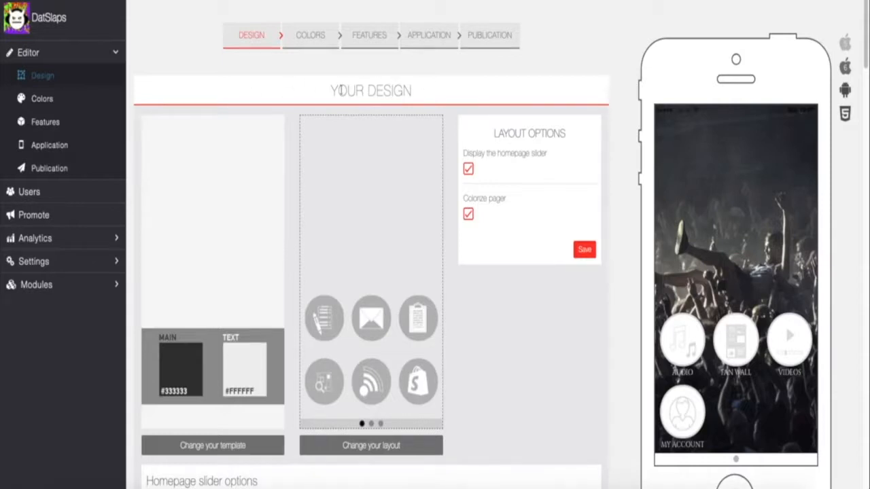
- Scroll down to the Unified Homepage section showing the concert-crowd image
scroll(355, 112, down, 1)
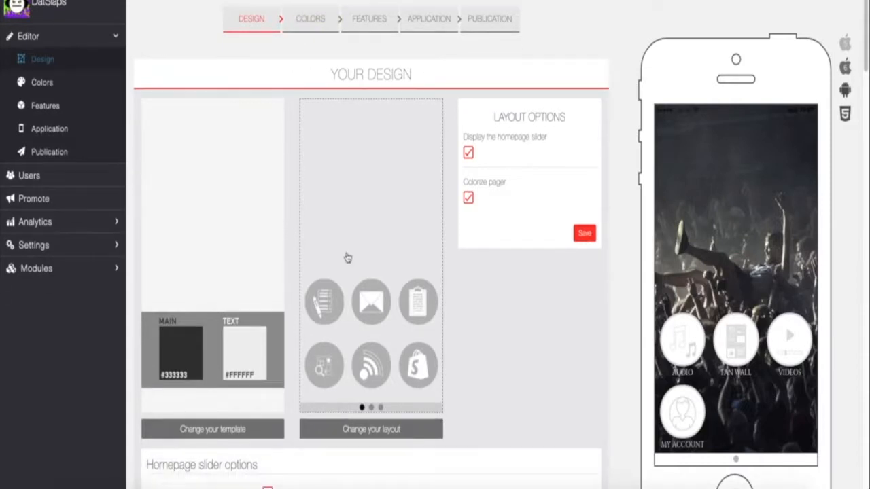
scroll(214, 237, down, 5)
scroll(221, 234, up, 6)
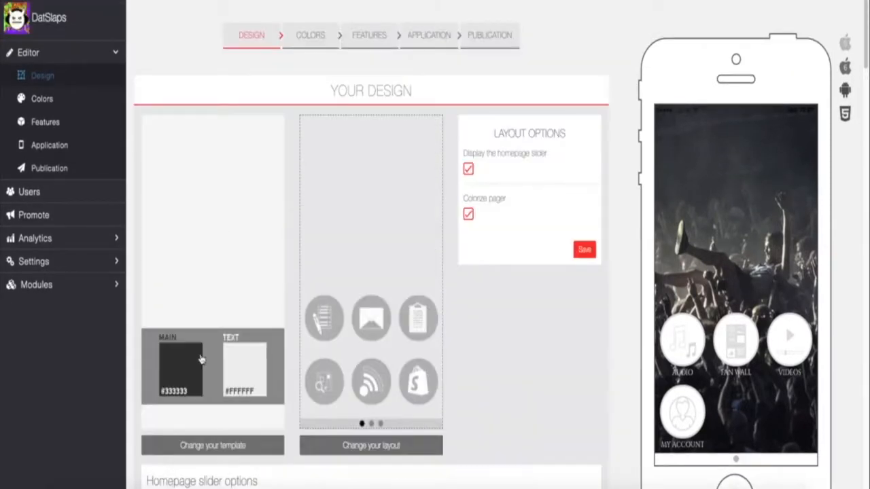
scroll(247, 375, down, 1)
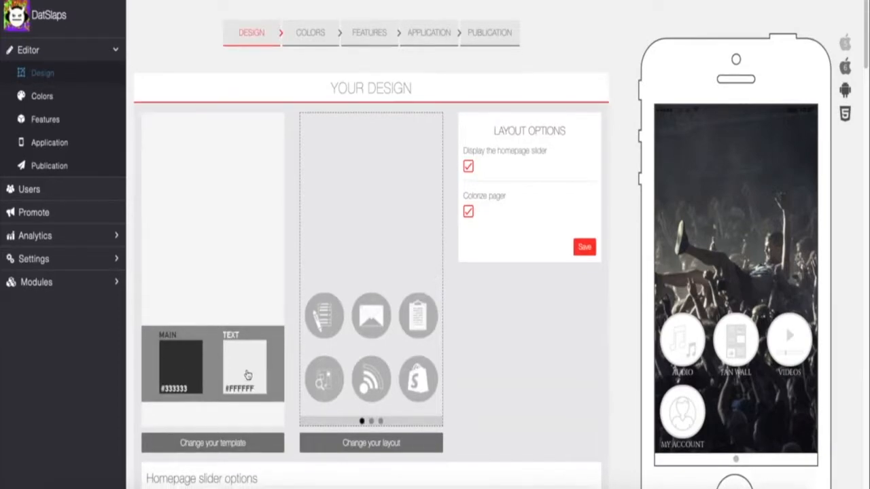
click(224, 442)
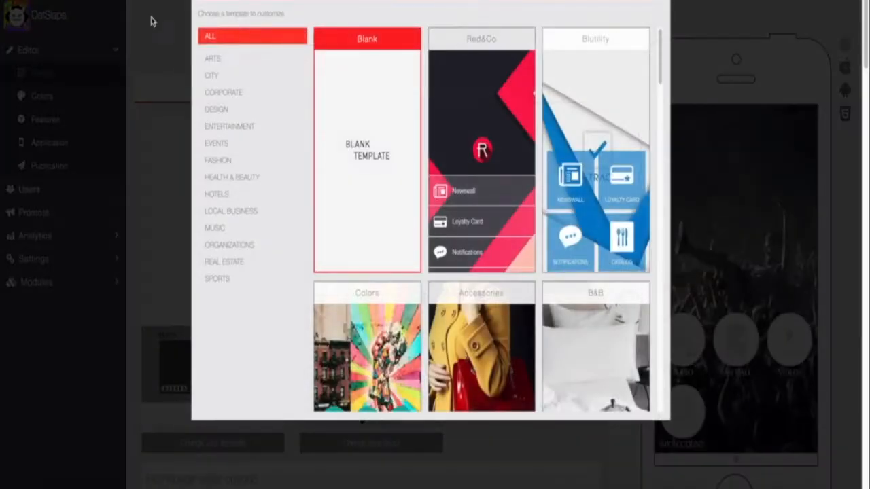
scroll(455, 133, down, 10)
scroll(447, 141, up, 10)
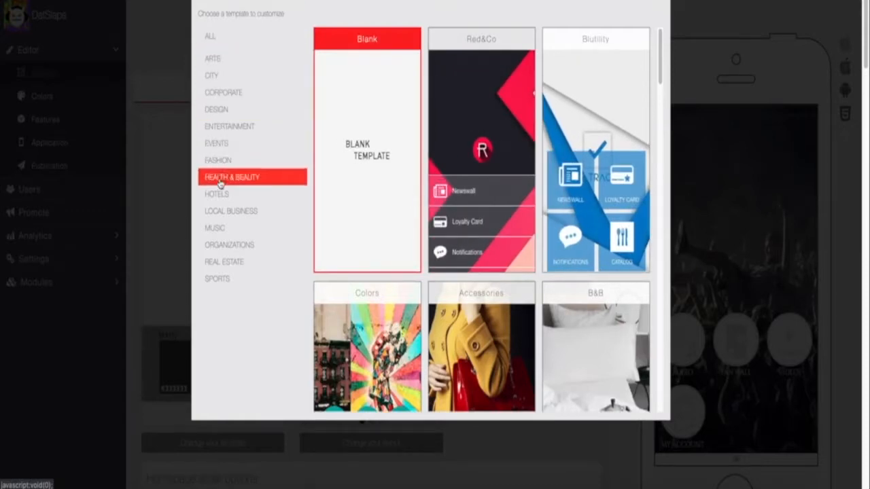
scroll(481, 218, down, 8)
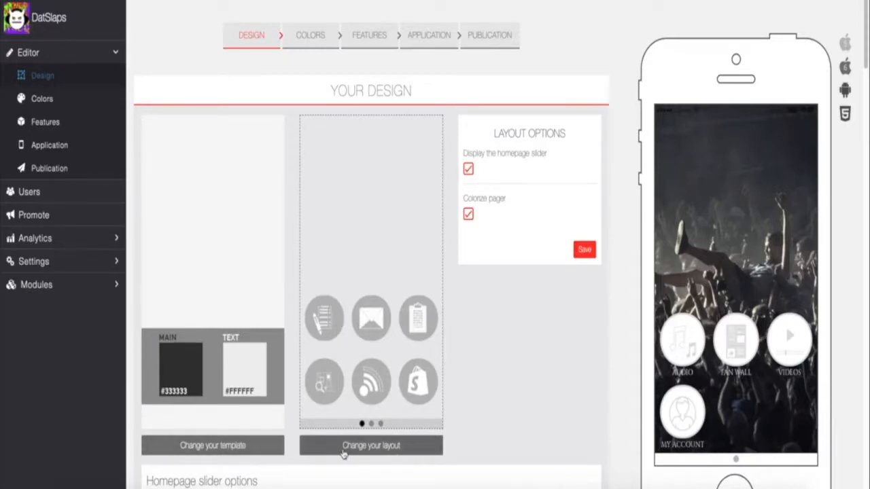
scroll(455, 209, down, 5)
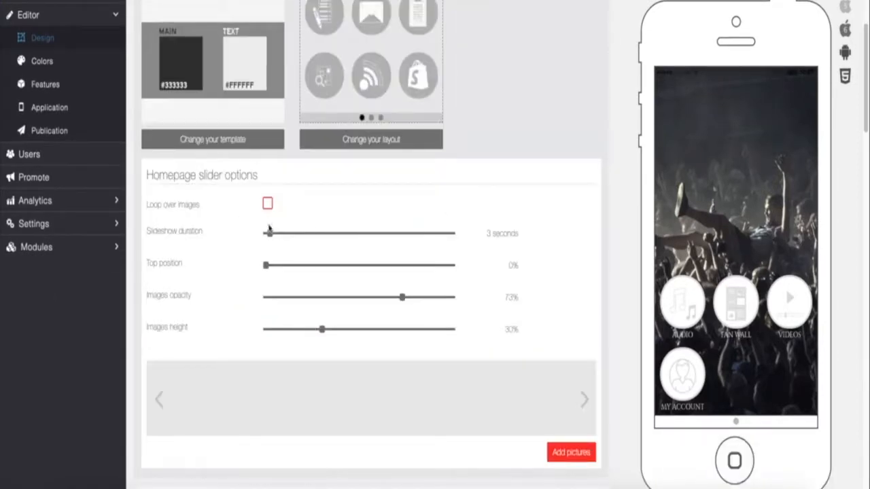
scroll(286, 232, down, 1)
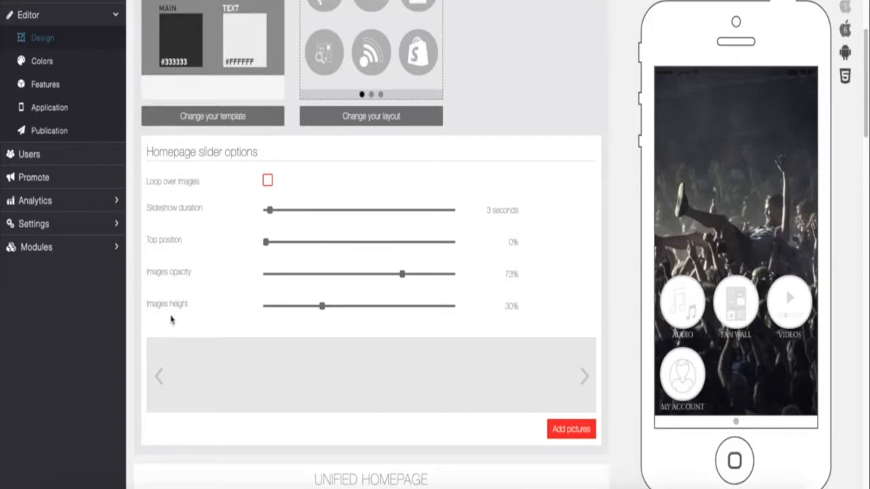
scroll(397, 302, down, 8)
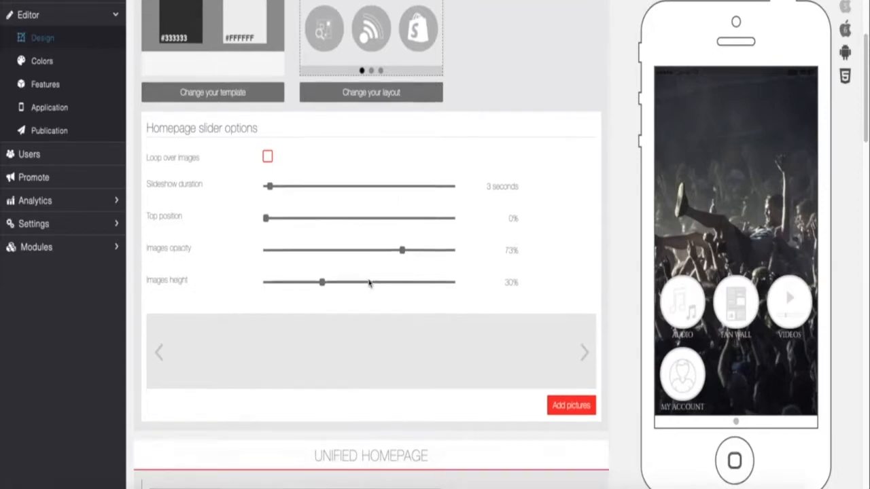
scroll(377, 80, down, 2)
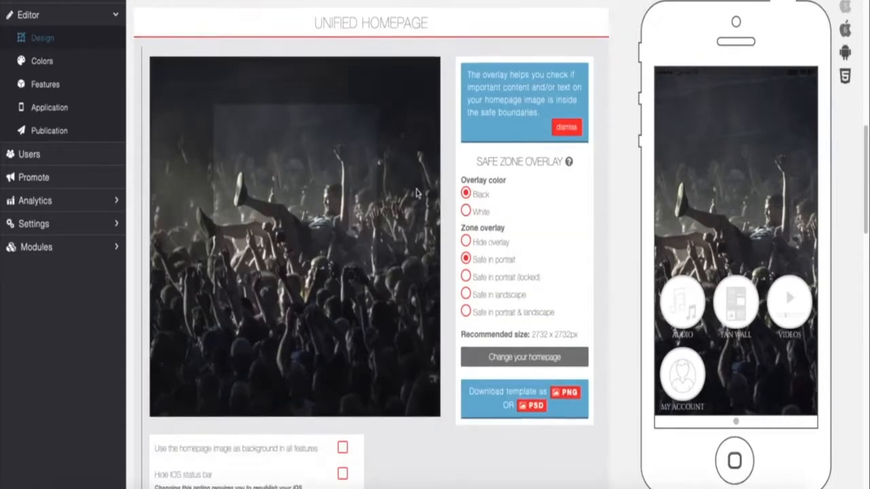
scroll(380, 236, up, 2)
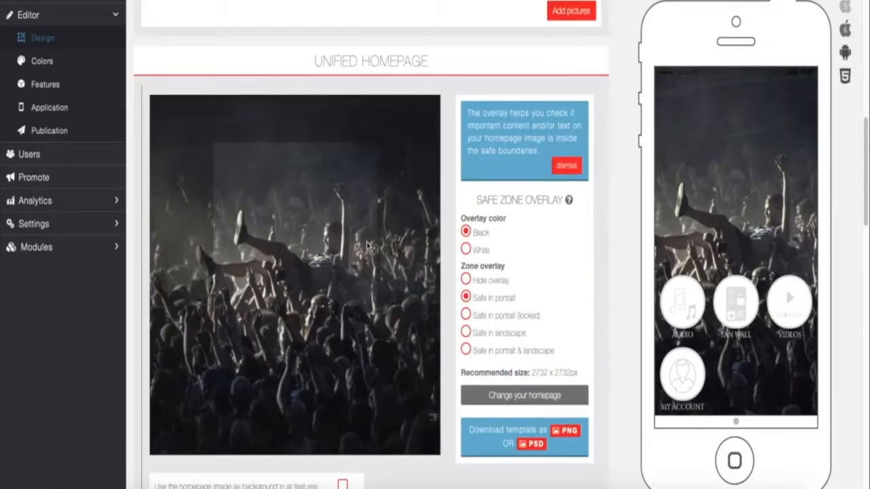
- Switch the safe-zone overlay colour between White and Black, ending on Black
click(466, 249)
click(465, 231)
click(466, 249)
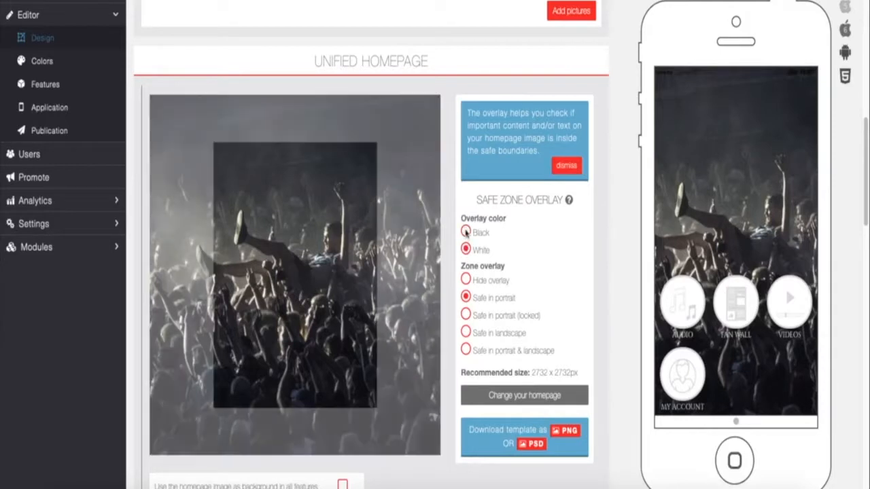
click(465, 232)
- Try the locked portrait, landscape, portrait and no-overlay zones, finishing on Safe in portrait
scroll(297, 222, down, 1)
click(466, 292)
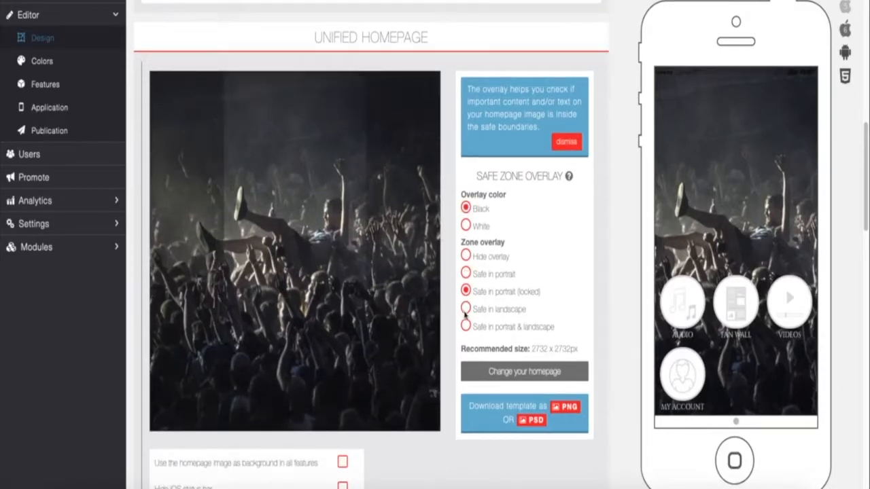
click(466, 309)
click(466, 274)
click(466, 257)
scroll(263, 278, down, 1)
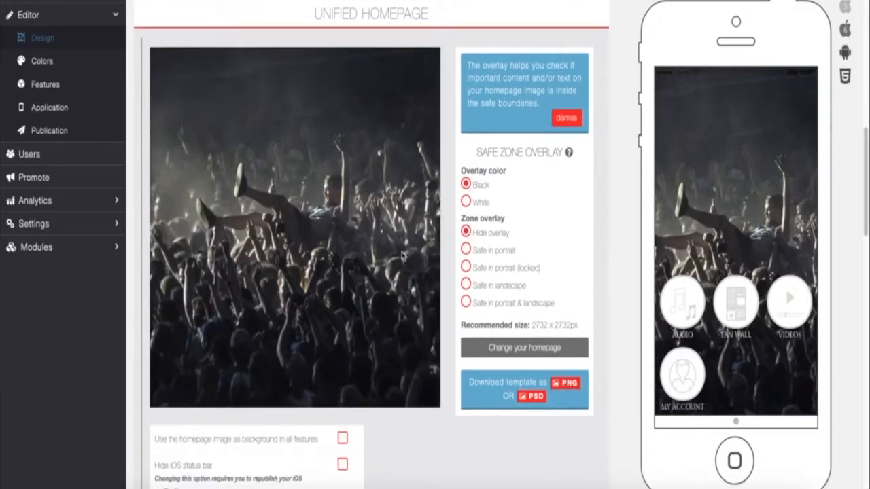
click(465, 250)
scroll(234, 282, down, 4)
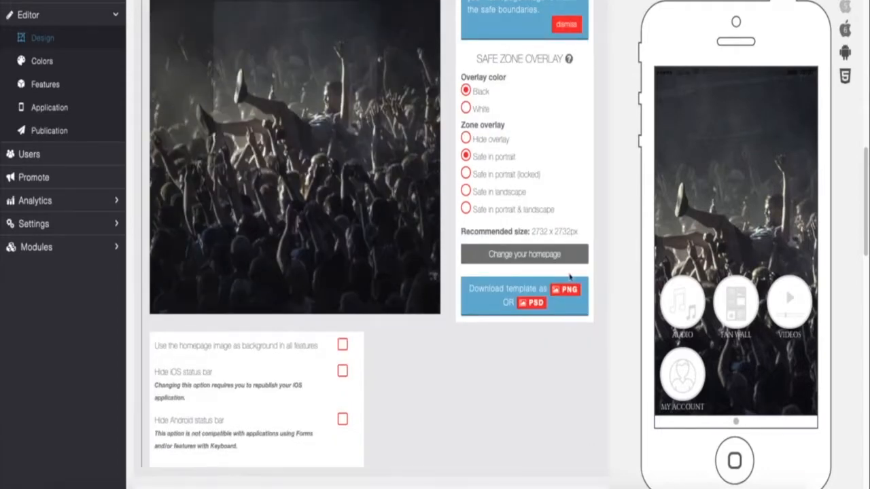
scroll(463, 346, down, 4)
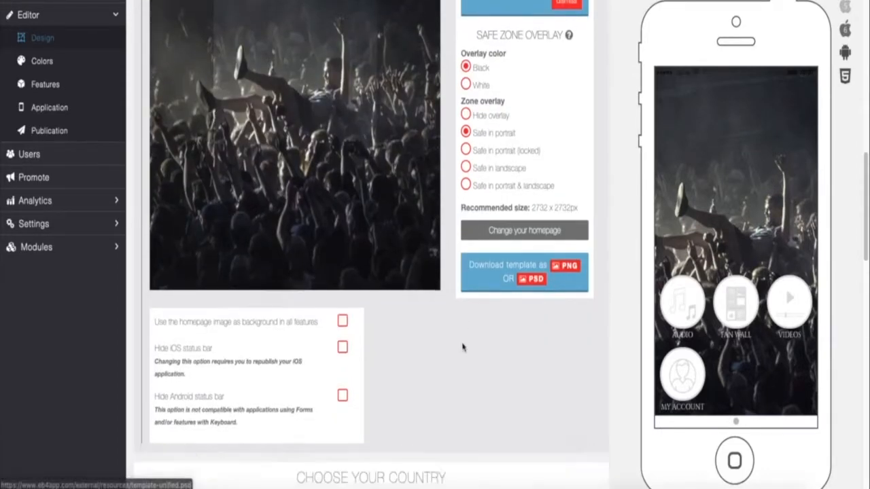
scroll(236, 268, down, 1)
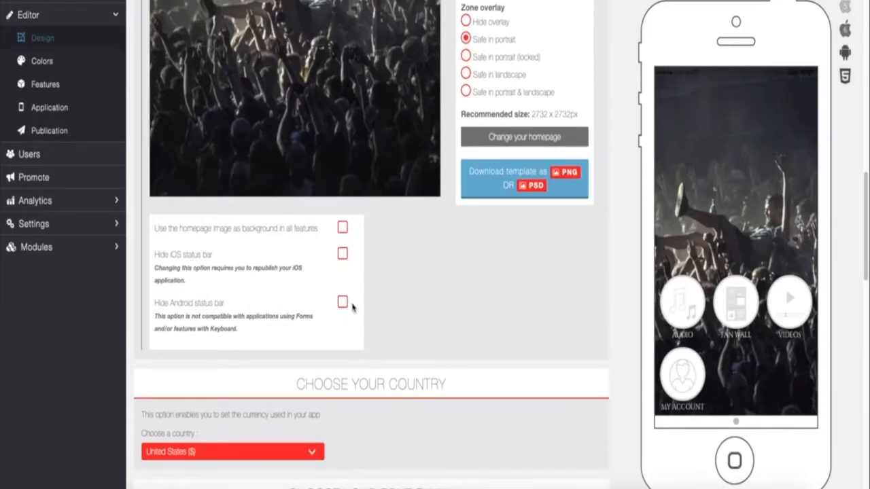
scroll(367, 265, down, 15)
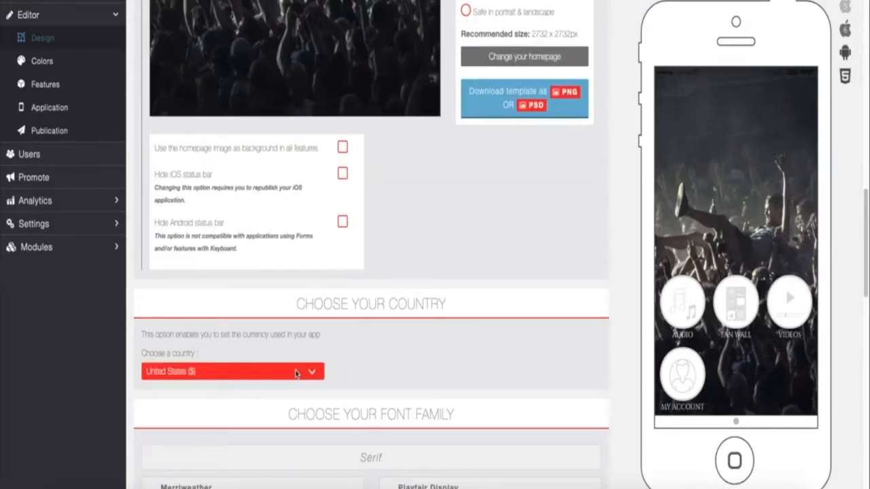
scroll(408, 136, down, 10)
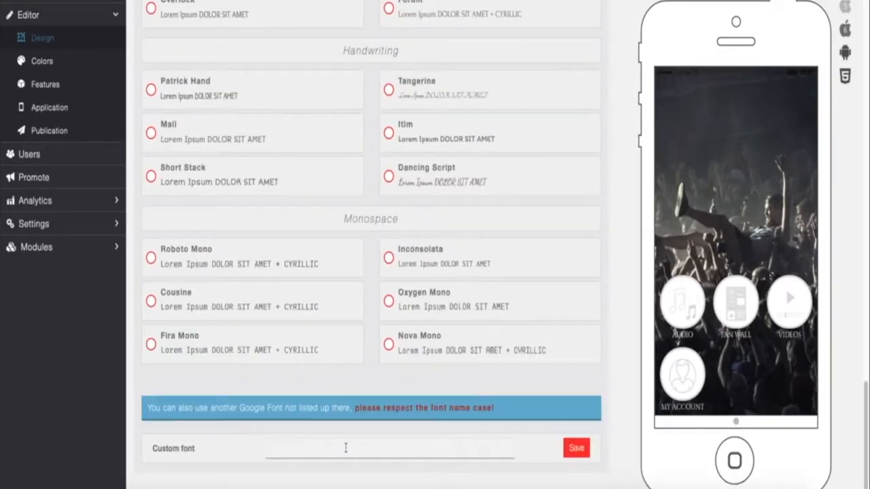
scroll(262, 207, up, 20)
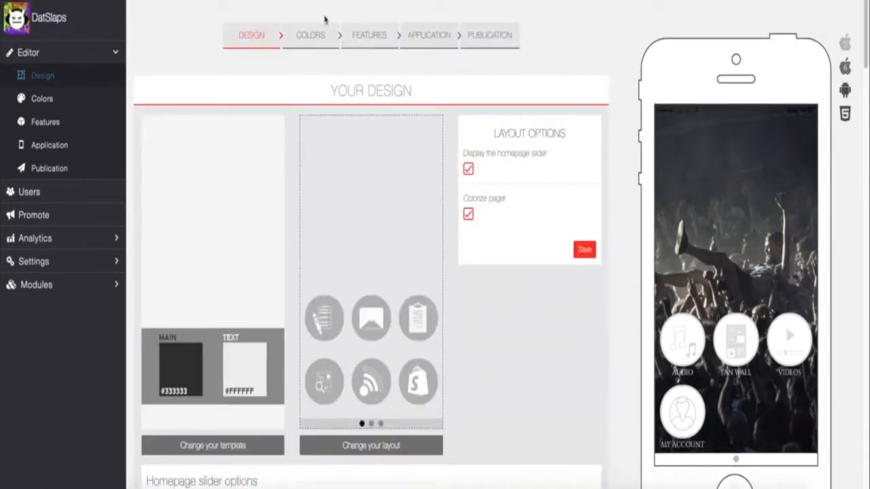
- Review the header, homepage, list, toggle, checkbox and badge colour swatches on the Colors step
click(308, 37)
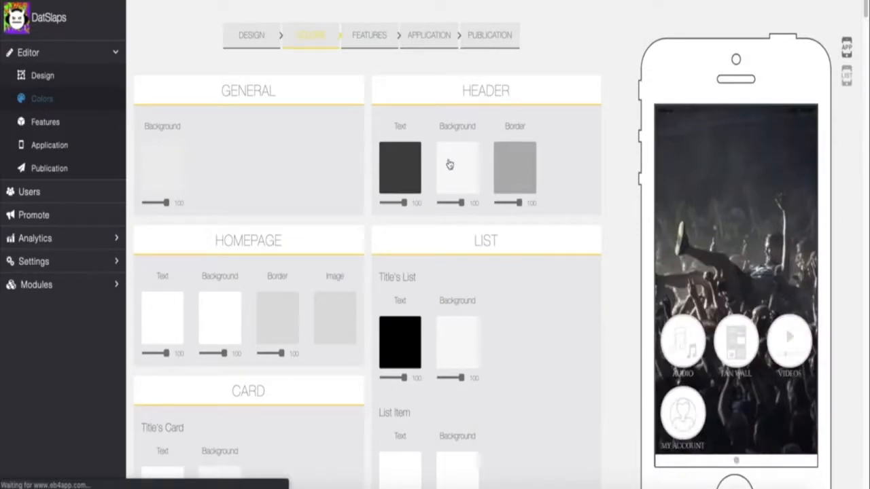
scroll(566, 149, down, 15)
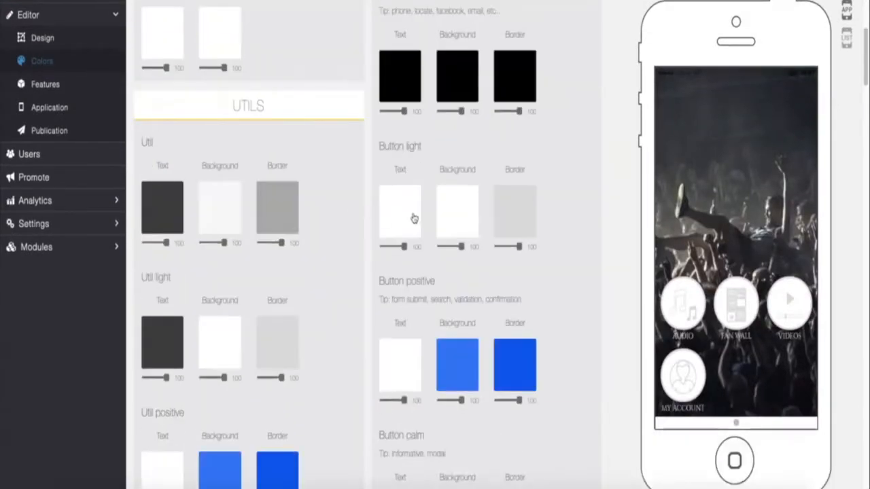
scroll(333, 204, up, 15)
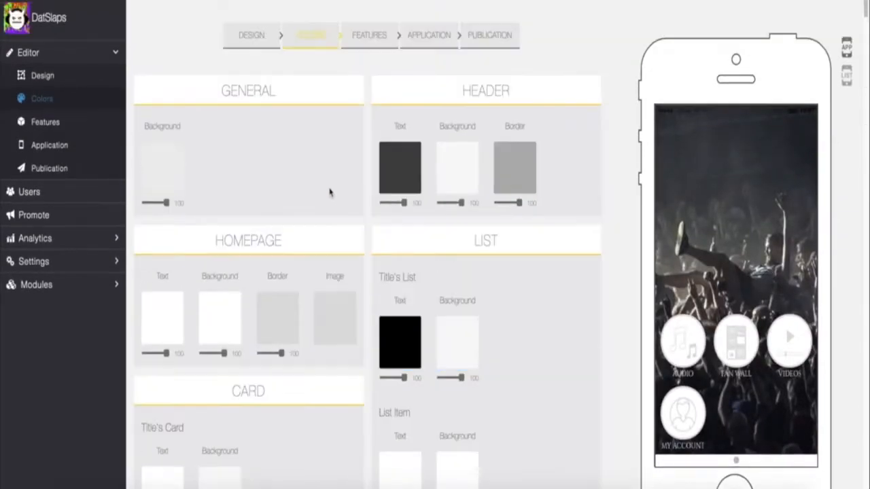
scroll(441, 232, down, 10)
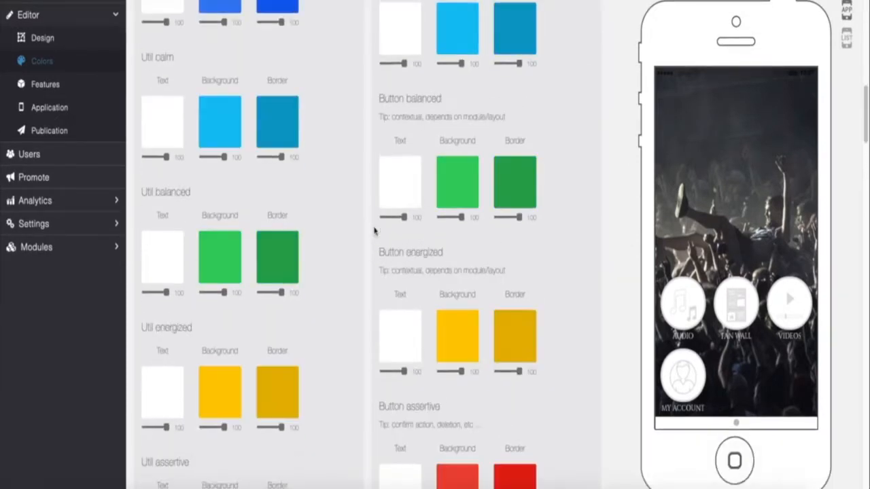
scroll(375, 229, up, 10)
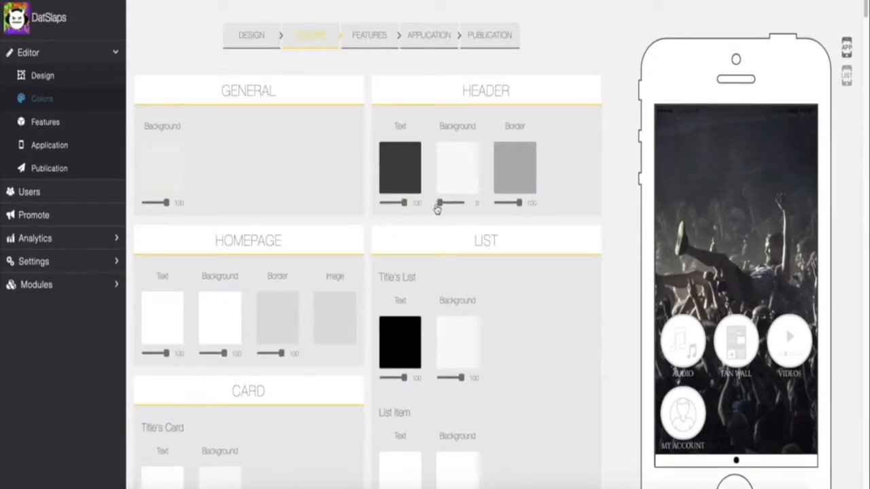
scroll(260, 225, down, 6)
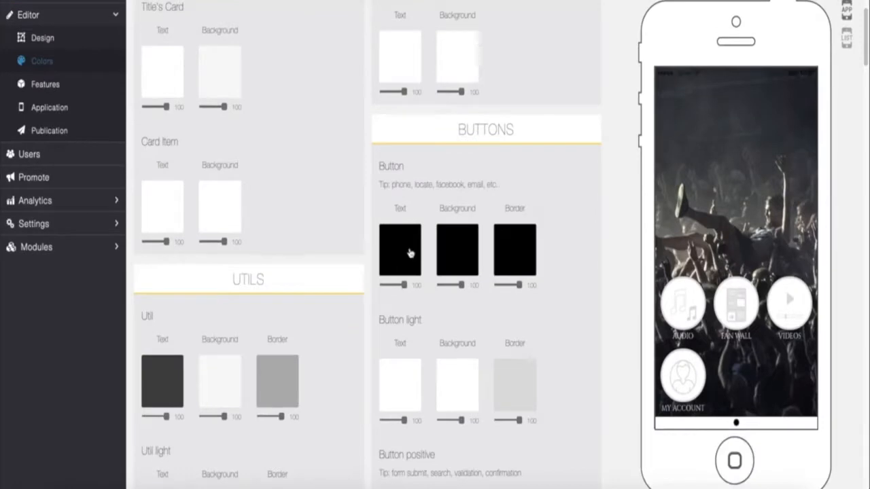
scroll(344, 237, down, 11)
scroll(330, 229, up, 17)
scroll(408, 258, down, 20)
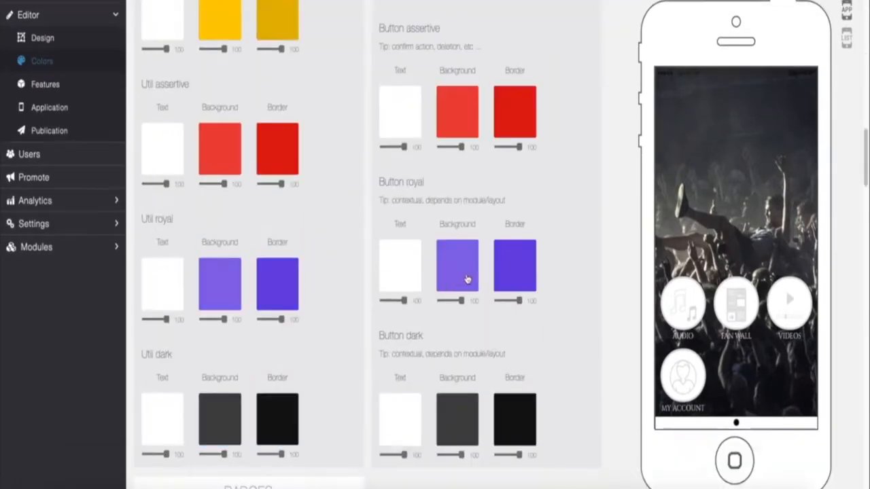
scroll(467, 278, down, 20)
scroll(340, 266, up, 6)
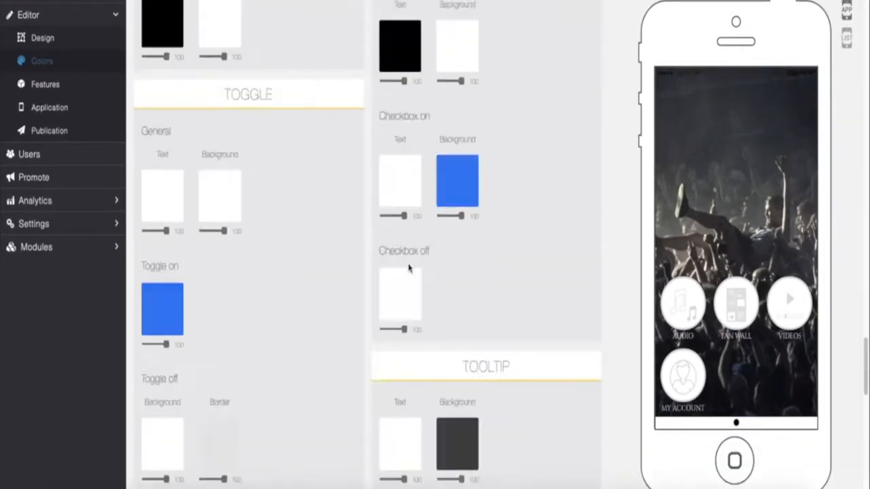
scroll(415, 267, down, 8)
scroll(406, 266, up, 12)
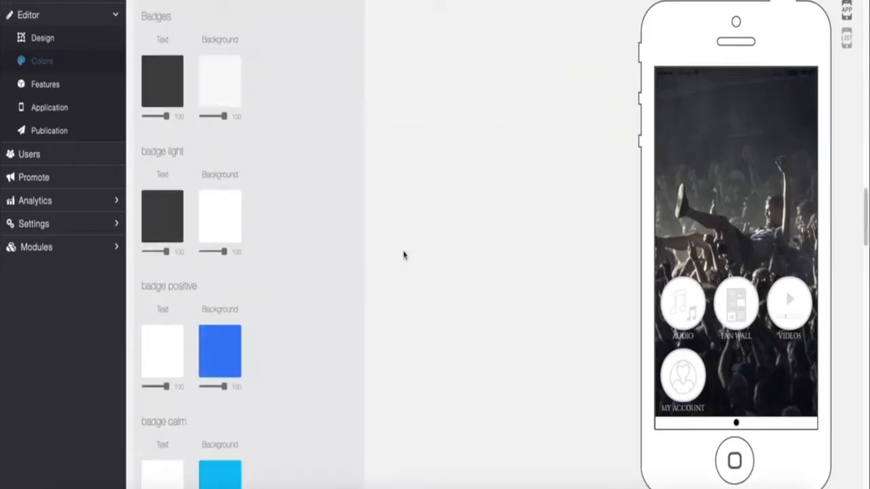
scroll(403, 255, up, 20)
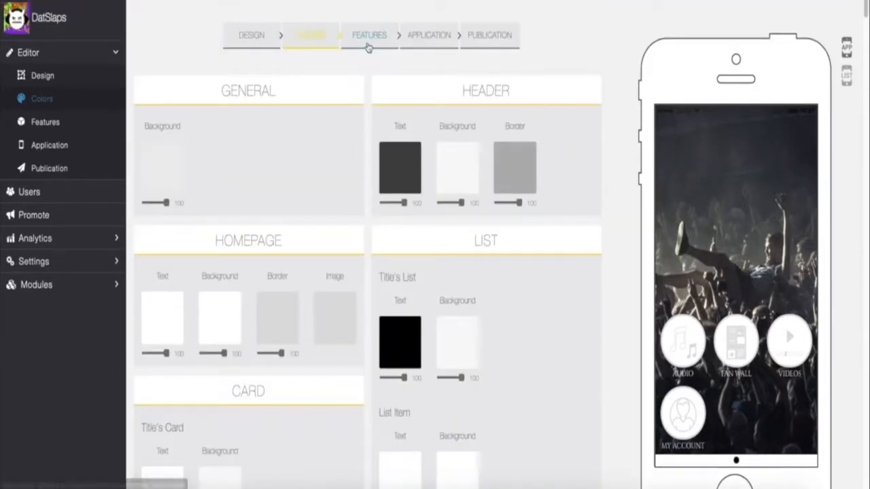
- Browse the Features page with Audio, Fan Wall, Videos, My Account and the Add Pages grid
click(367, 41)
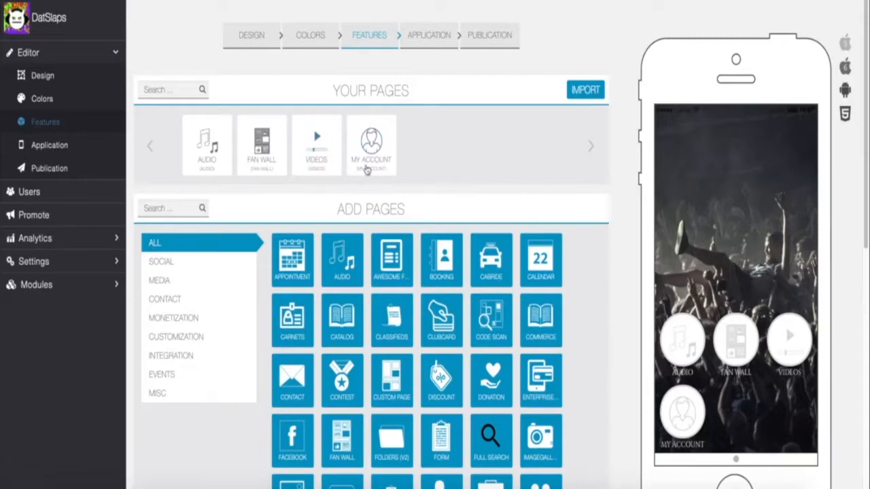
scroll(327, 257, down, 2)
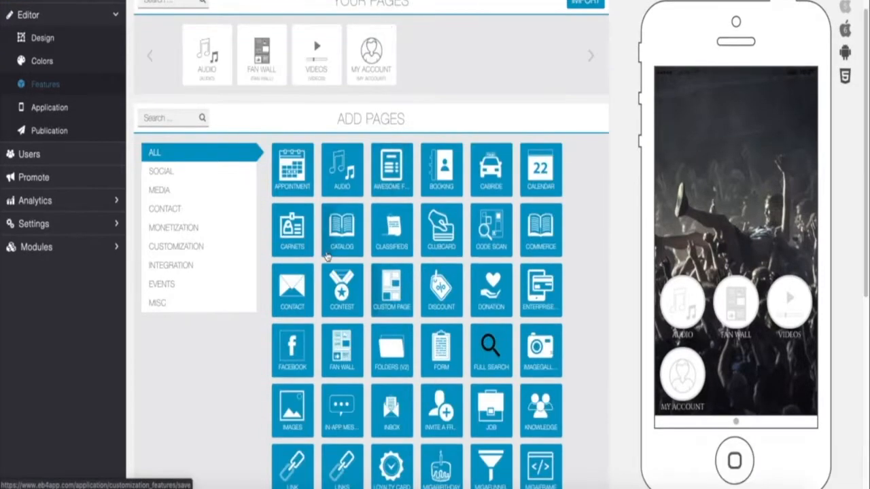
scroll(439, 211, down, 8)
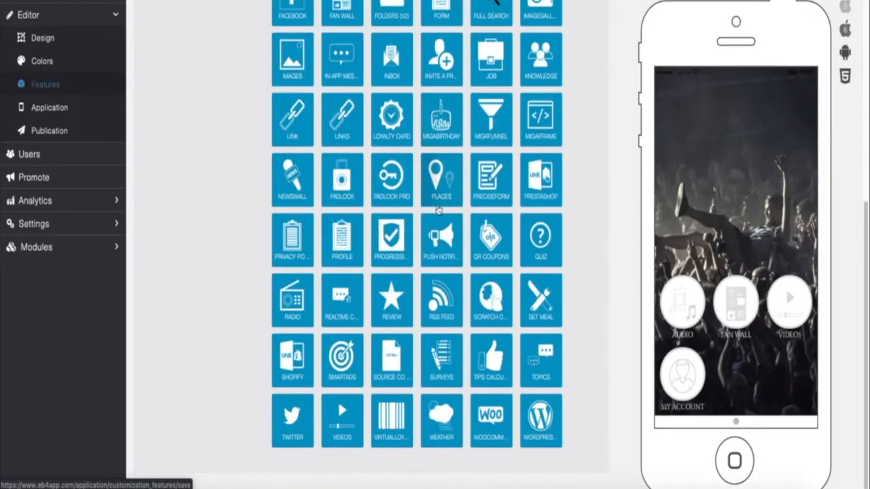
scroll(439, 211, up, 10)
scroll(436, 221, down, 10)
scroll(409, 281, up, 1)
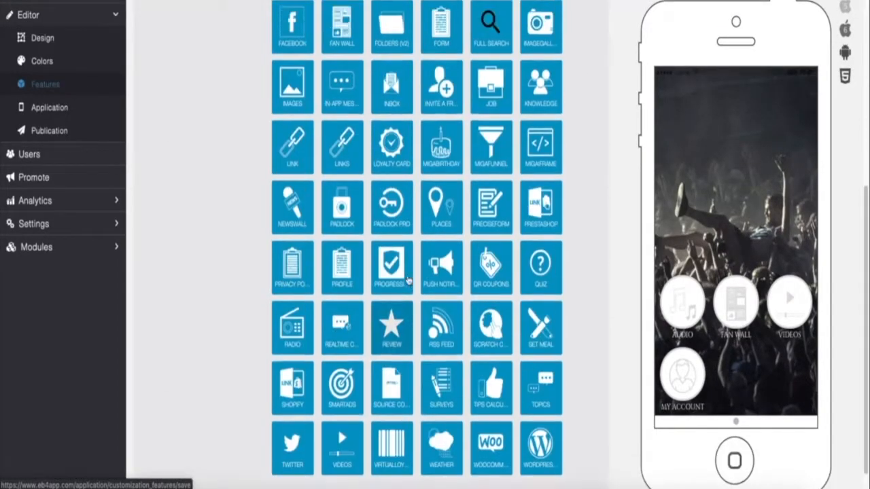
scroll(409, 280, up, 10)
scroll(407, 278, down, 10)
scroll(381, 276, up, 5)
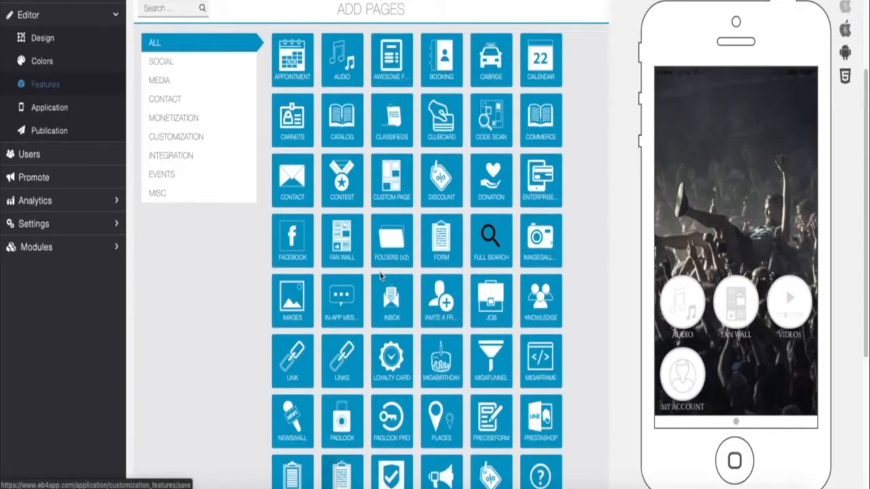
scroll(381, 275, up, 3)
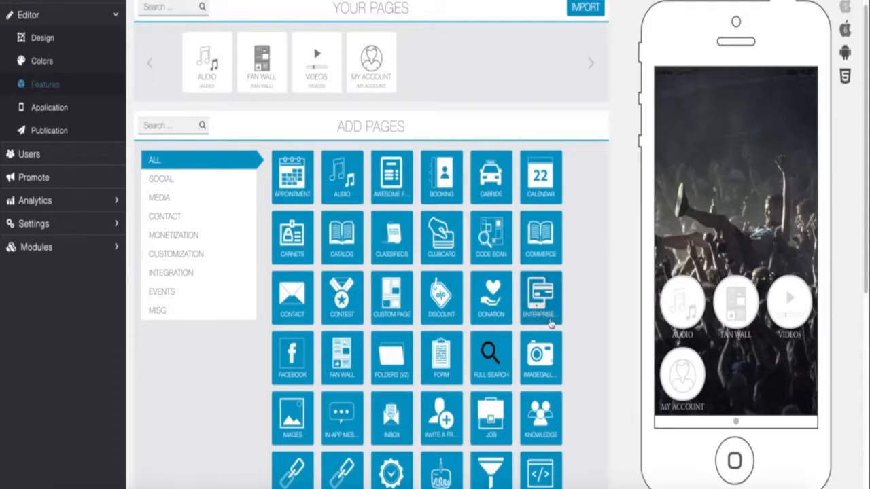
scroll(554, 319, down, 5)
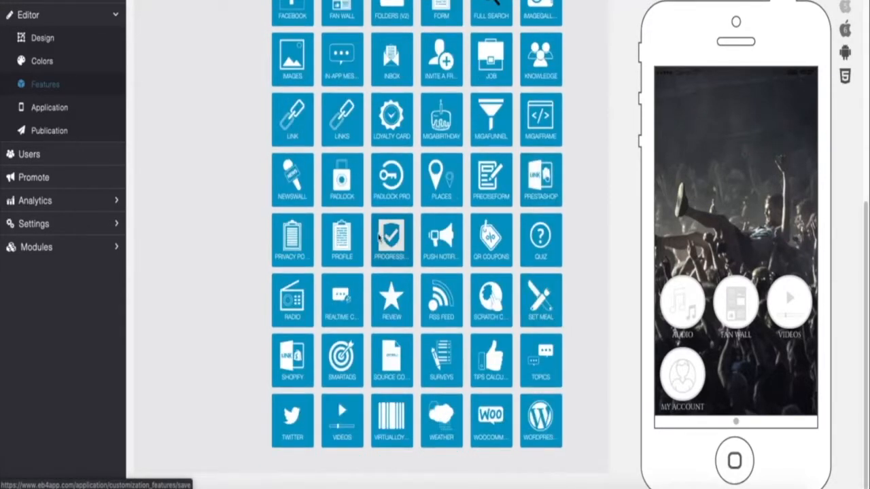
scroll(387, 225, up, 7)
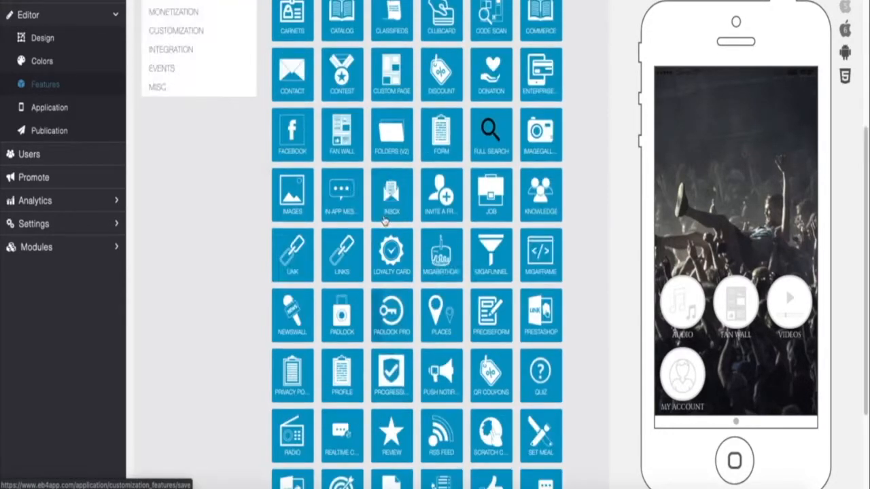
scroll(362, 277, down, 6)
scroll(398, 259, down, 1)
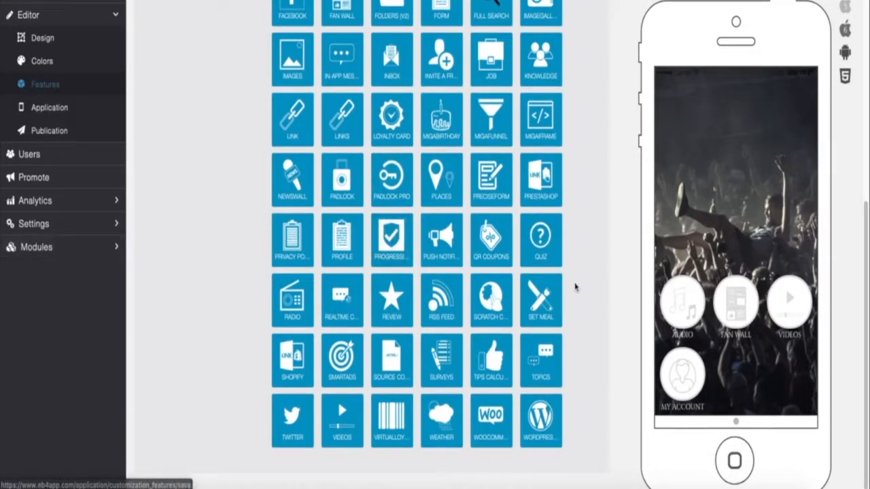
scroll(495, 272, up, 10)
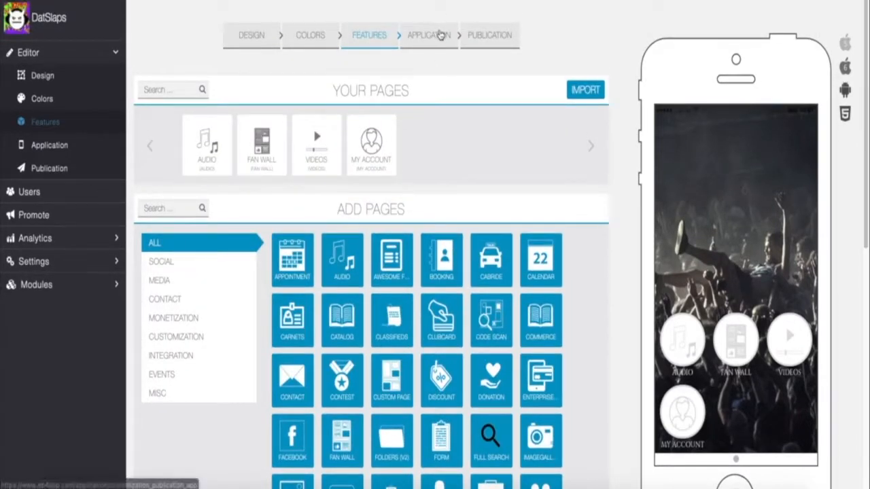
- Review the Application settings' icon, Android Push and Unified Splashscreen sections, then go to Publication
click(441, 35)
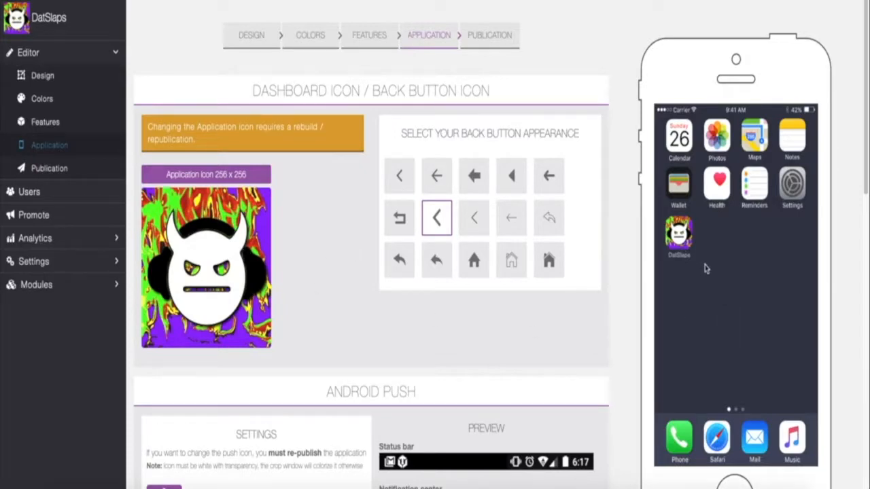
scroll(435, 187, down, 1)
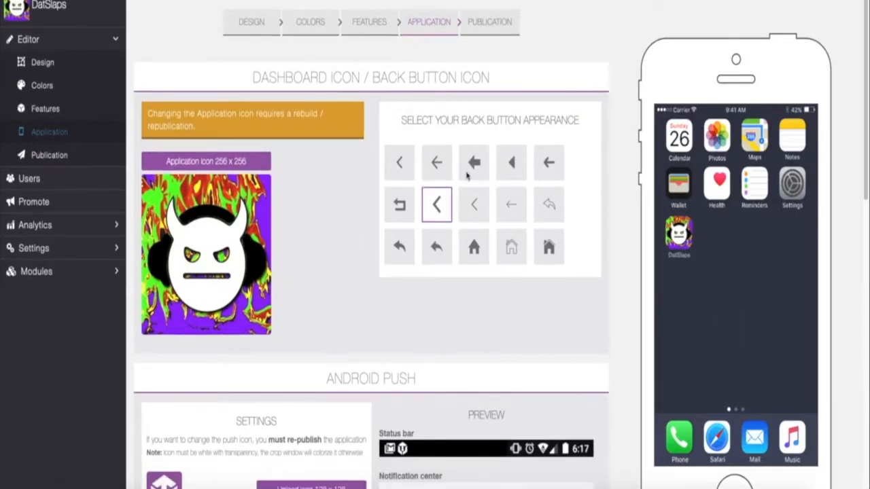
scroll(467, 176, down, 4)
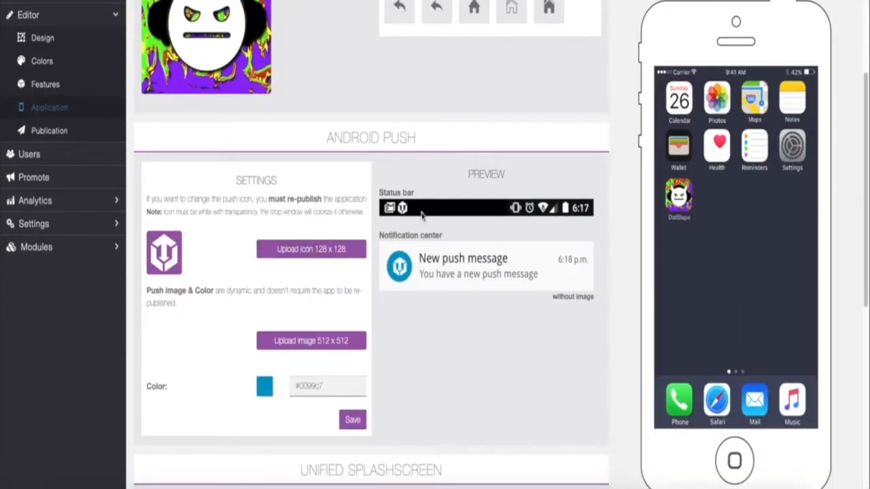
scroll(425, 225, down, 6)
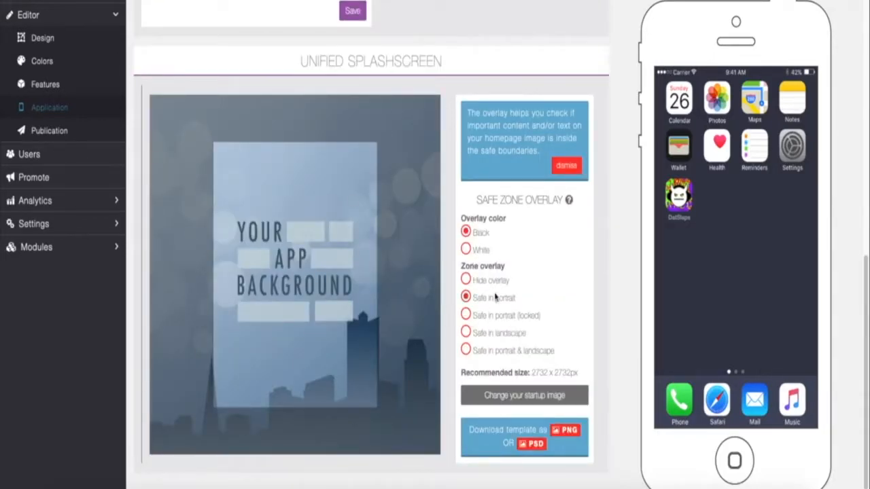
scroll(283, 252, up, 10)
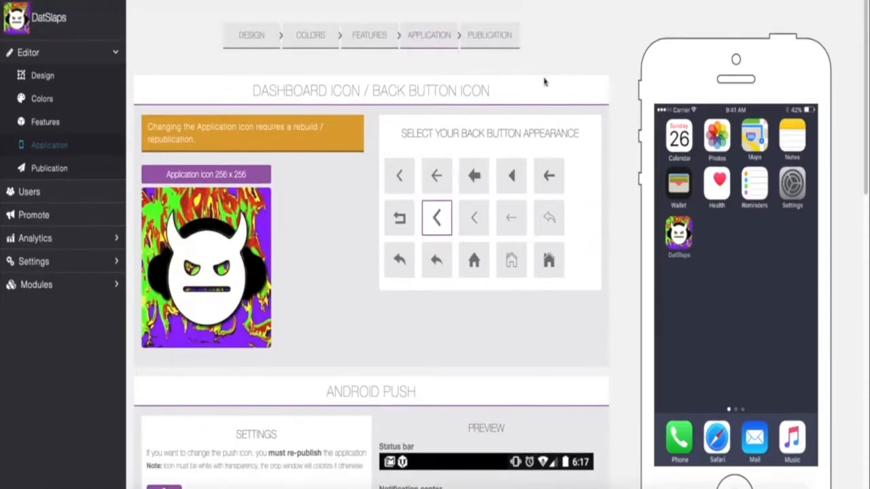
click(509, 49)
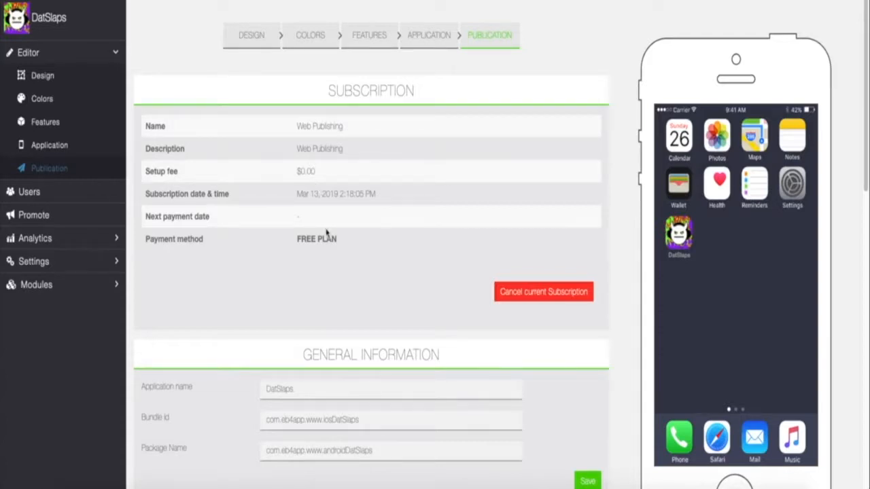
- Review the Publication page's Subscription, General Information, Monetize and Mobile Source Codes sections
scroll(343, 255, down, 3)
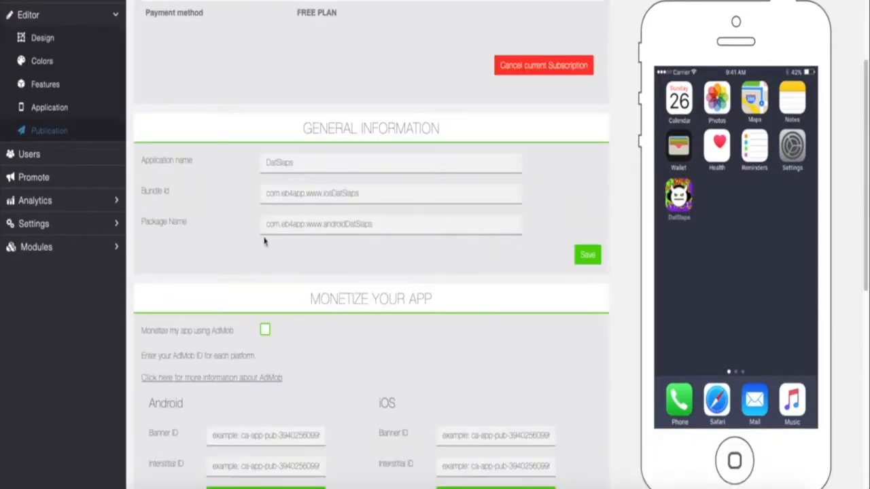
scroll(312, 185, down, 1)
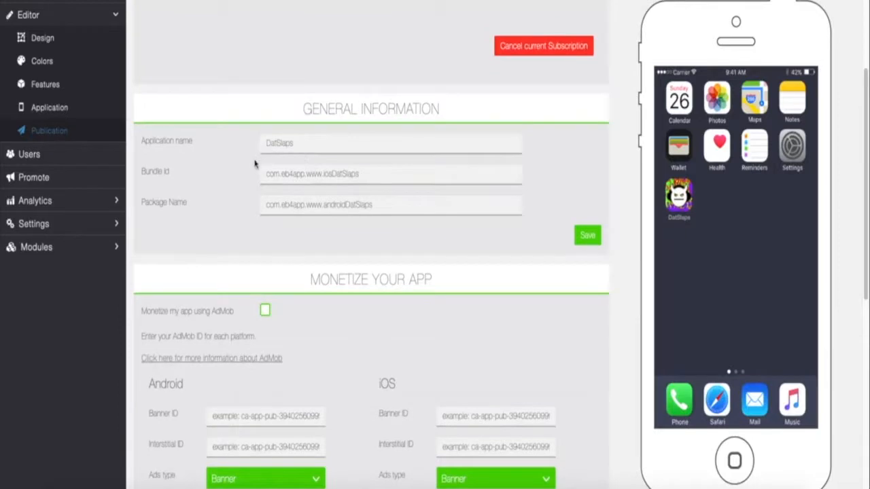
scroll(311, 197, down, 3)
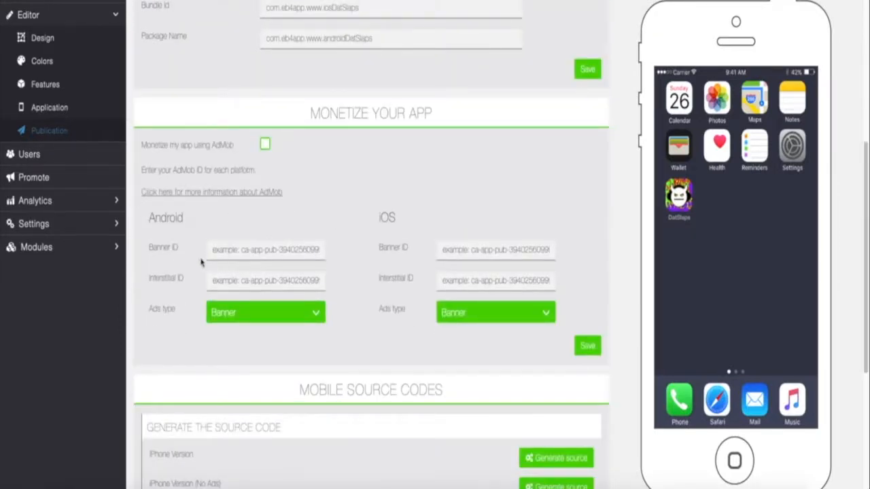
scroll(315, 274, down, 4)
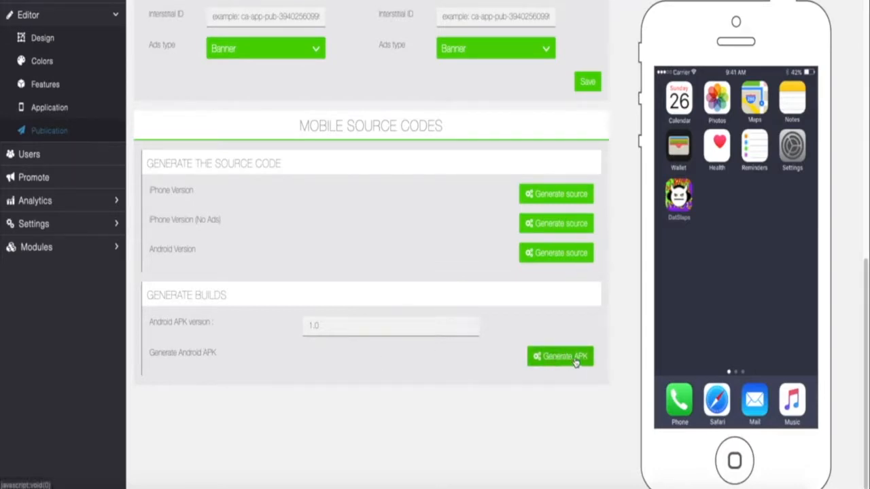
scroll(207, 129, up, 4)
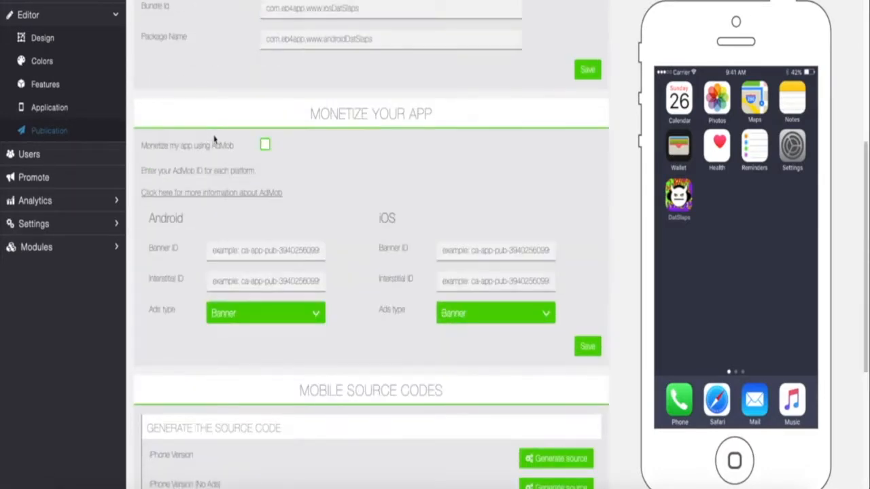
scroll(215, 140, up, 4)
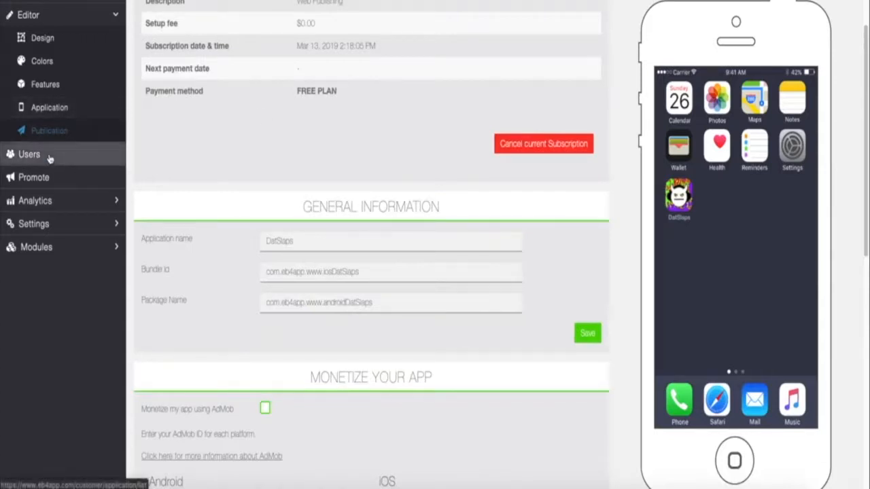
scroll(247, 171, up, 2)
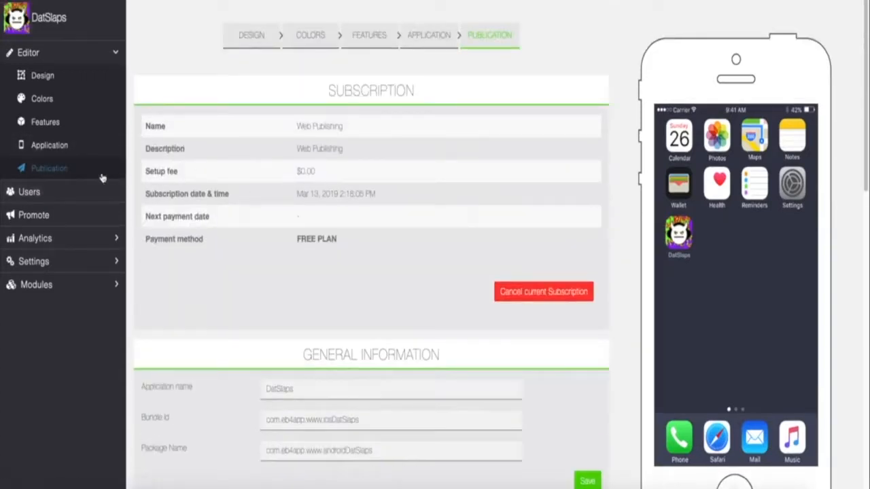
click(41, 195)
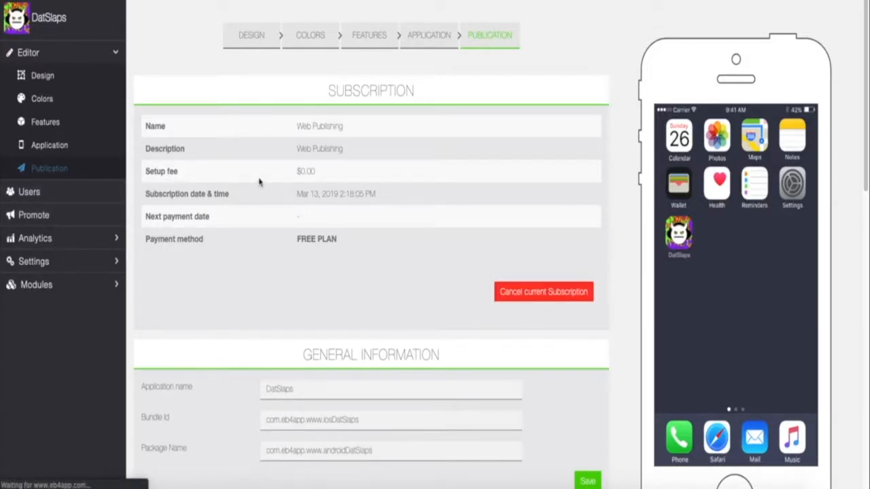
- On the Promote page, check the empty iOS and Android store URL fields, then expand Analytics
click(80, 197)
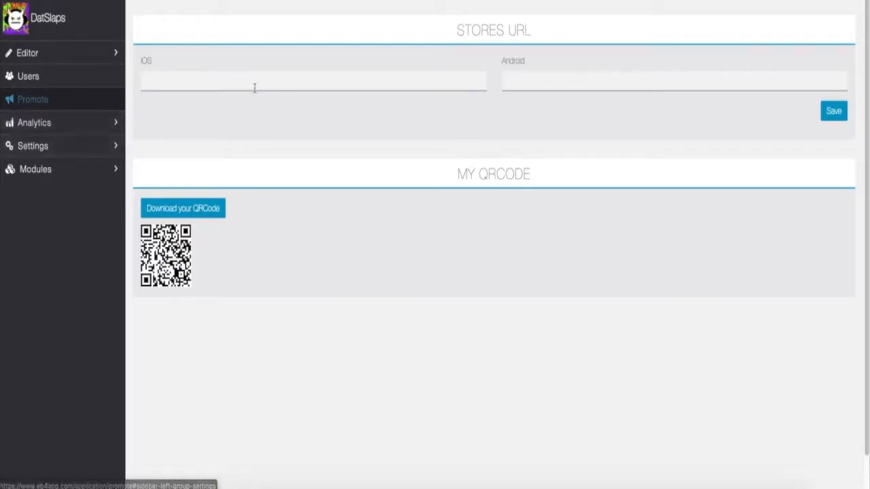
click(420, 83)
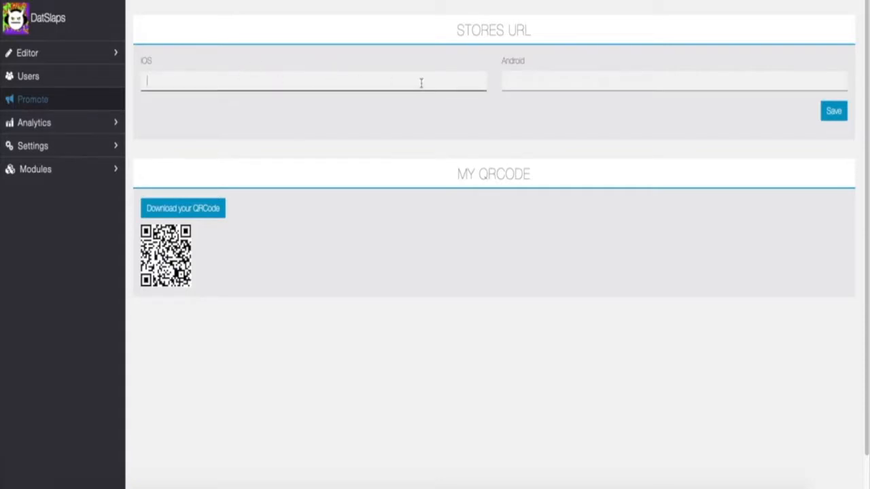
click(577, 82)
click(431, 84)
click(535, 82)
click(433, 77)
click(687, 79)
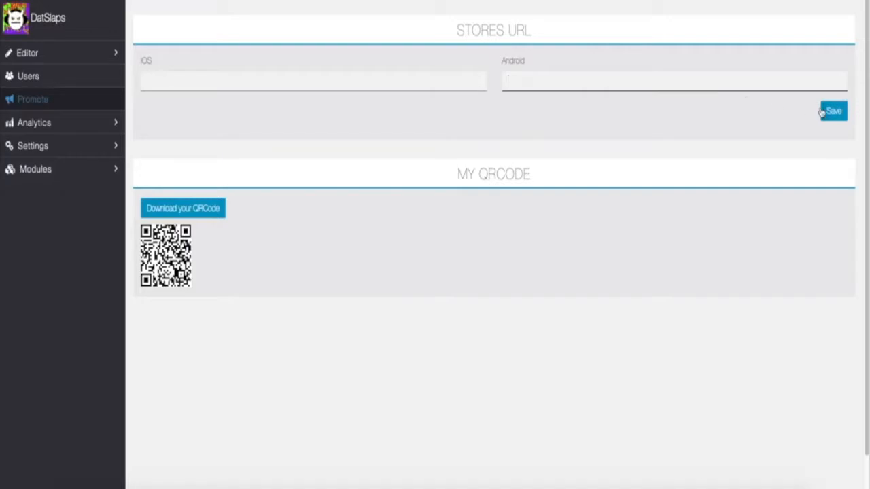
click(341, 84)
click(517, 79)
click(110, 129)
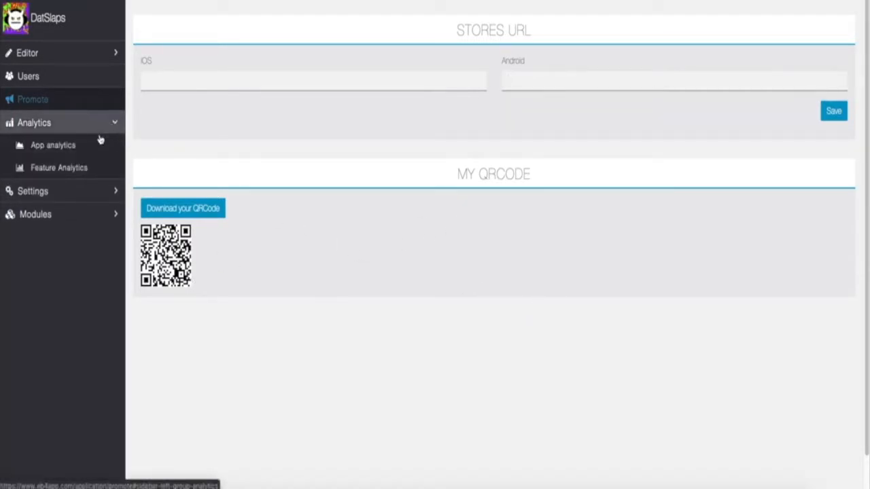
- Review the demo App analytics charts, then open Feature Analytics for 06/26/2019 to 07/03/2019
click(81, 148)
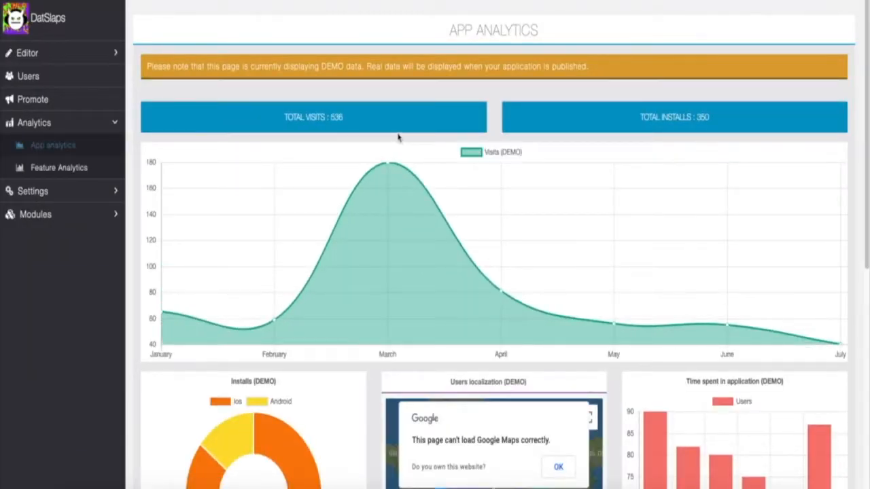
scroll(427, 168, down, 1)
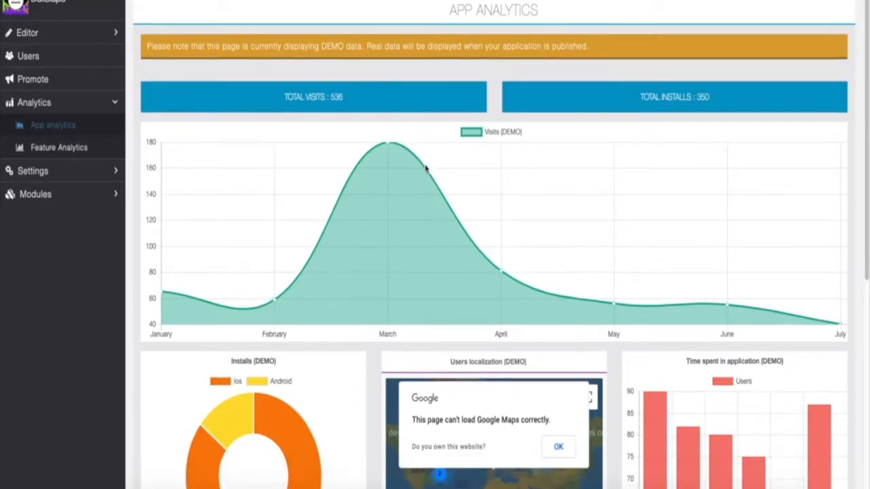
scroll(558, 195, down, 1)
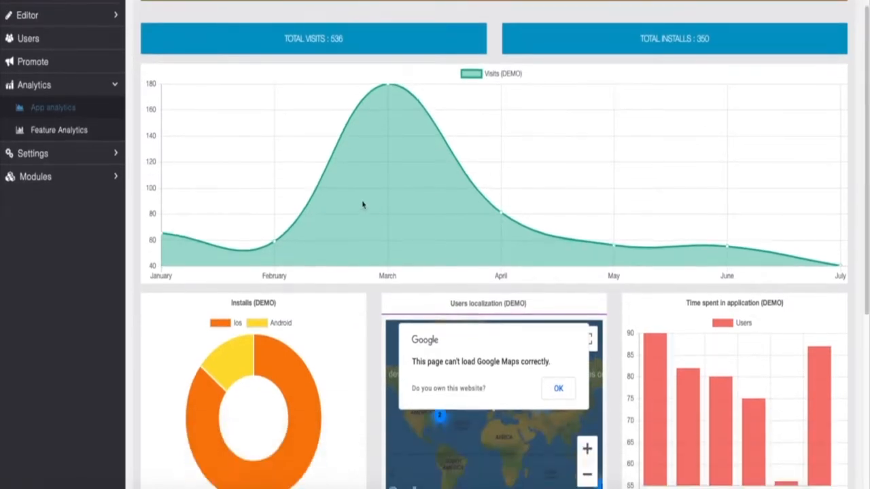
scroll(303, 202, down, 4)
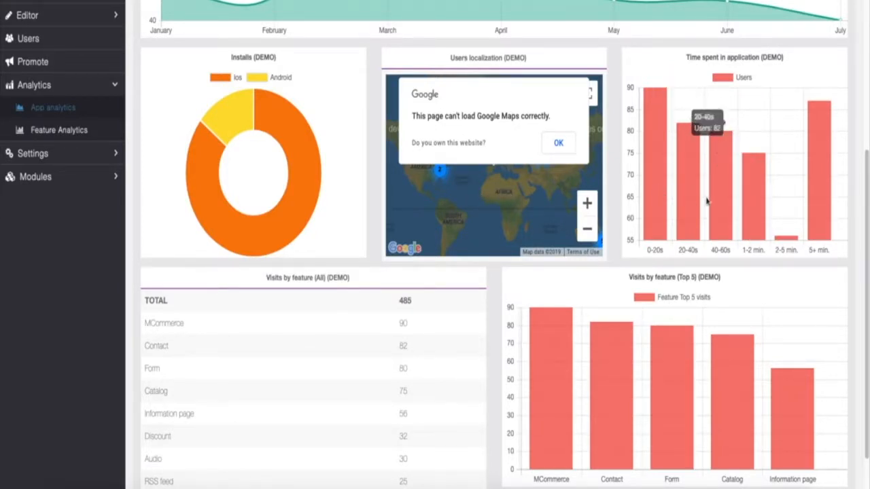
scroll(704, 218, down, 1)
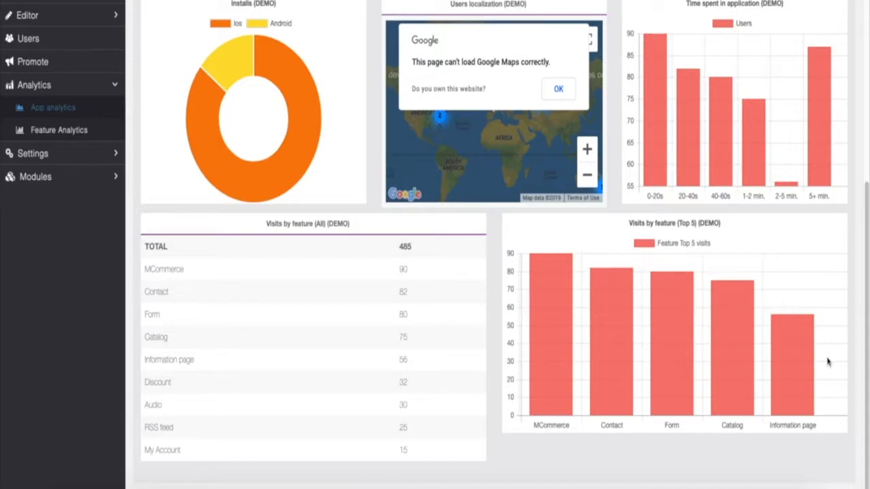
scroll(652, 272, up, 3)
click(42, 130)
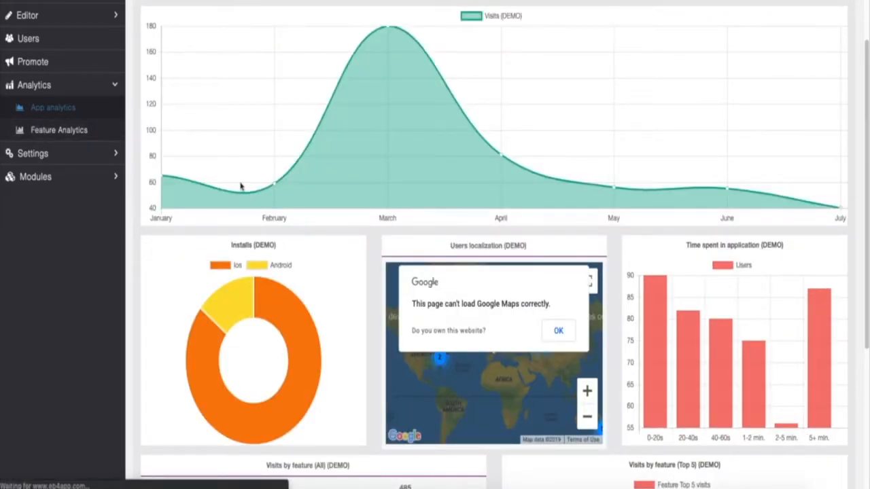
scroll(258, 186, up, 2)
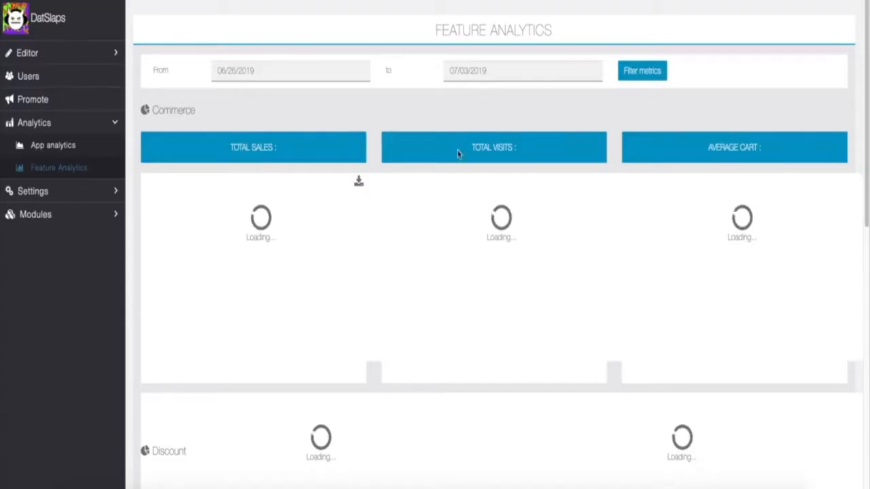
- Scroll Feature Analytics to the empty Loyalty Card and Scratchcard panels, then expand Settings
scroll(435, 149, down, 2)
scroll(394, 146, down, 3)
scroll(239, 159, up, 5)
scroll(369, 227, down, 4)
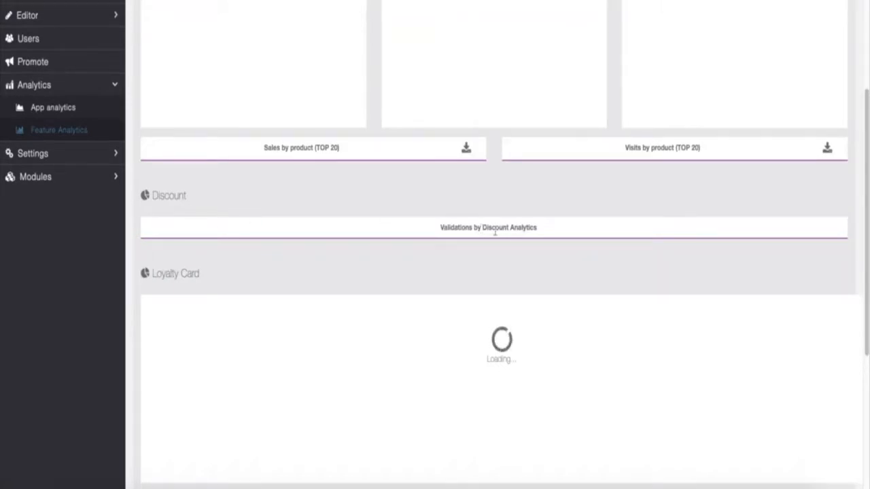
scroll(262, 208, down, 2)
scroll(181, 200, down, 2)
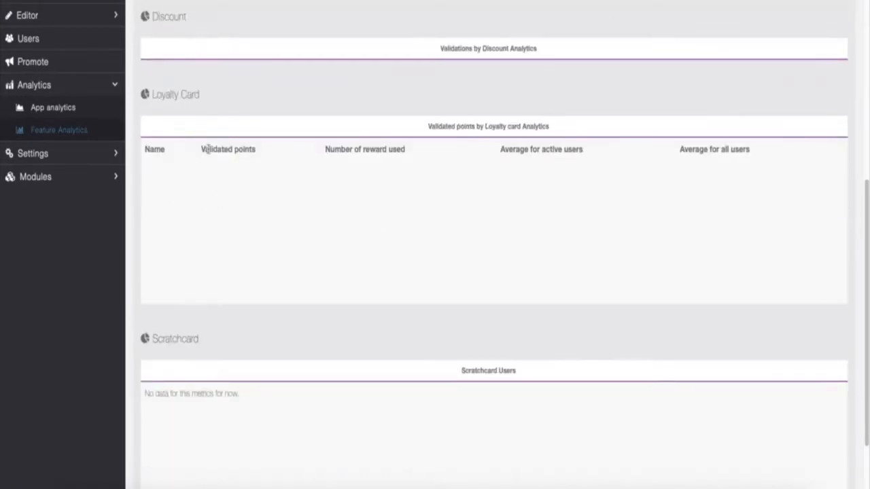
scroll(200, 132, down, 2)
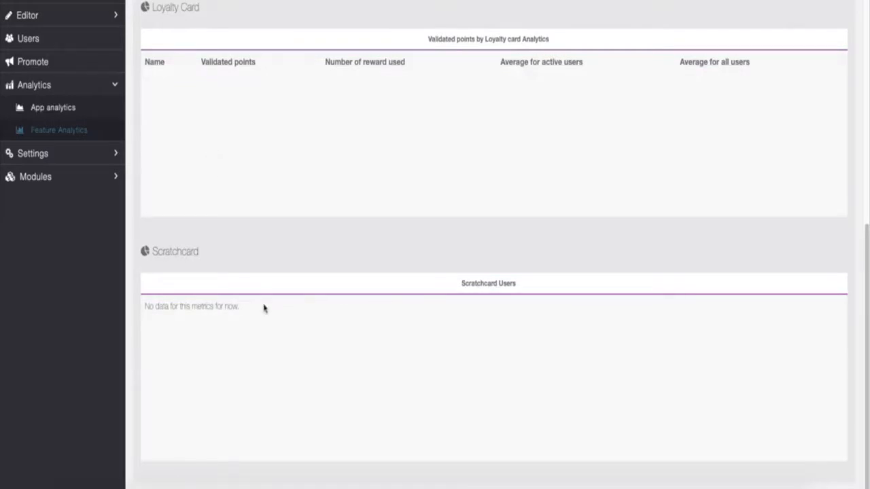
scroll(480, 340, up, 10)
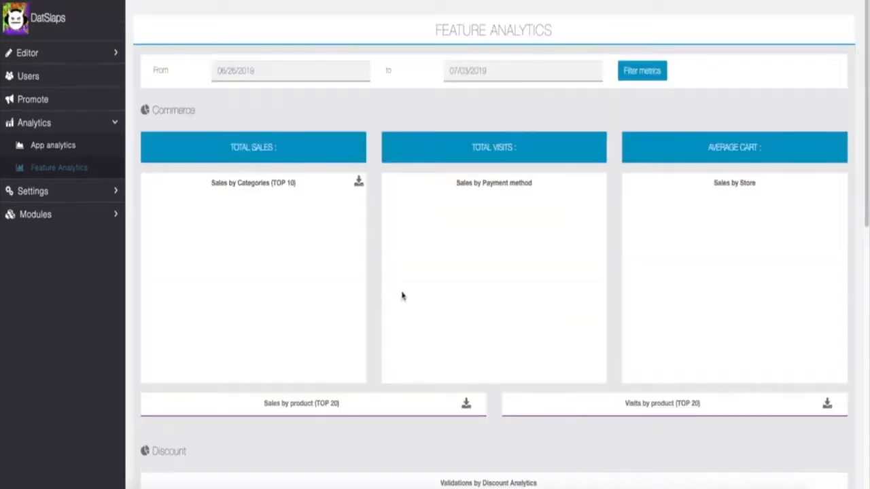
scroll(326, 240, down, 10)
scroll(408, 218, up, 10)
click(114, 192)
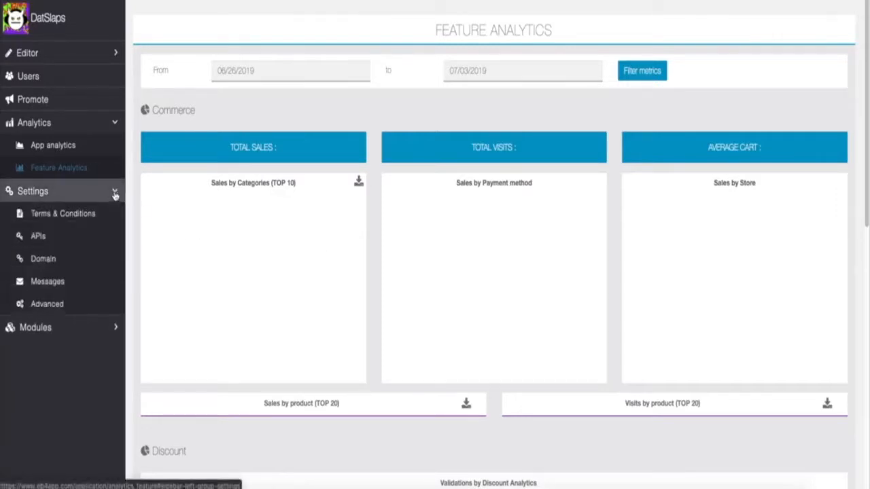
- Review the Terms & Conditions Privacy Policy, Discount and Scratch Card editors, then go to APIs
click(78, 215)
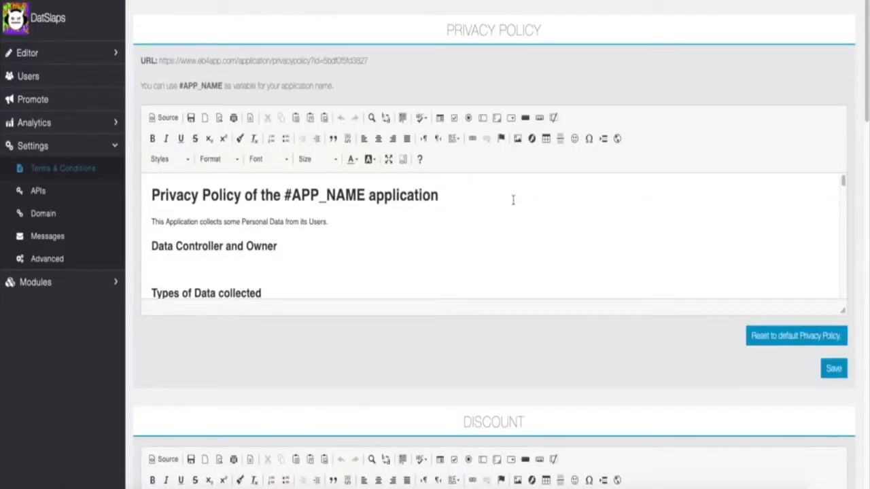
scroll(485, 219, down, 10)
scroll(679, 329, down, 4)
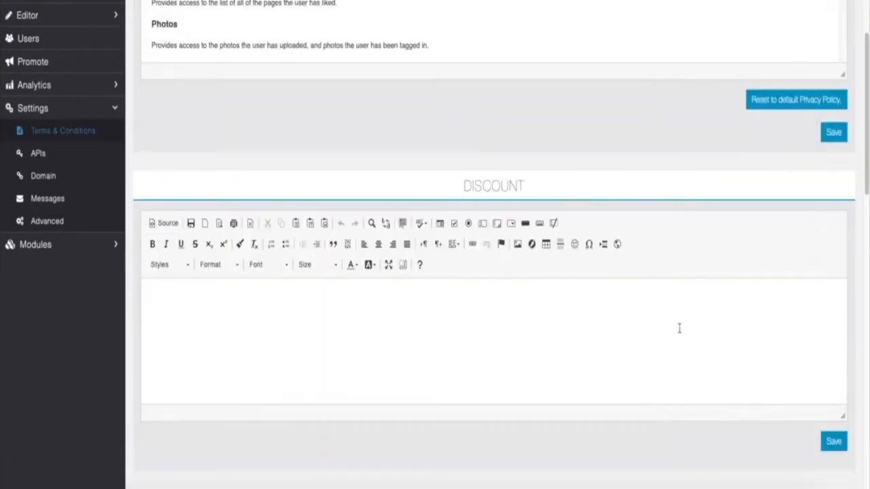
scroll(505, 230, down, 14)
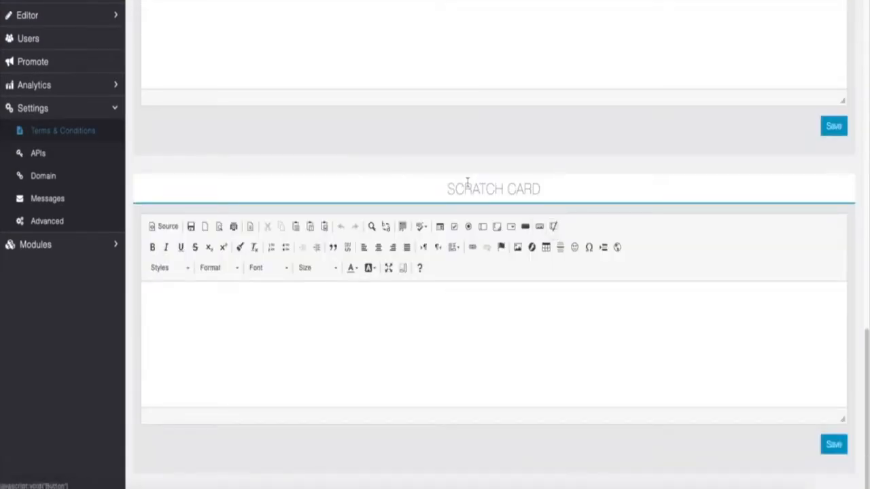
scroll(467, 183, up, 15)
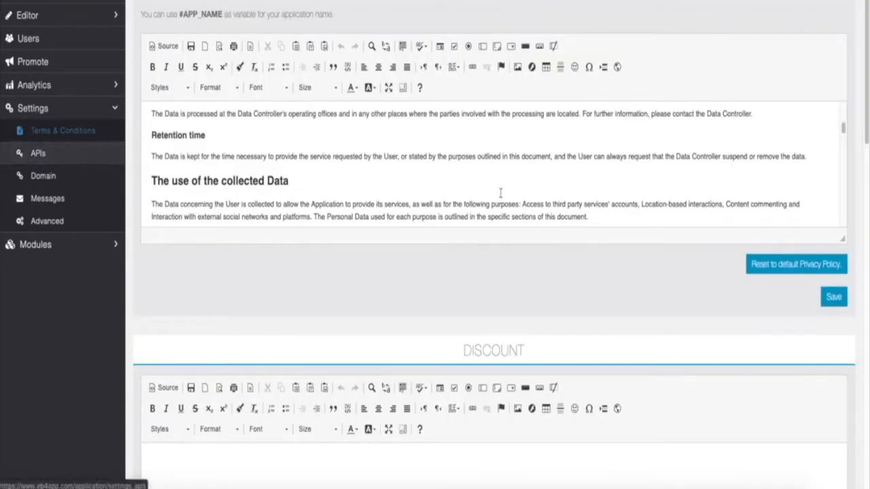
click(38, 153)
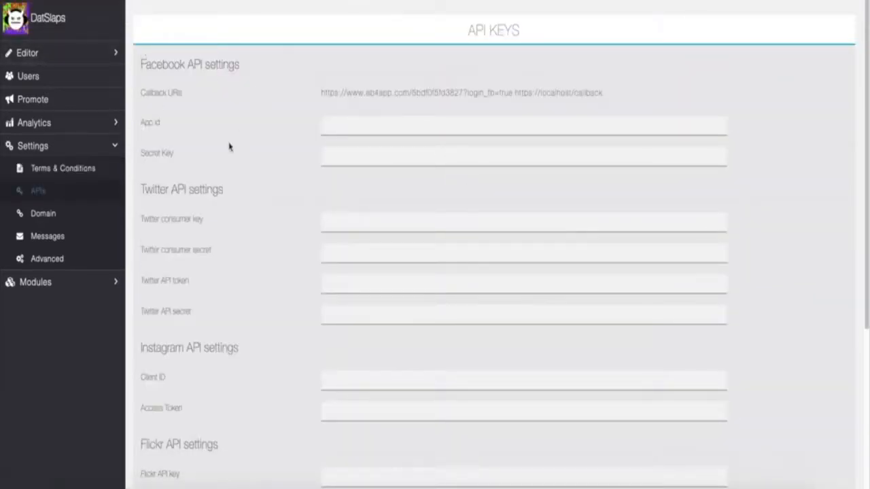
- Scroll the API Keys page down to the OpenWeatherMap fields and back to the top
scroll(229, 146, down, 5)
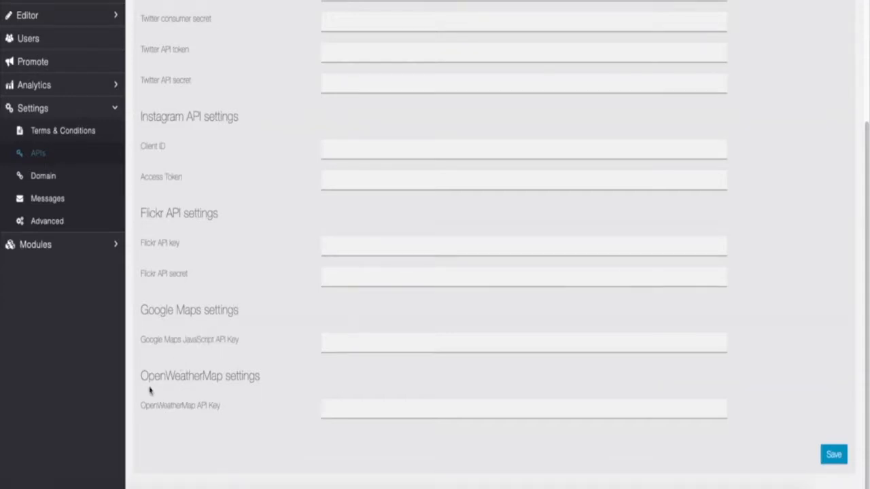
scroll(252, 221, up, 5)
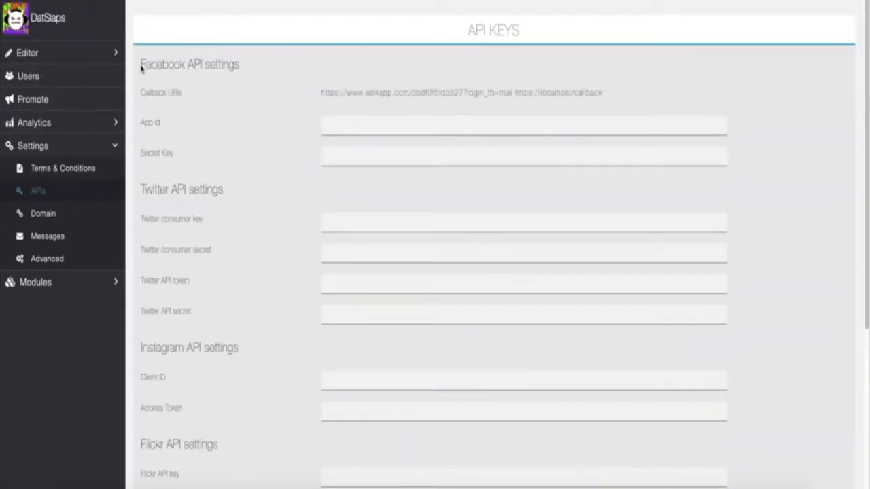
scroll(207, 233, down, 2)
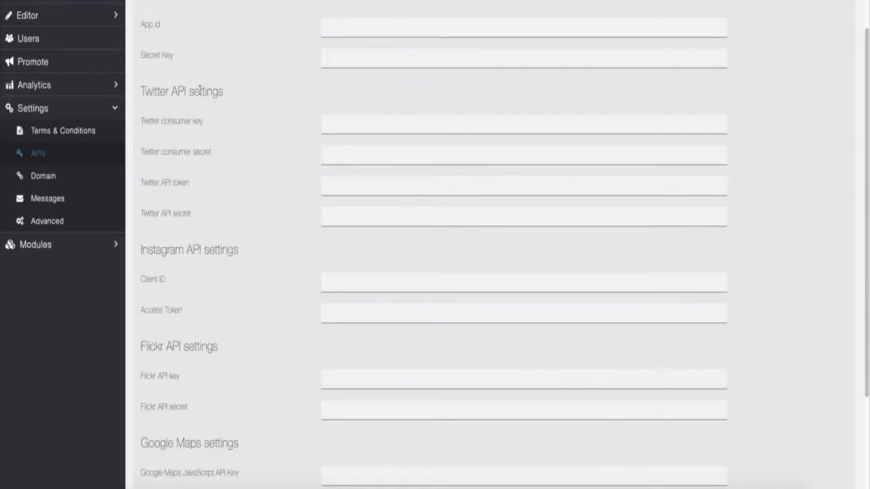
scroll(238, 201, up, 2)
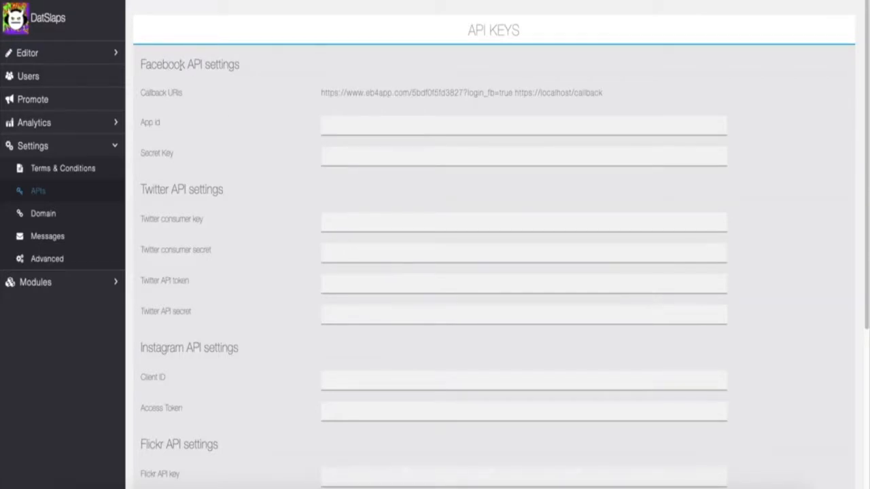
scroll(217, 107, down, 5)
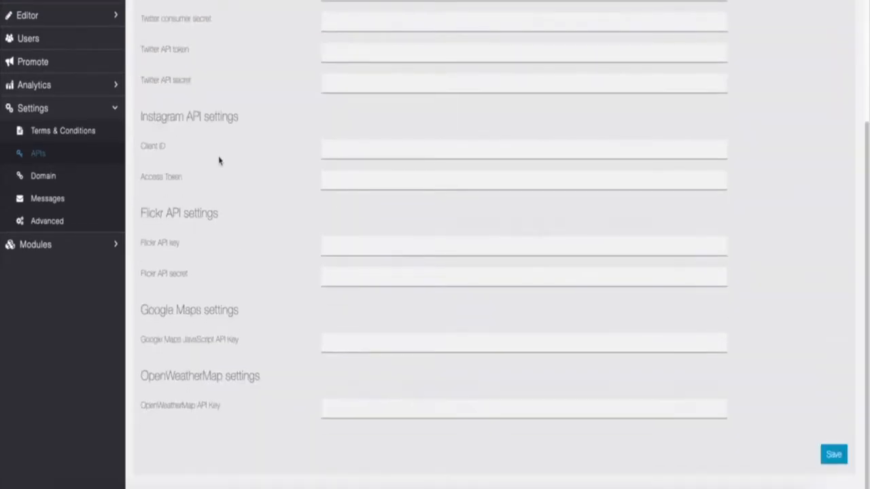
scroll(202, 204, up, 2)
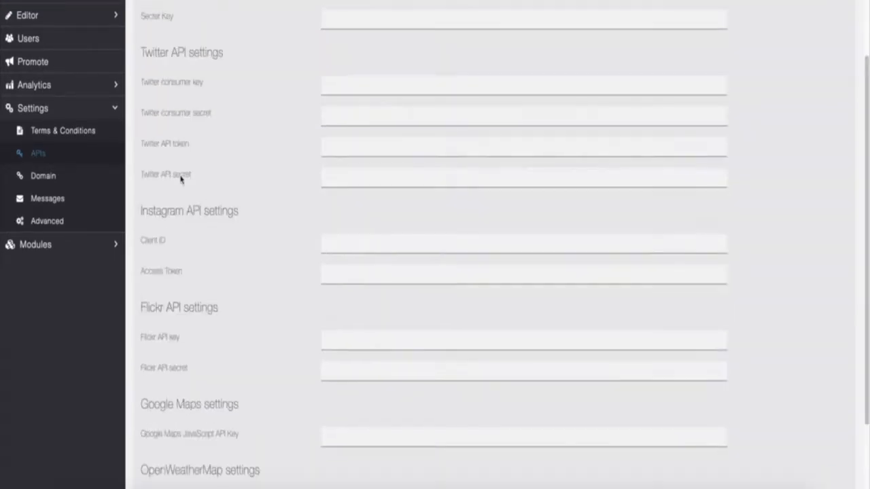
- Check the domain name under Settings > Domain, then go to the Messages page
click(67, 177)
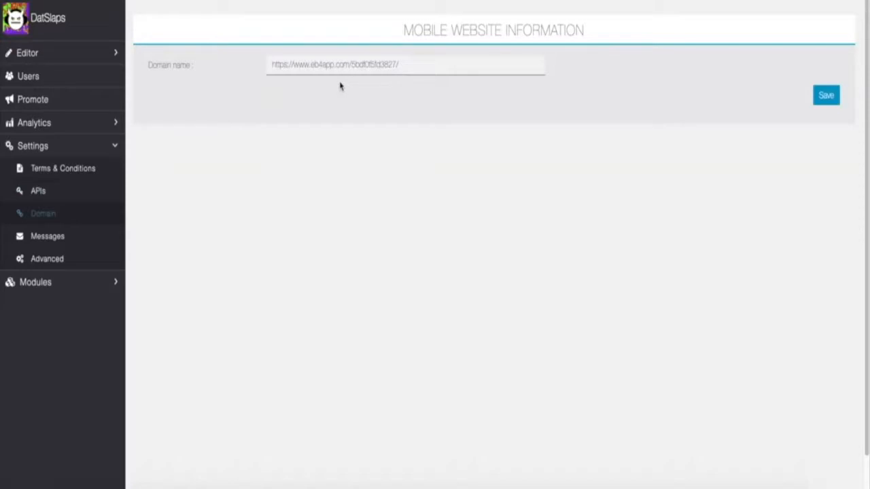
click(49, 237)
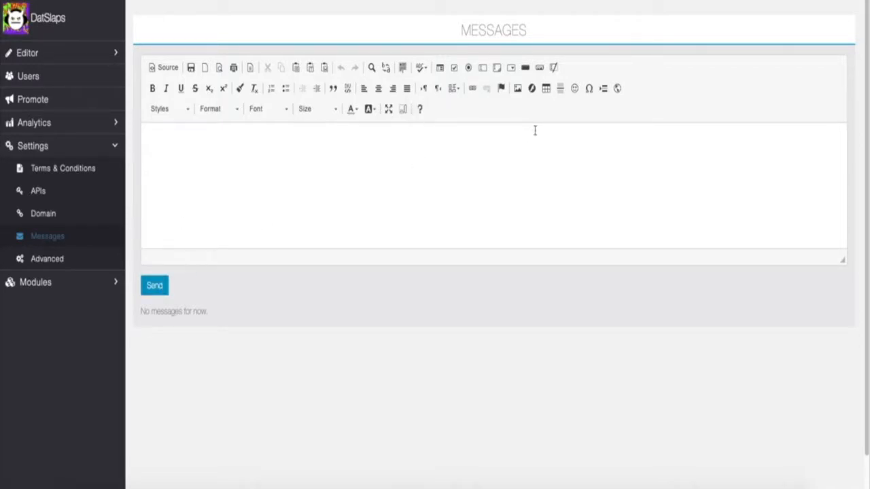
- Open Settings > Advanced and look through the NS descriptions and orientation settings
click(103, 260)
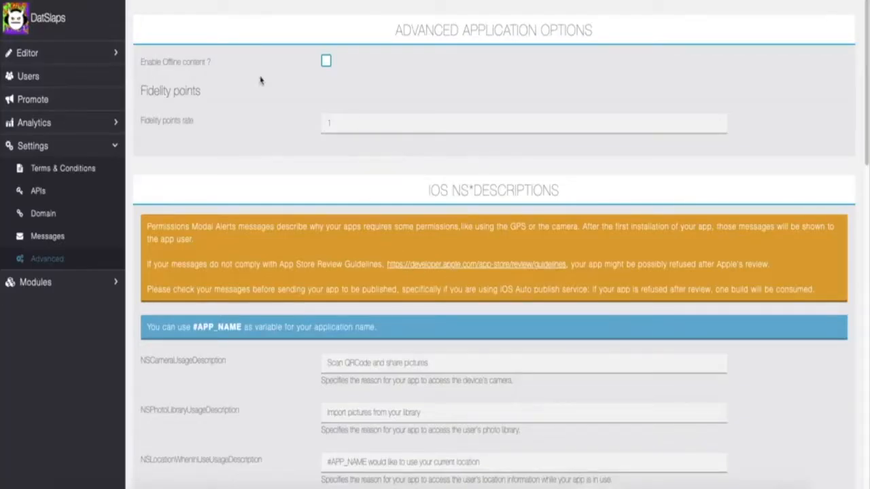
scroll(306, 119, down, 1)
scroll(378, 85, up, 1)
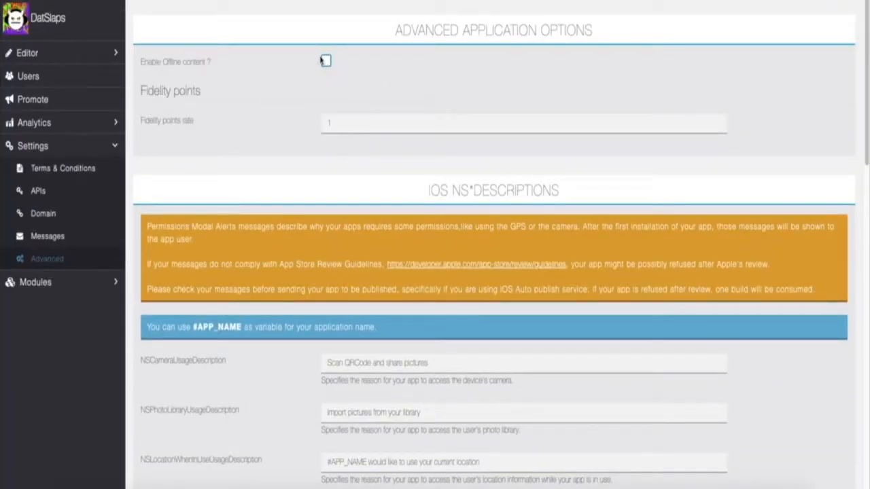
scroll(379, 126, down, 5)
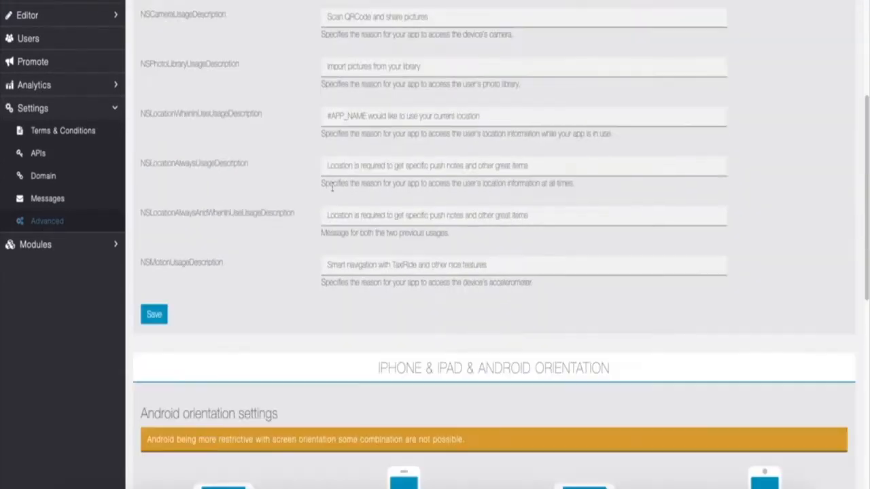
scroll(270, 191, up, 2)
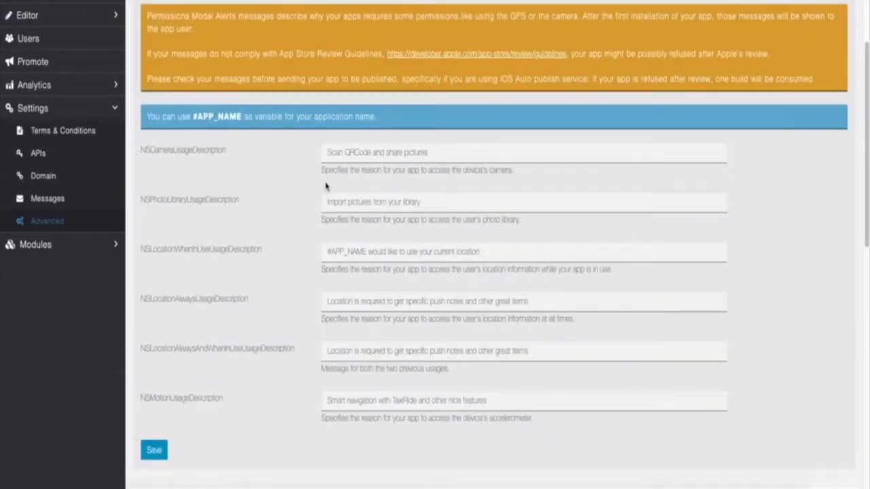
scroll(327, 197, down, 9)
scroll(376, 204, up, 6)
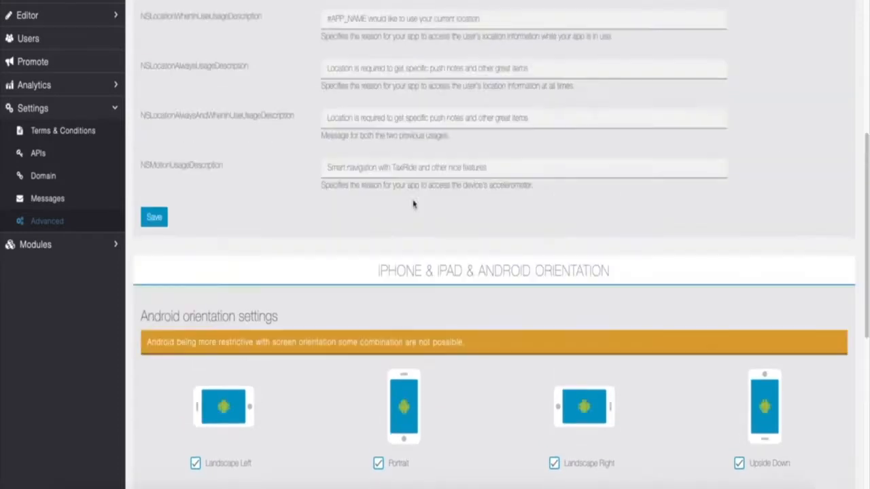
scroll(414, 200, down, 4)
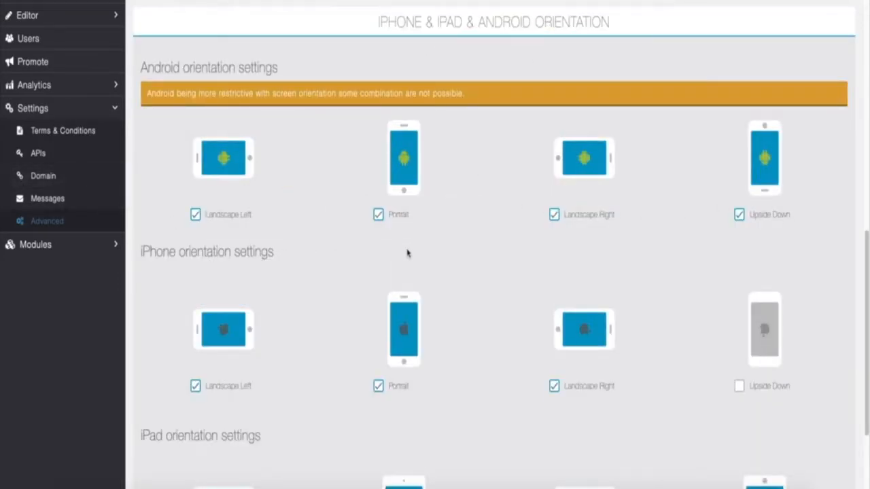
scroll(407, 253, down, 2)
scroll(562, 269, up, 5)
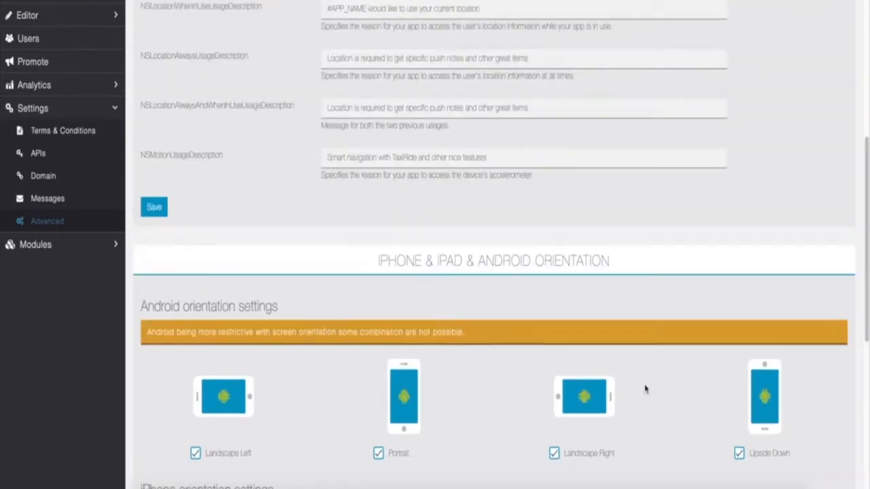
scroll(646, 387, down, 5)
scroll(415, 244, up, 10)
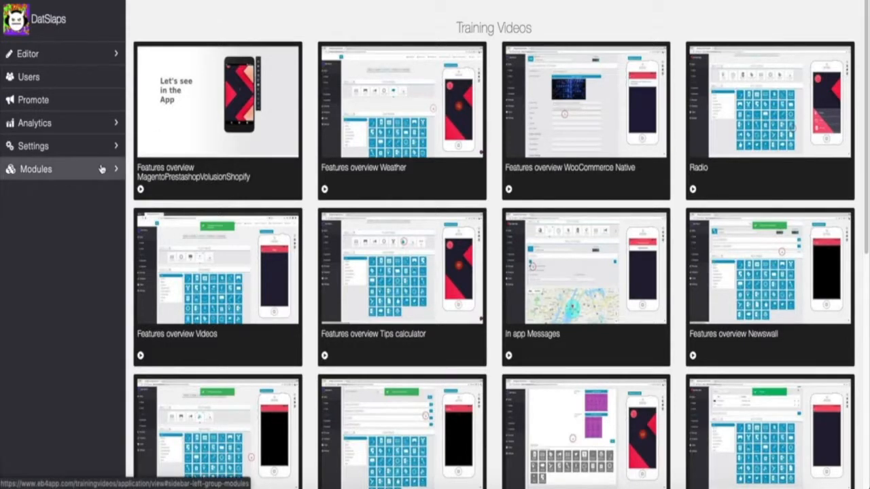
- Expand Modules in the sidebar and browse the Training Videos grid, returning to the top
click(103, 172)
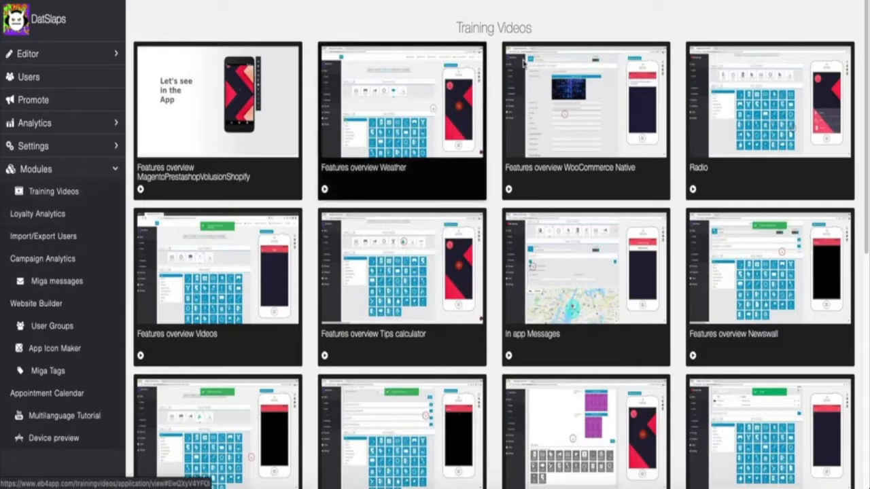
scroll(525, 294, down, 5)
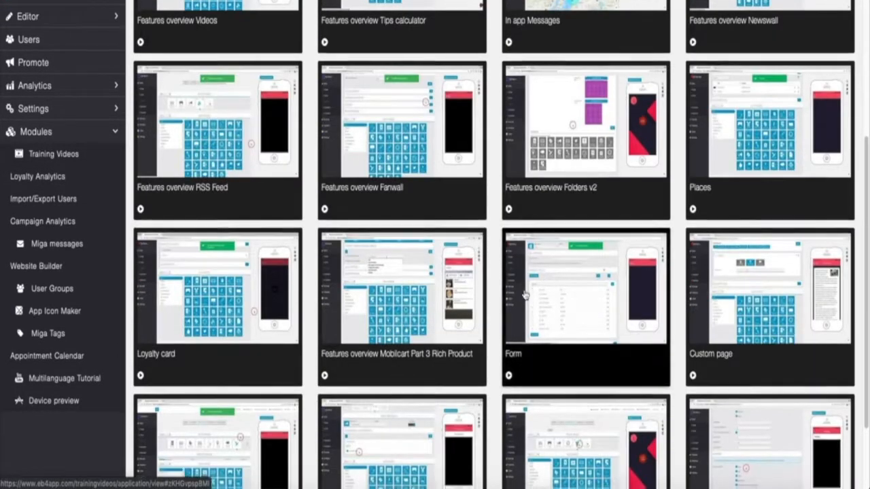
scroll(530, 278, down, 2)
scroll(487, 232, up, 1)
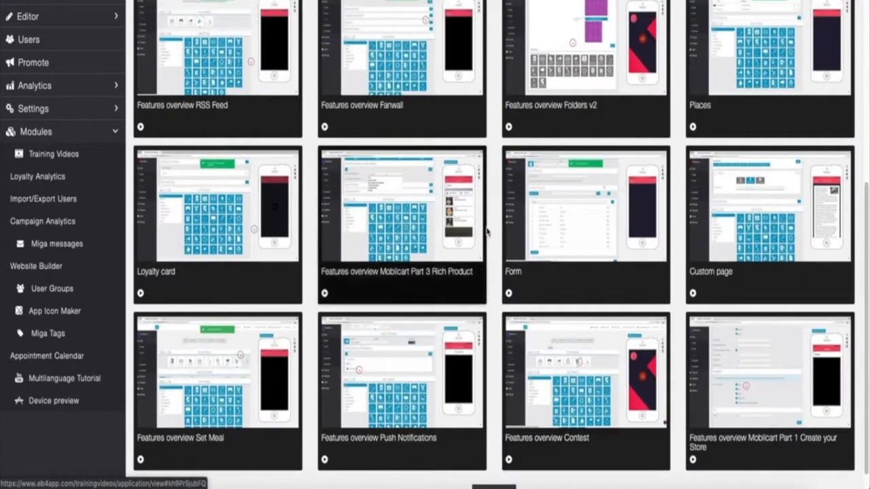
scroll(530, 231, up, 4)
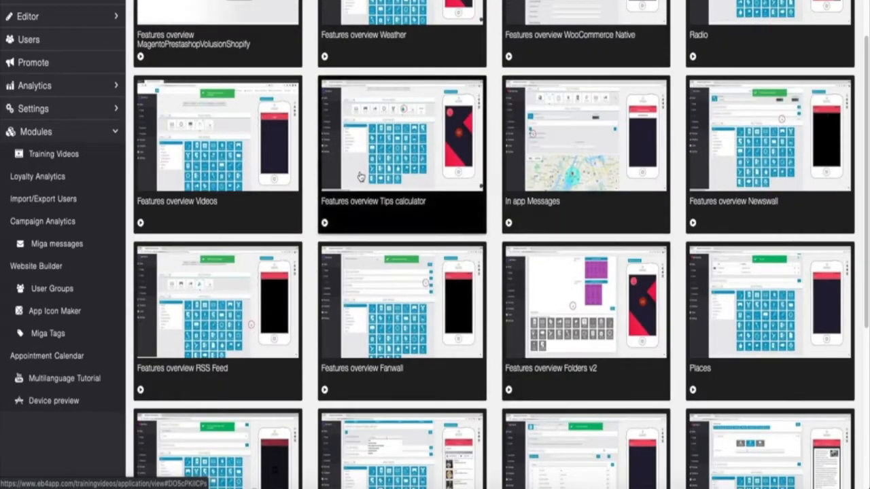
scroll(415, 197, up, 2)
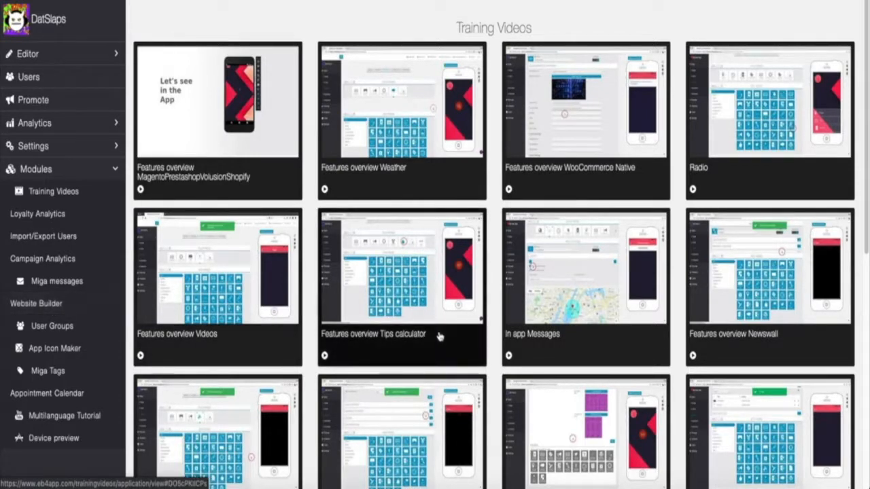
- Open the App Icon Maker, browse its Clipart list, and re-expand the Modules list
click(60, 351)
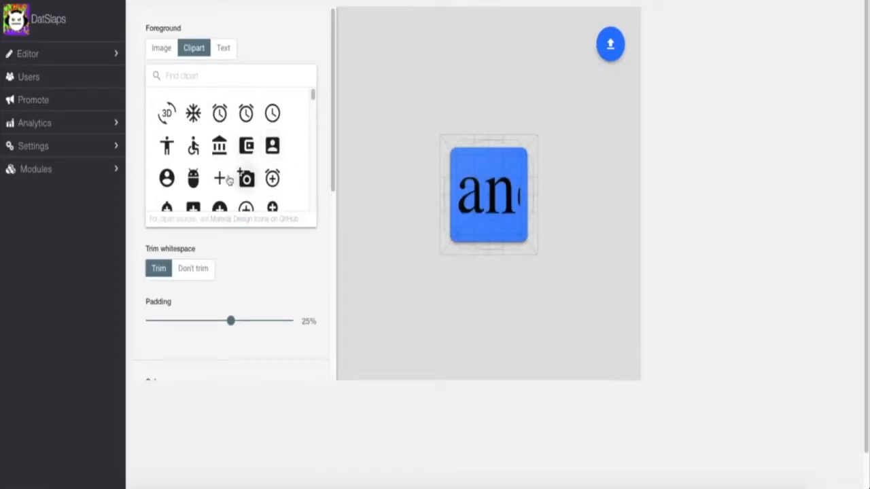
scroll(275, 119, down, 15)
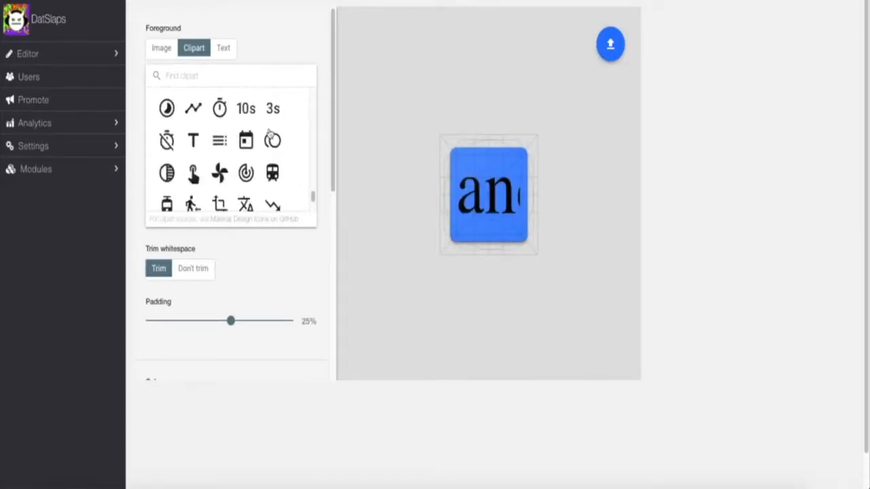
scroll(243, 146, up, 8)
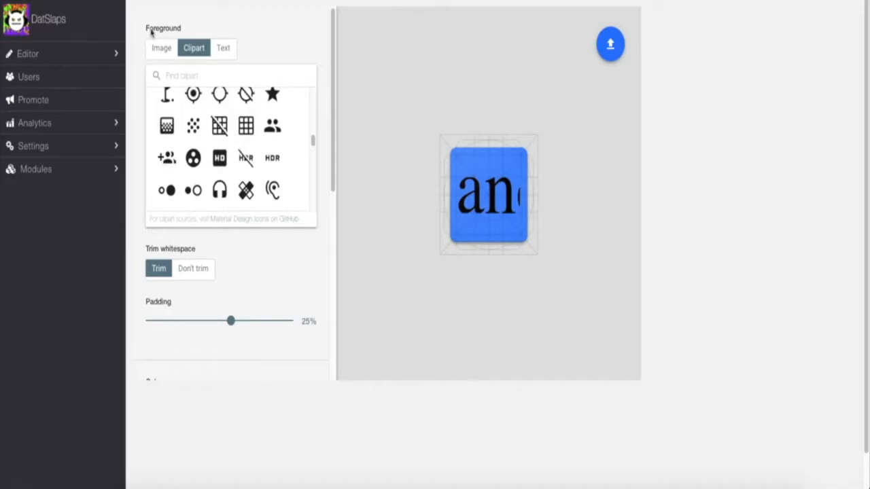
scroll(295, 129, up, 8)
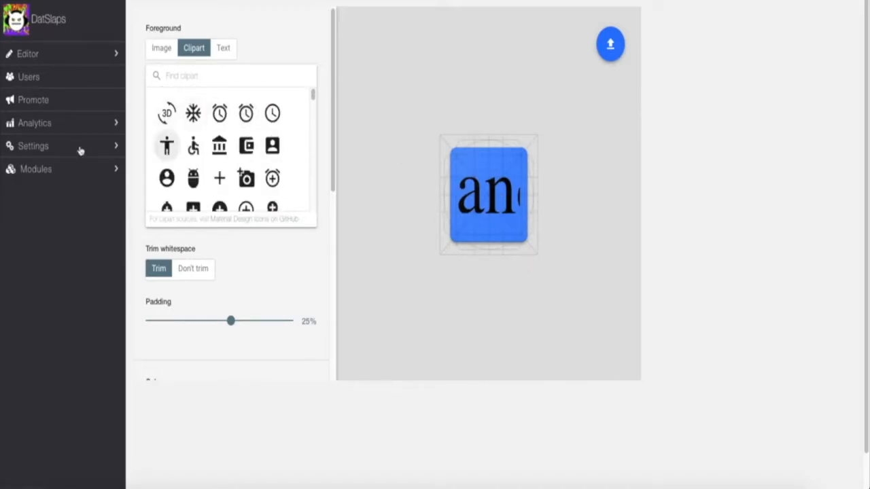
click(75, 169)
scroll(85, 194, down, 1)
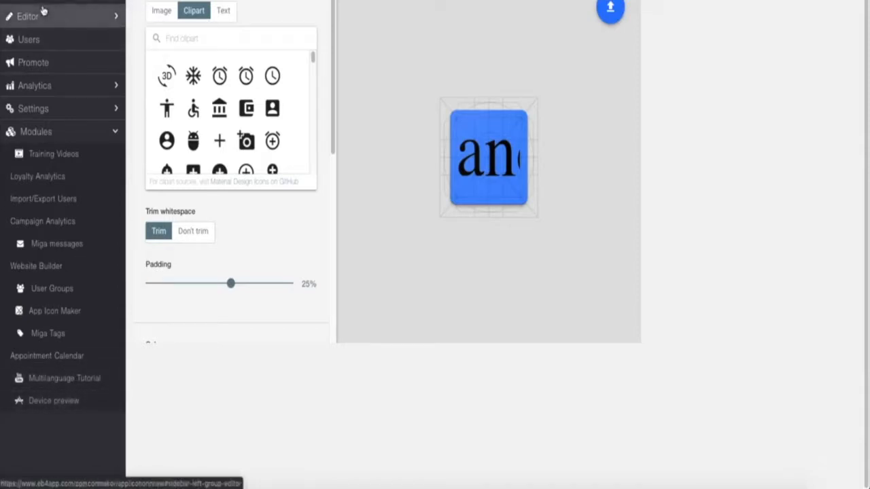
- Open Device preview and check its Android and Laptop device options, then expand Modules
click(97, 243)
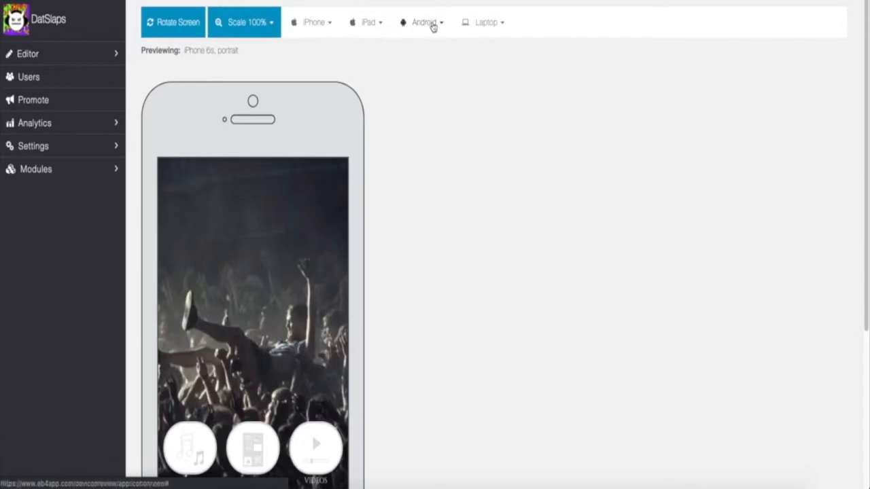
click(433, 24)
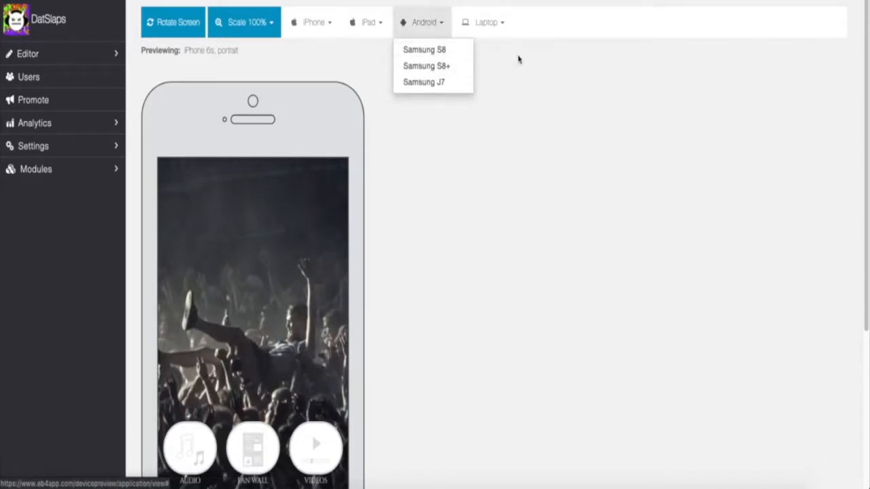
click(499, 23)
click(494, 147)
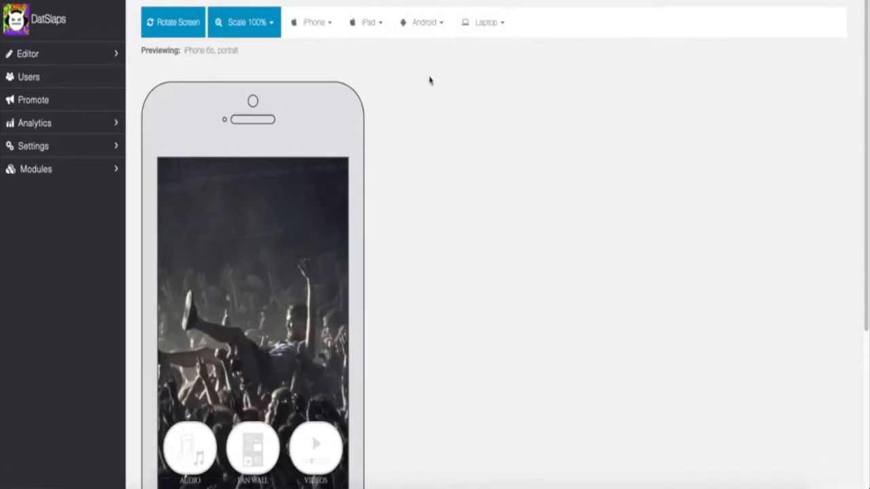
click(64, 170)
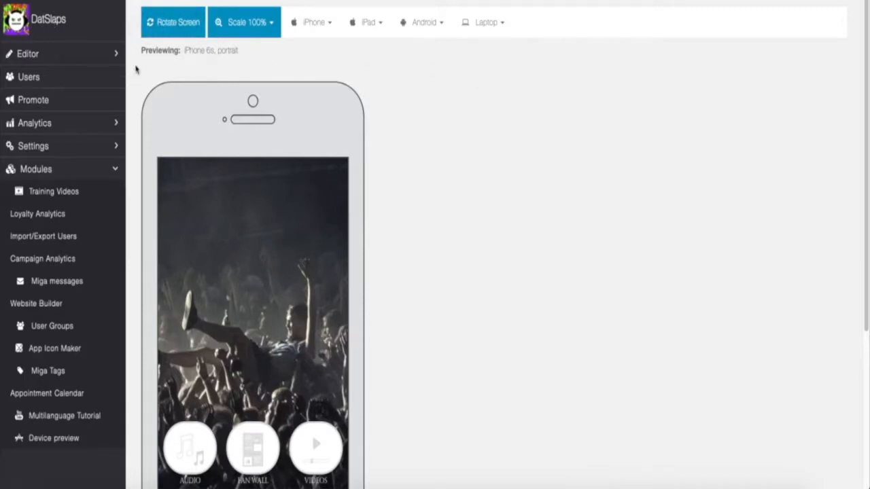
- Collapse the Modules list in the sidebar
click(112, 169)
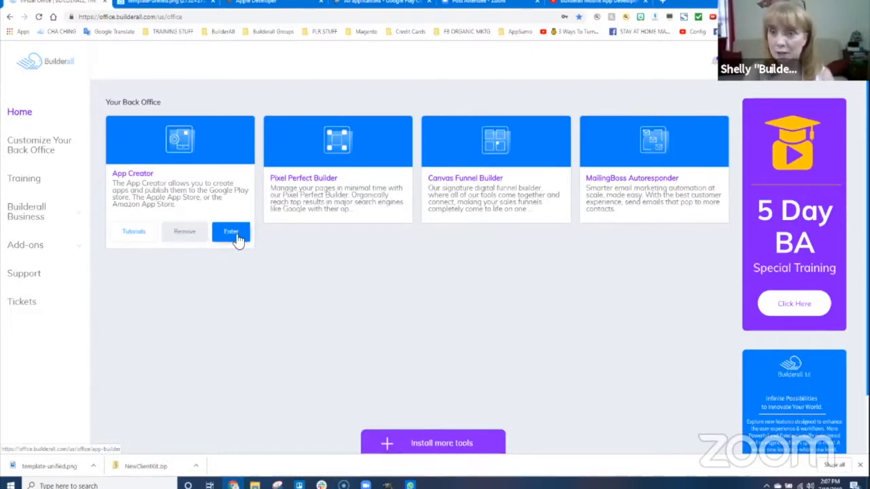
- View the App Creator tutorial videos, then enter the App Creator
click(134, 233)
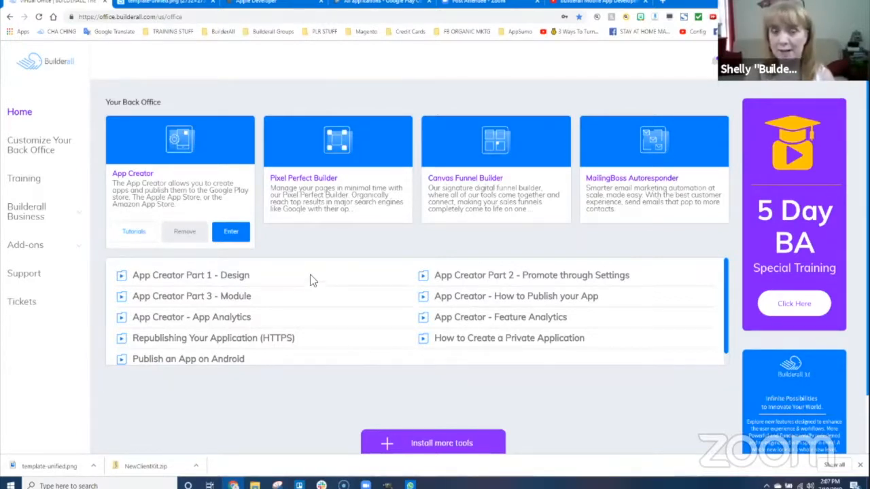
click(232, 232)
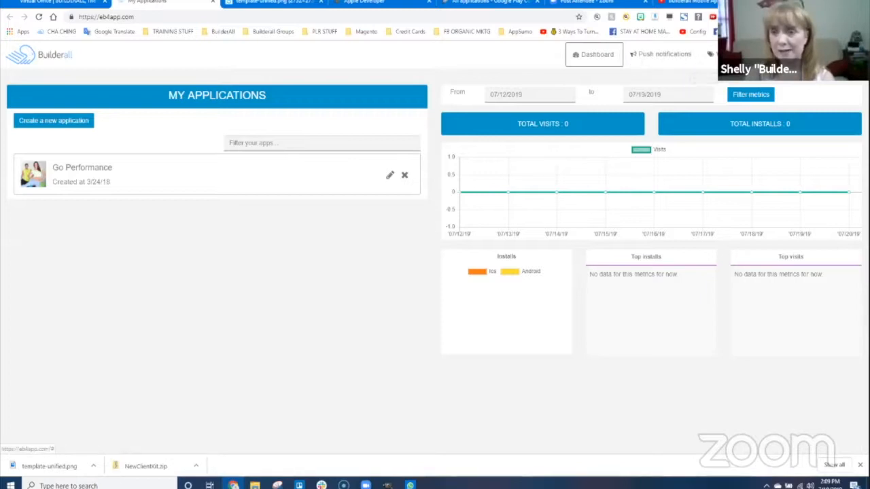
- Keep the interface language as English and bring up the account options
click(837, 54)
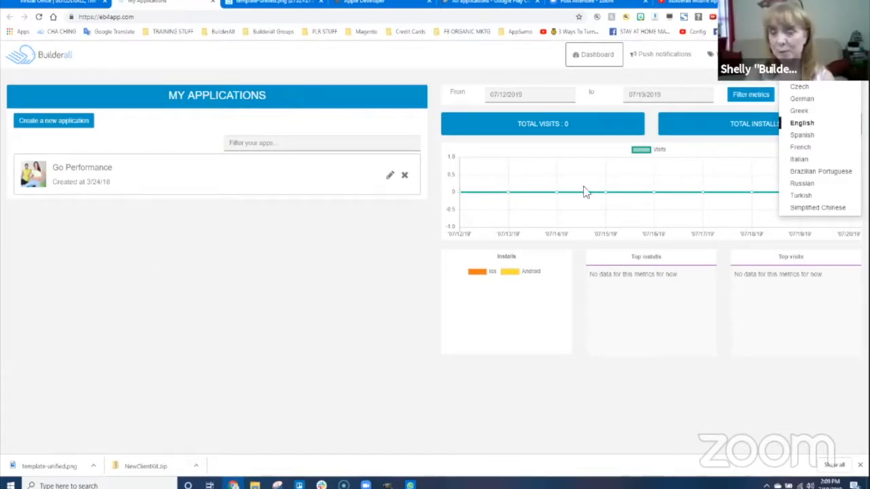
click(802, 124)
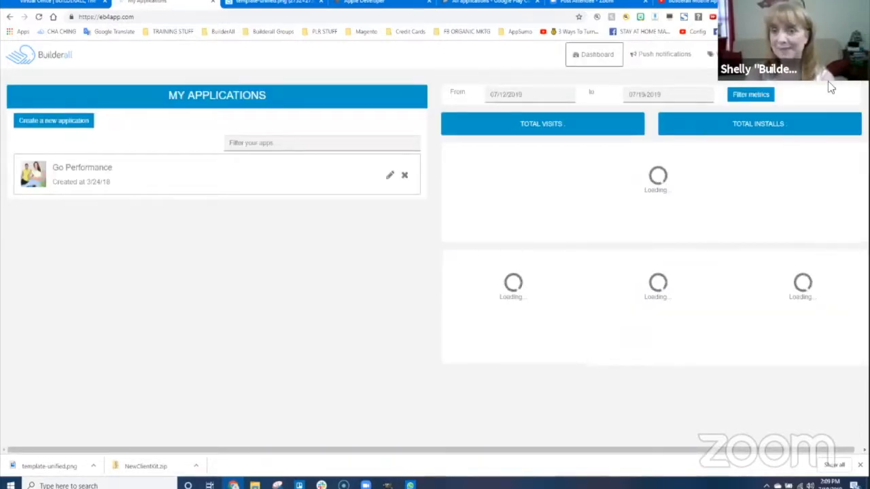
click(799, 54)
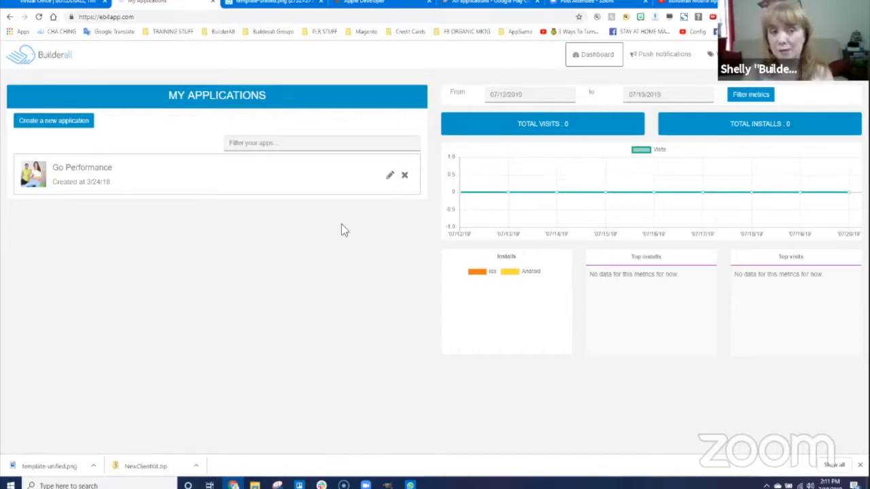
- Create a new application named 'Friday LIVE Training'
click(54, 122)
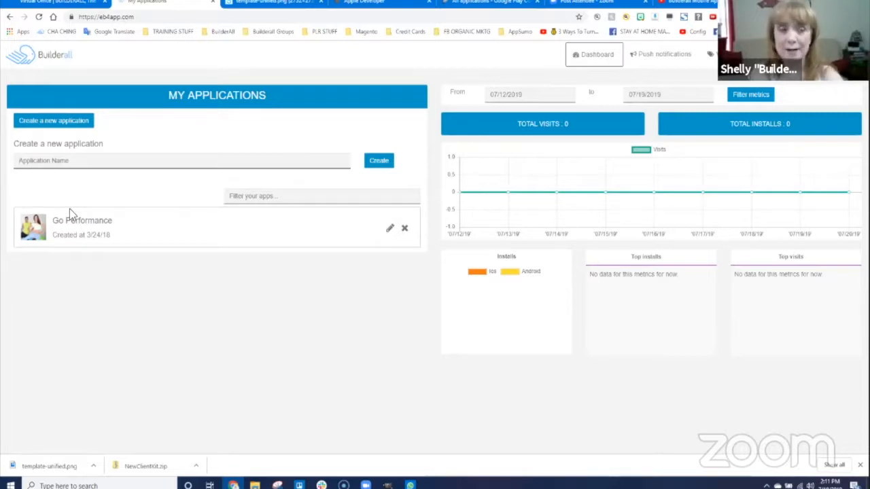
text(Friday Training)
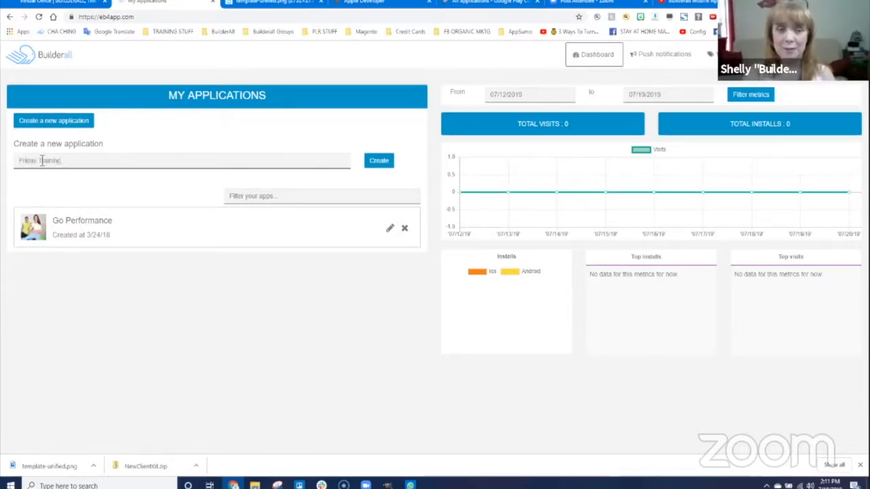
text(LIVE)
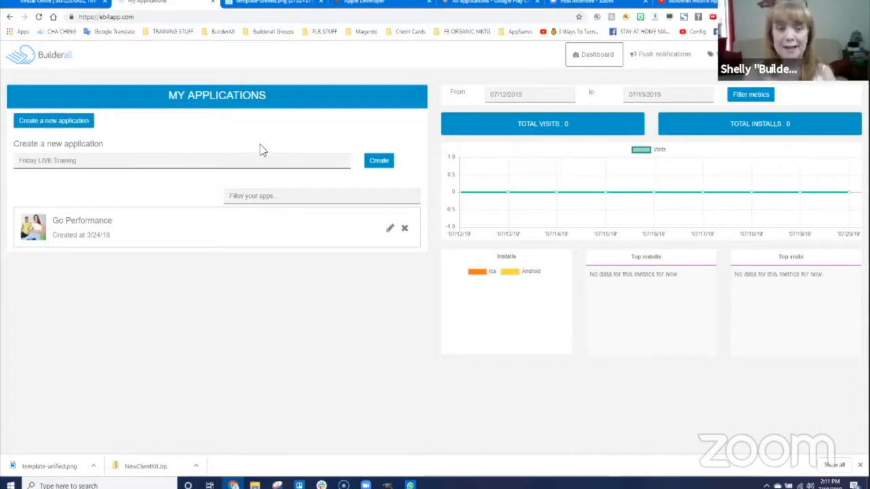
click(379, 163)
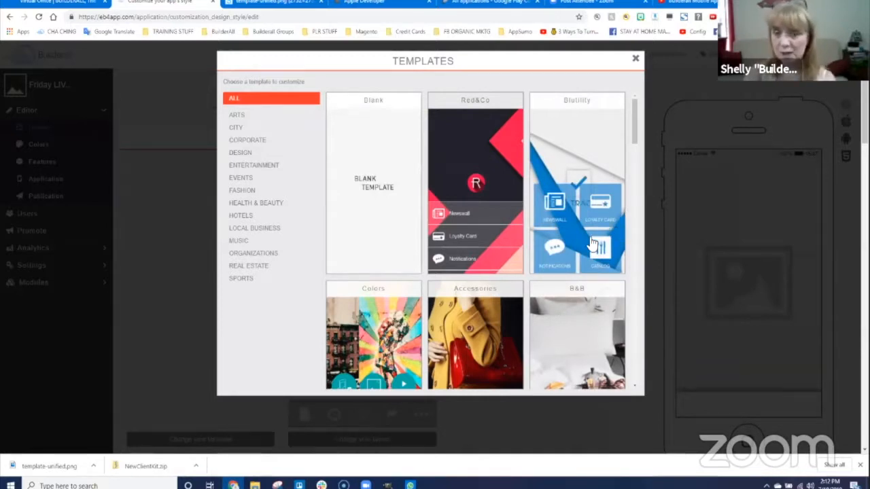
- Browse the template gallery and choose the Road map template for the app
scroll(365, 249, down, 3)
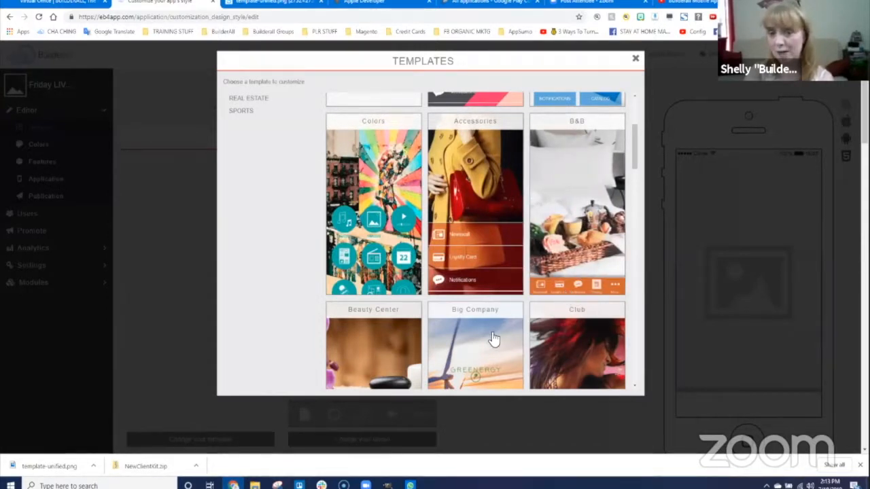
scroll(510, 301, down, 3)
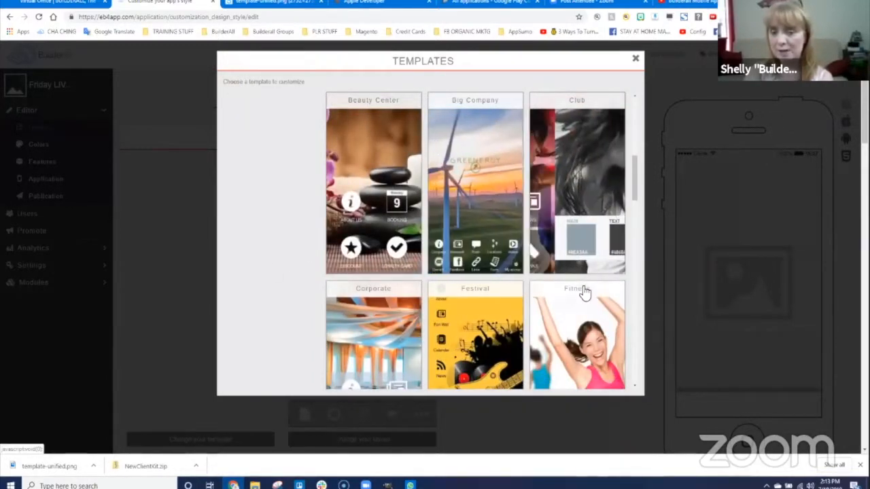
scroll(476, 265, down, 2)
scroll(486, 274, down, 1)
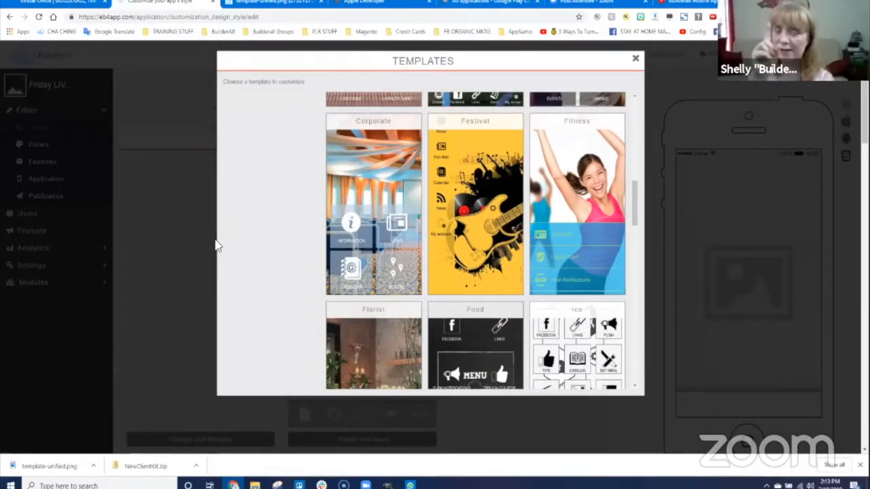
scroll(271, 280, down, 3)
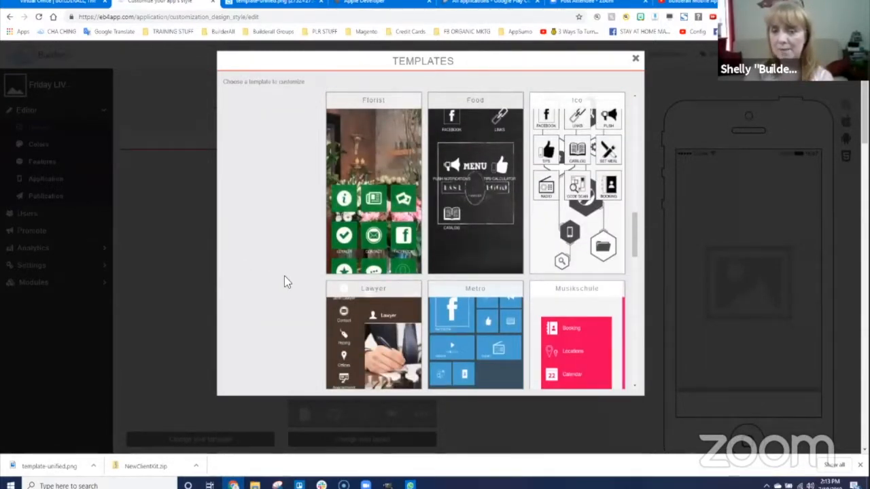
scroll(287, 276, down, 3)
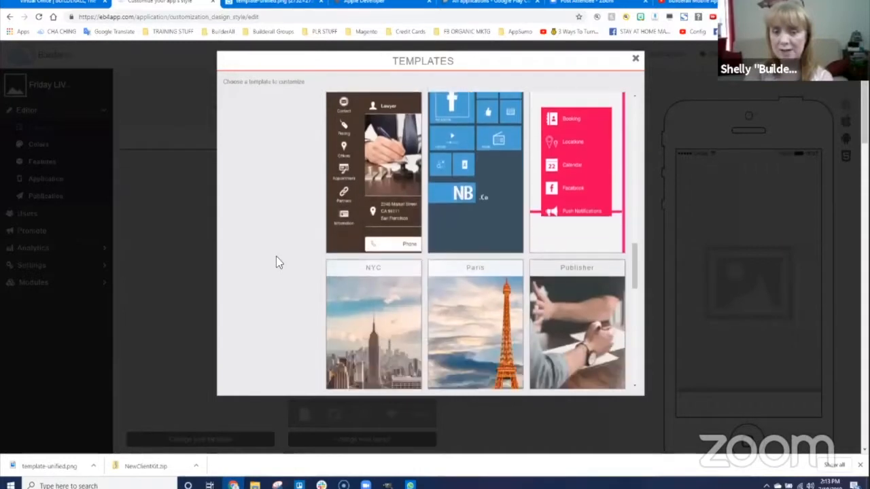
scroll(277, 256, up, 1)
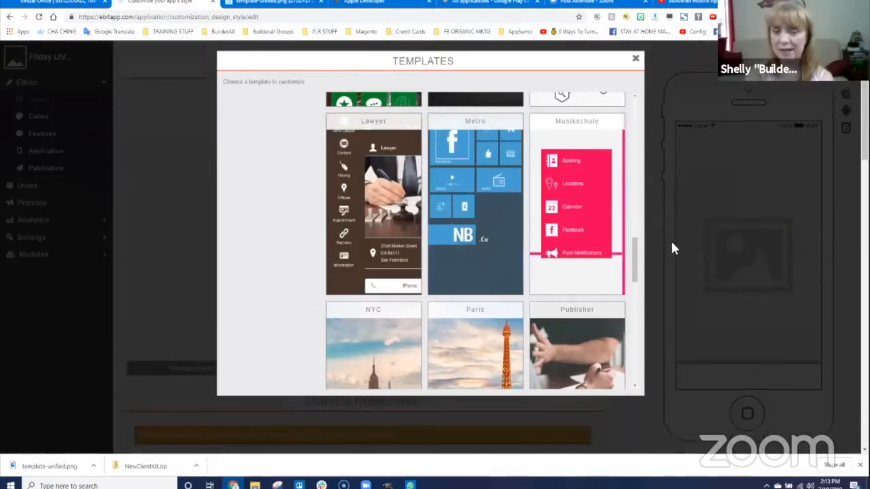
scroll(309, 327, down, 1)
scroll(305, 319, down, 3)
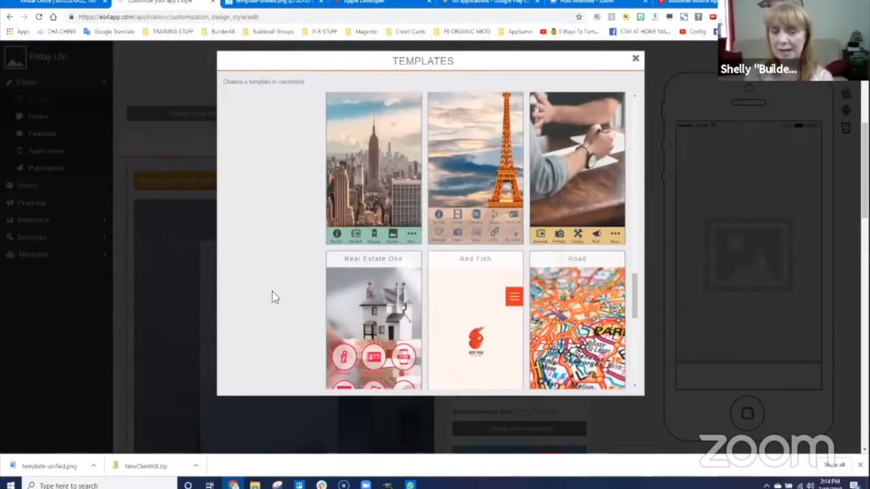
scroll(274, 286, down, 3)
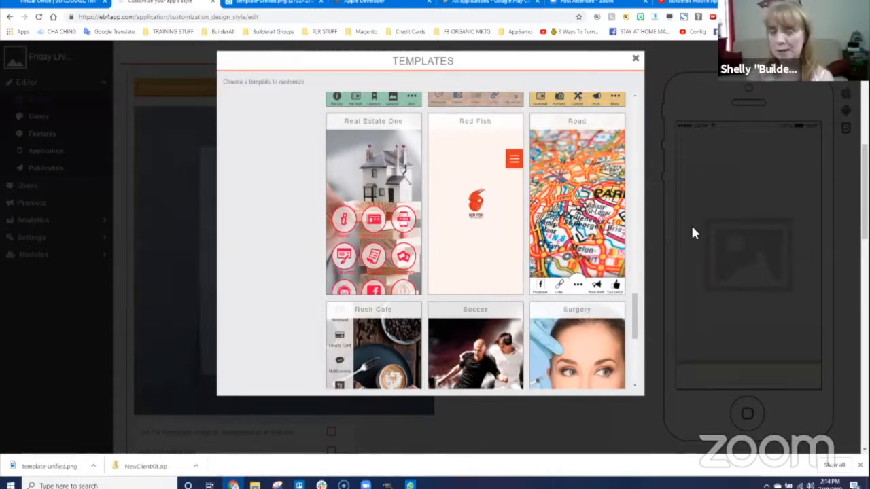
scroll(232, 300, down, 3)
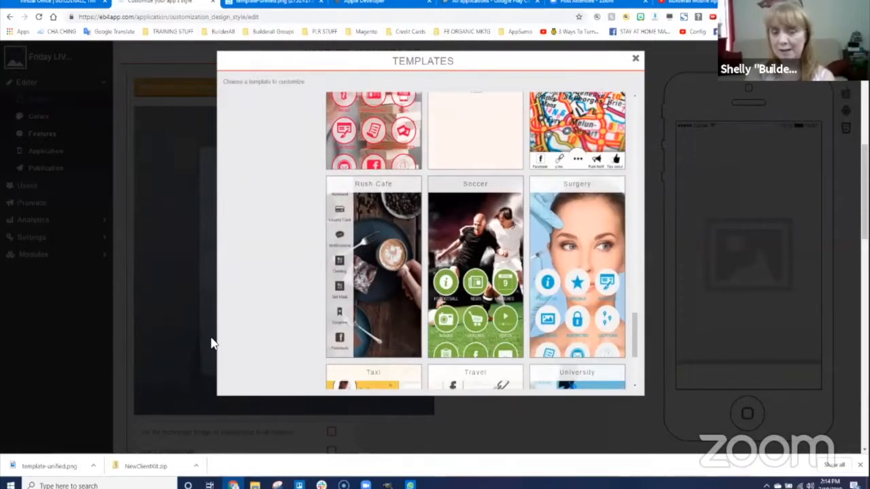
scroll(317, 330, down, 4)
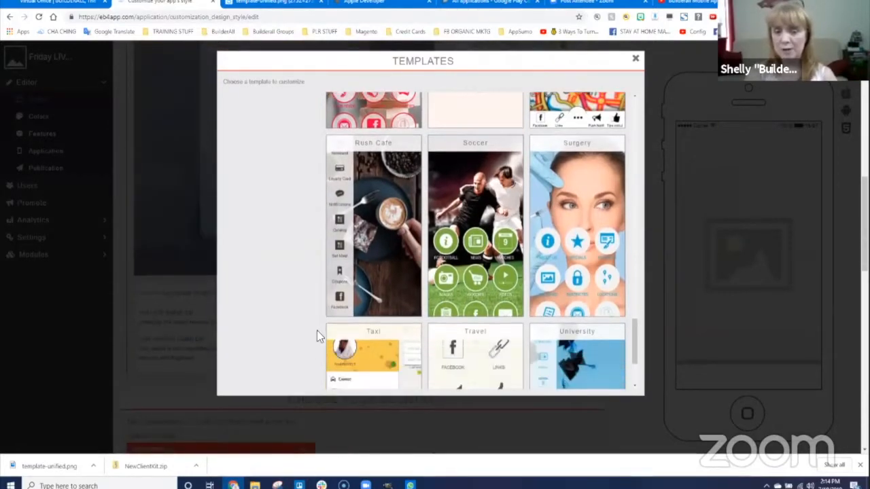
scroll(317, 329, down, 7)
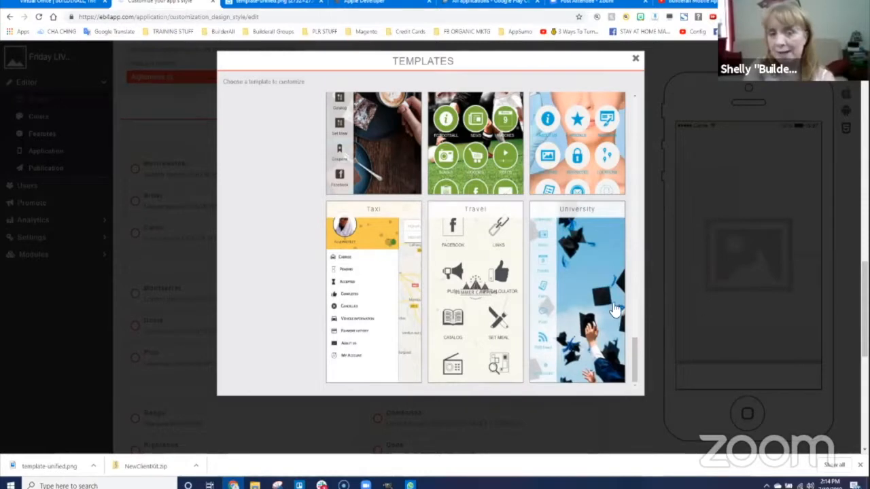
scroll(613, 314, up, 3)
scroll(613, 314, up, 2)
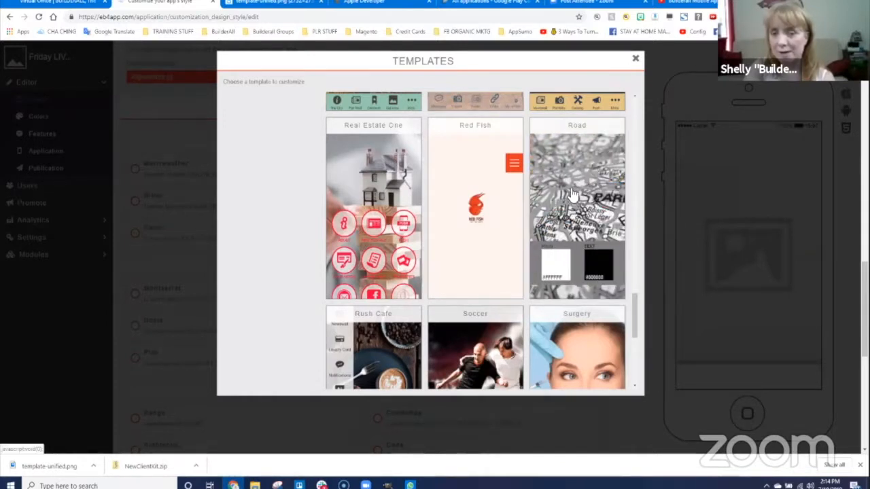
click(556, 207)
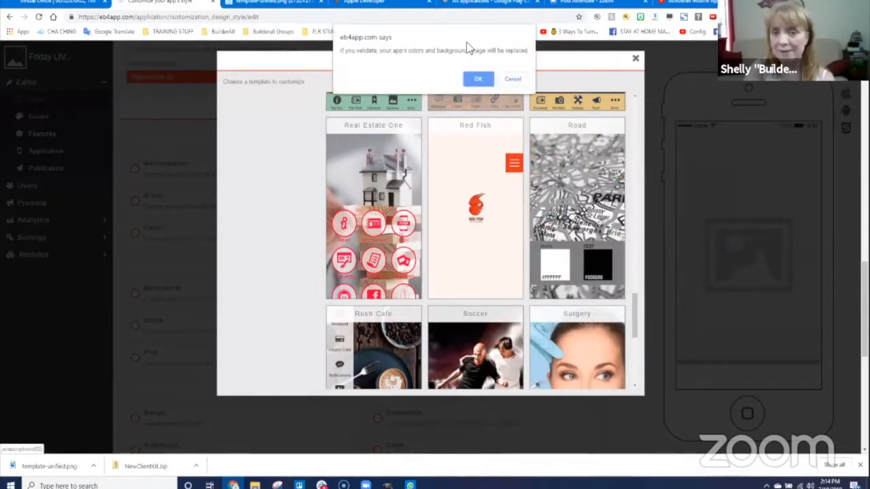
- Accept the Road template's colours and background, then review the Unified Homepage safe zone overlay
click(479, 80)
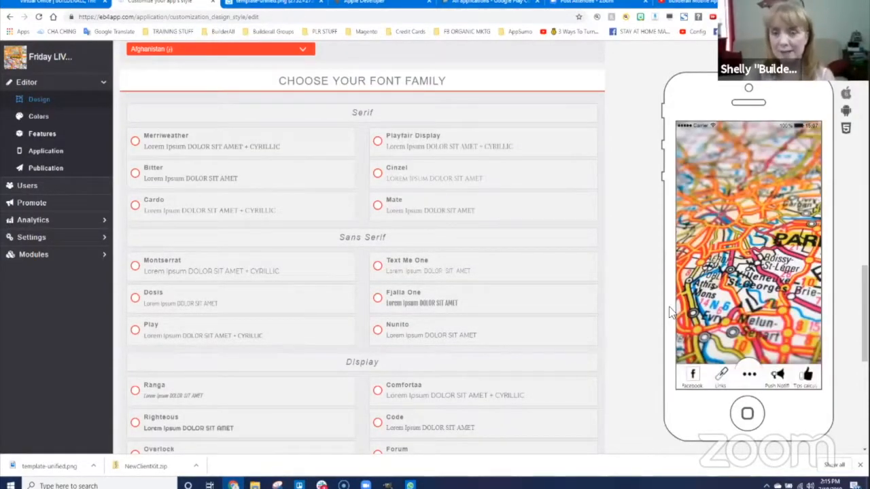
scroll(633, 262, up, 4)
scroll(632, 263, up, 5)
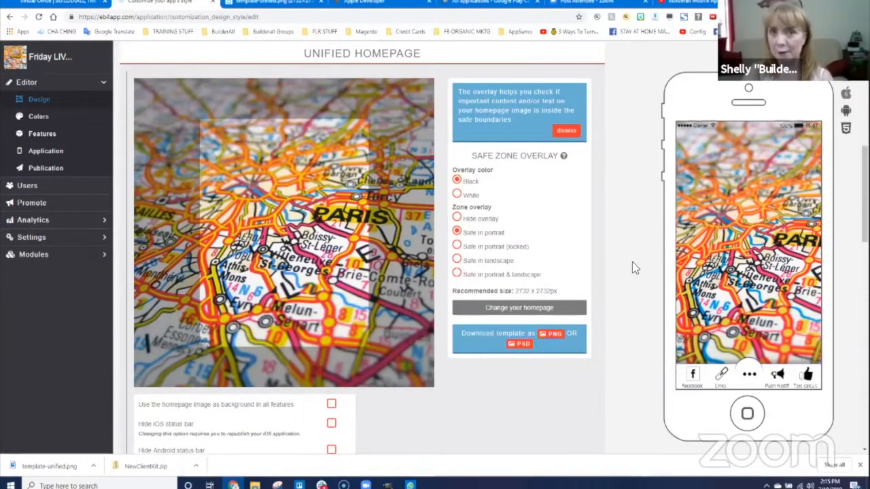
scroll(633, 265, up, 2)
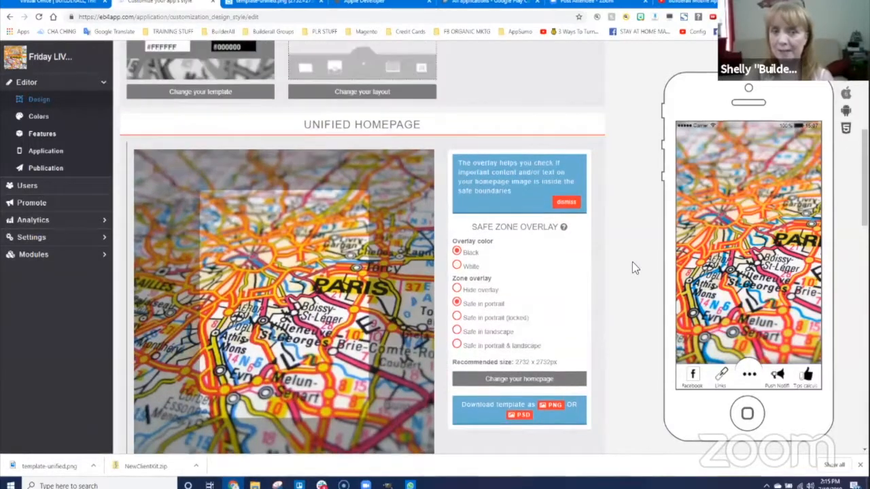
scroll(632, 269, up, 5)
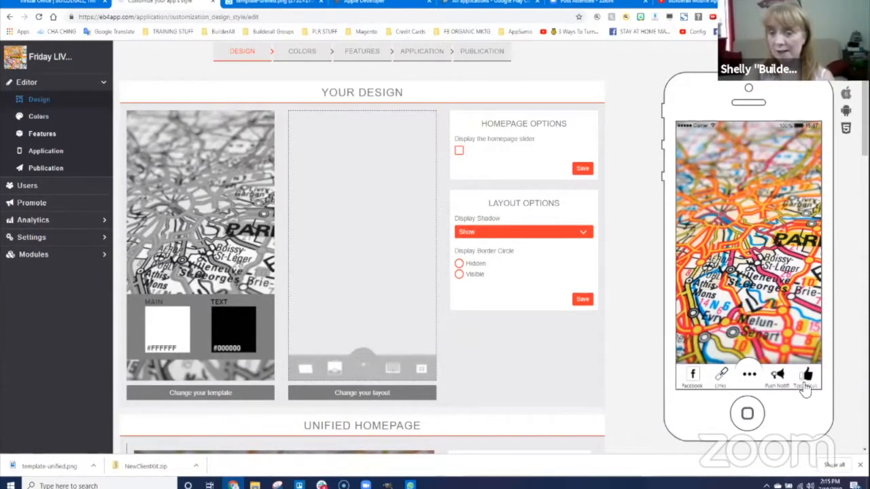
click(750, 377)
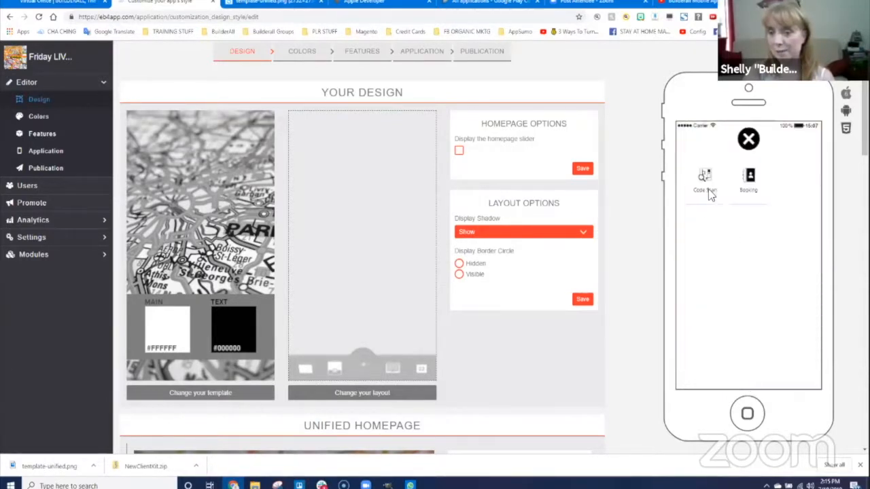
click(746, 141)
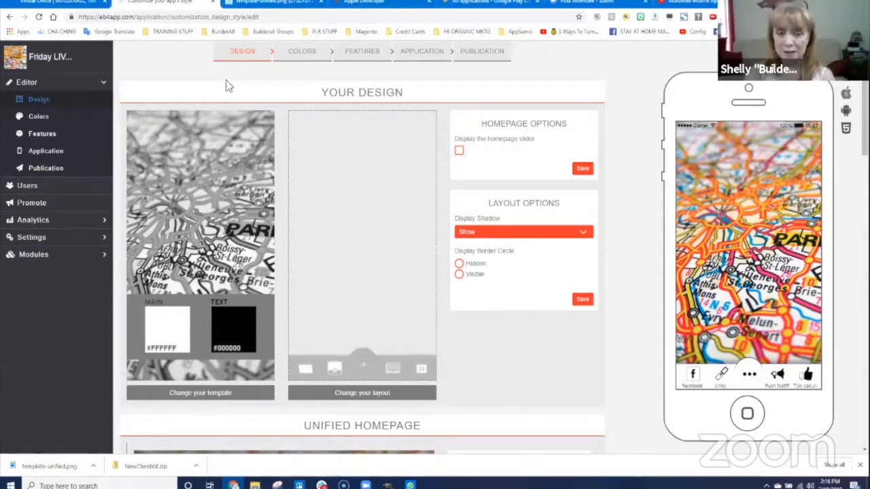
- Switch the app to Layout 10, with Facebook, Links, Push Notif and Tips calc tabs
click(369, 400)
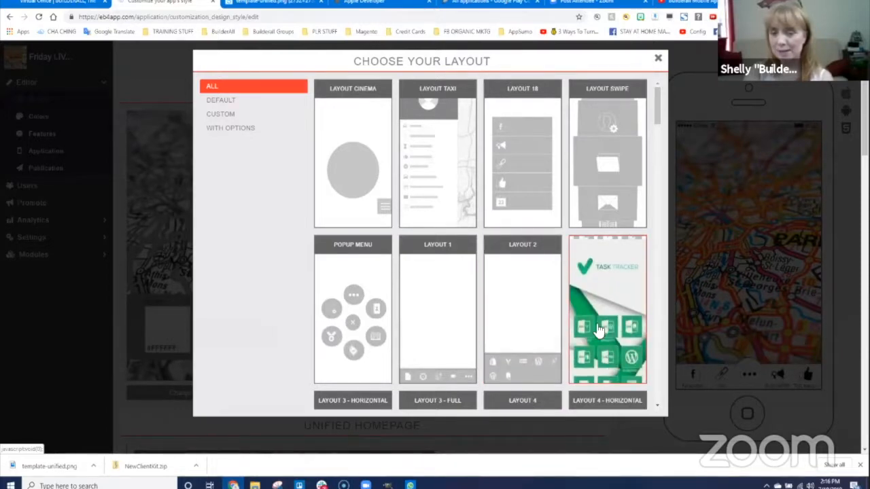
scroll(612, 323, down, 5)
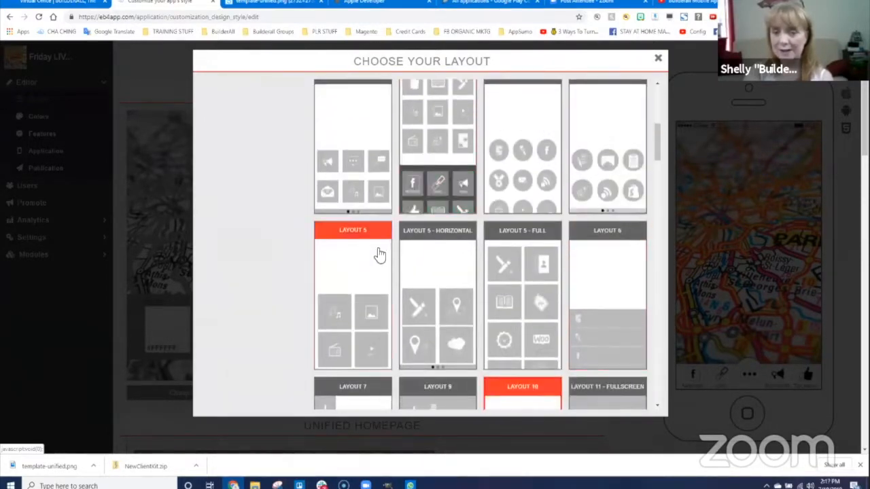
scroll(377, 308, down, 5)
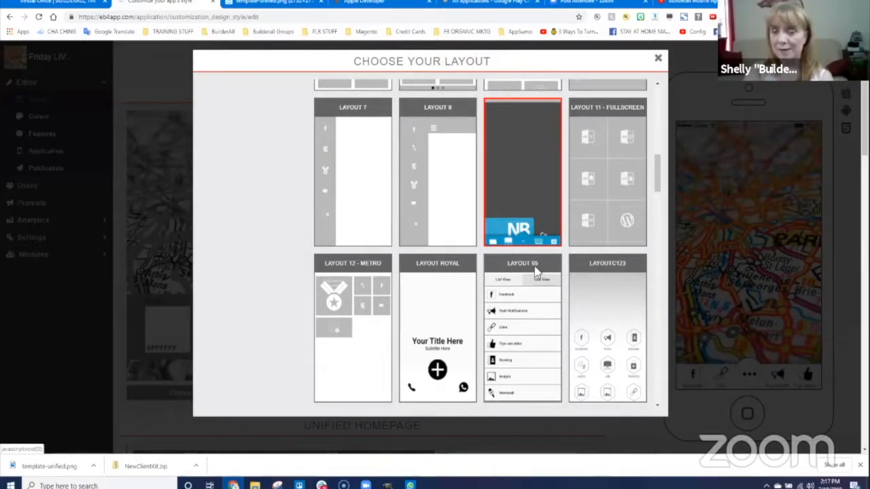
click(527, 243)
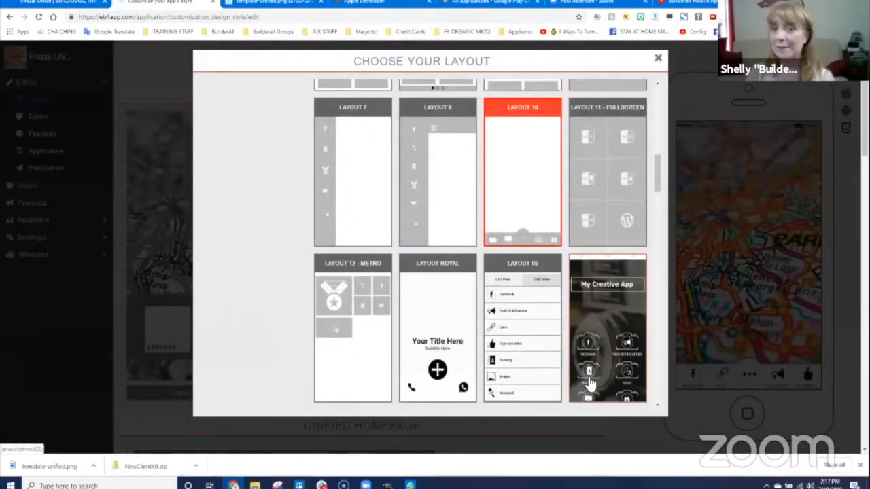
click(590, 384)
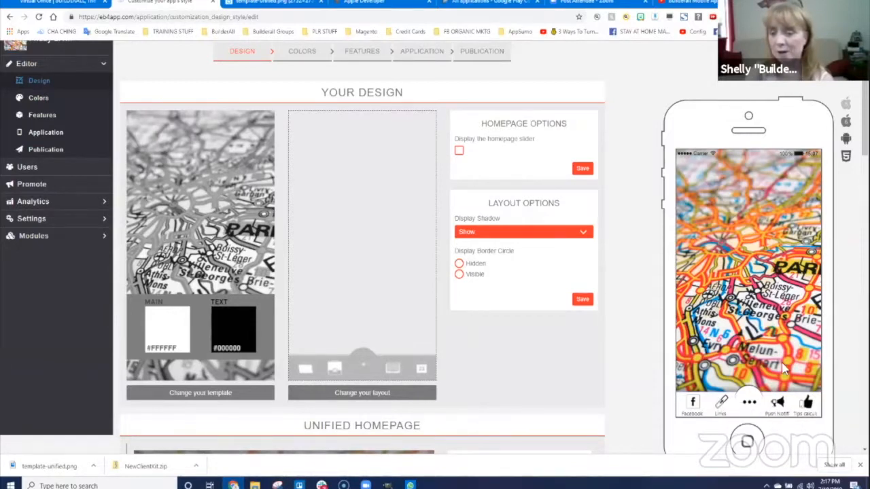
- Preview the Facebook and Push Notifications tabs in the phone, returning to the home screen each time
click(692, 405)
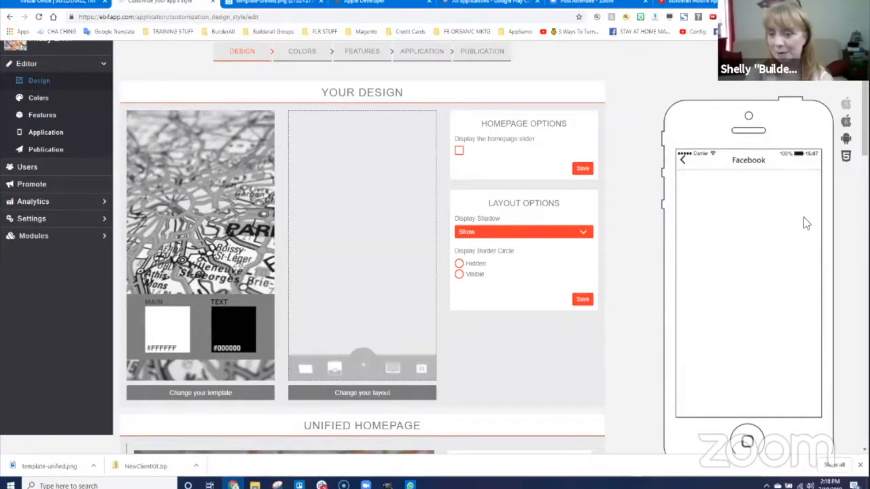
click(684, 159)
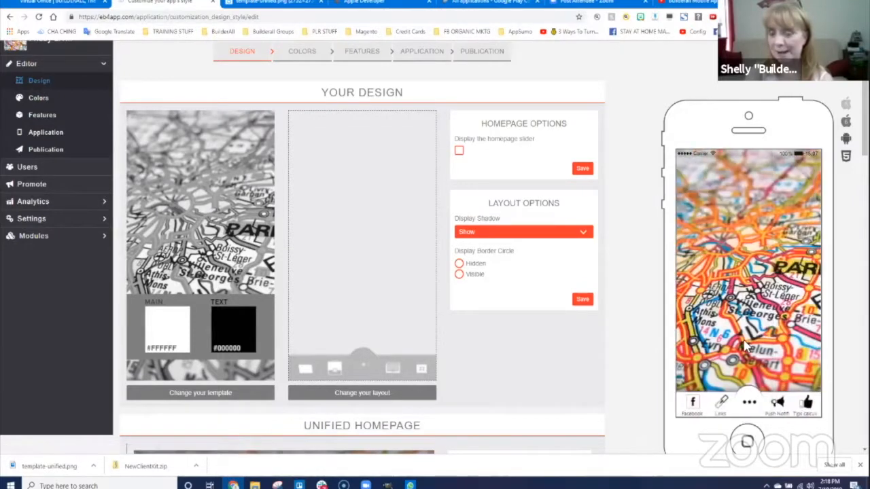
click(777, 405)
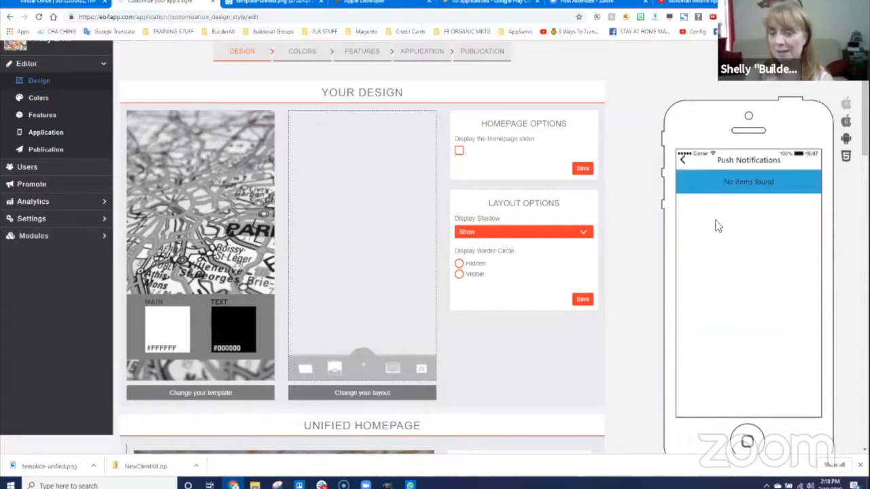
click(684, 160)
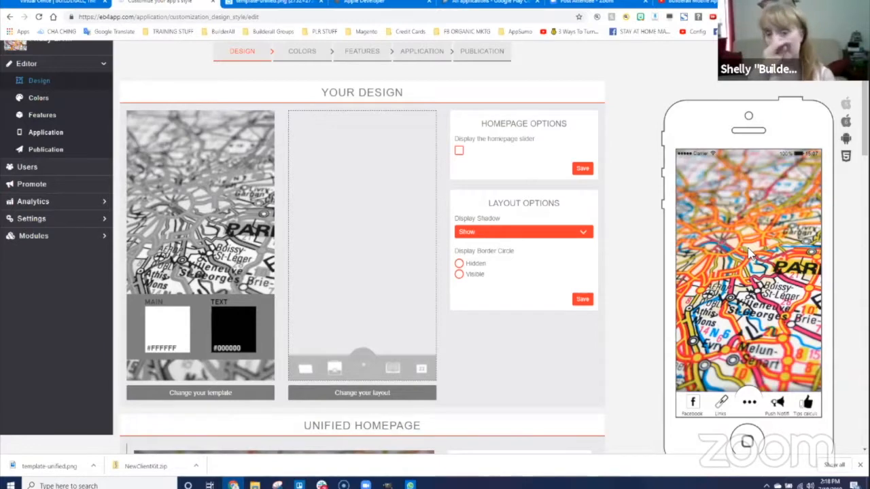
- Switch the app to Layout Swipe, showing features as stacked cards
click(365, 394)
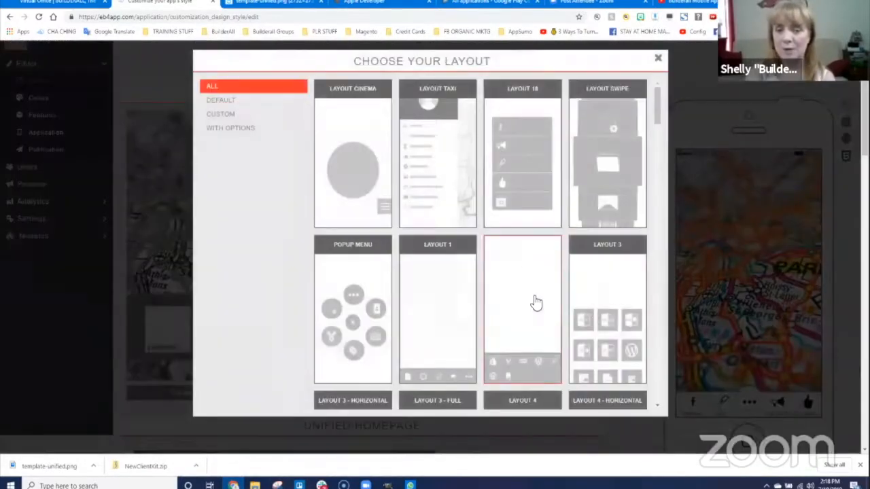
click(606, 160)
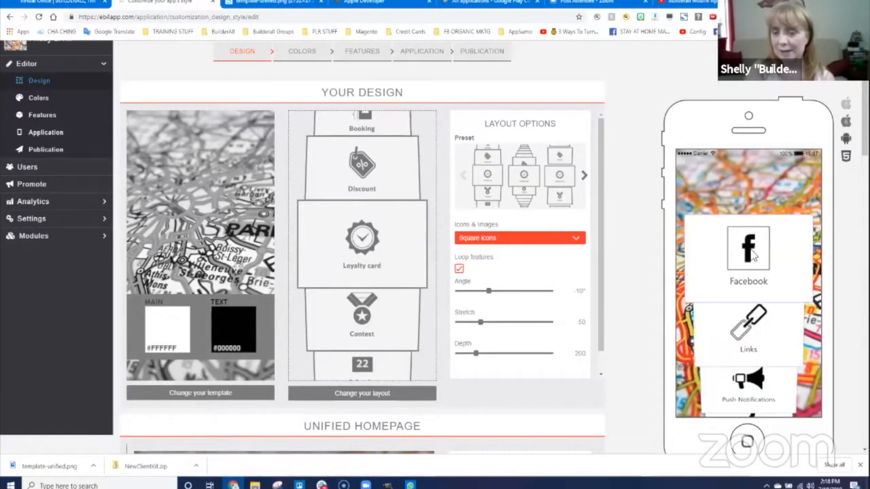
- Apply the second swipe style preset and flip through the preview cards to Booking and back
scroll(753, 284, down, 6)
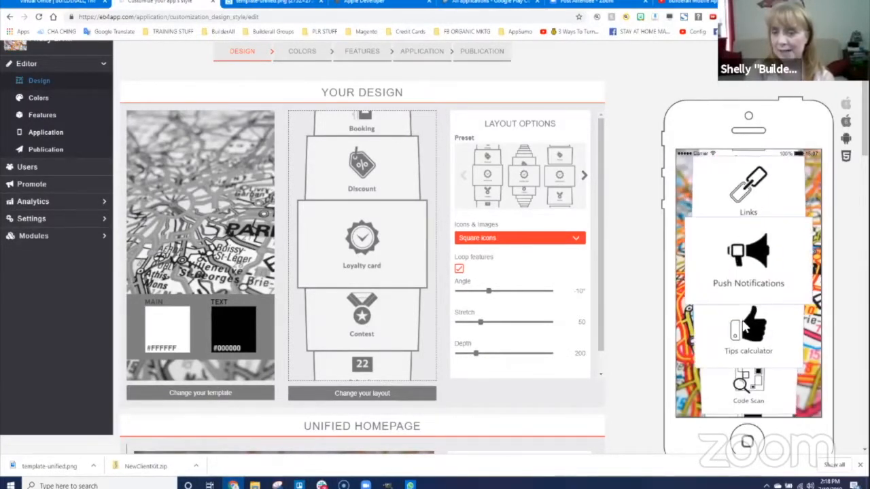
drag(751, 292, 754, 342)
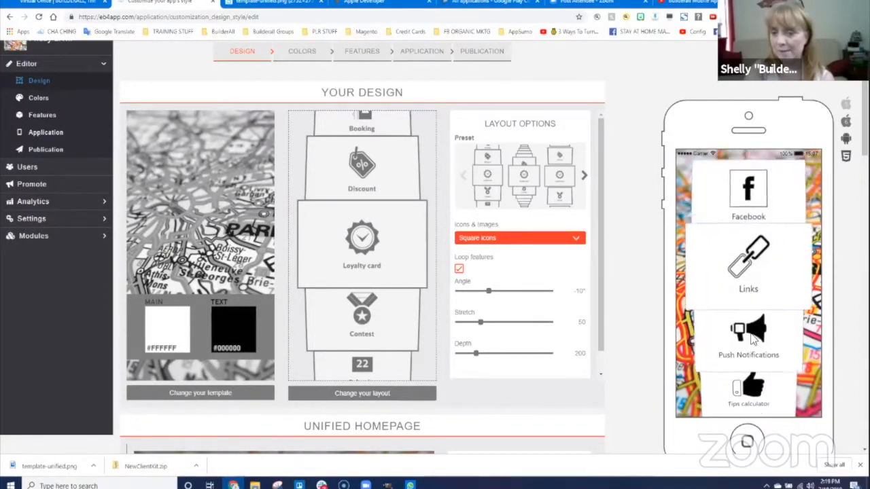
scroll(746, 238, down, 5)
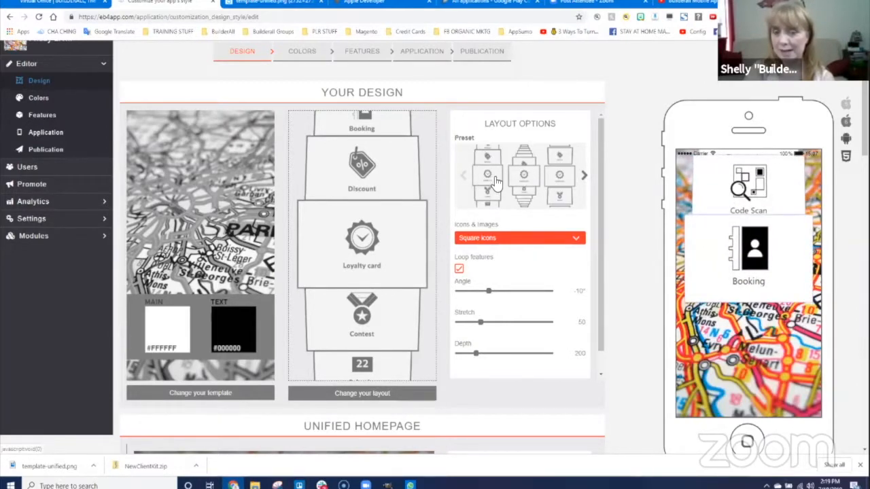
click(532, 200)
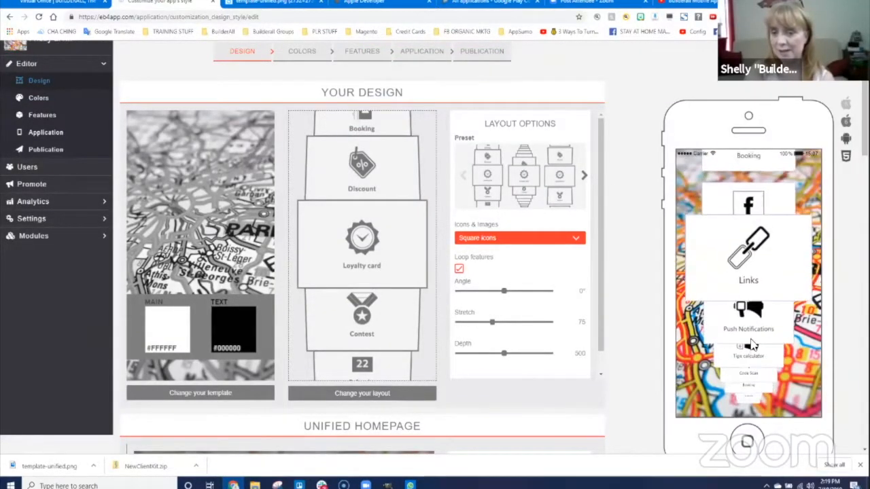
drag(752, 346, 753, 224)
drag(740, 288, 763, 297)
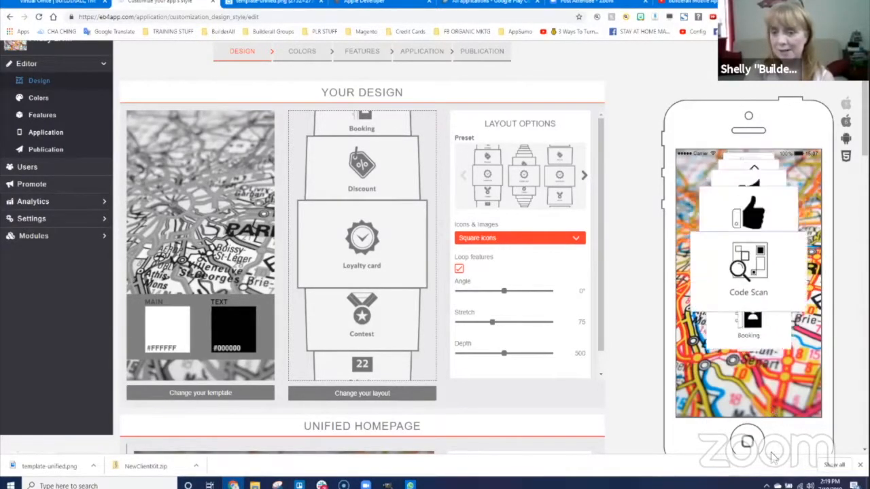
mouse_move(775, 340)
mouse_down()
mouse_move(783, 225)
mouse_move(776, 340)
mouse_up()
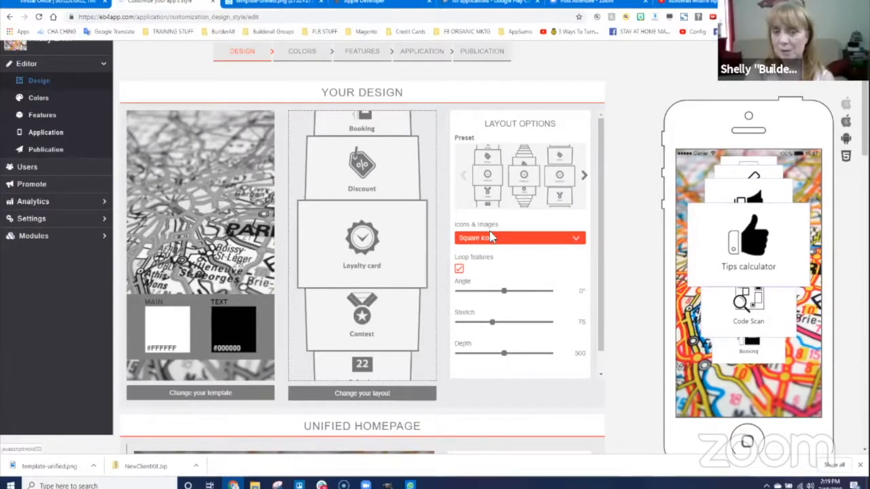
- Keep square icons, set angle -13°, stretch 120 and depth 270, and save the swipe settings
click(489, 237)
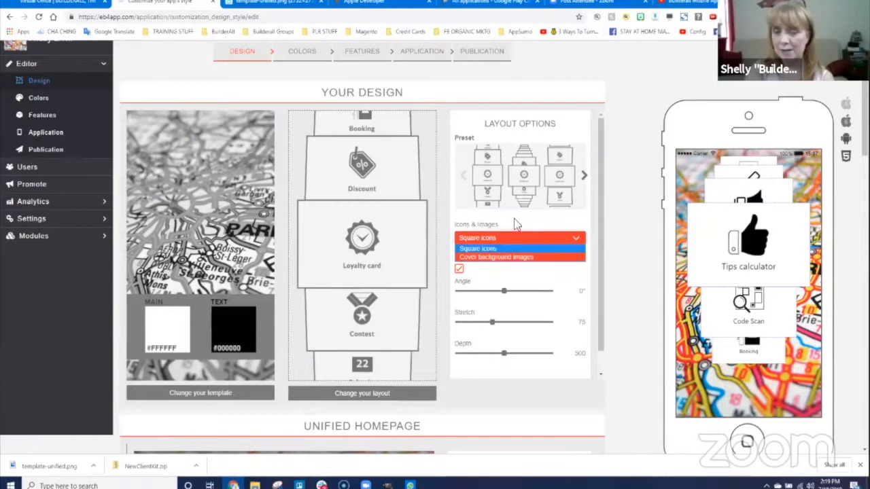
click(514, 238)
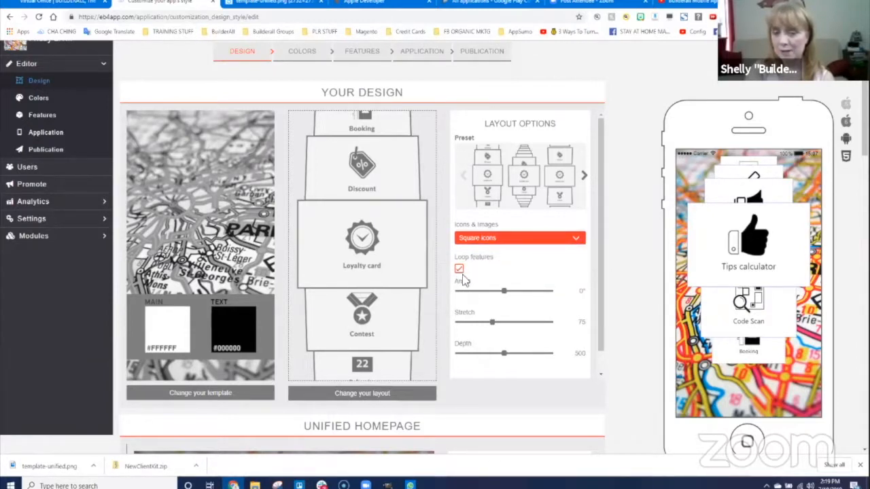
drag(505, 291, 495, 298)
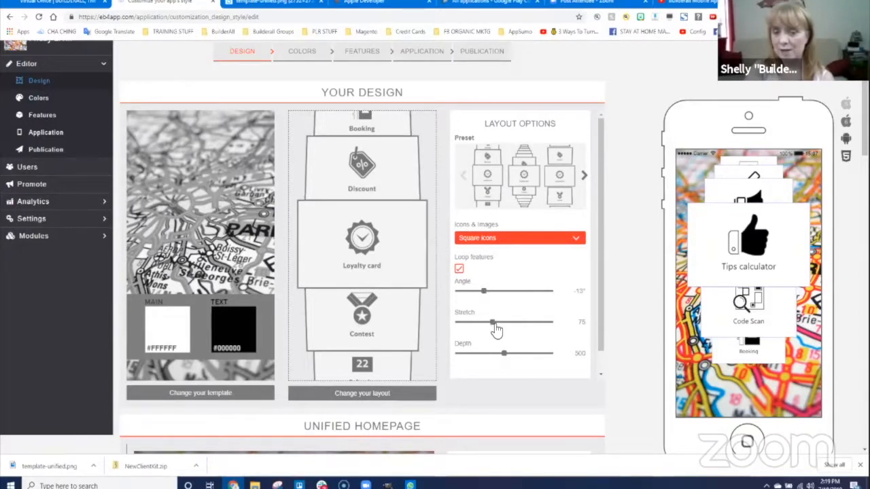
drag(497, 330, 515, 324)
drag(600, 323, 599, 345)
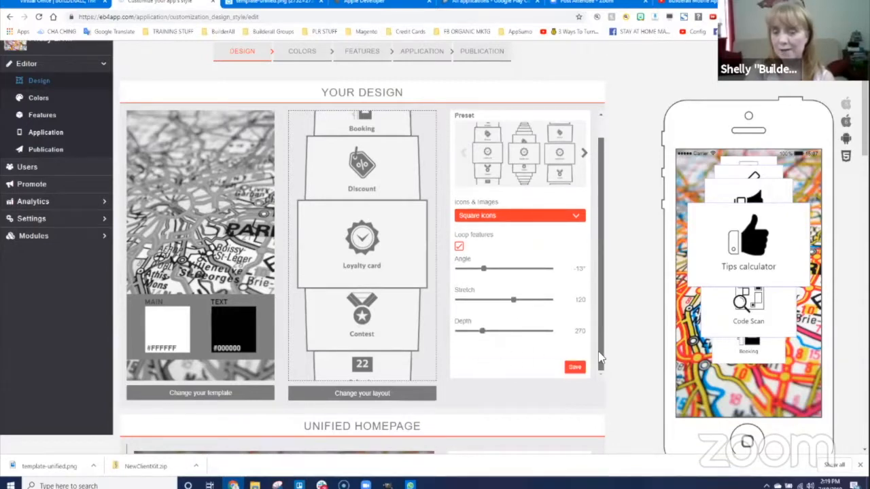
click(575, 367)
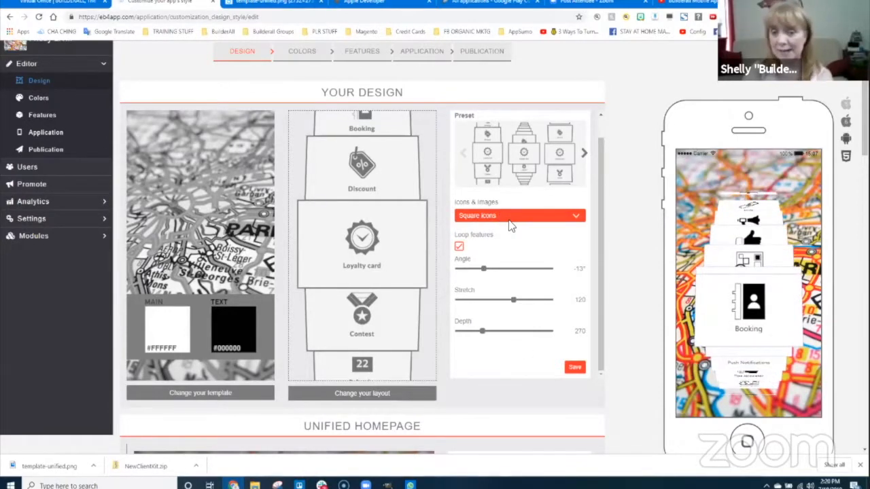
click(393, 393)
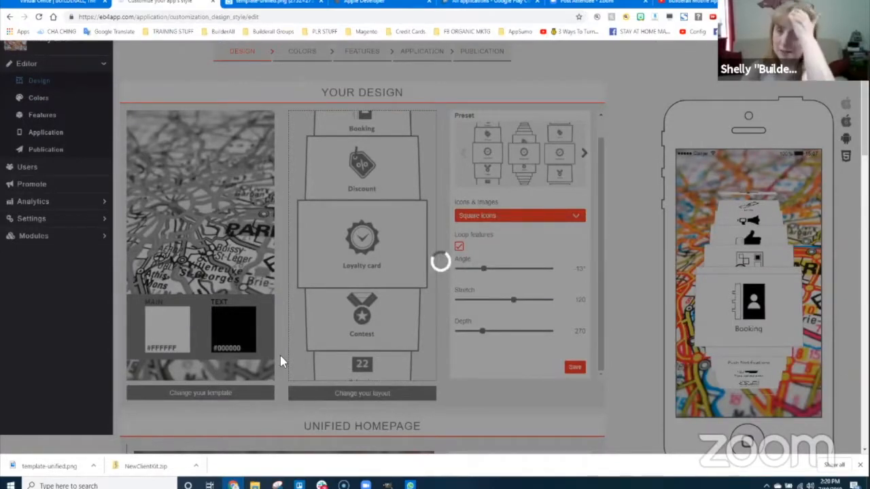
- Browse the layout choices and apply Layout 10 with its bottom icon tab bar
scroll(554, 358, down, 3)
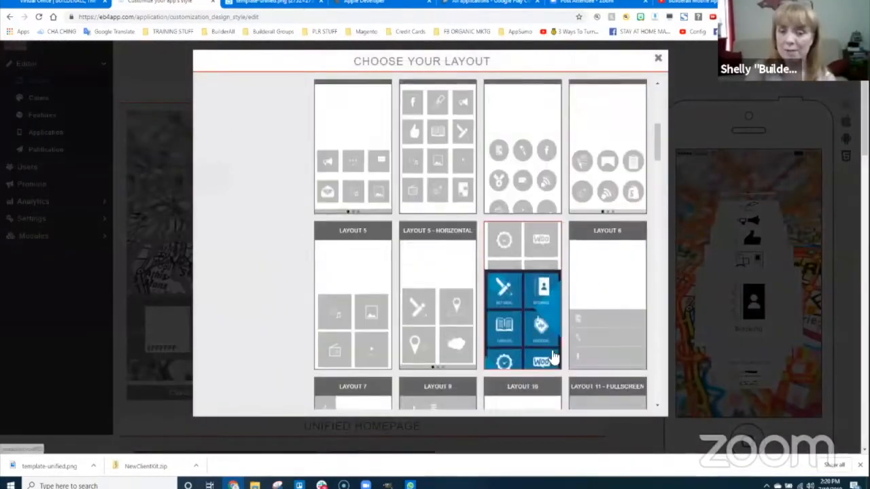
scroll(554, 359, down, 10)
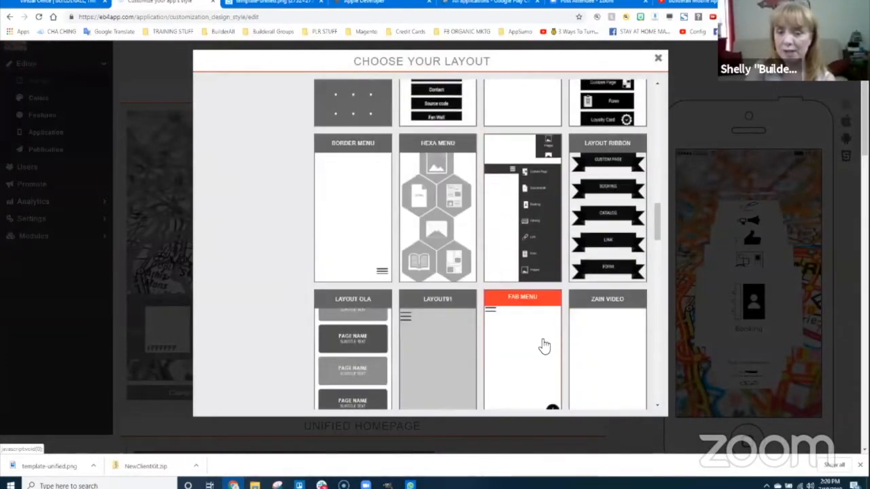
scroll(545, 346, down, 9)
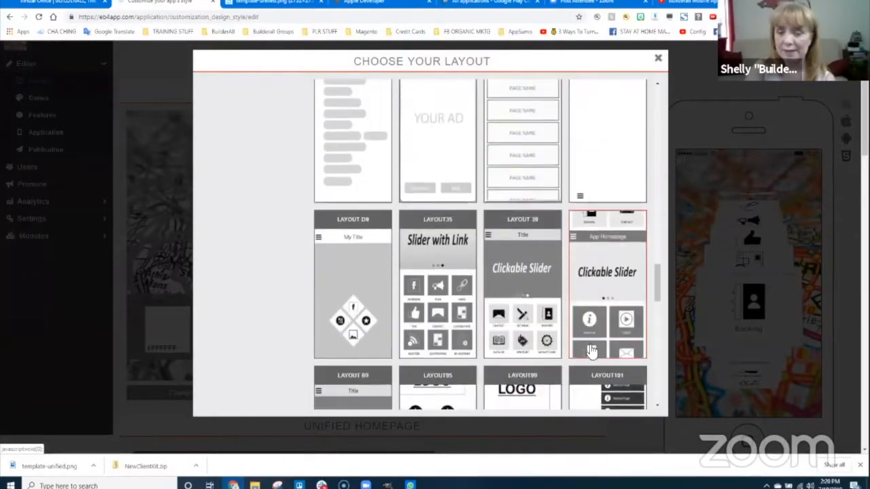
scroll(591, 350, down, 10)
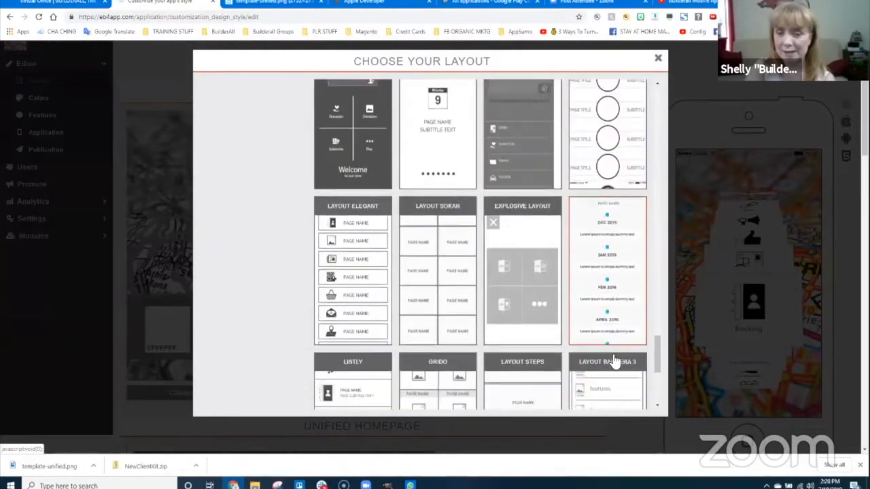
scroll(611, 354, down, 4)
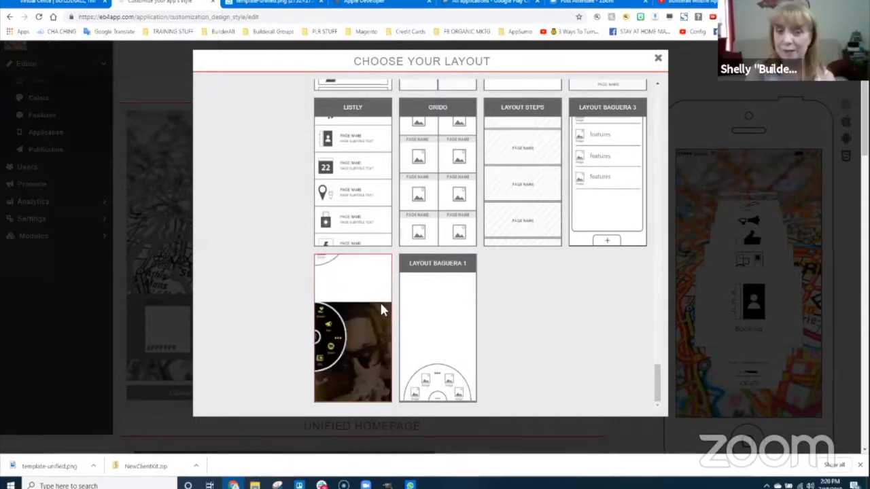
scroll(241, 273, up, 4)
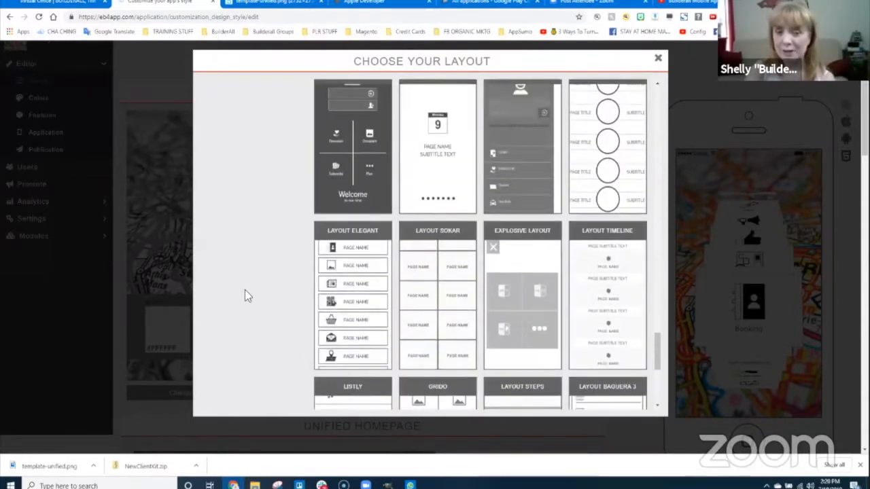
scroll(245, 289, up, 3)
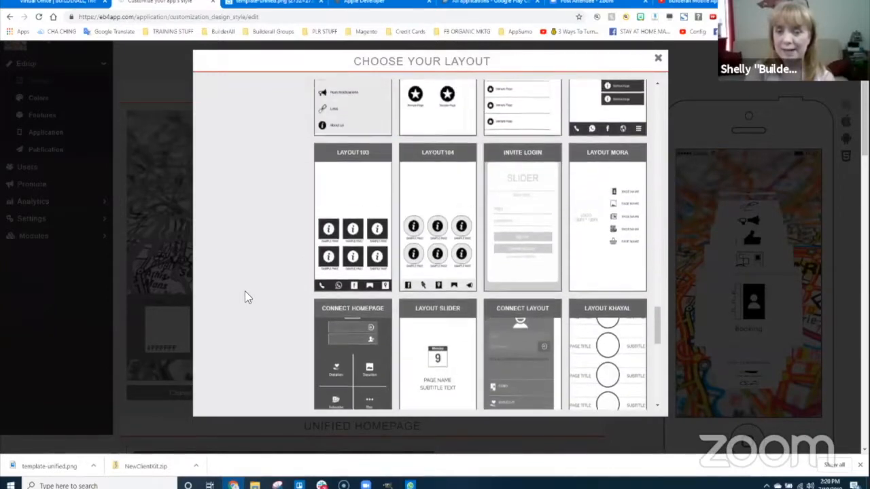
scroll(245, 292, up, 4)
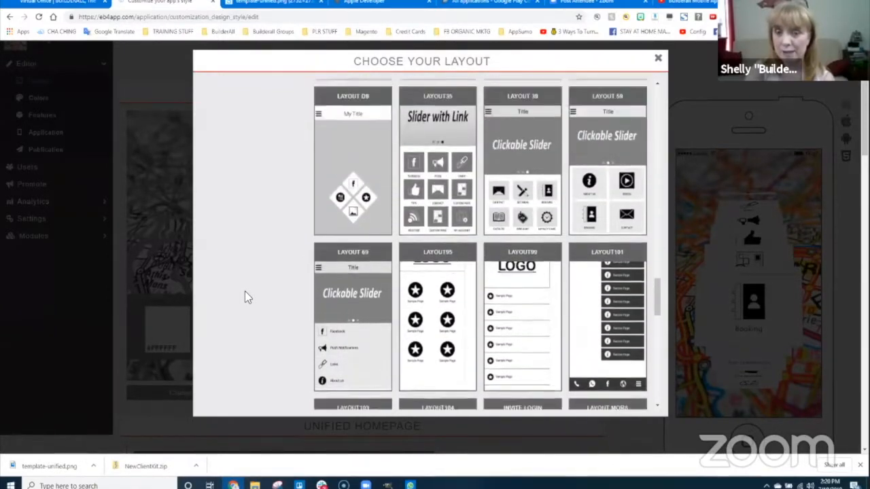
scroll(245, 291, up, 4)
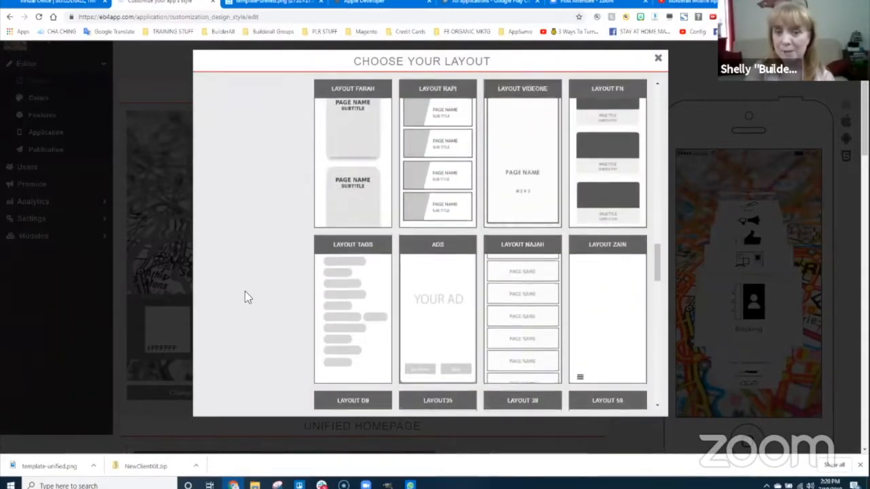
scroll(244, 291, up, 4)
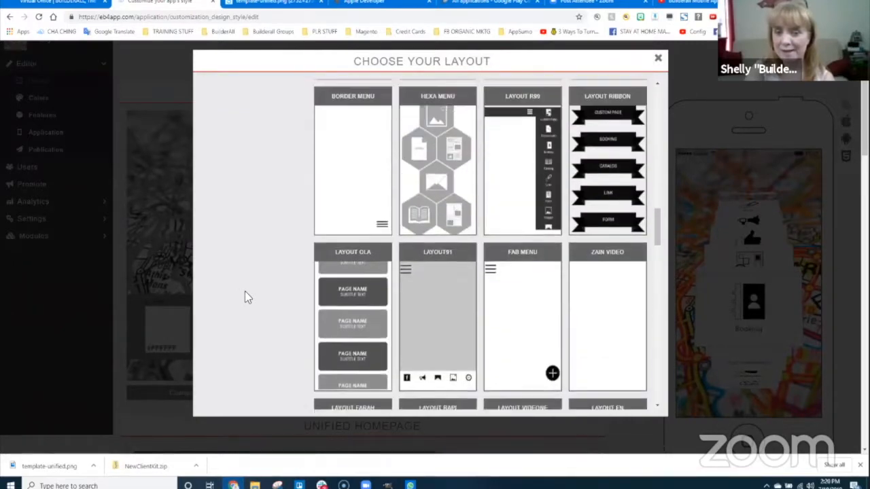
scroll(244, 291, up, 4)
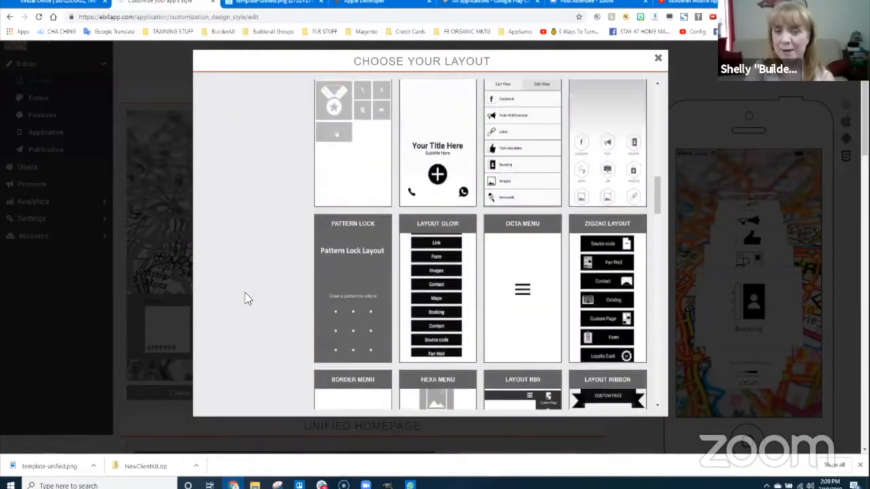
scroll(244, 293, up, 3)
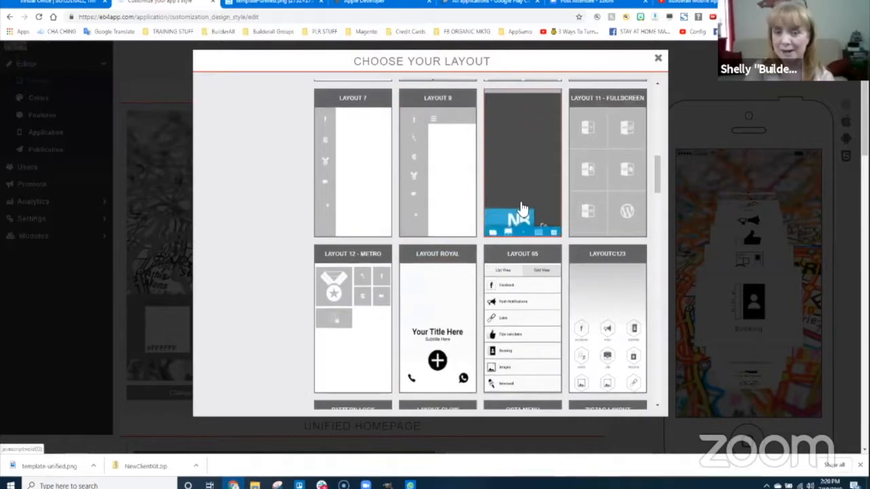
click(521, 184)
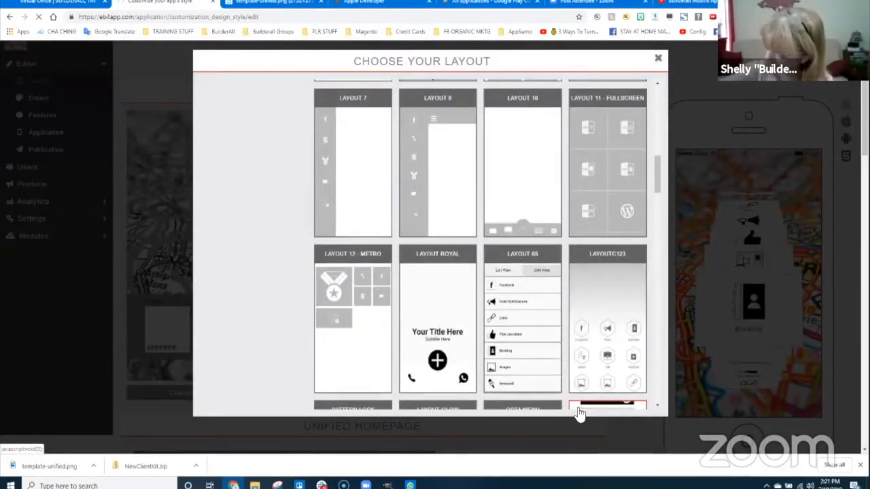
click(579, 412)
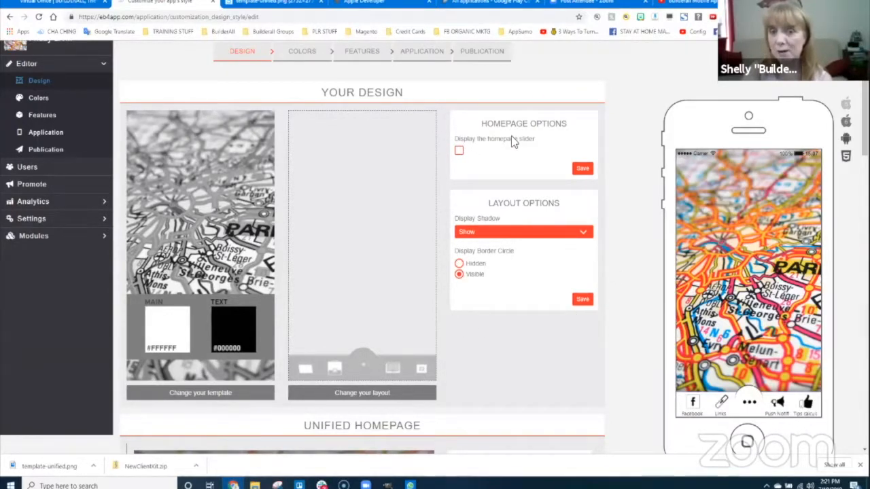
- Review the Paris map home screen with Facebook, Links, Push Notif and Tips calc tabs
click(458, 151)
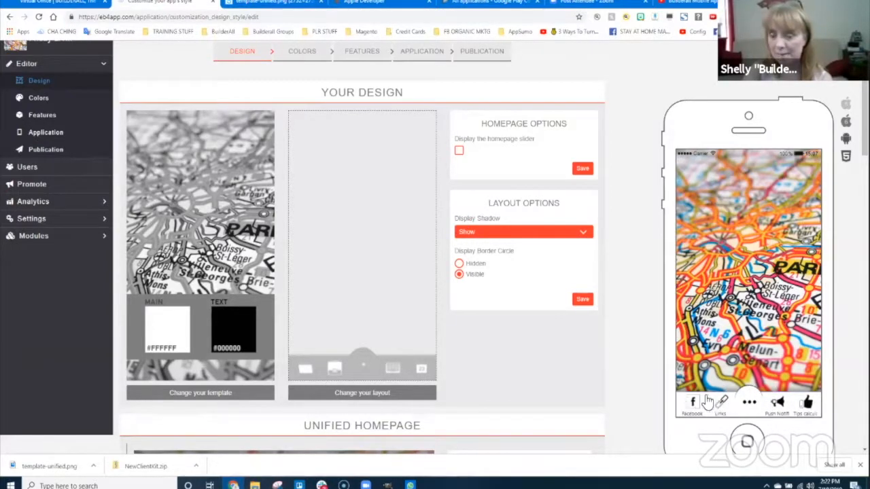
click(496, 233)
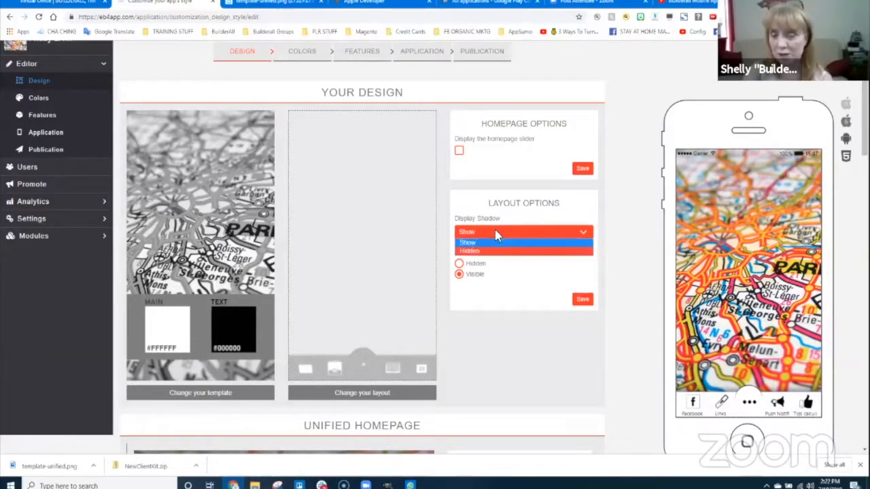
click(483, 251)
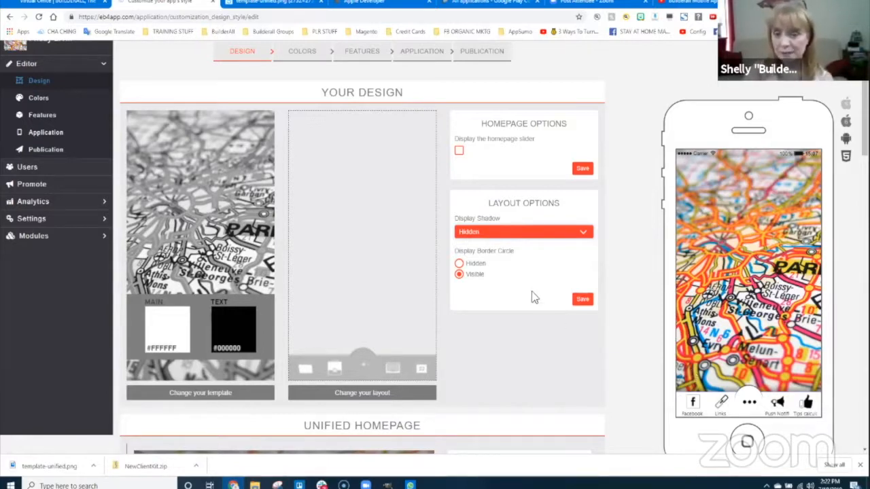
click(475, 264)
click(581, 301)
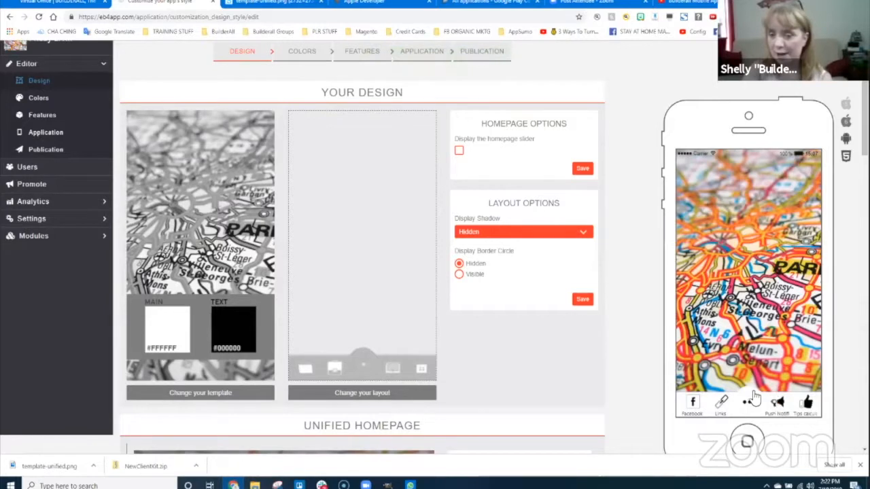
click(748, 396)
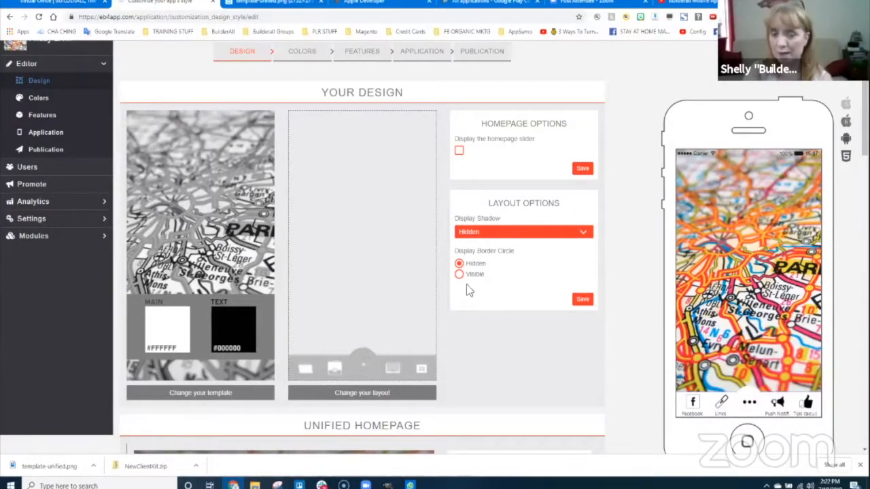
click(474, 233)
click(470, 252)
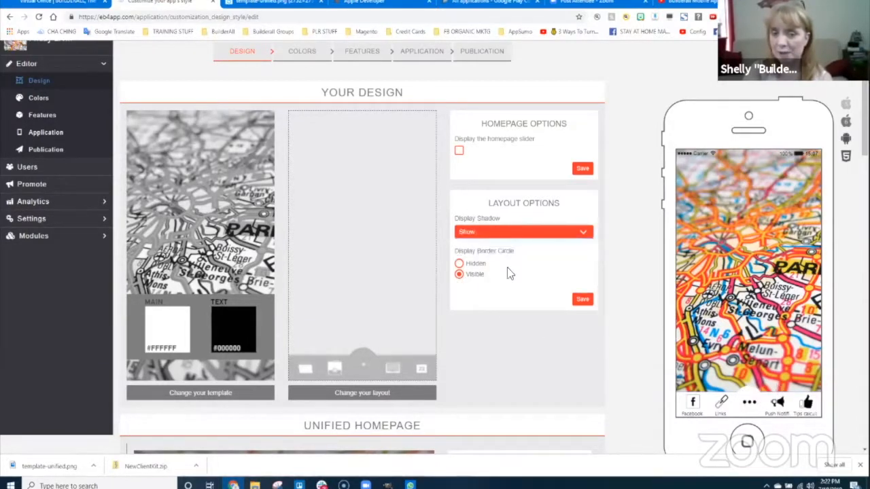
click(583, 300)
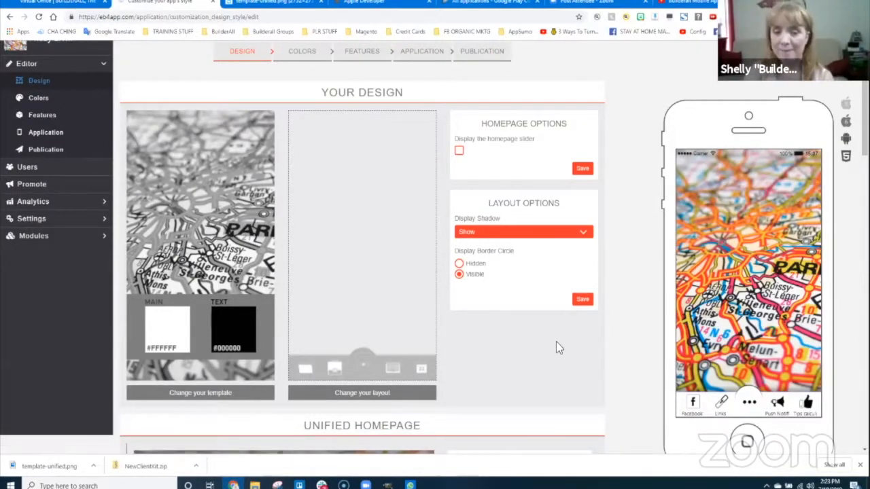
scroll(557, 341, down, 3)
scroll(561, 343, down, 2)
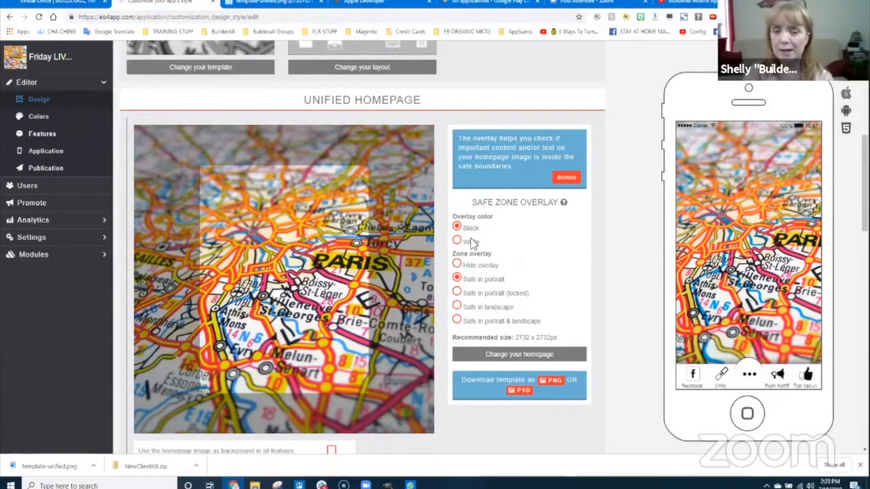
scroll(599, 267, down, 2)
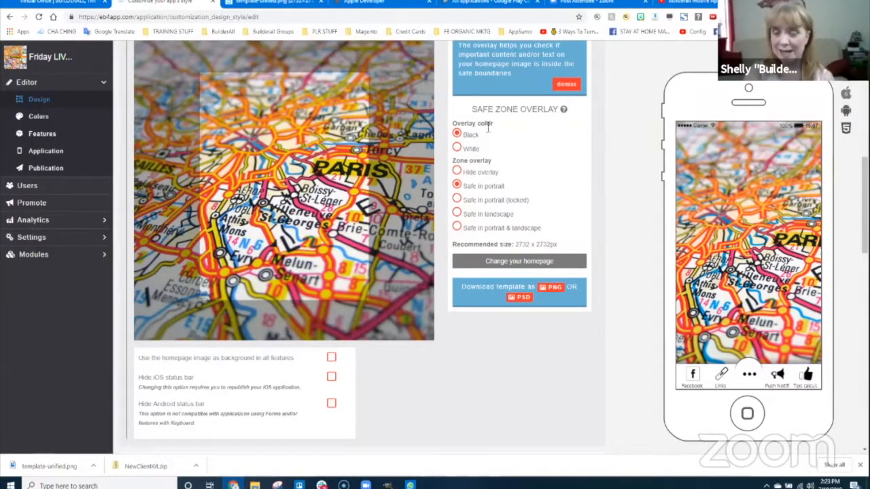
click(457, 146)
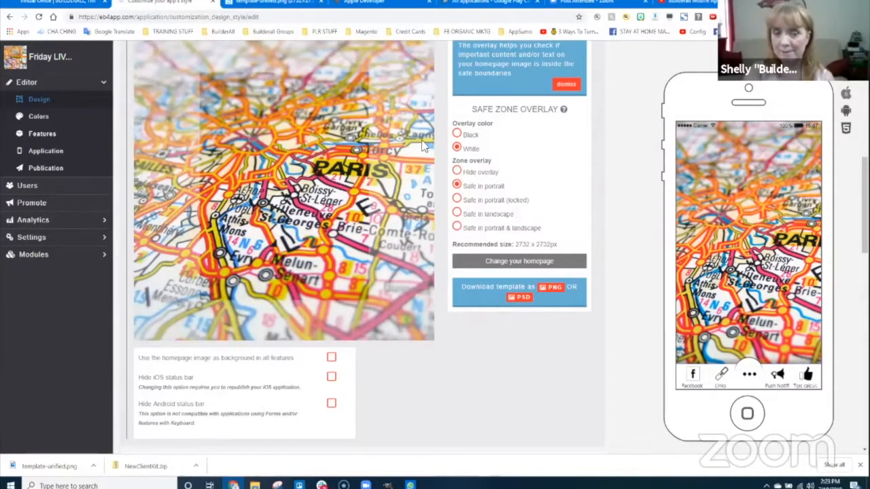
click(457, 134)
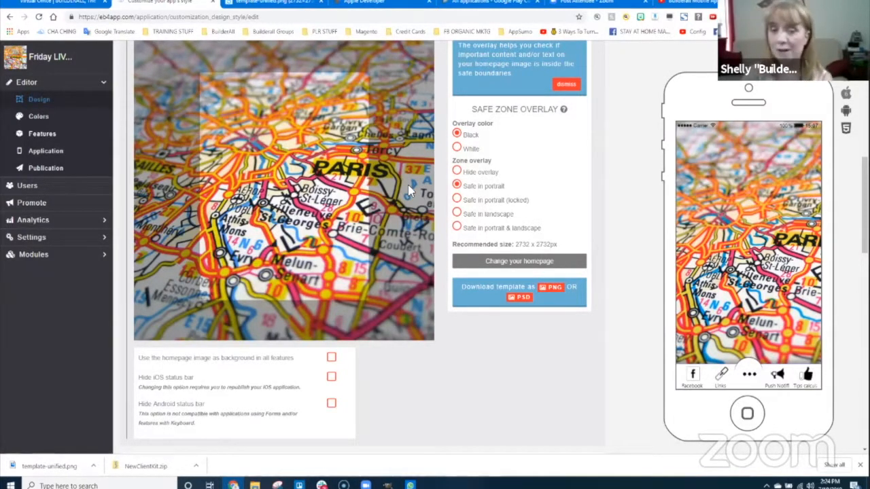
click(457, 214)
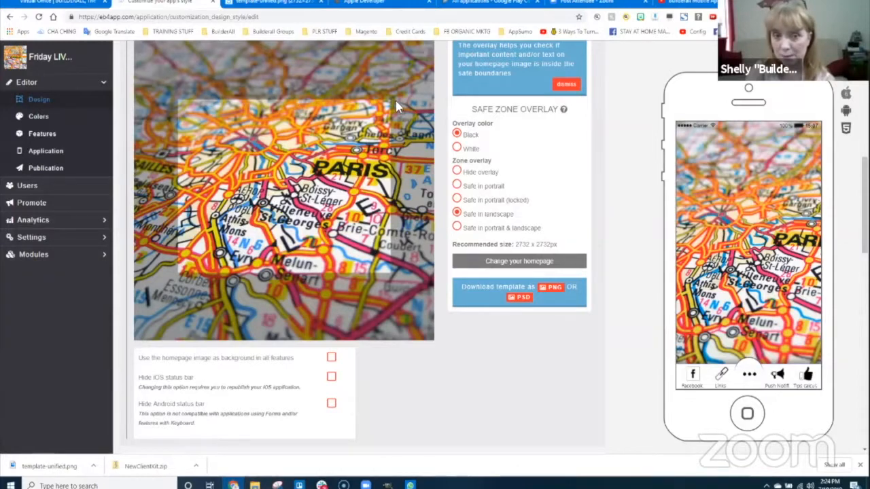
click(456, 185)
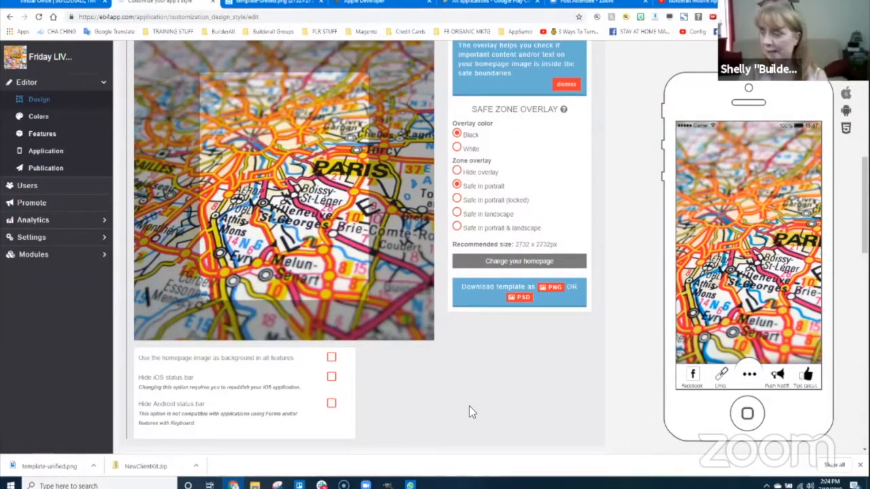
- View the template-unified.png safe-zone guide in a new tab, then return to the style editor
click(555, 288)
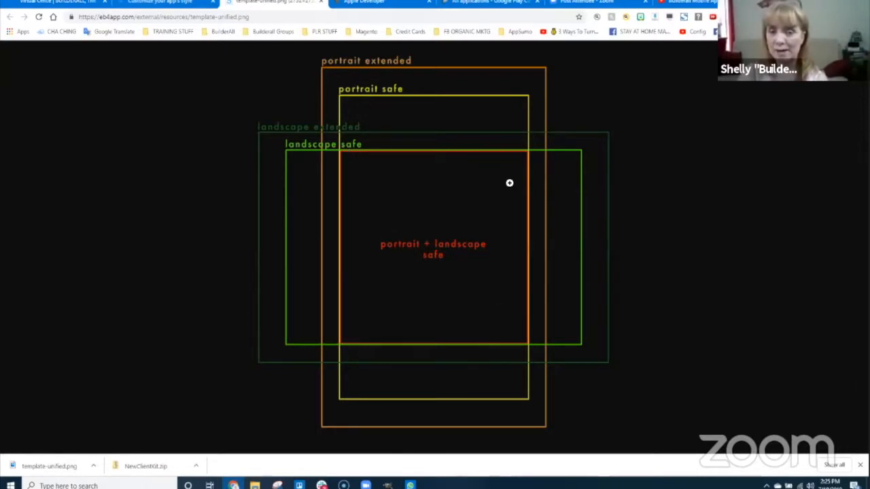
click(160, 3)
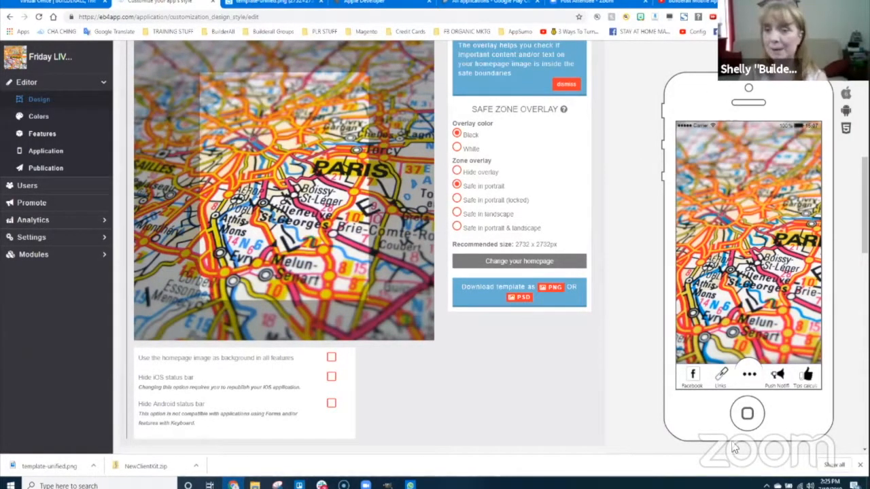
- Preview the map homepage on the larger iPhone, then on Android and as a web app
click(850, 96)
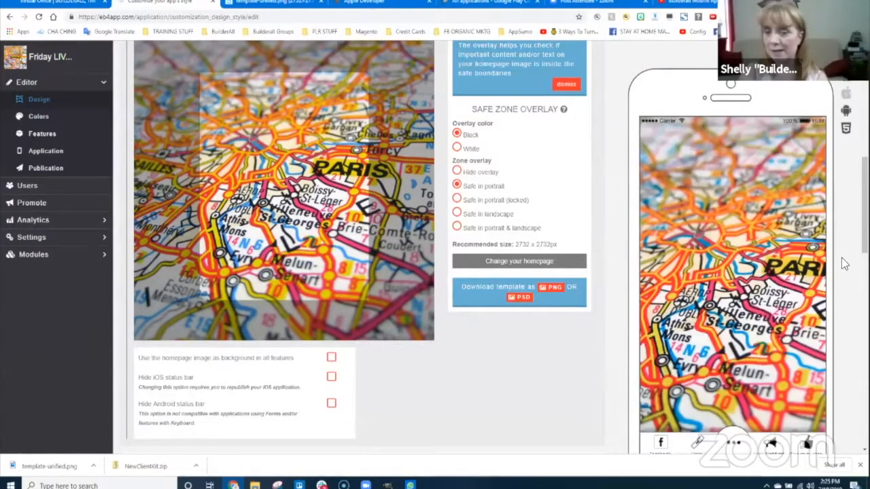
scroll(845, 290, down, 1)
scroll(845, 279, down, 3)
scroll(847, 272, up, 1)
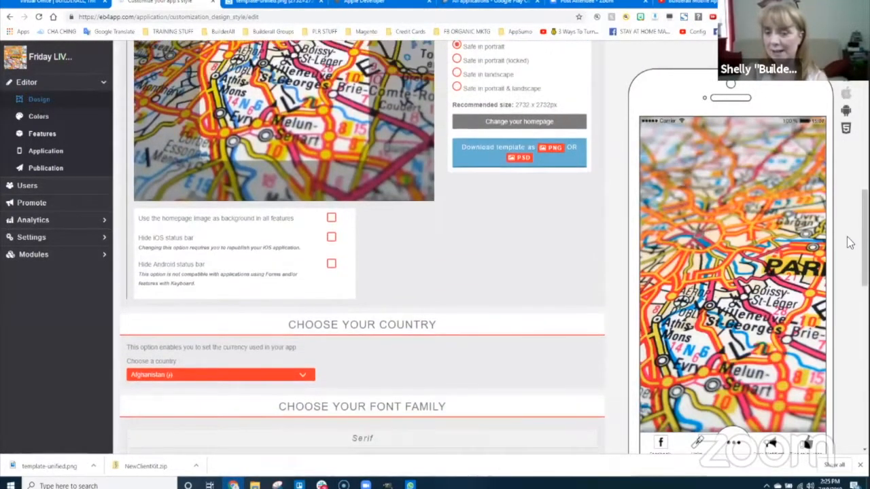
click(847, 112)
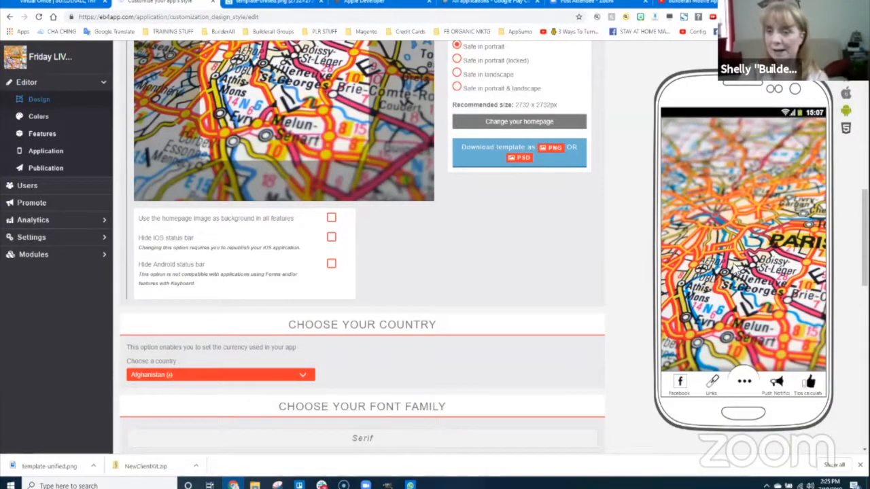
click(847, 130)
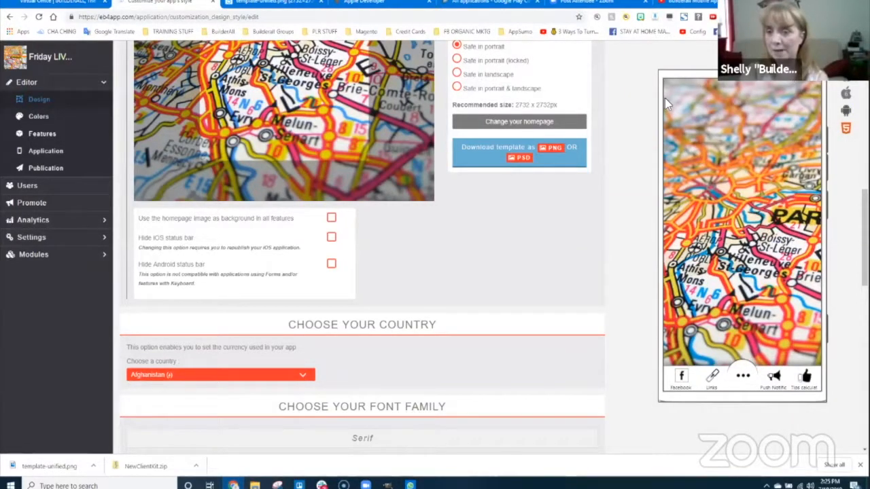
- Preview on the standard iPhone, then settle on the larger iPhone model
click(846, 93)
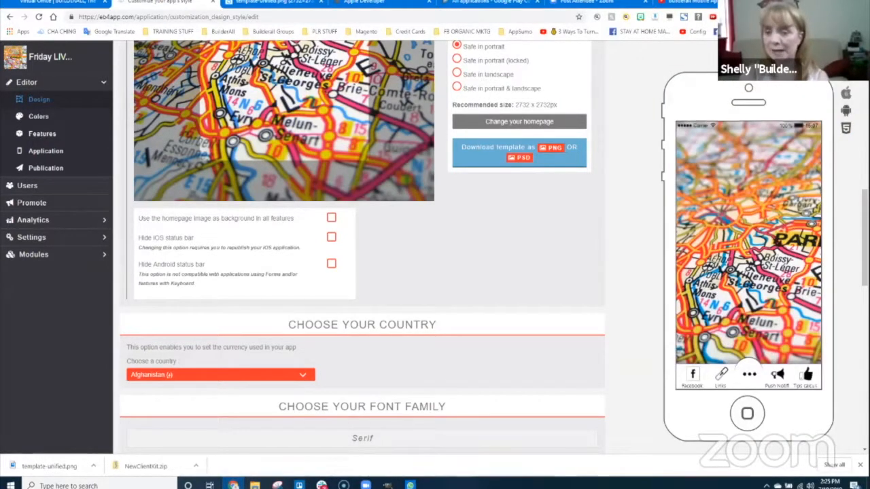
click(848, 96)
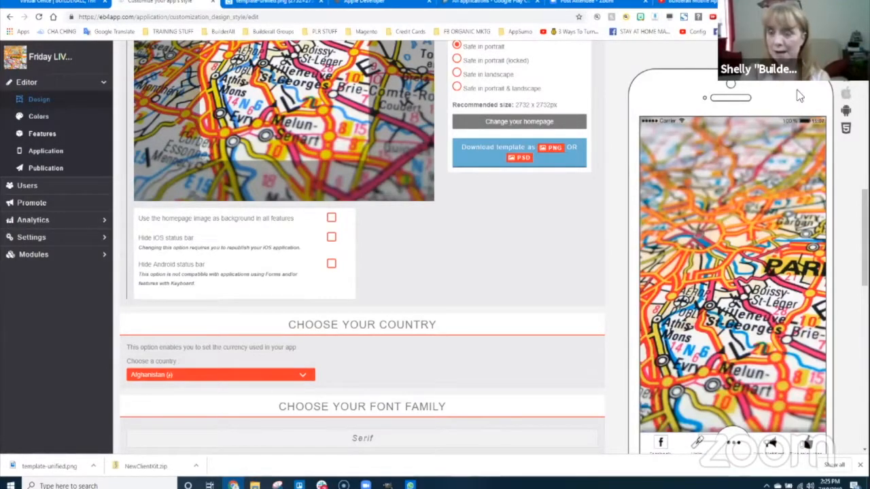
scroll(729, 238, down, 2)
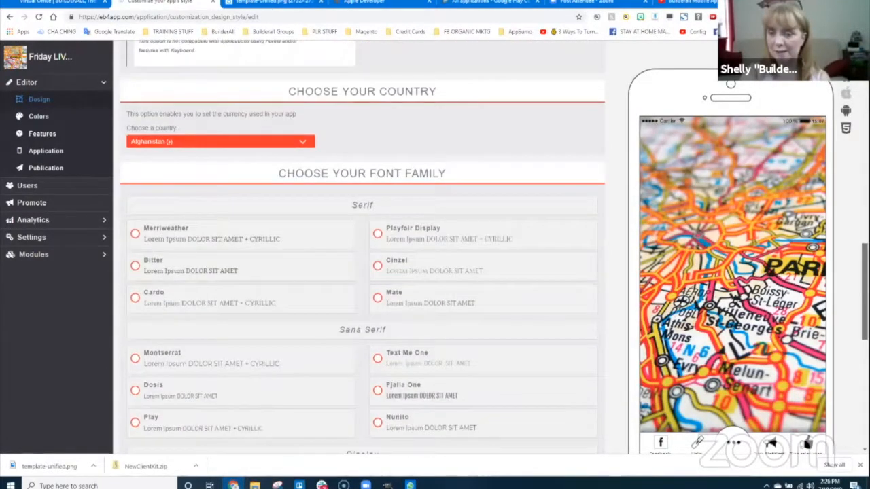
scroll(730, 238, up, 6)
scroll(730, 238, up, 1)
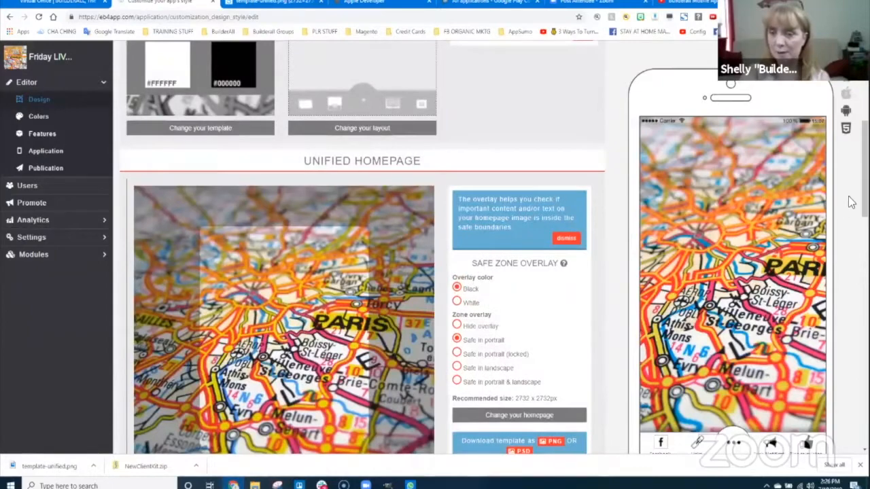
scroll(423, 233, down, 5)
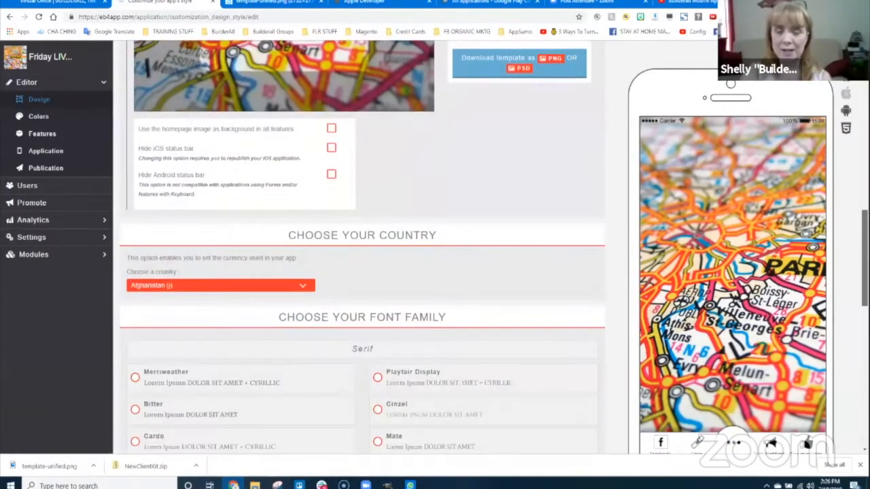
scroll(423, 233, up, 1)
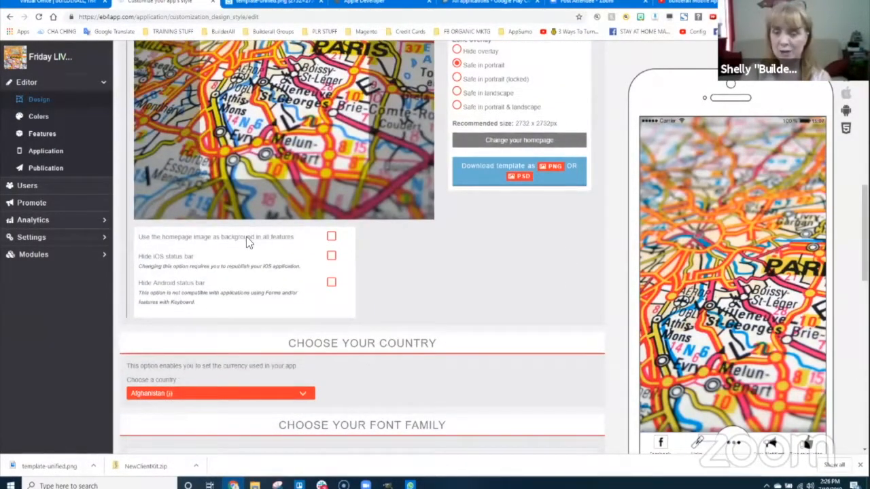
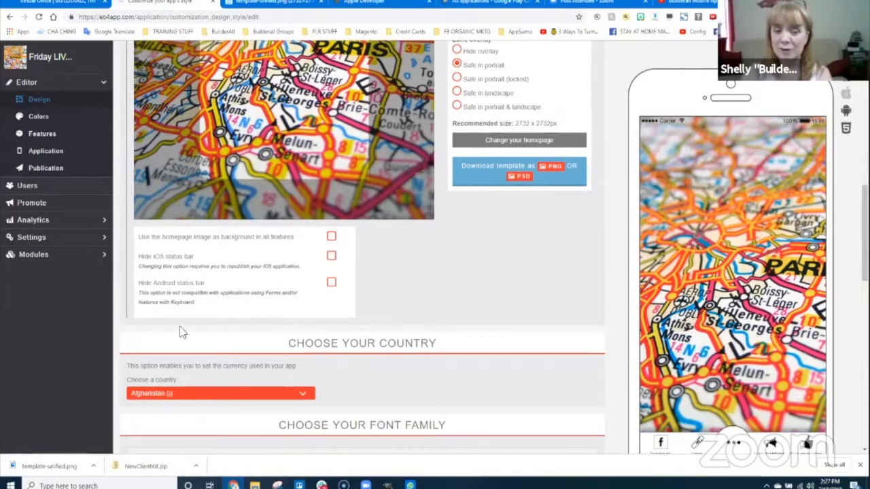
- Switch the phone preview to Android and open the country list further down
click(846, 111)
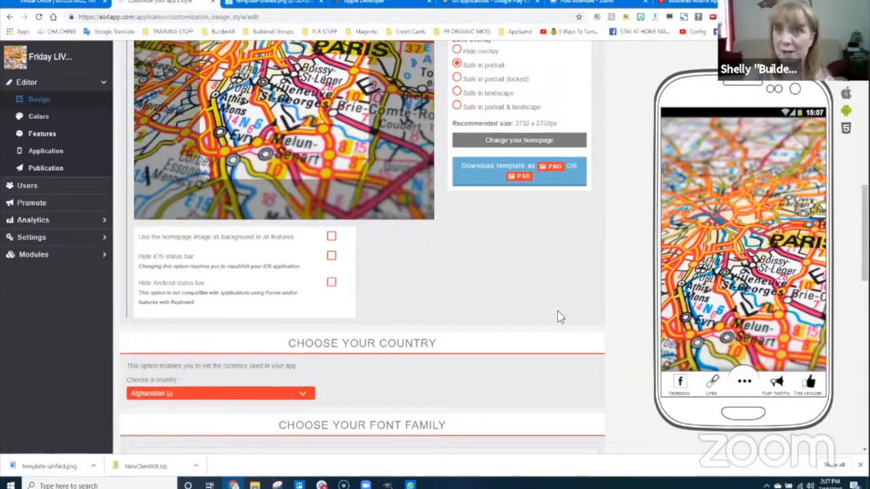
scroll(487, 347, down, 2)
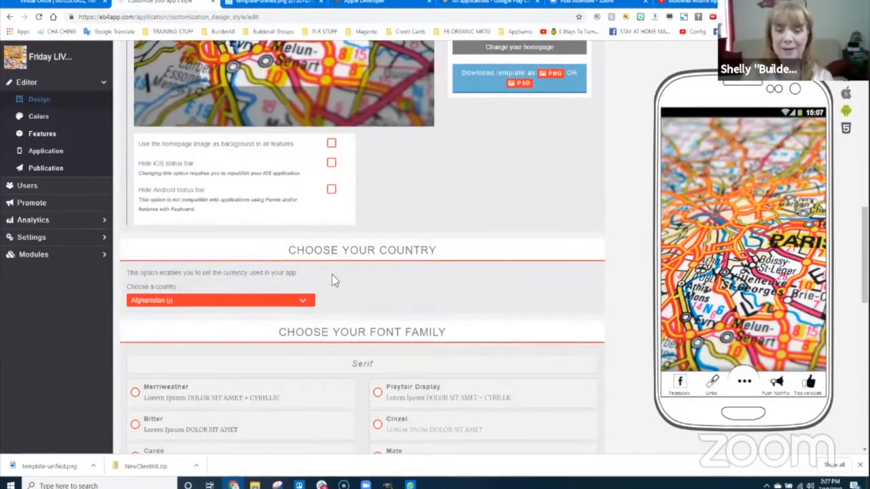
scroll(387, 247, down, 1)
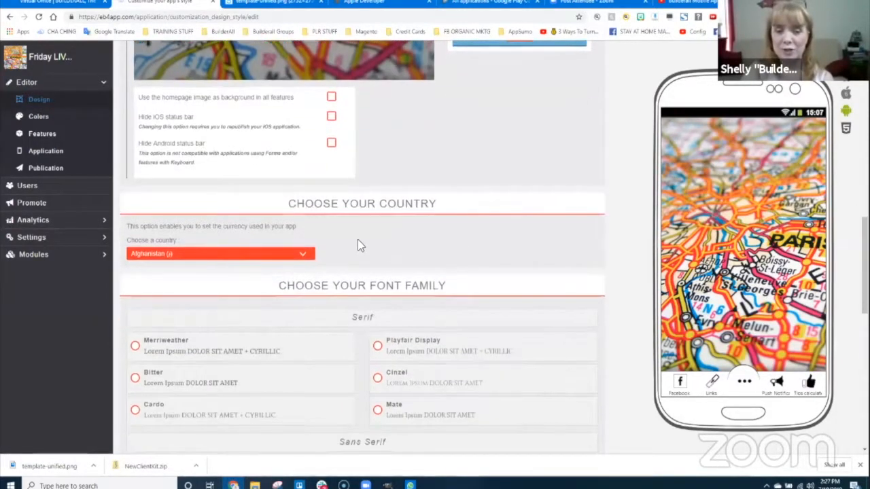
click(302, 255)
- Choose United States ($) as the app's country
scroll(211, 166, down, 2)
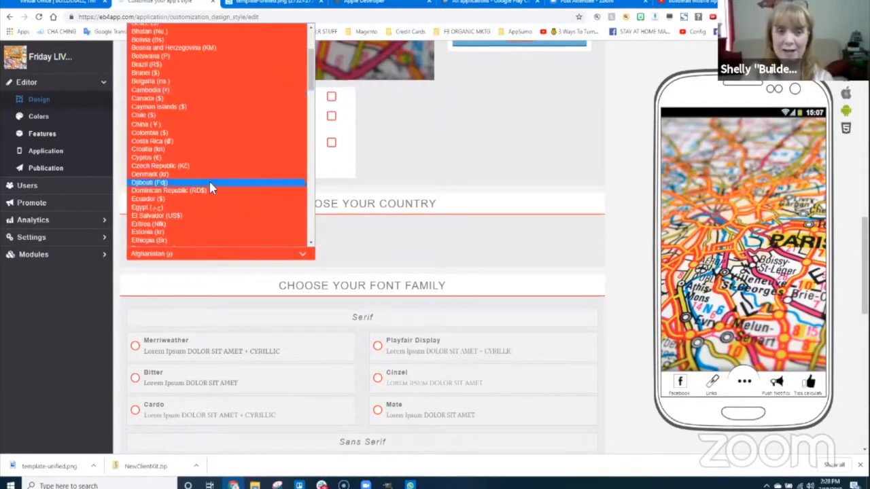
scroll(204, 150, up, 2)
scroll(188, 161, down, 15)
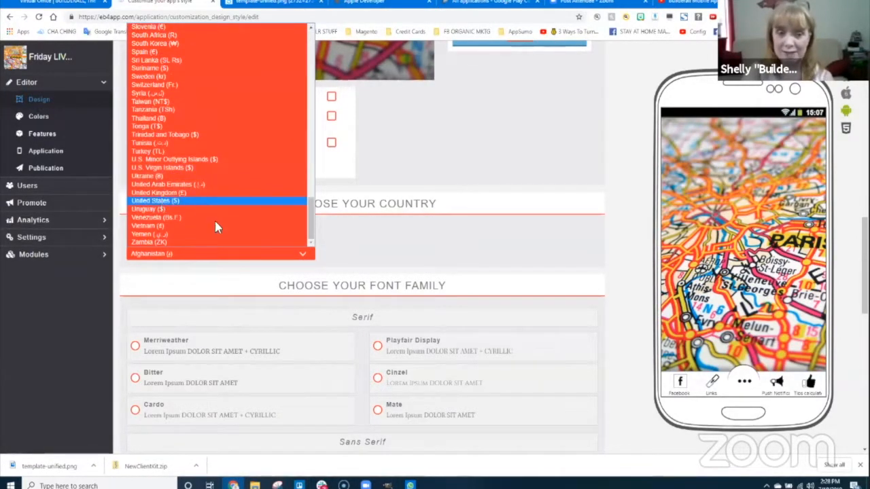
click(215, 202)
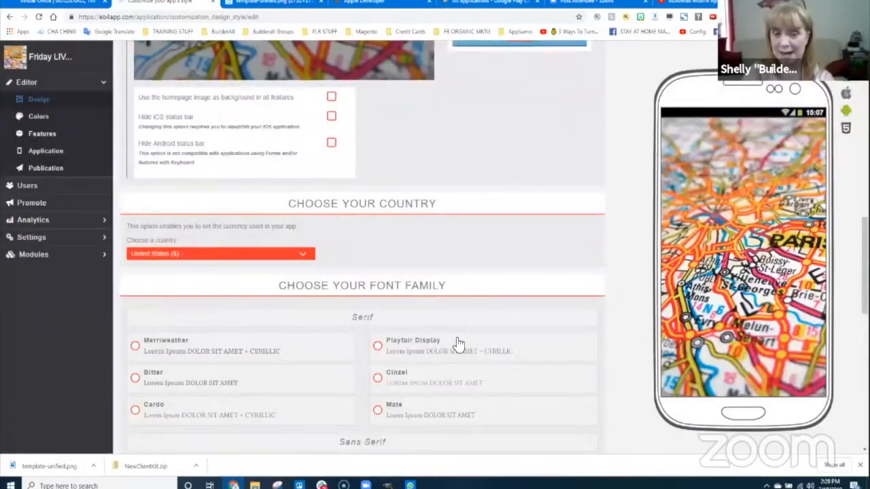
scroll(490, 333, down, 2)
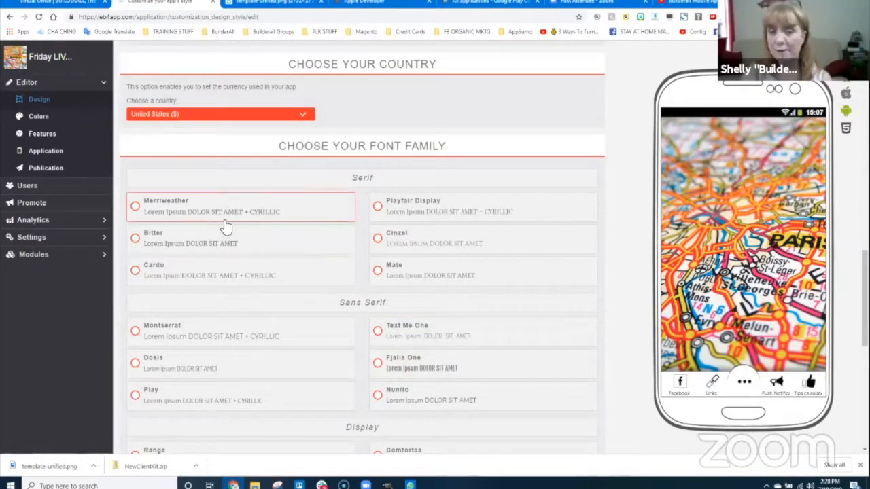
- Pick Montserrat from the font family list and save the font choice
scroll(441, 367, down, 5)
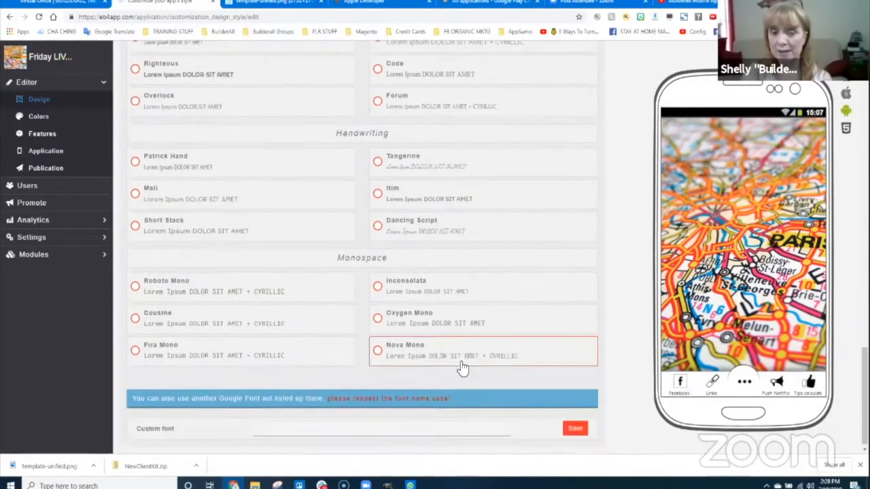
scroll(463, 367, up, 4)
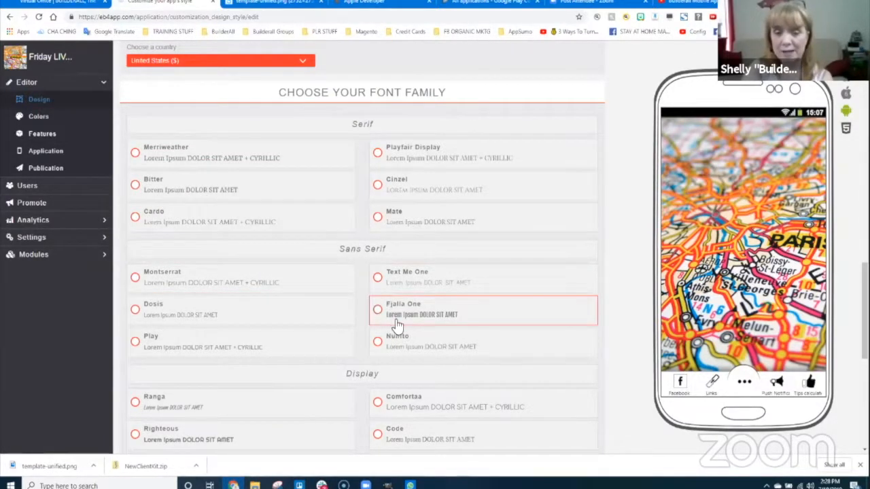
scroll(431, 327, down, 3)
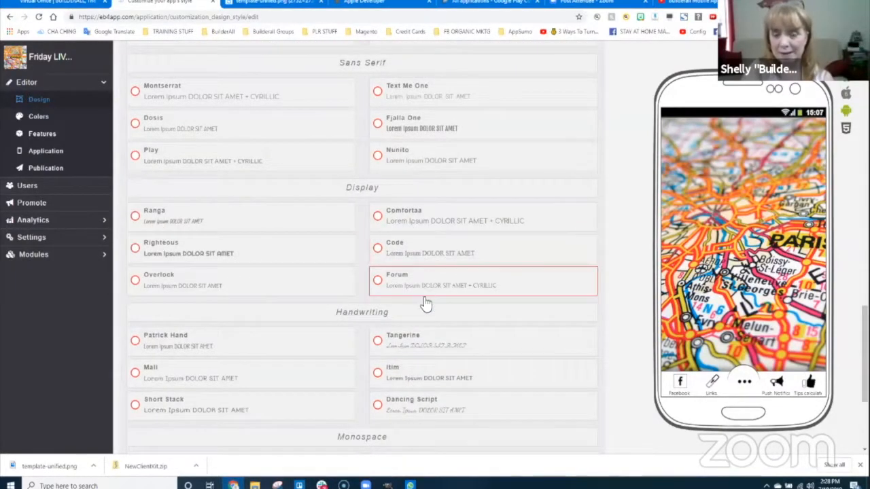
scroll(398, 374, down, 1)
scroll(399, 388, down, 1)
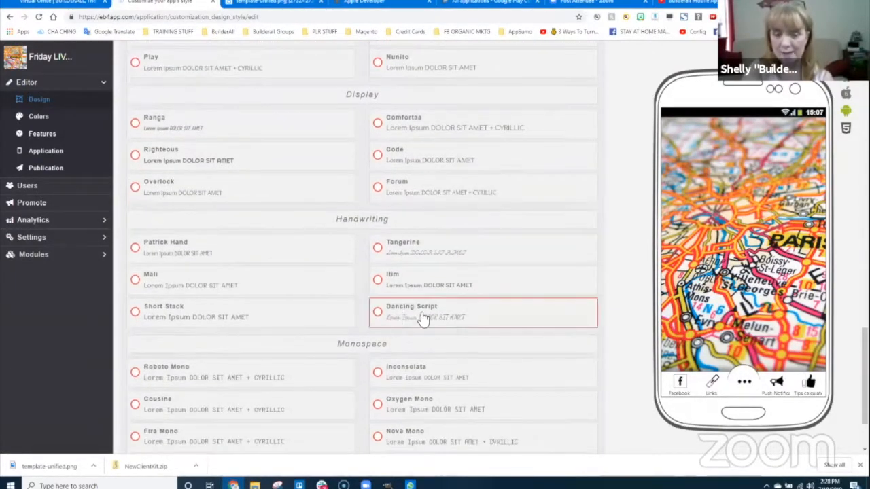
scroll(326, 368, down, 1)
scroll(327, 368, down, 1)
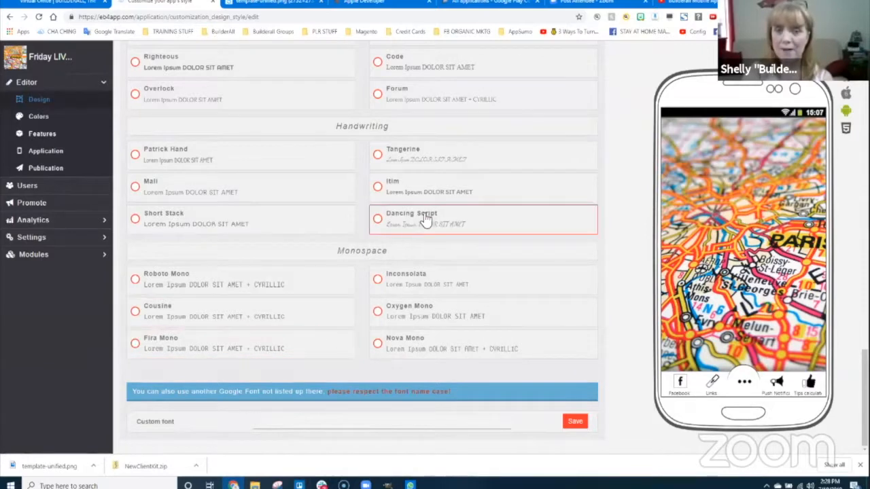
scroll(429, 235, up, 6)
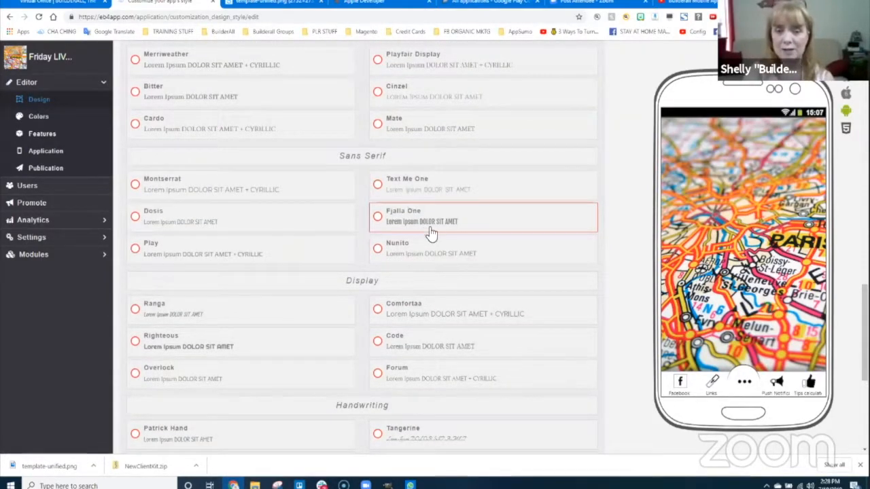
scroll(416, 242, down, 1)
scroll(429, 245, up, 1)
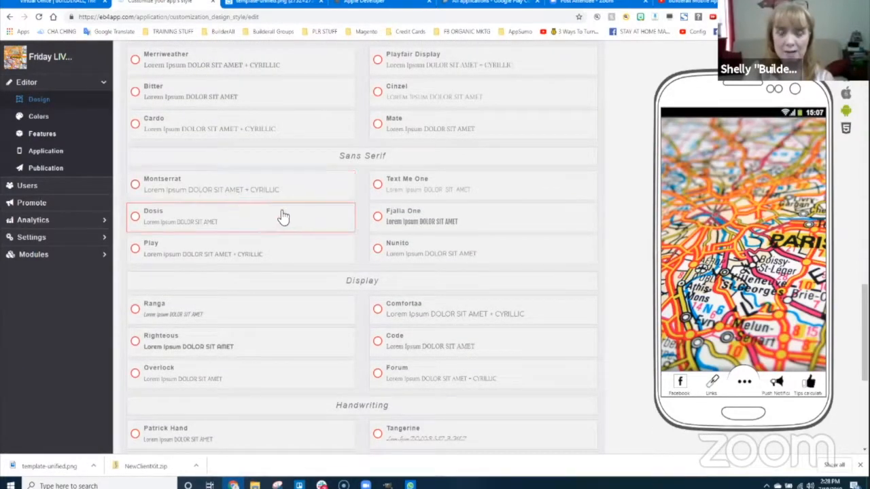
click(236, 192)
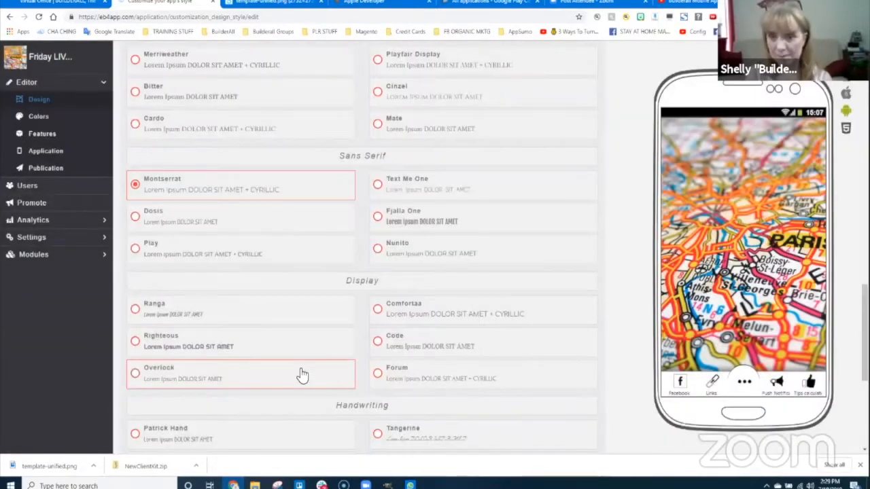
click(208, 198)
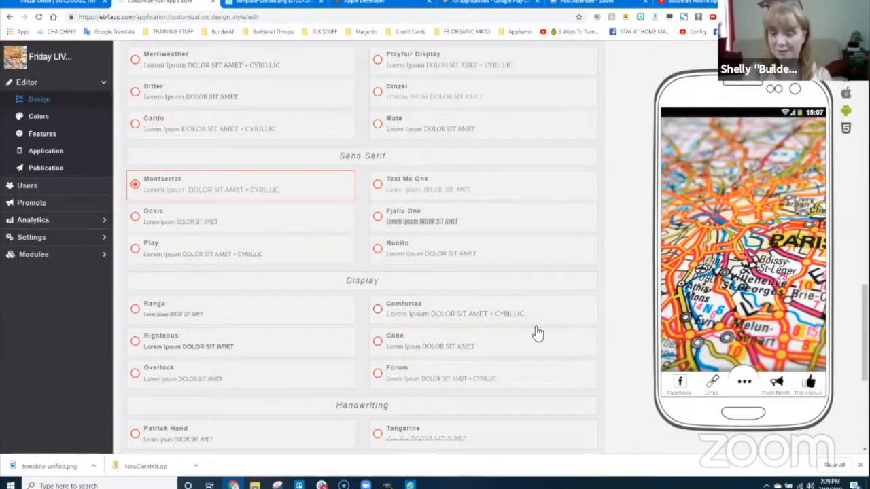
scroll(536, 333, down, 5)
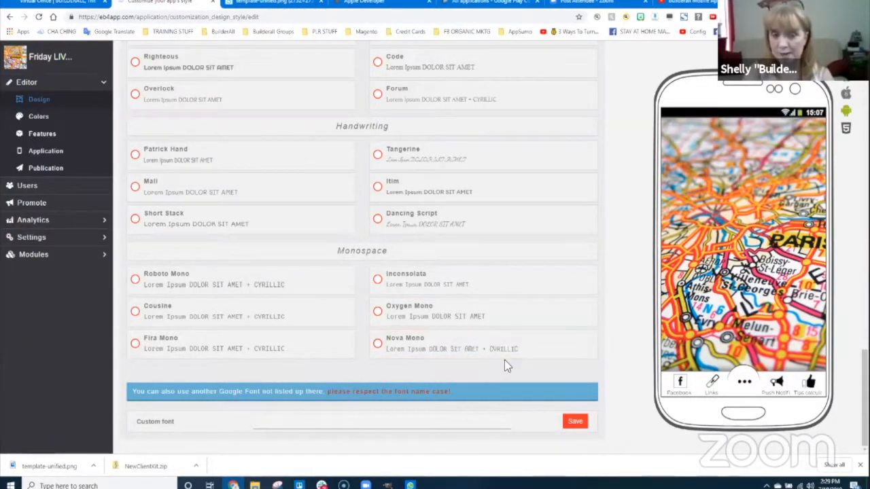
scroll(326, 177, up, 4)
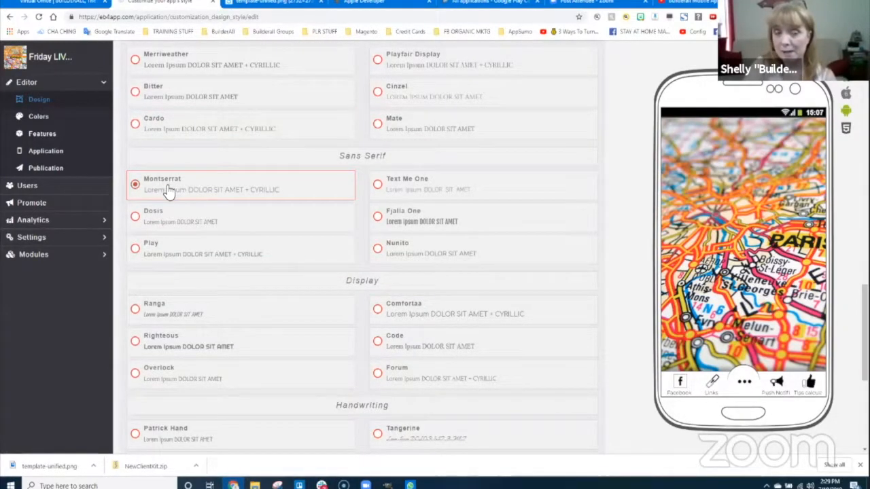
scroll(637, 168, up, 10)
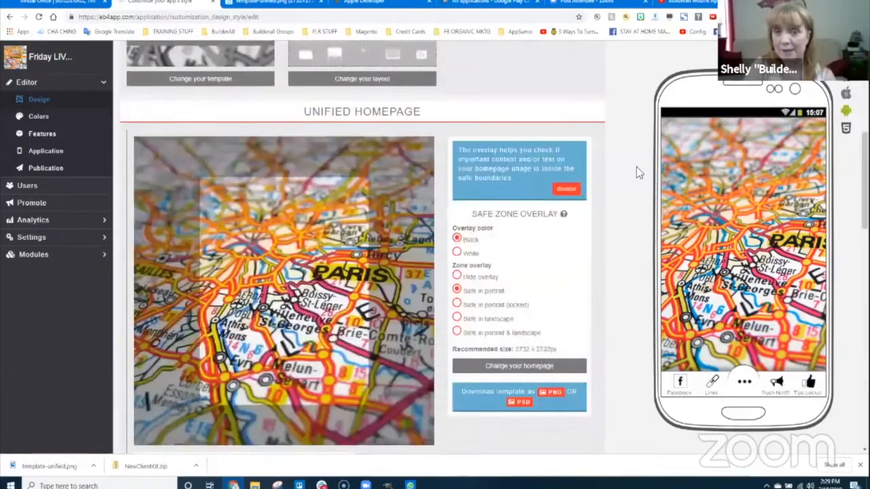
scroll(636, 165, up, 2)
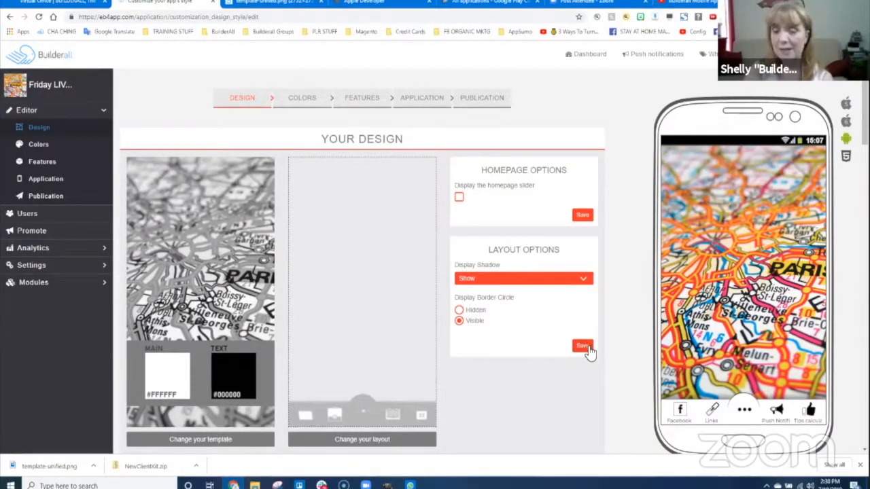
scroll(507, 330, down, 6)
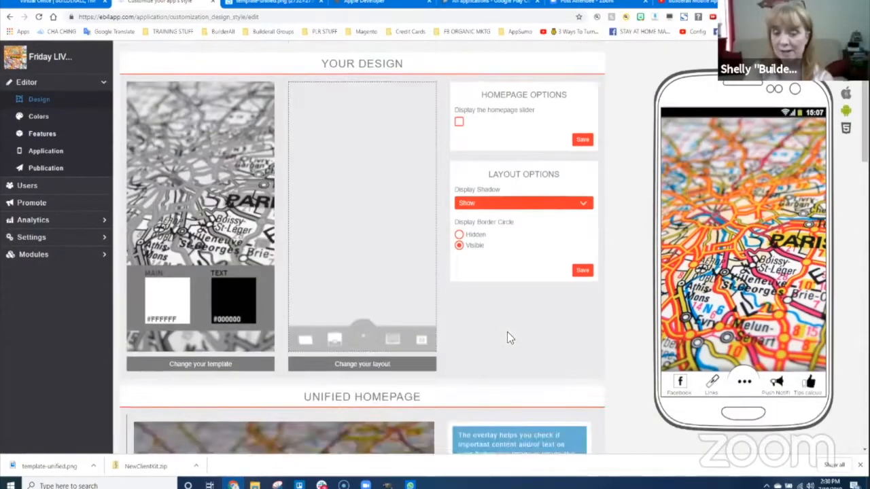
scroll(537, 332, down, 5)
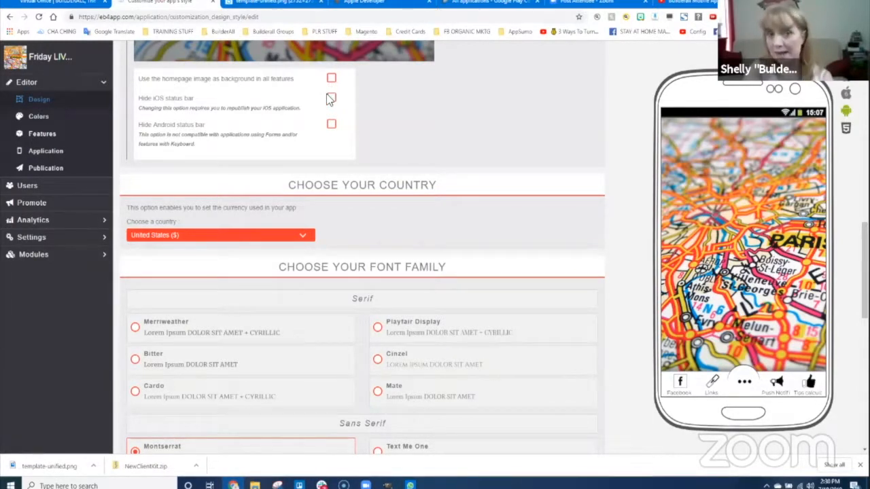
scroll(505, 211, up, 6)
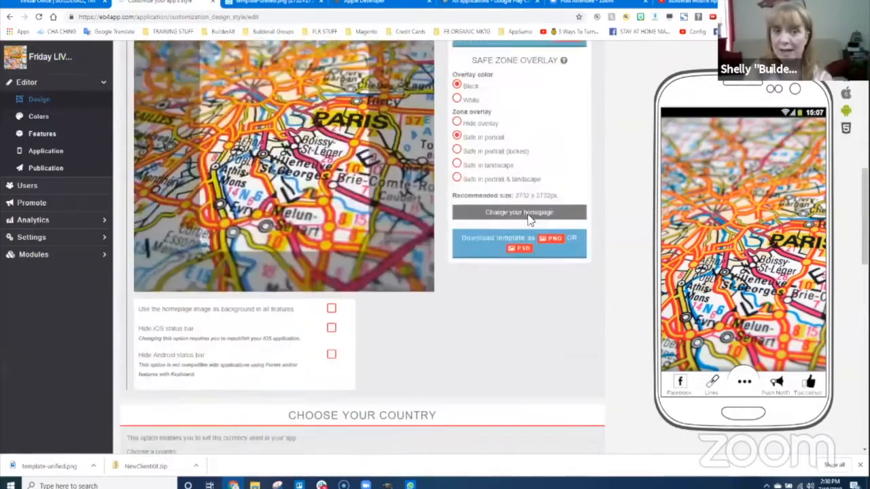
scroll(557, 176, up, 3)
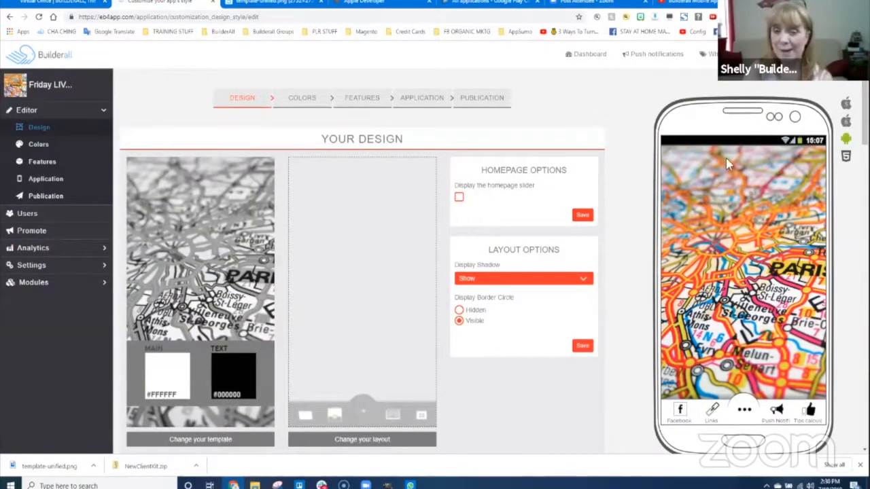
scroll(607, 292, down, 5)
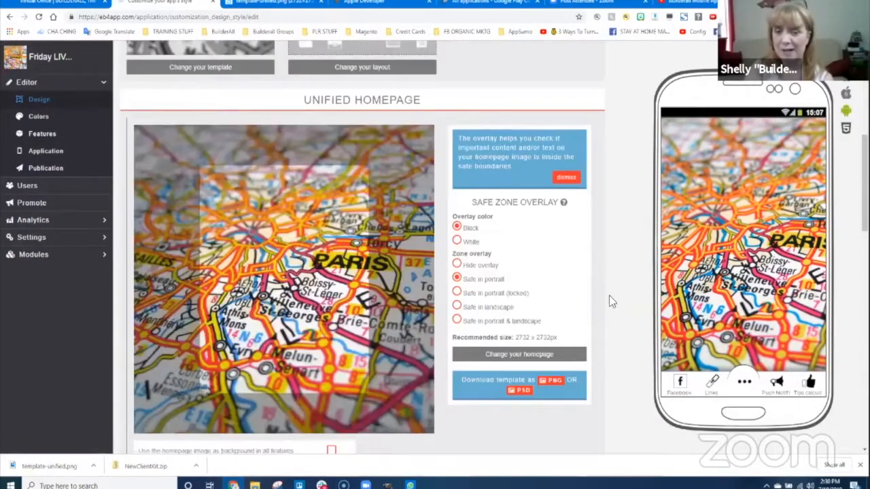
scroll(609, 295, down, 2)
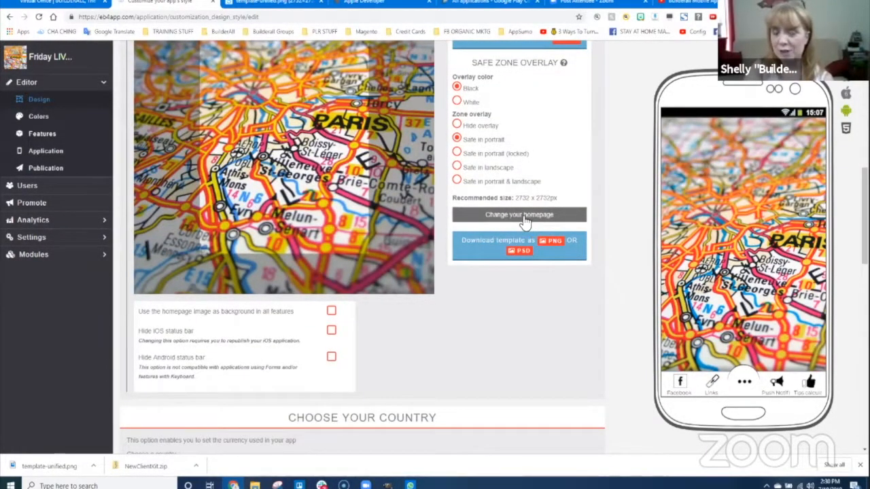
click(264, 3)
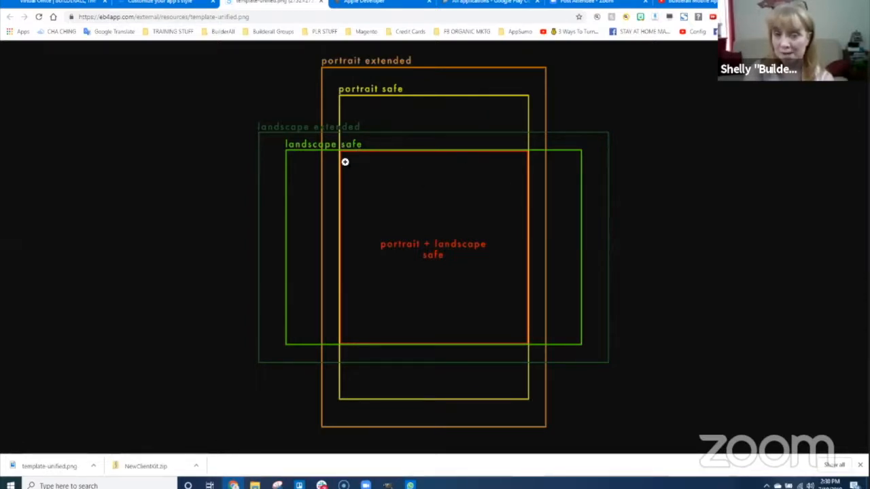
click(157, 4)
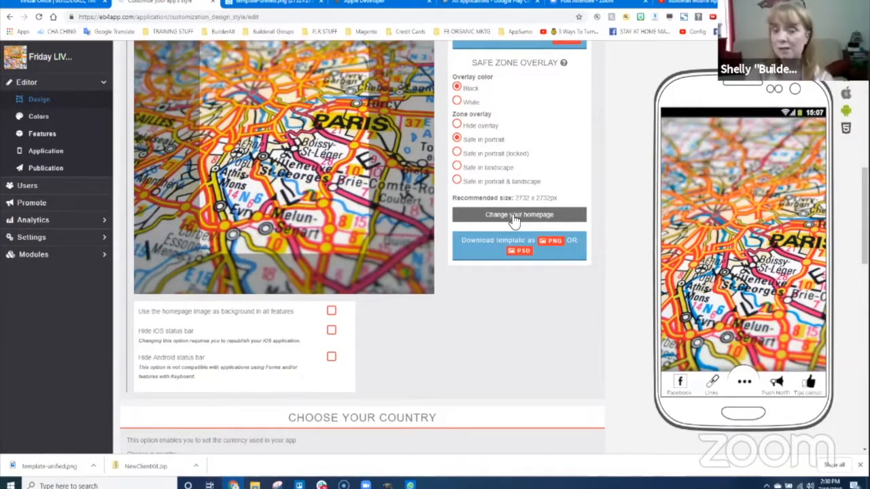
- Open the Colors page from the Editor sidebar
scroll(614, 189, up, 3)
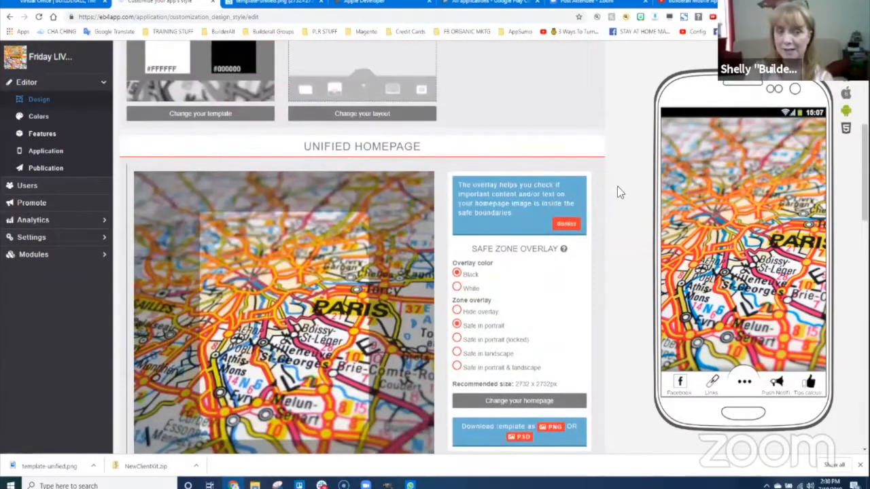
scroll(620, 187, up, 4)
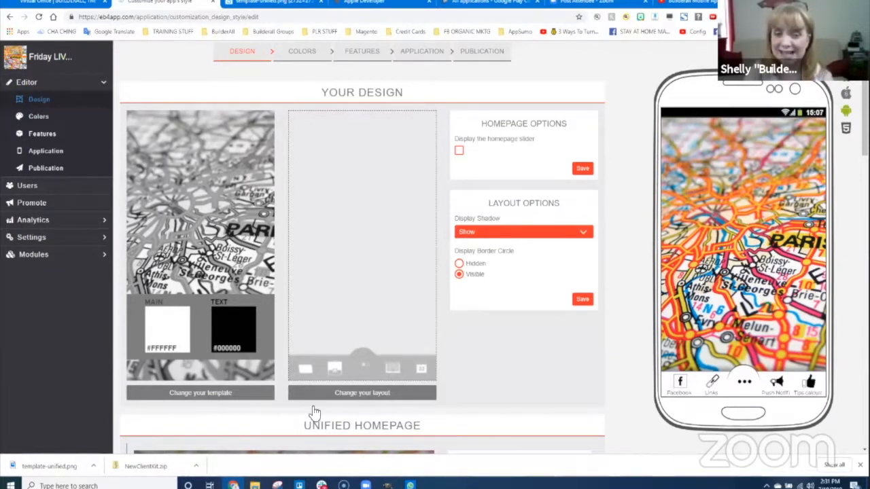
click(49, 119)
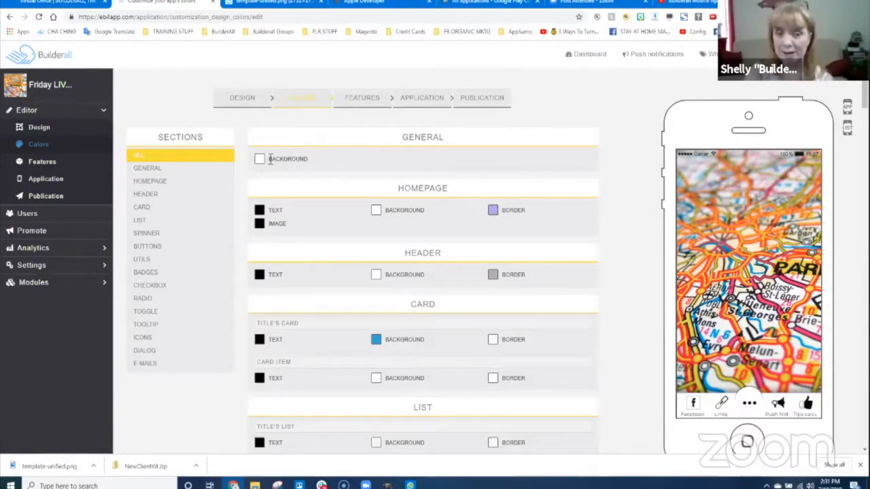
- Preview the Links page, try a dark red general background, then revert it to white
click(722, 408)
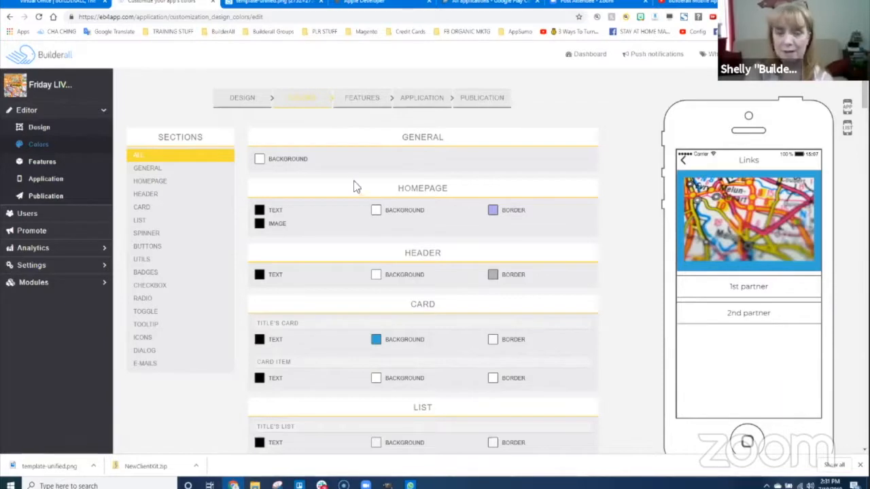
click(260, 160)
click(315, 189)
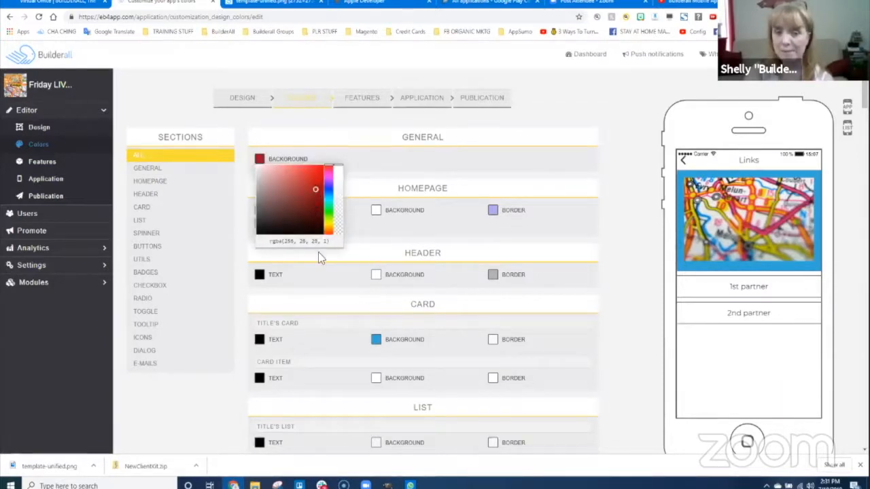
click(453, 166)
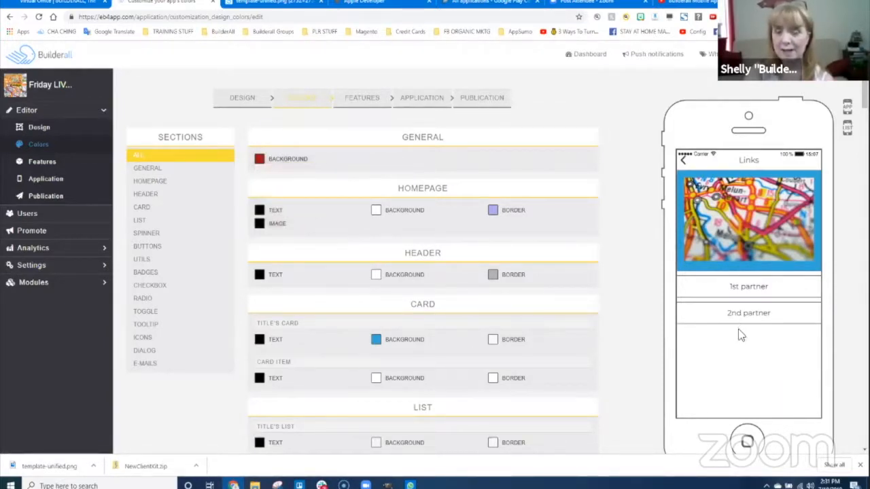
click(684, 162)
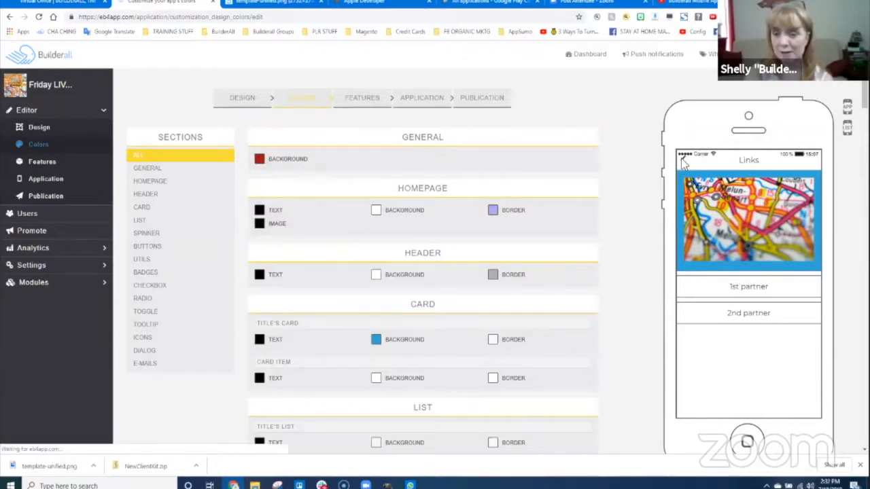
click(260, 160)
click(264, 188)
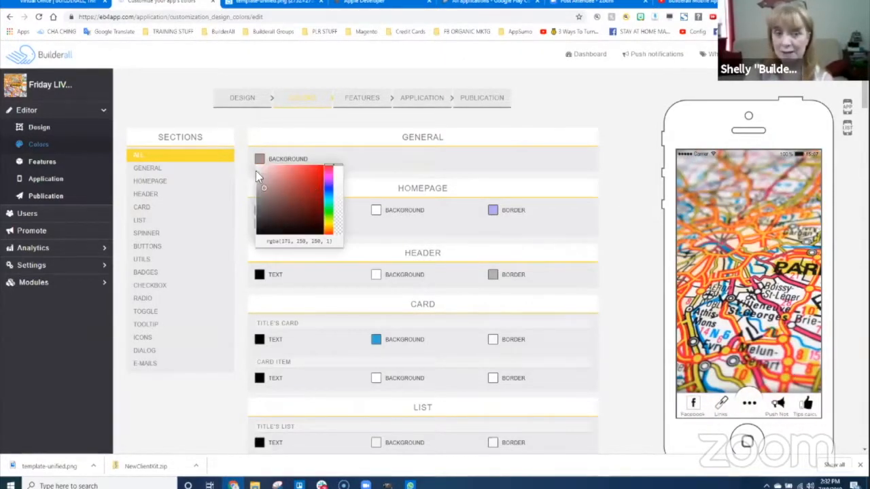
click(571, 163)
- Look over the colour settings and try a blue header text without applying it
scroll(487, 287, down, 8)
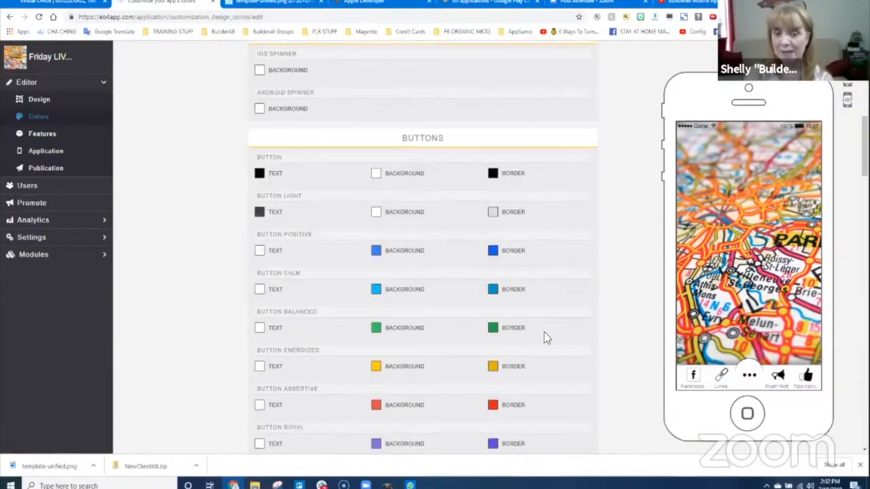
scroll(544, 337, down, 15)
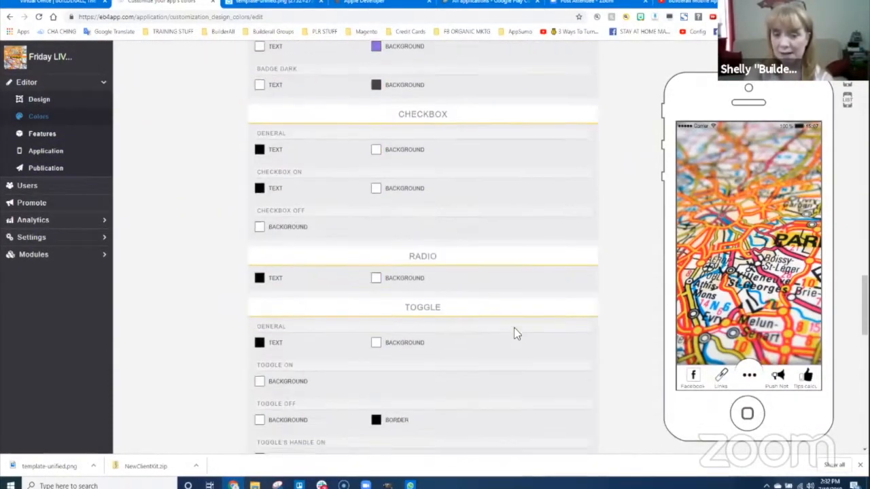
scroll(514, 329, down, 15)
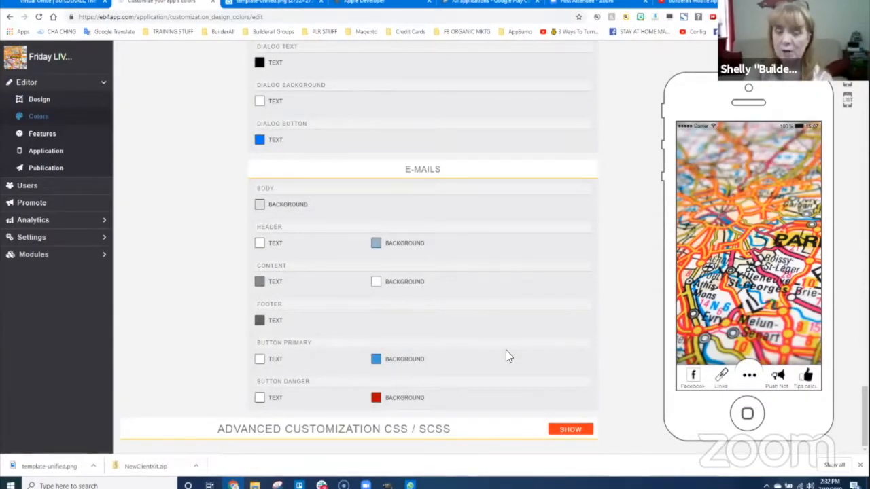
scroll(506, 353, up, 8)
scroll(505, 355, up, 15)
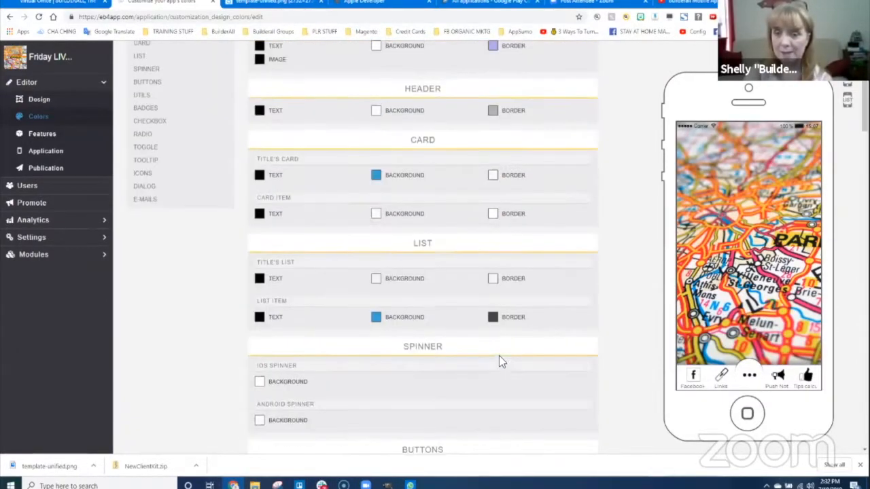
scroll(499, 355, up, 2)
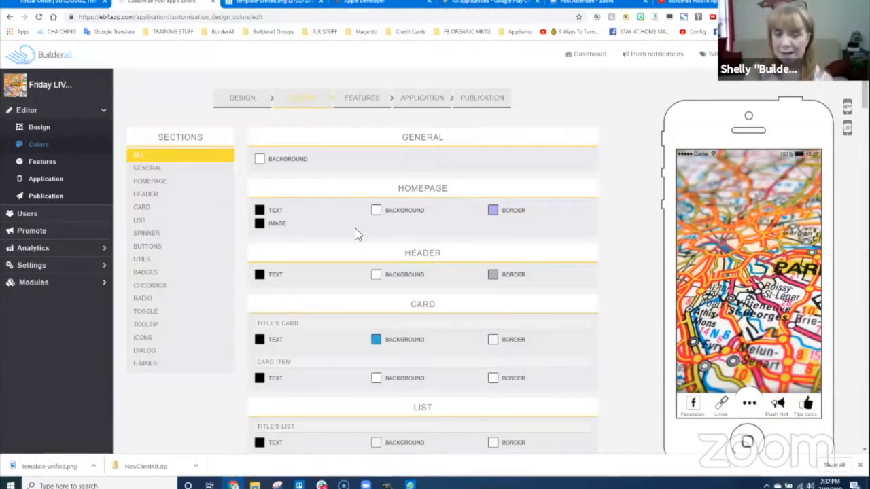
click(259, 278)
click(329, 307)
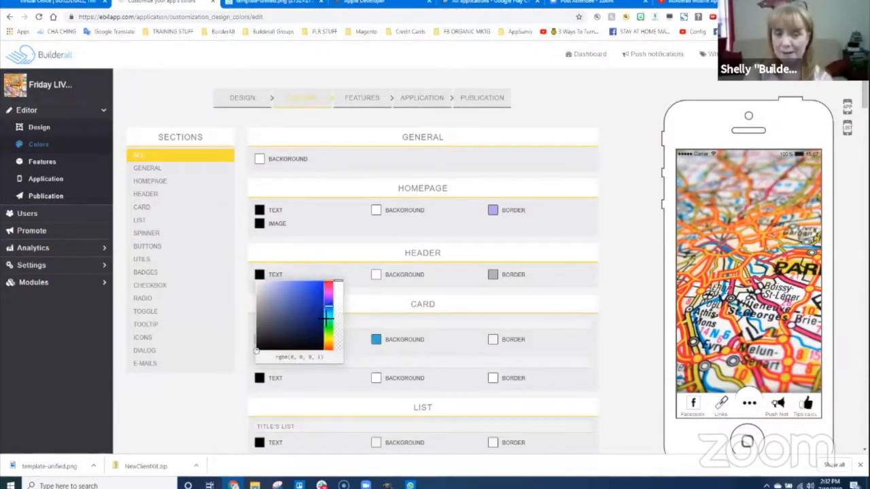
click(577, 307)
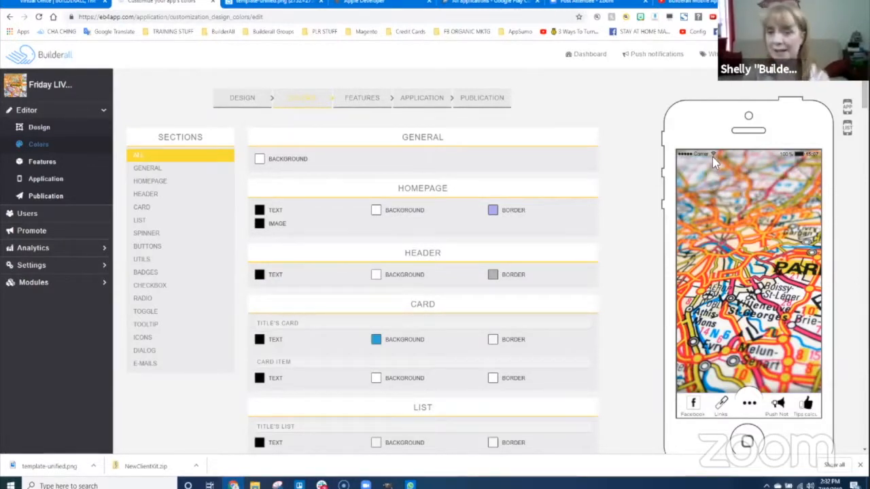
- Try a red homepage image colour, then set it back to black
click(259, 224)
drag(296, 268, 313, 247)
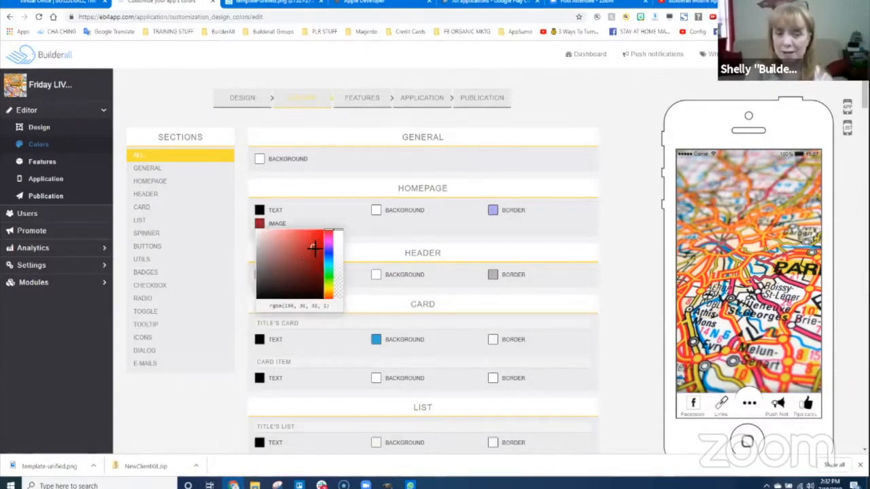
click(378, 231)
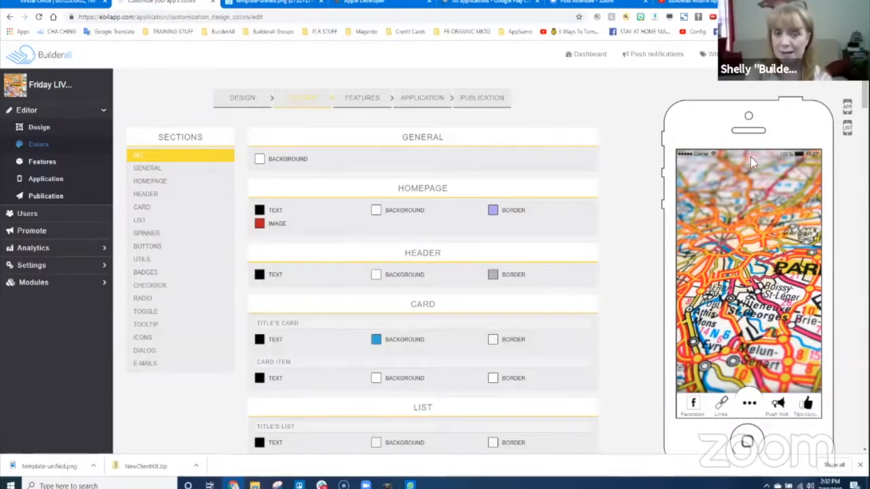
click(266, 231)
drag(258, 255, 259, 323)
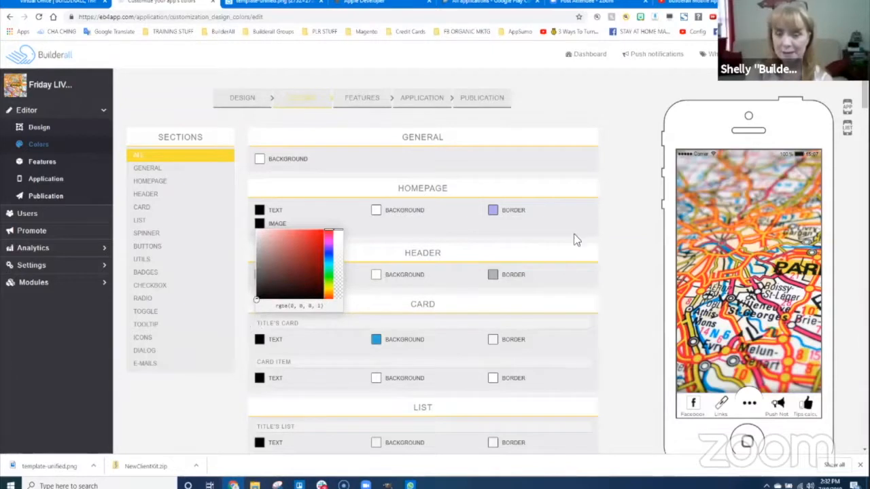
click(442, 295)
- Make the header background red and preview it on the Links page
click(376, 275)
drag(387, 299, 436, 295)
click(554, 286)
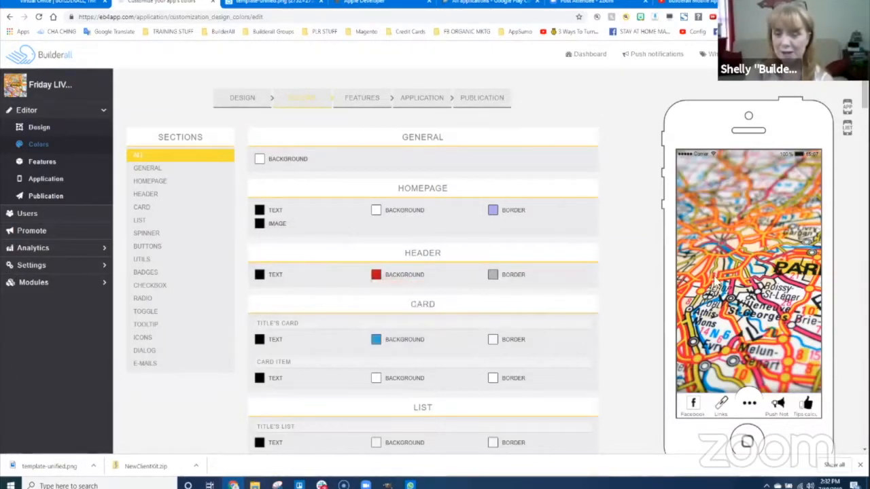
click(720, 404)
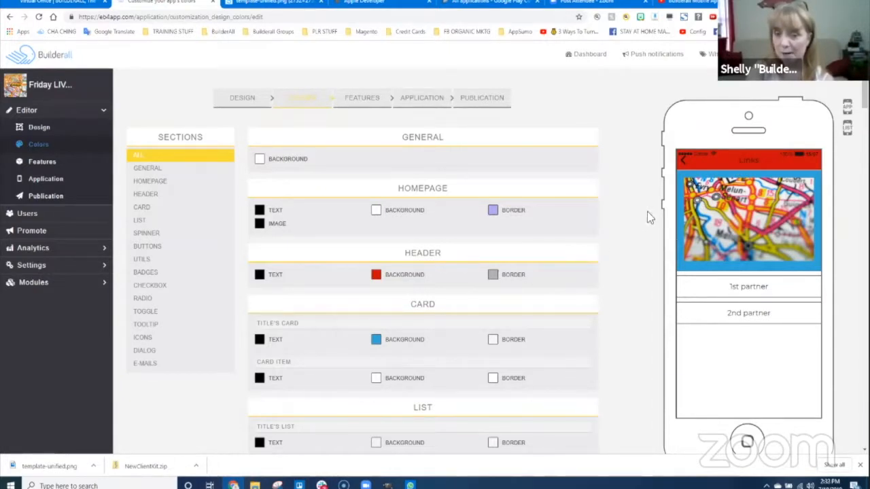
- Make the header border black and the header text olive yellow
click(494, 276)
drag(536, 287, 484, 357)
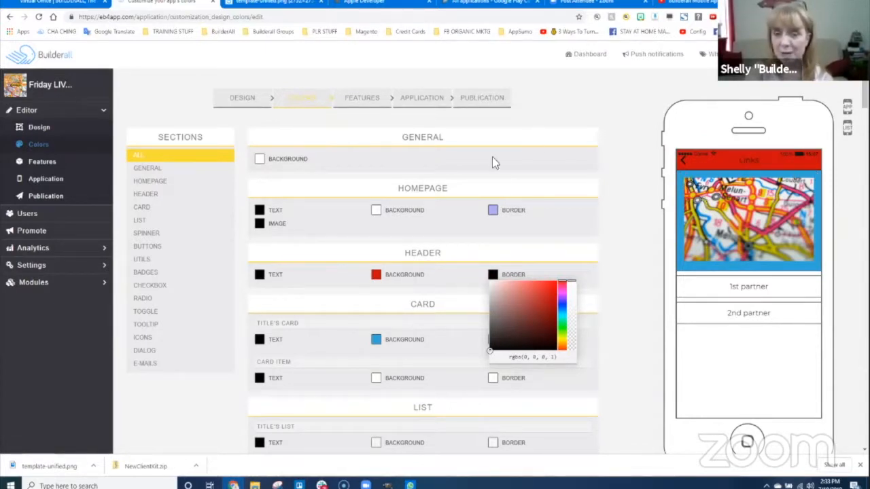
click(259, 274)
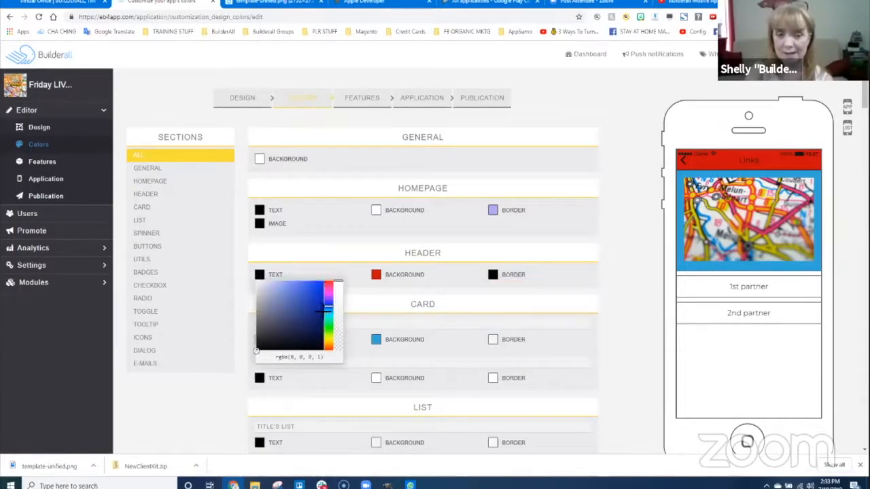
drag(327, 309, 329, 340)
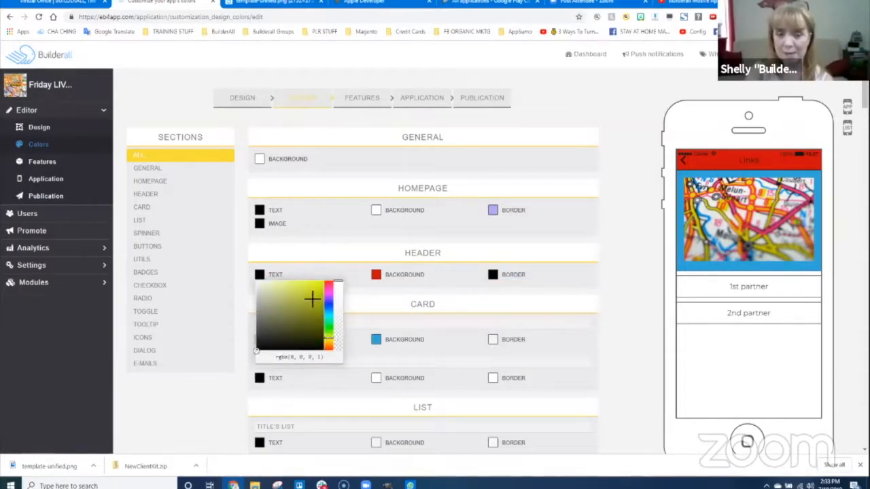
click(312, 300)
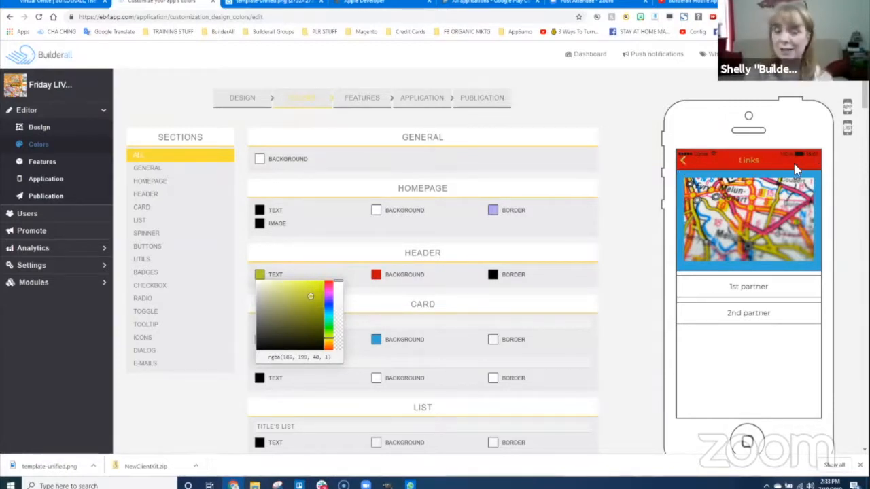
click(634, 232)
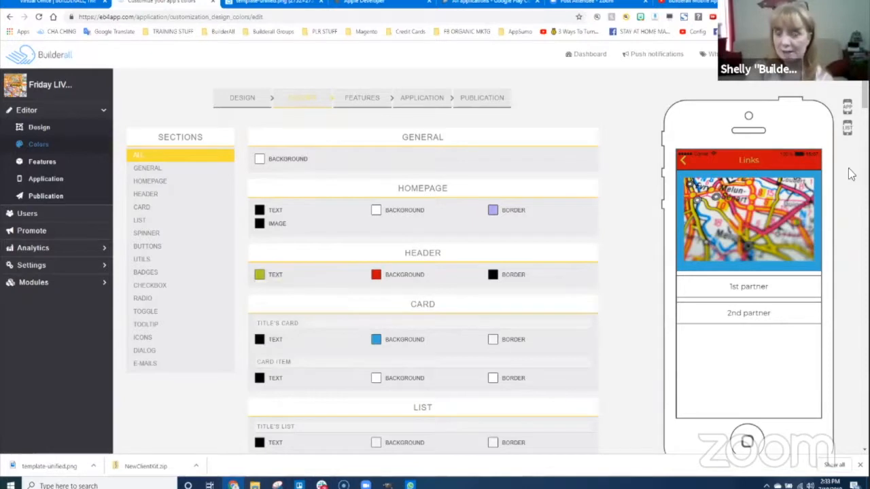
- Return the preview to the home screen and open the Push Notifications page
scroll(477, 246, down, 3)
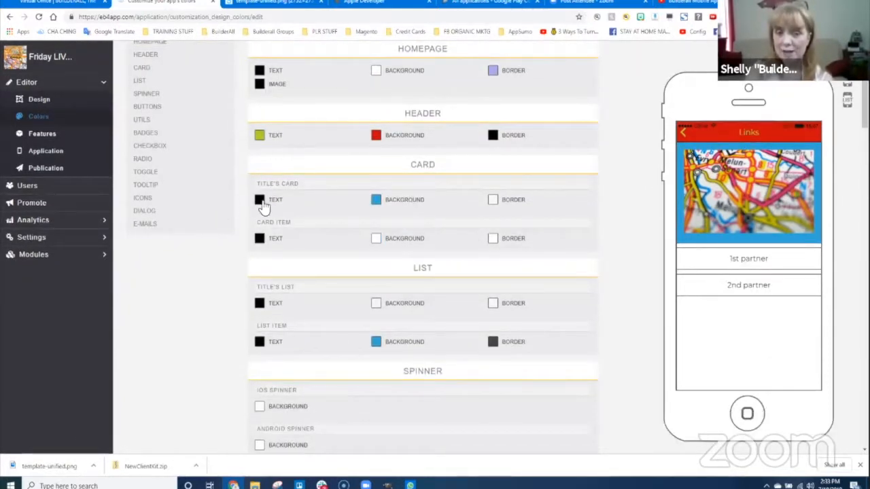
click(685, 135)
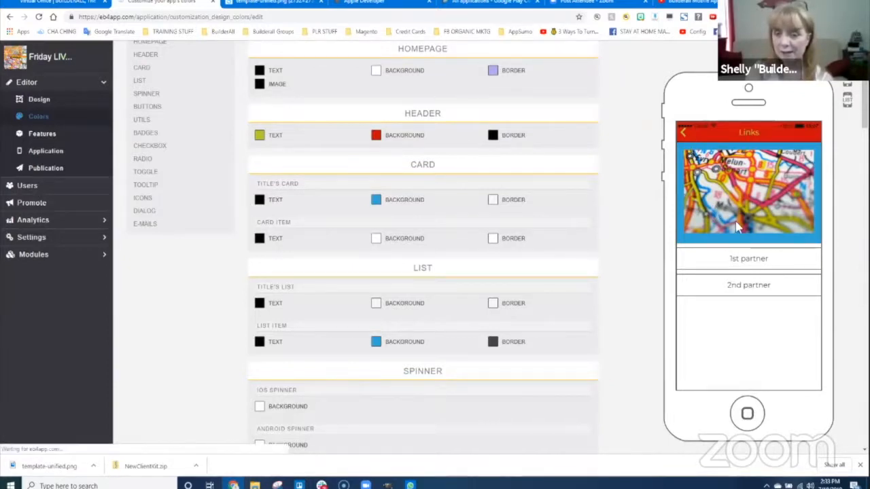
click(785, 314)
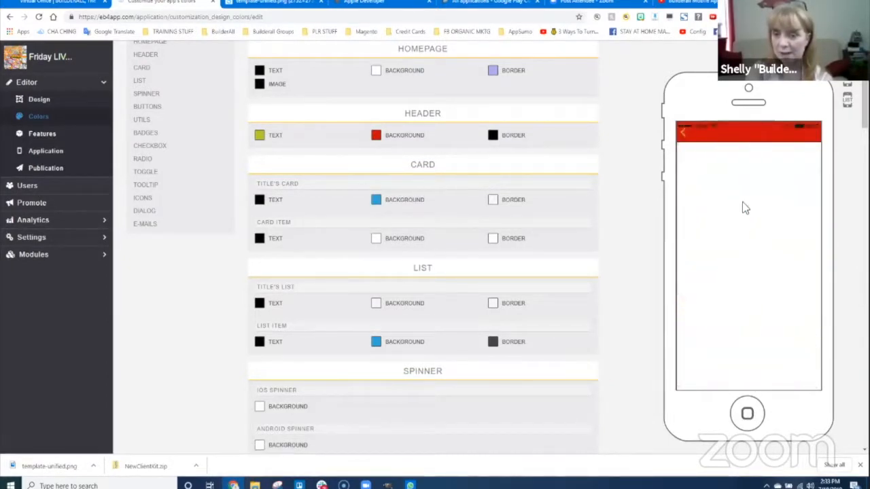
- Try a black title card background, restore it to blue, and return the preview home
click(376, 199)
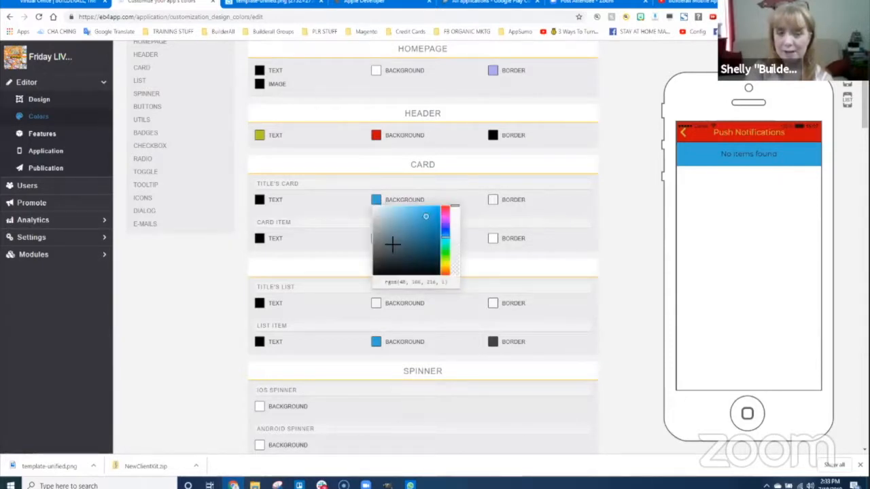
drag(393, 246, 361, 292)
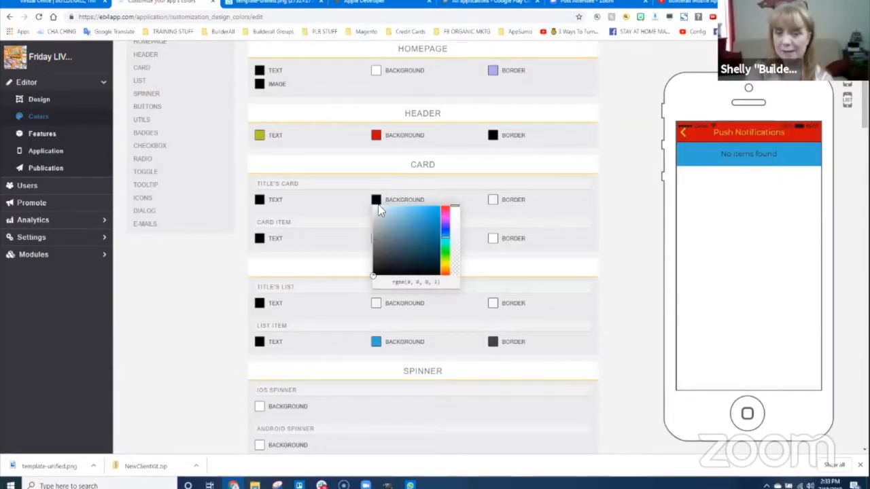
click(430, 227)
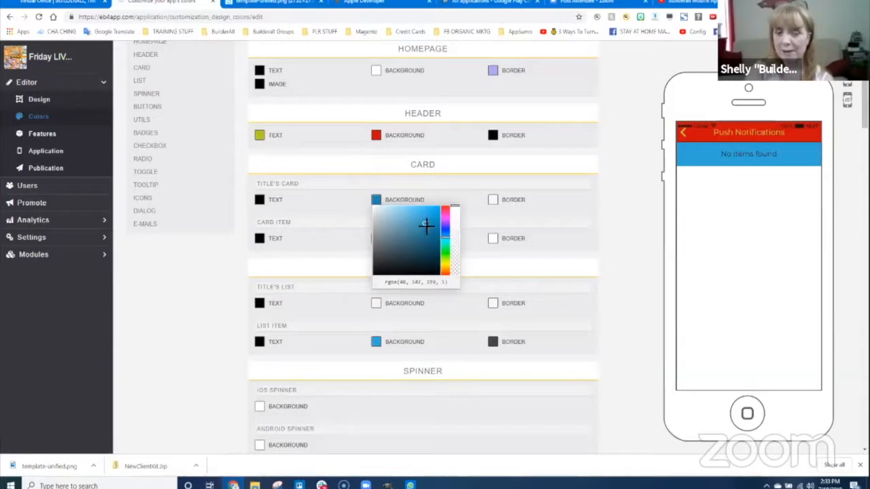
click(554, 236)
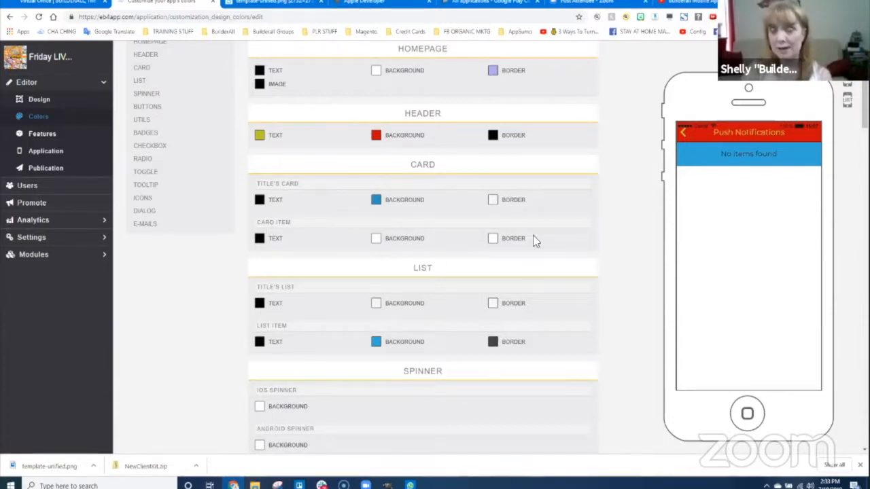
click(684, 134)
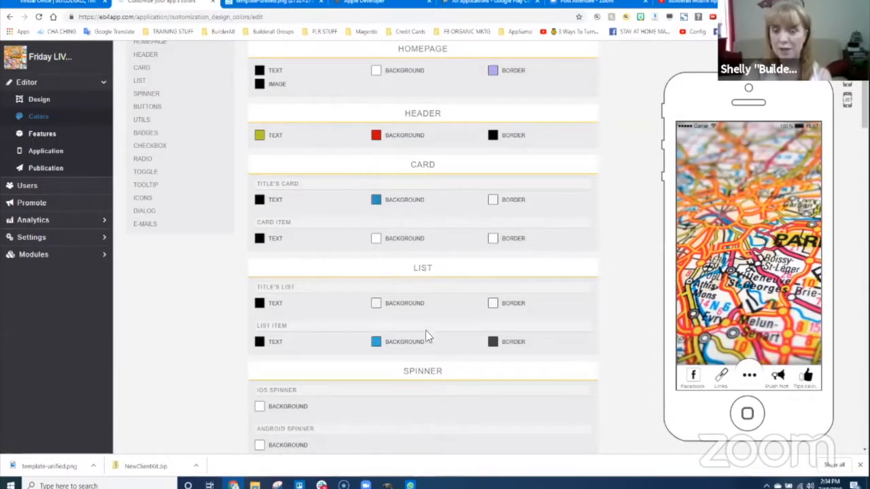
scroll(288, 213, down, 3)
scroll(285, 250, down, 3)
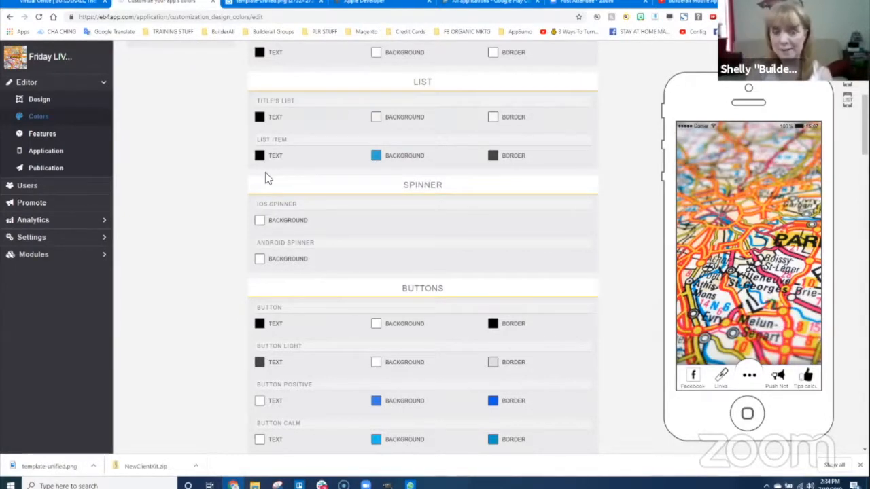
scroll(452, 83, up, 2)
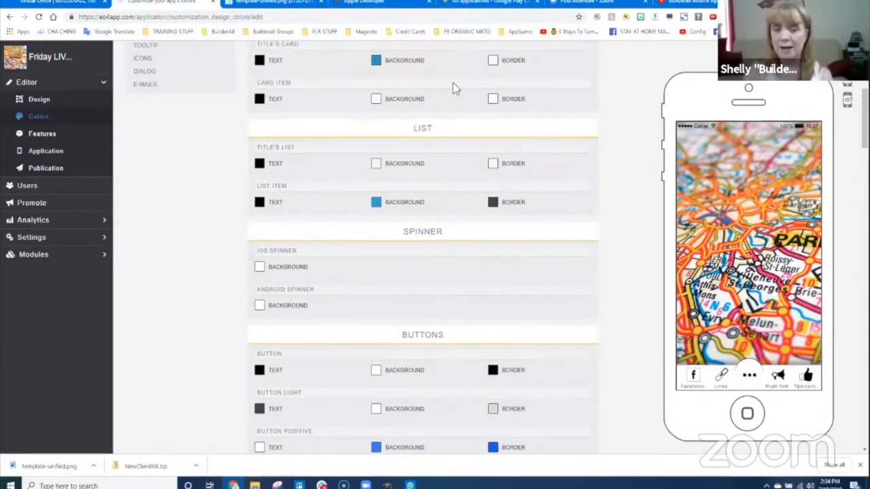
scroll(469, 318, down, 4)
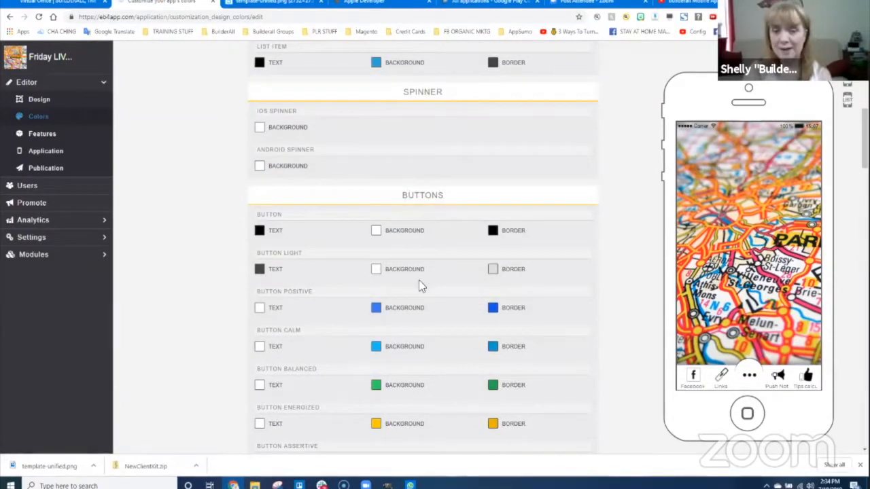
scroll(422, 309, down, 1)
scroll(423, 313, down, 2)
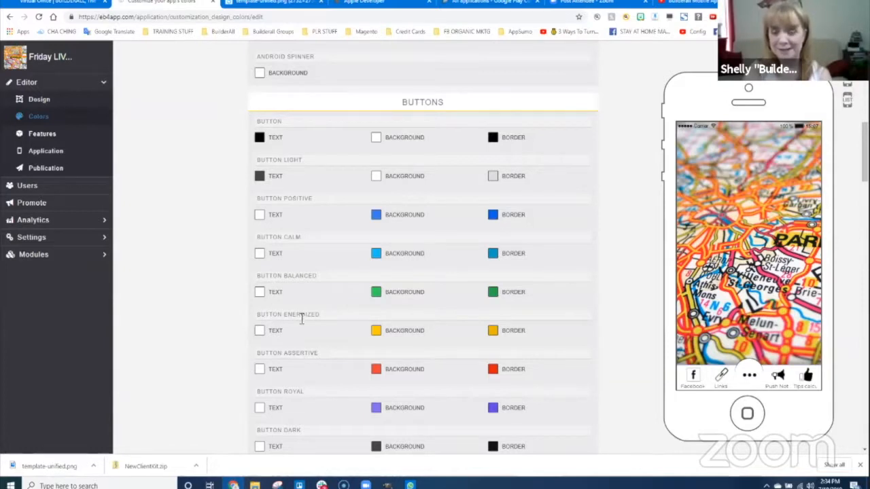
scroll(316, 346, down, 5)
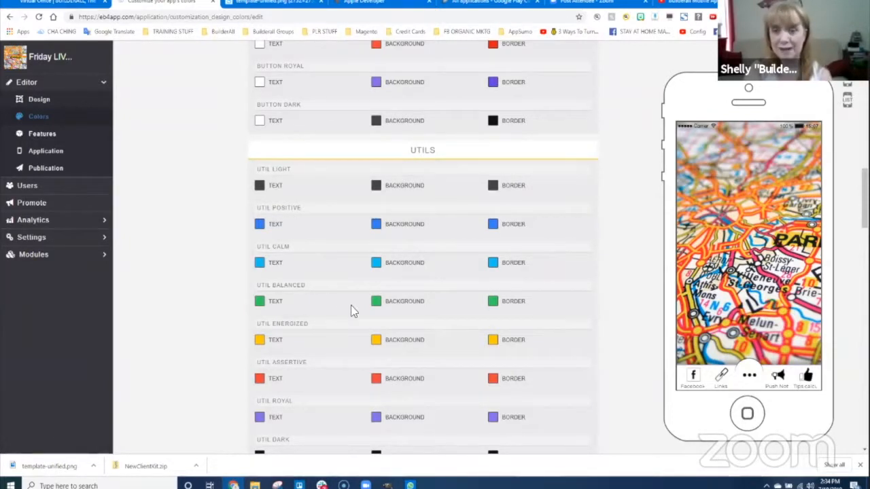
scroll(362, 326, down, 4)
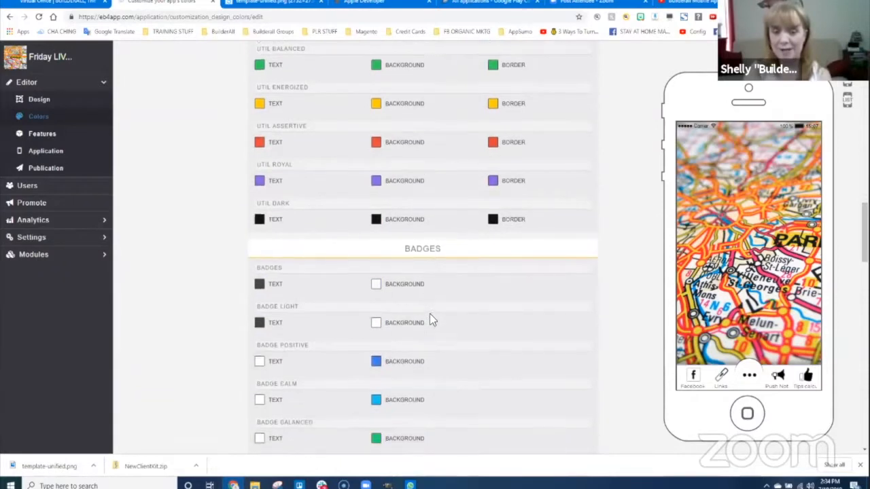
scroll(429, 321, down, 1)
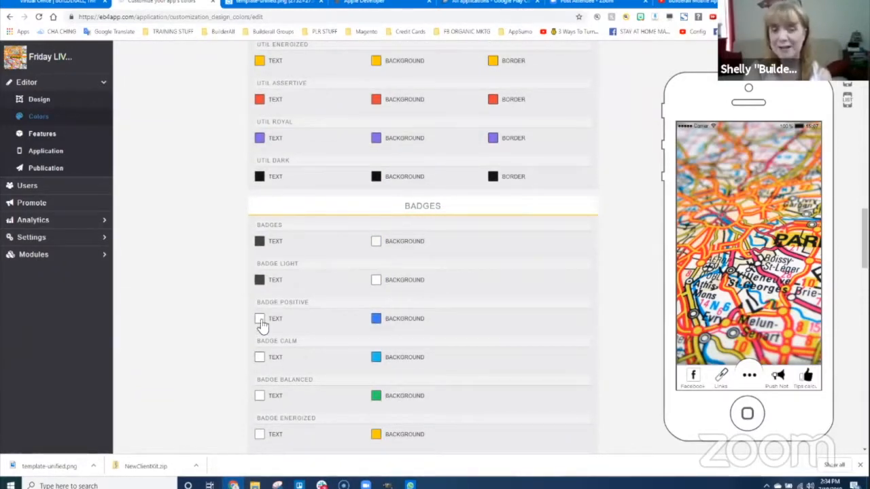
scroll(392, 339, down, 4)
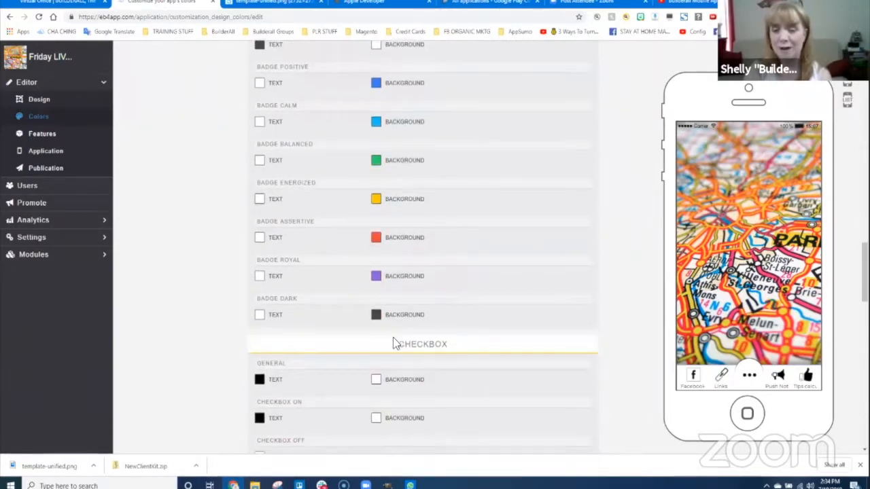
scroll(395, 326, down, 2)
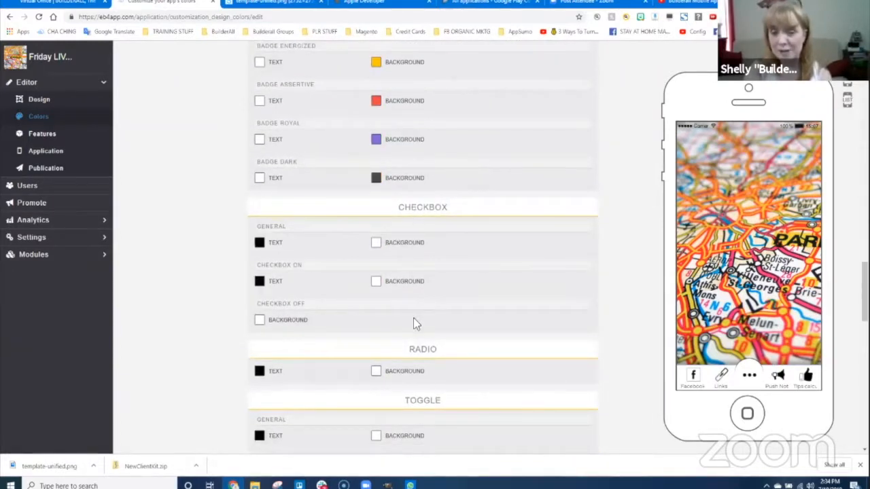
scroll(413, 350, down, 2)
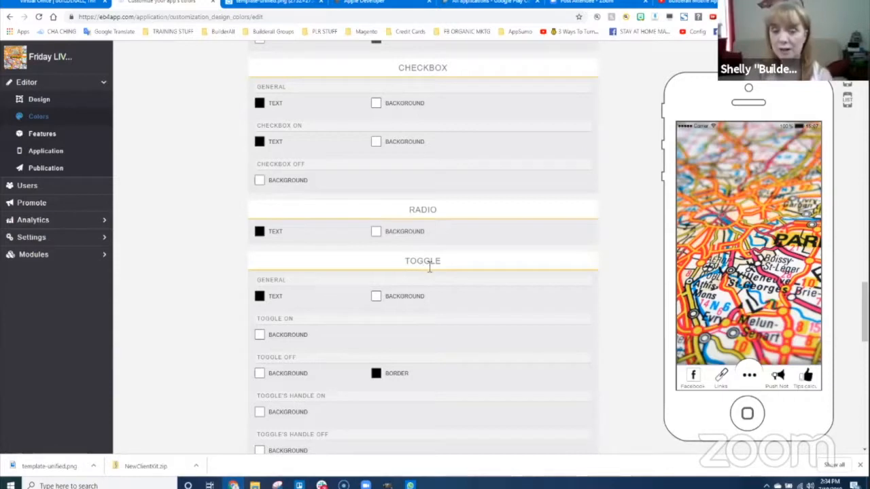
scroll(374, 405, down, 1)
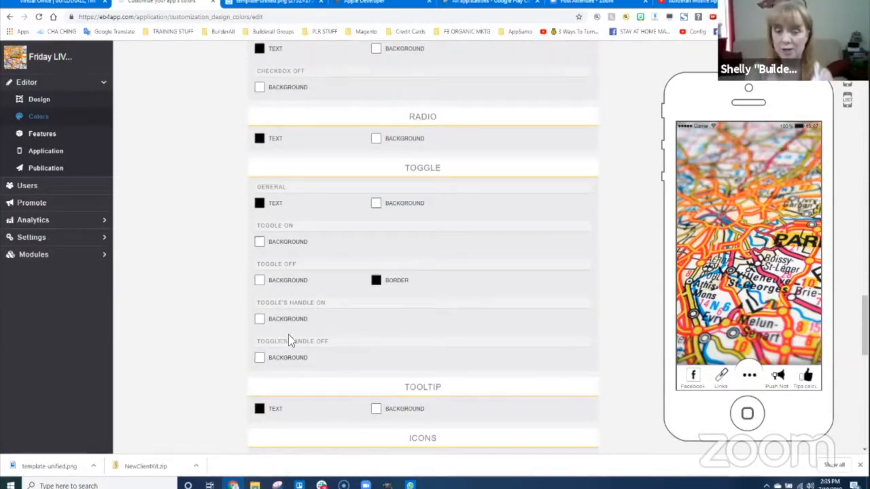
scroll(333, 377, down, 1)
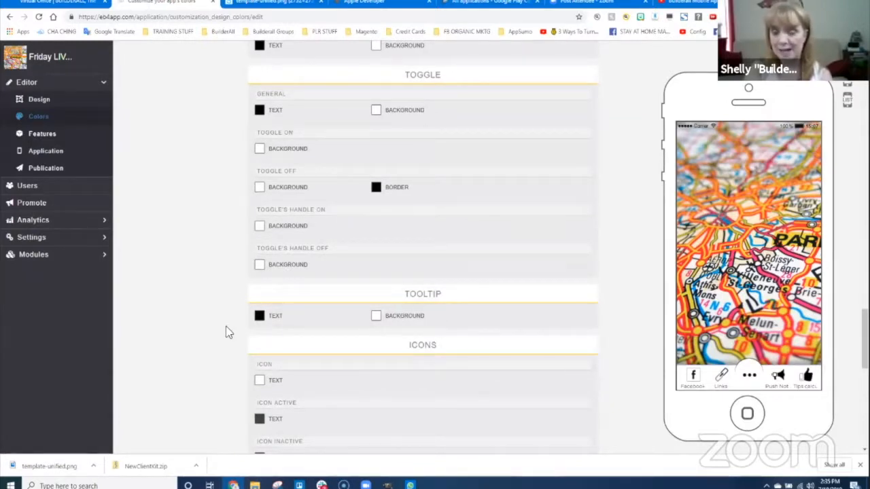
scroll(412, 385, down, 2)
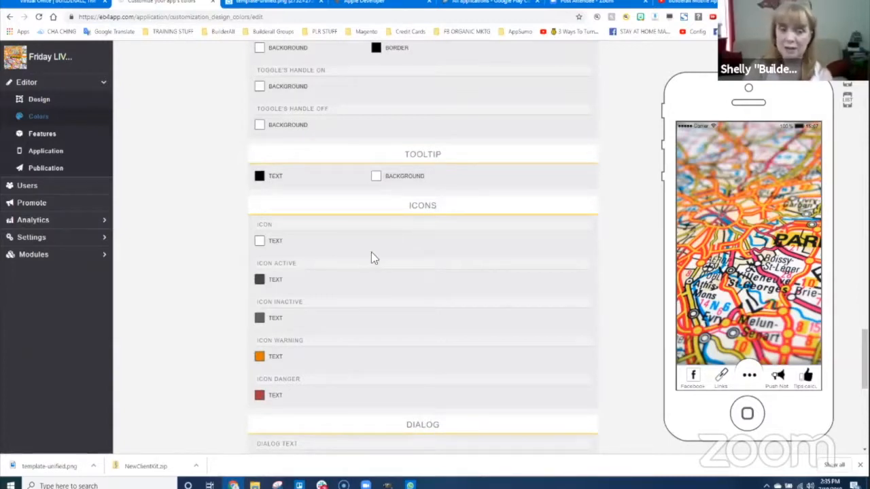
- Set the active icon colour to red (rgba 216, 17, 17), leaving inactive icons dark grey
click(260, 283)
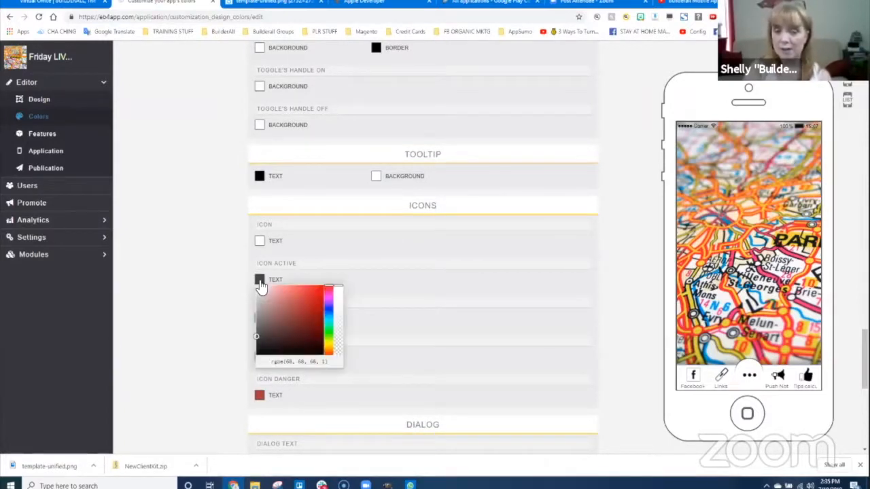
click(312, 296)
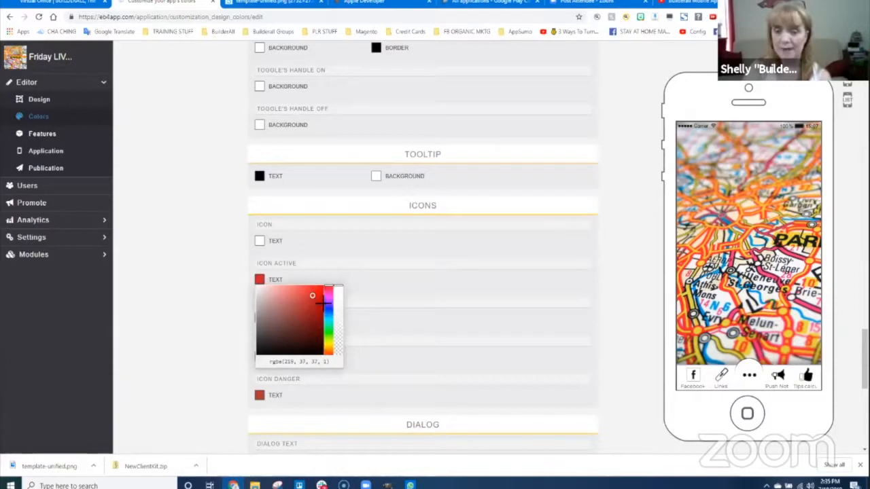
click(318, 296)
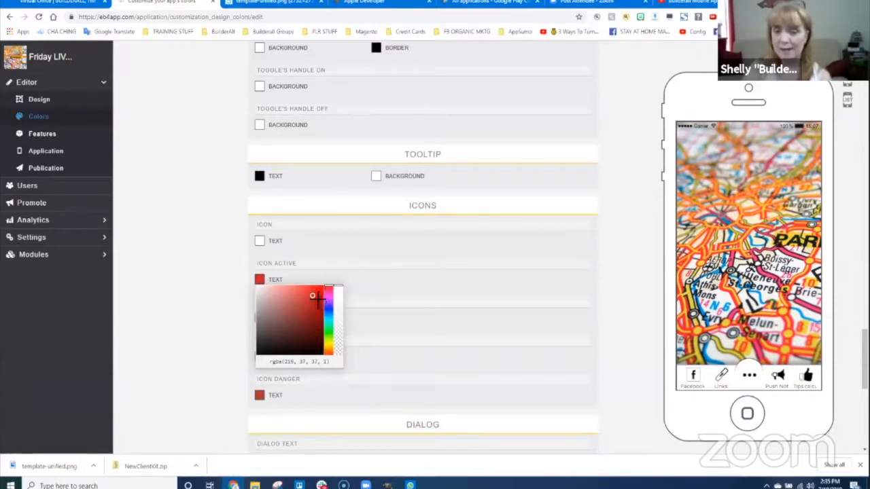
click(482, 306)
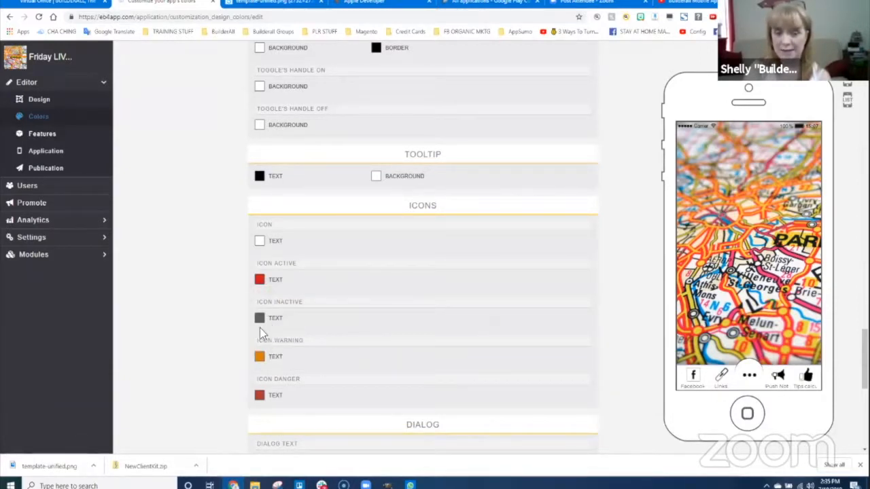
click(260, 318)
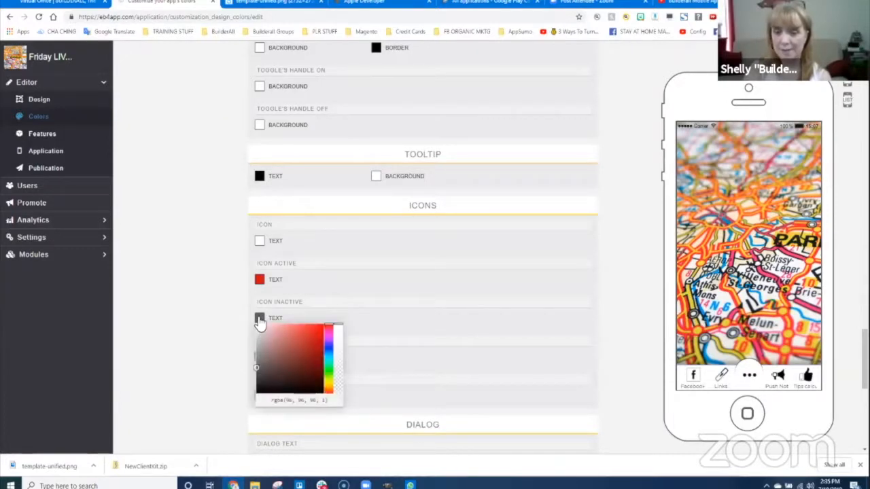
click(381, 342)
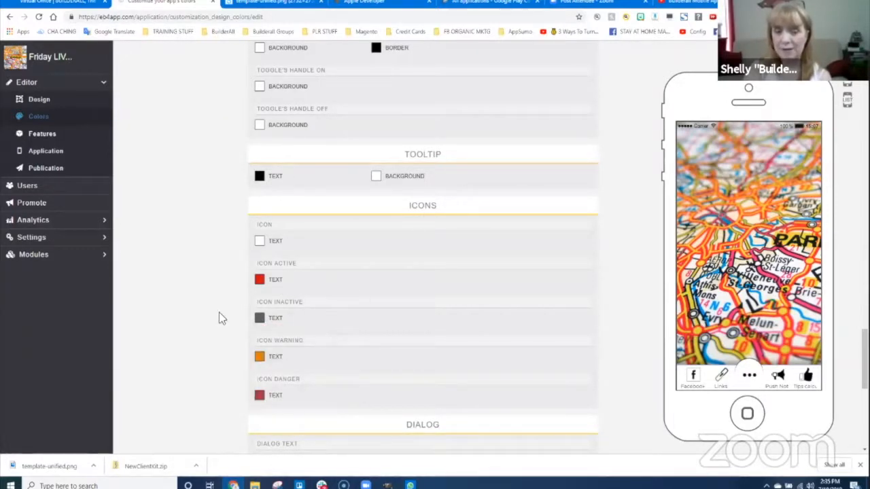
scroll(409, 303, down, 3)
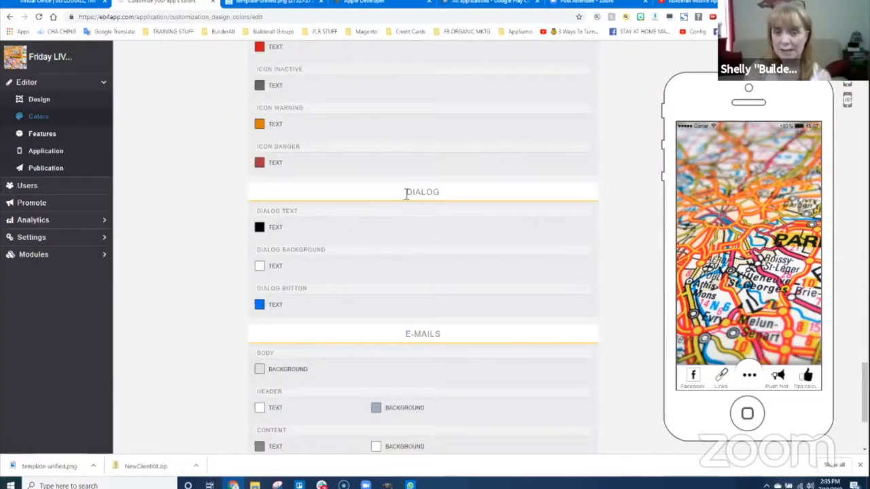
scroll(430, 373, down, 2)
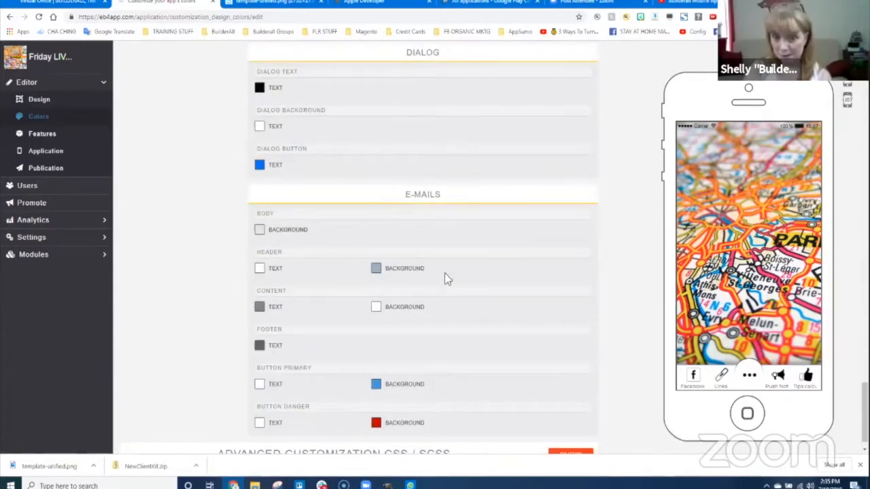
scroll(443, 300, down, 1)
scroll(433, 326, up, 3)
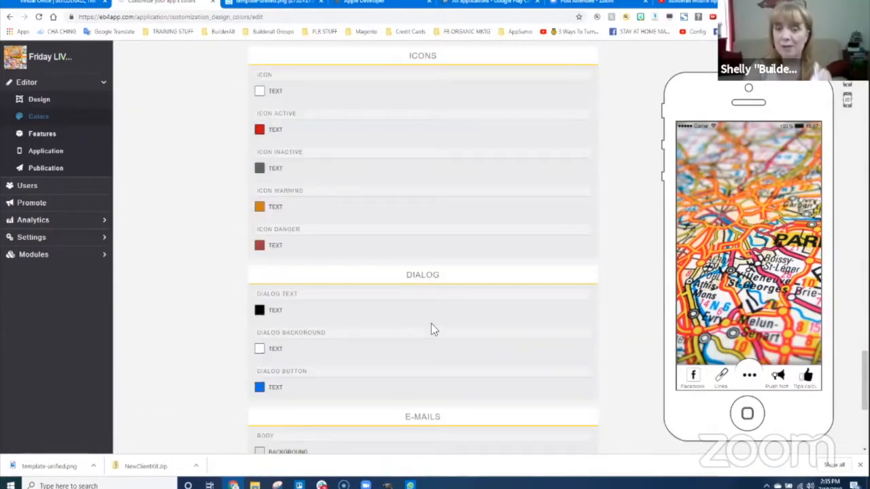
scroll(443, 317, up, 10)
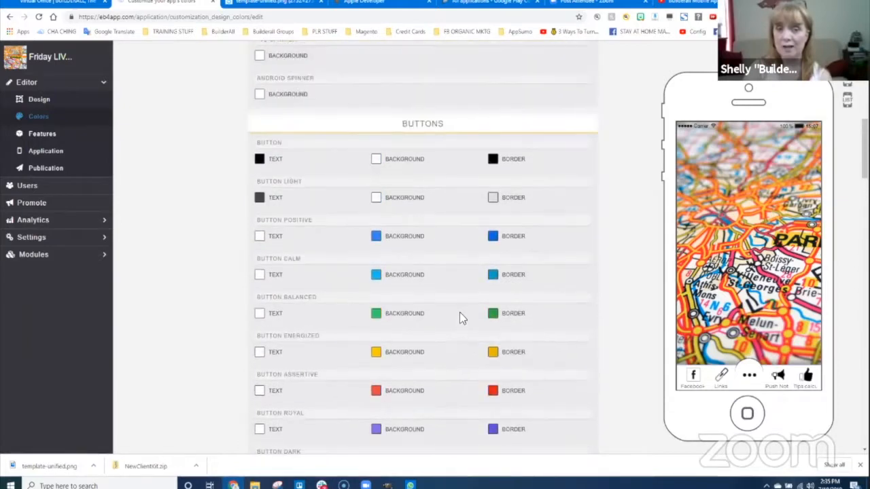
scroll(460, 317, up, 6)
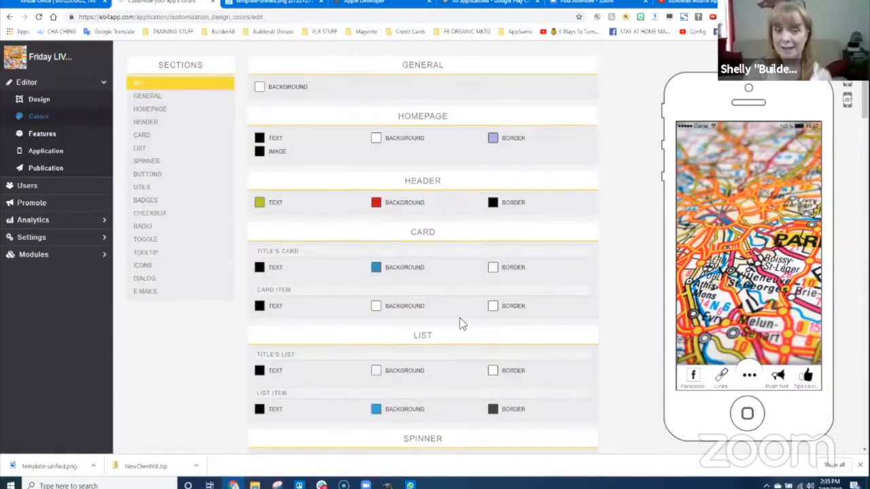
scroll(460, 320, up, 1)
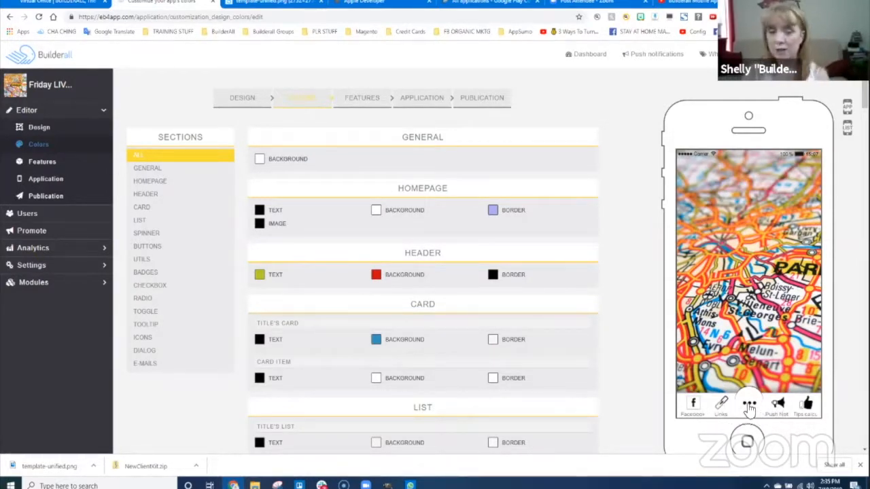
scroll(411, 339, down, 4)
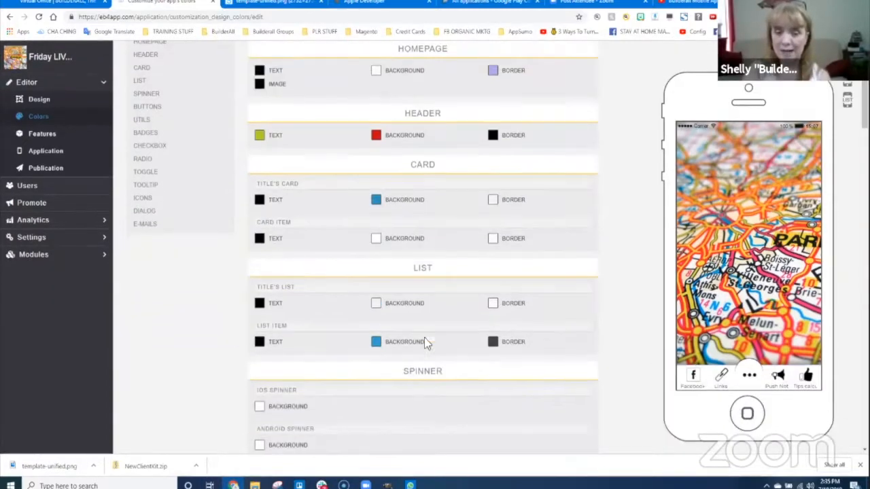
scroll(408, 268, down, 1)
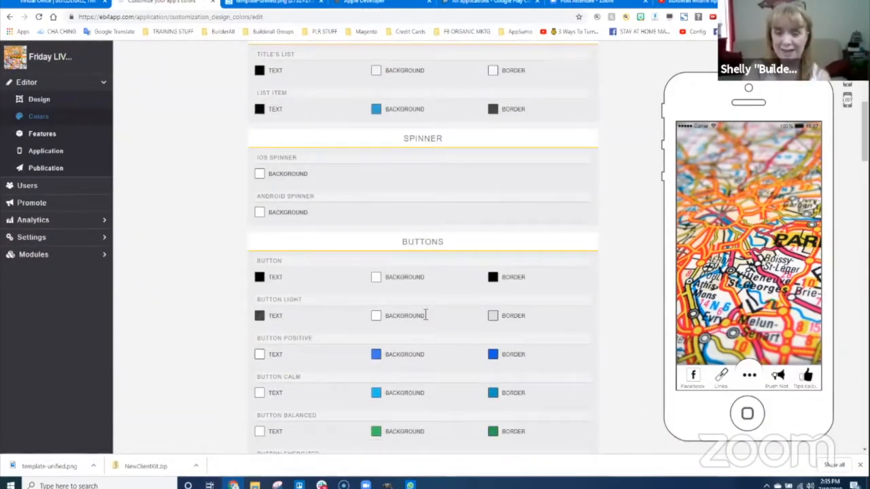
scroll(426, 319, down, 6)
scroll(424, 326, down, 1)
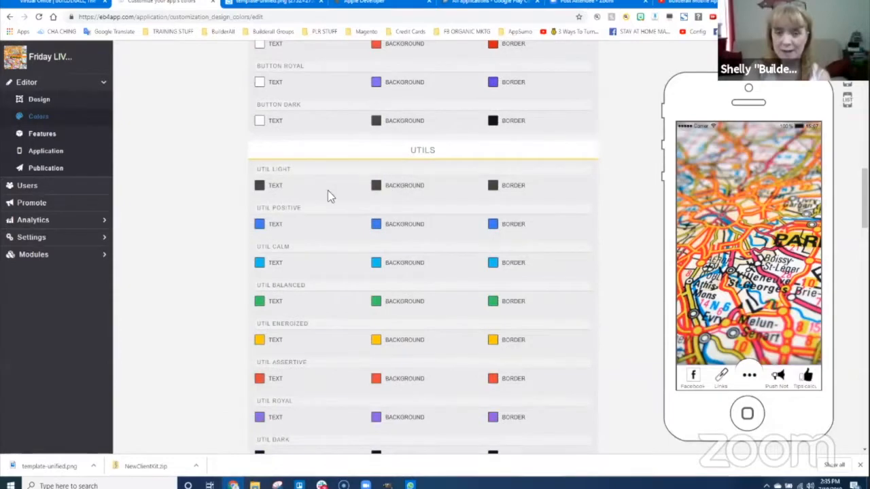
scroll(315, 355, down, 9)
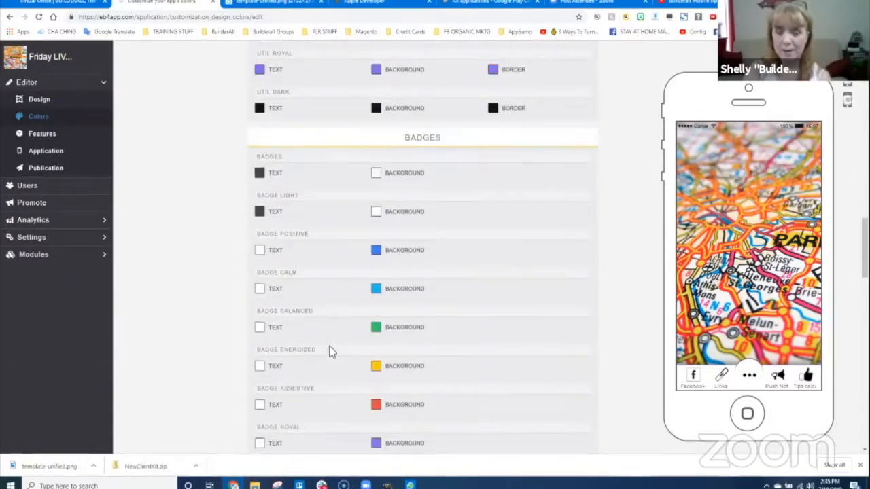
scroll(377, 347, down, 7)
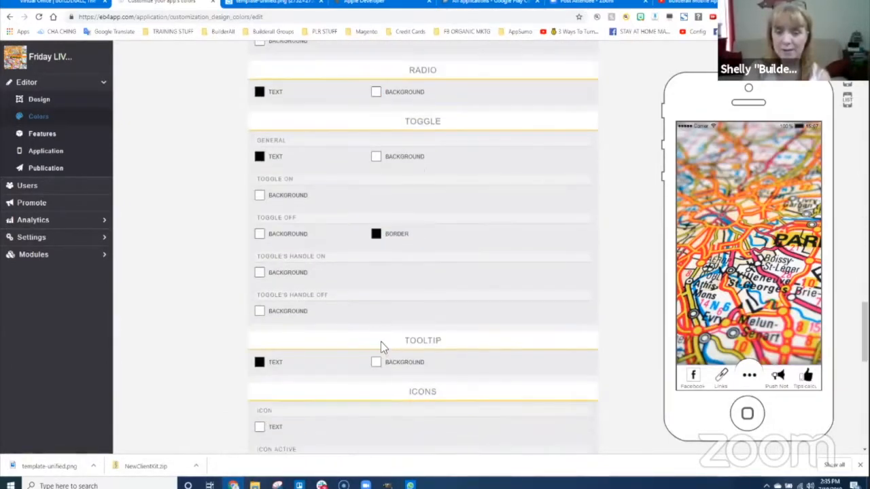
scroll(360, 313, down, 1)
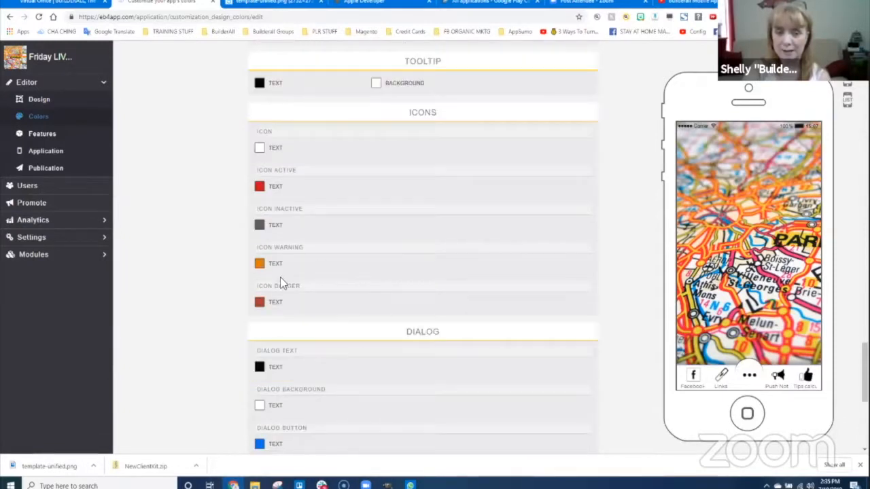
- Set the inactive icon colour to a muted red, leaving the warning colour unchanged
click(260, 227)
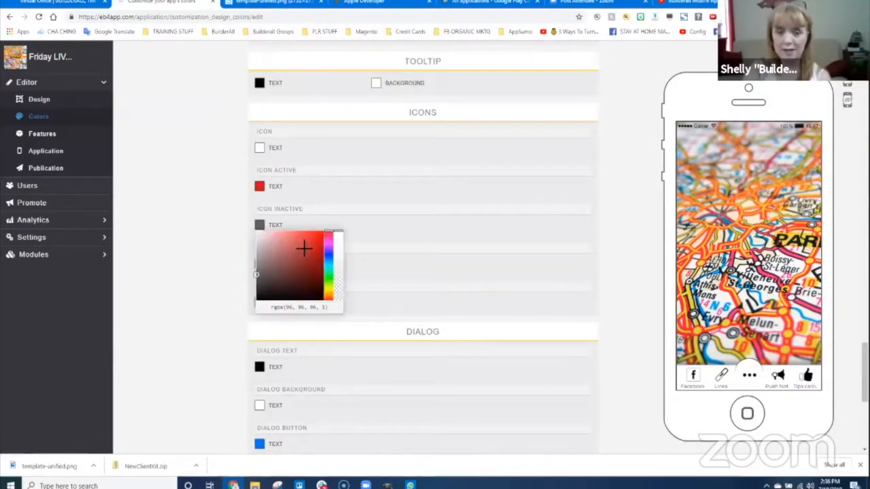
click(302, 249)
click(260, 264)
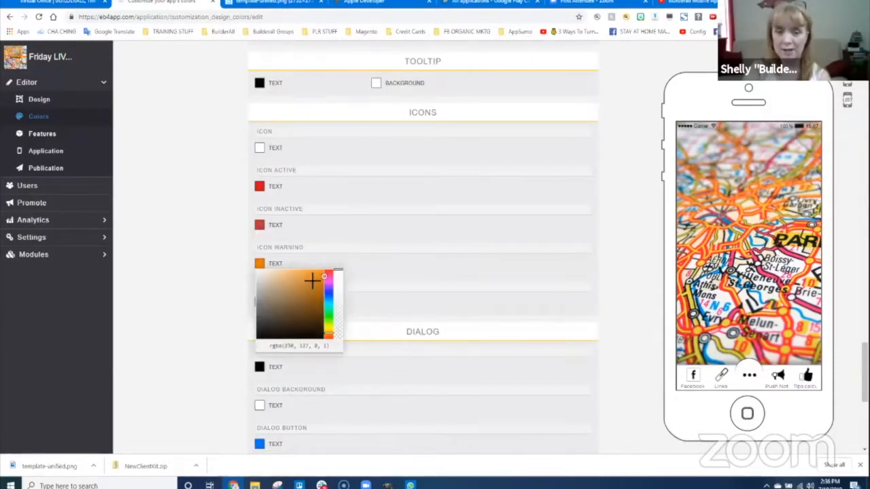
click(402, 266)
- Darken the danger icon colour and scroll back to the top of the page
click(259, 304)
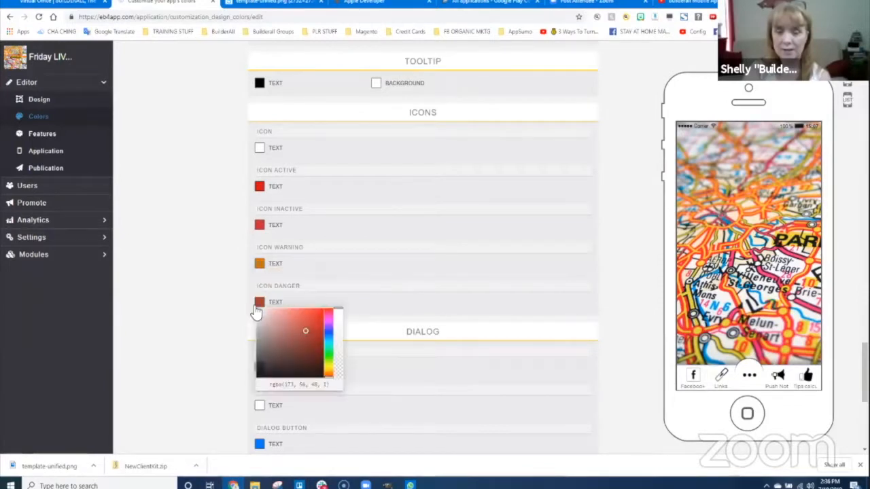
click(314, 339)
click(412, 288)
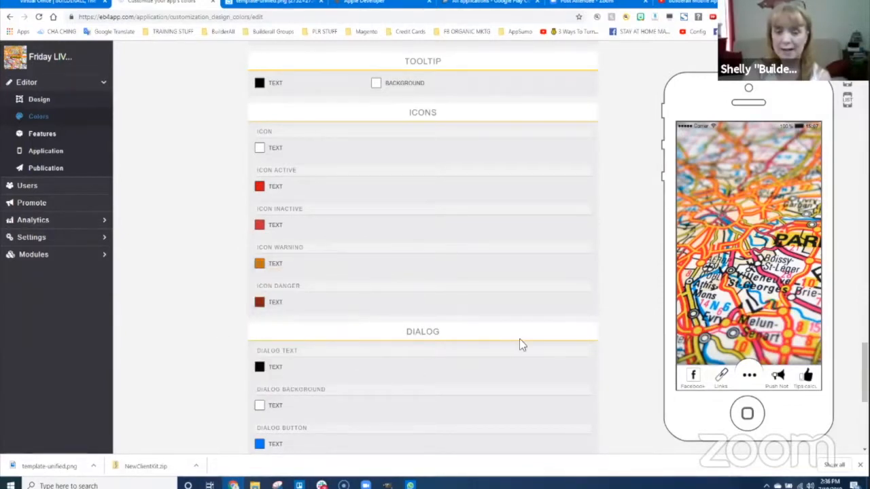
scroll(407, 363, down, 3)
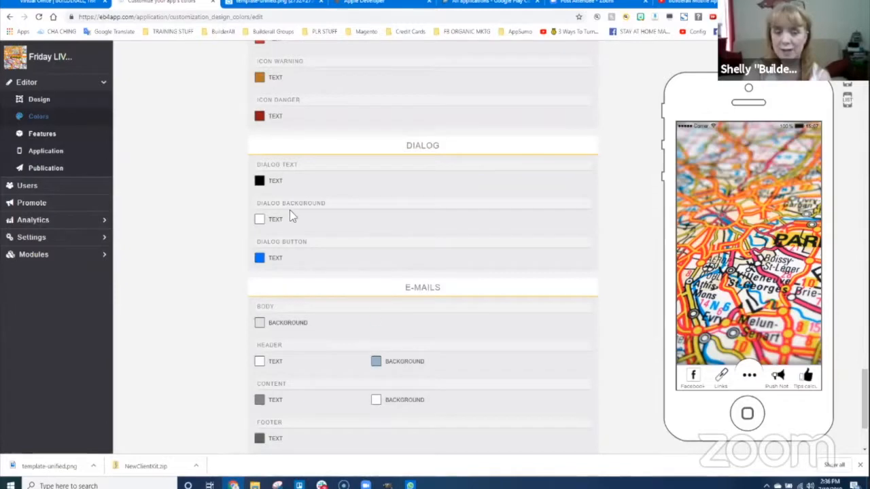
scroll(371, 227, up, 20)
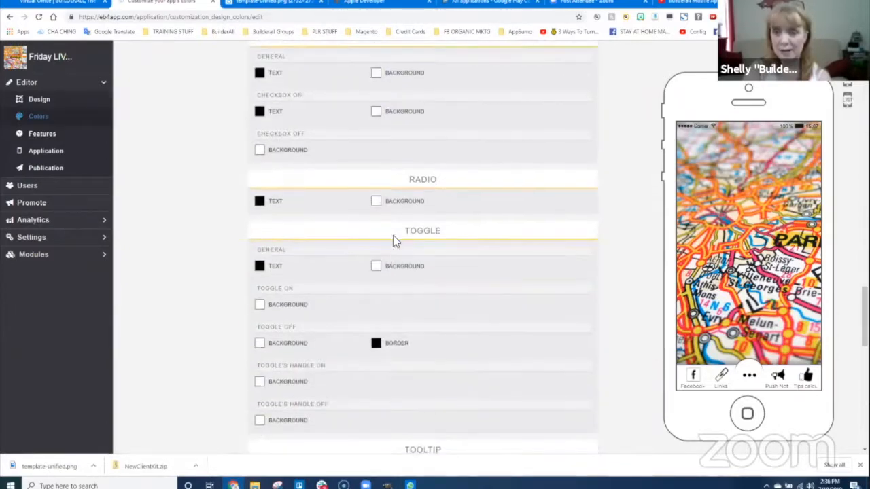
scroll(404, 235, up, 10)
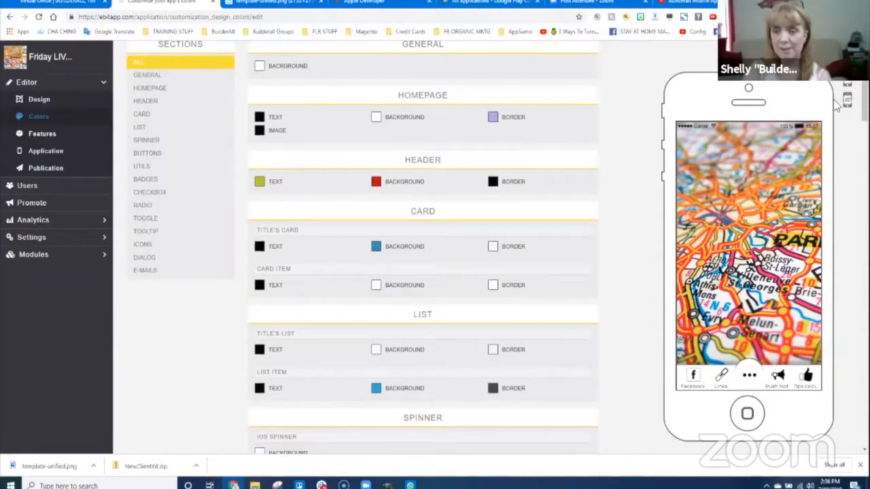
scroll(435, 246, up, 2)
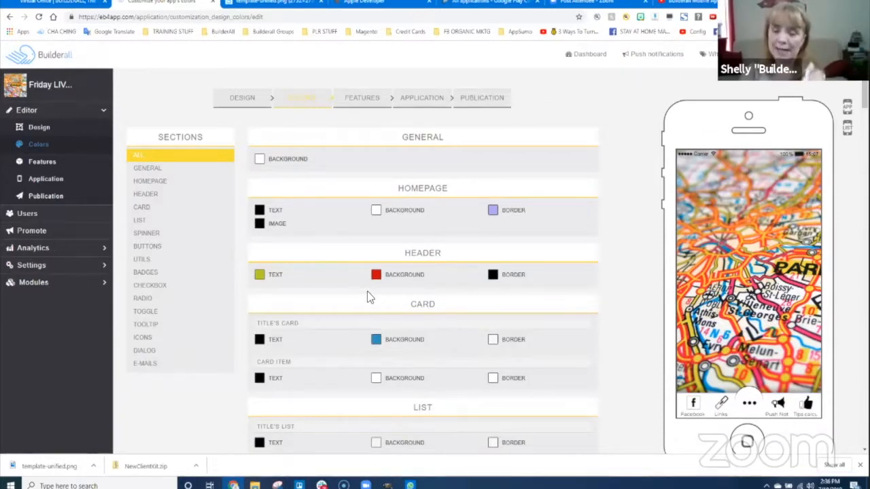
- Open Features, select the Booking tile, and check the preview's More pages list twice
click(39, 163)
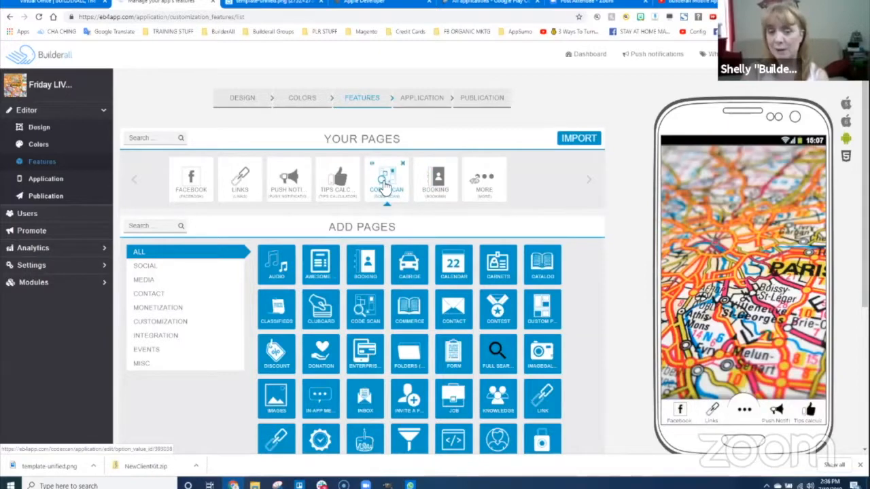
click(435, 194)
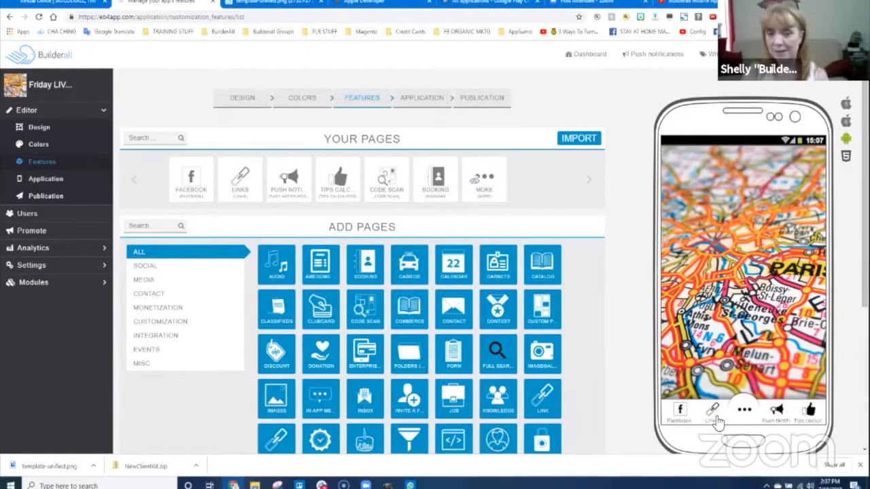
click(745, 413)
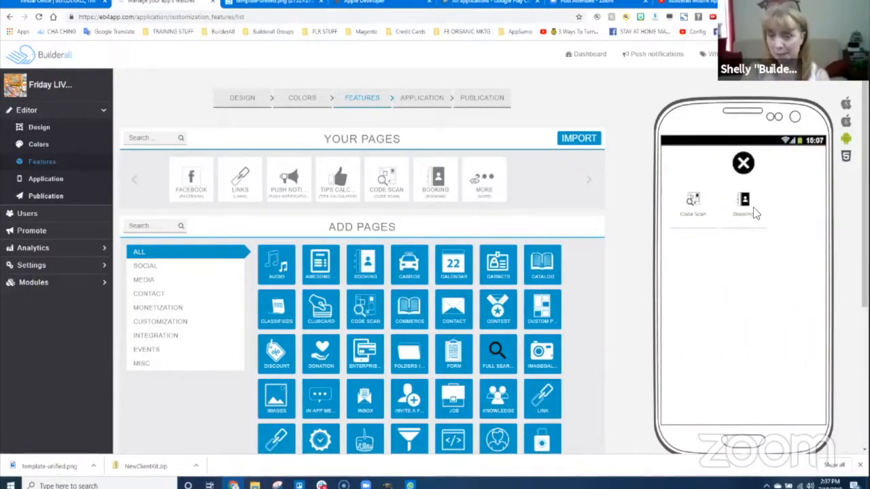
click(743, 162)
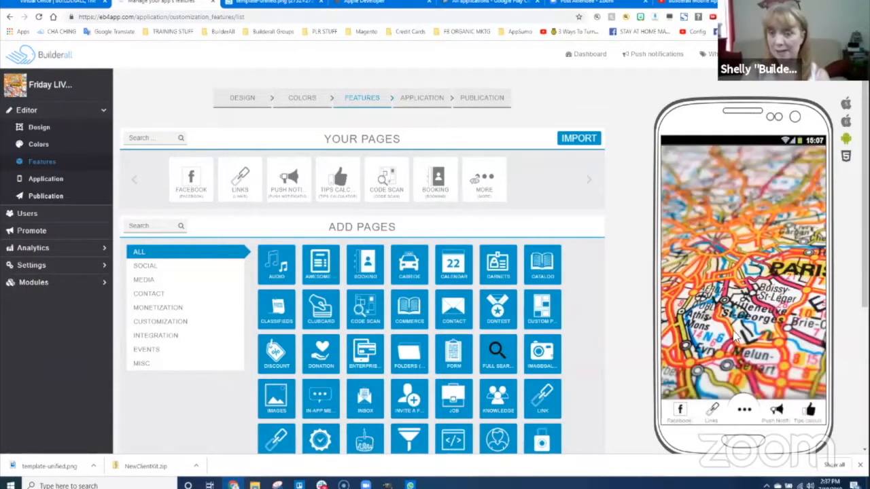
click(745, 412)
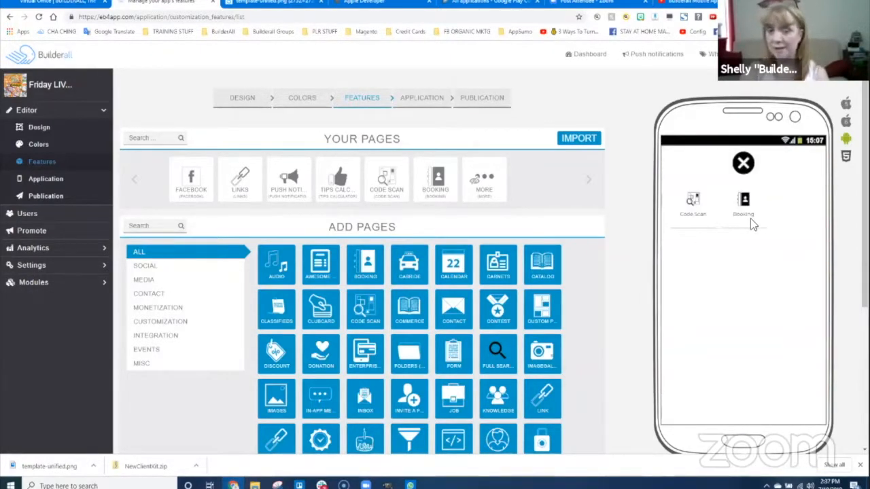
click(743, 162)
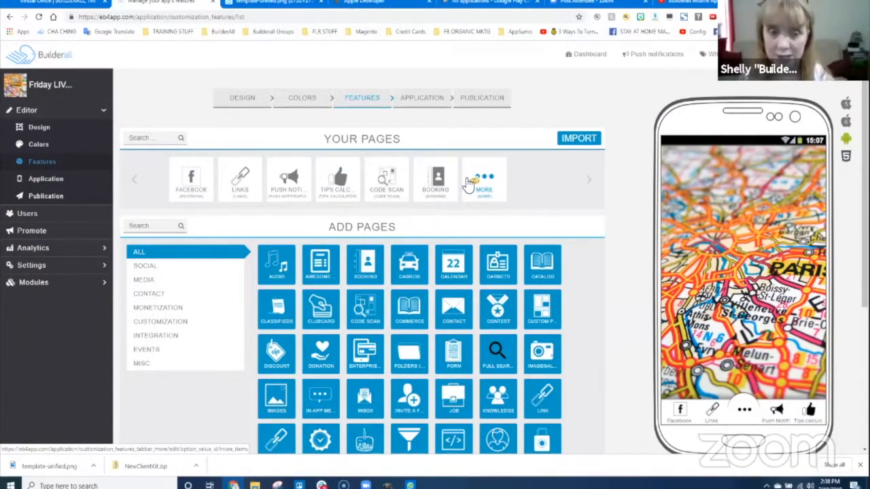
- Add the owner's name in front of 'Facebook' in the Facebook page's Page name
click(206, 187)
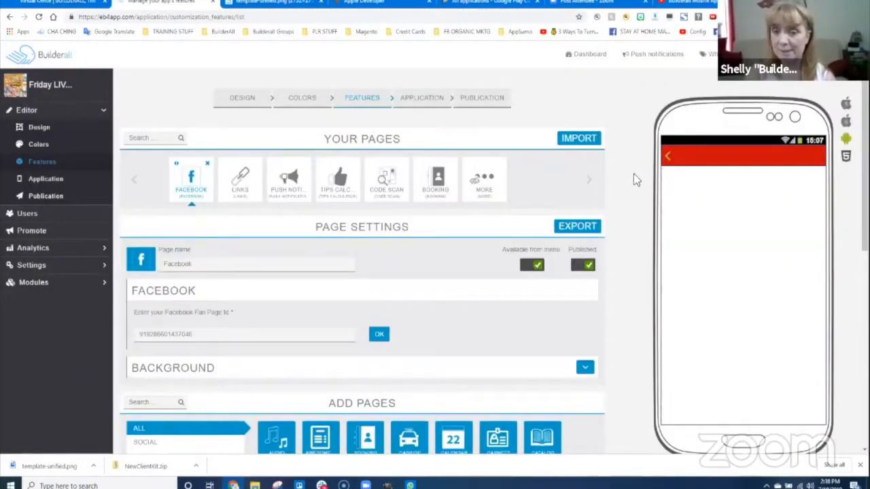
scroll(332, 334, down, 1)
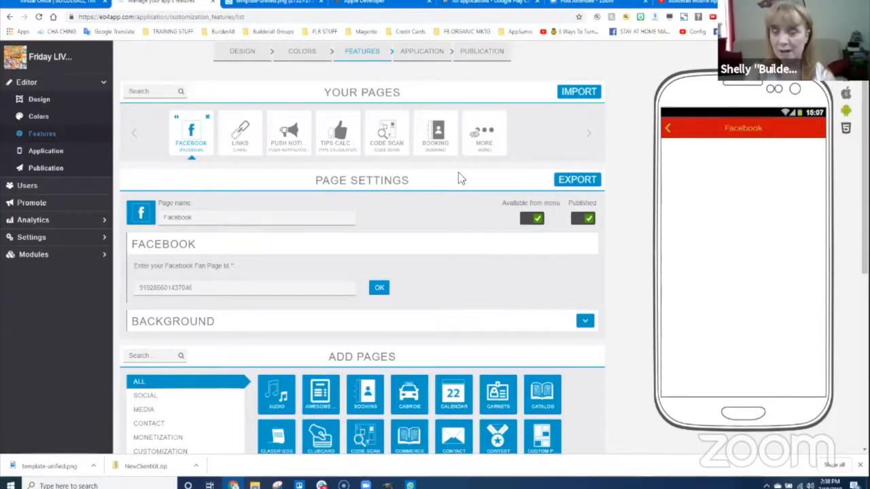
click(165, 217)
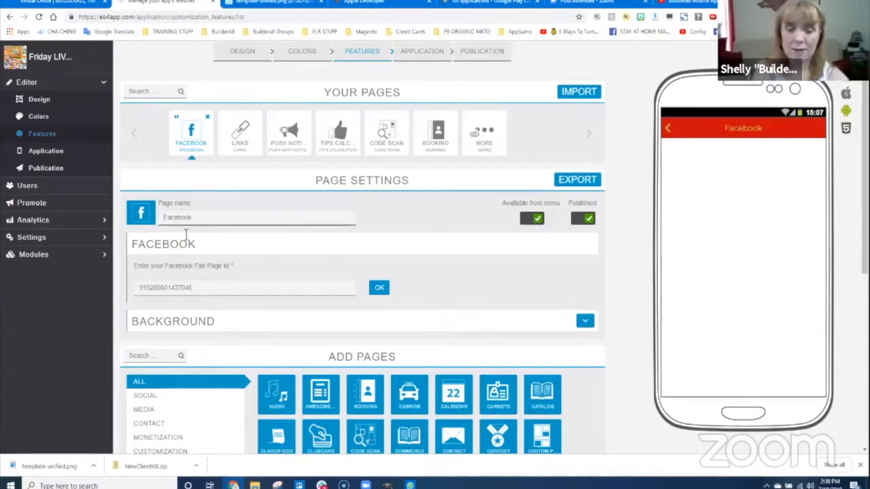
text(Shelly's)
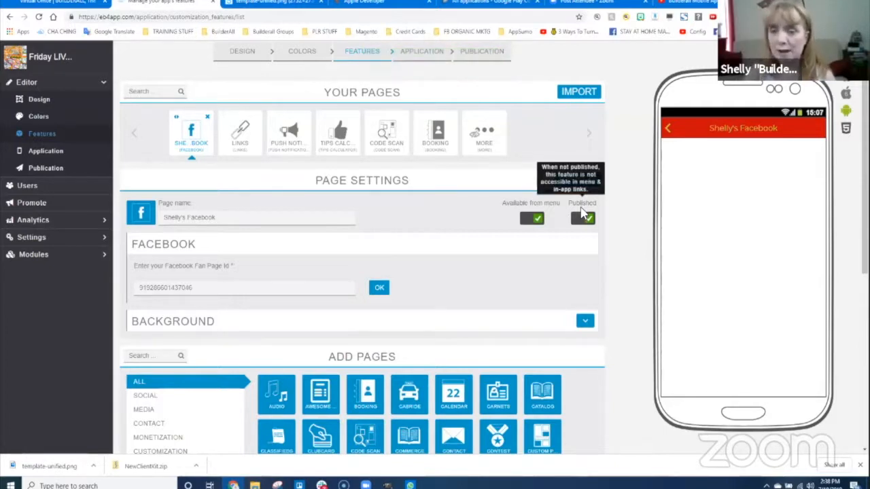
- Keep the Facebook page published, turn off Available from menu, and return the preview home
click(585, 216)
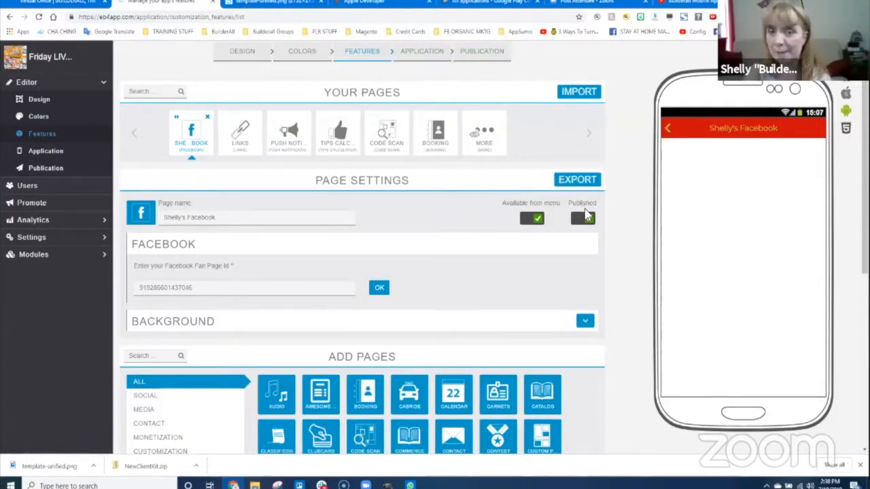
click(586, 217)
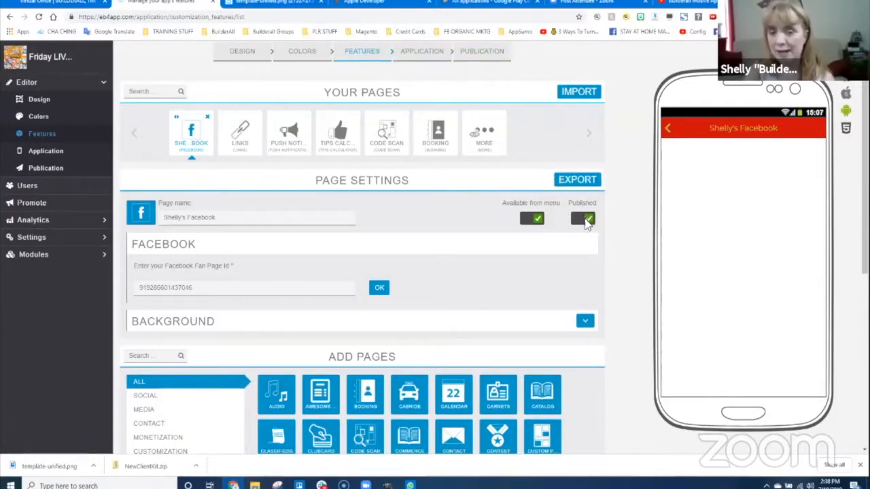
click(584, 219)
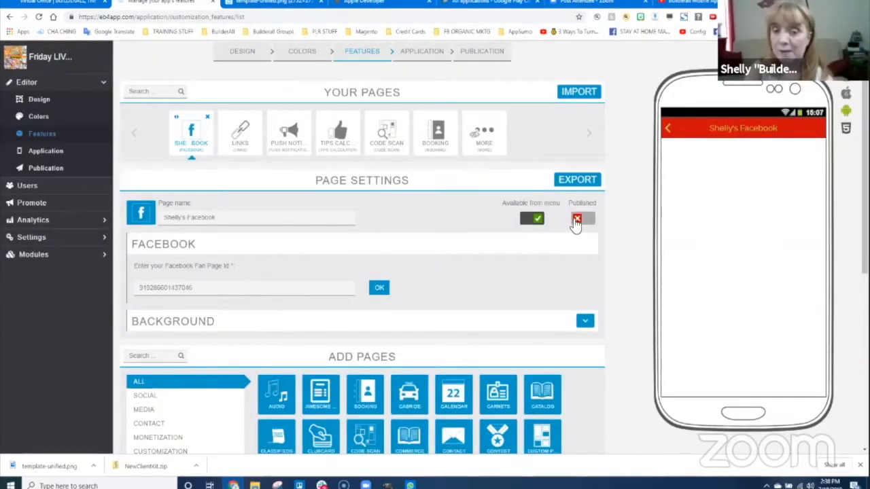
click(577, 220)
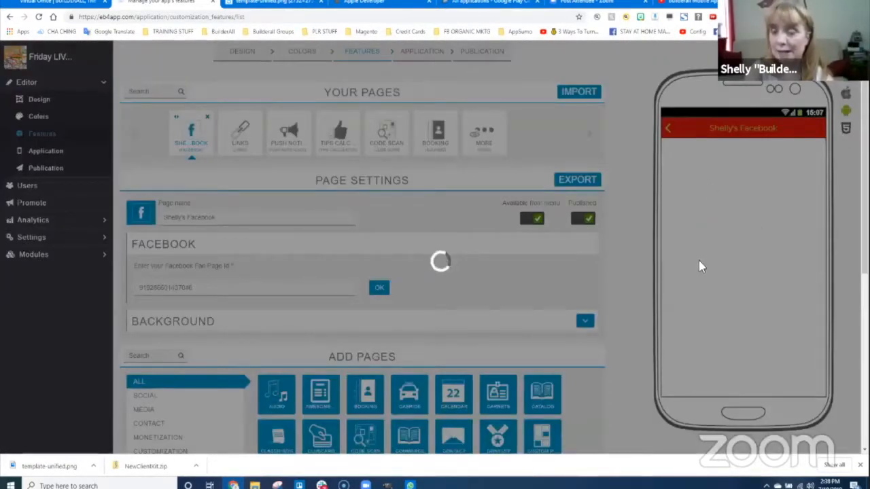
click(537, 218)
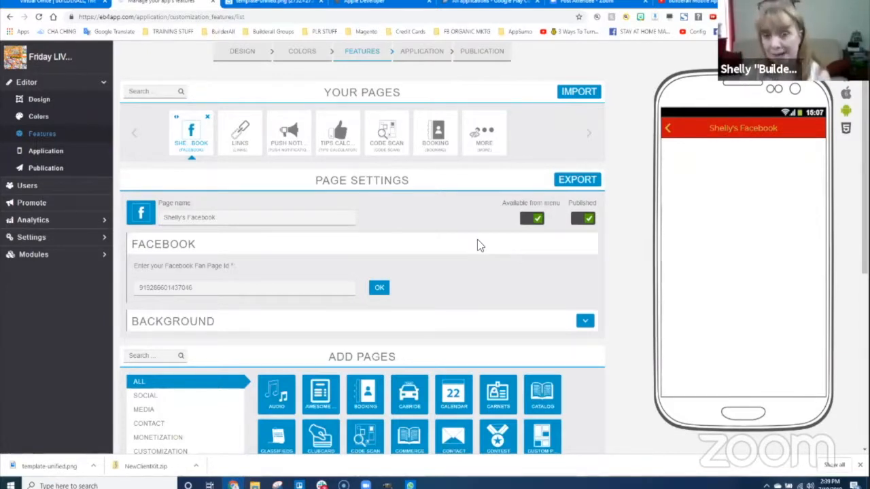
click(537, 220)
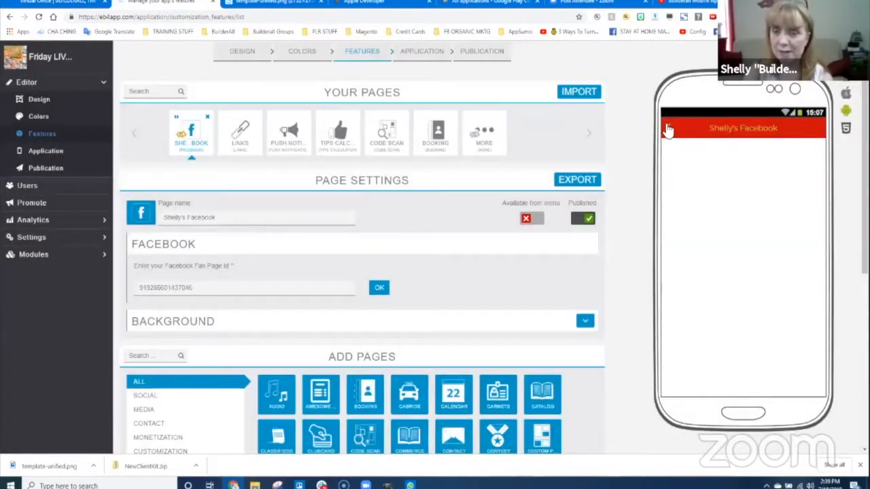
click(668, 129)
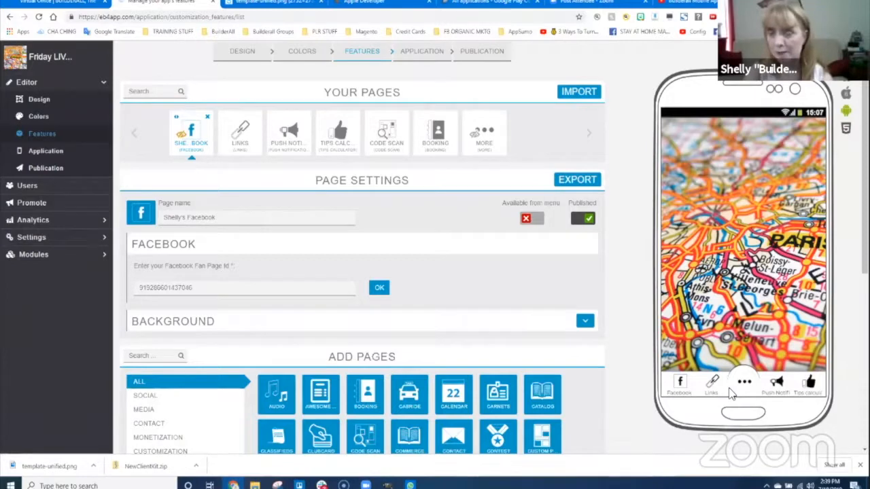
- Preview on iPhone, reload the features page, and reopen the renamed Facebook page under Your Pages
click(847, 89)
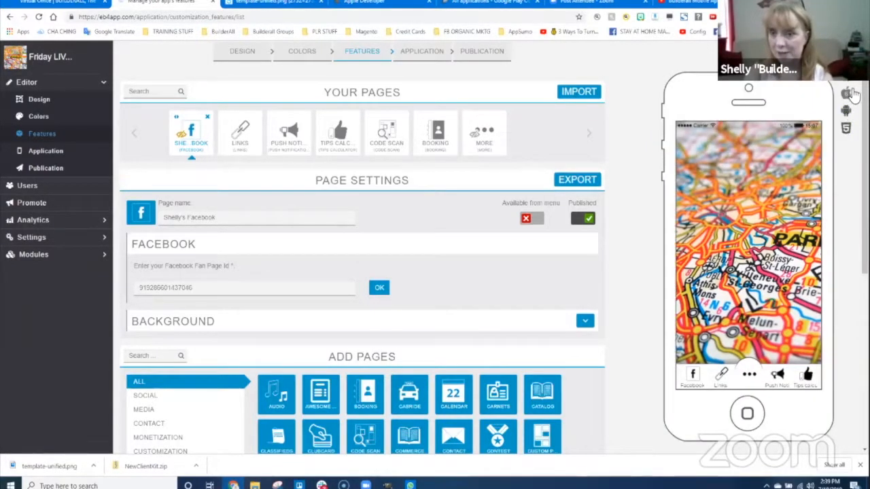
scroll(843, 207, down, 3)
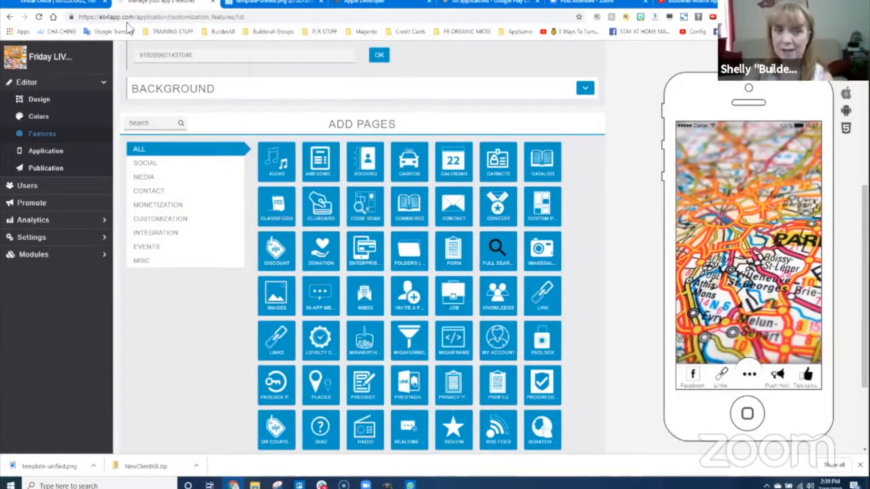
click(39, 17)
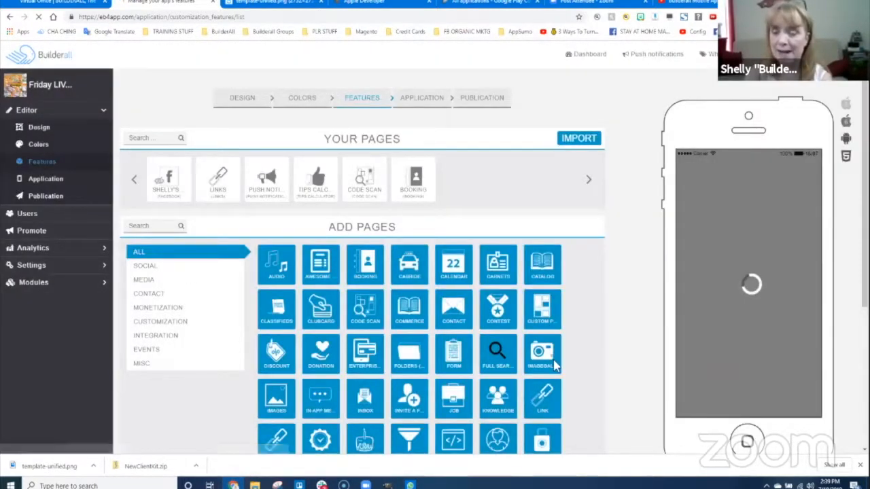
scroll(775, 311, down, 5)
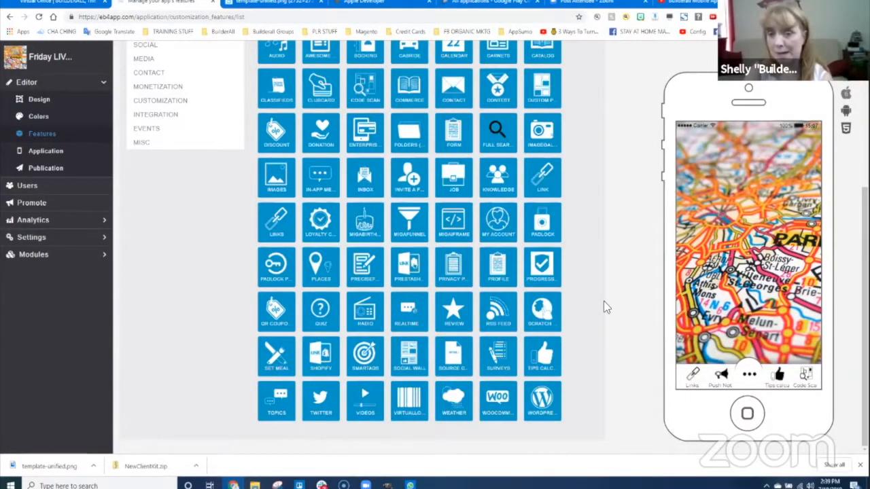
scroll(604, 272, up, 3)
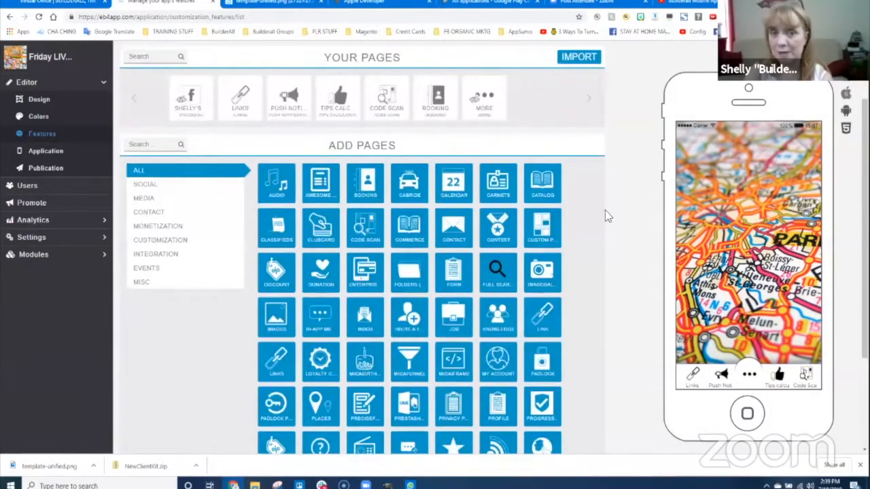
click(182, 105)
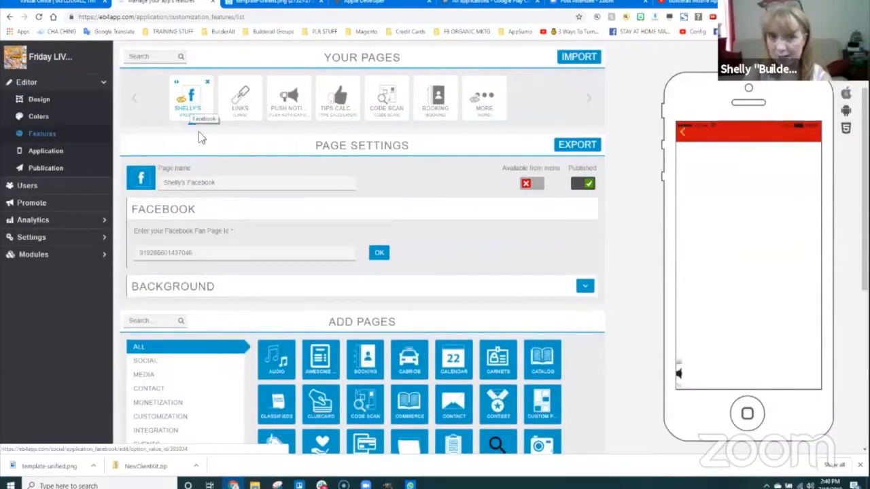
- Turn on 'Available from menu' for the Facebook page
click(530, 183)
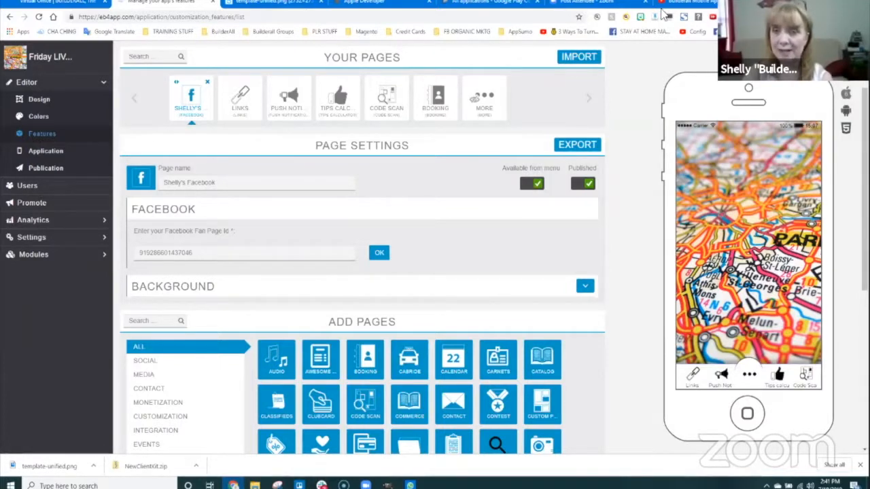
- Search Google for 'find fanpage id' in a new tab
key(ctrl+t)
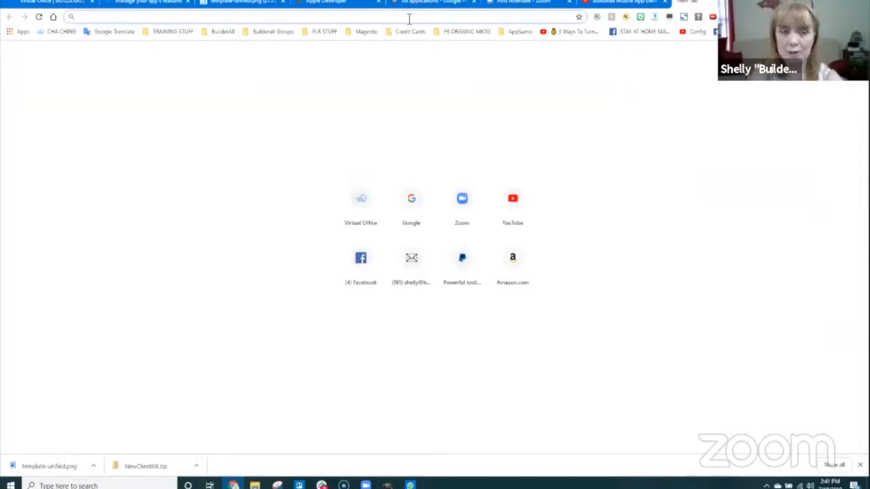
text(google.com)
key(Return)
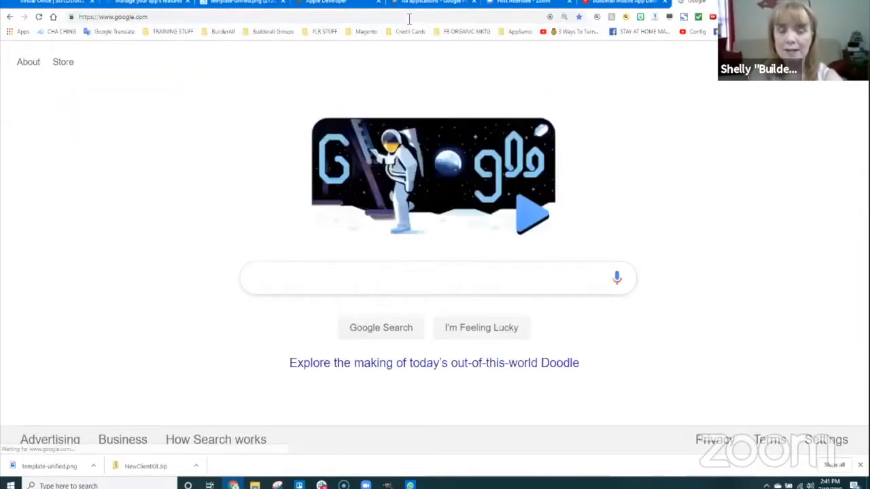
text(find f)
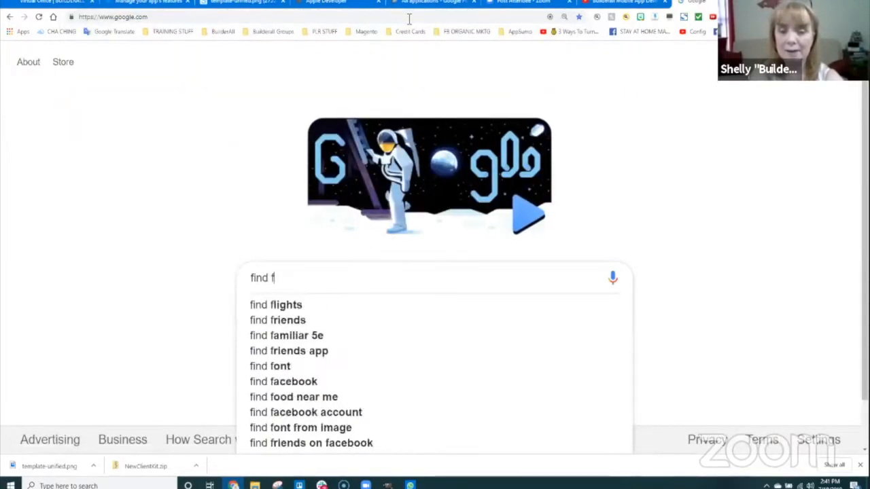
text(anpage id)
key(Return)
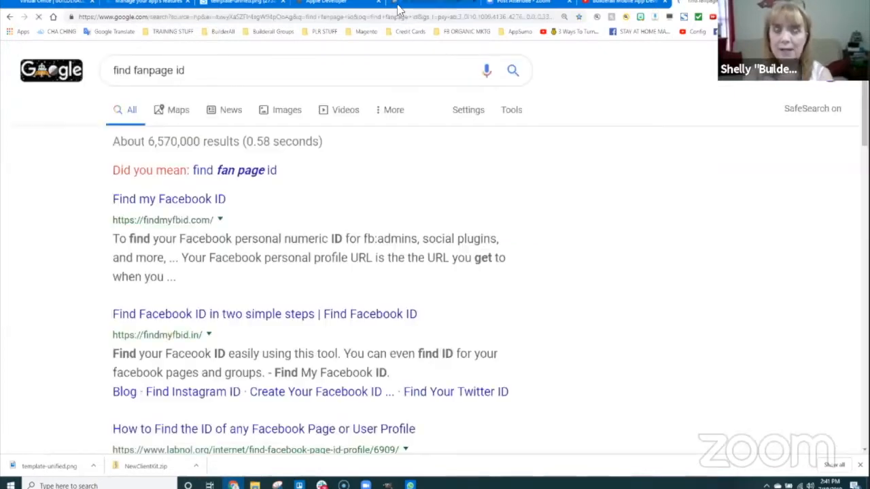
- Look up the Facebook profile URL on findmyfbid.com and copy its numeric ID
click(165, 204)
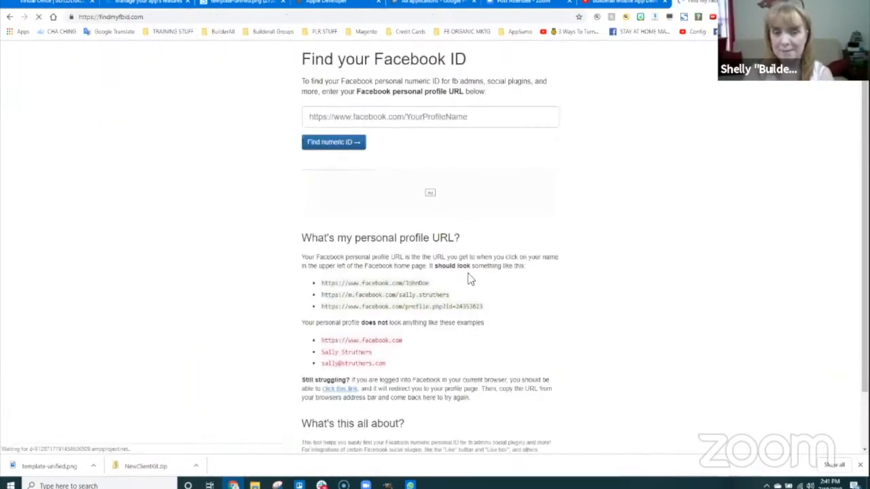
click(441, 117)
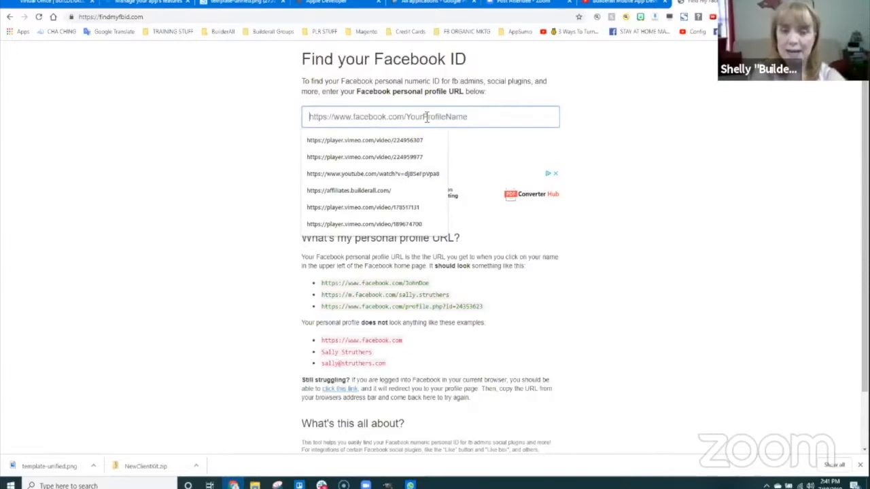
text(https://facebo)
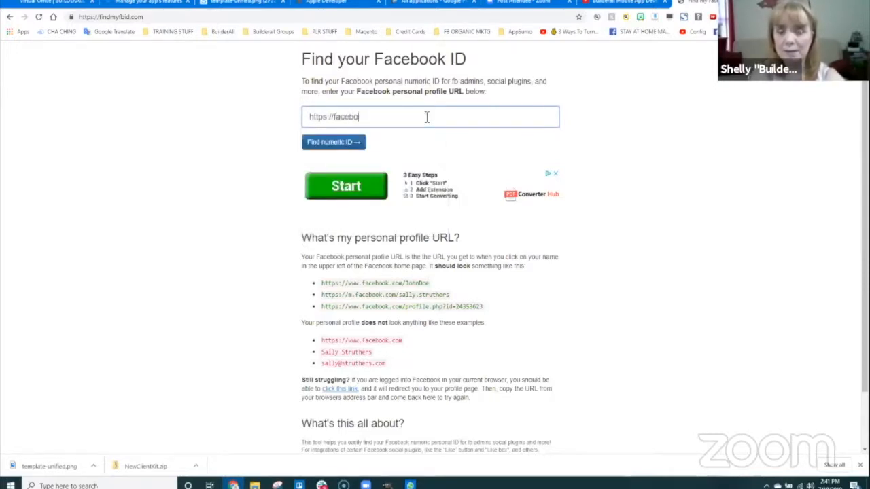
text(ok.com)
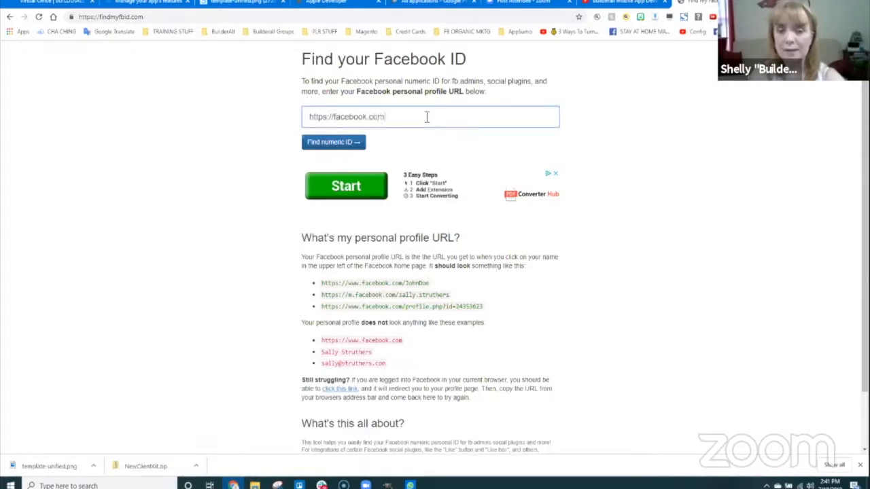
text(/skydivingdiva)
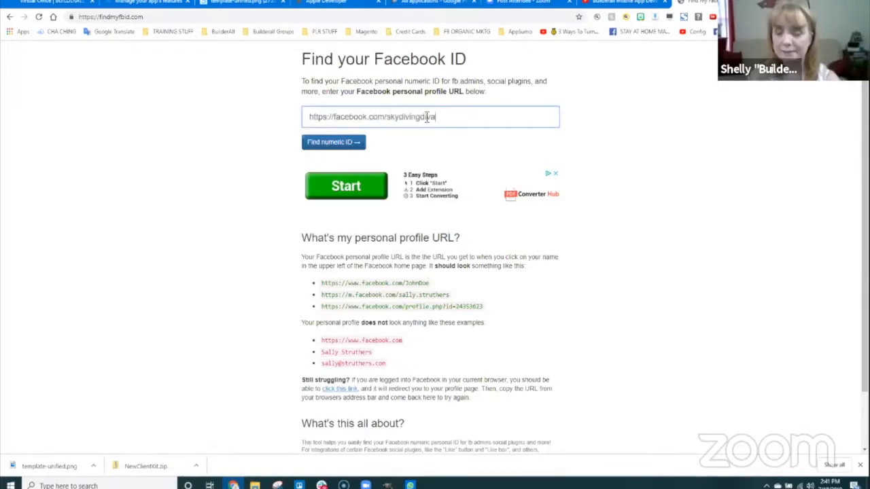
click(334, 142)
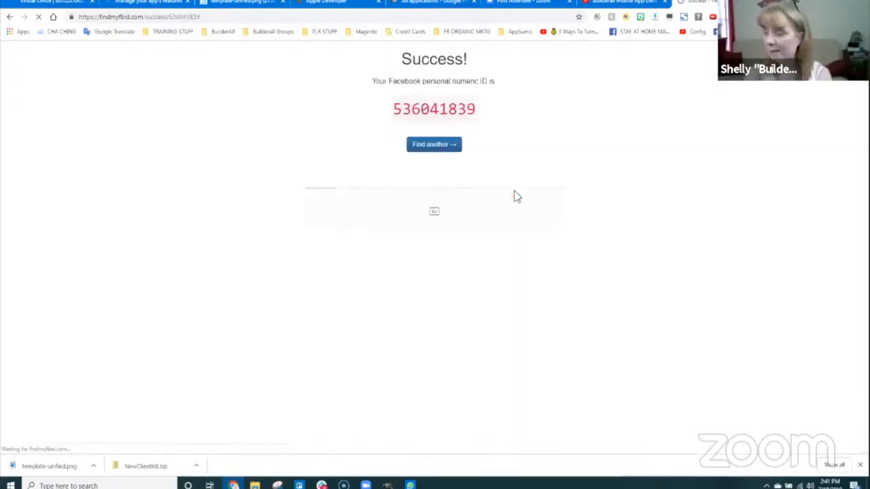
drag(478, 109, 392, 113)
key(ctrl+c)
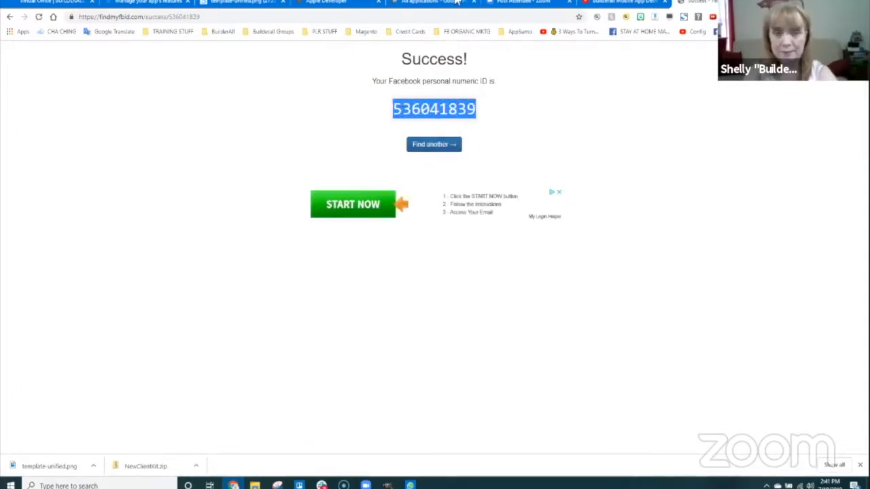
click(136, 3)
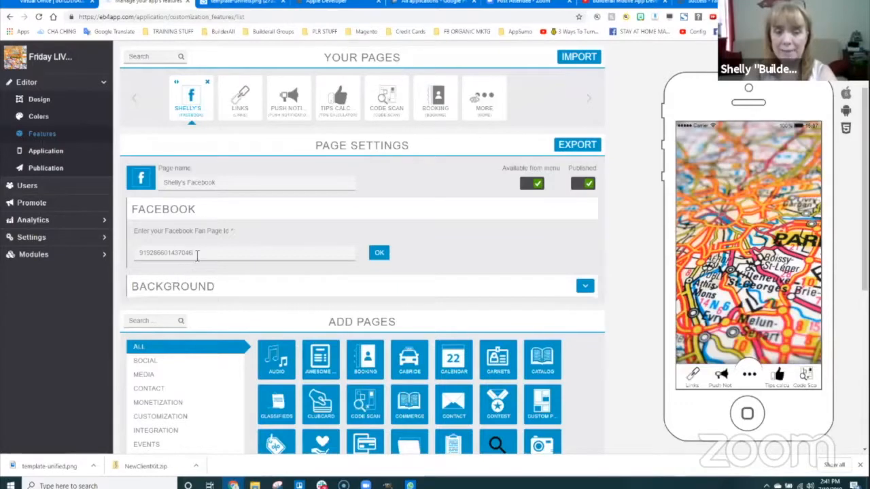
- Replace the Fan Page ID with the copied numeric ID, reload, and open the Facebook tab in the preview
drag(196, 254, 136, 251)
key(ctrl+v)
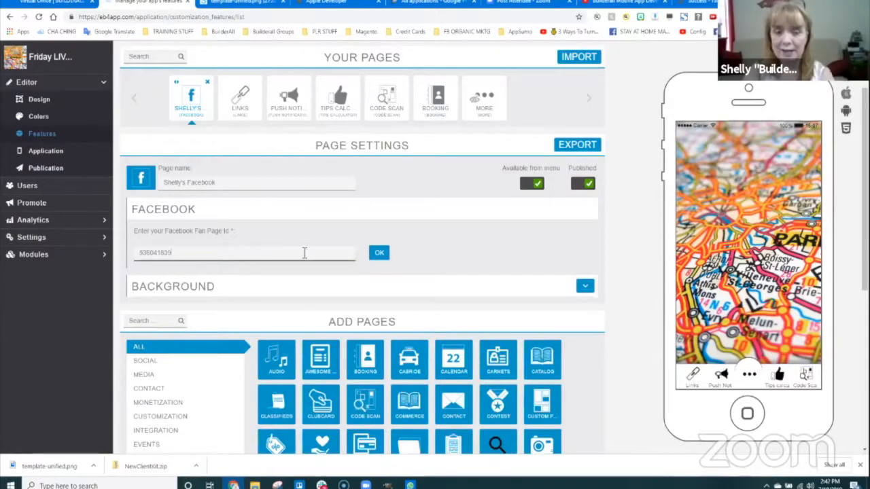
click(375, 254)
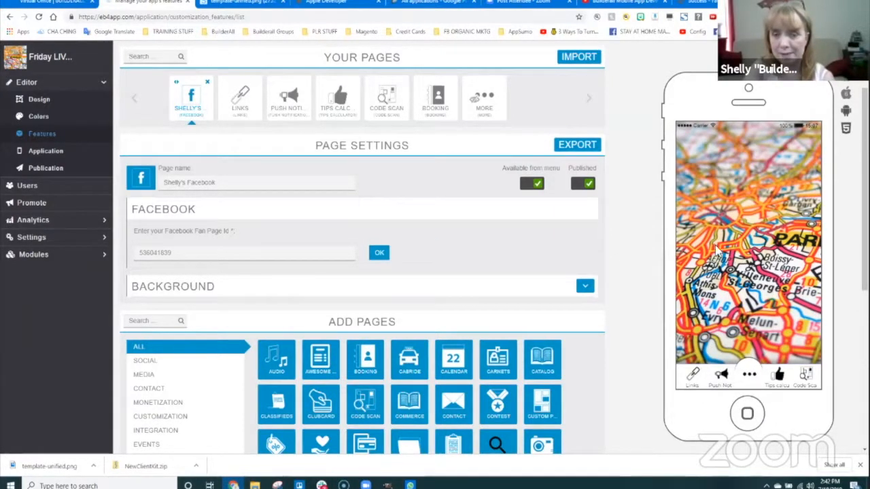
click(39, 17)
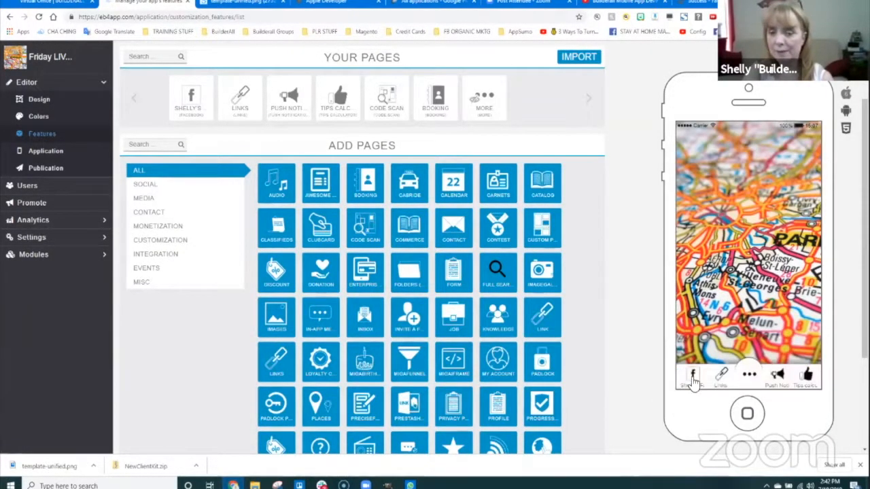
click(693, 381)
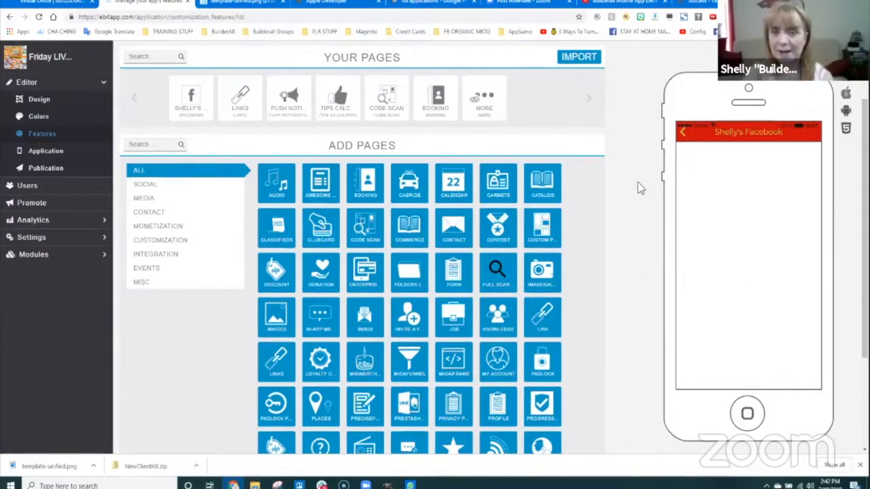
- Find the Biz Tech Mastery page on Facebook and copy its web address
click(697, 2)
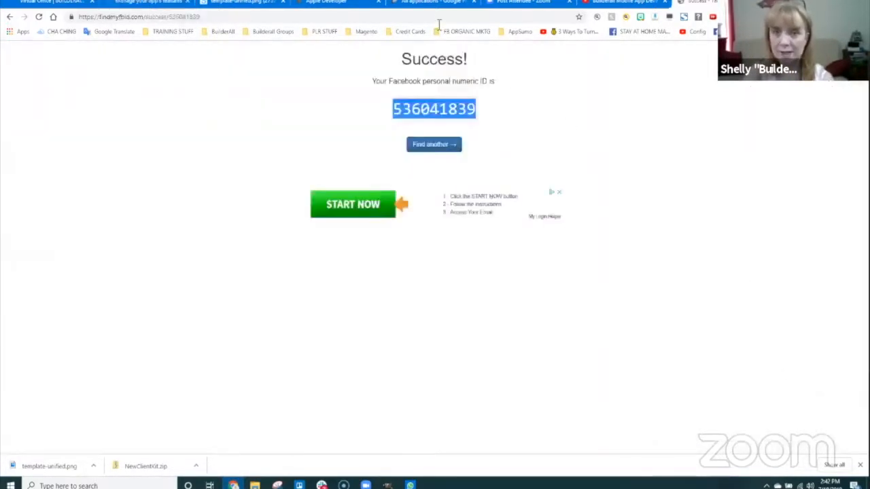
key(ctrl+t)
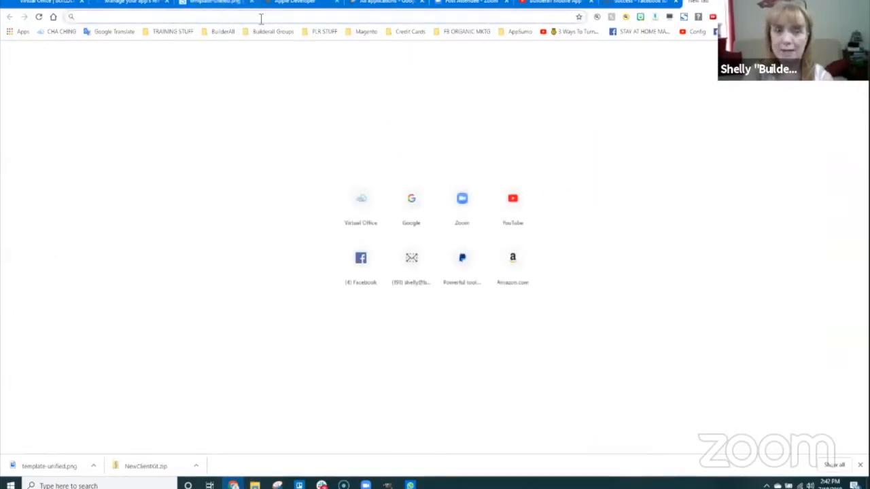
text(facebook.com)
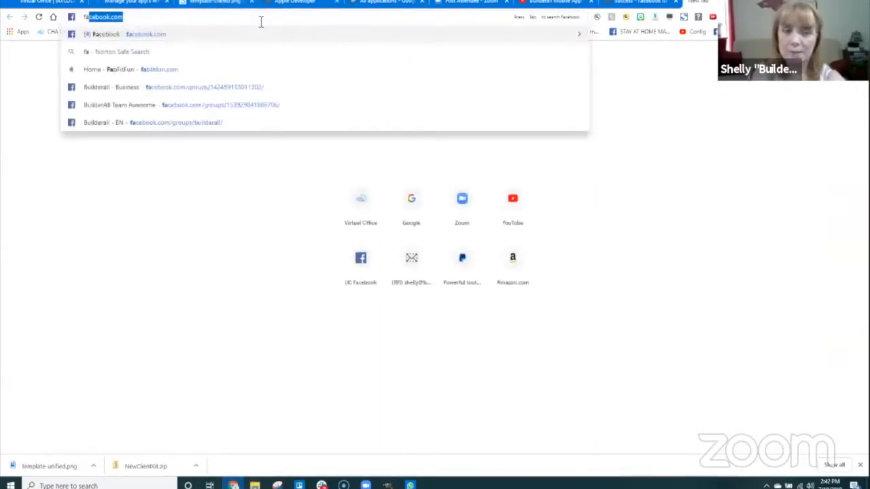
key(Return)
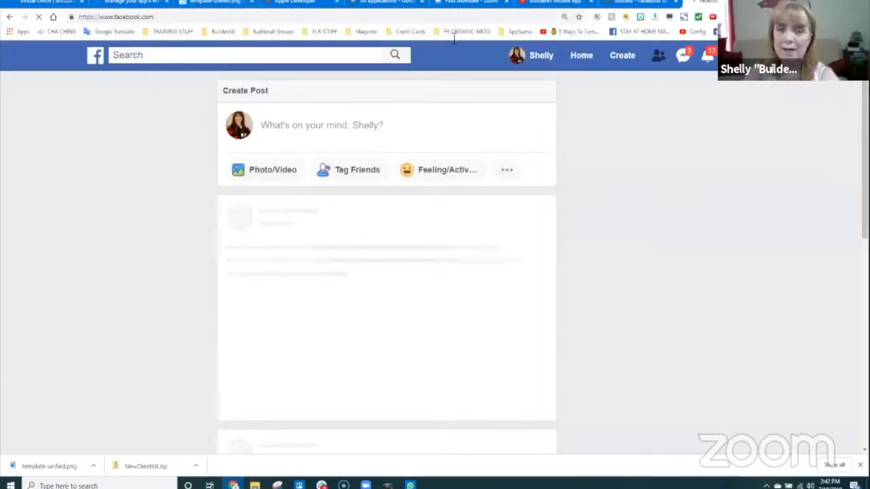
click(335, 56)
text(biz)
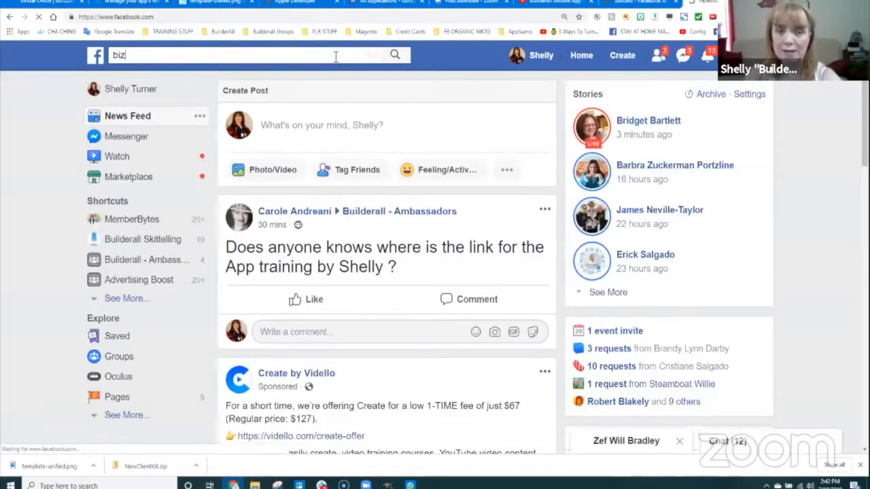
click(159, 76)
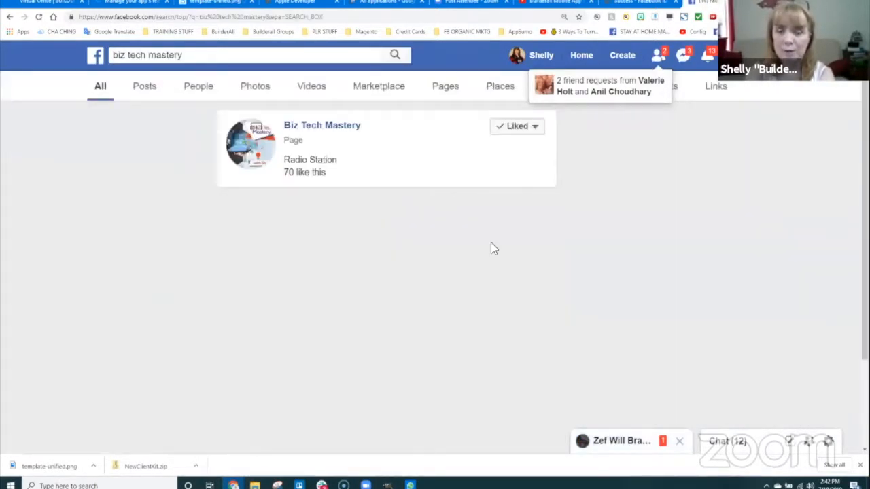
click(359, 128)
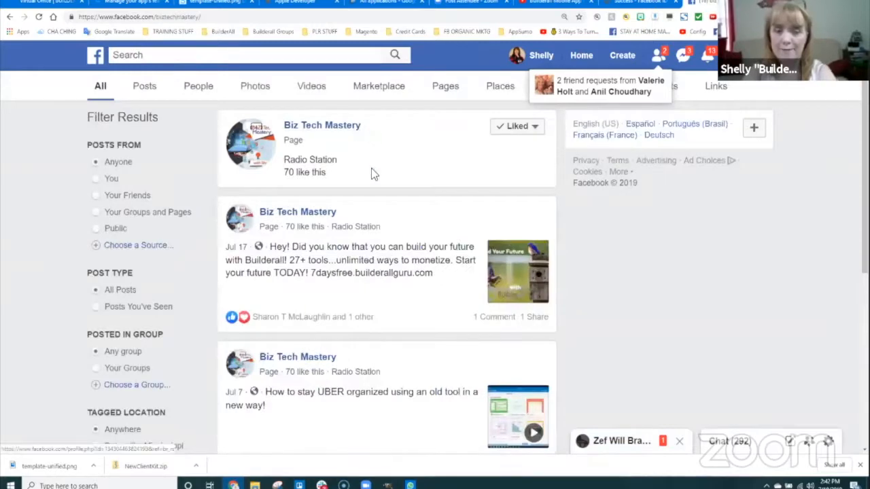
click(215, 15)
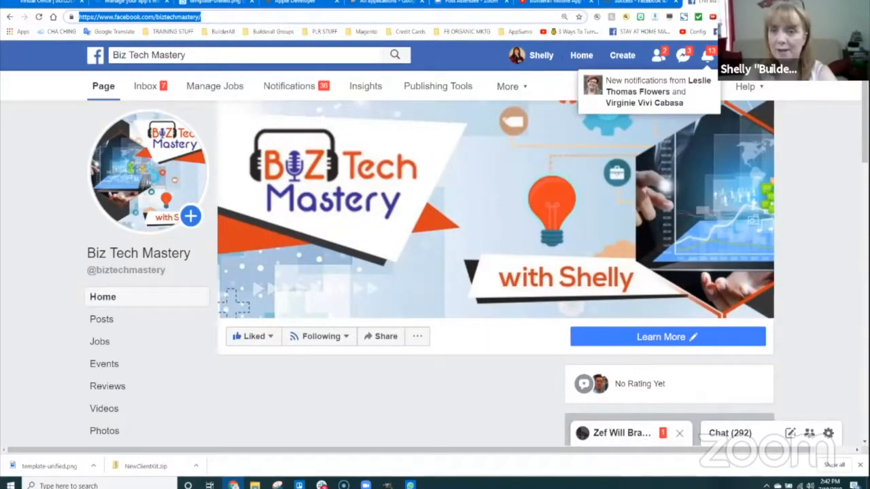
- Look up the Biz Tech Mastery page's numeric ID on findmyfbid.com and copy it
click(637, 2)
click(450, 139)
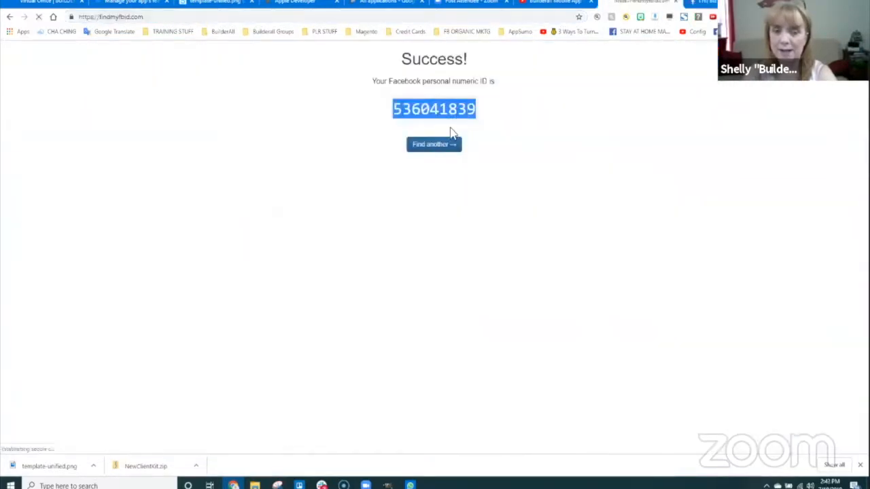
click(470, 117)
key(ctrl+v)
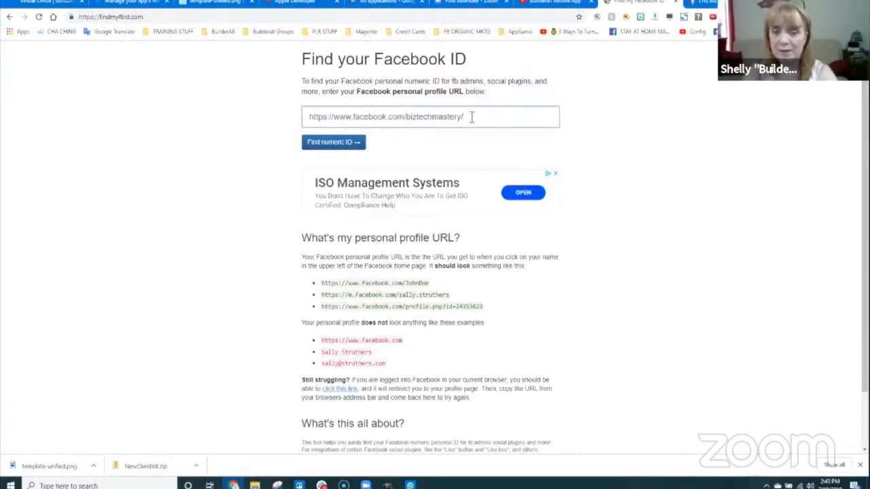
key(Return)
drag(504, 113, 370, 103)
key(ctrl+c)
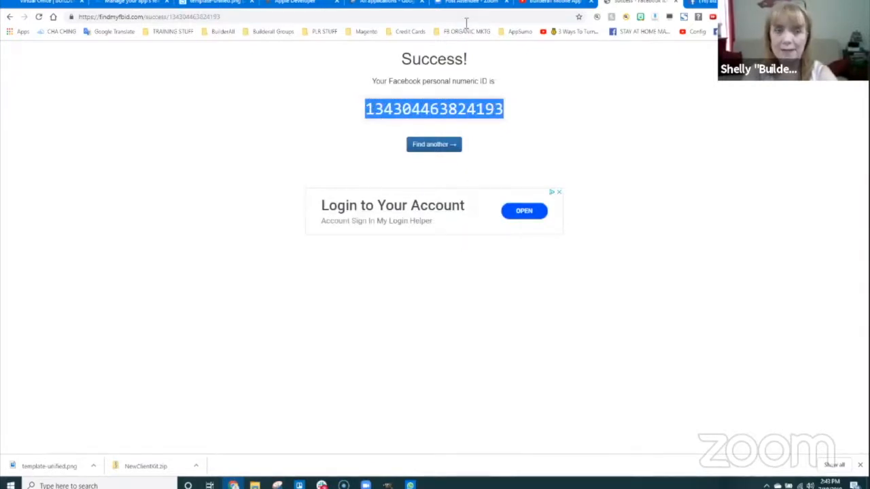
click(131, 2)
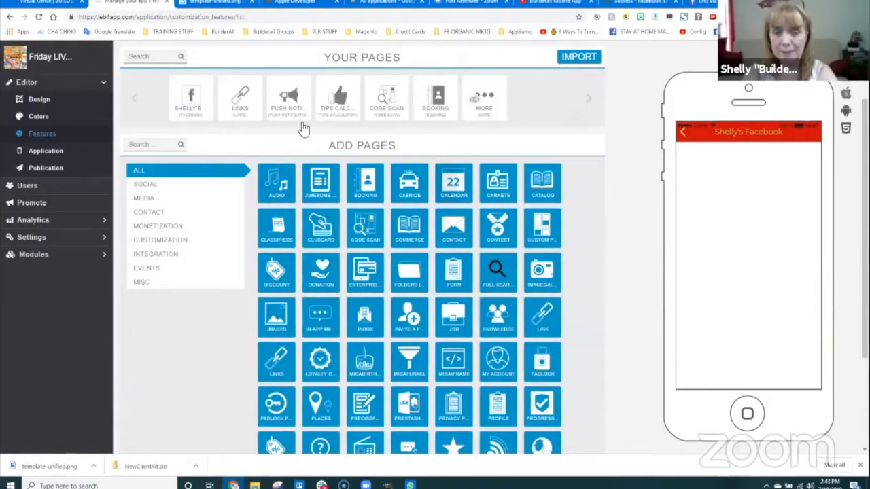
- Replace the Facebook page's Fan Page Id with the newly found numeric ID
click(194, 100)
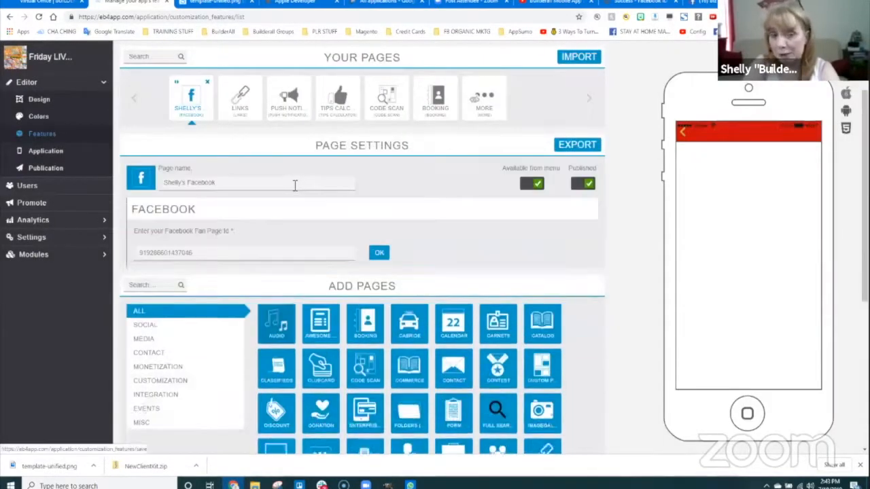
drag(210, 249, 107, 258)
key(ctrl+v)
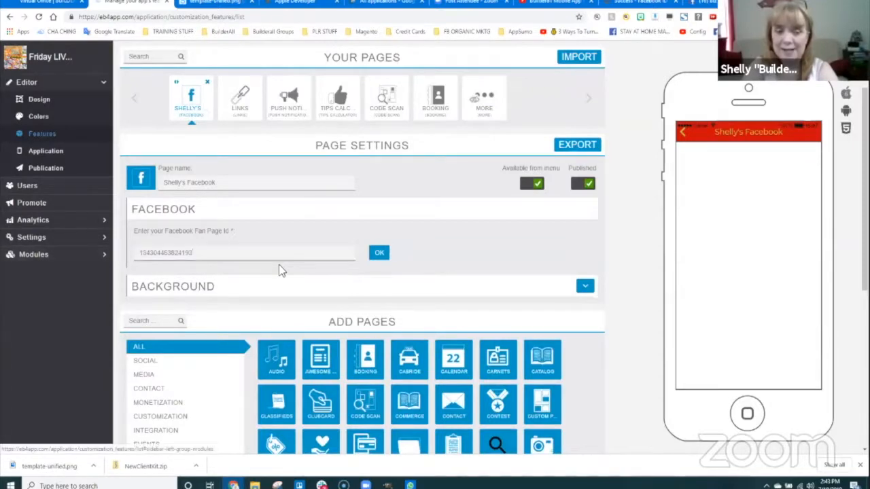
click(379, 253)
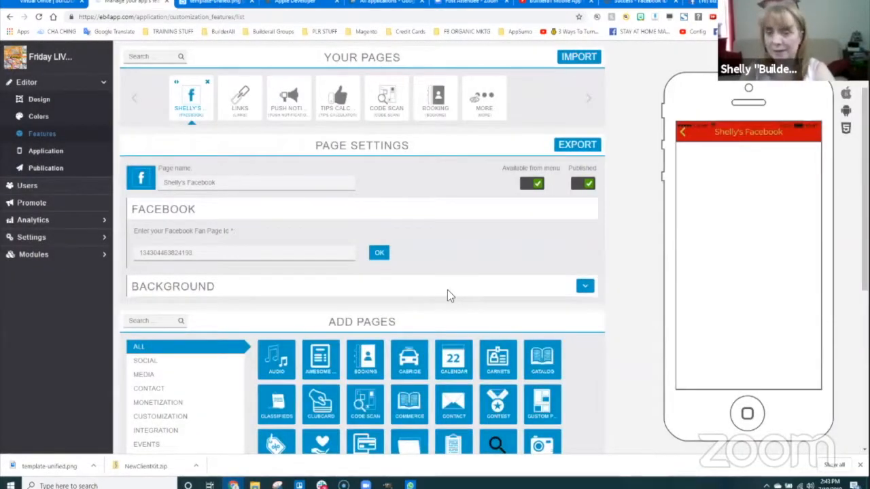
- Save the Facebook page settings and reload the builder
click(585, 287)
scroll(248, 348, down, 1)
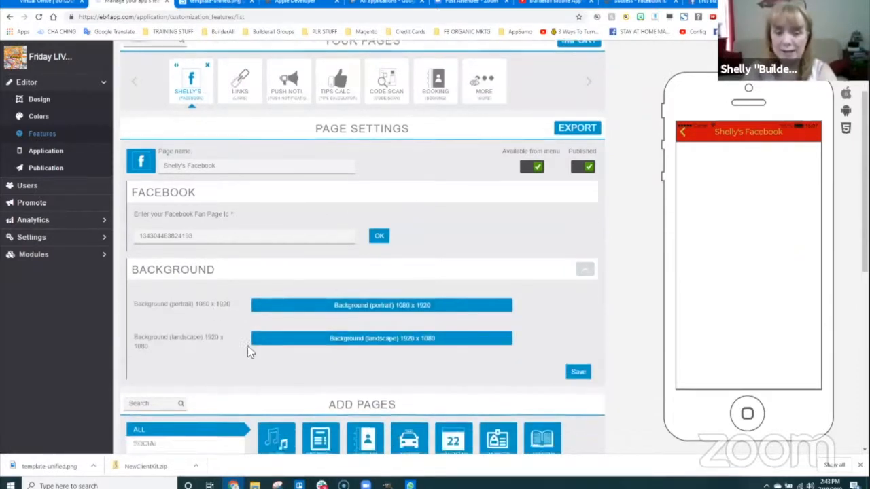
scroll(249, 352, down, 1)
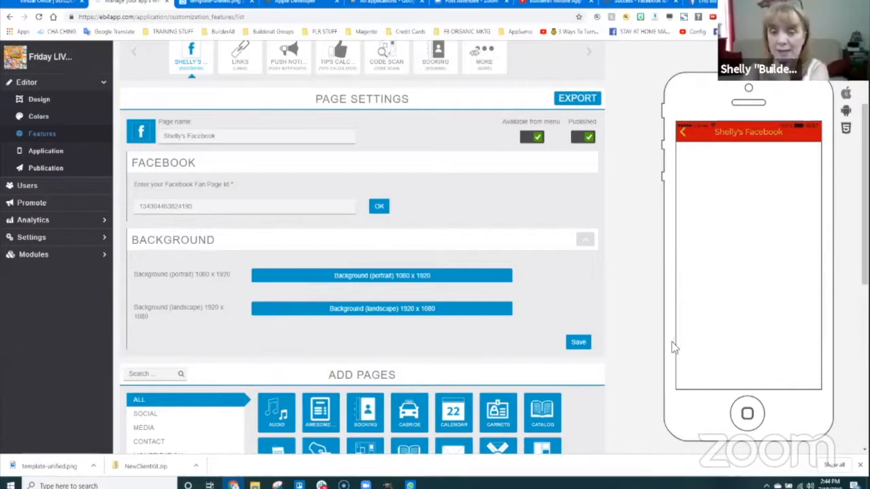
click(578, 343)
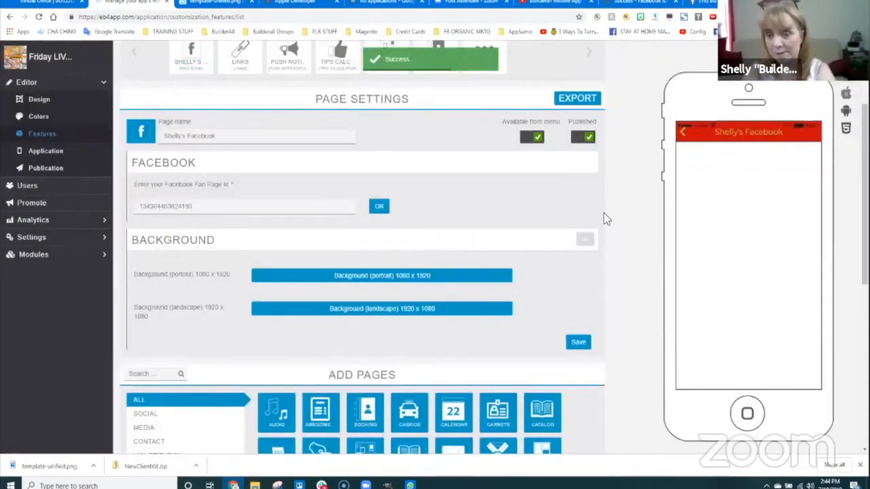
click(39, 17)
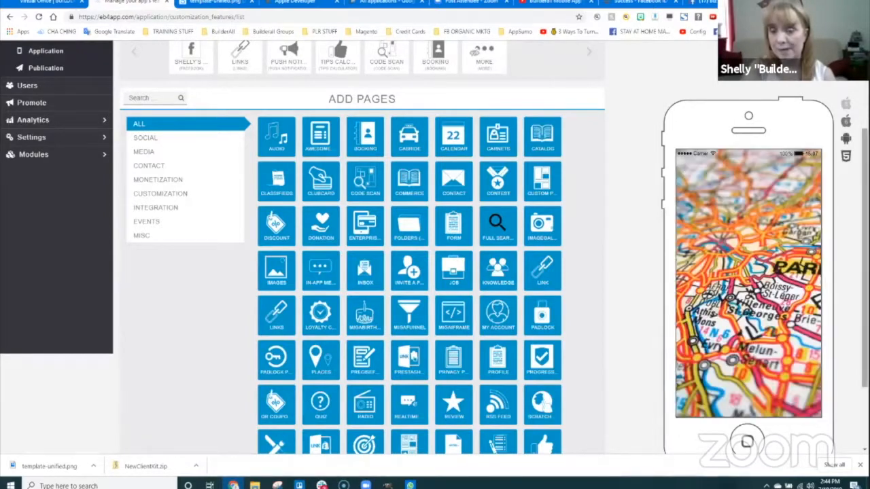
- Preview the Facebook page in the phone mockup, then open the Links page settings
scroll(694, 367, down, 2)
click(692, 379)
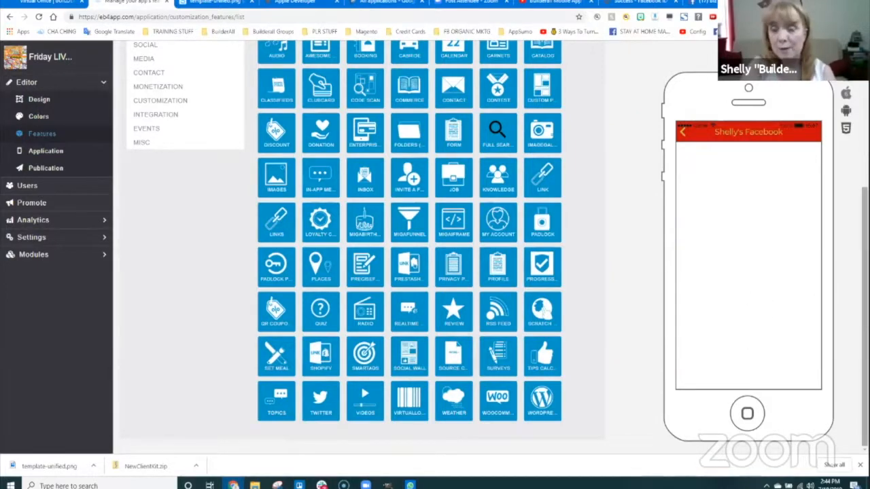
scroll(629, 190, up, 4)
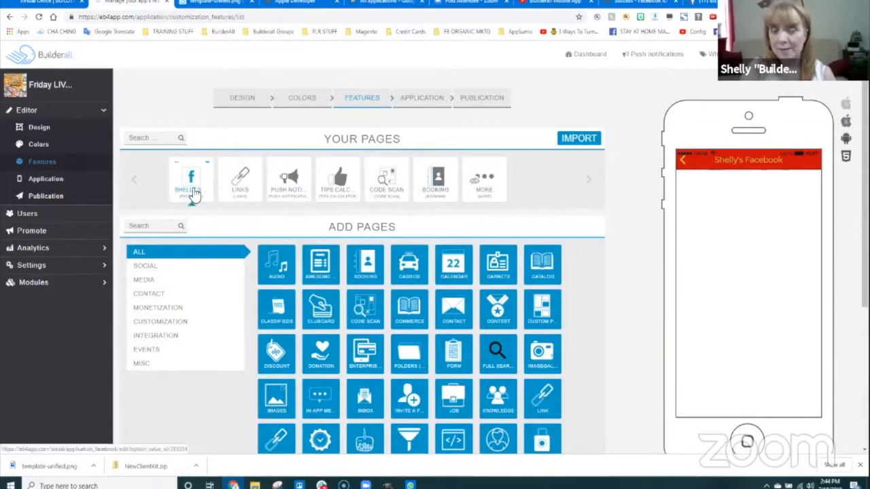
click(243, 180)
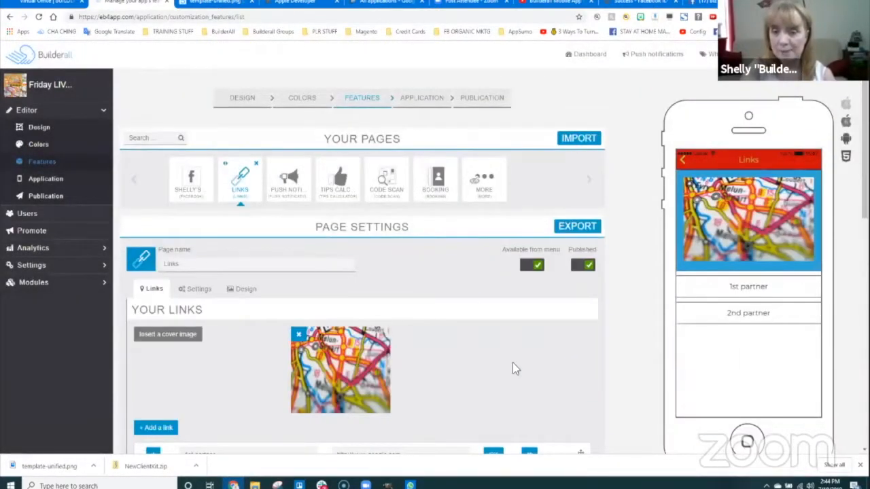
- Rename the links to 'Affiliate Marketing Boot Camp' and 'ChatBot Training Boot Camp' and save both
scroll(163, 286, down, 2)
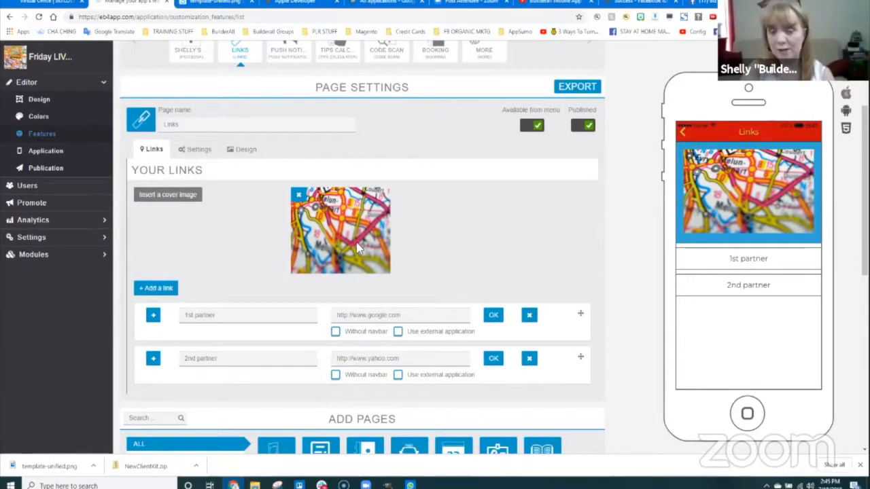
scroll(448, 246, down, 2)
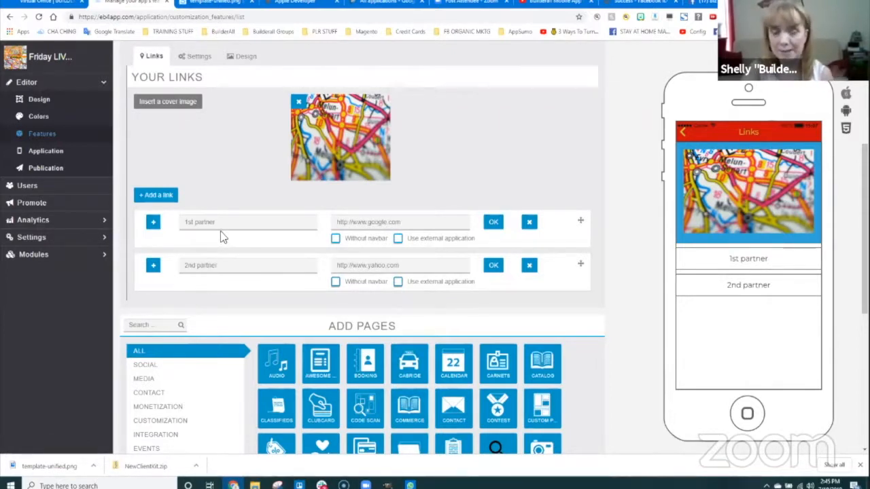
drag(225, 225, 154, 218)
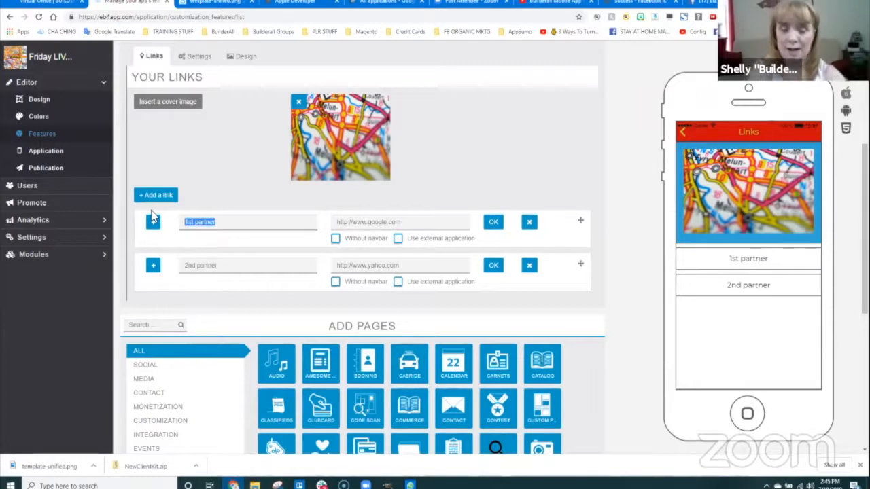
text(Affiliate Marketin)
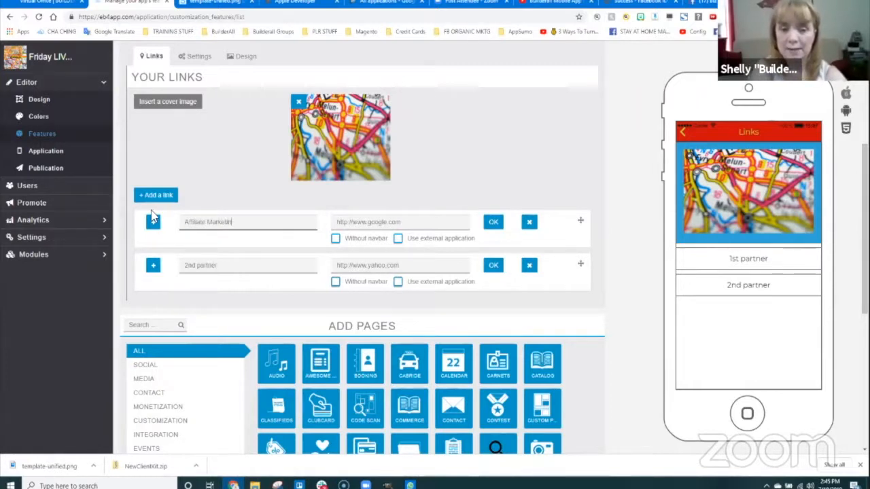
text(g Boo)
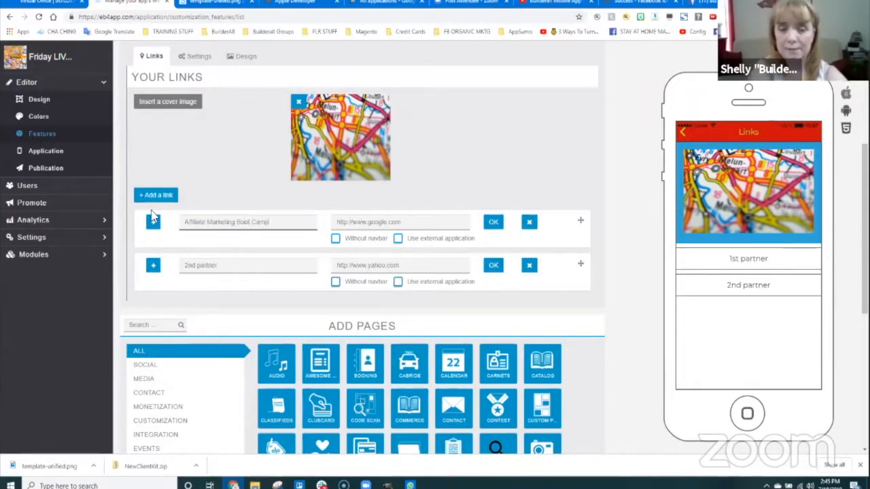
text(t Camp)
key(Tab)
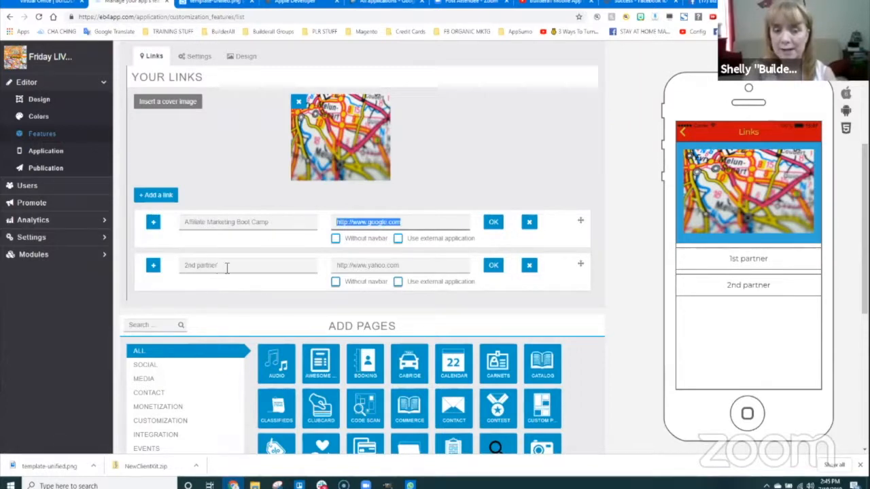
drag(219, 267, 148, 277)
text(Cli)
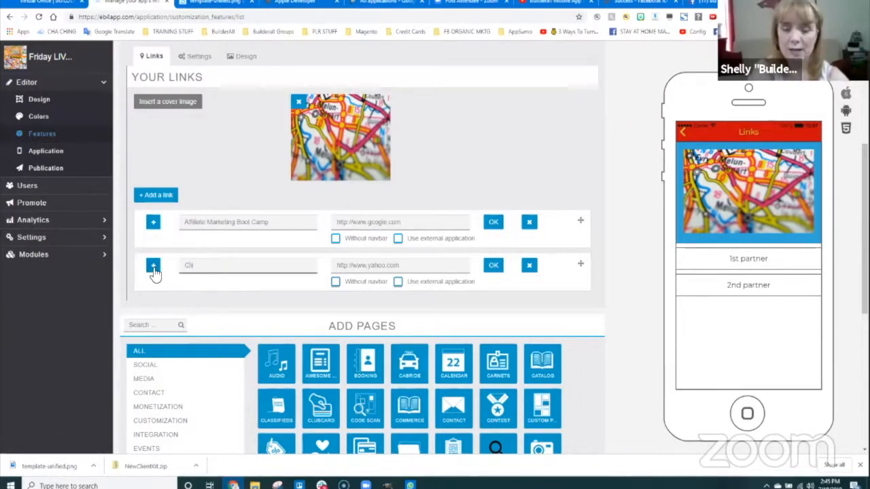
text(tBot T)
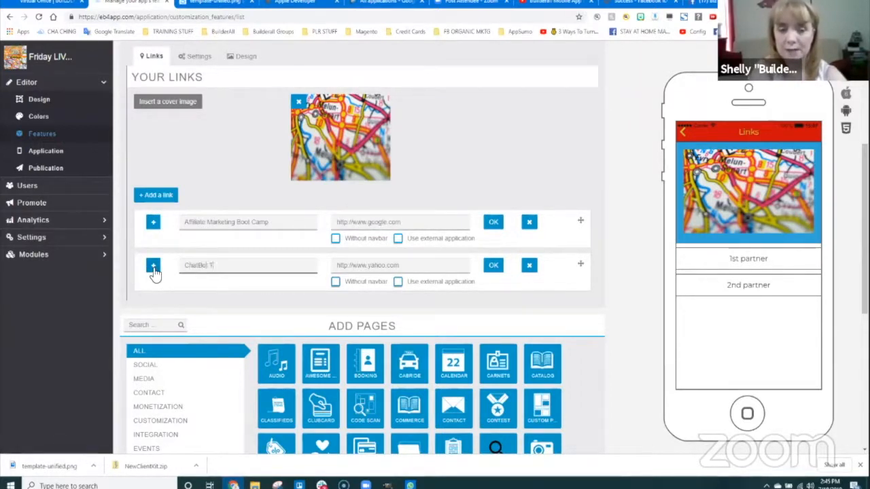
text(raining Boot Camp)
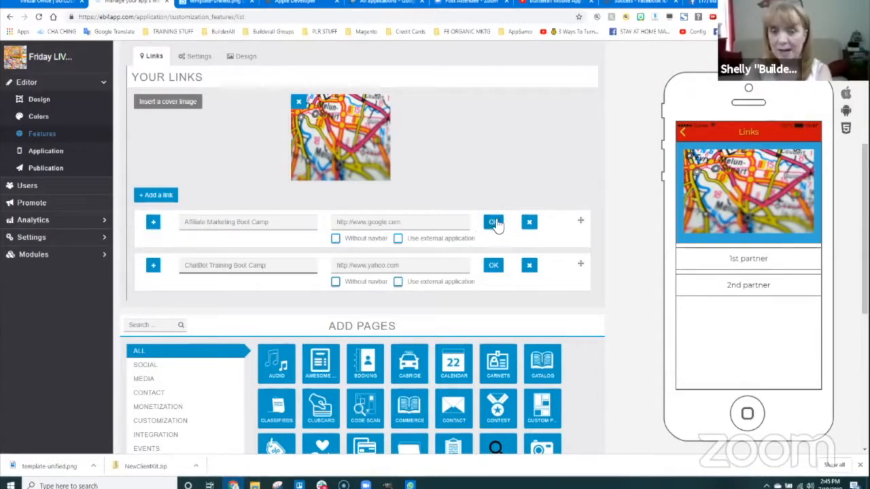
click(494, 265)
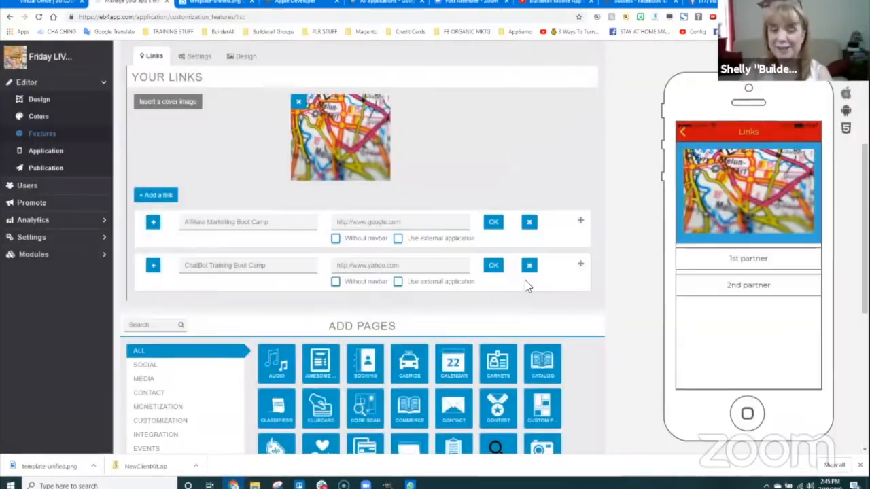
click(494, 265)
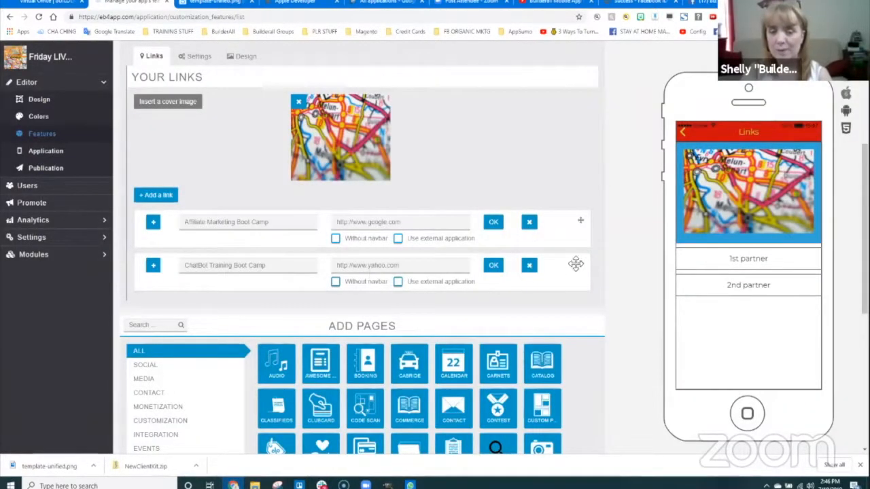
- Move the ChatBot link above the Affiliate link and set the Links page design to Card
drag(580, 263, 582, 213)
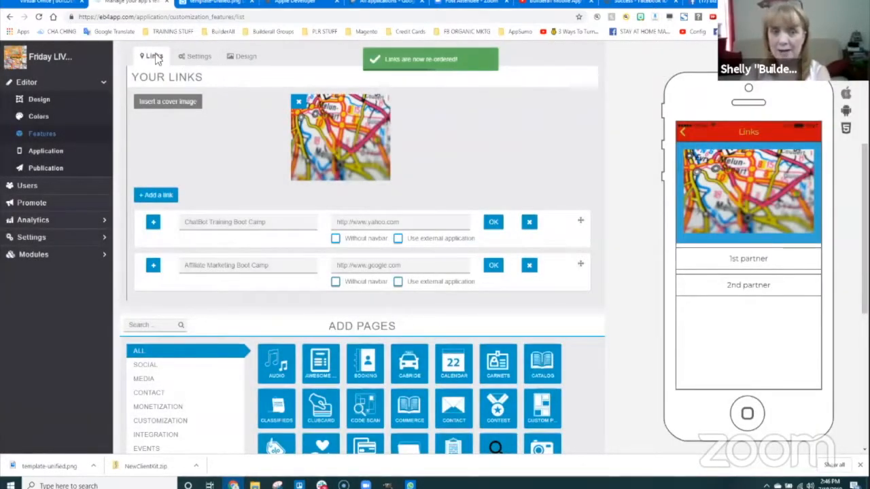
click(198, 57)
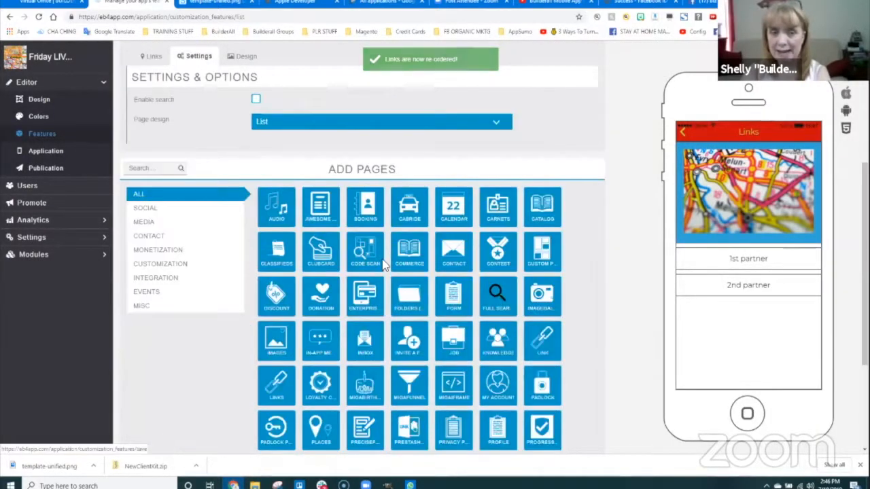
scroll(184, 218, up, 2)
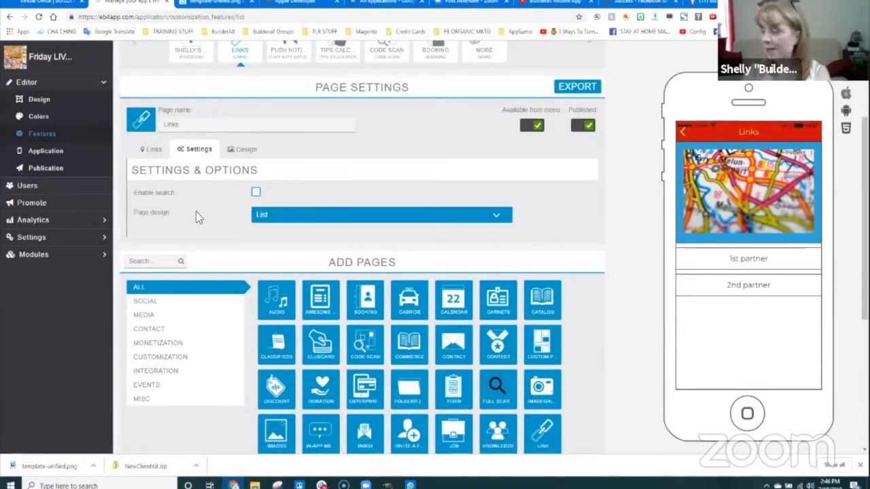
click(338, 214)
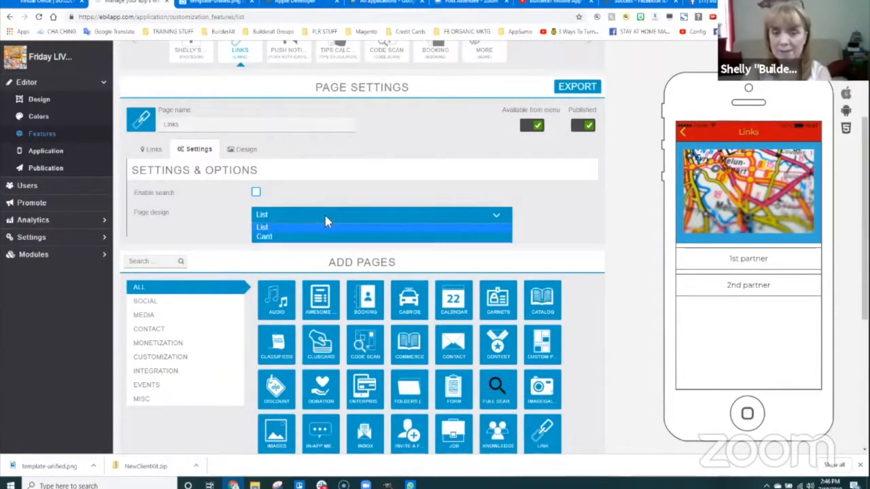
click(264, 235)
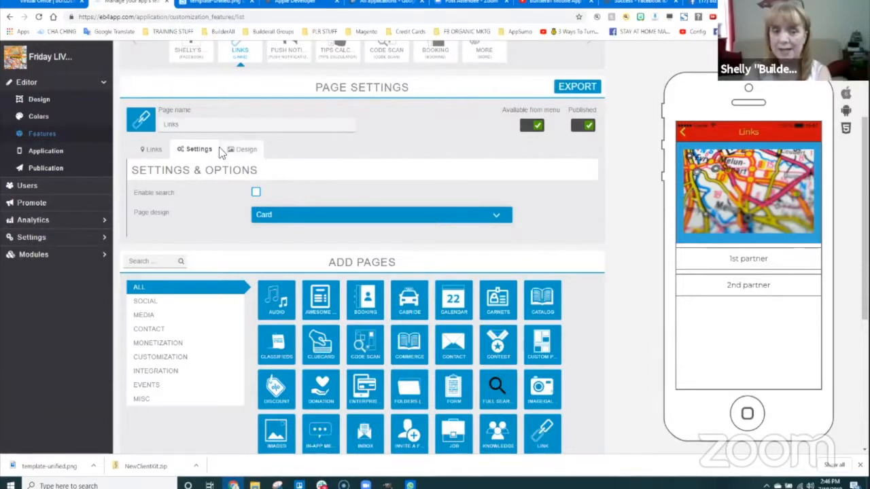
click(246, 149)
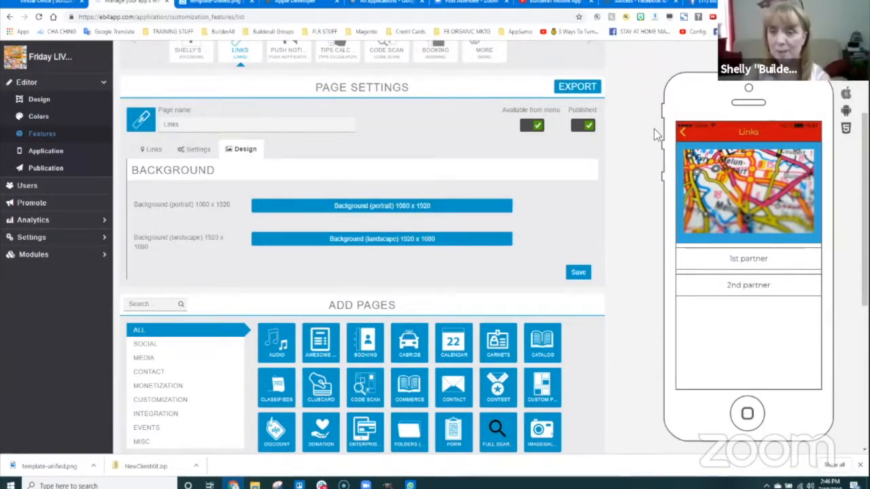
- Rename the Links page to 'Important Builderall Links' and save the page settings
double_click(199, 127)
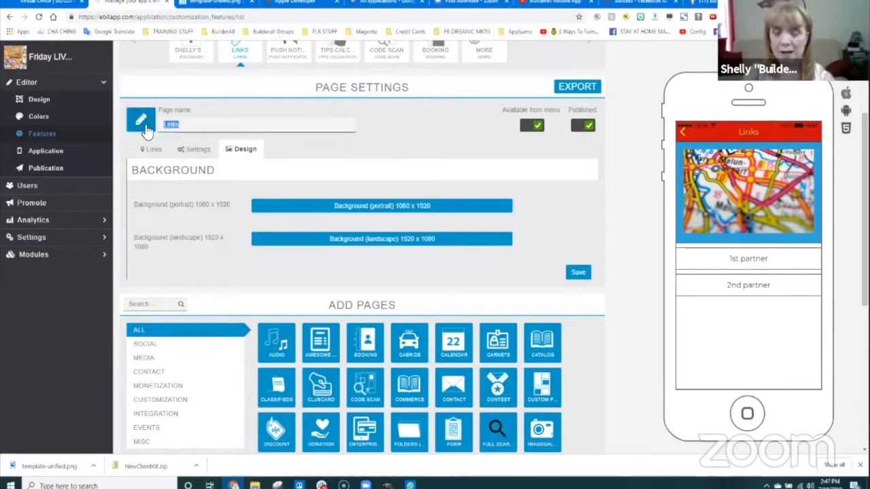
text(Importan)
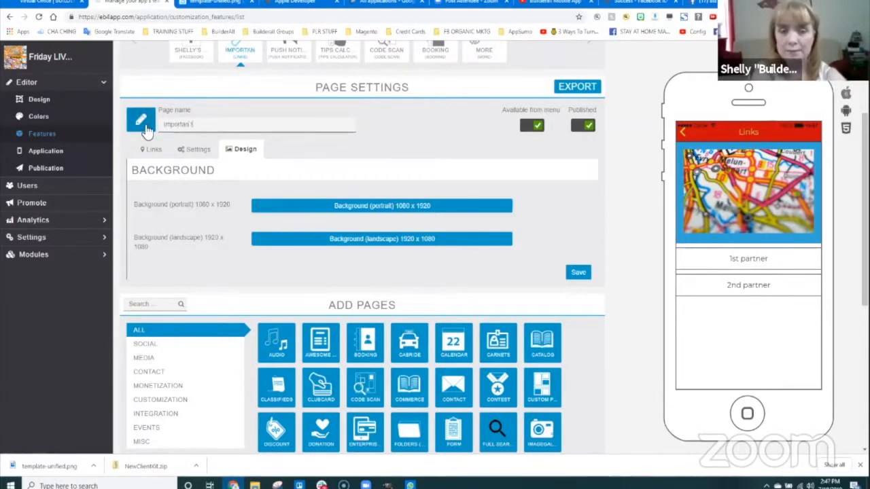
text(t Builderall Links)
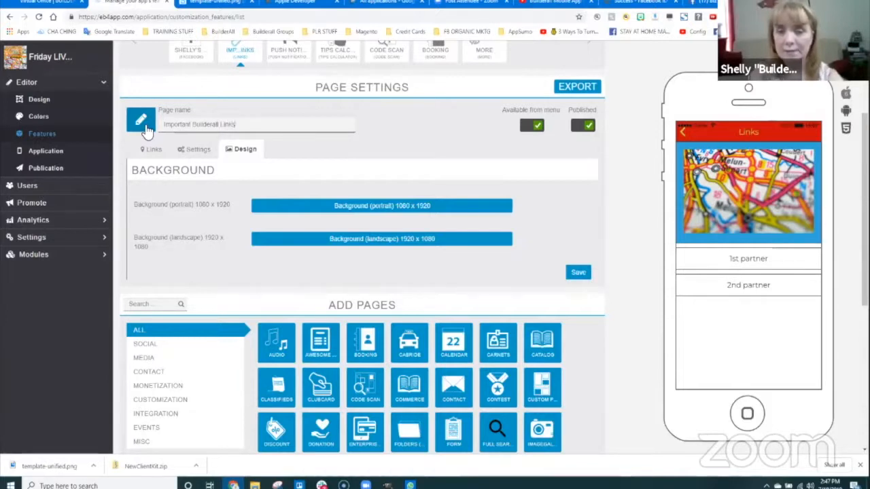
click(365, 143)
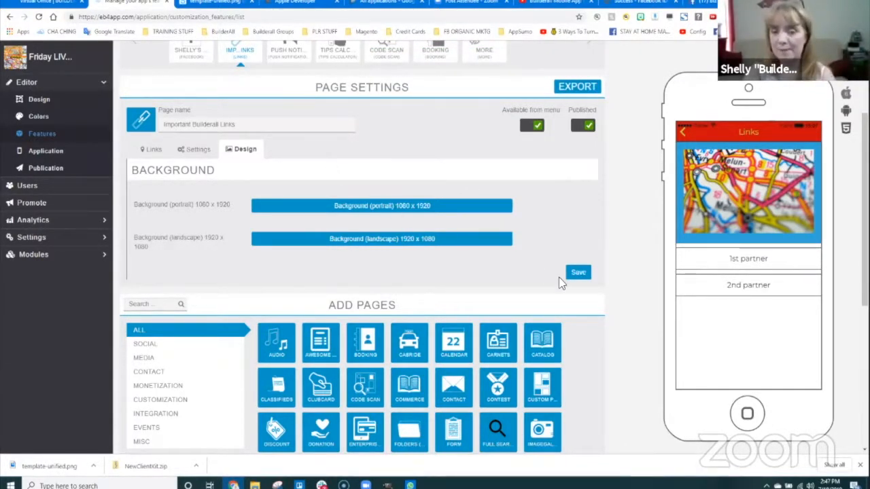
click(577, 272)
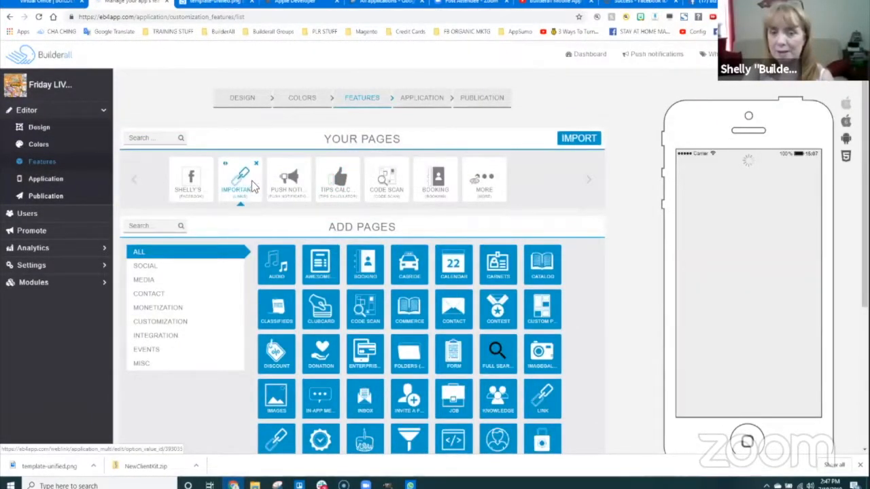
- Open the Important Builderall Links page and test the ChatBot Training Boot Camp link in preview, dismissing the notices
click(253, 186)
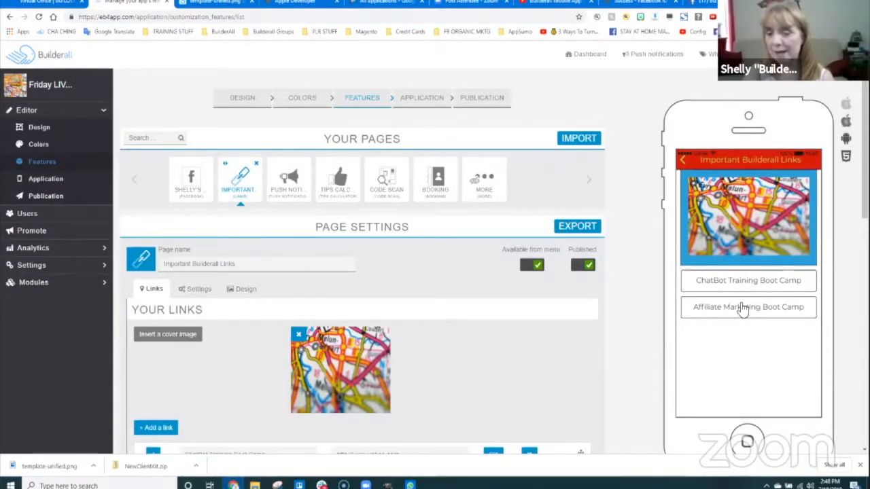
click(755, 286)
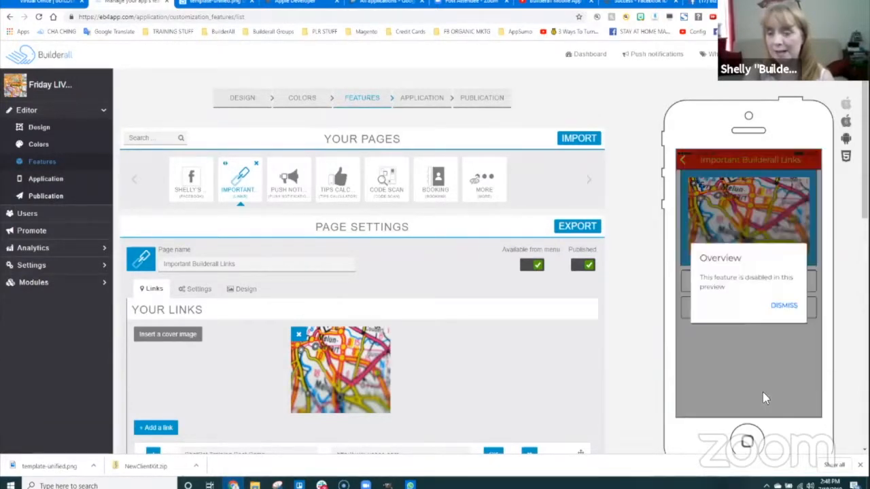
click(784, 306)
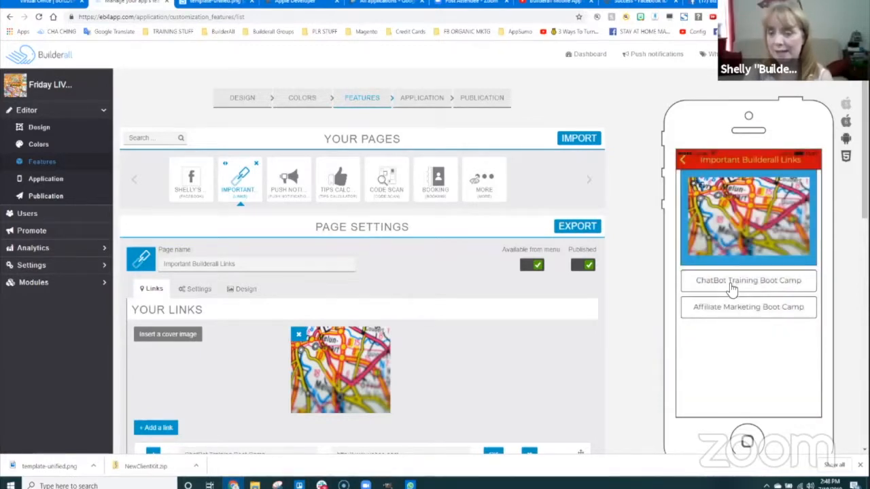
click(738, 282)
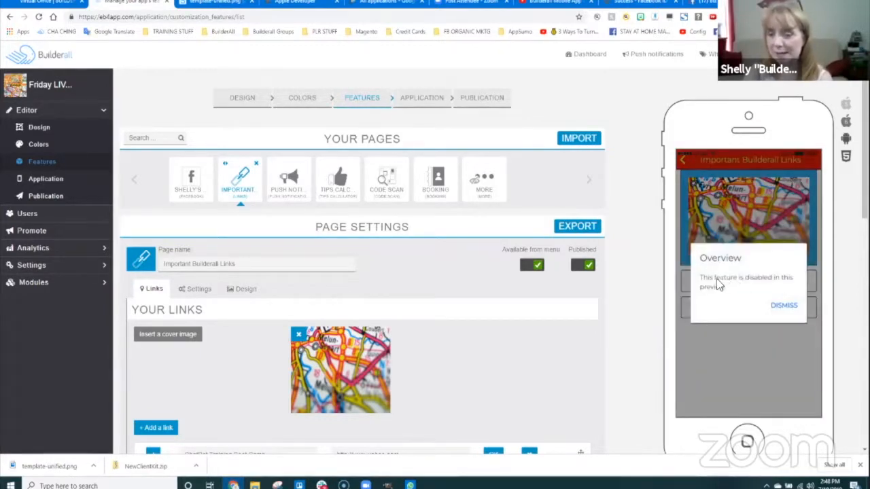
click(784, 305)
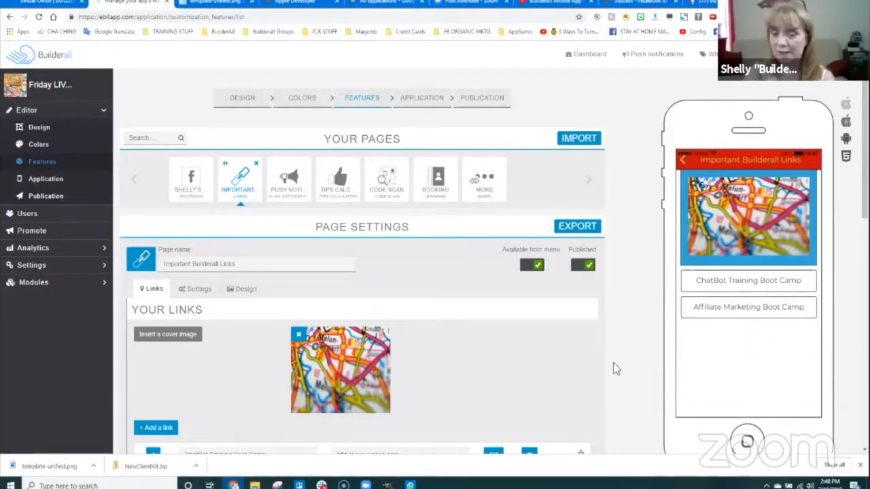
scroll(592, 340, down, 2)
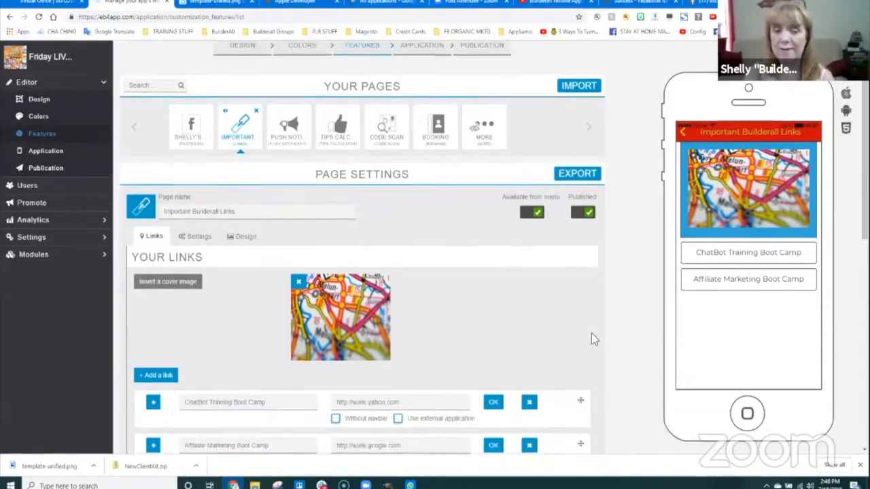
scroll(605, 312, up, 2)
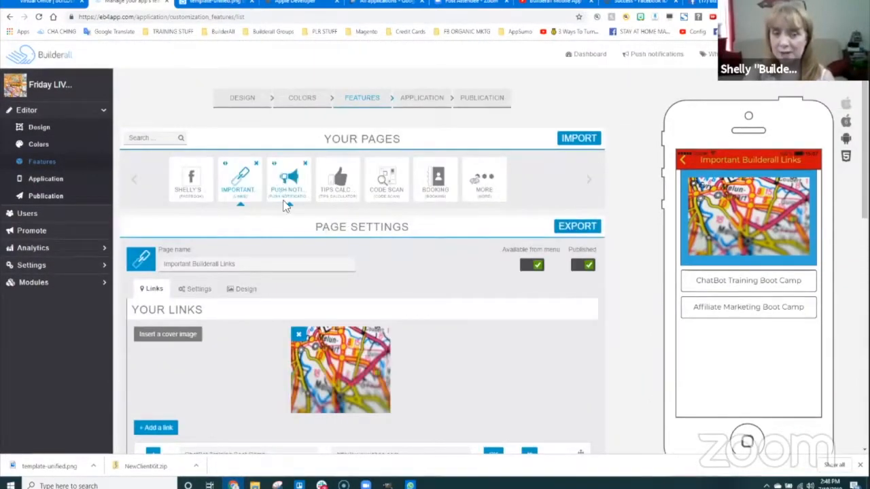
- Open Push Notifications, try adding content, then expand its Background settings and save
click(288, 184)
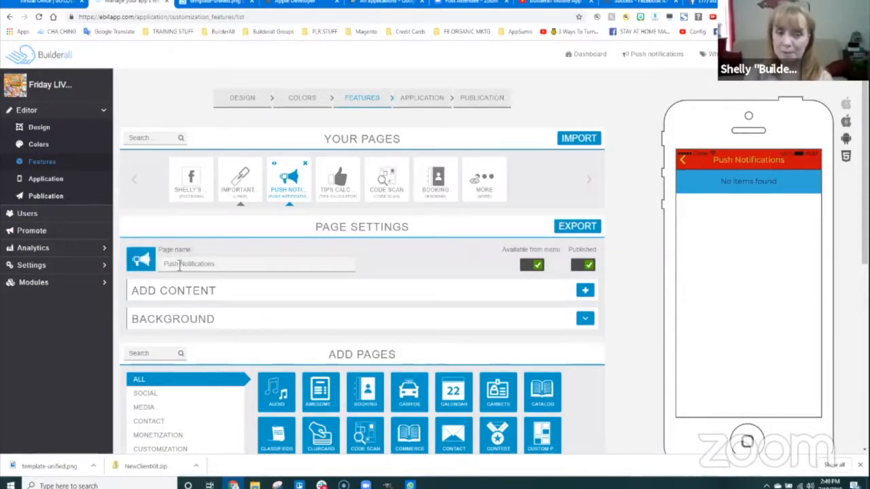
scroll(227, 289, down, 1)
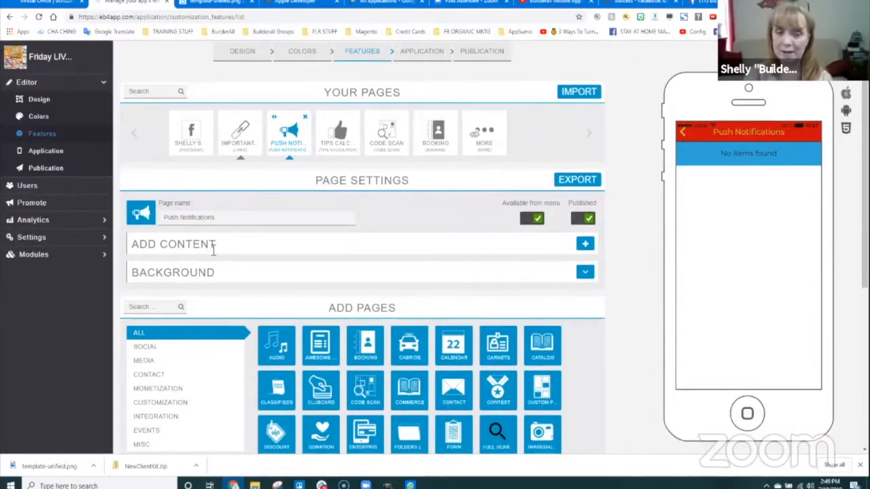
click(584, 244)
scroll(203, 275, down, 1)
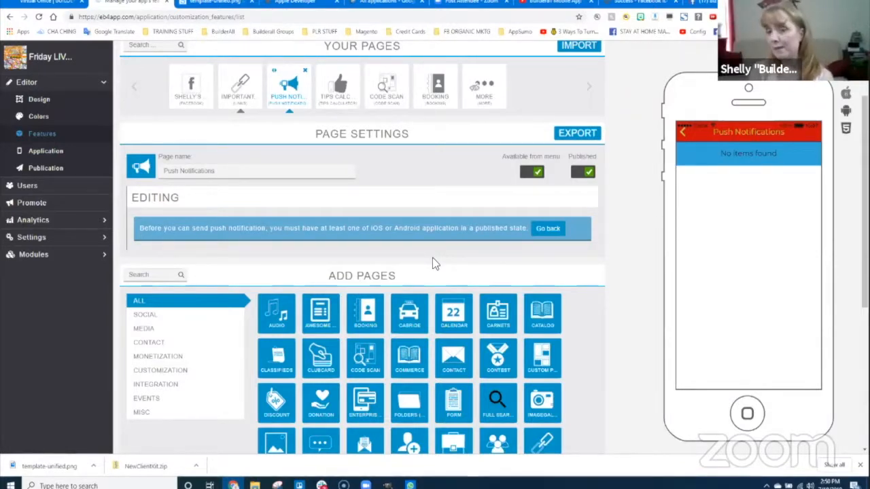
click(555, 231)
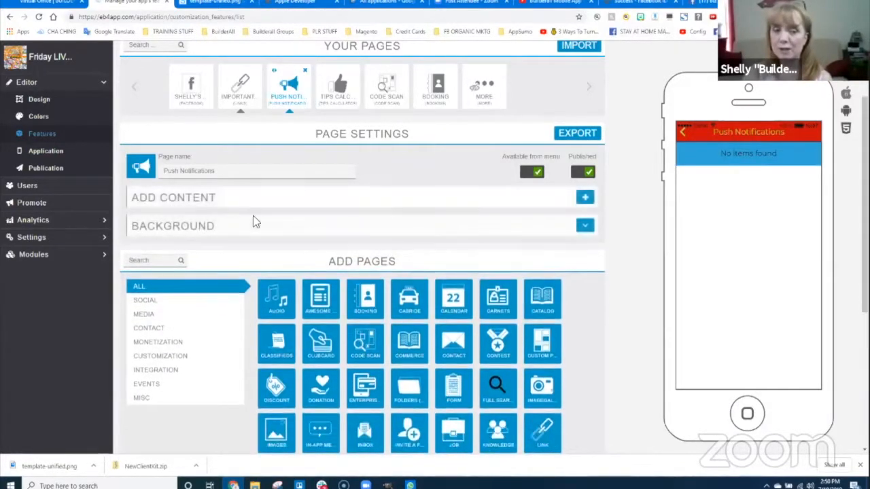
click(585, 228)
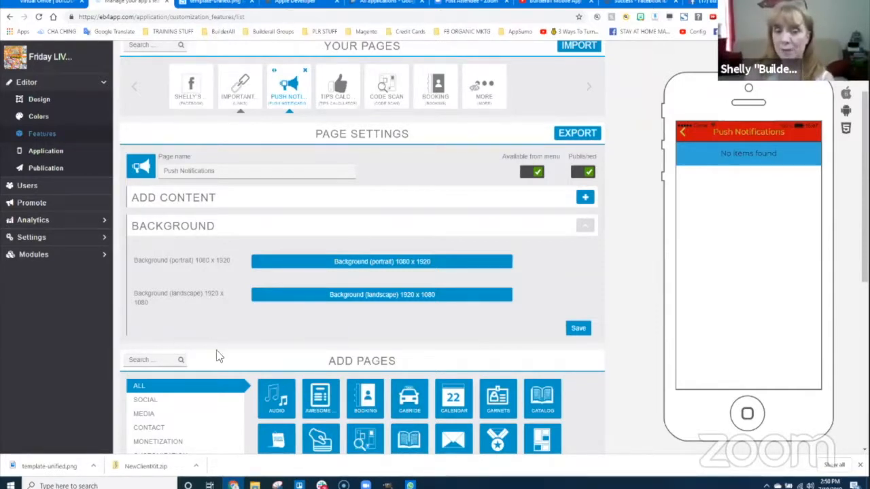
click(575, 331)
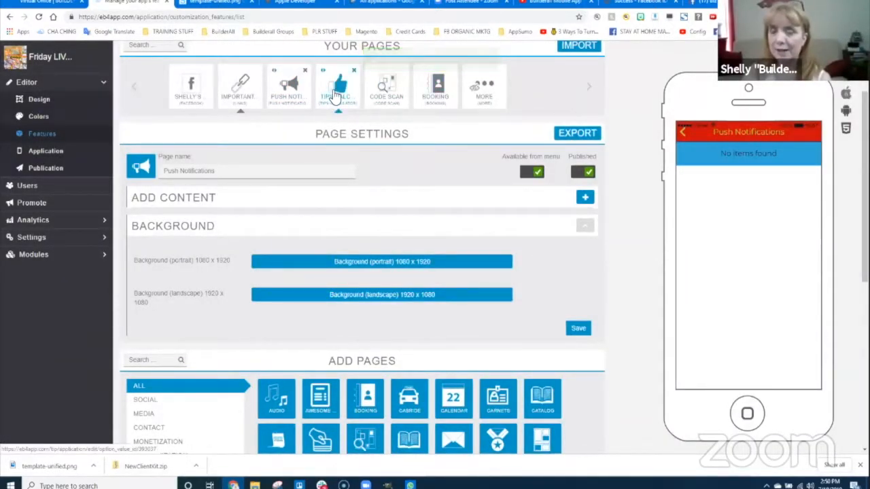
- Review the Tips calculator page and its Background settings, confirm it is published, then open Code Scan
click(344, 90)
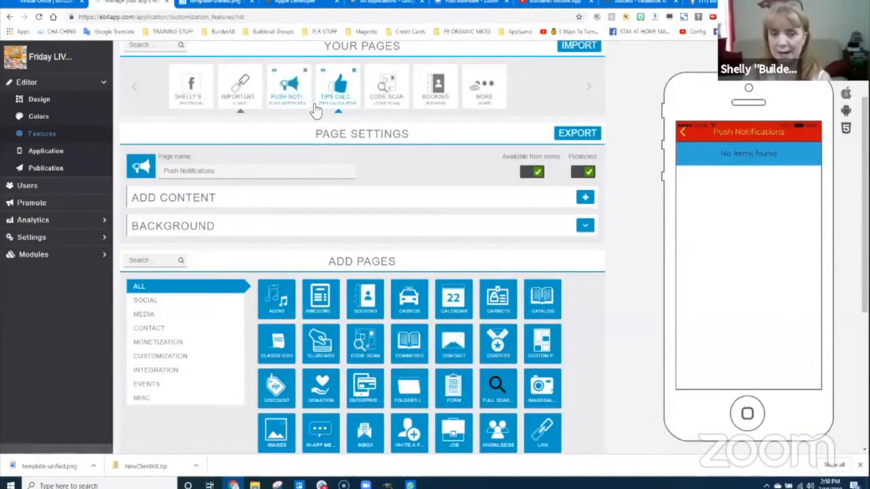
click(338, 91)
click(340, 95)
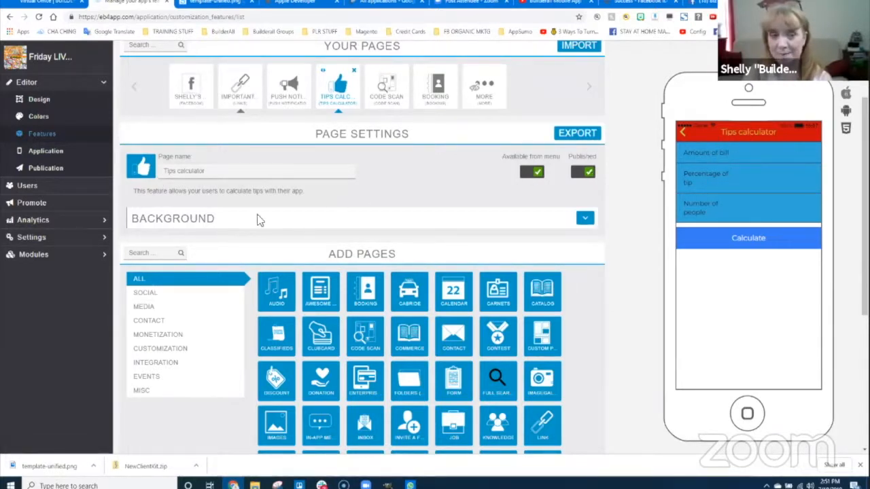
click(584, 218)
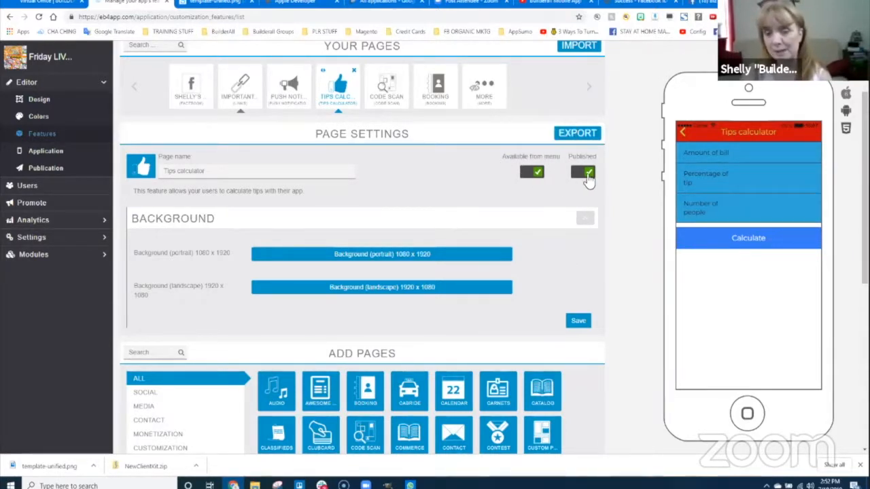
mouse_move(574, 168)
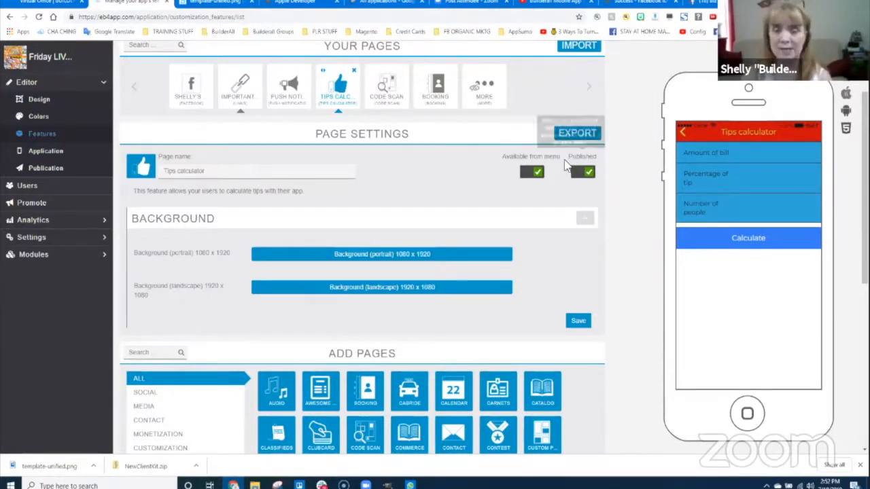
click(386, 89)
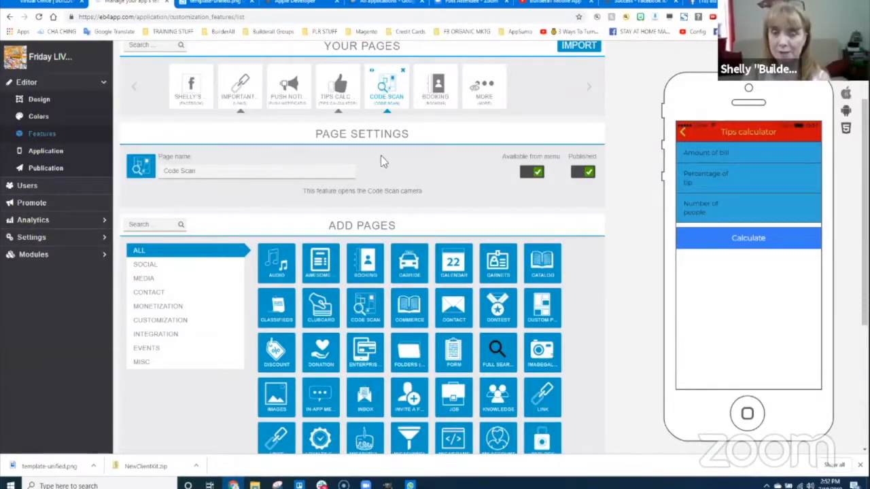
- Deselect and reselect the Code Scan page to reload its settings and preview
click(387, 91)
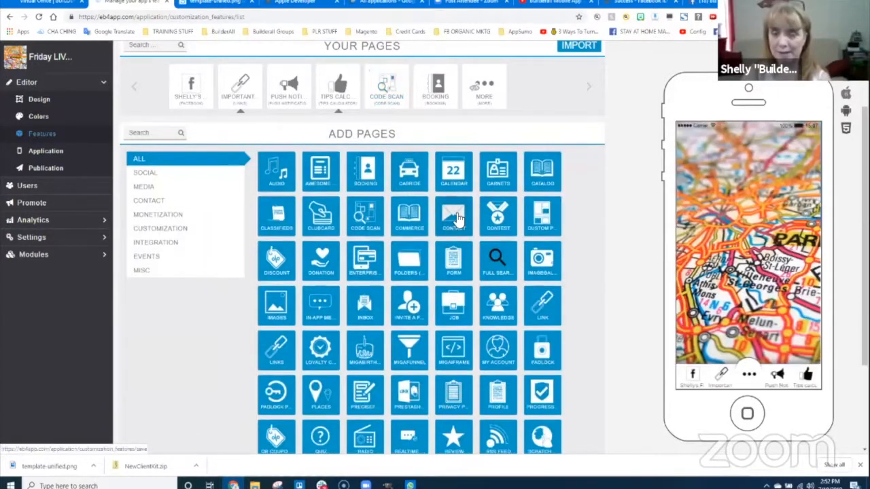
click(378, 100)
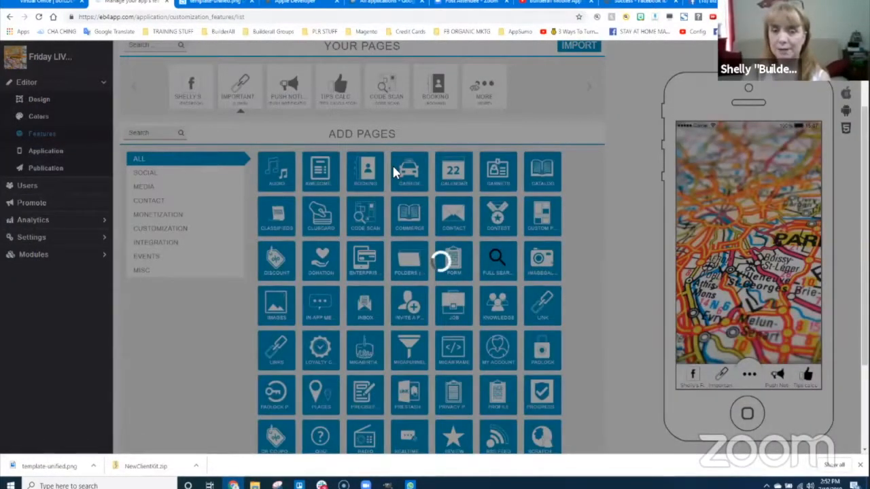
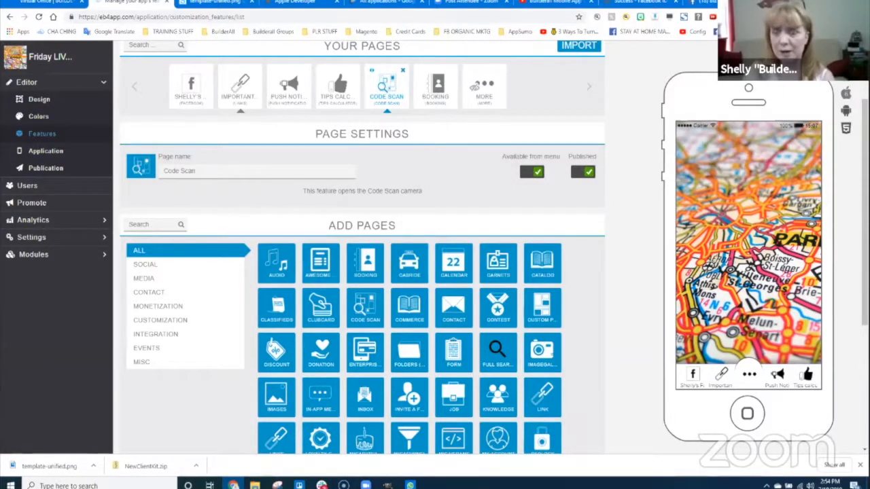
- In a new tab, search Google for 'qrcode maker' and scroll to the QR Code Generator result
key(ctrl+t)
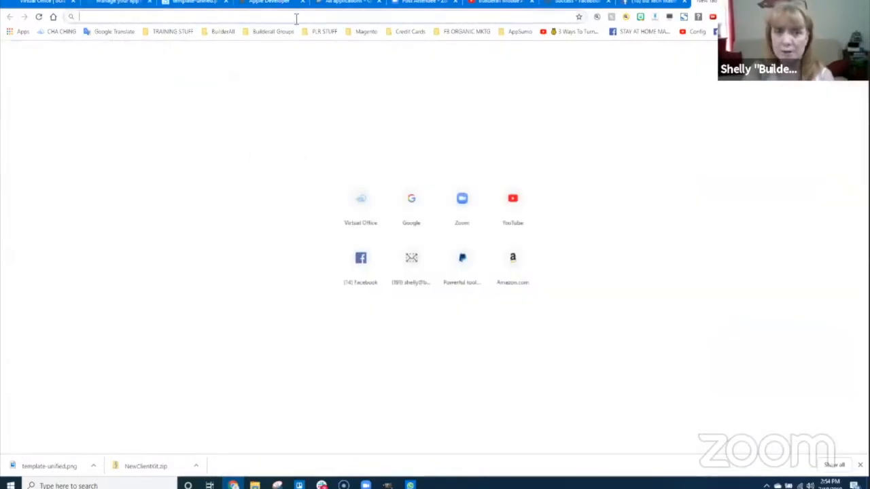
text(google.com)
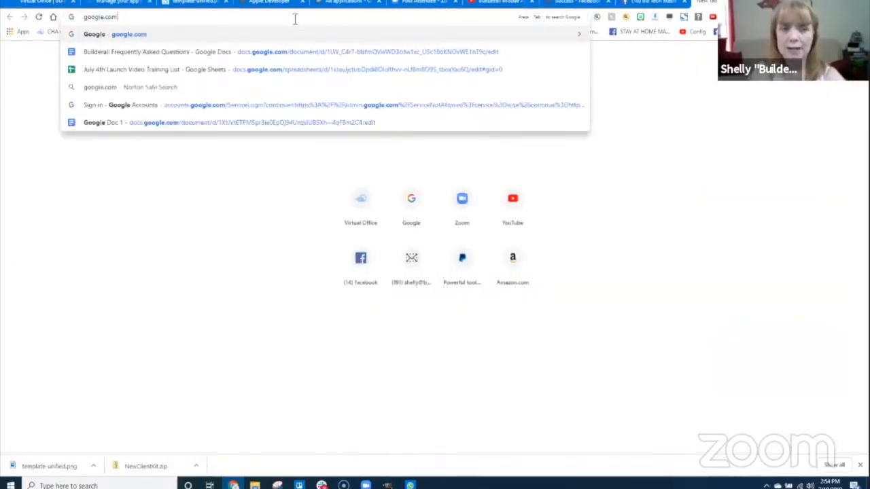
key(Return)
text(qr)
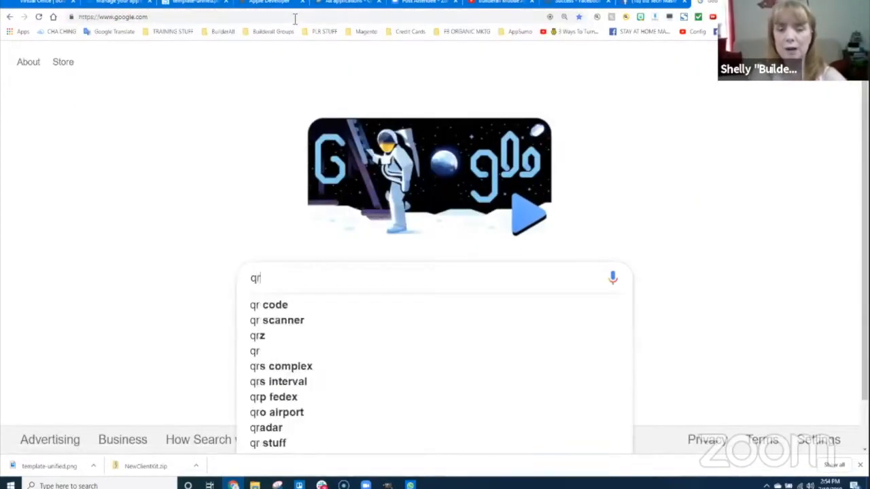
text(code maker)
key(Return)
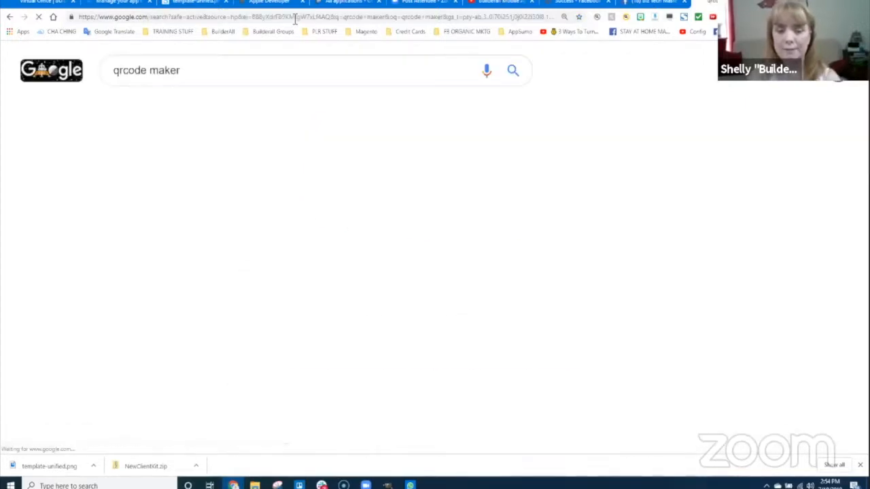
scroll(301, 337, down, 2)
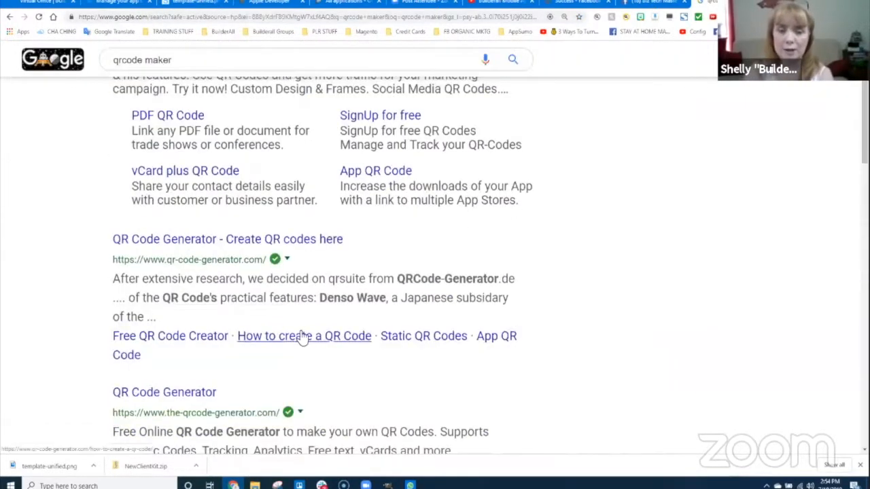
- Open qr-code-generator.com with the URL code type, then bring up the Biz Tech Mastery Facebook page
click(164, 242)
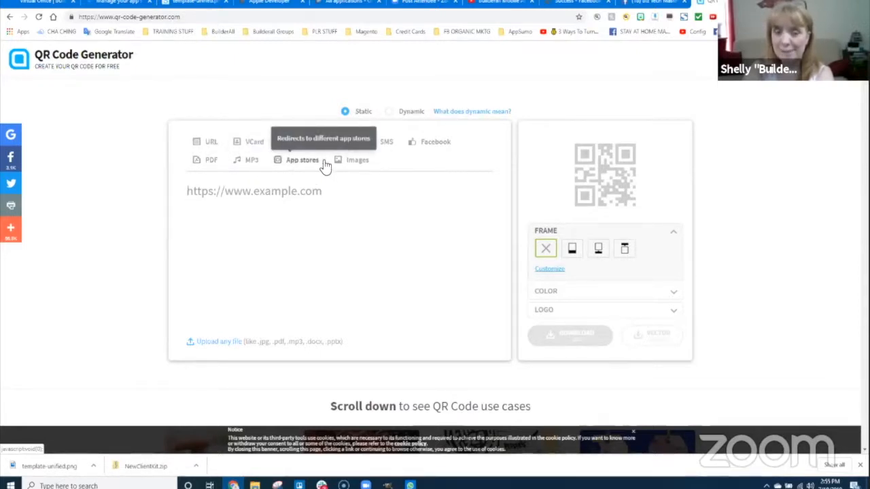
click(209, 143)
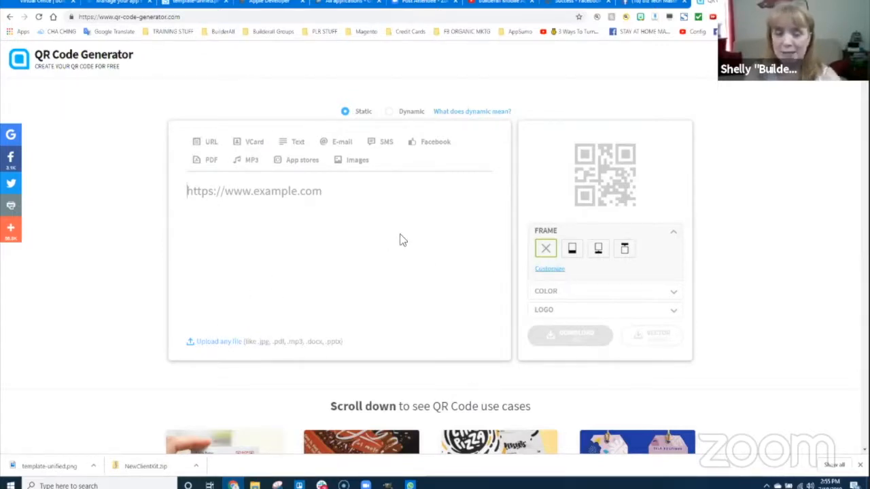
click(632, 3)
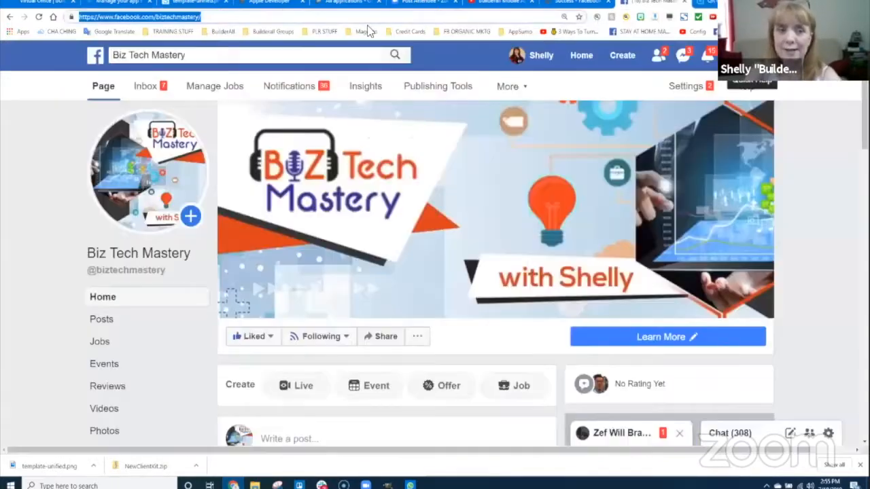
- Paste the Biz Tech Mastery Facebook URL into the QR generator's URL field and dismiss the social banner
key(ctrl+c)
click(707, 3)
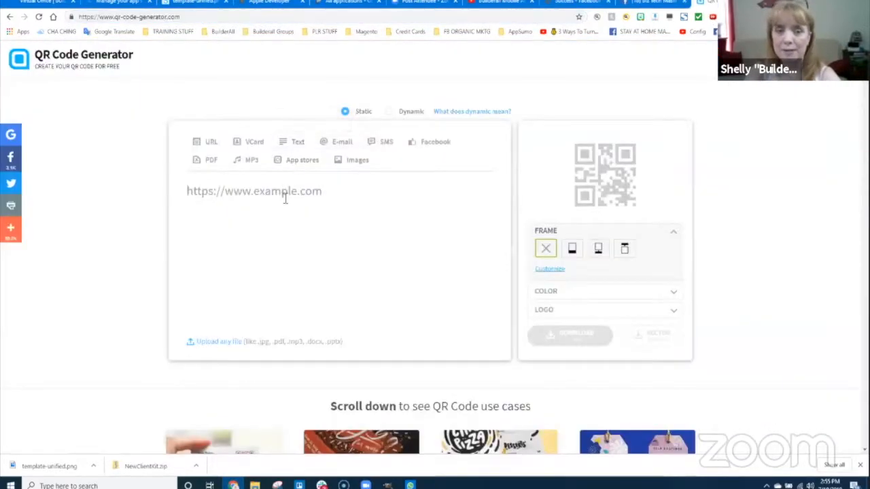
key(ctrl+v)
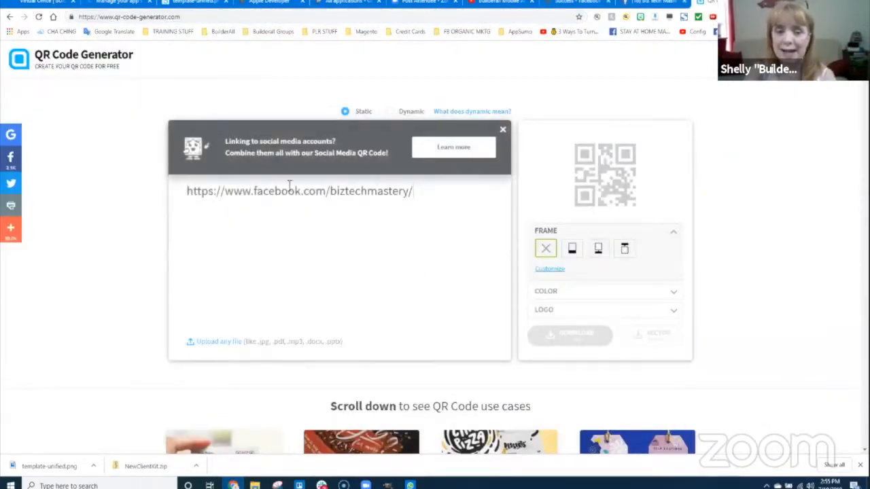
click(503, 129)
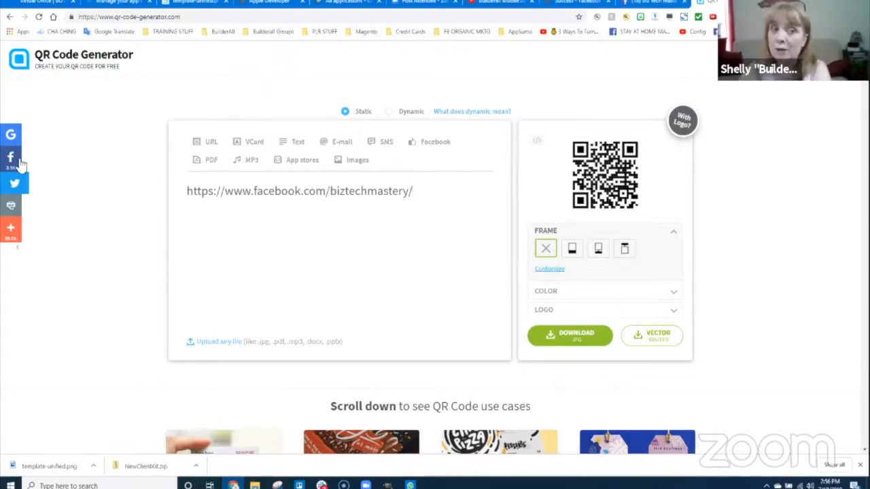
- Open the Booking page's settings in eb4app and start a blank new-location form
click(133, 4)
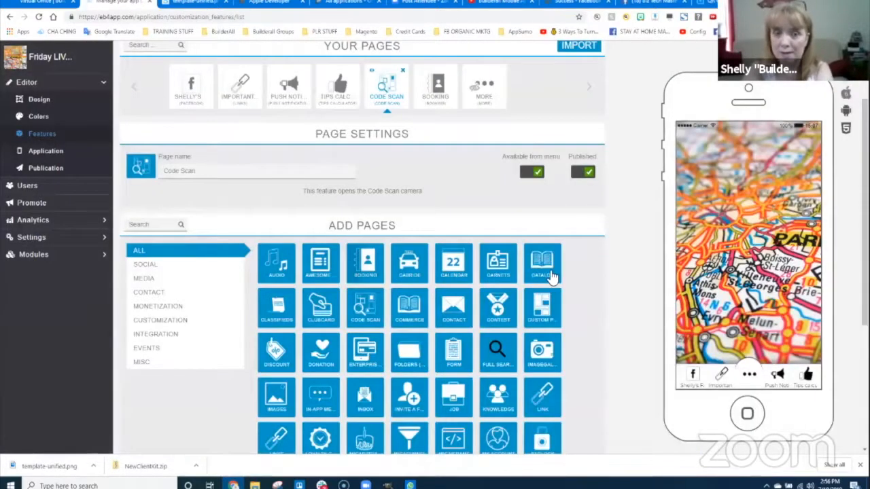
click(439, 94)
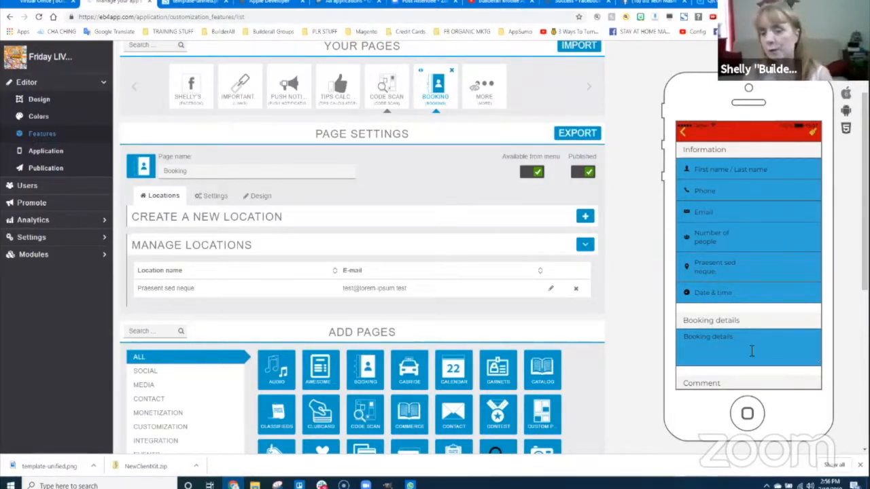
scroll(746, 350, down, 5)
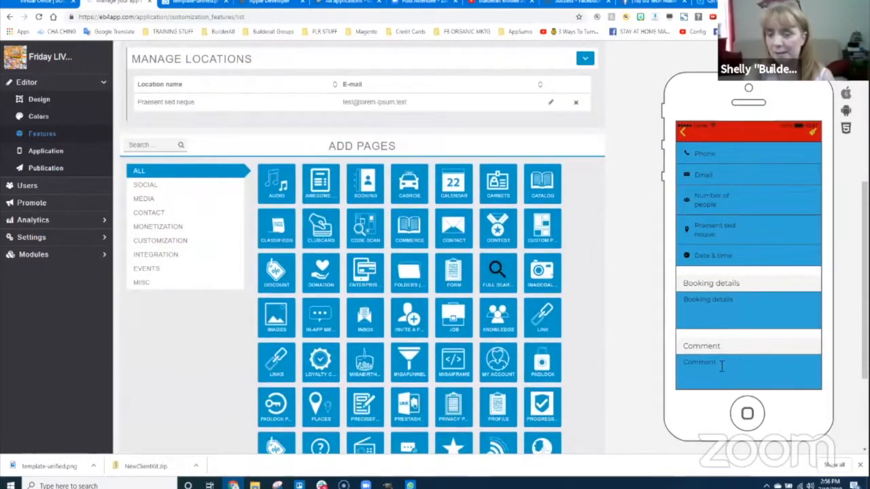
scroll(753, 294, up, 6)
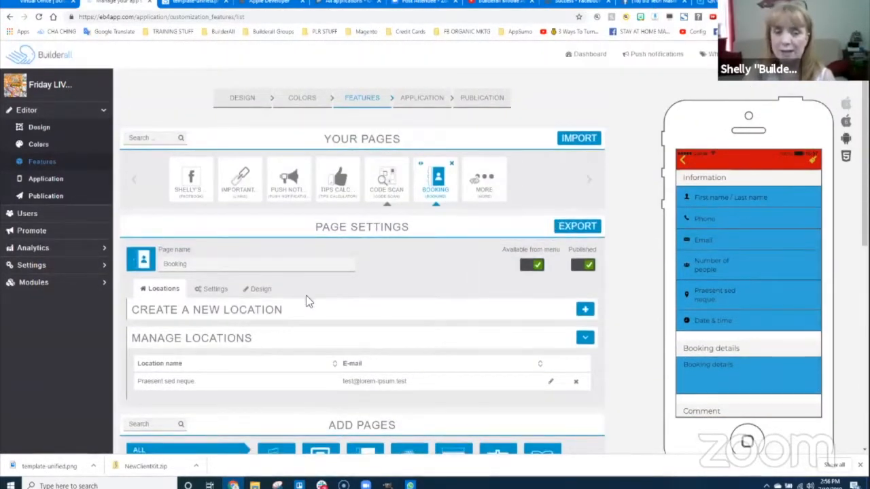
scroll(238, 333, down, 3)
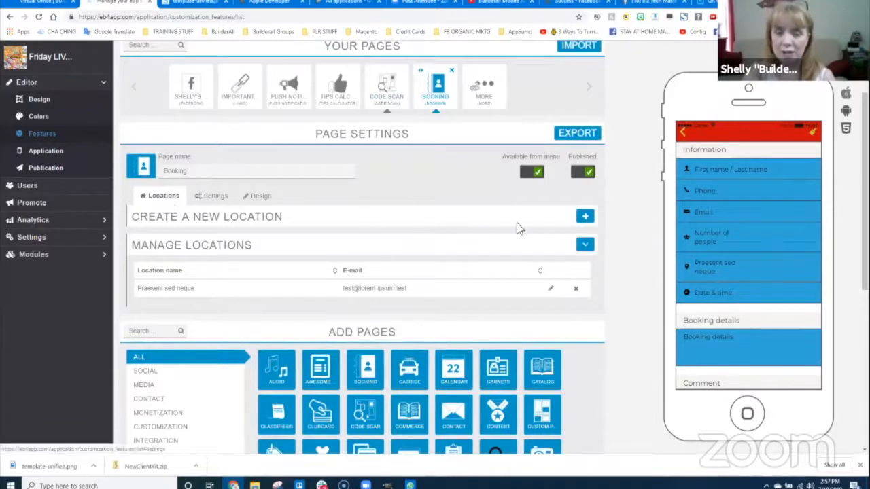
click(584, 217)
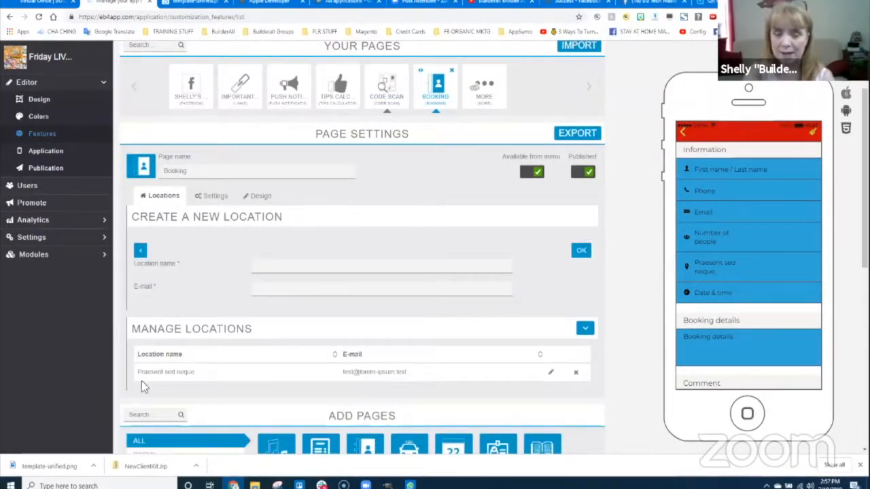
- Keep Single date and List layout for Booking, then view its 1080 x 1920 / 1920 x 1080 background options
click(213, 198)
scroll(243, 315, down, 1)
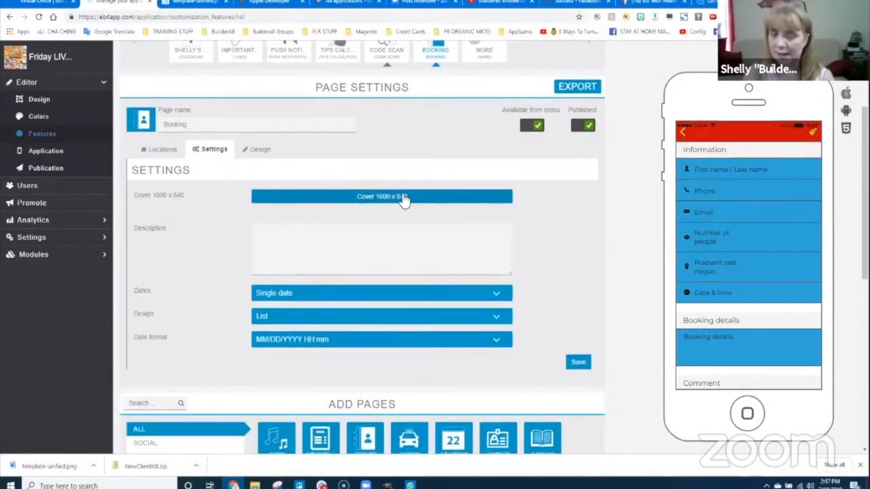
click(289, 294)
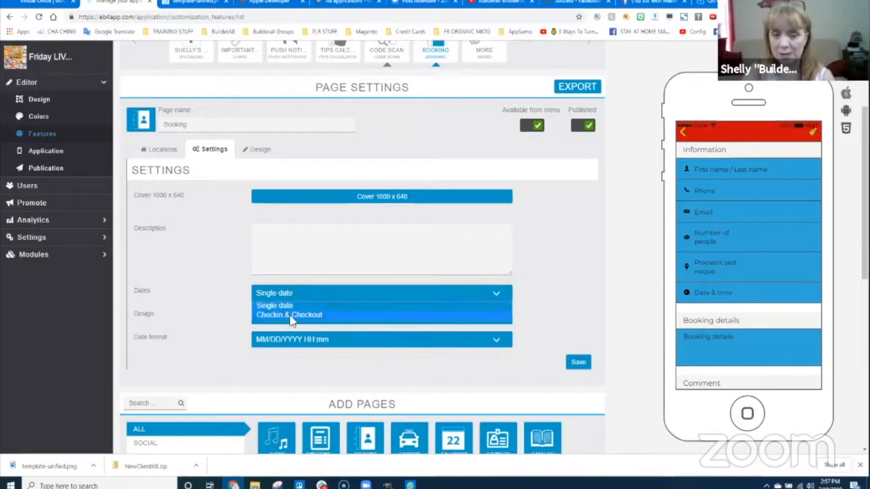
click(296, 294)
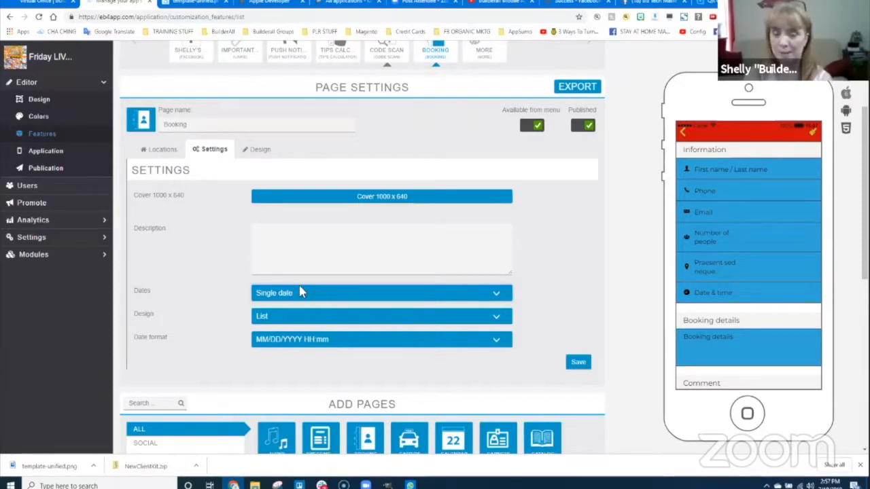
click(278, 315)
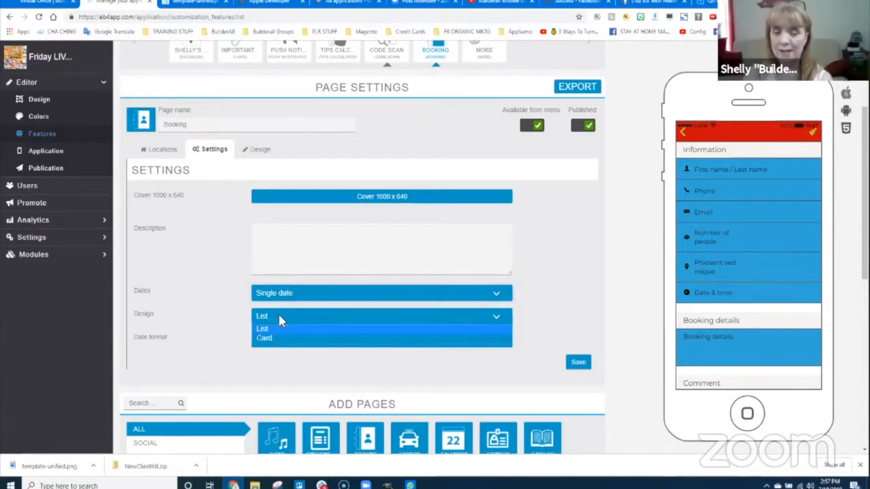
click(284, 329)
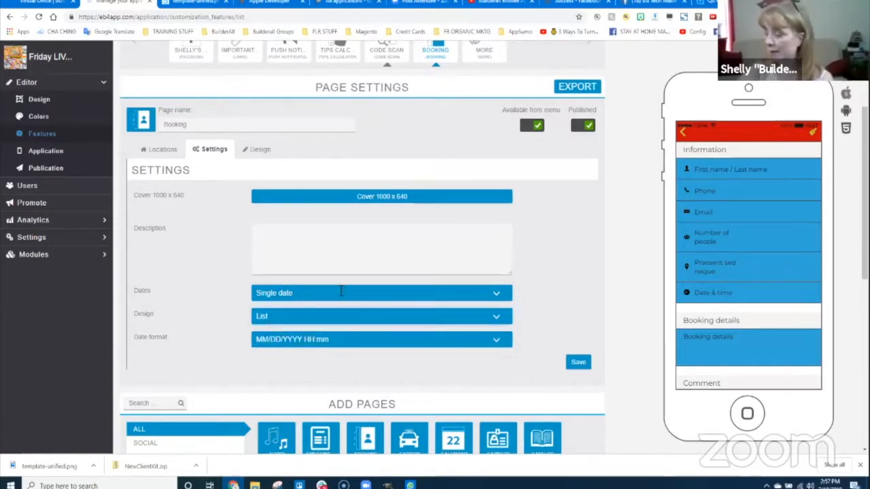
click(262, 149)
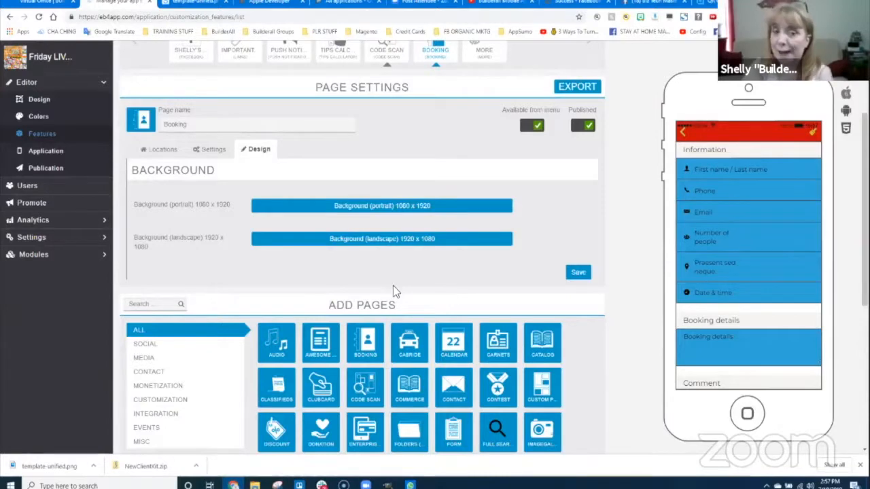
- Save the Booking page's design settings
click(578, 273)
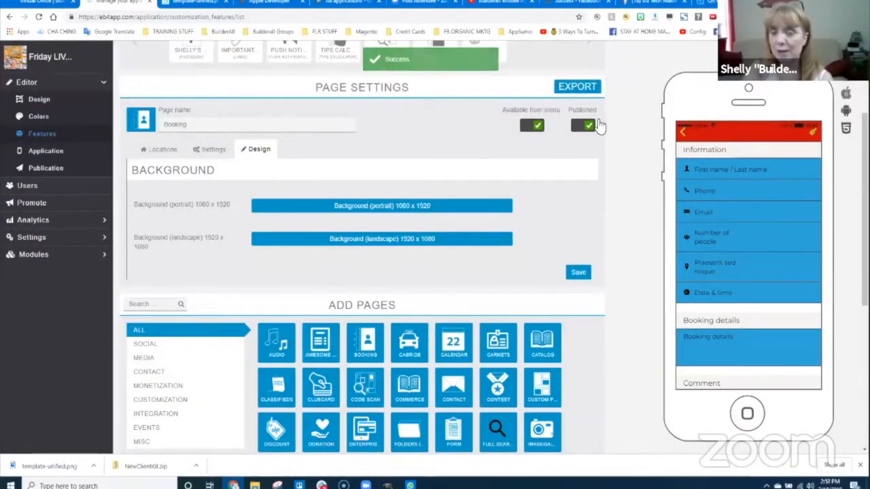
scroll(431, 283, up, 3)
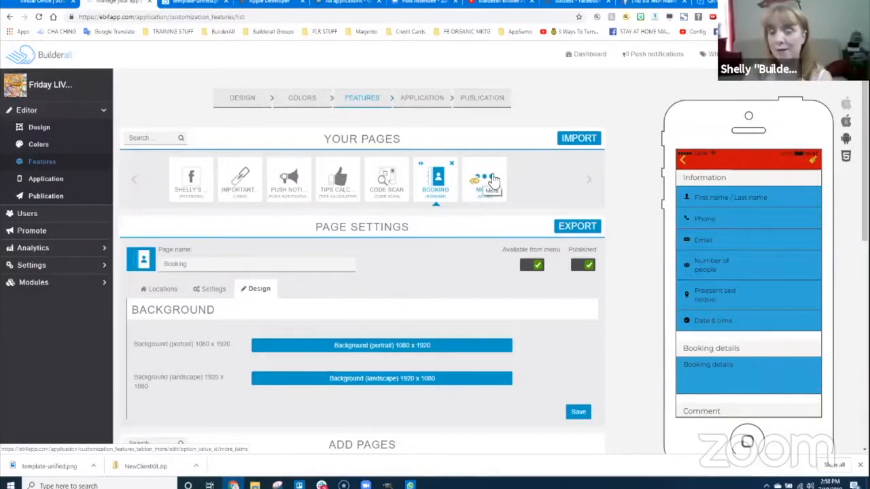
- Return the phone preview to the home screen and show the More menu listing Code and Booking
click(686, 164)
scroll(748, 306, down, 2)
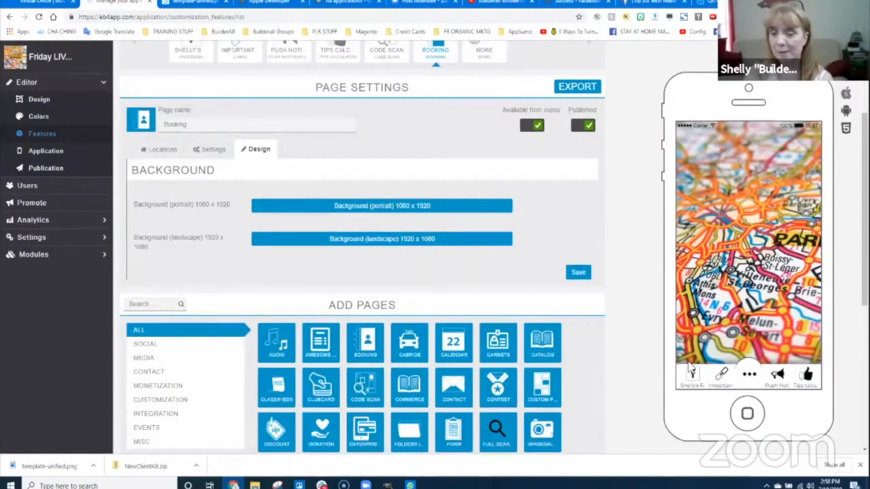
click(751, 378)
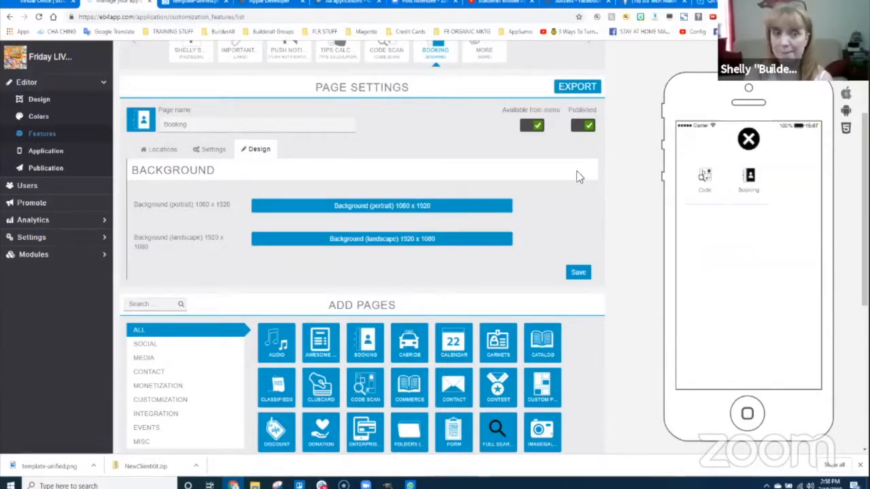
scroll(509, 301, down, 2)
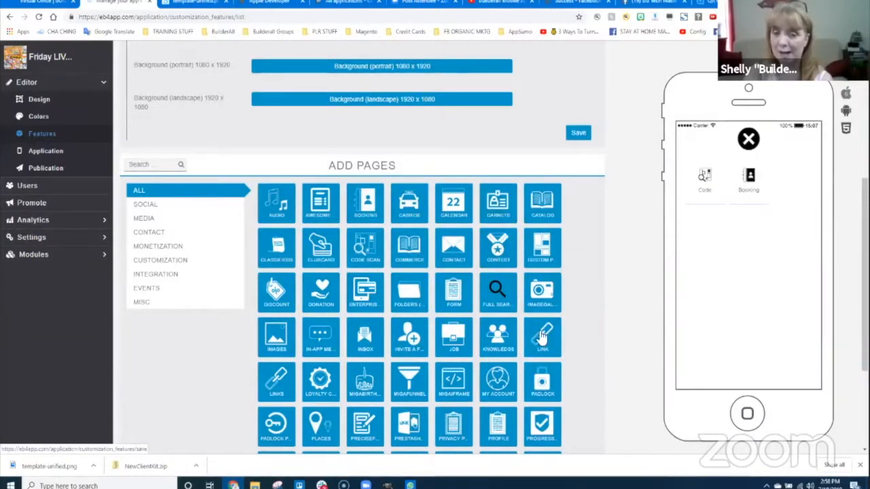
scroll(364, 340, up, 4)
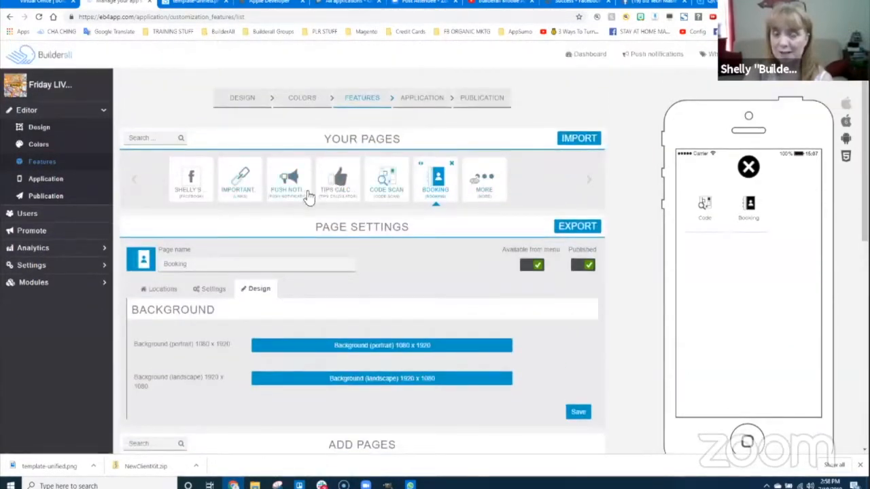
scroll(484, 354, down, 4)
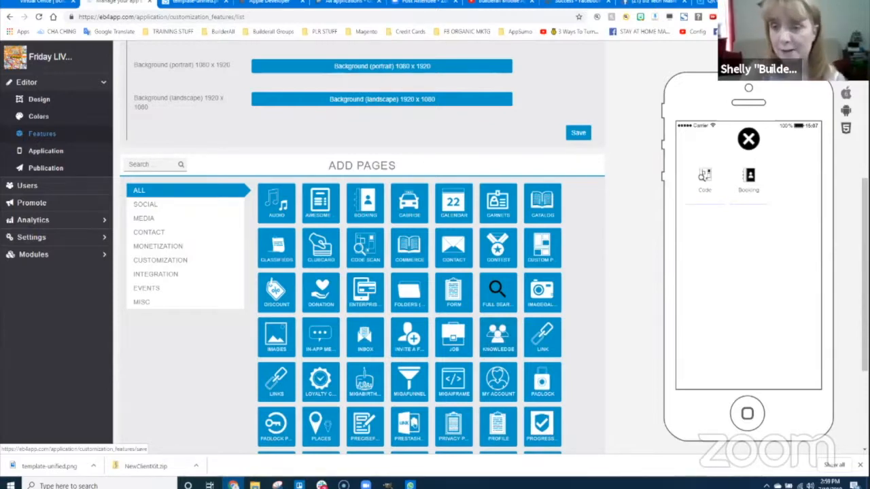
- Close the preview's More menu and switch from File Explorer back to the eb4app editor in Chrome
click(750, 140)
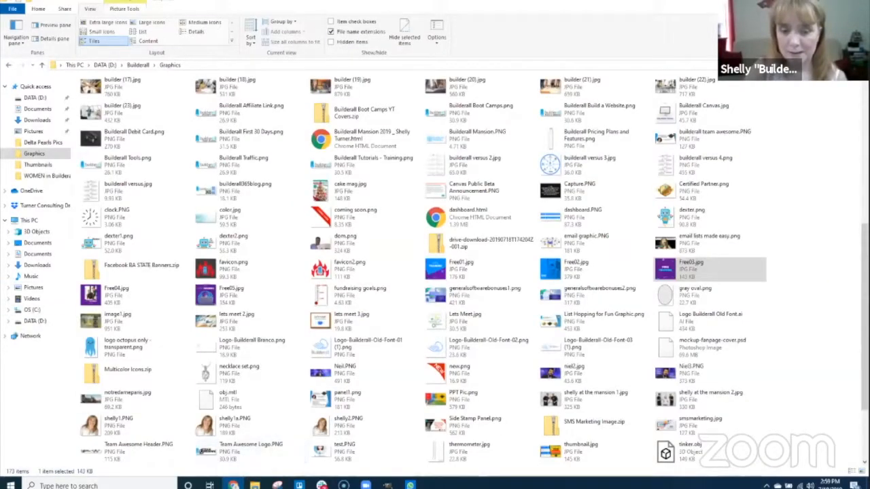
mouse_move(366, 485)
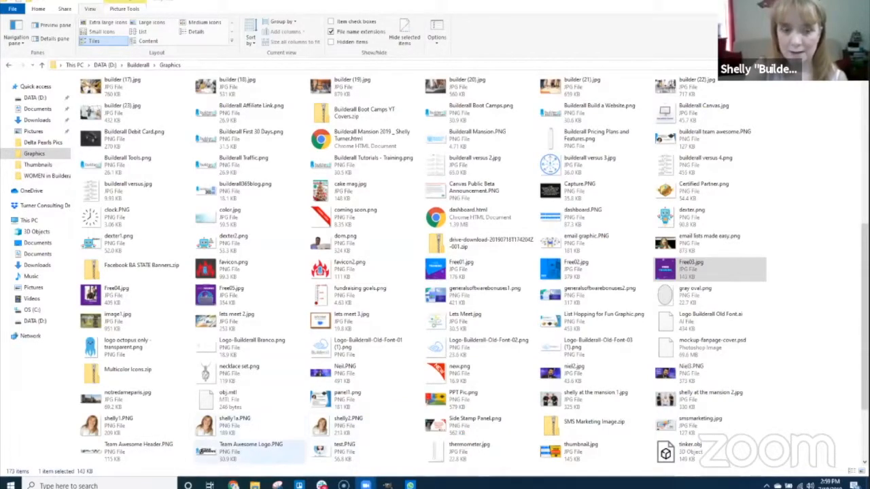
click(233, 485)
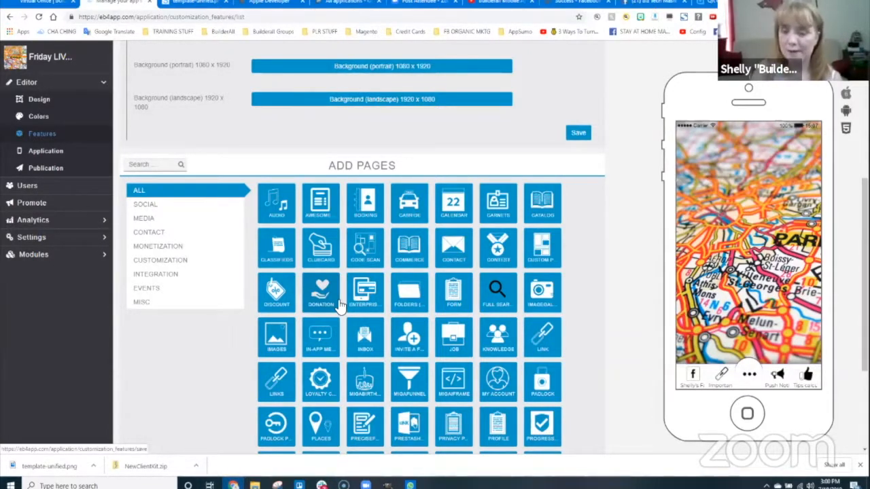
- Browse the Add Pages catalog and add a Custom Page to the app
click(339, 300)
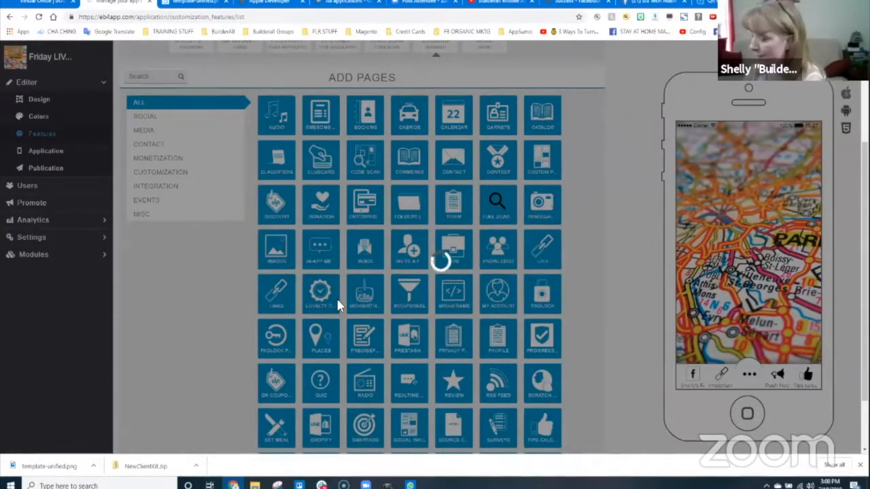
scroll(338, 304, up, 1)
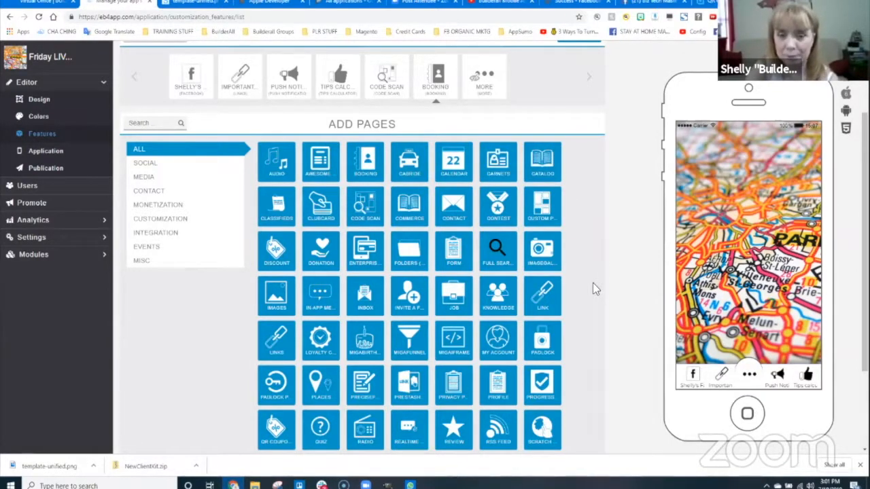
scroll(578, 272, down, 1)
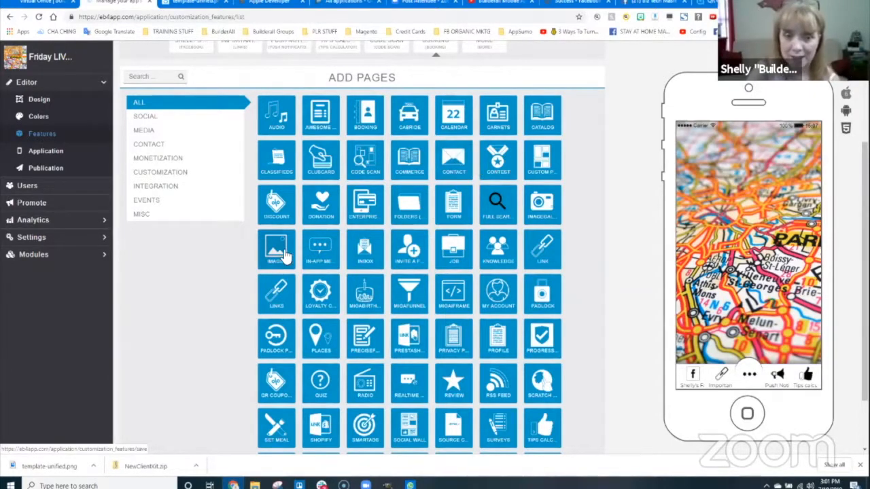
scroll(584, 262, down, 2)
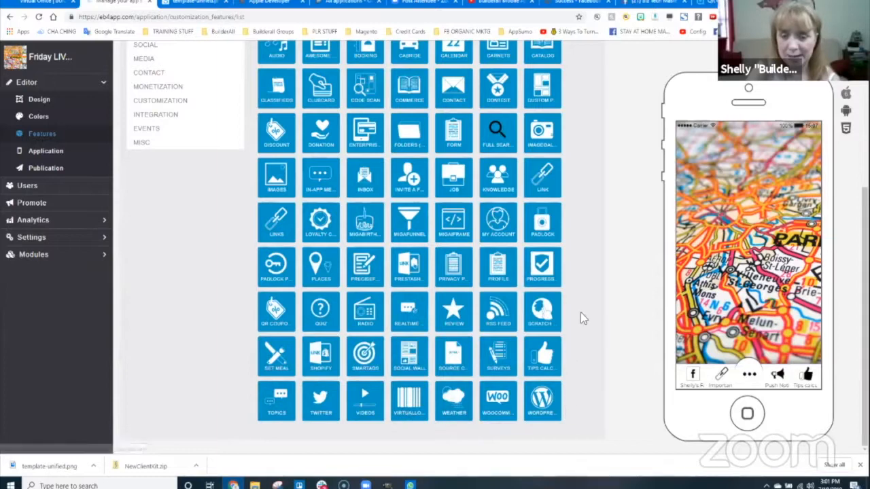
scroll(585, 299, up, 2)
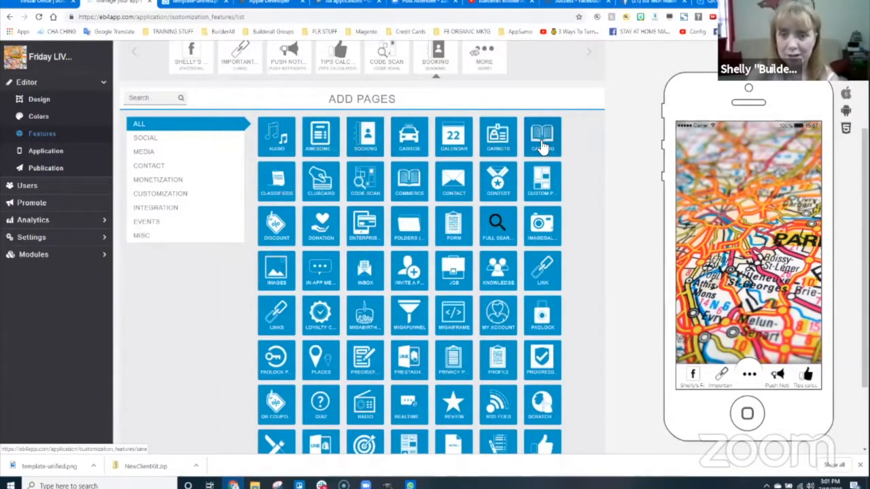
click(542, 178)
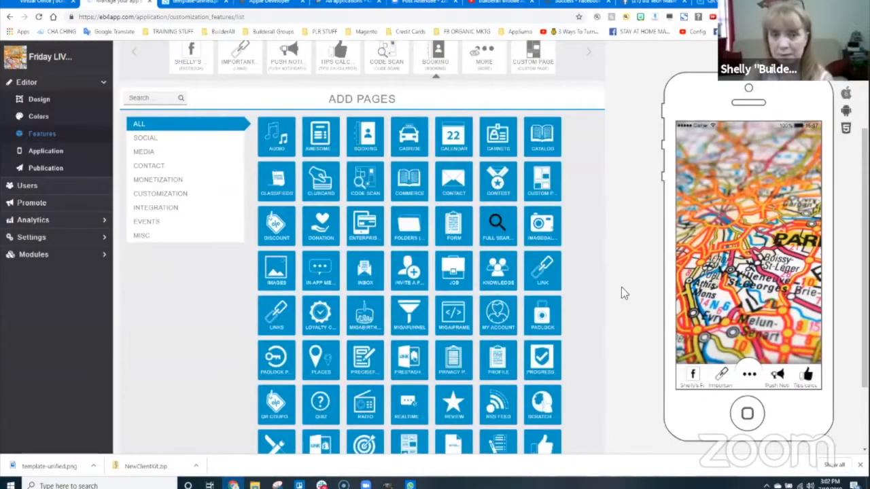
- Move the new Custom Page to the front of Your Pages and select its page name text
scroll(549, 102, up, 3)
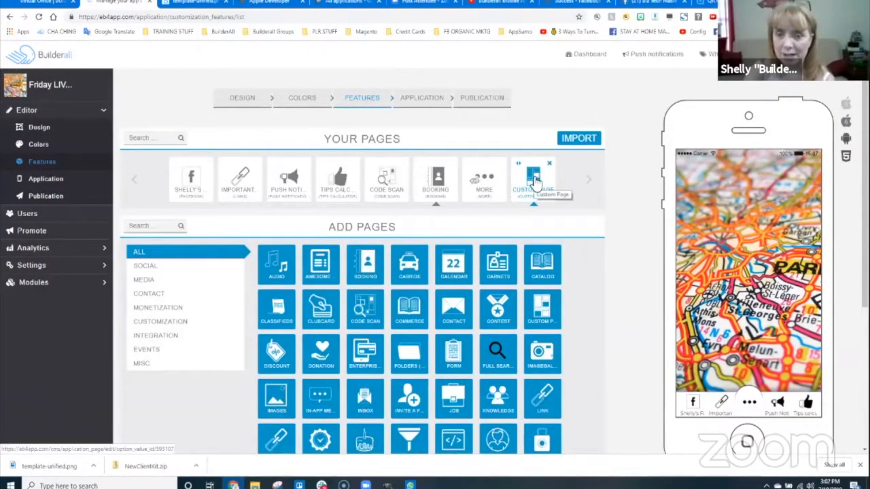
drag(522, 164, 161, 163)
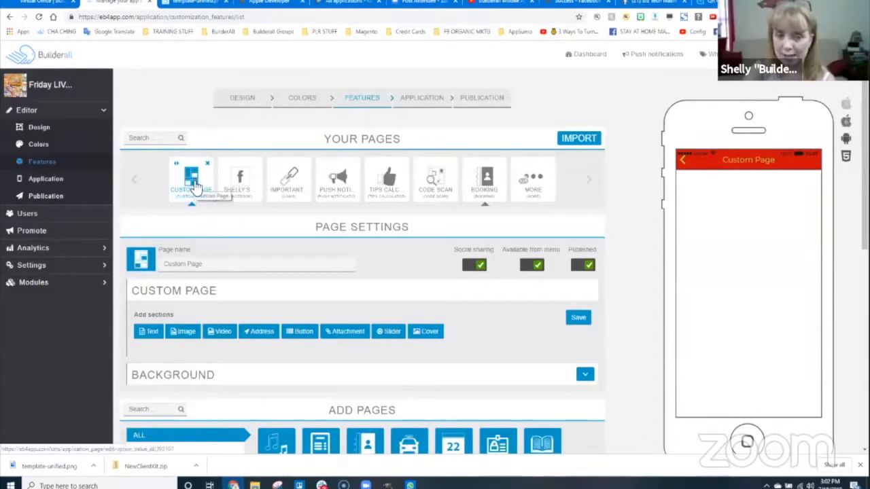
drag(214, 266, 162, 264)
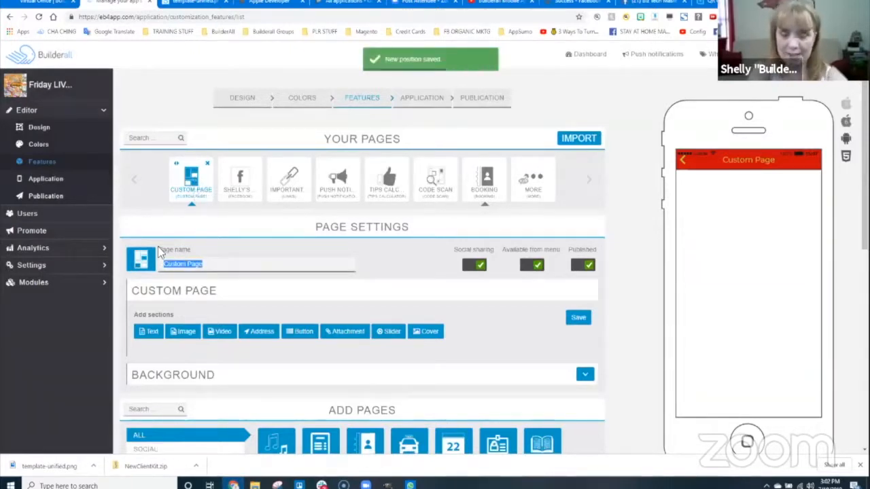
- Rename the custom page 'About Us' and save its settings from the Background section
text(About Us)
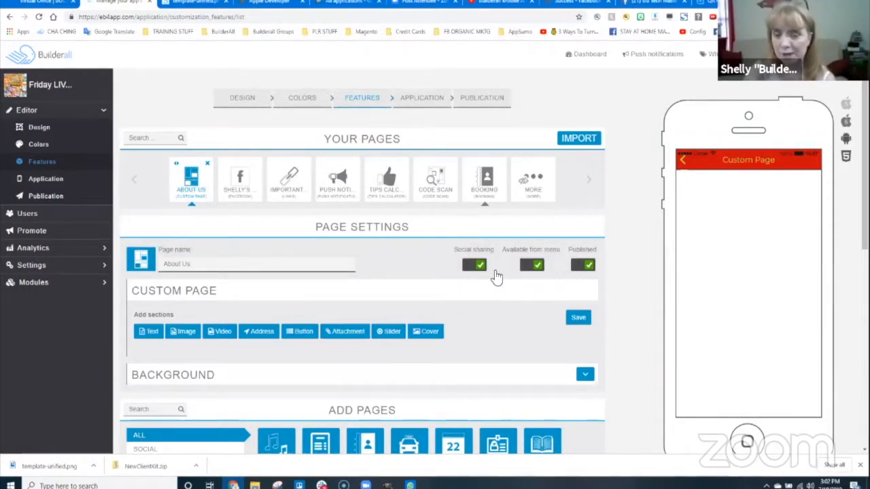
scroll(326, 286, down, 2)
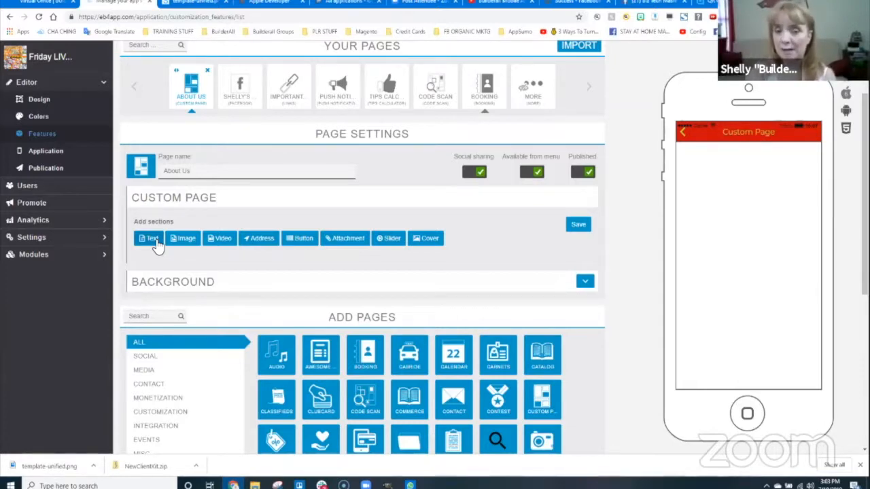
click(579, 283)
scroll(442, 251, down, 2)
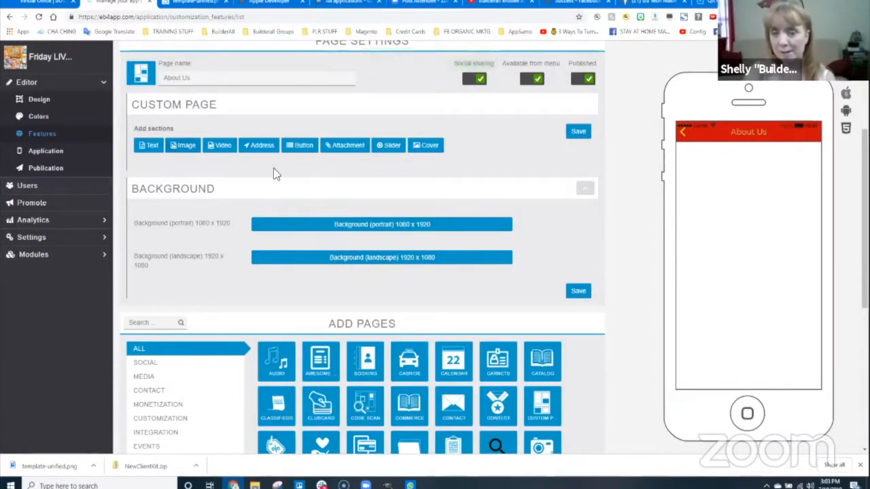
scroll(476, 257, up, 1)
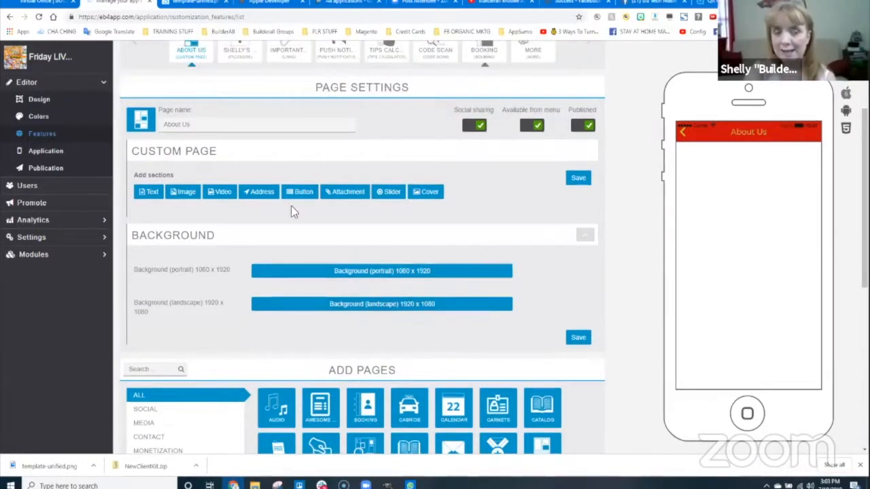
click(578, 338)
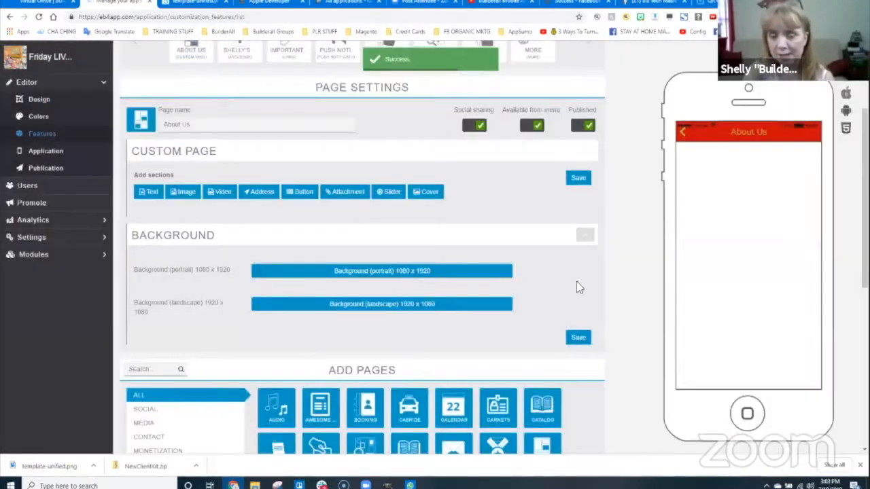
scroll(631, 294, down, 5)
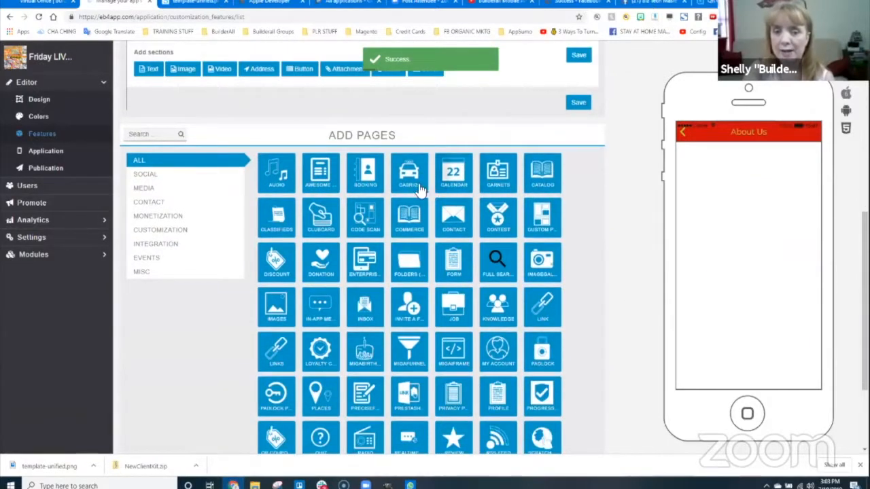
- Add a Contact page and move it to second place, right after About Us
click(456, 222)
scroll(512, 309, down, 2)
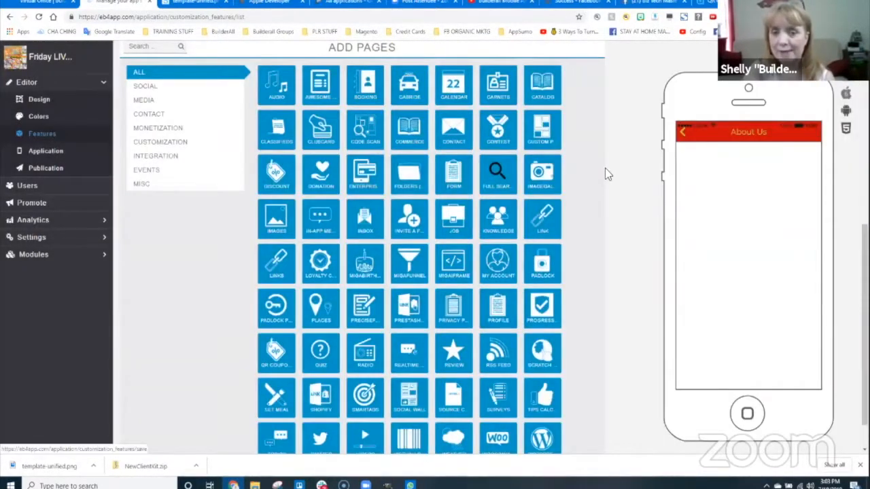
scroll(602, 197, up, 5)
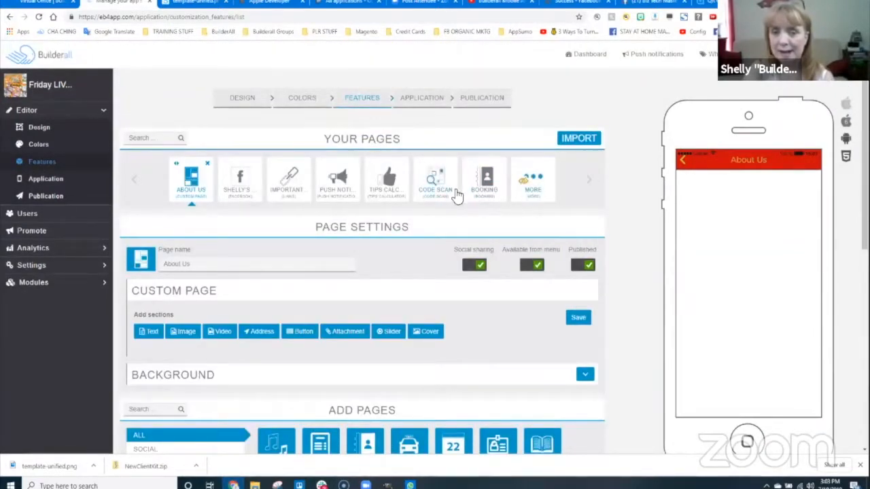
mouse_move(591, 257)
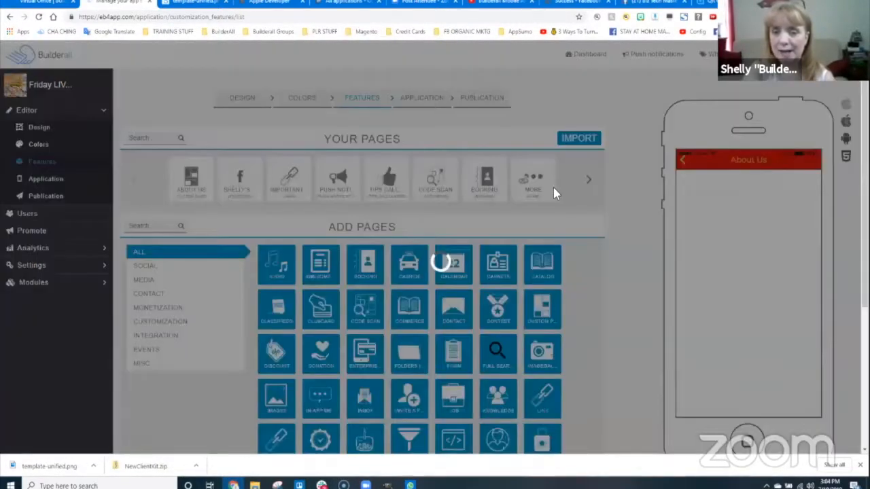
click(586, 180)
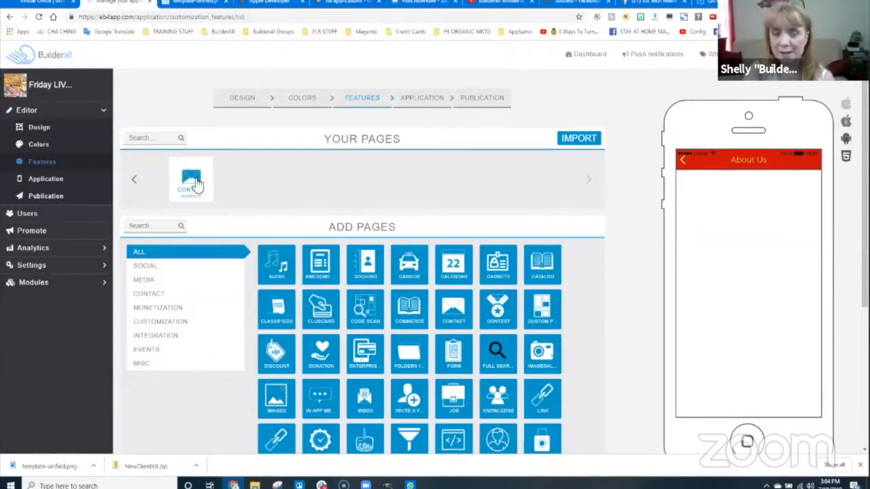
mouse_move(195, 187)
click(176, 163)
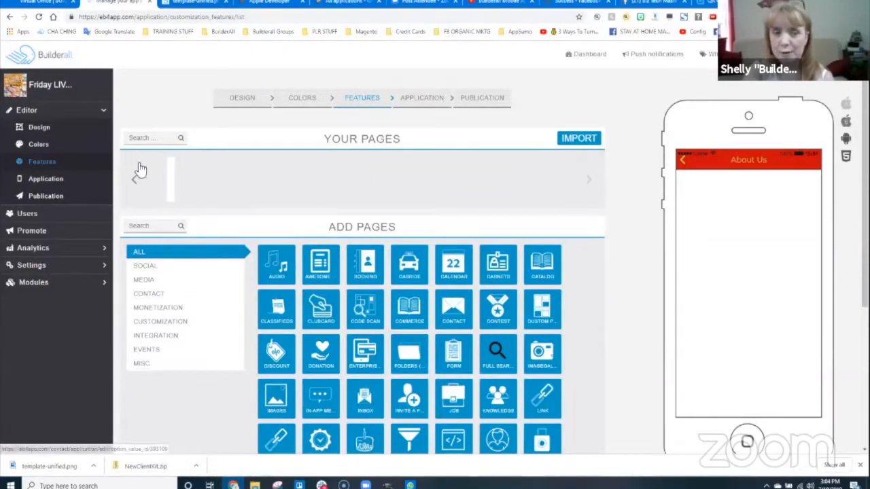
drag(223, 166, 232, 166)
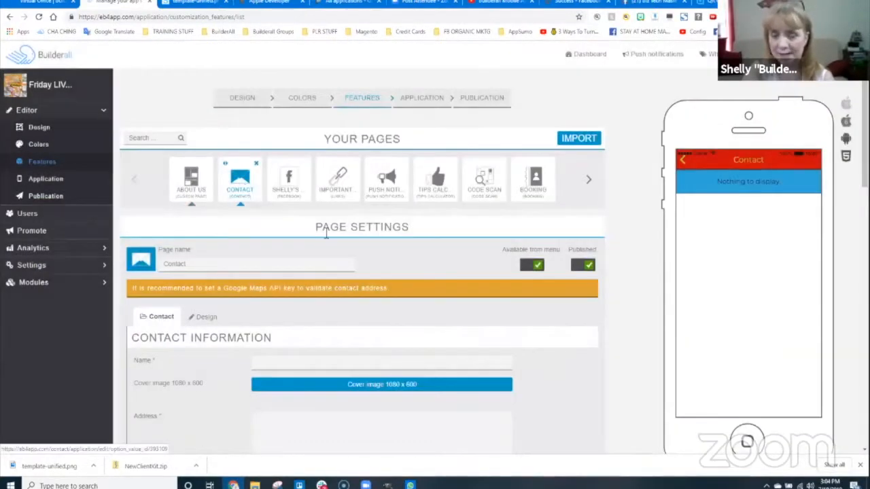
- Rename the Contact page to 'Contact Us'
click(211, 264)
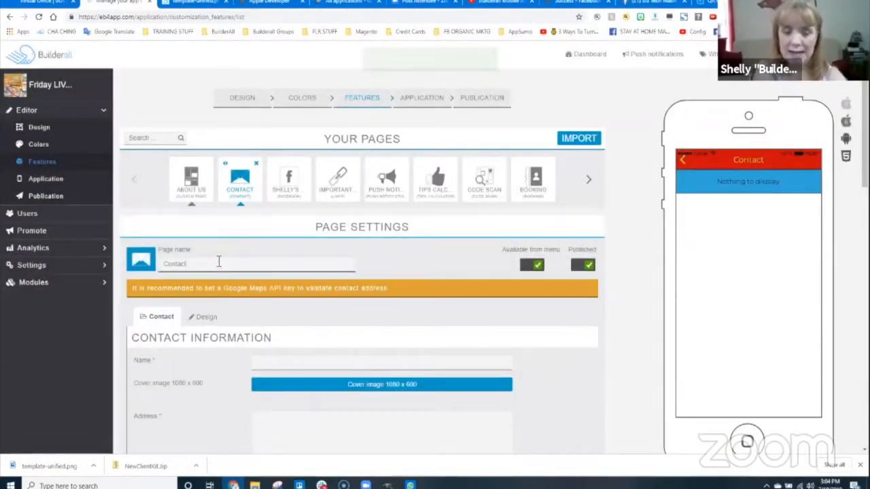
text(Us)
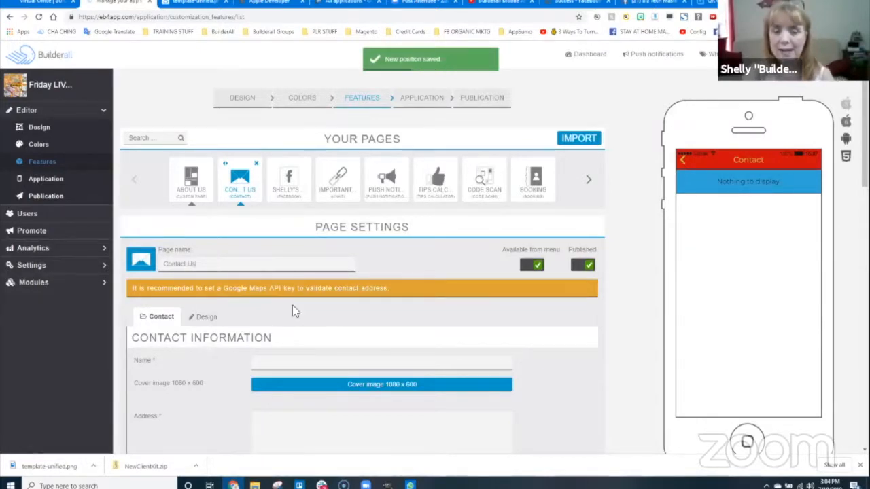
scroll(292, 305, down, 2)
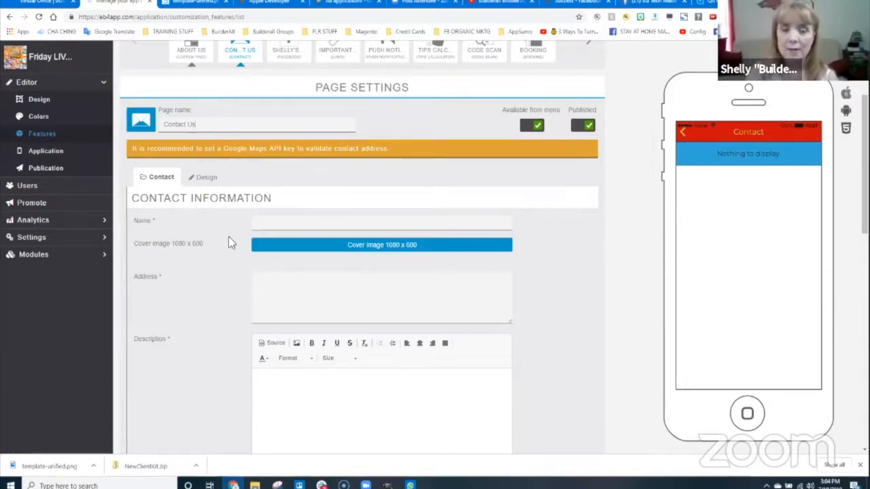
- Enter the store name Shelly's Pet Store and its address ending Batesville, MS 38606
click(276, 217)
text(Shell)
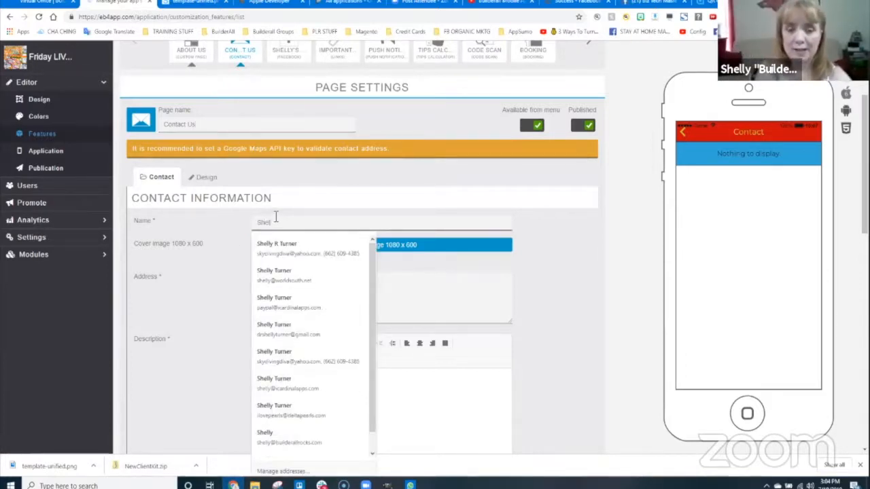
text(y's Pet Store)
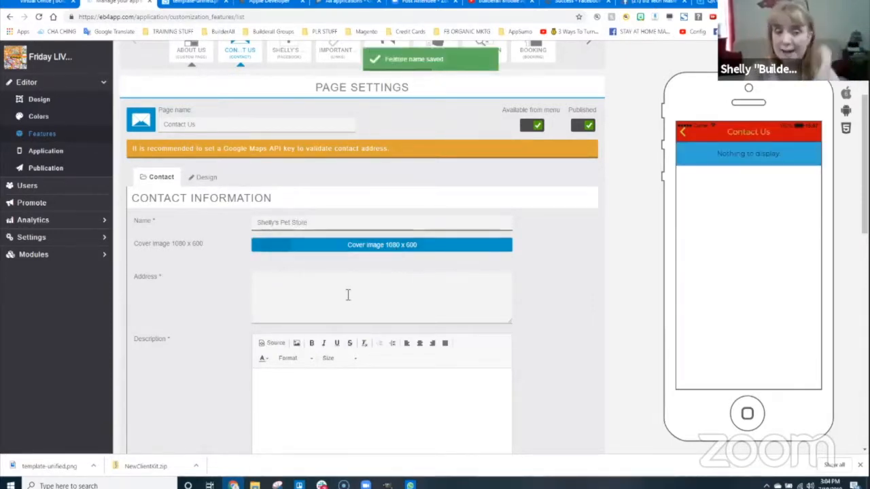
click(294, 281)
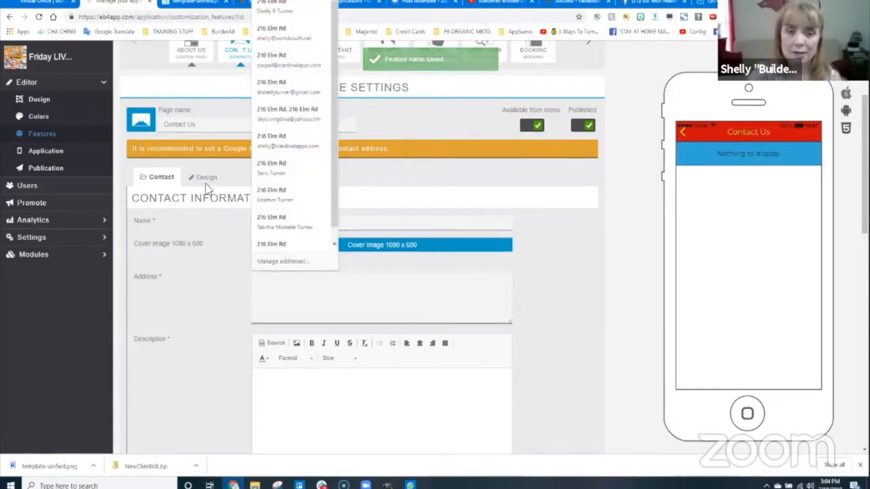
click(273, 14)
scroll(345, 272, down, 2)
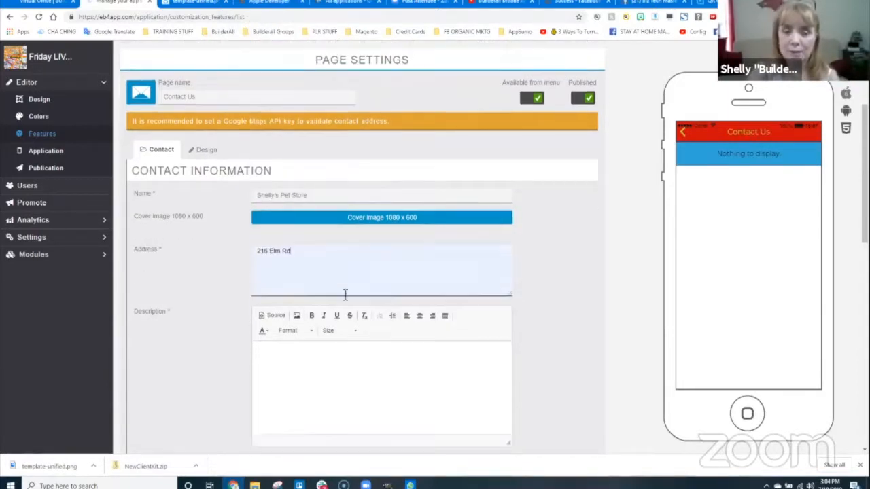
key(Return)
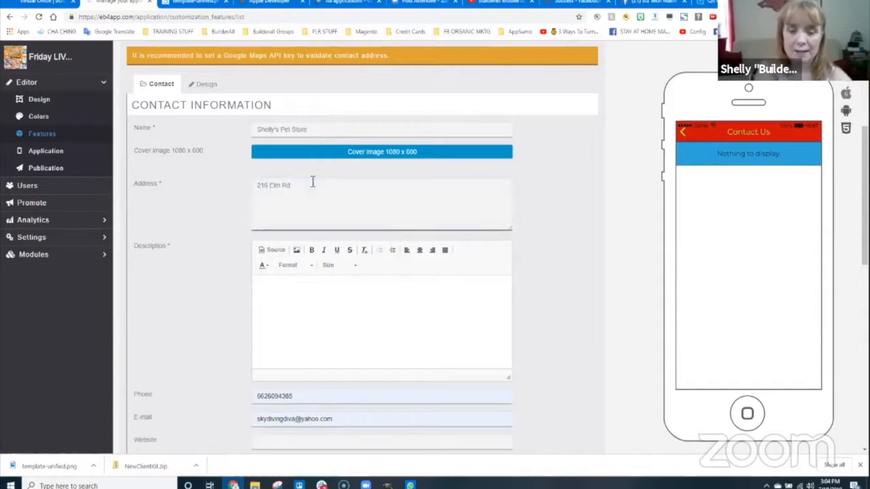
text(Batesville,)
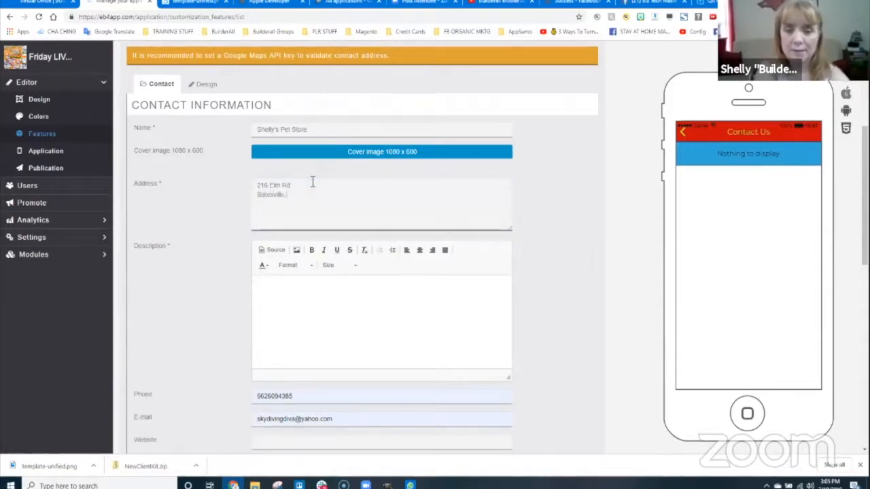
text( MS 38606)
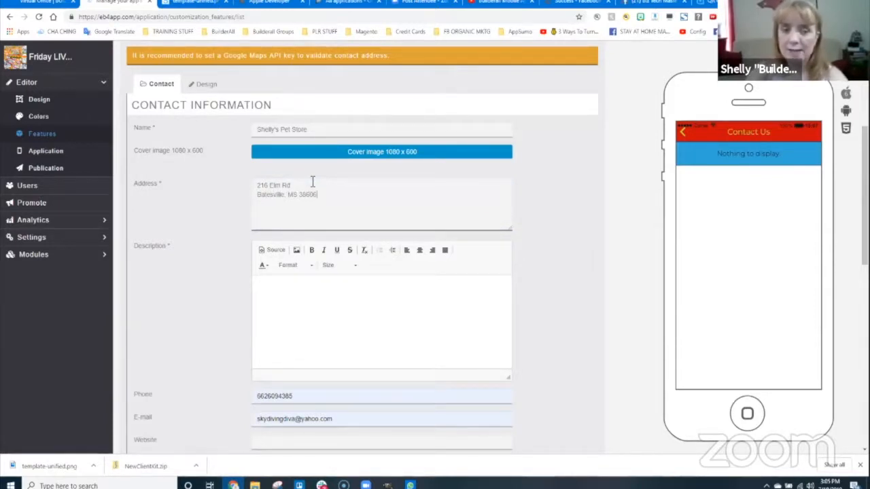
- Write the description 'We have all of the lastest pet supplies for your fur beby!'
click(290, 285)
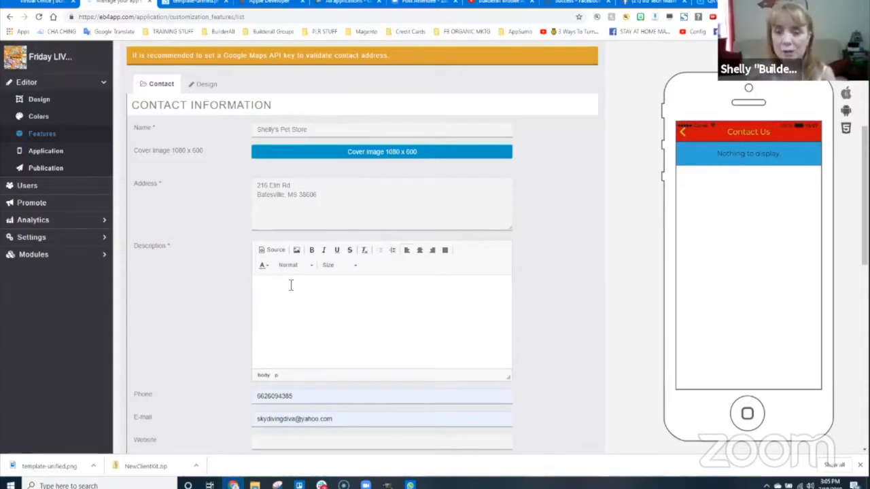
text(We ha)
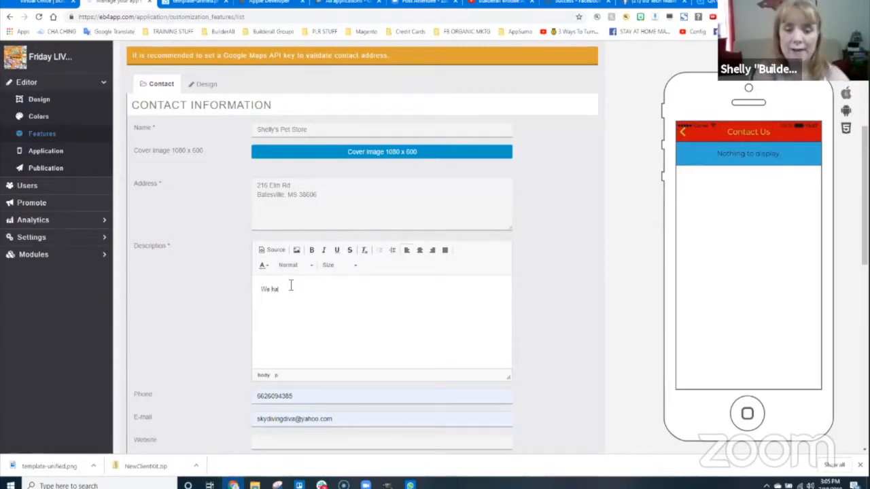
text(ve all of the lastest p)
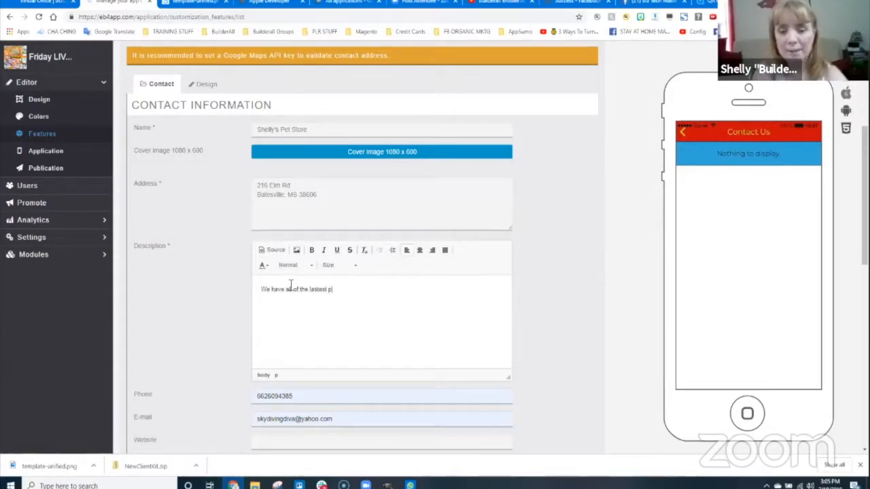
text(et supplies for you)
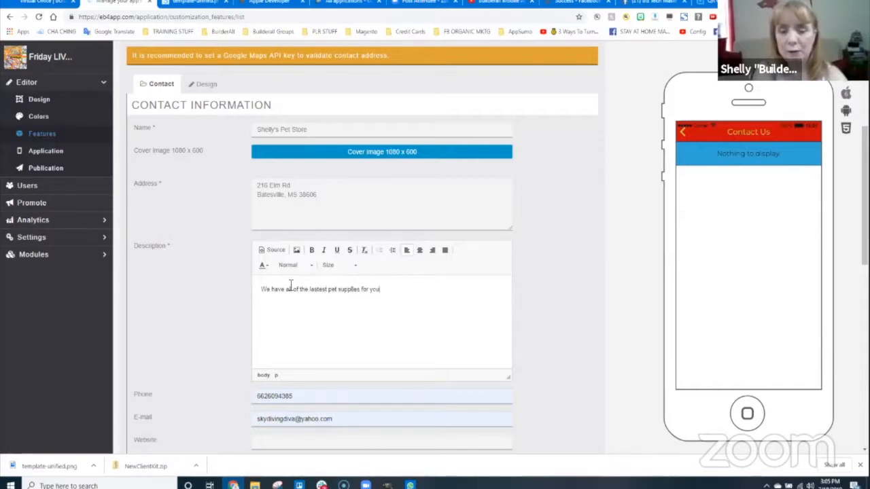
text(r fur beby!)
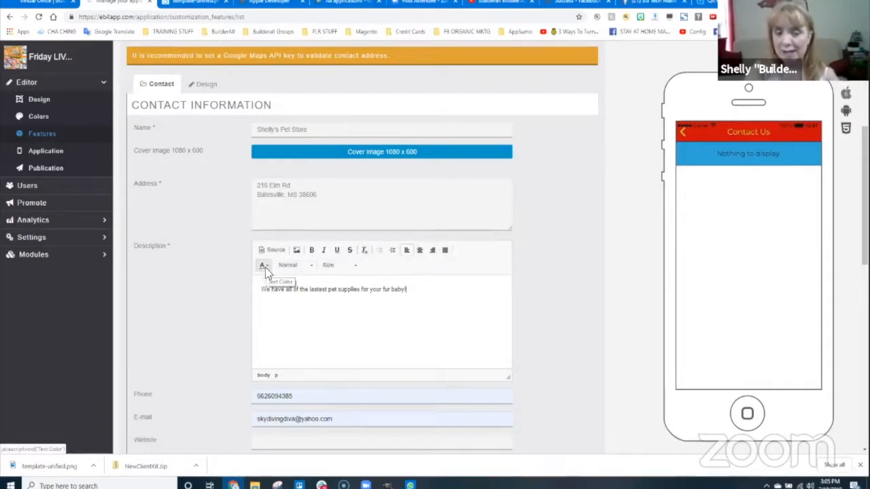
click(309, 265)
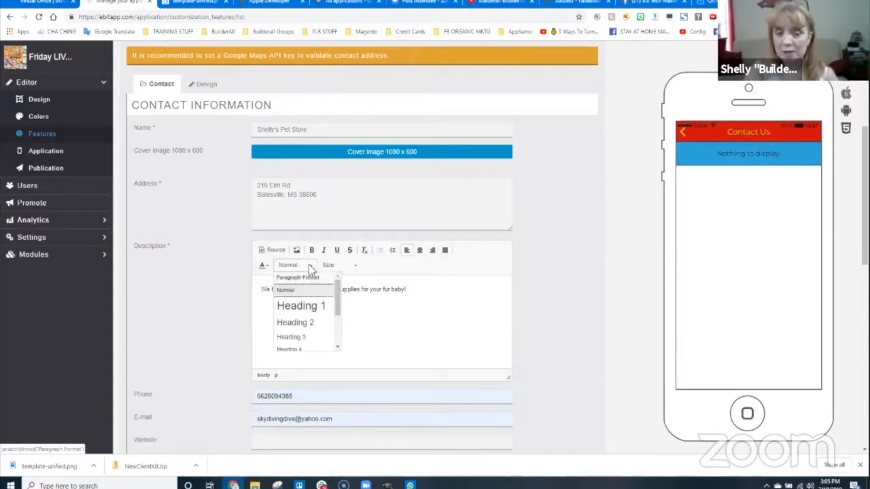
click(312, 265)
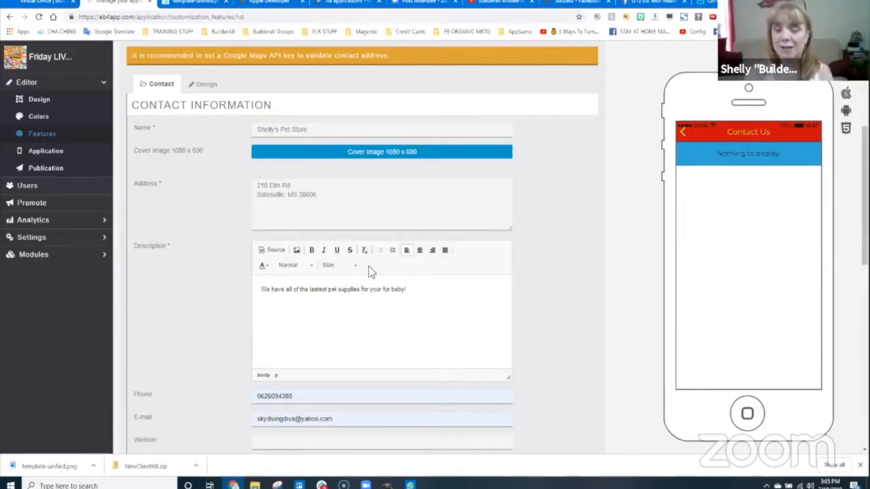
scroll(265, 279, down, 2)
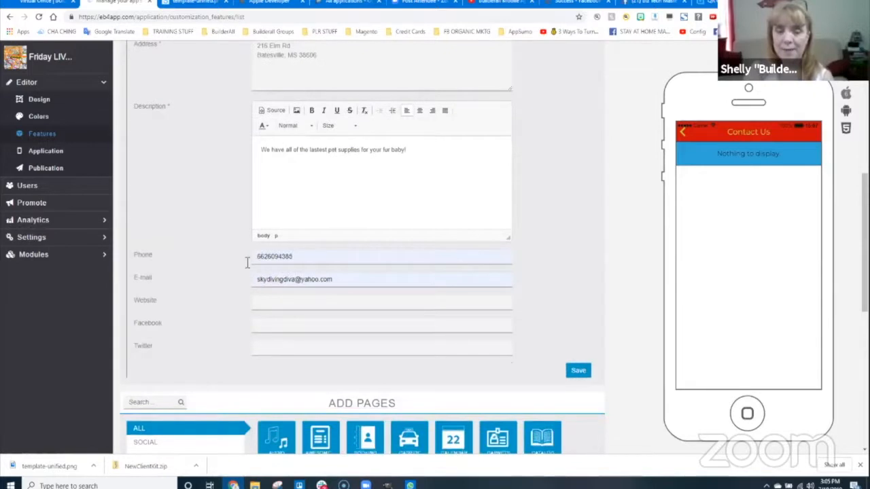
- Fill in the website, Facebook and Twitter links and save the contact details
click(271, 307)
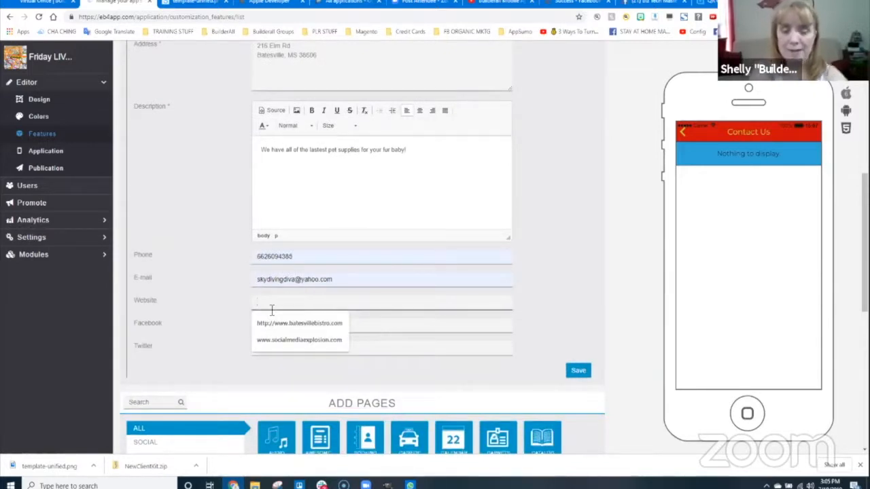
text(http://)
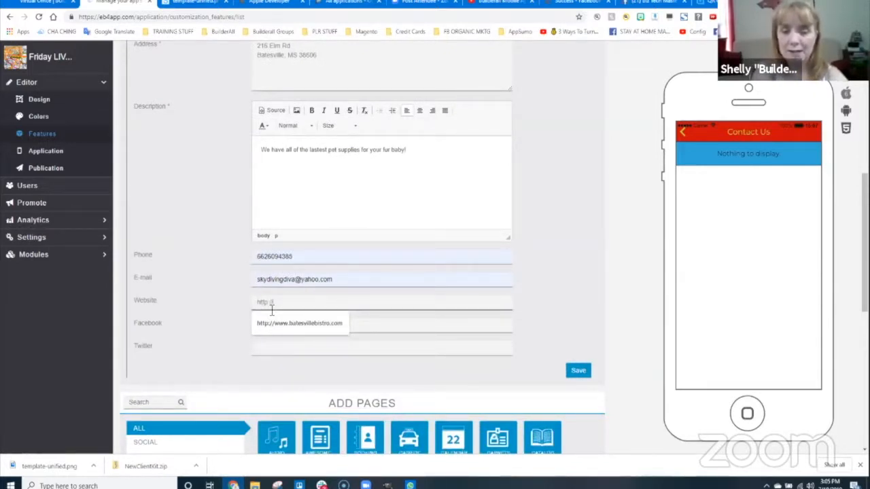
text(www.shelly'sl)
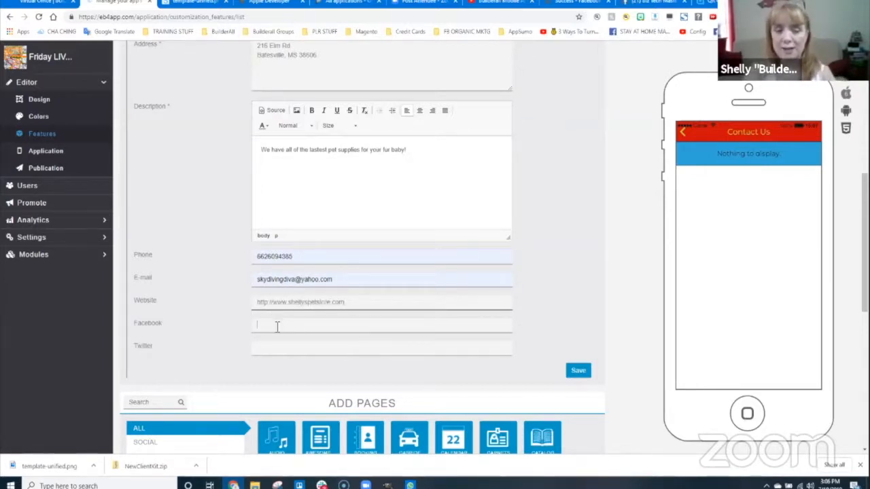
click(278, 324)
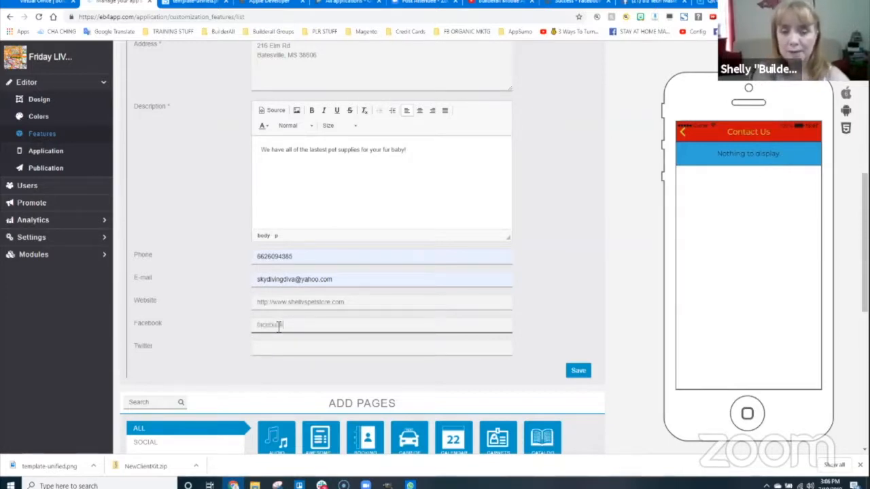
text(facebook.com/shellyspetstore)
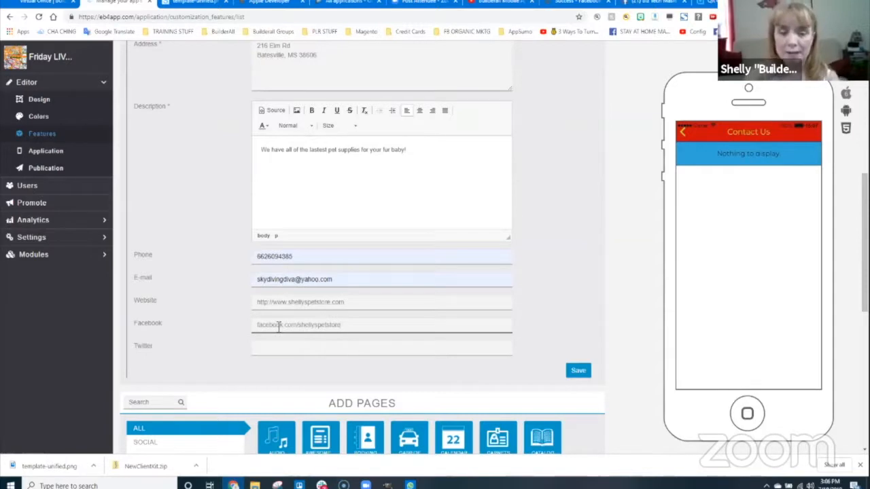
click(286, 340)
text(twi)
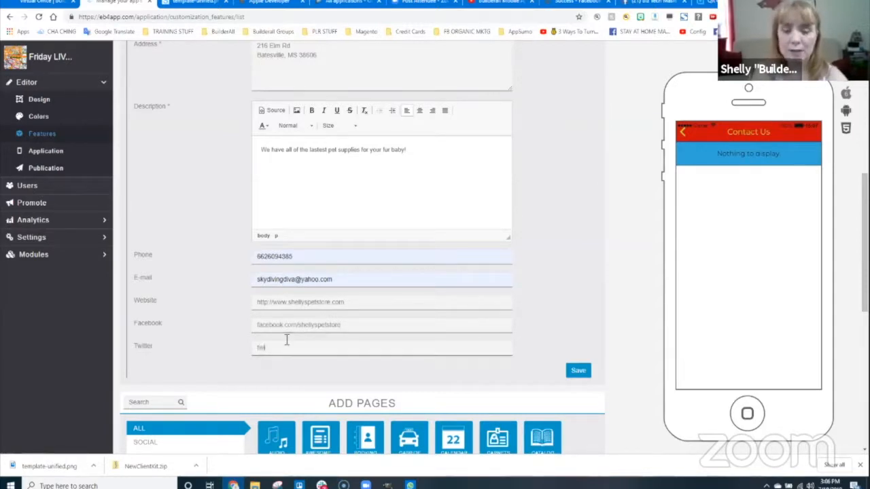
text(tter.com/shellyspetstore)
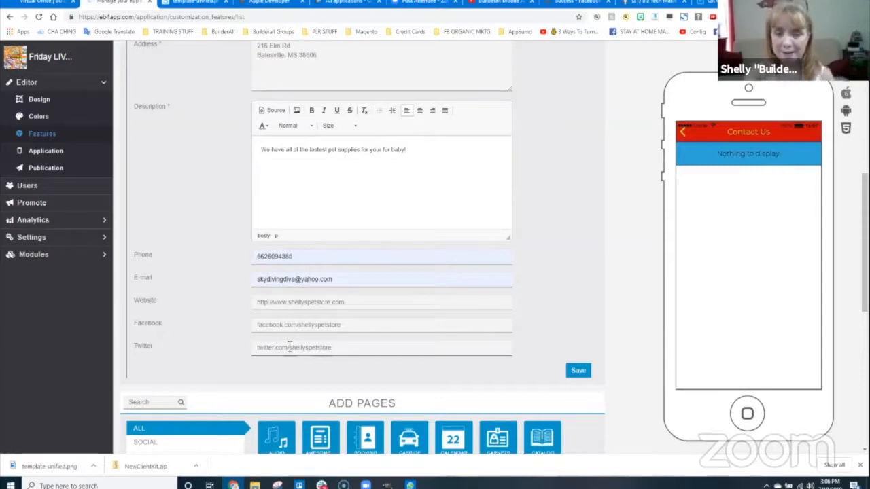
scroll(381, 229, up, 3)
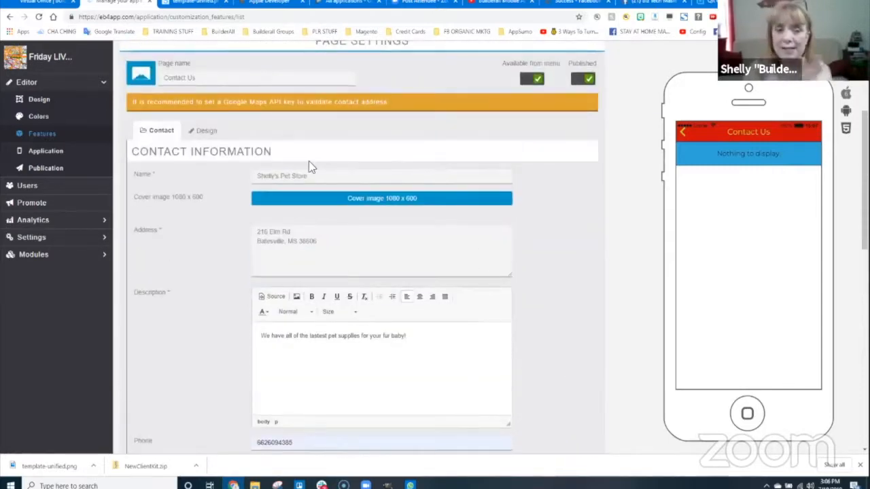
scroll(533, 337, down, 4)
click(578, 277)
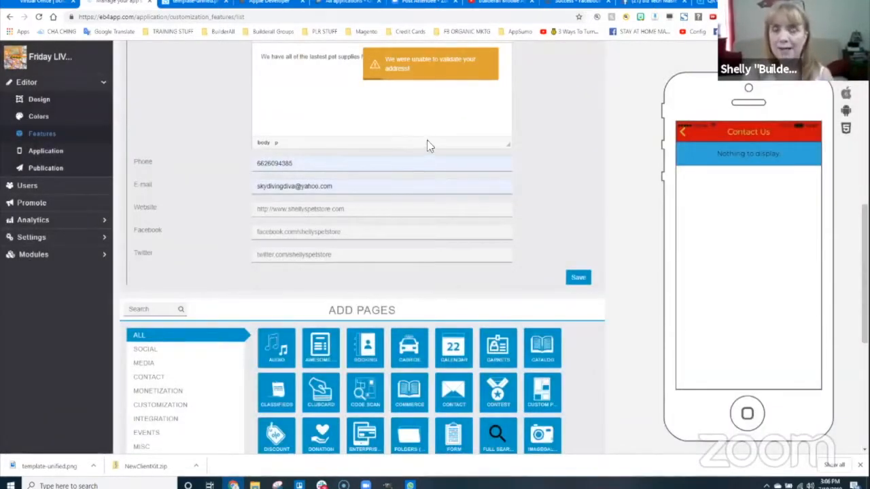
scroll(544, 149, up, 4)
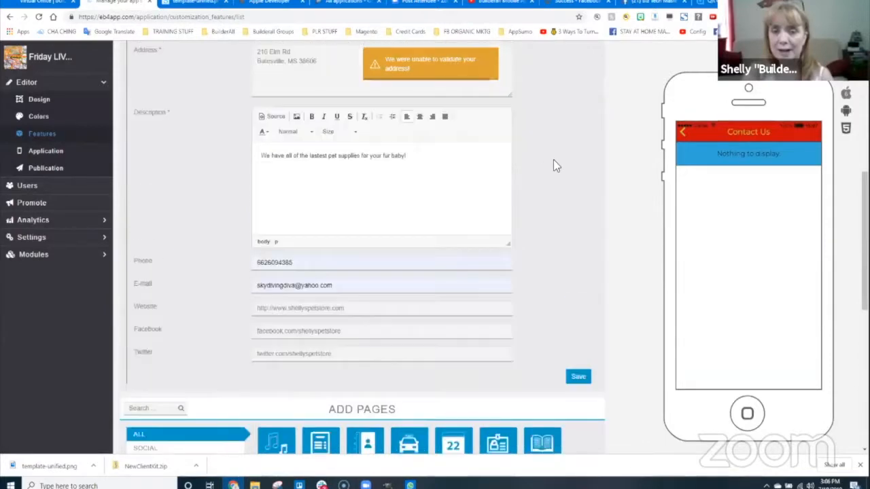
scroll(593, 182, up, 3)
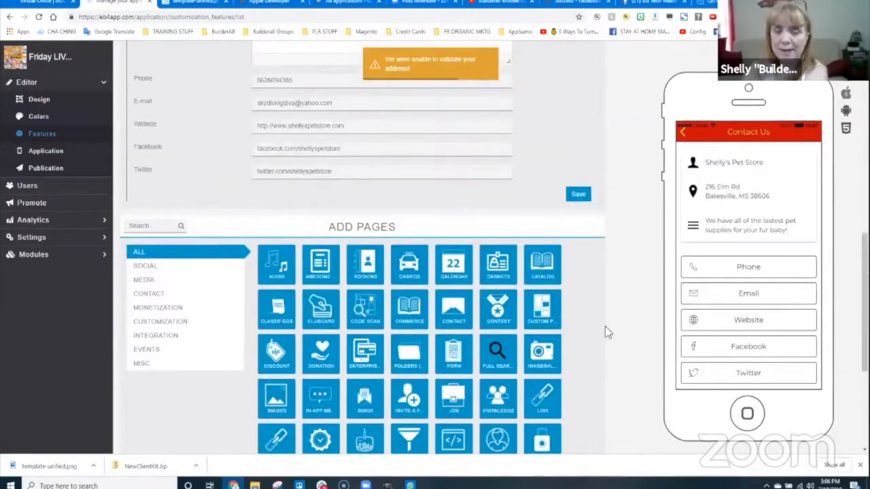
scroll(615, 280, up, 6)
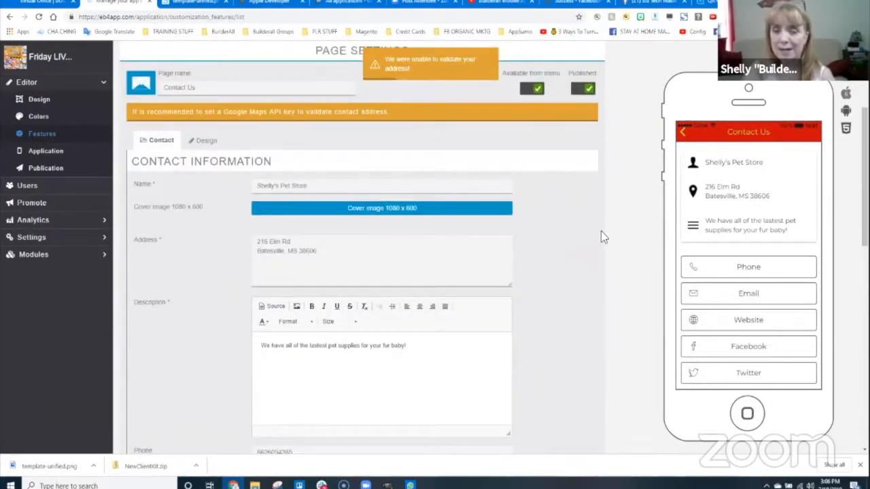
- Show the Contact Us page's Design settings and keep its layout as Card
click(202, 140)
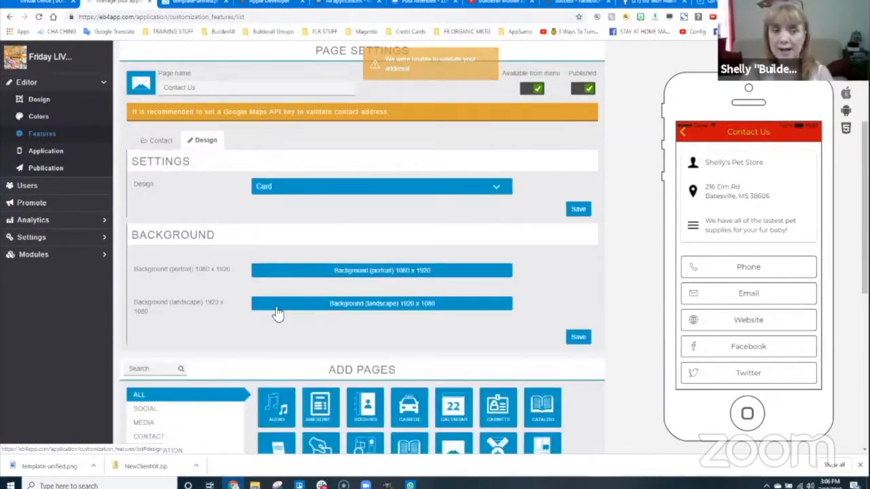
click(373, 188)
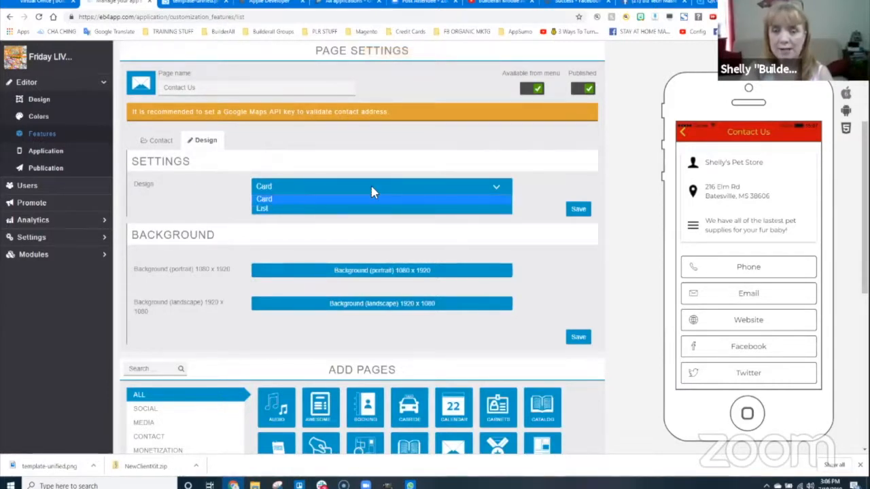
click(267, 199)
scroll(747, 330, down, 1)
scroll(747, 329, down, 1)
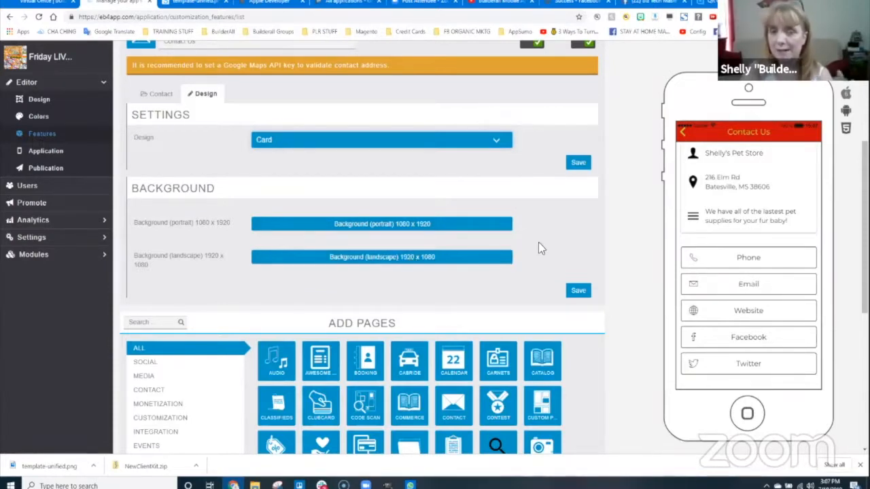
scroll(541, 248, up, 3)
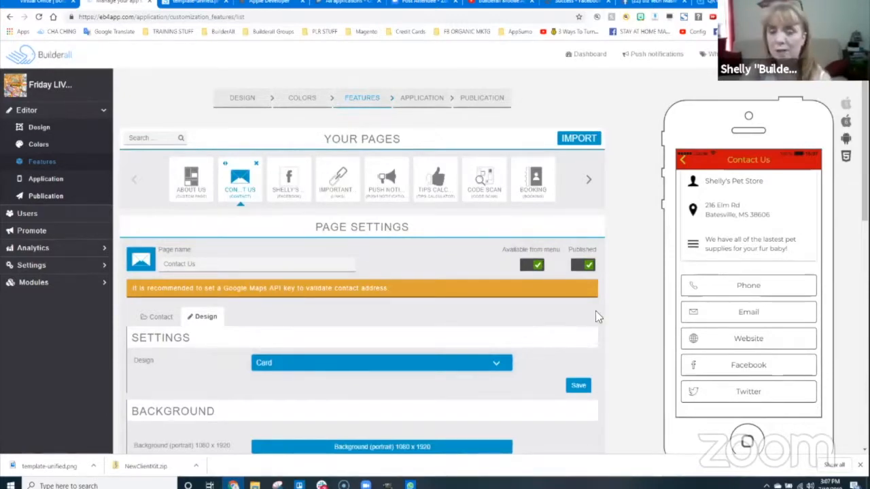
- Add a new Custom Page from Add Pages and drag it earlier in Your Pages
scroll(613, 306, down, 2)
scroll(613, 306, up, 1)
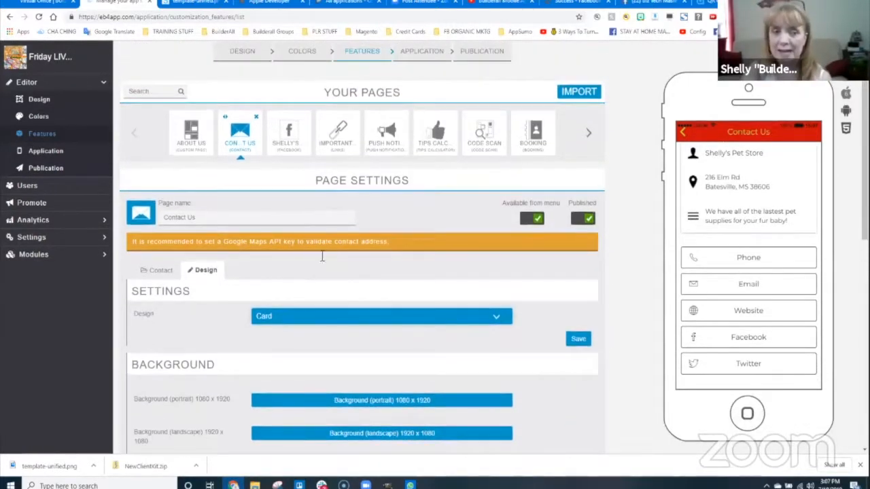
scroll(584, 352, down, 1)
scroll(586, 353, down, 5)
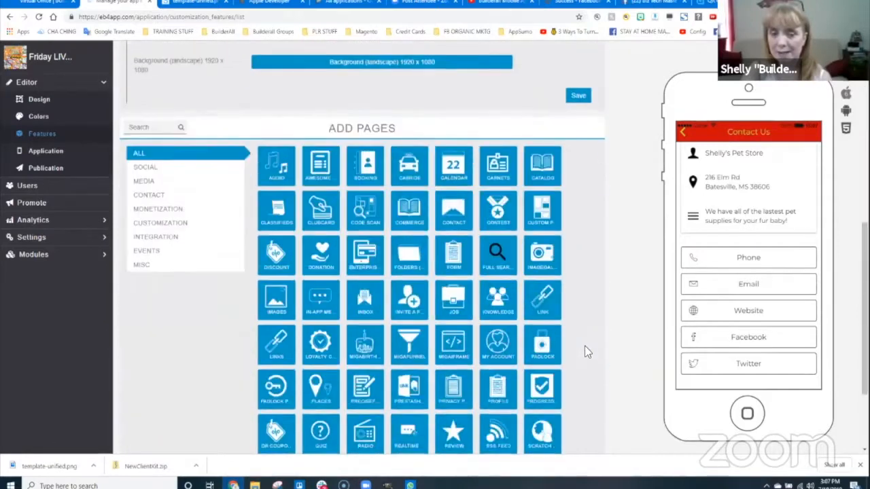
click(544, 214)
scroll(601, 356, down, 1)
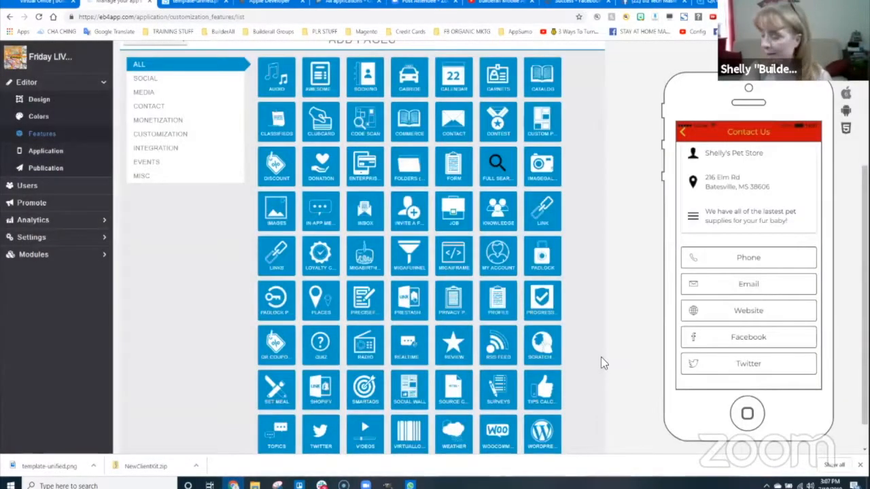
scroll(598, 319, up, 3)
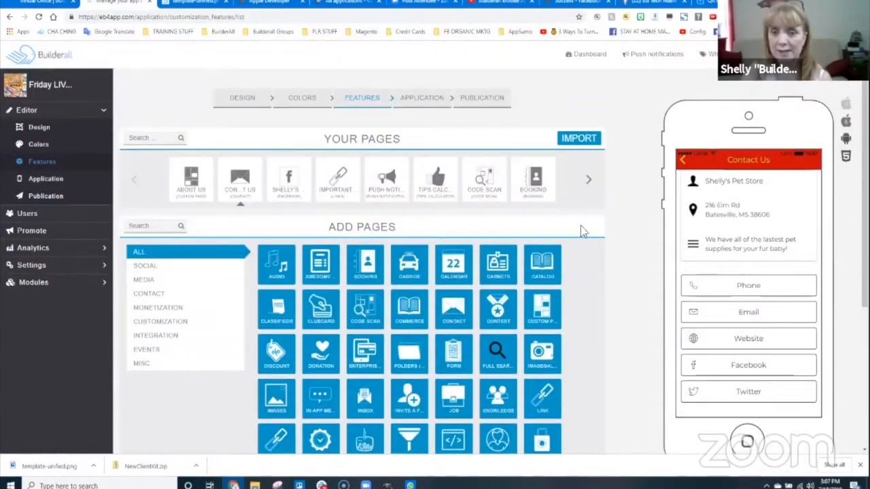
click(592, 178)
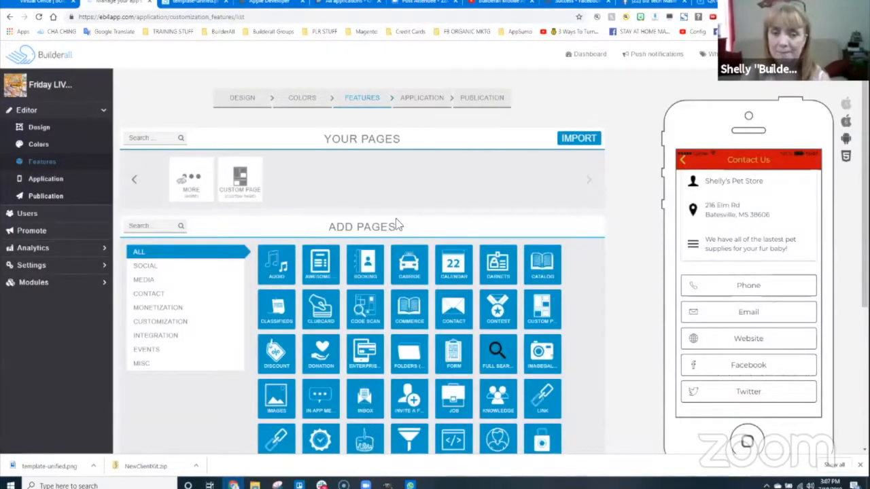
drag(243, 183, 128, 163)
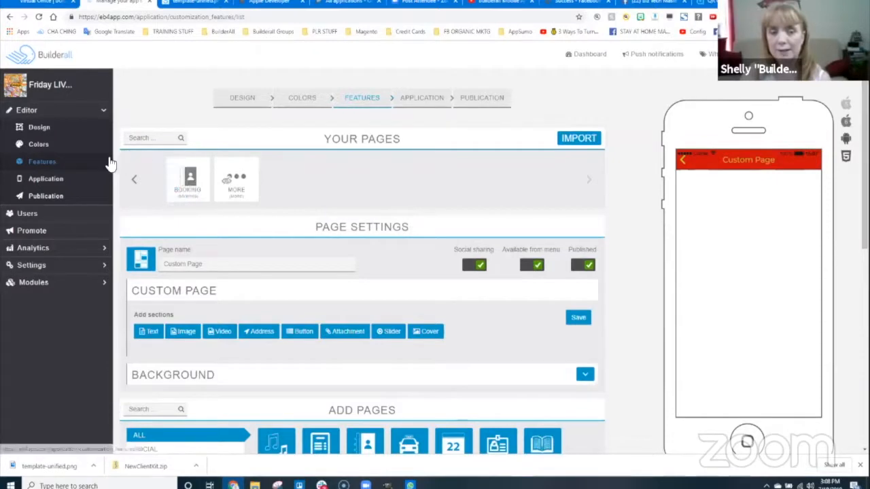
- Place the custom page after Contact Us, rename it 'Our Products' and save
drag(121, 162, 282, 166)
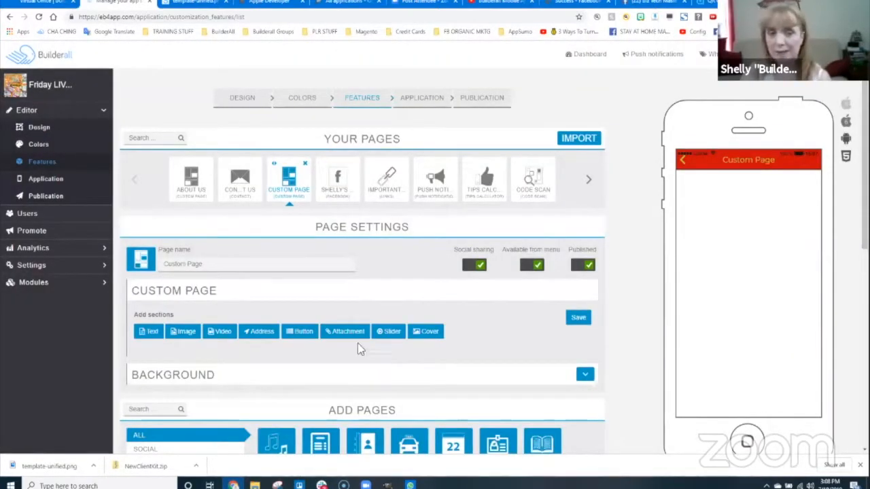
triple_click(211, 272)
text(Cu)
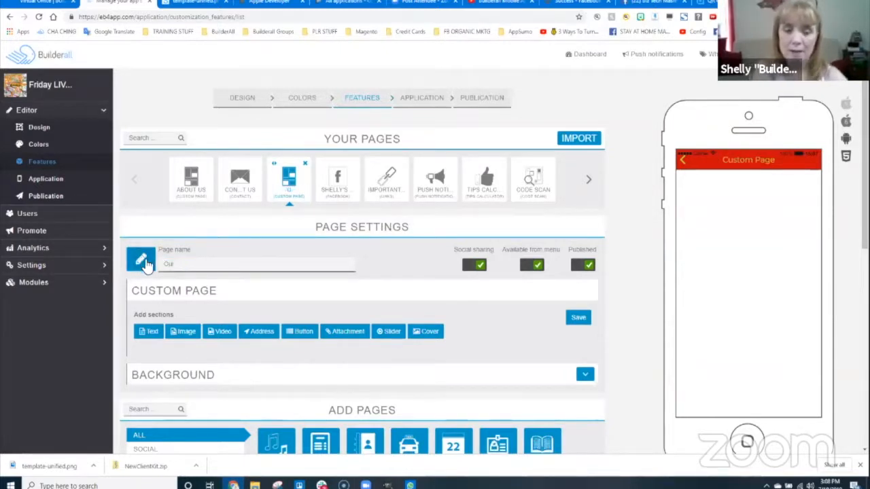
text(r Products)
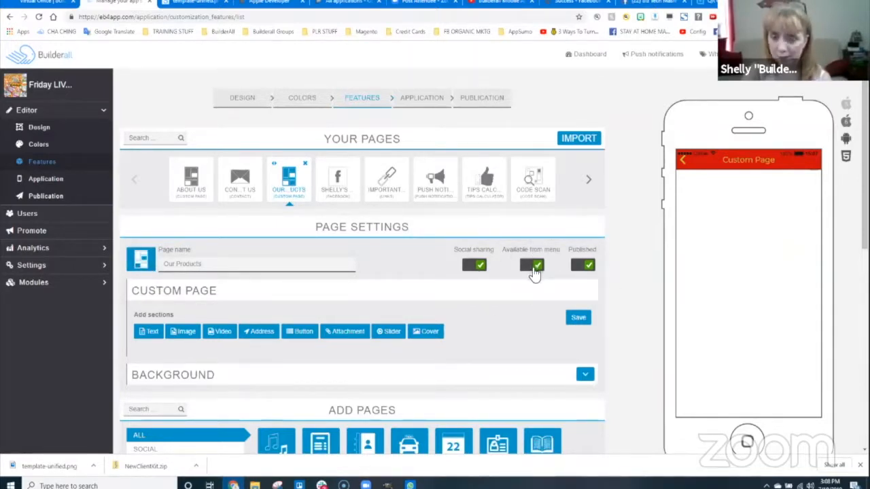
scroll(498, 347, down, 2)
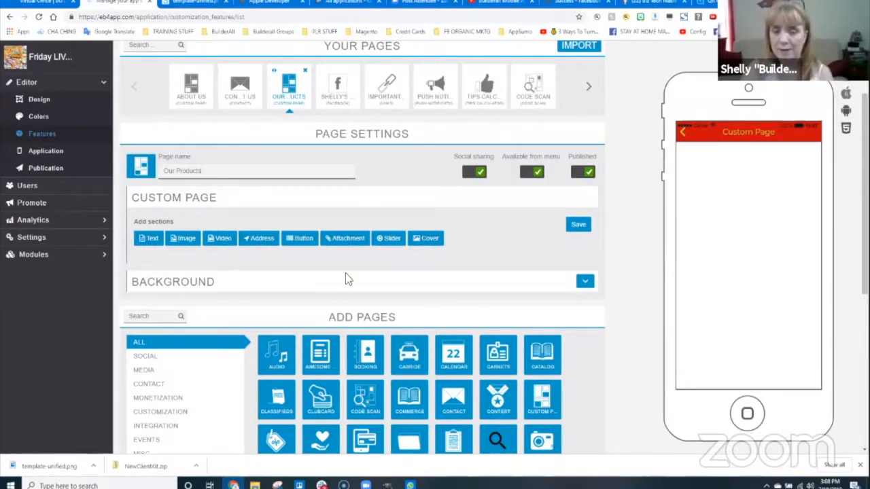
click(585, 282)
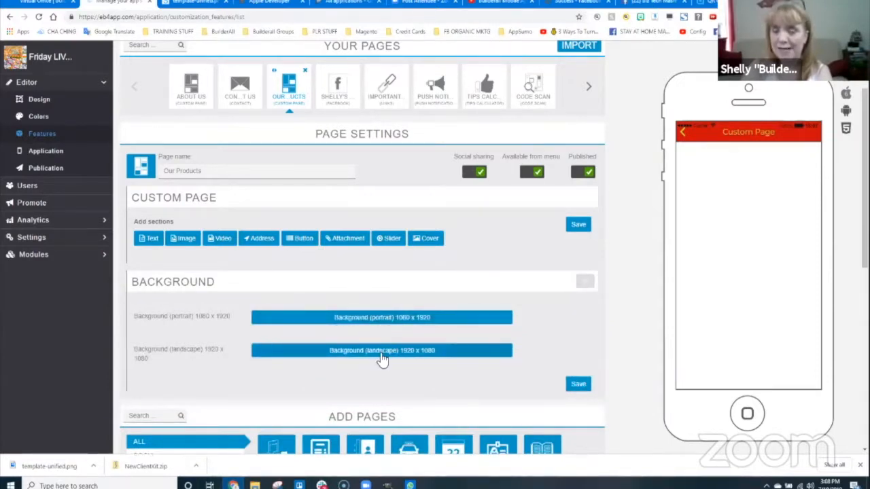
click(579, 384)
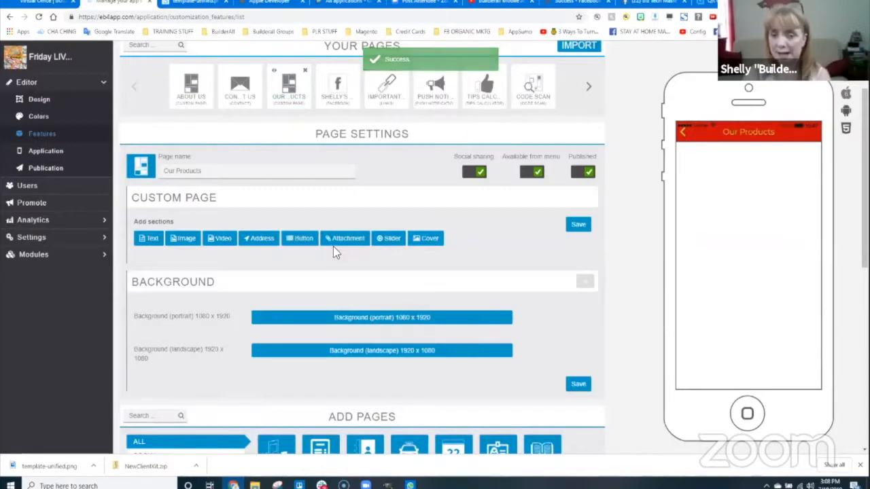
click(352, 276)
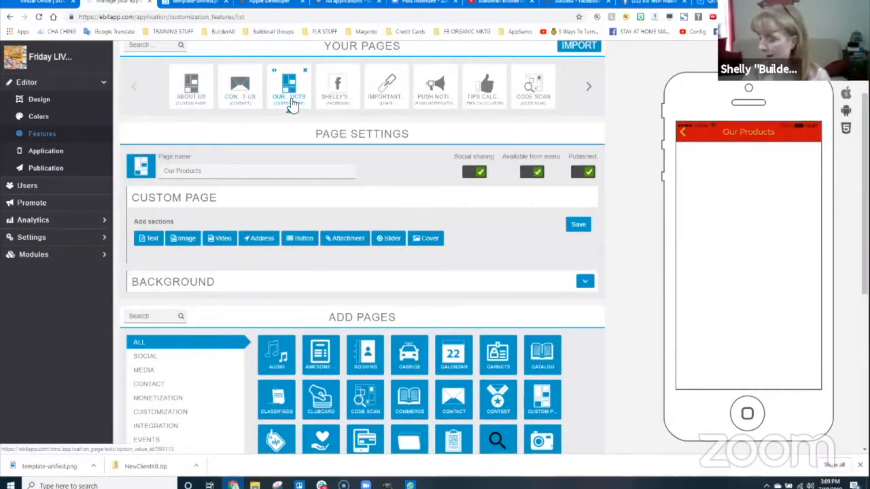
- Return the phone preview to its home screen and reload the editor
click(683, 136)
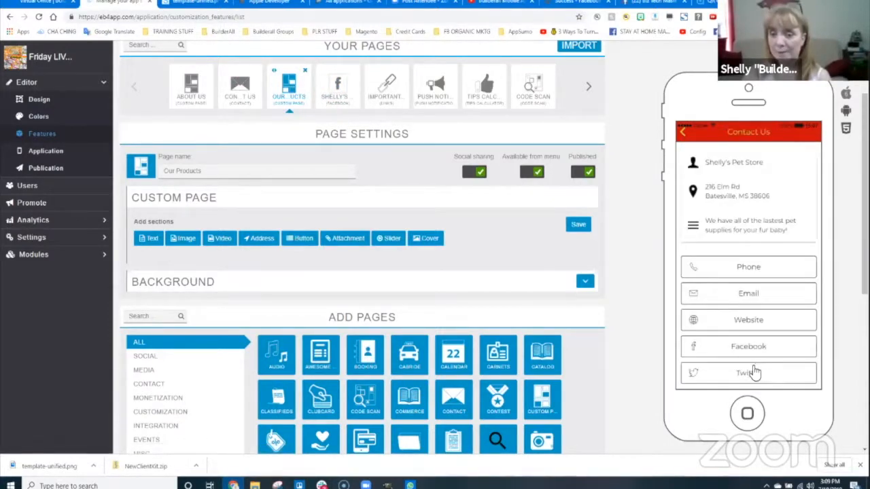
click(684, 136)
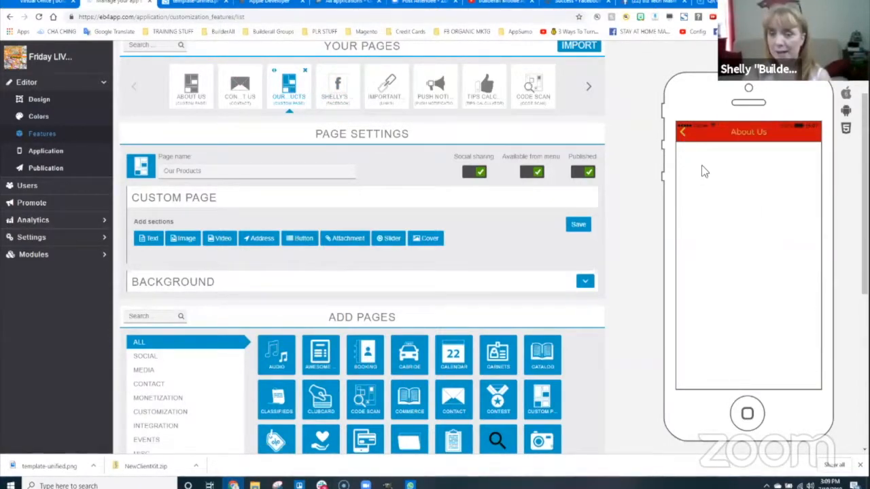
click(684, 136)
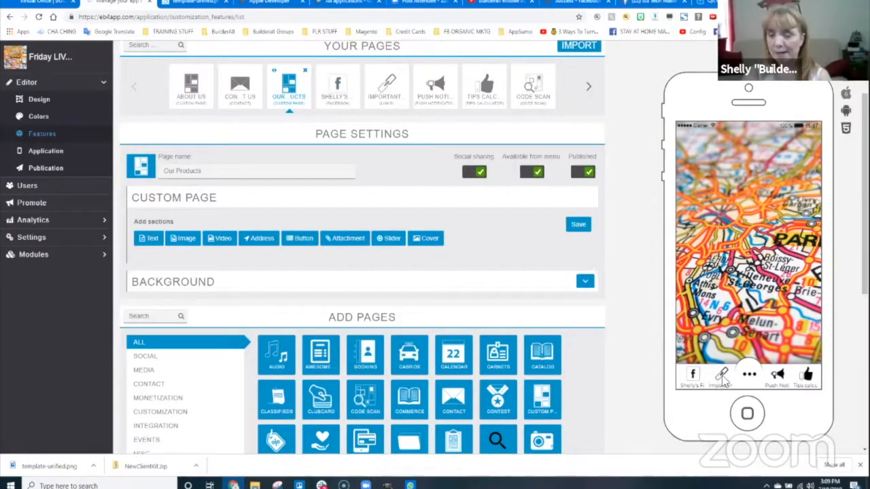
click(40, 17)
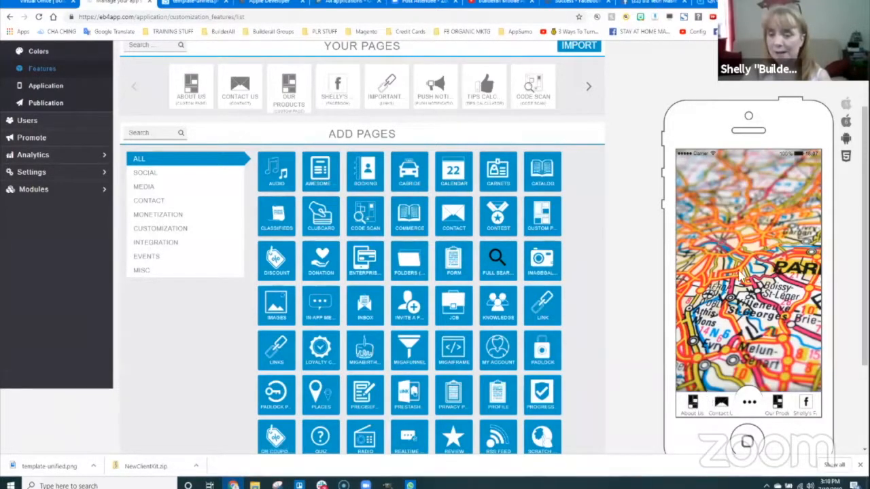
- Test the Contact Us and Facebook tabs in the preview, returning home after each
click(719, 405)
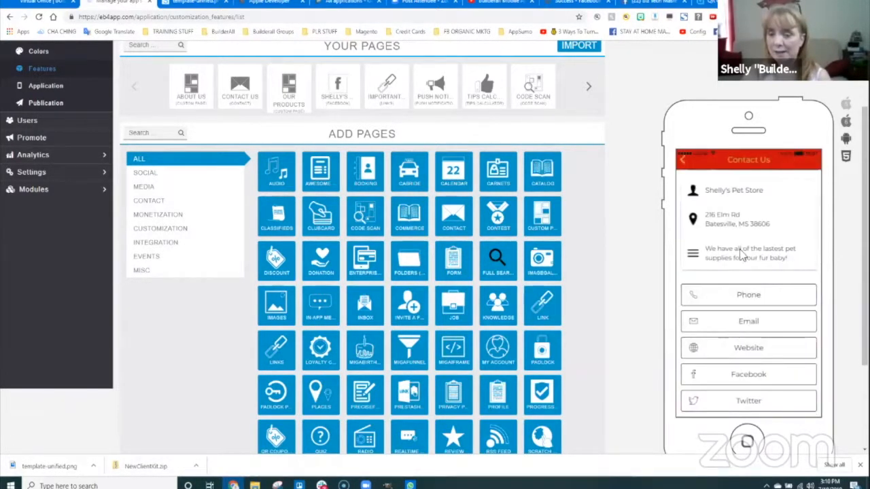
click(684, 167)
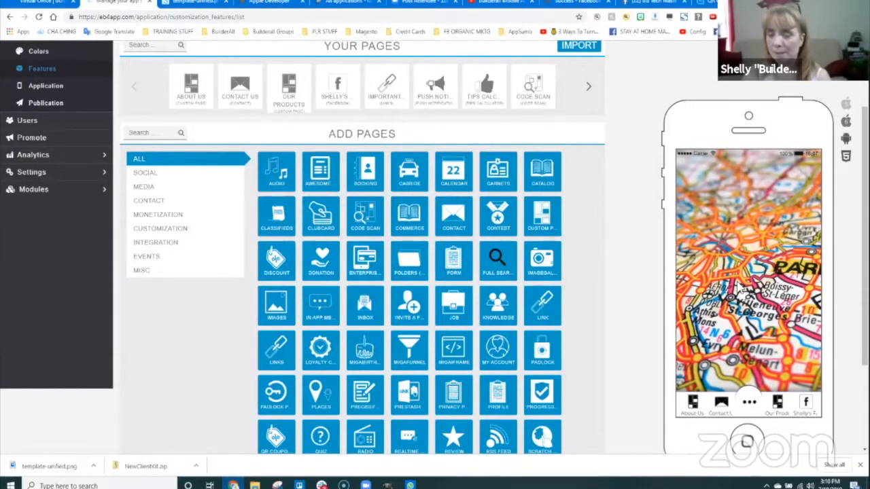
click(806, 404)
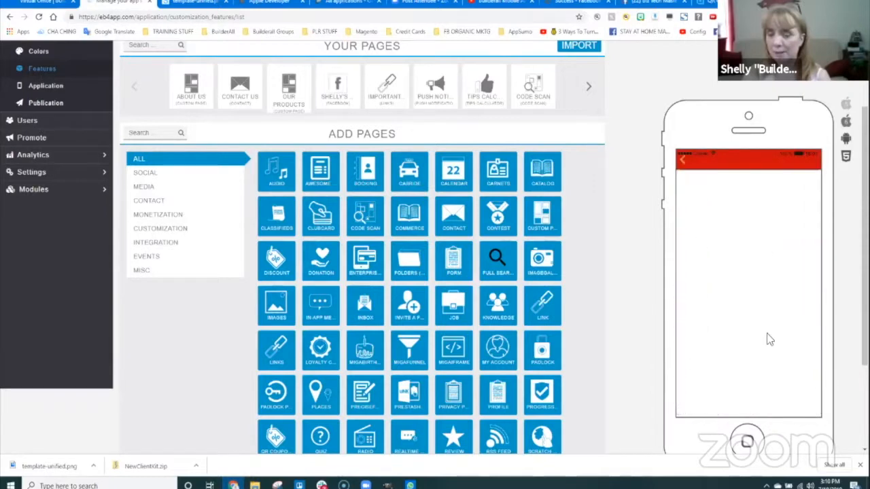
click(683, 161)
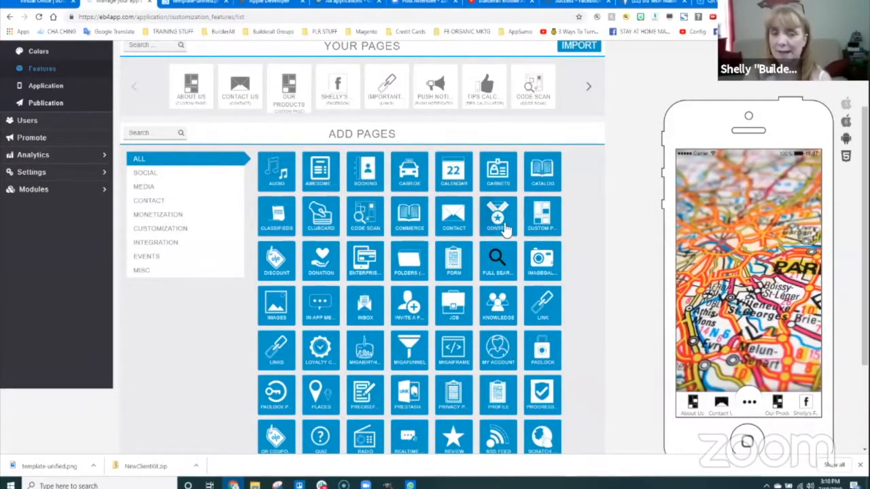
scroll(595, 218, up, 2)
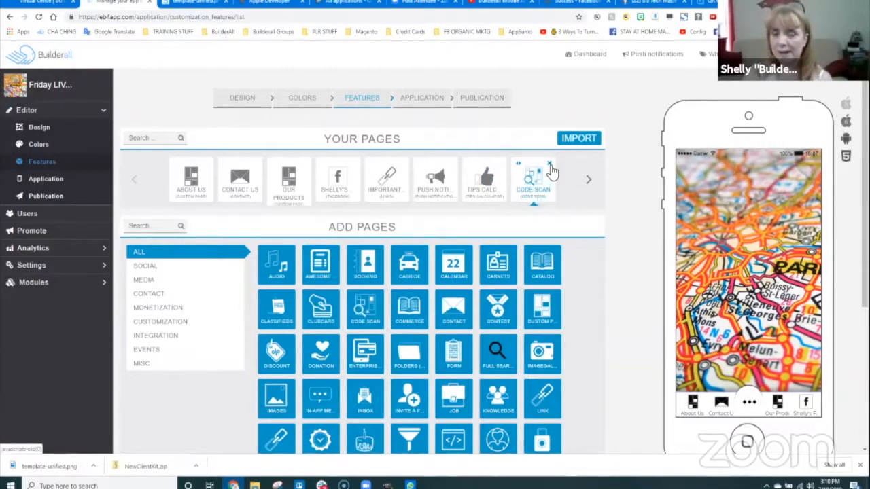
- Delete the Code Scan, tips calculator, Donation, Booking and Push Notifications pages, confirming each
click(550, 165)
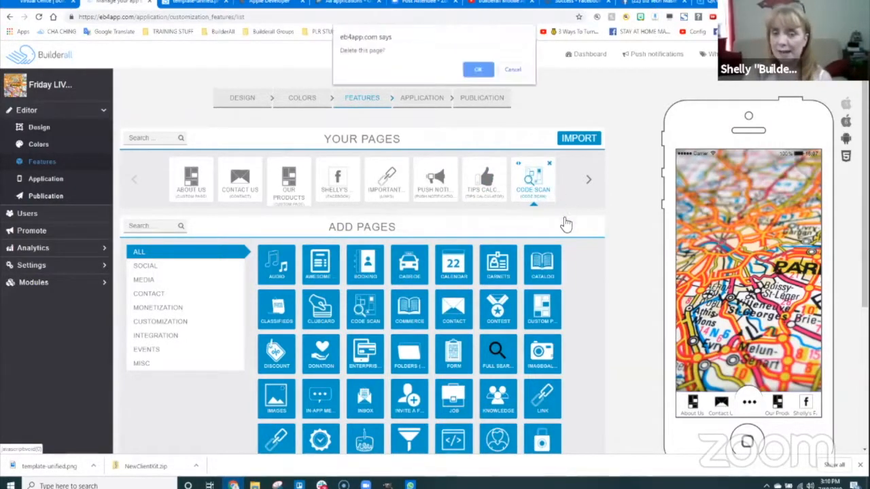
click(478, 71)
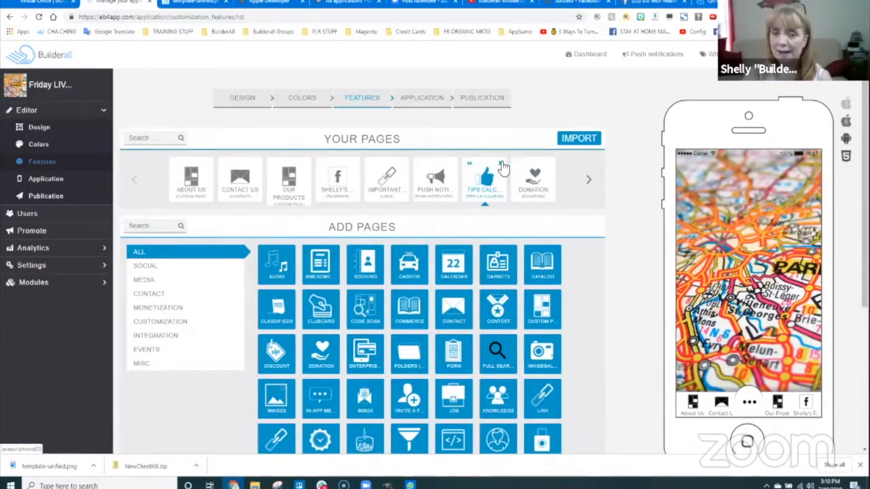
click(502, 168)
click(478, 70)
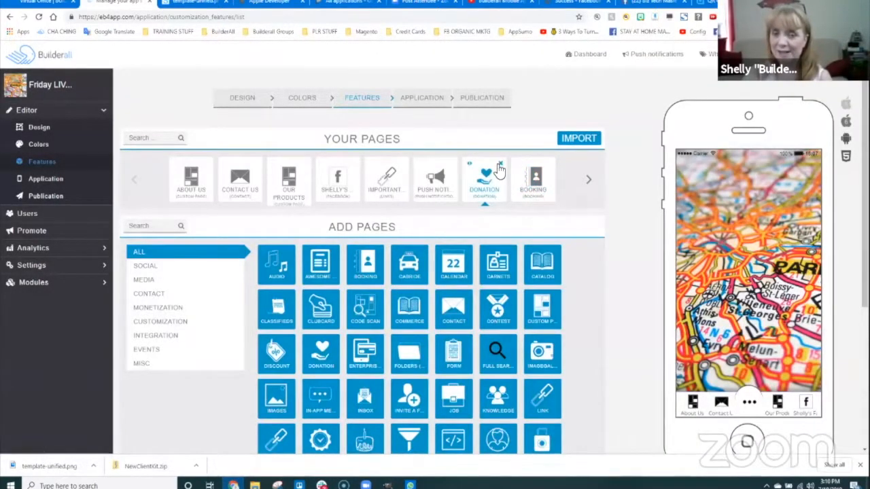
click(497, 165)
click(478, 70)
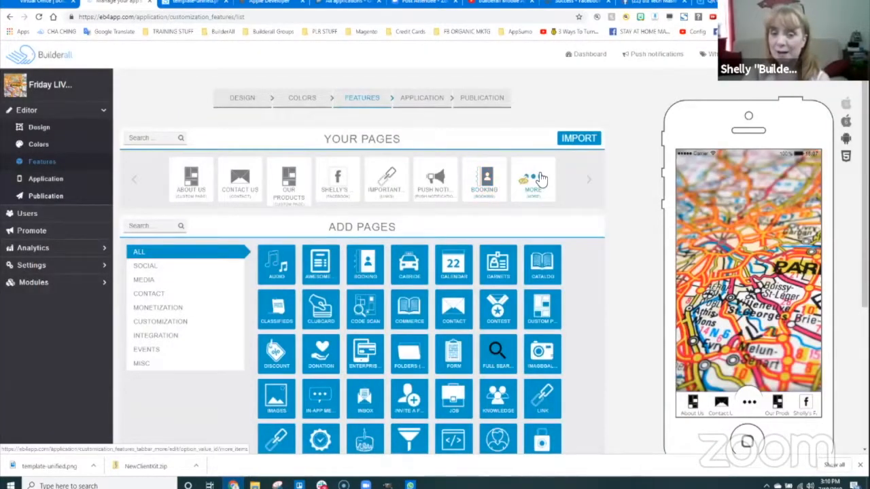
click(500, 164)
click(478, 70)
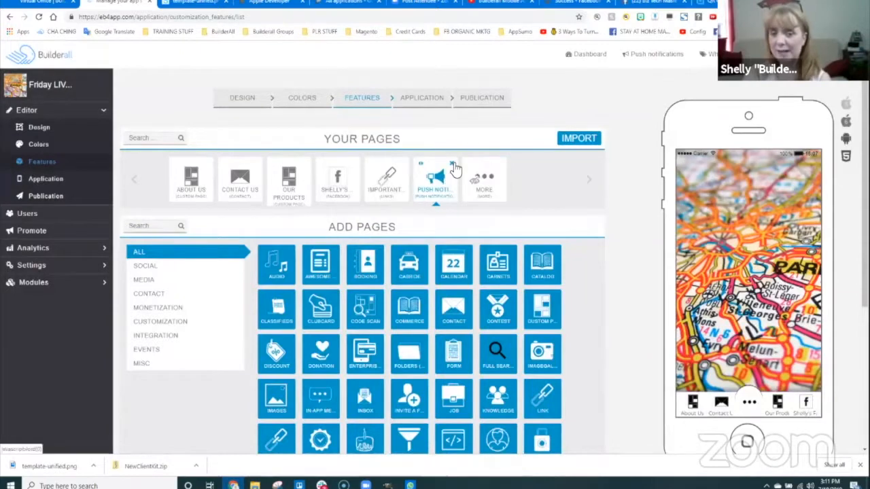
click(452, 165)
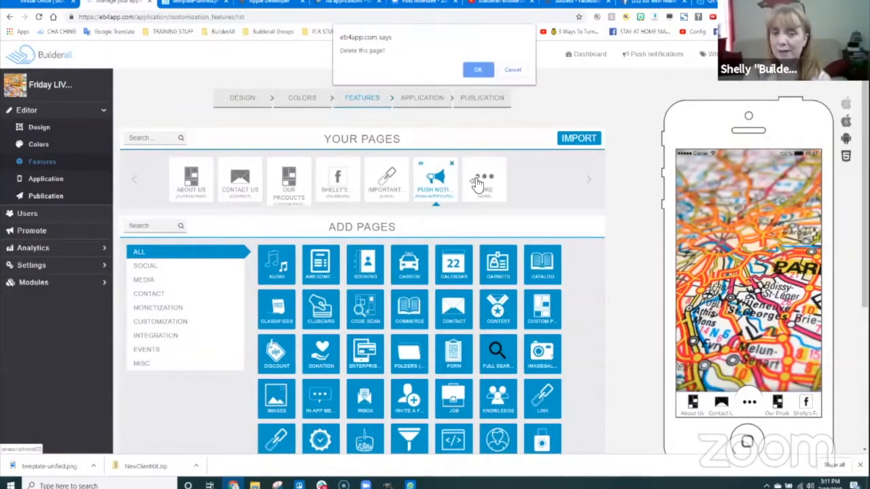
click(478, 70)
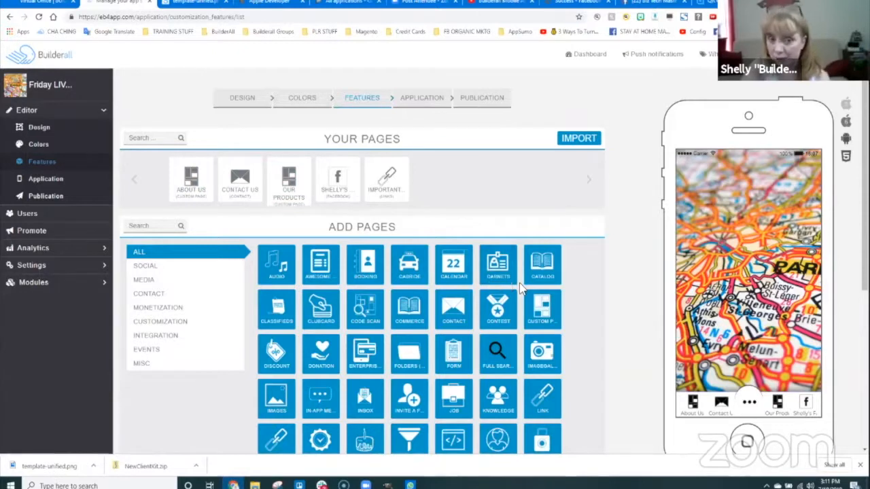
scroll(564, 353, down, 1)
scroll(564, 350, down, 2)
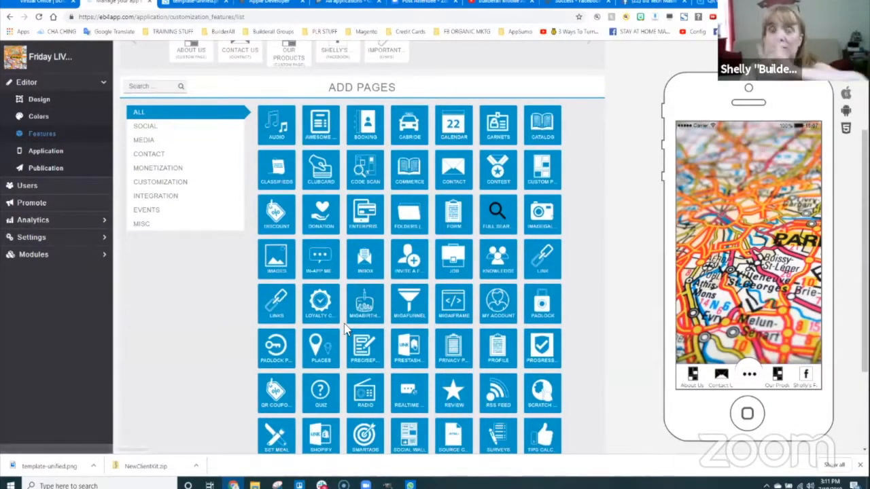
scroll(327, 340, down, 1)
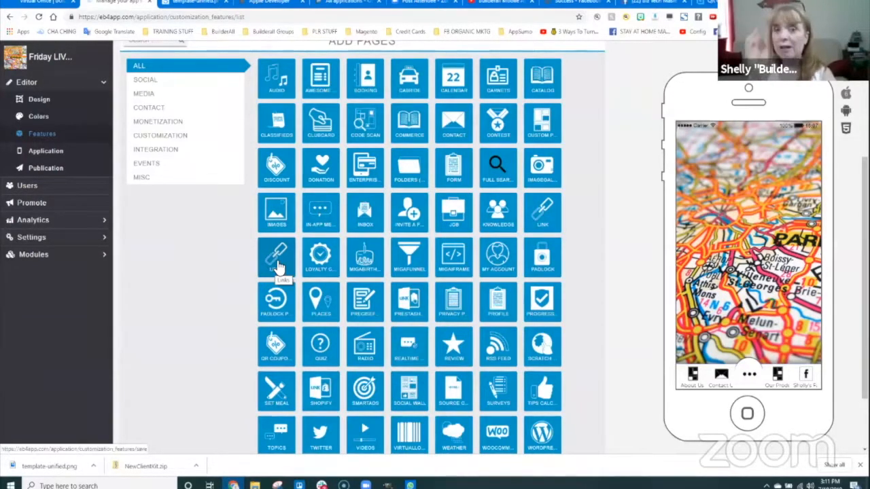
scroll(594, 139, up, 3)
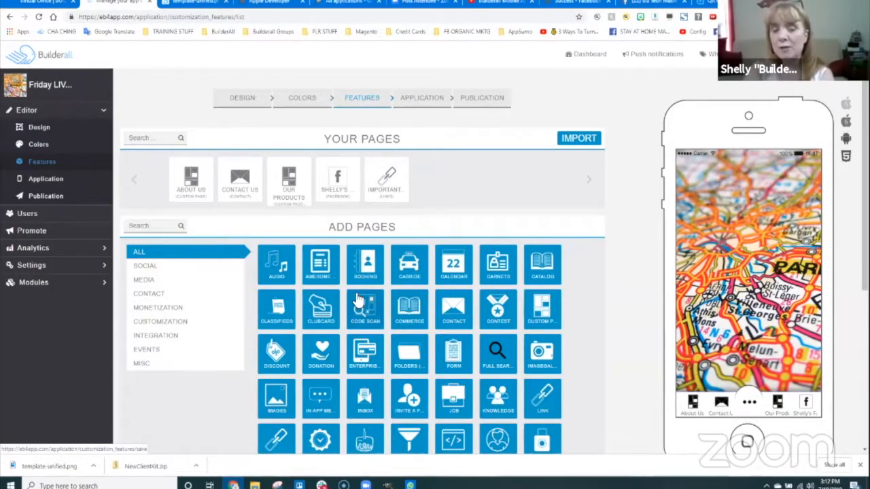
scroll(580, 279, down, 2)
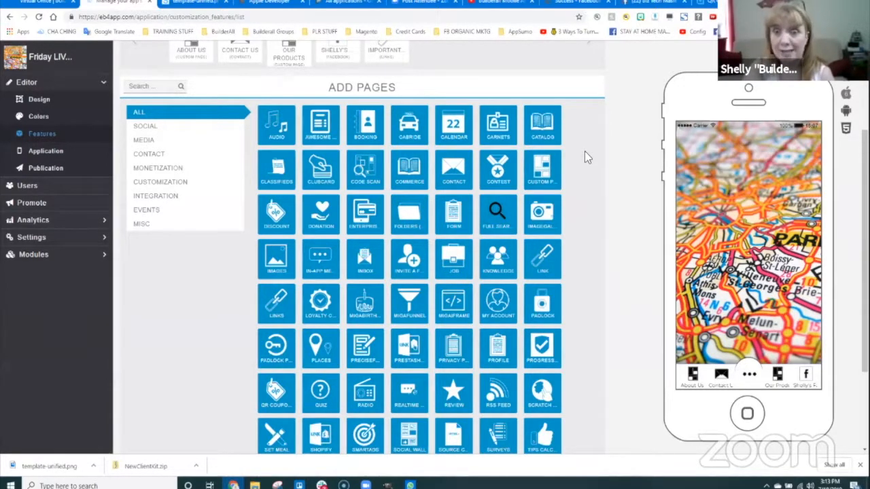
scroll(603, 211, up, 2)
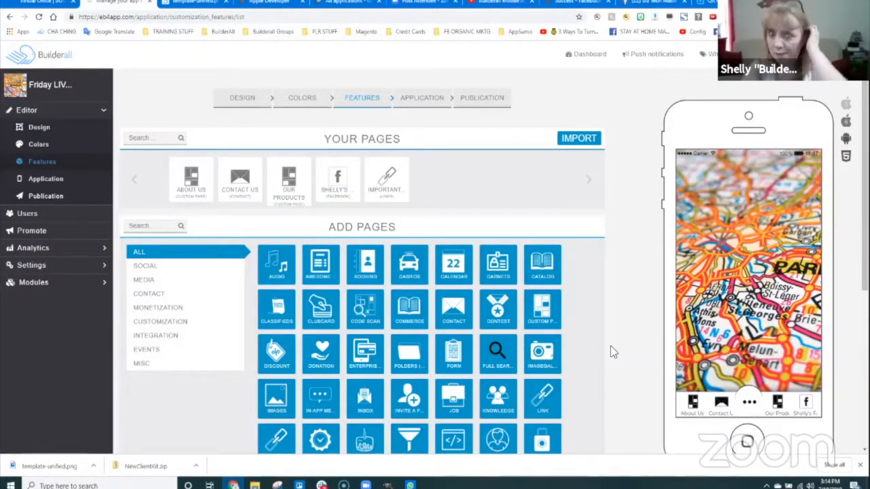
scroll(627, 319, down, 3)
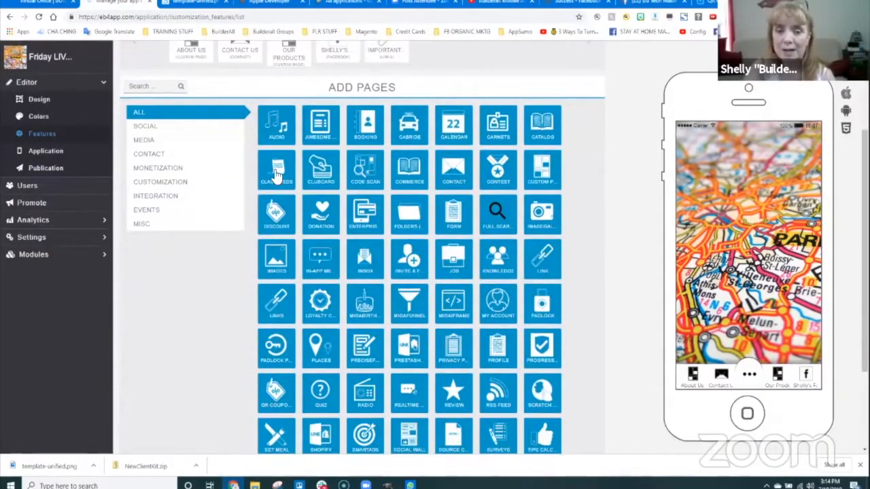
scroll(349, 210, down, 1)
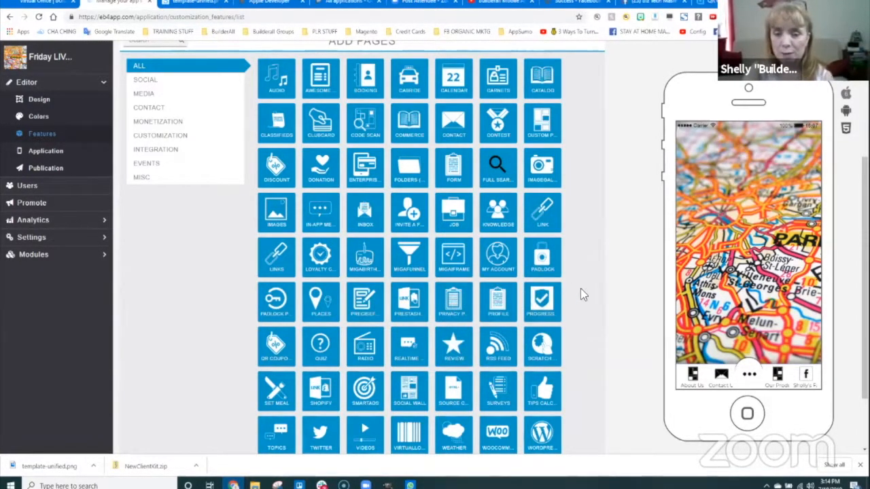
scroll(581, 289, down, 2)
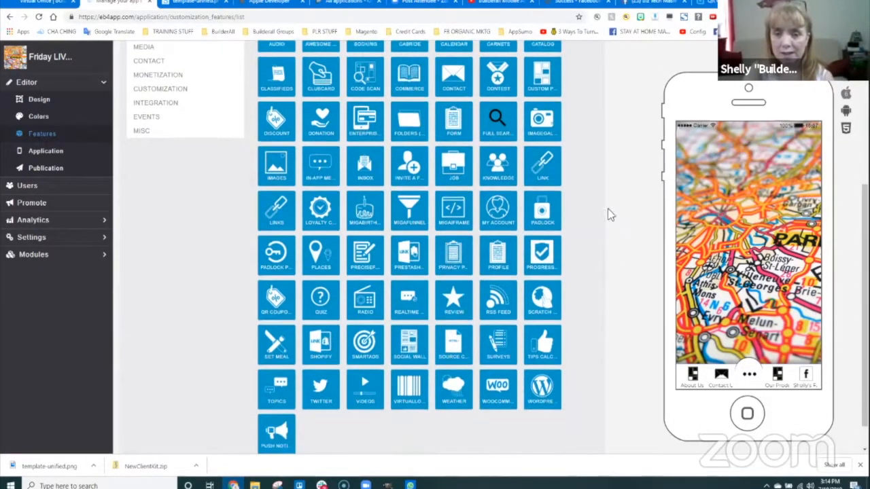
- Add a Loyalty Card page and try logging in to the preview with an e-mail and password
click(321, 211)
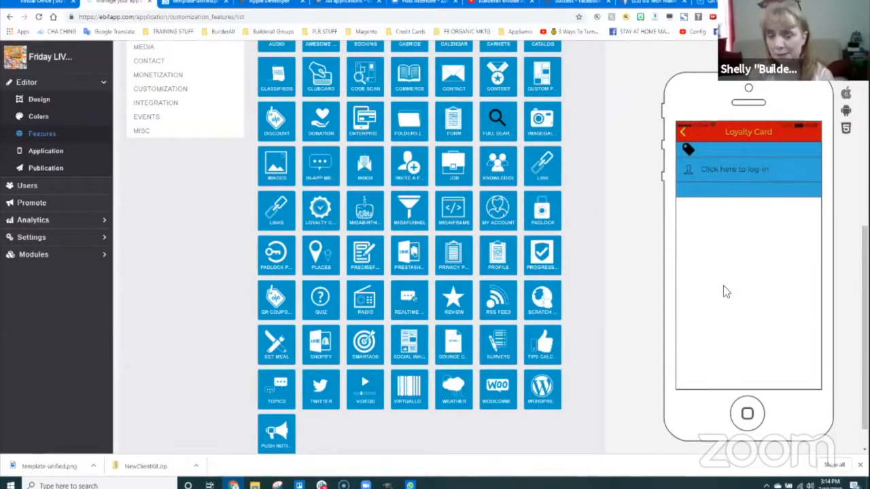
click(714, 174)
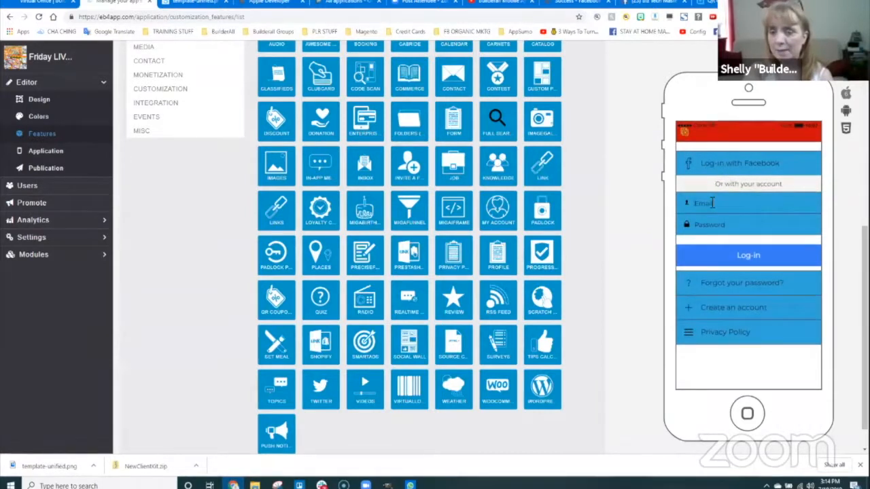
click(708, 202)
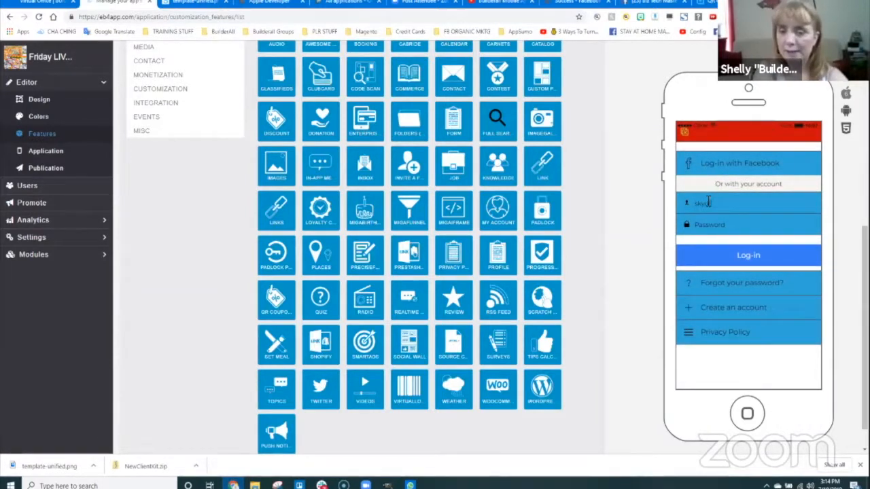
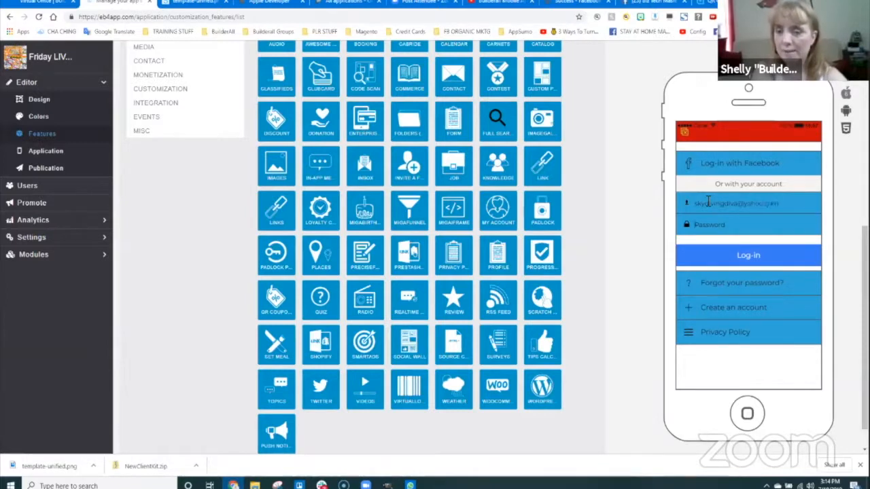
key(Tab)
text(**)
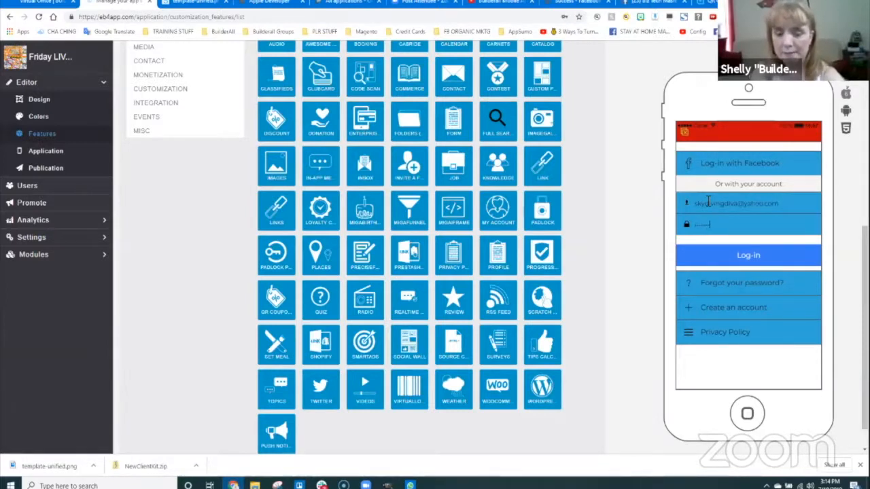
click(767, 255)
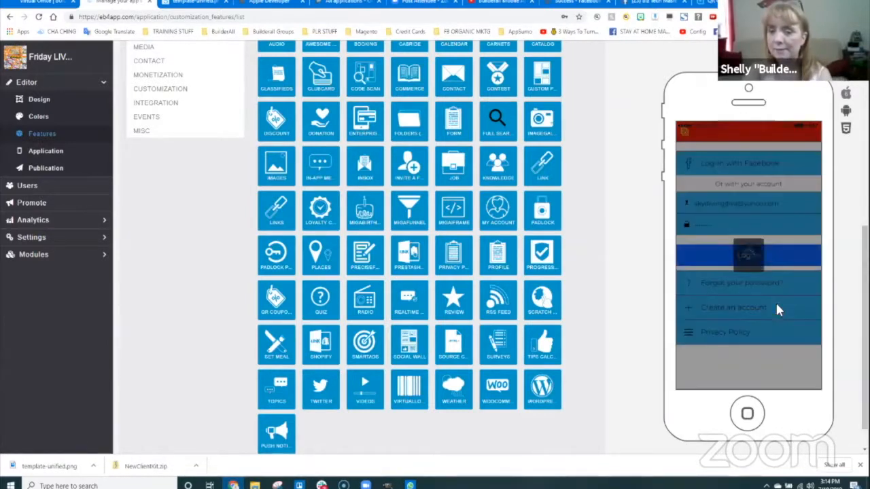
click(790, 284)
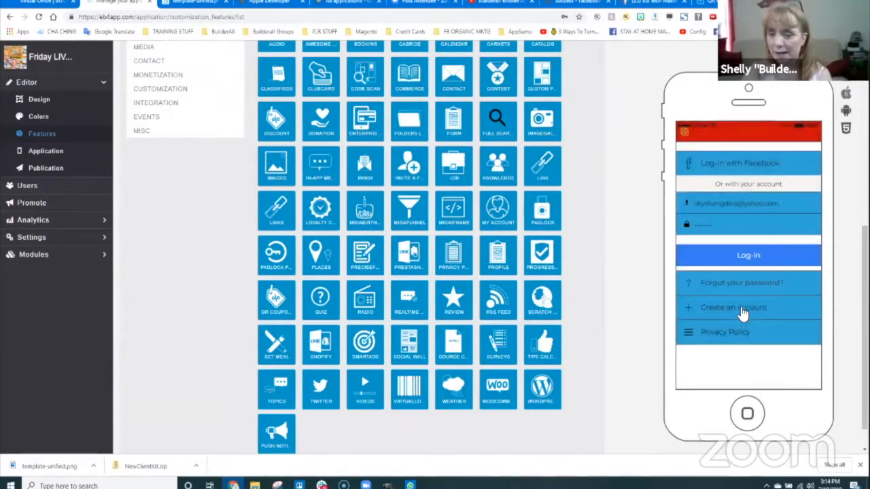
- Register a test account through the preview's sign-up form, accepting the privacy policy
click(743, 310)
click(727, 232)
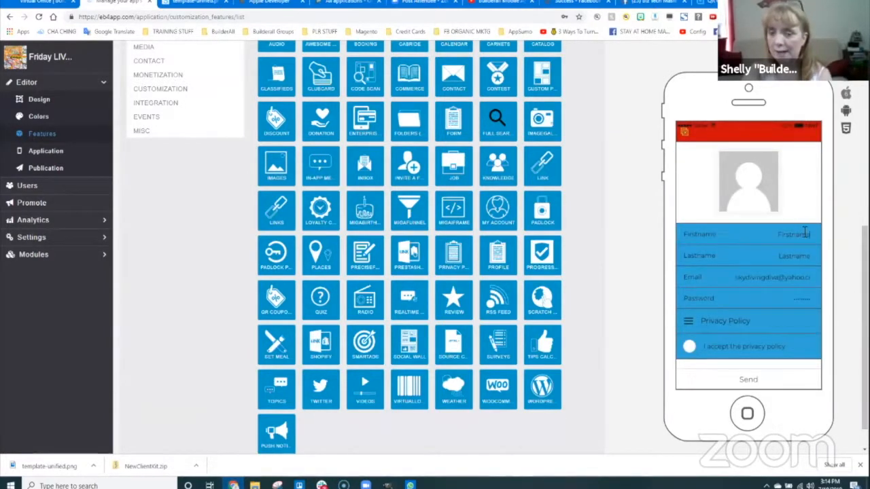
click(800, 275)
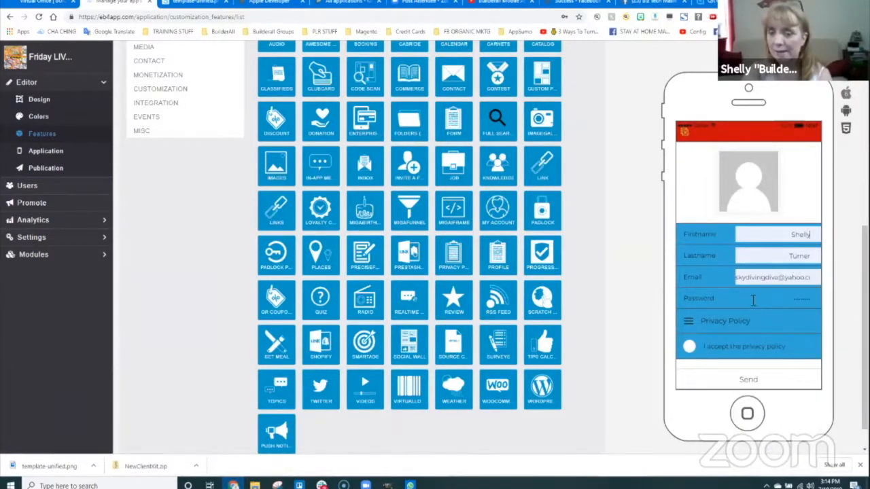
click(800, 300)
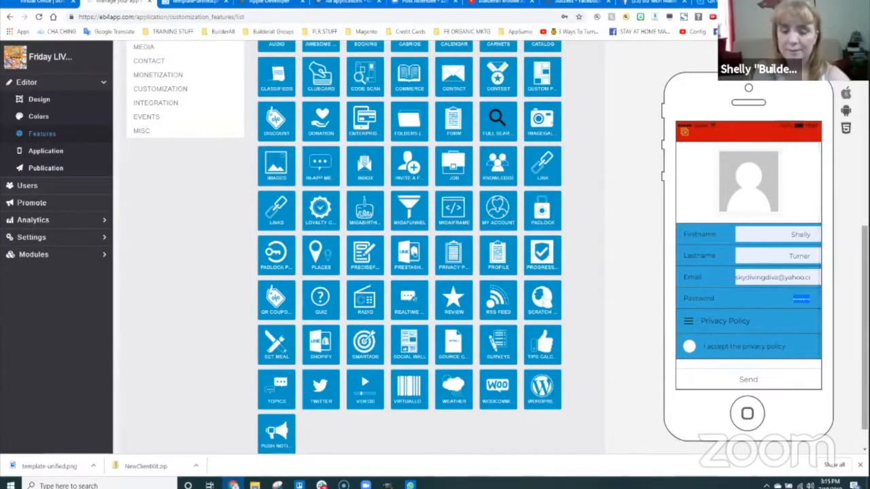
click(806, 342)
click(749, 380)
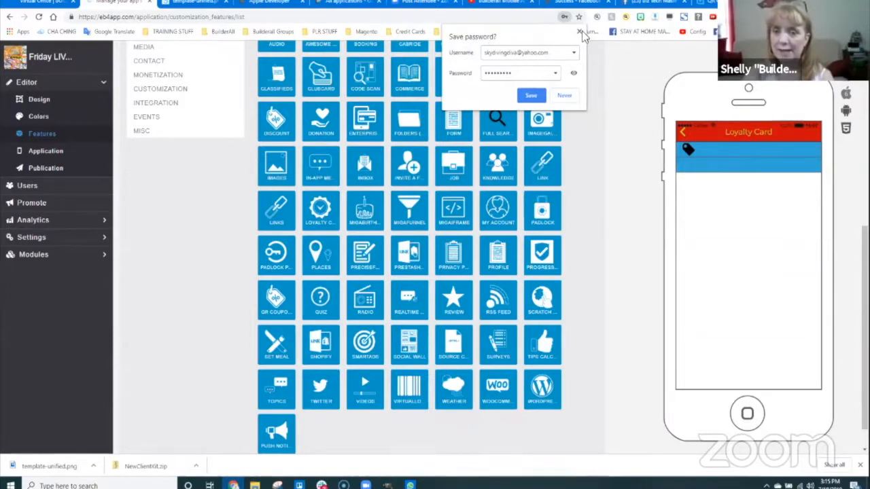
- Submit the loyalty card form empty, so Card name, Reward and 1 point are flagged required
click(564, 95)
scroll(615, 228, up, 2)
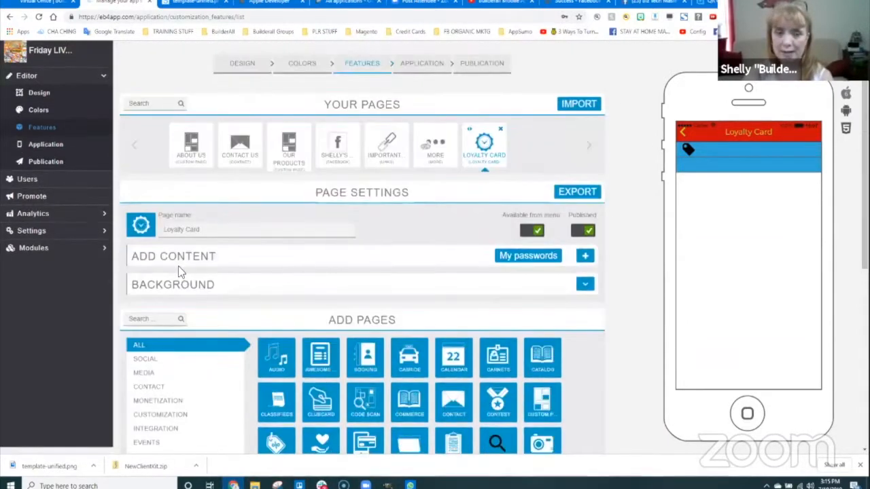
click(584, 256)
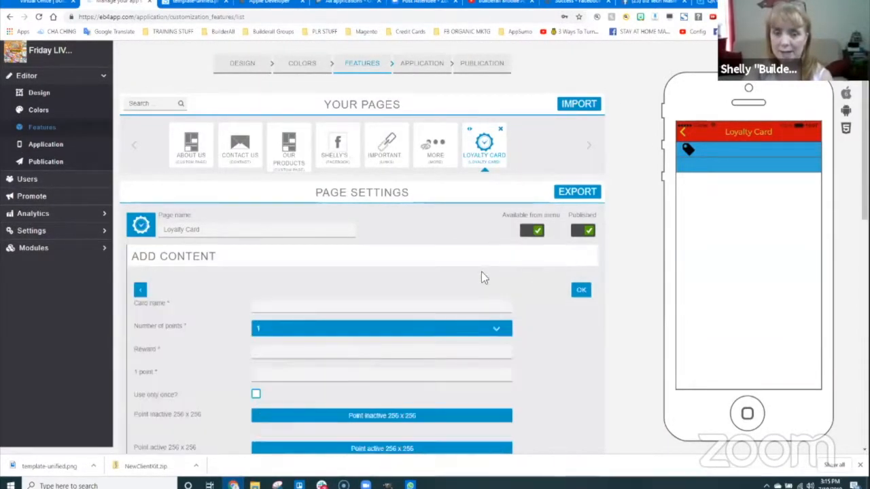
scroll(301, 328, down, 1)
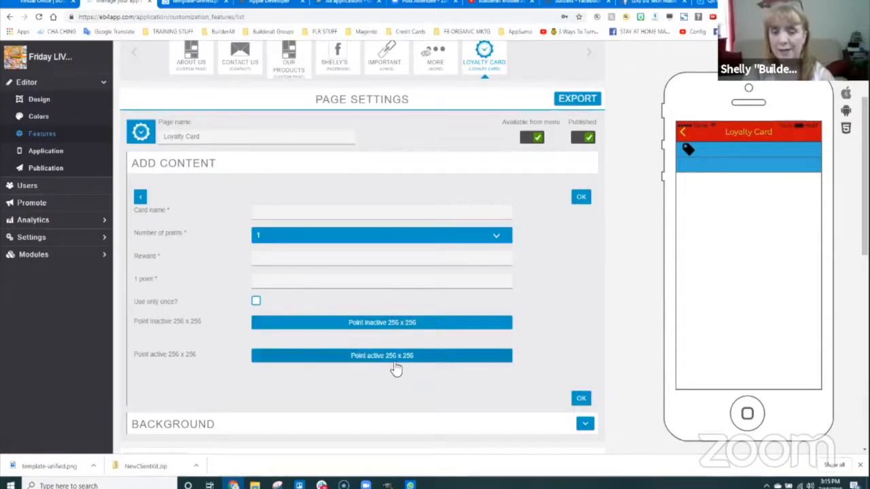
click(582, 399)
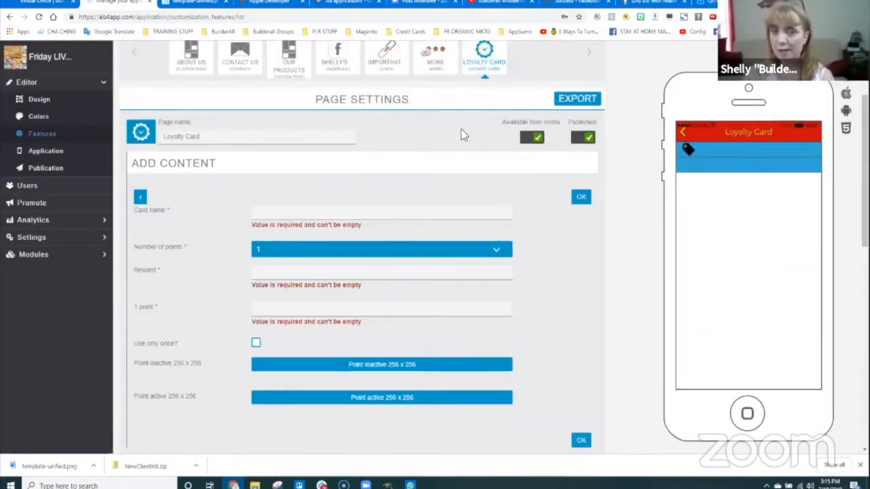
scroll(435, 170, up, 2)
scroll(449, 343, down, 4)
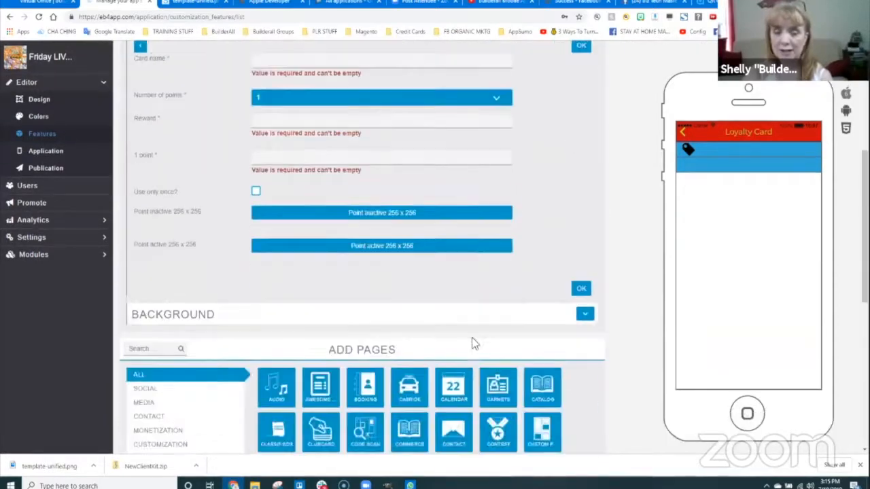
scroll(472, 337, down, 4)
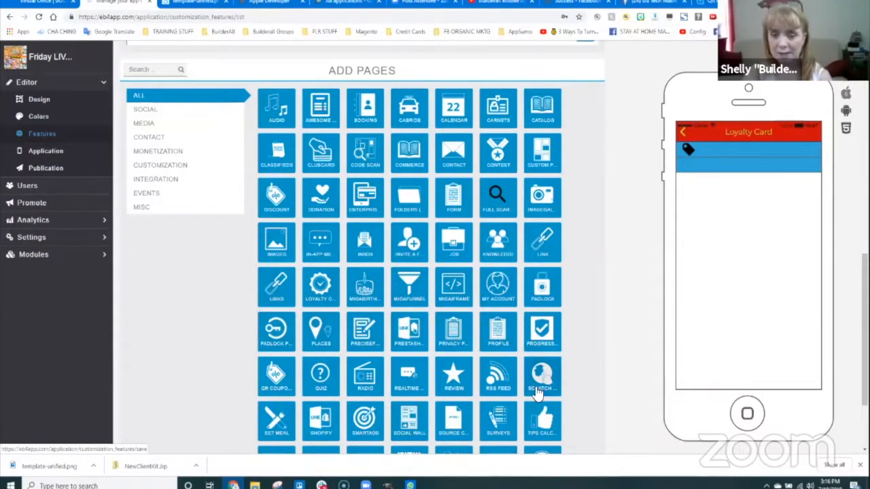
- Add a Scratch card page, open its settings and expand the create-scratch-card form
scroll(537, 392, down, 1)
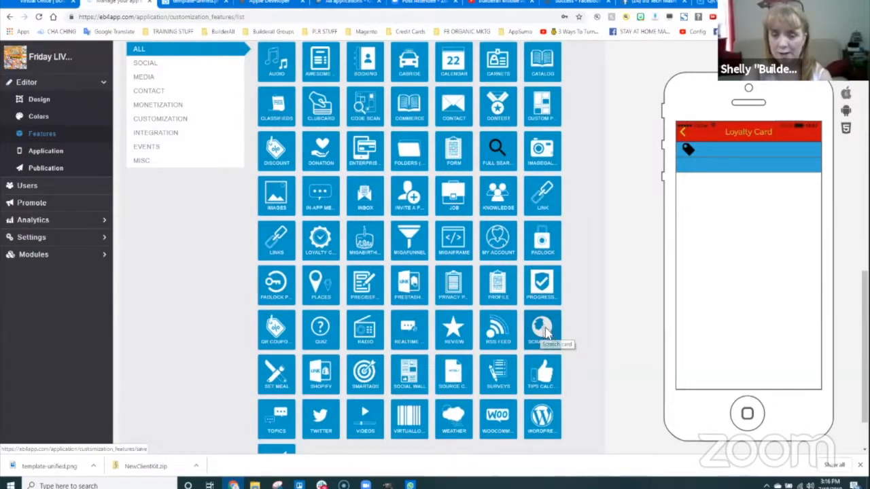
click(544, 332)
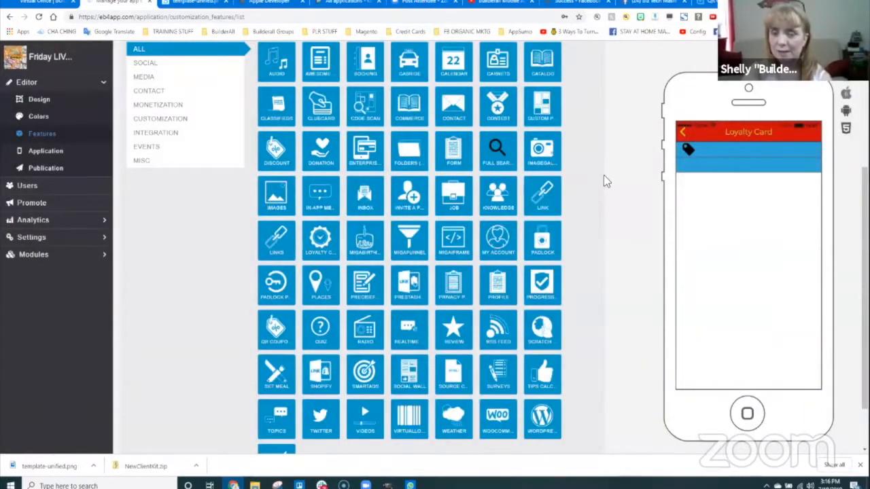
scroll(604, 178, up, 4)
click(539, 191)
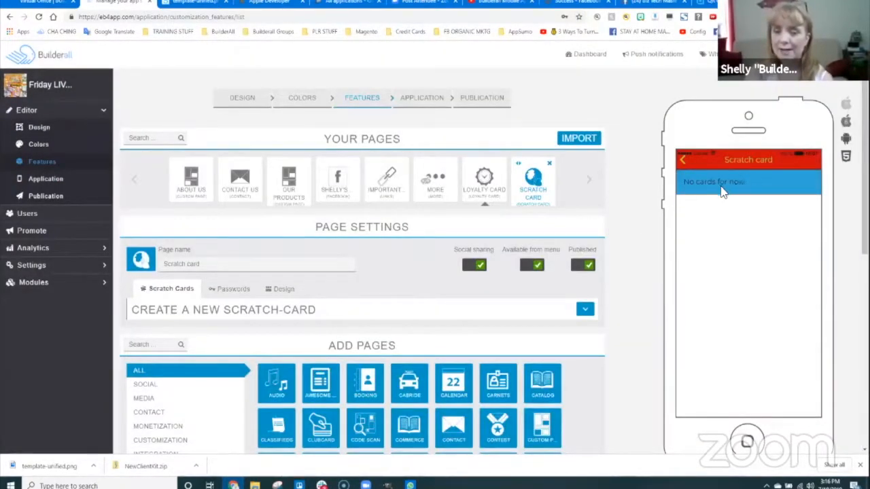
scroll(621, 288, down, 3)
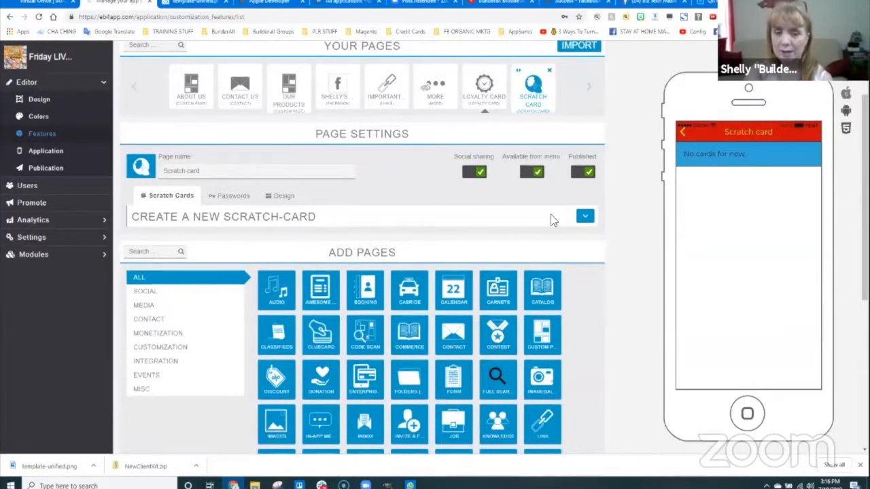
click(580, 219)
scroll(388, 313, down, 10)
scroll(354, 265, up, 8)
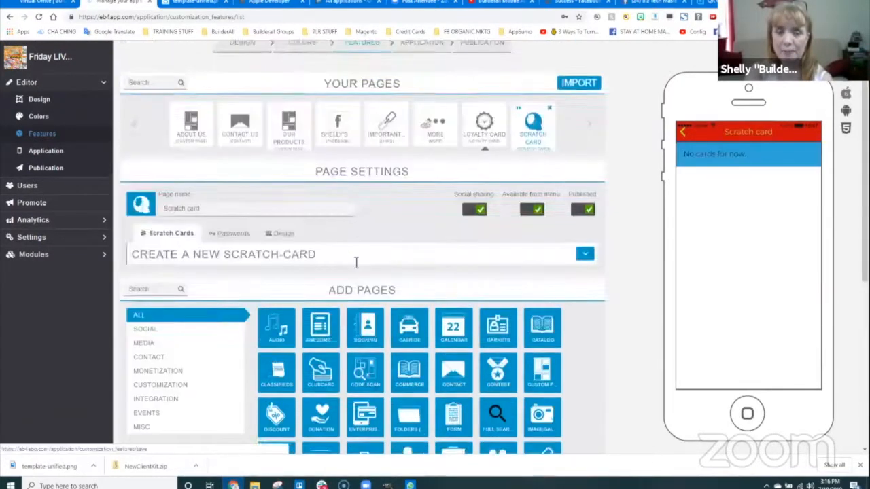
- Create a new scratch card named 'Scratch Card' with a short dog-themed one-line description
click(585, 290)
scroll(279, 301, down, 6)
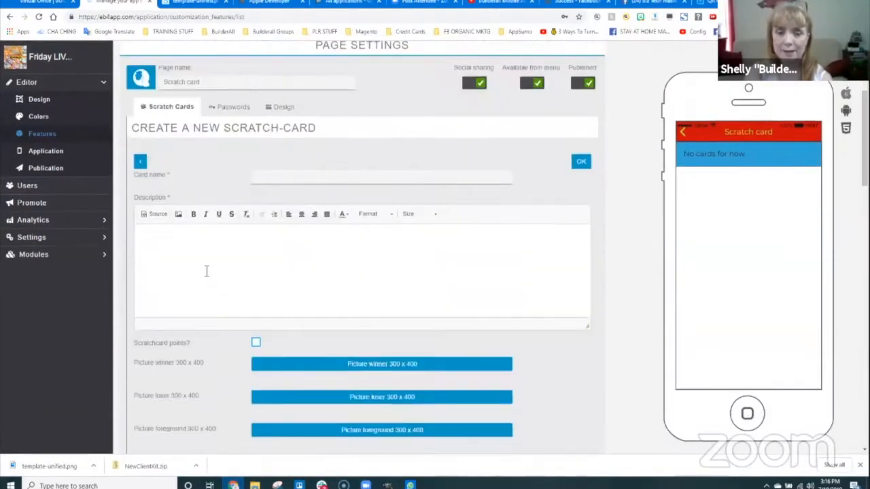
click(267, 155)
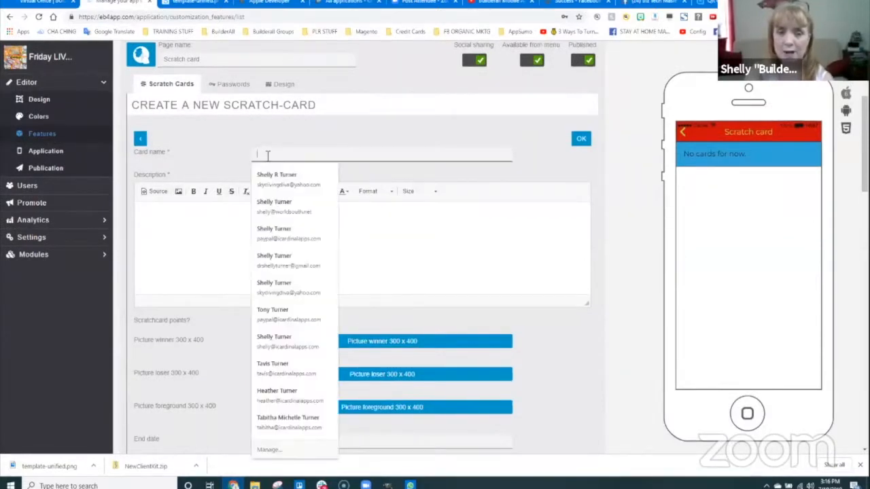
text(Scratch Card)
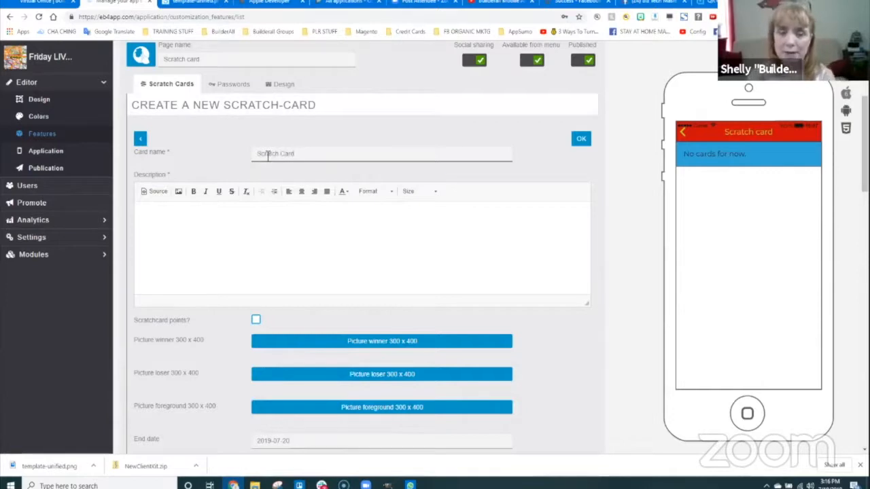
click(264, 225)
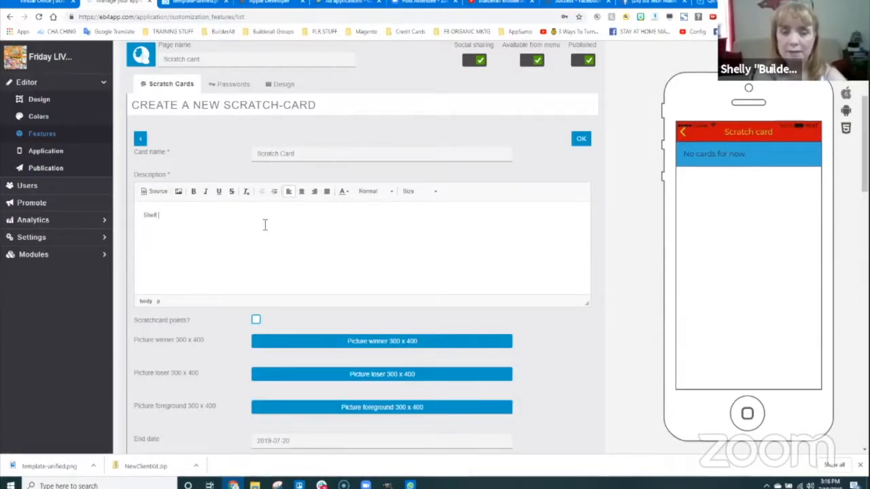
text(Shelly loves do)
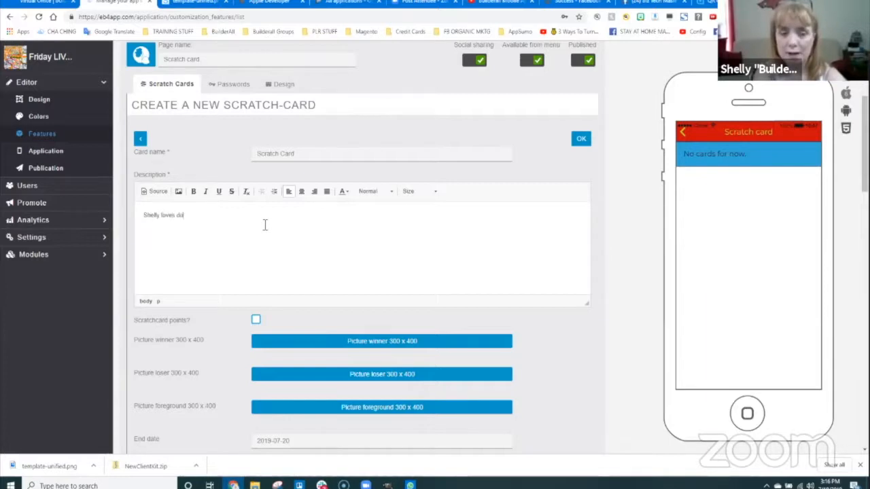
text(gs)
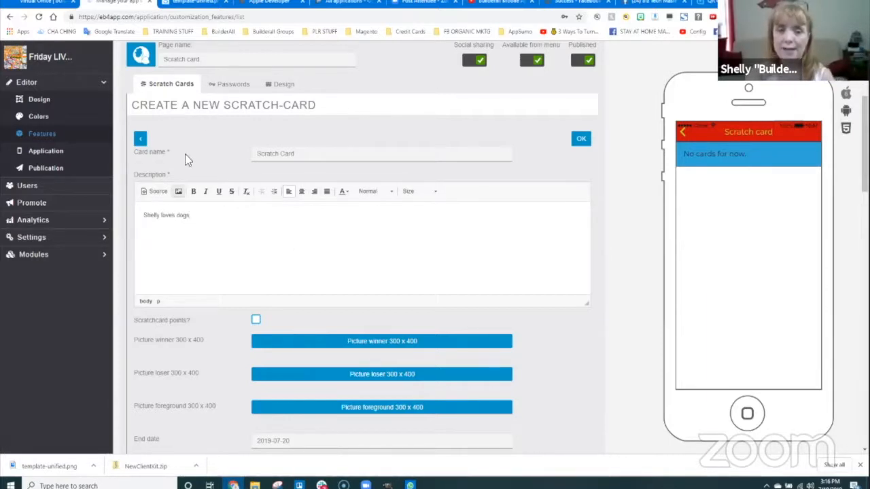
- Review the Passwords and Design tabs, returning to the Scratch Cards creation form
click(231, 83)
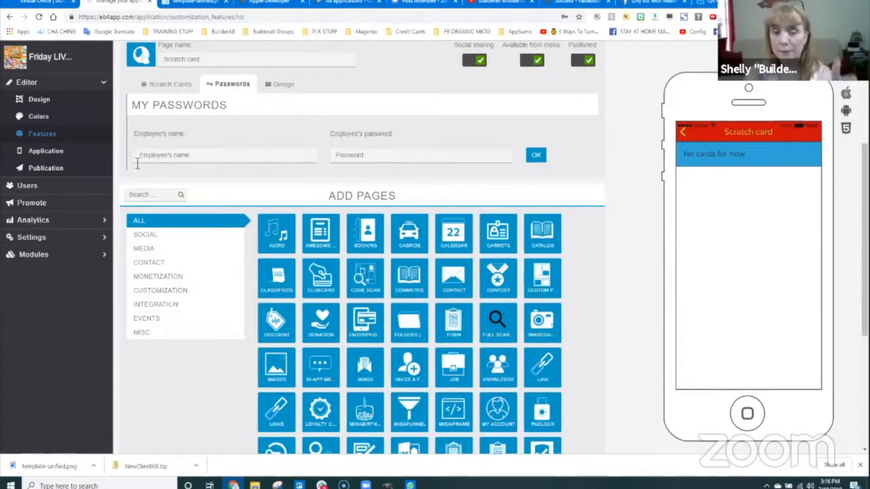
click(281, 84)
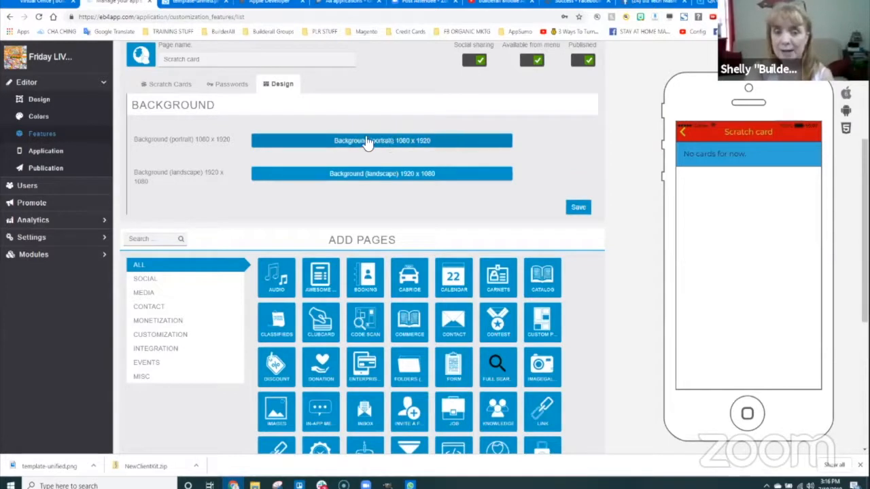
click(170, 85)
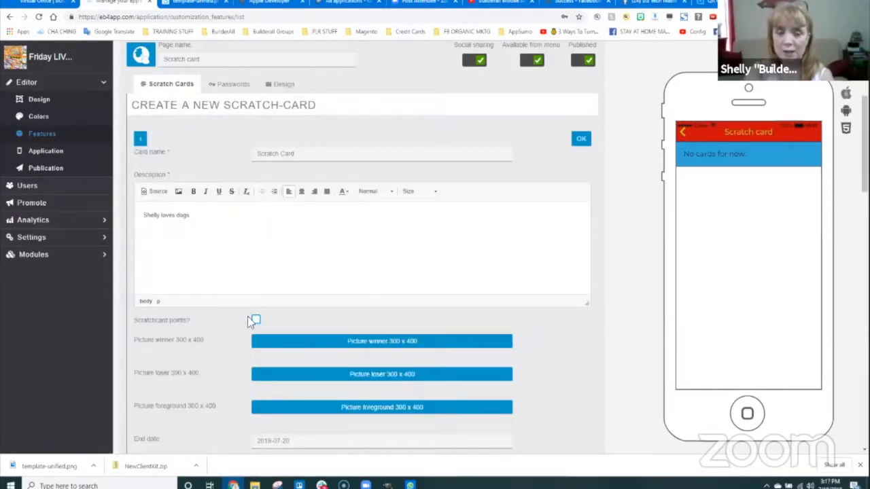
scroll(169, 249, down, 2)
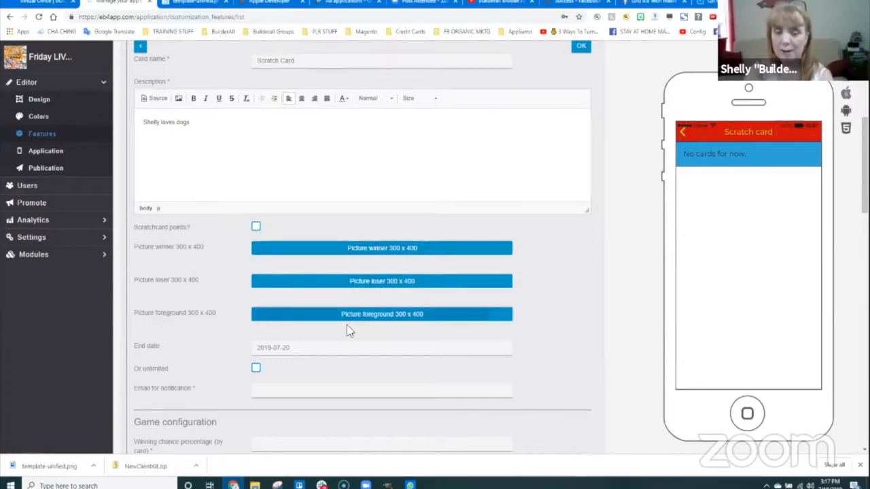
scroll(284, 357, down, 1)
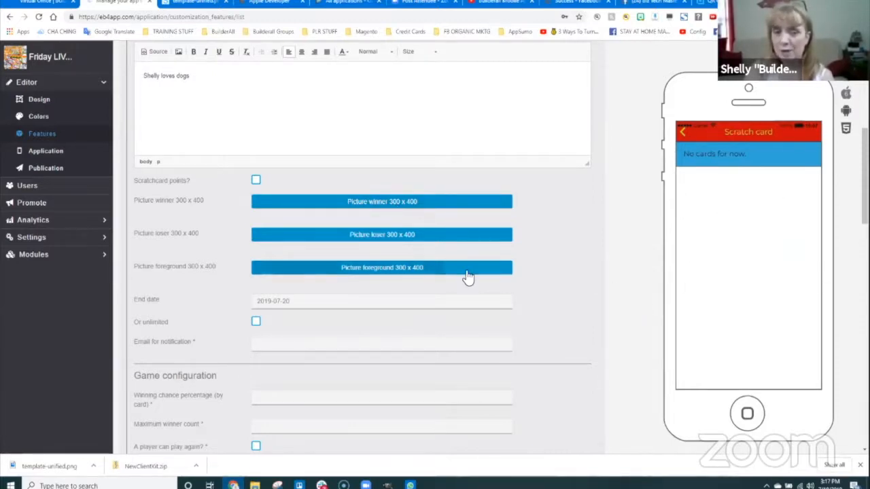
scroll(467, 276, up, 2)
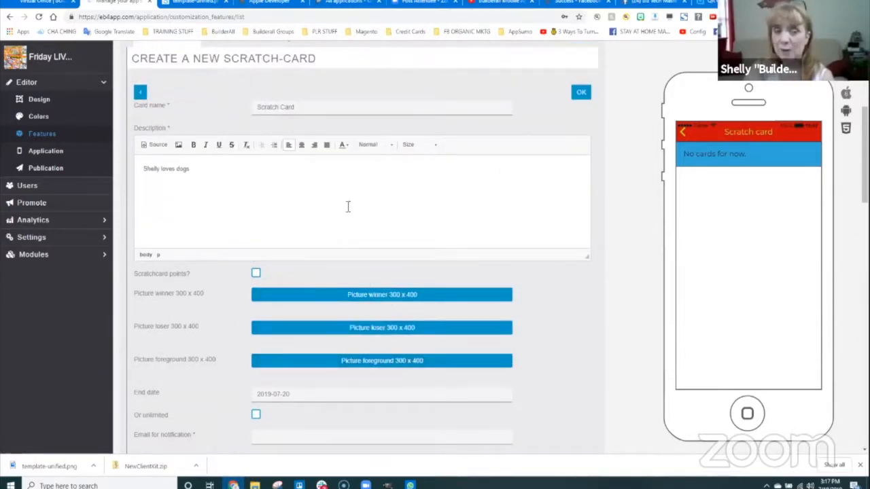
scroll(349, 224, up, 3)
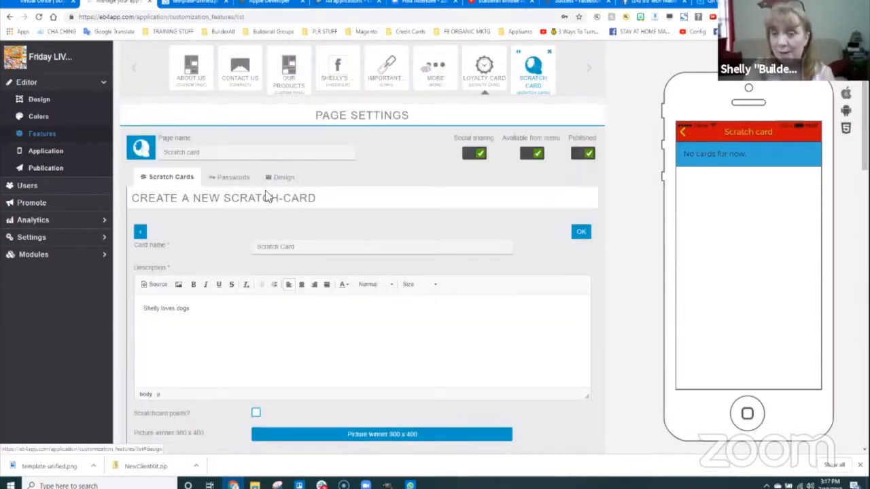
click(234, 179)
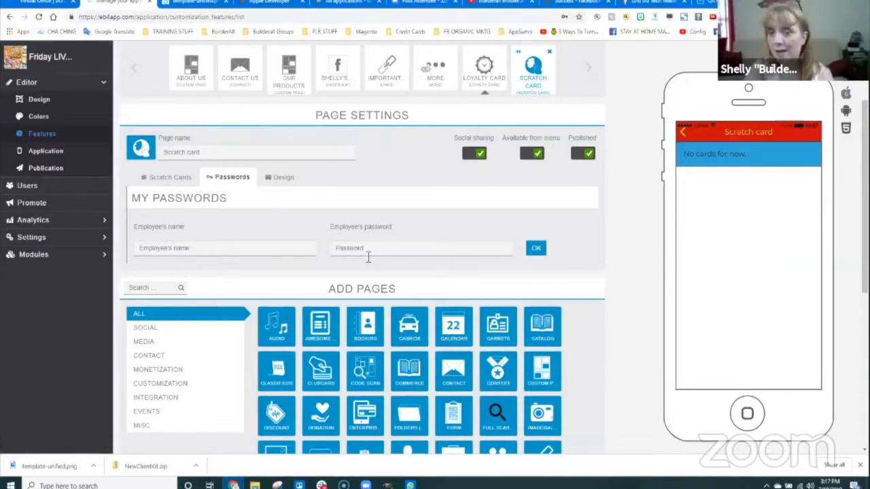
click(284, 180)
click(191, 179)
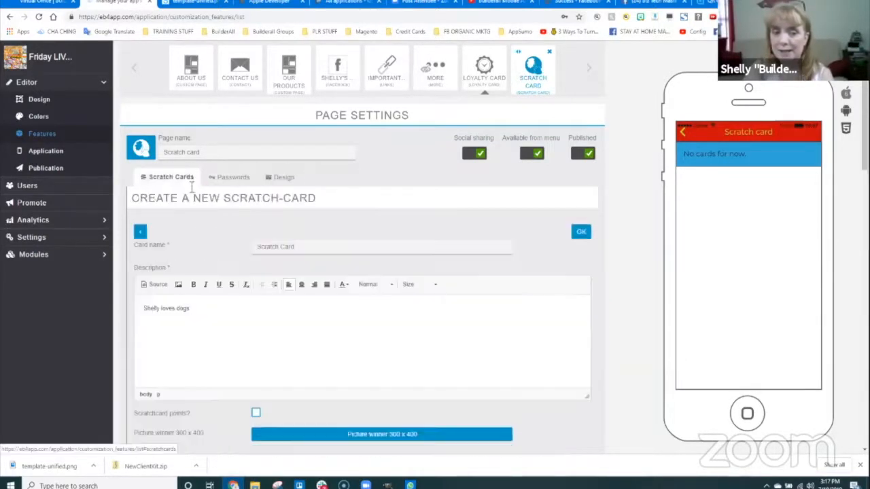
scroll(253, 330, down, 3)
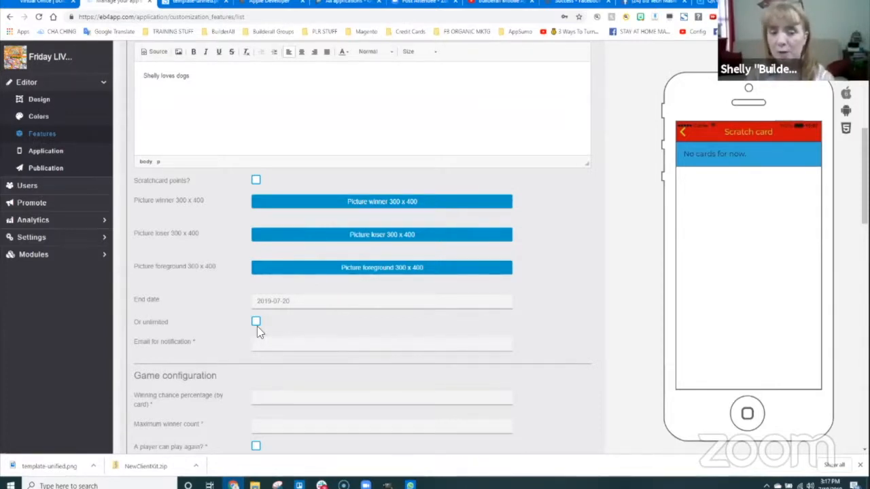
scroll(232, 319, down, 2)
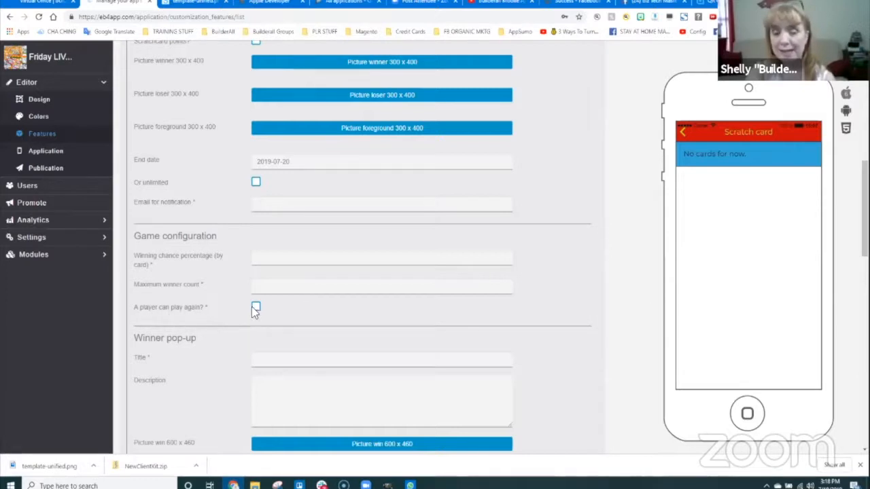
scroll(233, 367, down, 2)
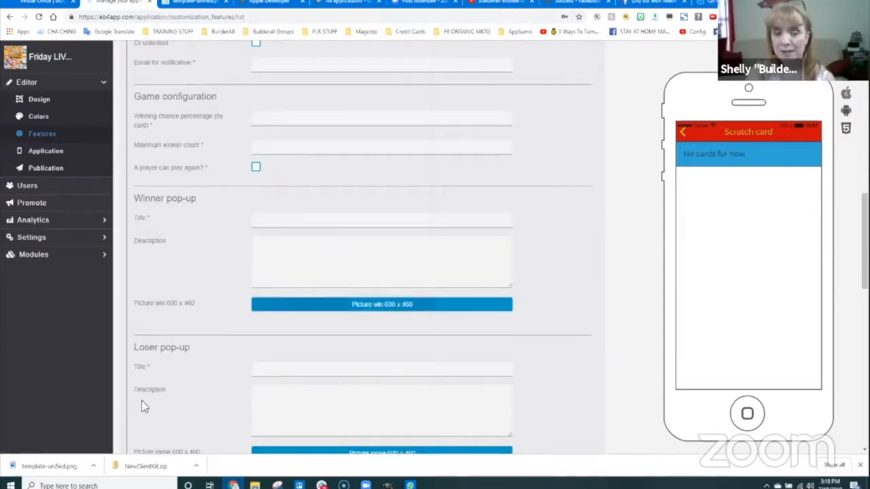
scroll(162, 272, down, 1)
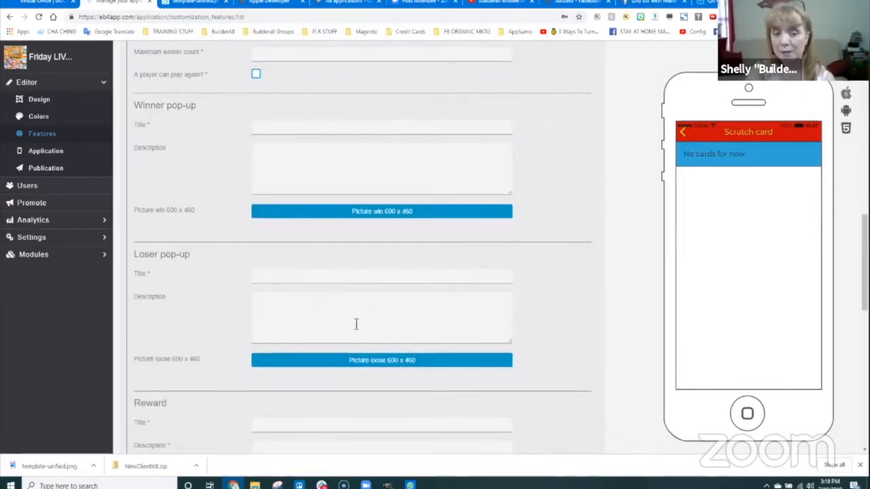
scroll(156, 402, down, 2)
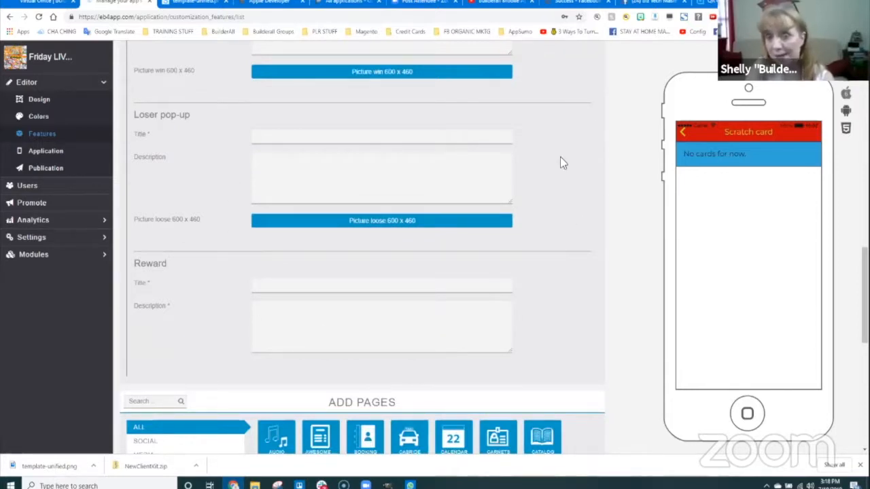
scroll(492, 237, up, 3)
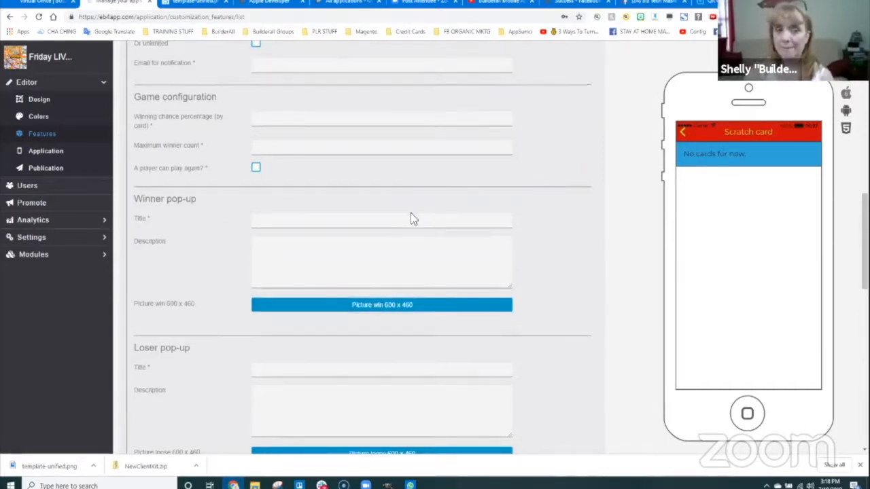
scroll(412, 217, up, 10)
scroll(421, 246, up, 1)
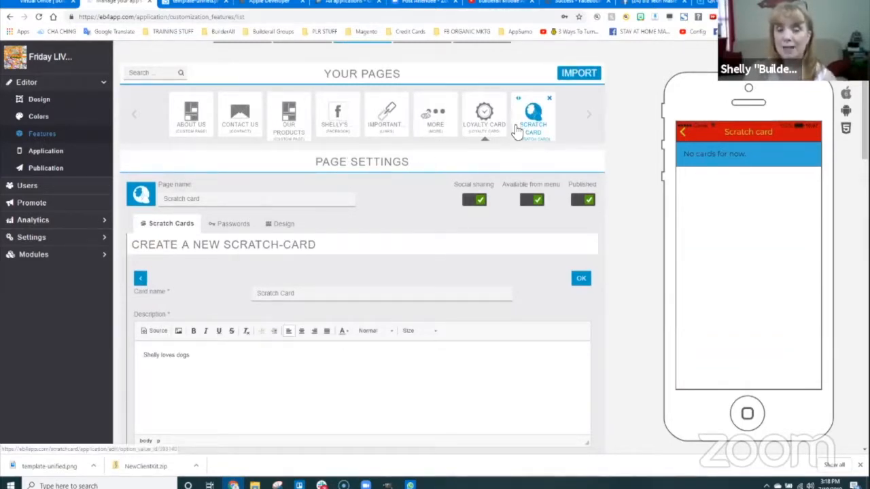
scroll(652, 299, down, 10)
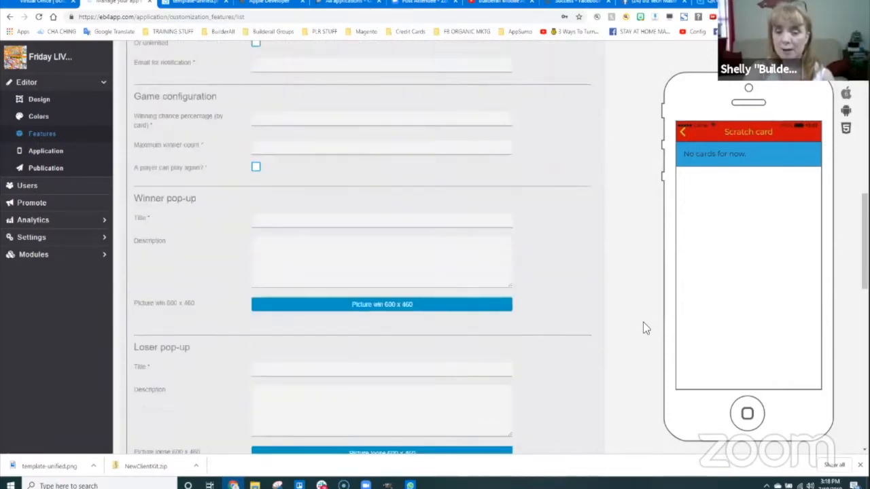
- Add a Clubcard page to the app from the Add Pages tiles
scroll(643, 323, down, 10)
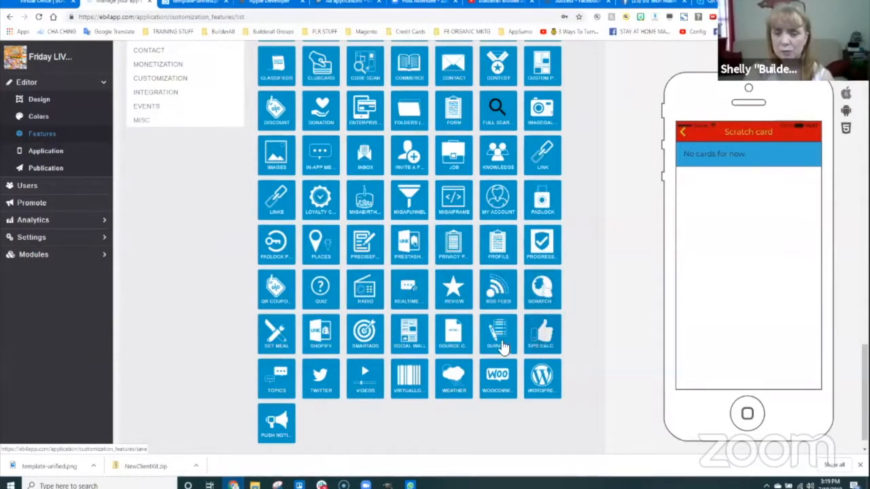
scroll(462, 270, up, 1)
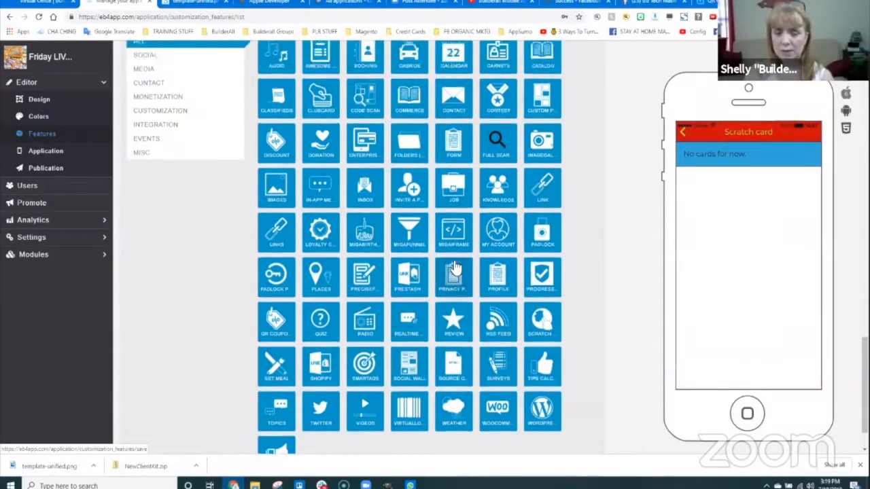
scroll(459, 271, down, 1)
click(366, 66)
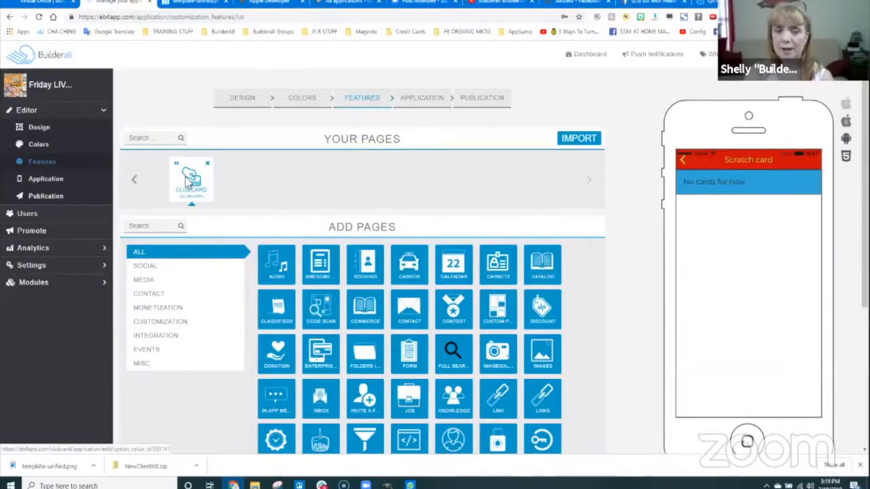
- Open the Clubcard page settings and browse its Club Card Levels, Options and Design tabs, ending on Options
click(193, 185)
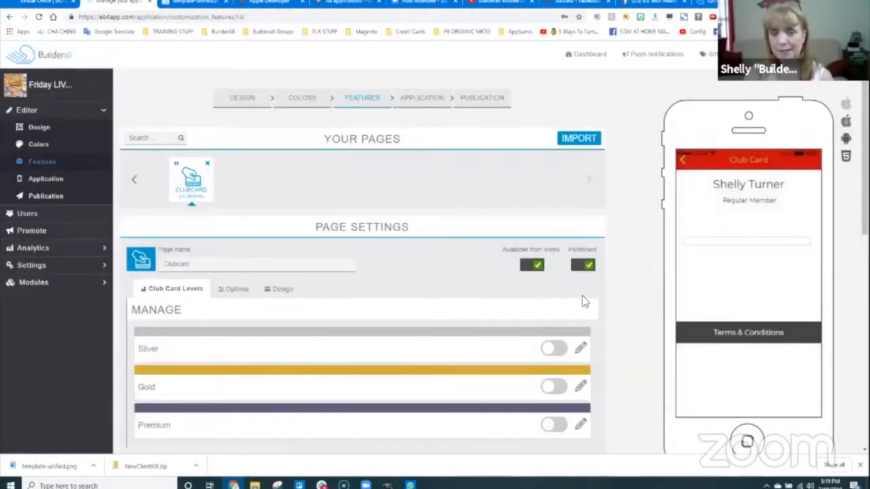
scroll(487, 314, down, 3)
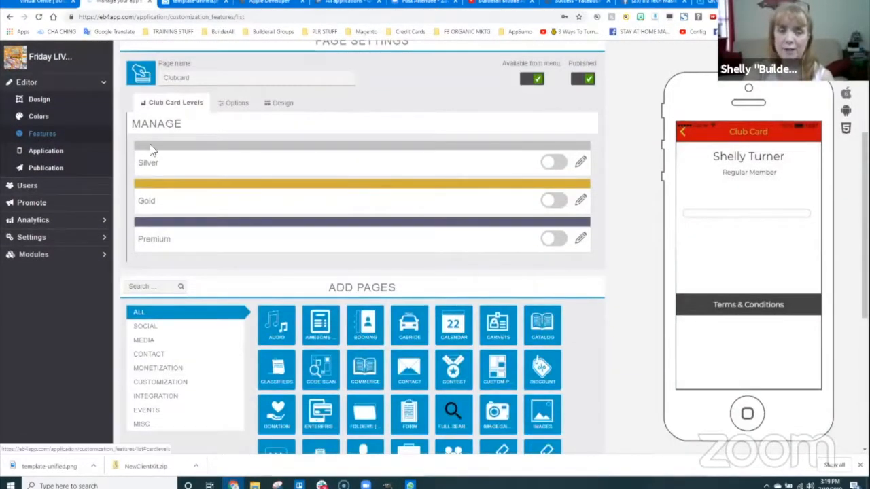
scroll(136, 197, up, 3)
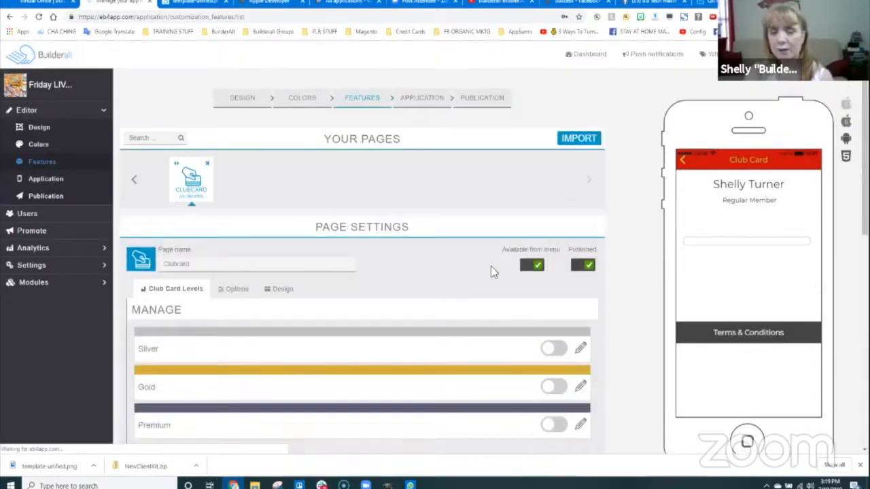
scroll(544, 265, down, 4)
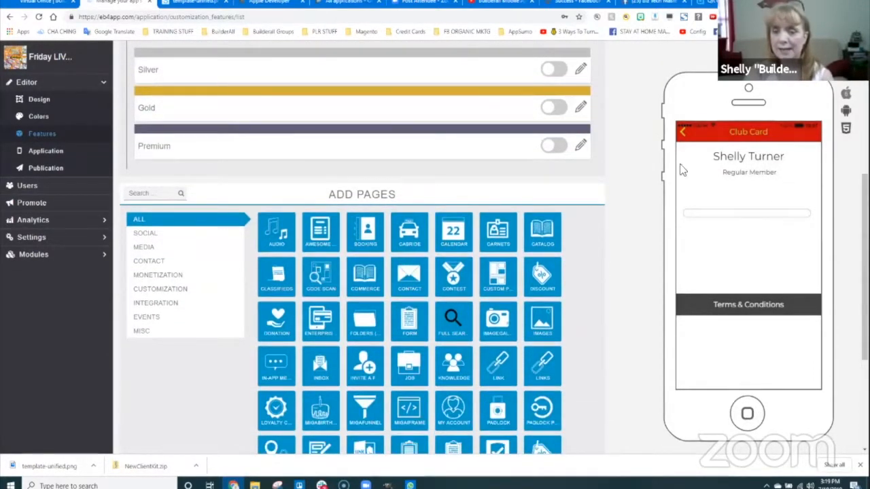
scroll(504, 172, up, 2)
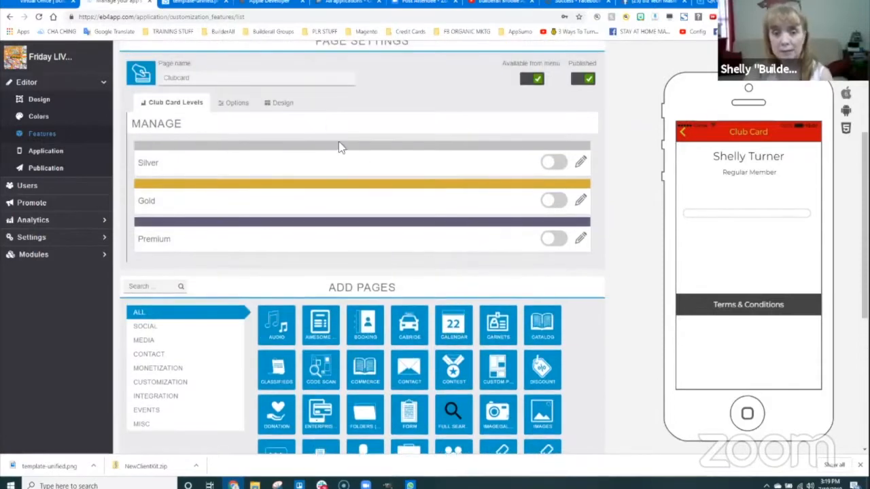
click(235, 104)
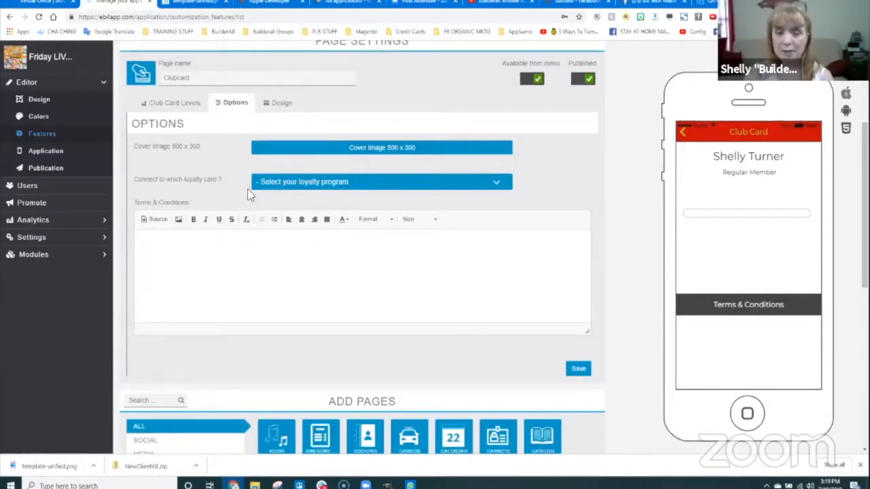
click(293, 102)
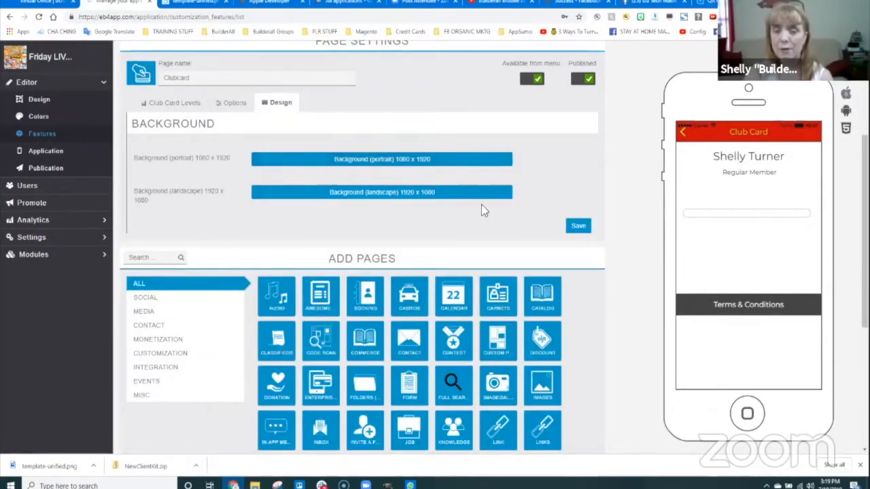
click(253, 103)
scroll(381, 320, down, 2)
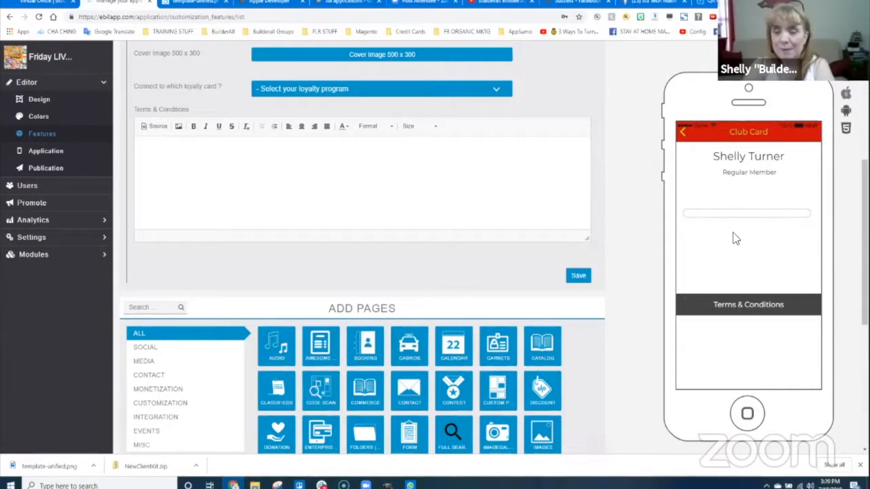
scroll(264, 165, up, 2)
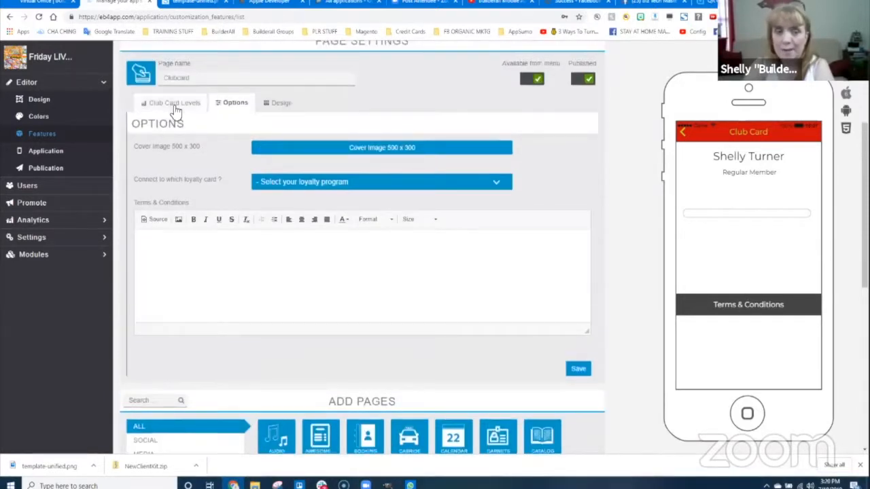
- Link the Clubcard page to the Loyalty Card program and review its Silver, Gold and Premium levels
click(175, 102)
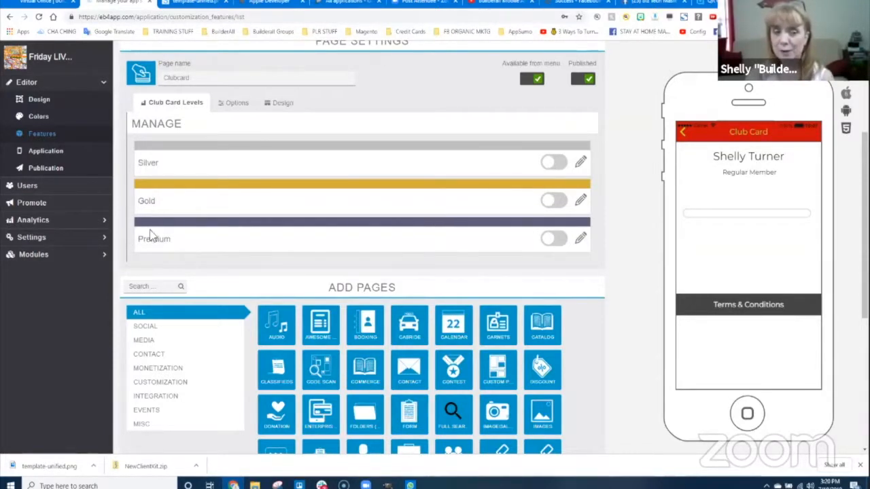
click(236, 106)
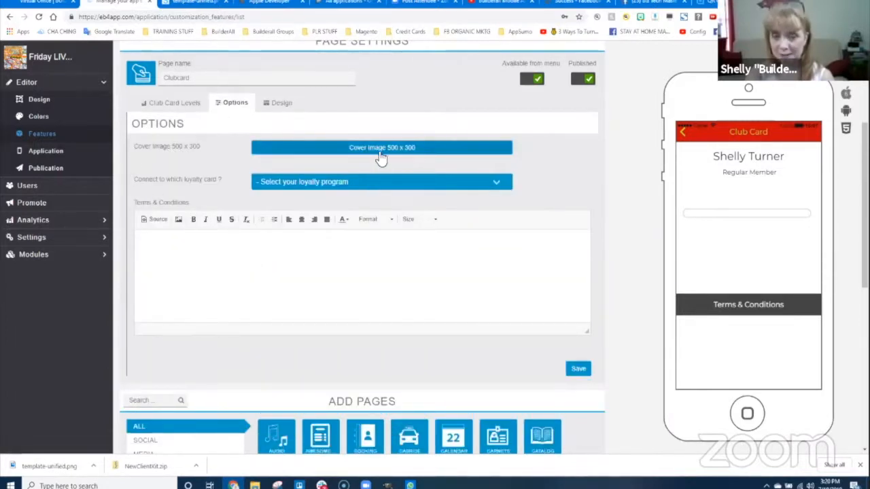
click(317, 184)
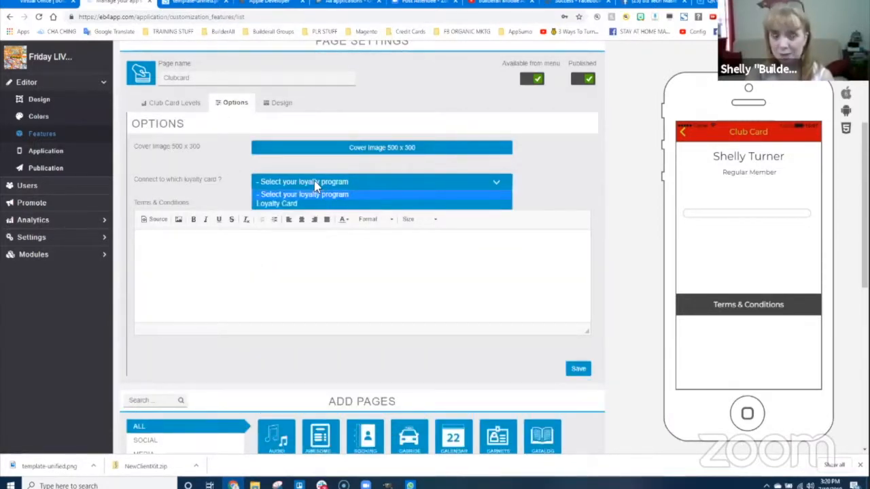
click(290, 203)
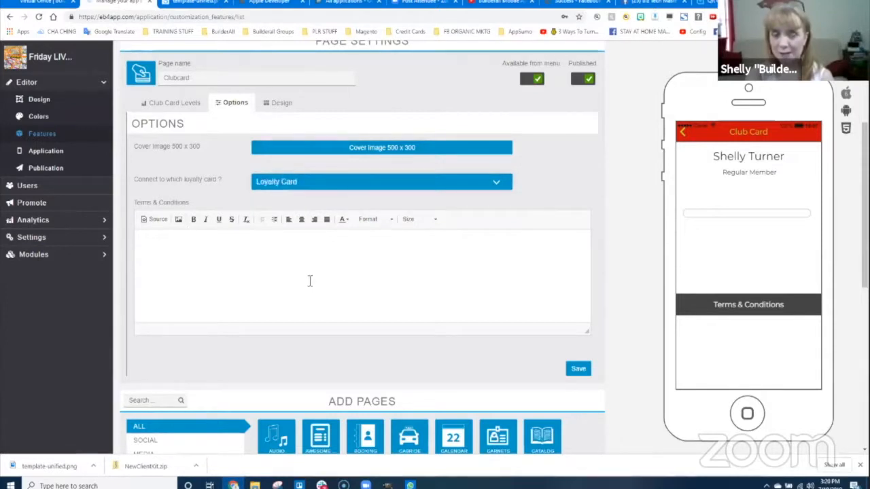
click(283, 104)
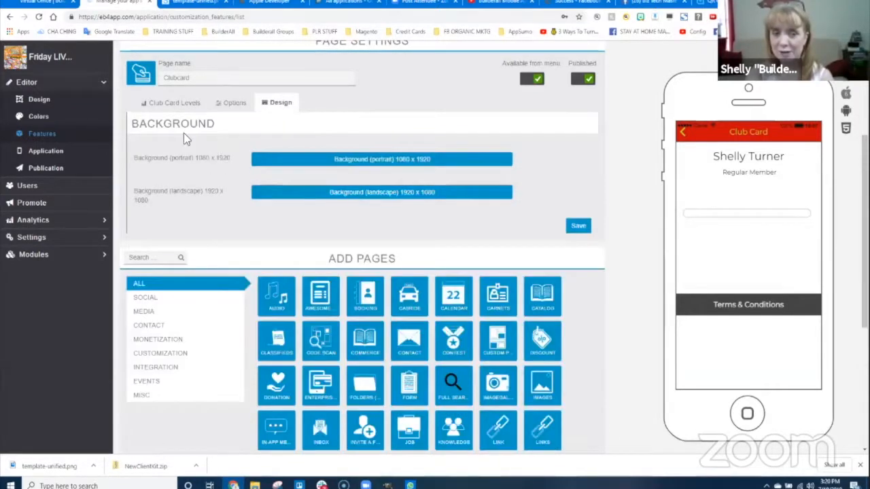
click(167, 103)
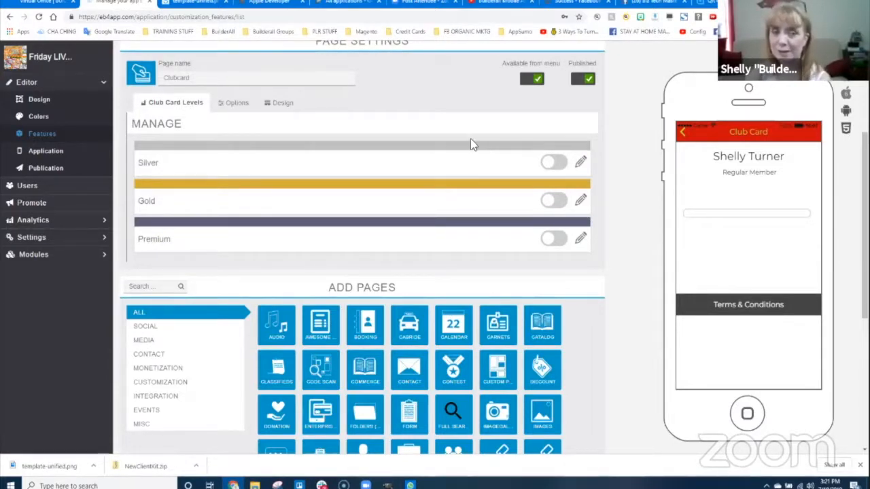
scroll(470, 138, up, 2)
scroll(581, 303, down, 5)
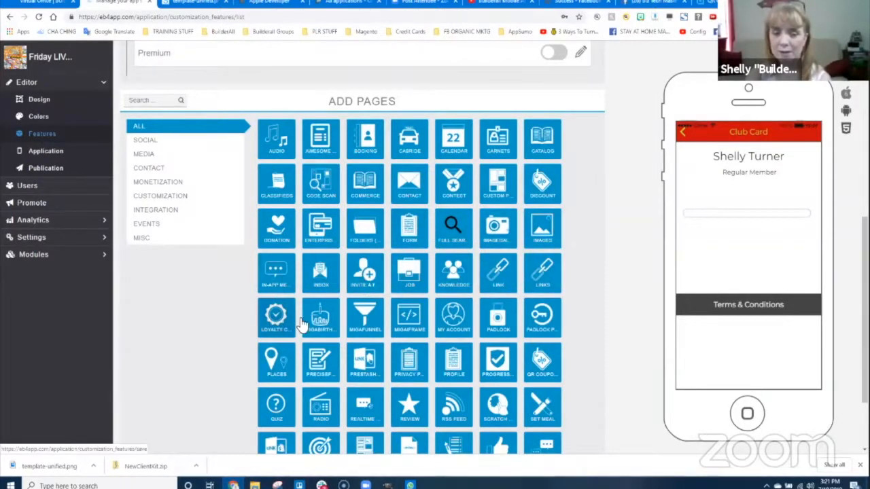
scroll(541, 357, down, 3)
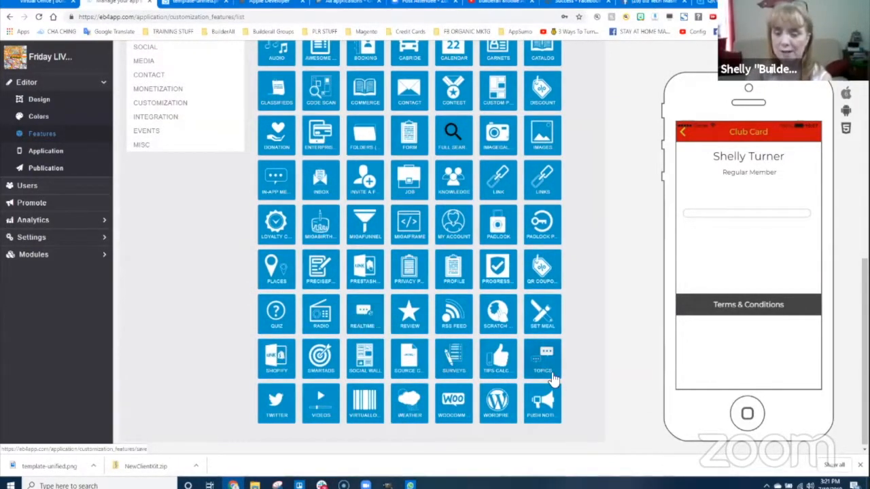
scroll(587, 263, up, 2)
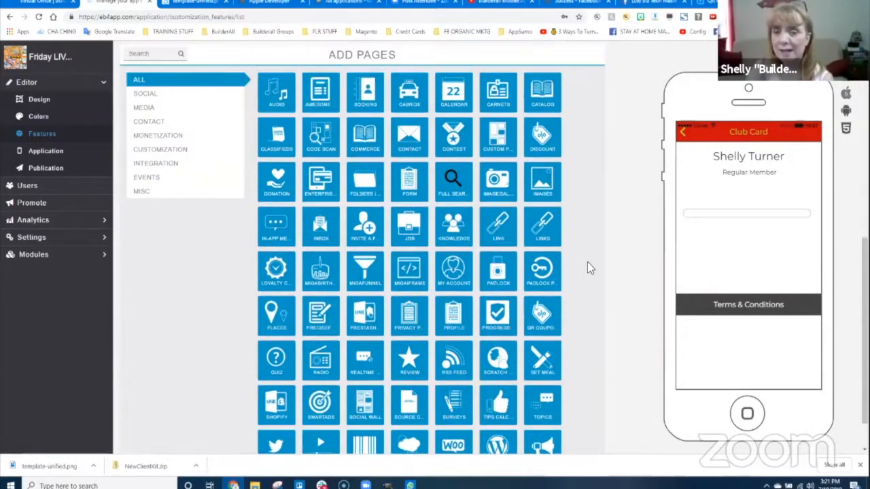
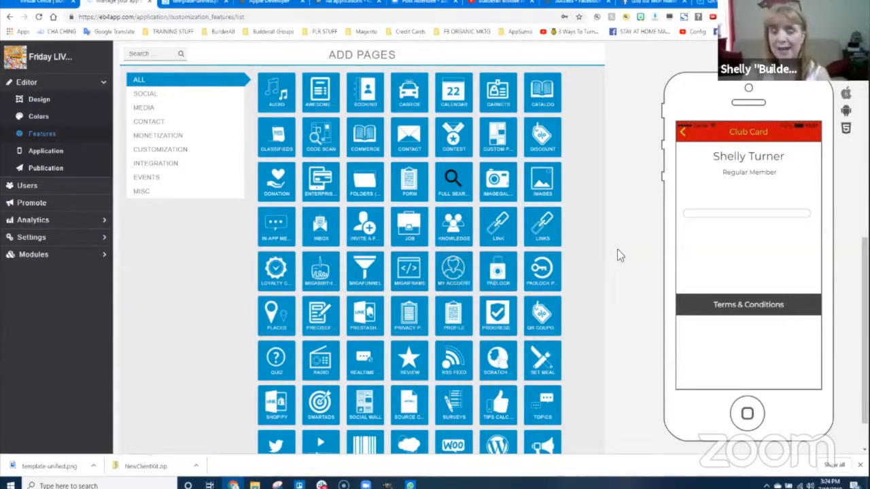
- Add a QR Coupons page after Club Card and open its settings, which show no items
scroll(592, 250, down, 1)
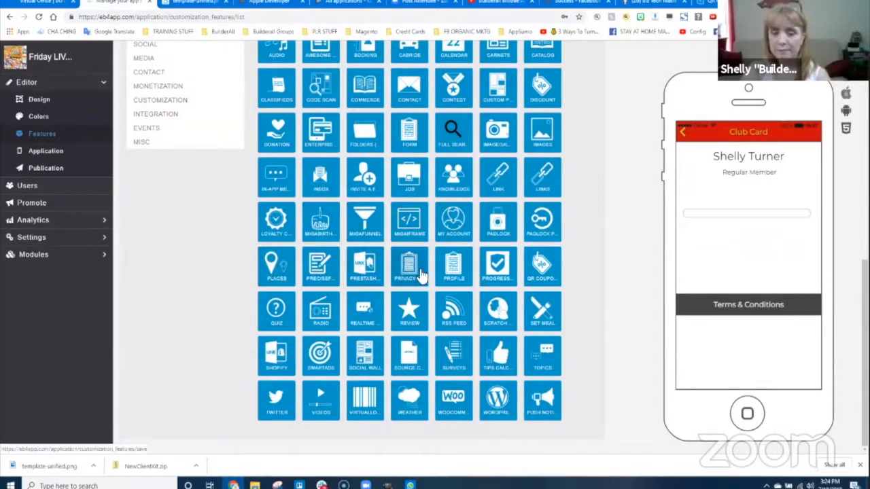
click(551, 272)
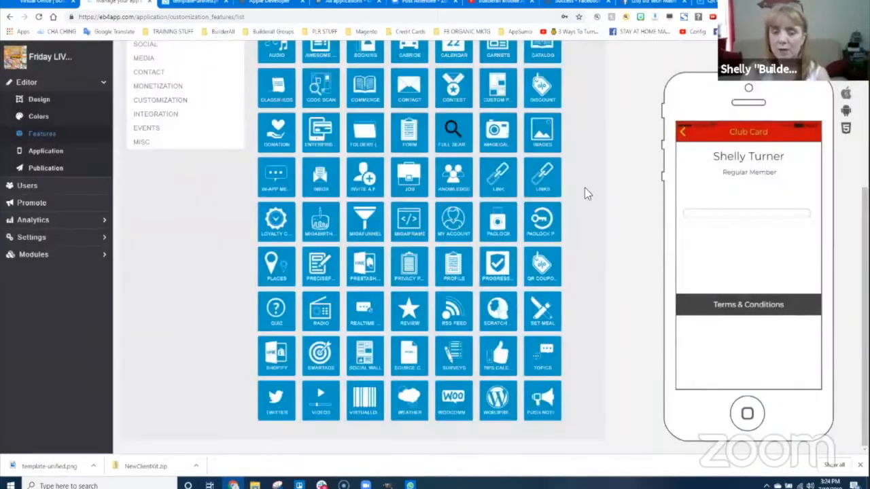
scroll(601, 107, up, 5)
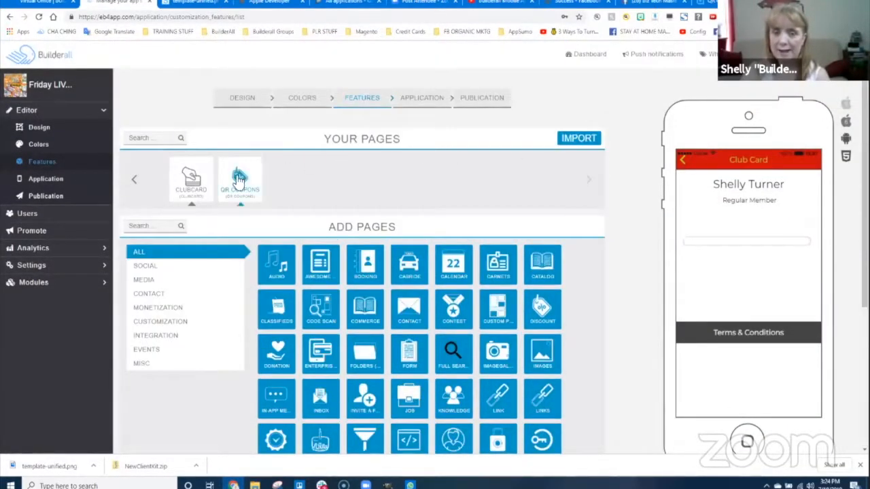
click(240, 182)
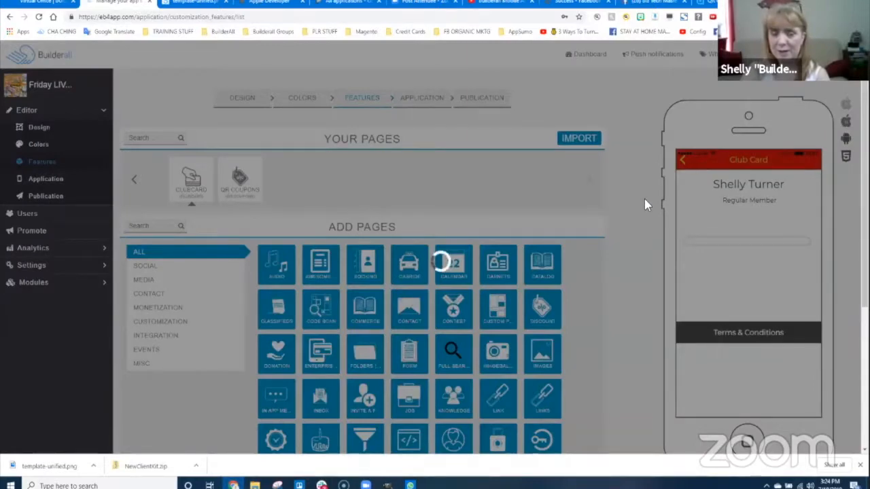
scroll(192, 214, down, 2)
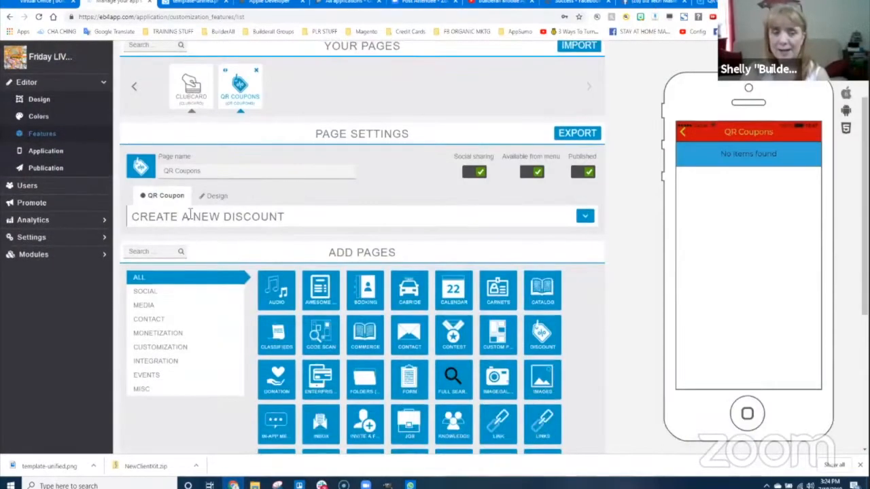
- Expand the Create a New Discount form and review its picture, thumbnail, title and description fields
click(585, 216)
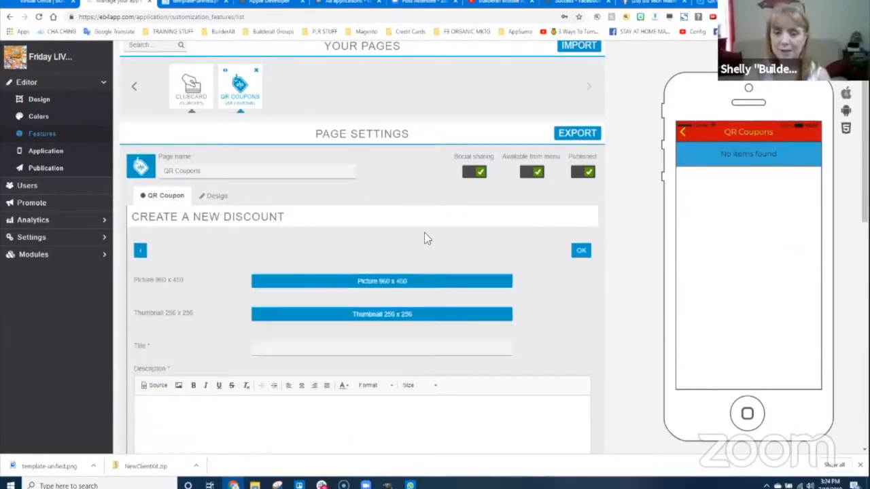
click(584, 216)
scroll(419, 344, down, 3)
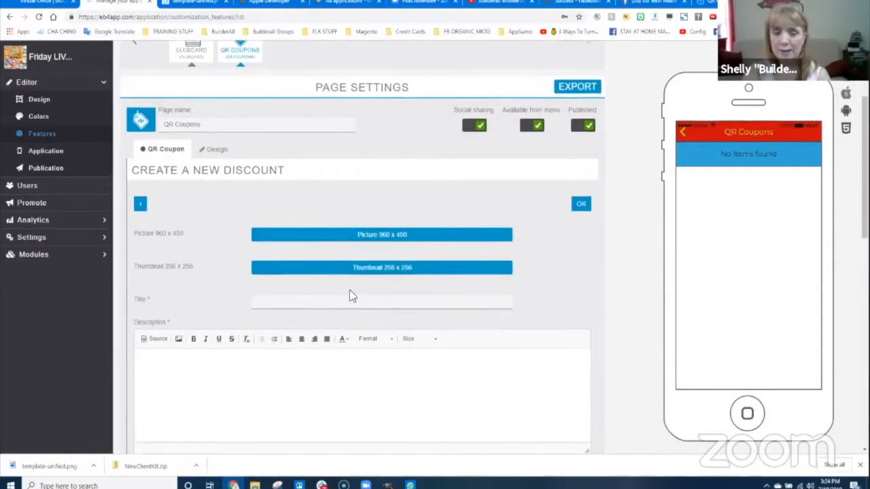
scroll(373, 349, down, 3)
scroll(361, 303, down, 3)
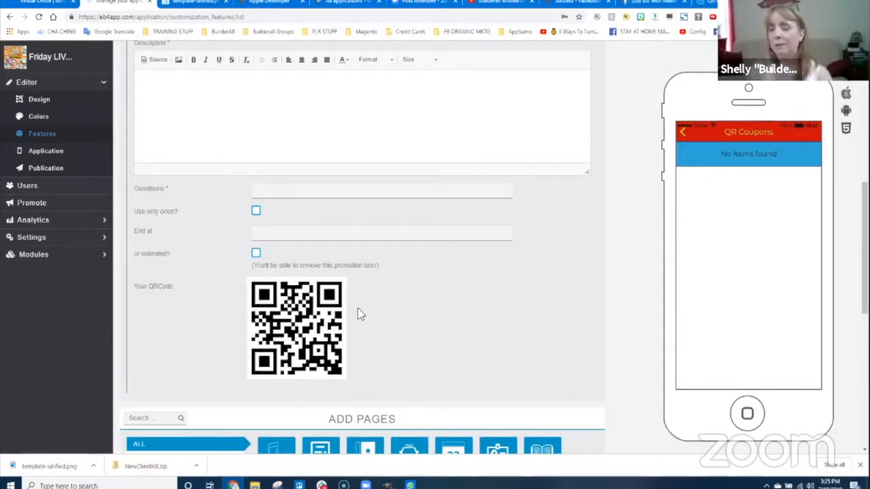
scroll(599, 248, up, 2)
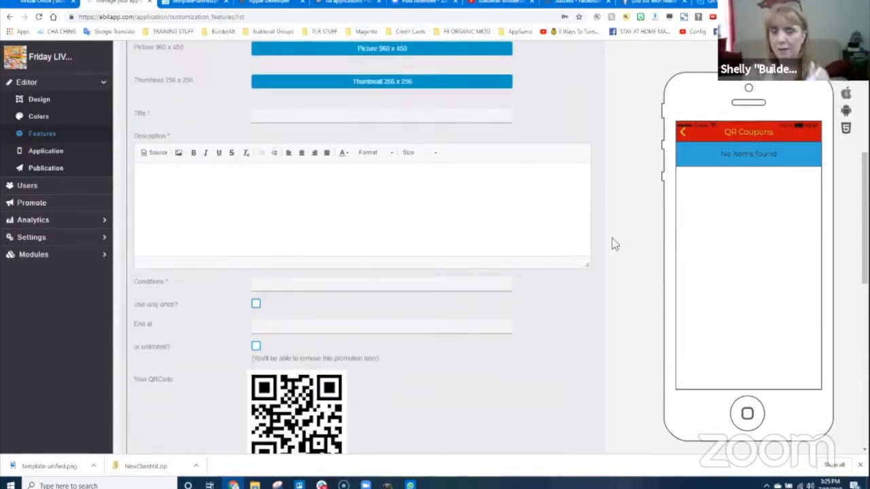
scroll(612, 241, up, 3)
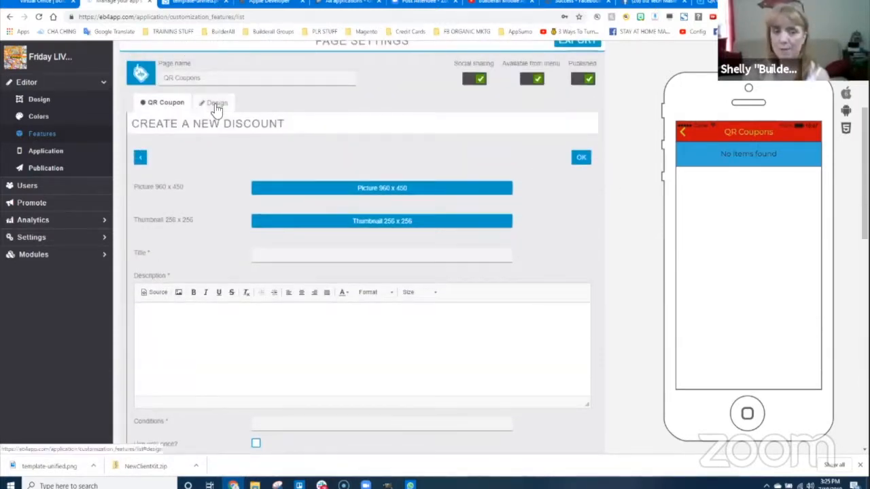
- Browse the QR Coupons Design tab's layout and background options
click(214, 102)
scroll(237, 245, down, 1)
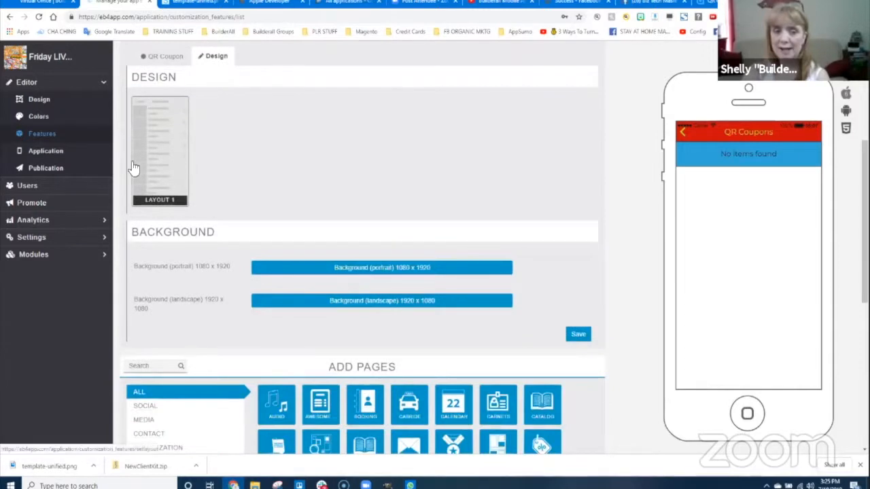
scroll(178, 198, down, 3)
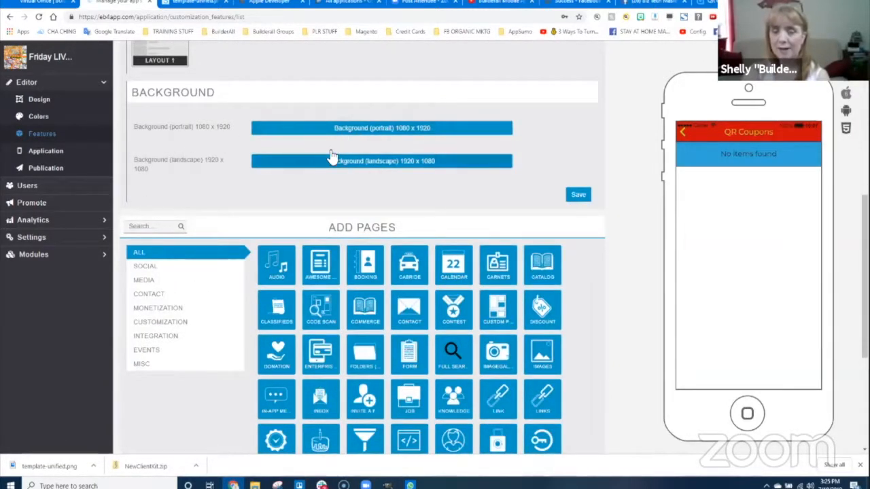
scroll(396, 194, up, 6)
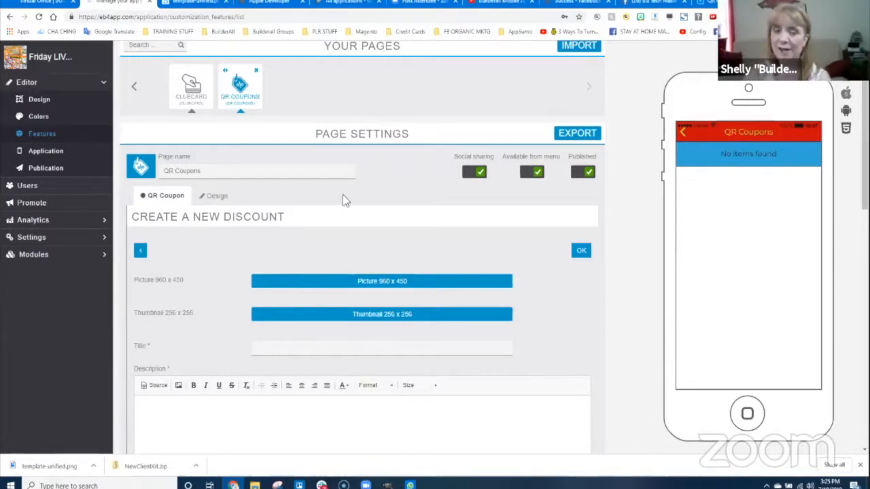
scroll(286, 313, down, 3)
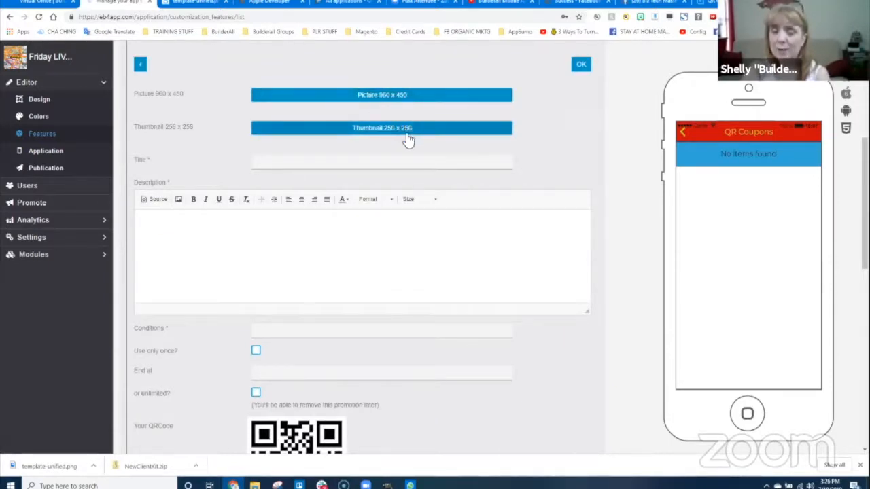
scroll(408, 258, down, 3)
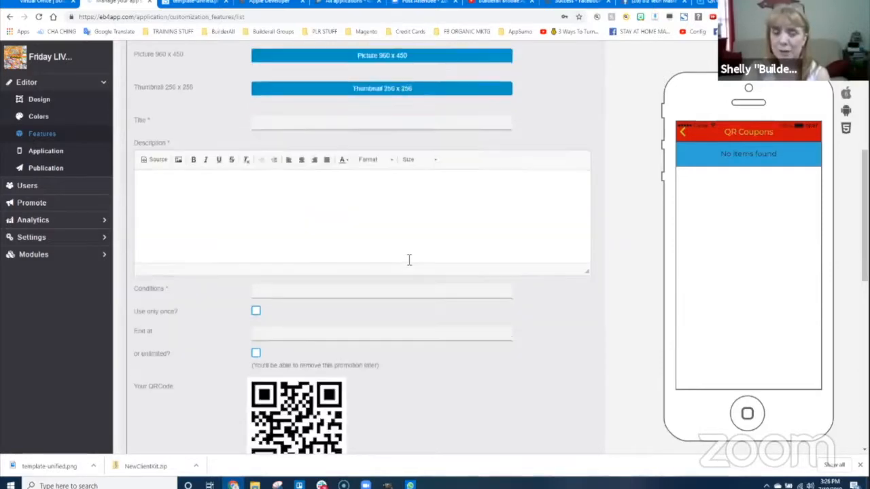
scroll(465, 218, up, 8)
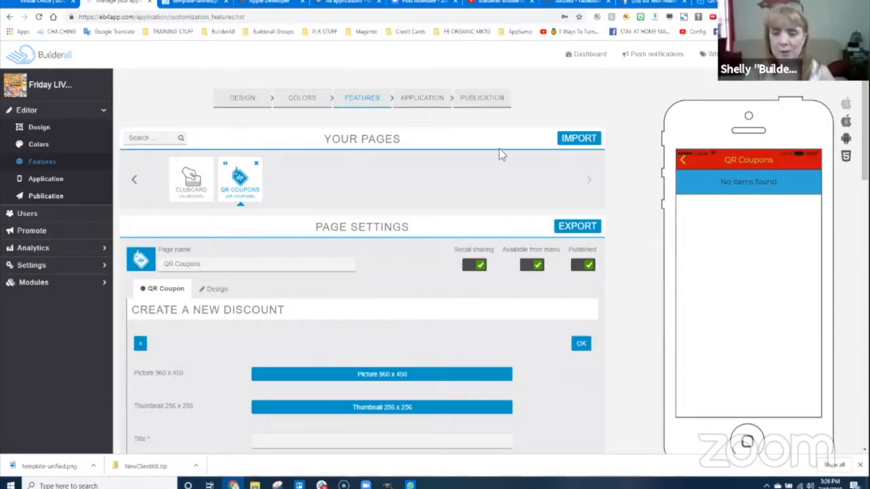
- Add a Cabride page after QR Coupons and open its settings
scroll(672, 287, down, 1)
scroll(632, 333, down, 15)
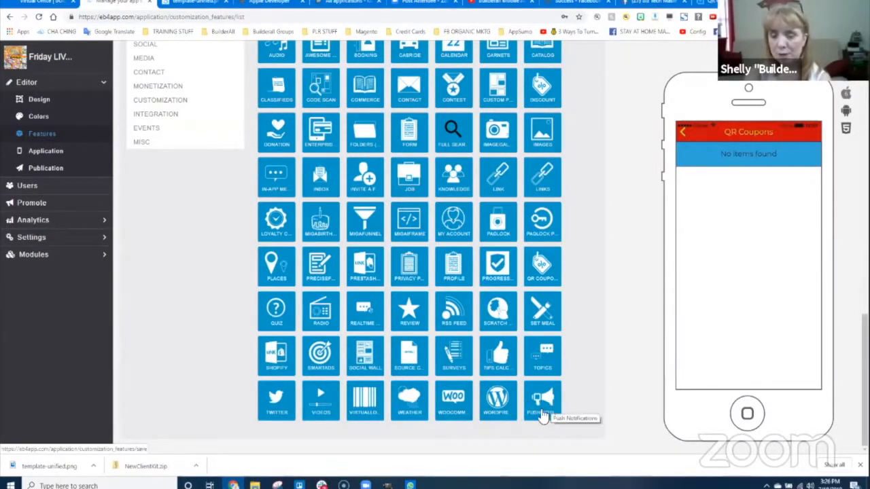
scroll(390, 331, up, 2)
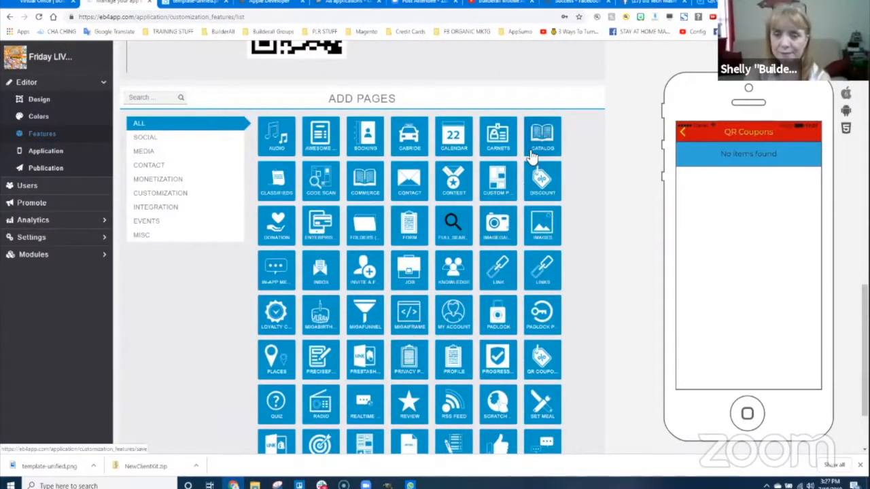
click(412, 141)
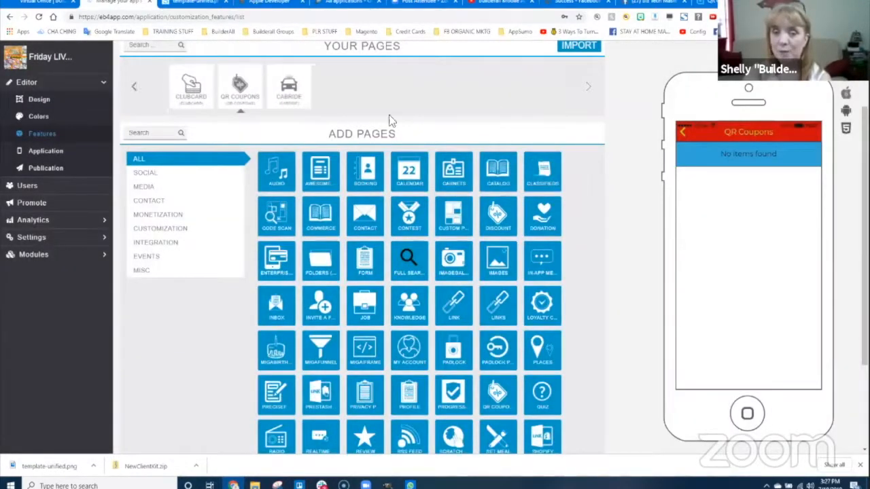
click(431, 266)
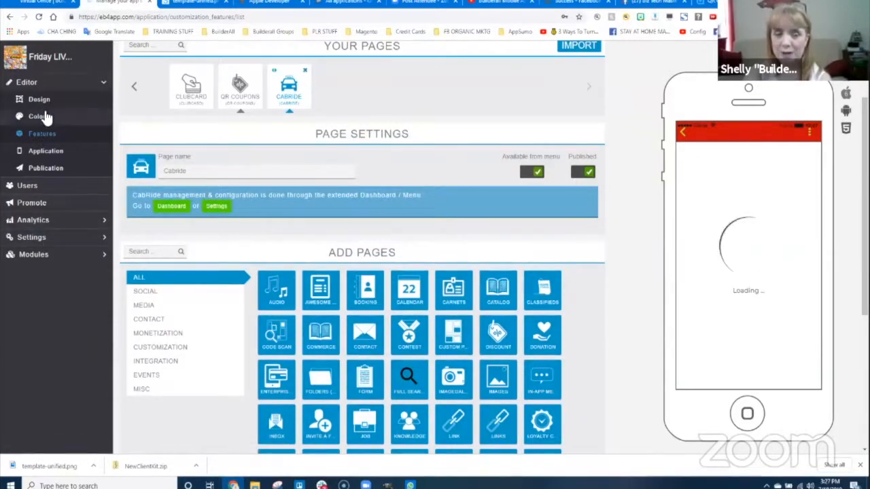
- Review the Cab-Ride Accountancy page's empty cash return request, archived request and pay-out tables
click(177, 208)
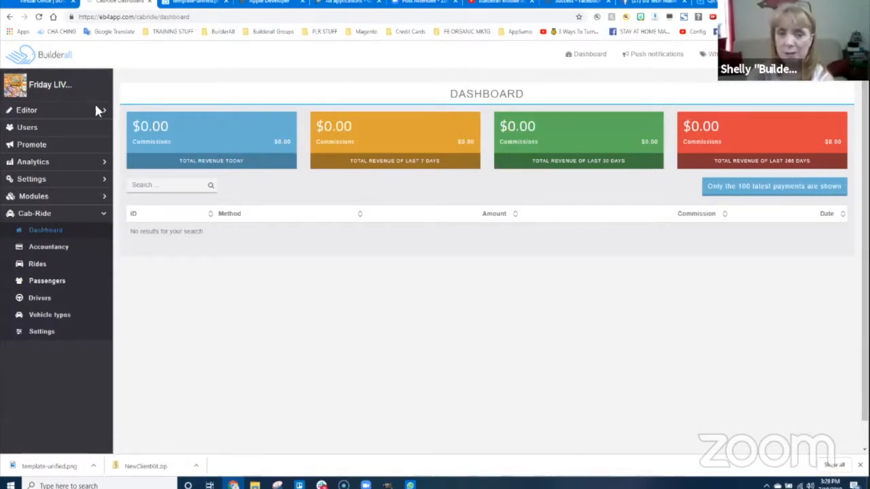
click(42, 253)
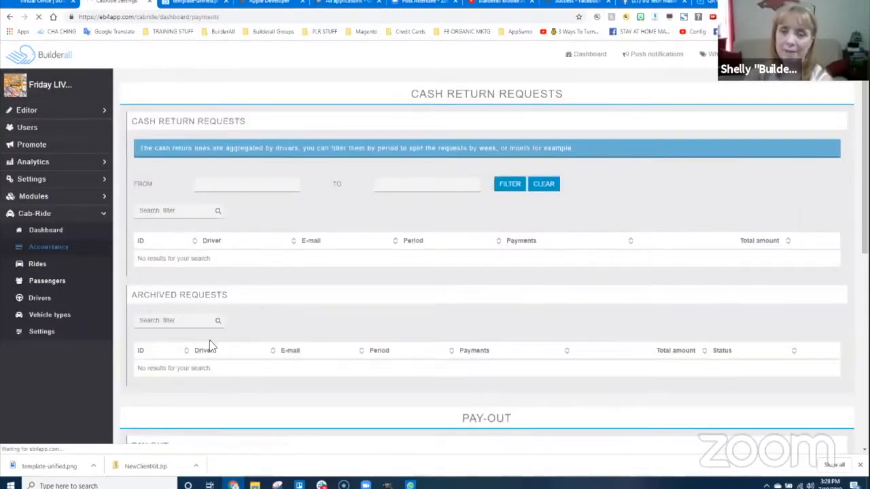
scroll(291, 265, down, 2)
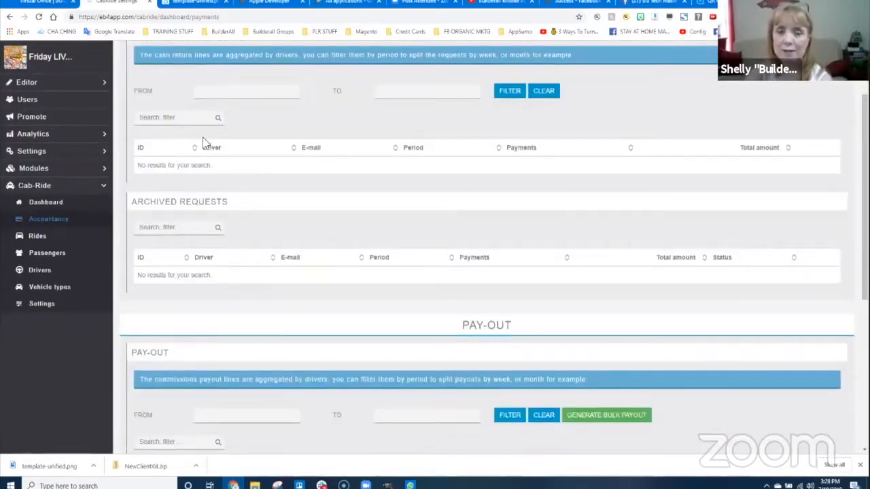
scroll(326, 315, down, 3)
scroll(412, 297, up, 4)
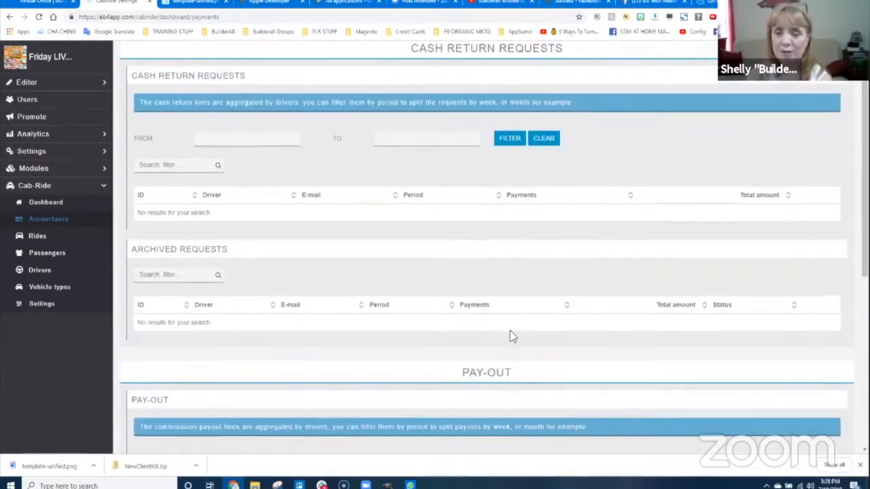
scroll(509, 331, down, 5)
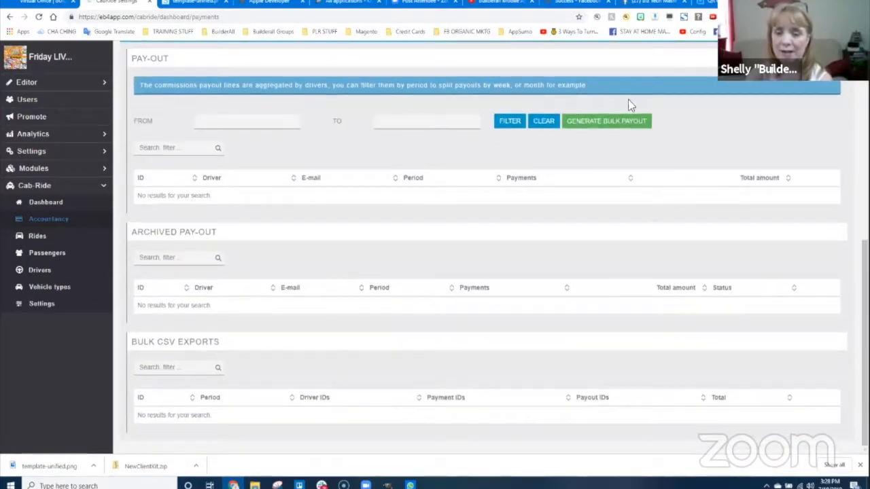
scroll(168, 270, up, 6)
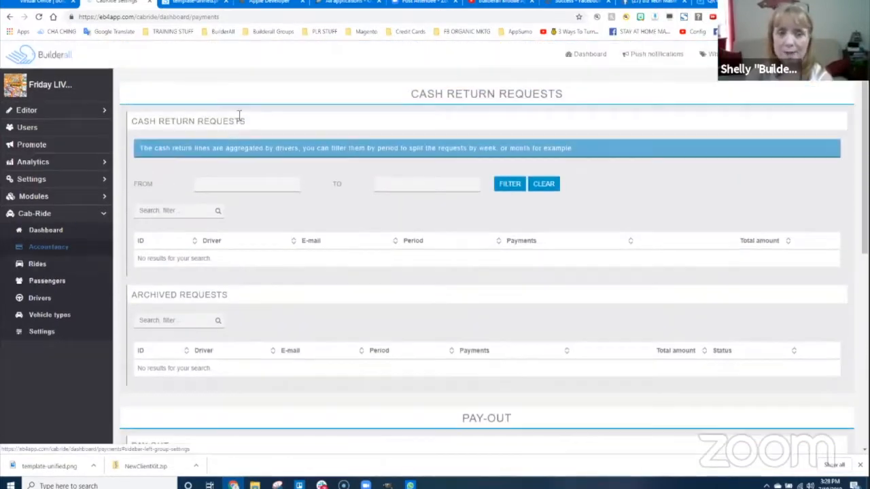
click(36, 111)
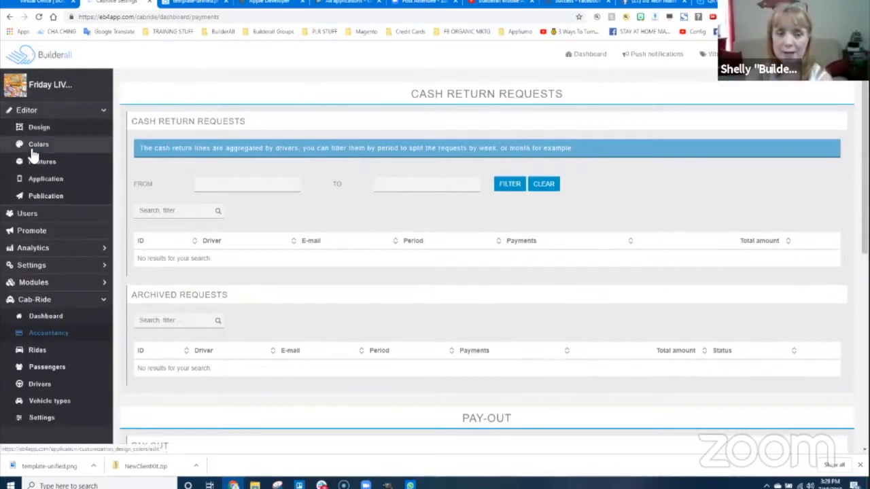
- Reopen the Cabride page settings in Features, previewing its 'Who are you?' Passenger/Driver screen
click(42, 163)
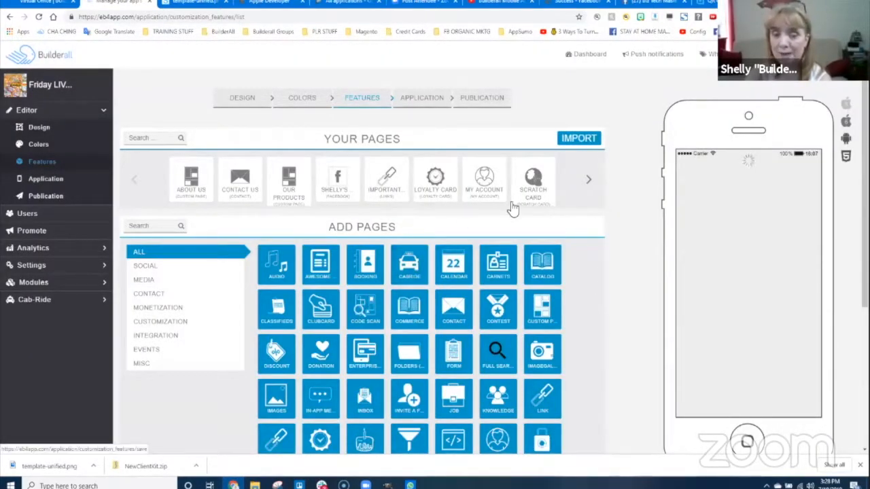
click(589, 180)
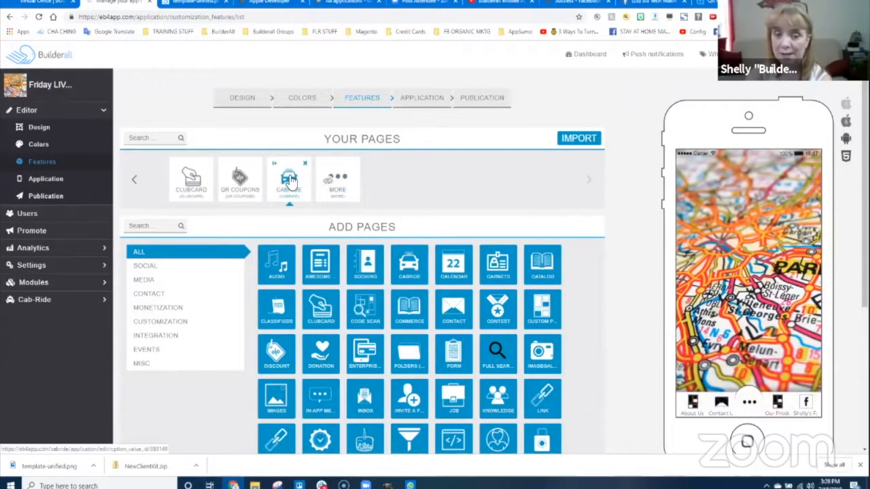
click(443, 262)
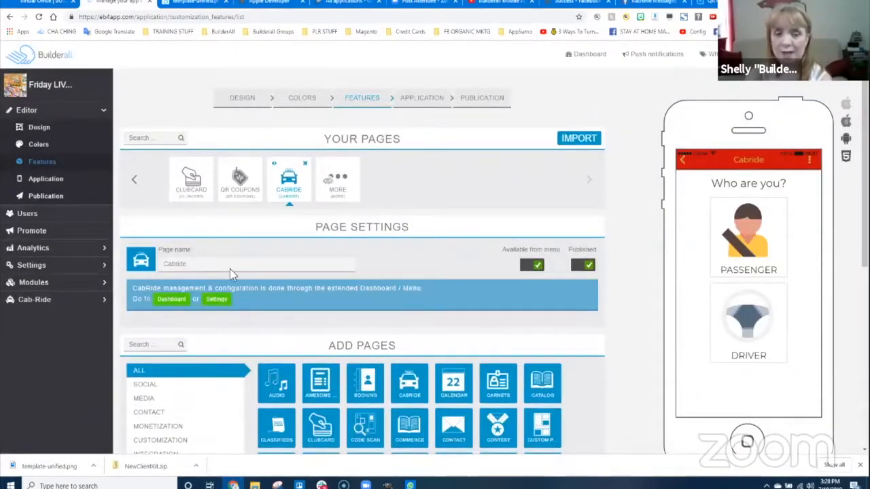
scroll(230, 269, down, 1)
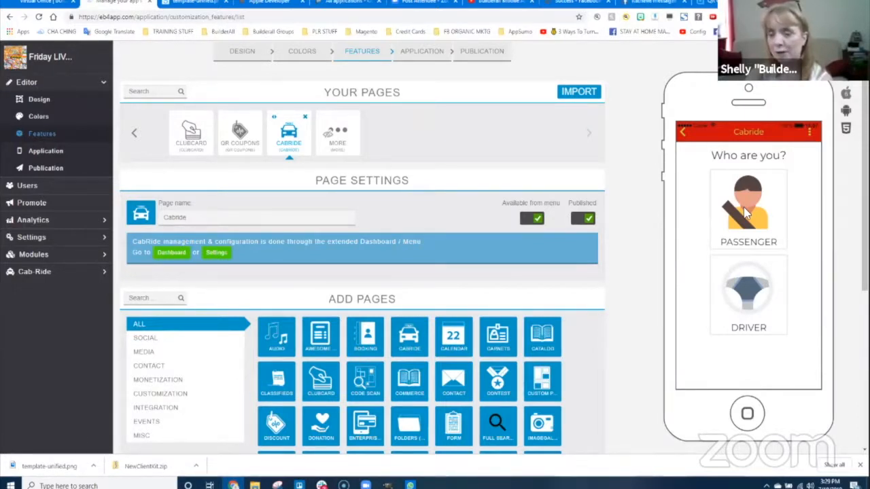
click(31, 274)
- Check the Cab-Ride Drivers and Vehicle types lists, both still empty
scroll(35, 349, down, 2)
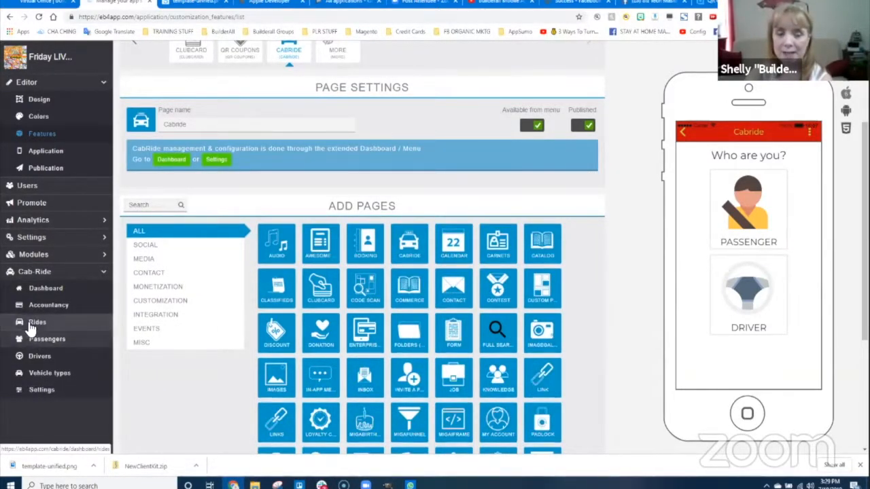
click(39, 356)
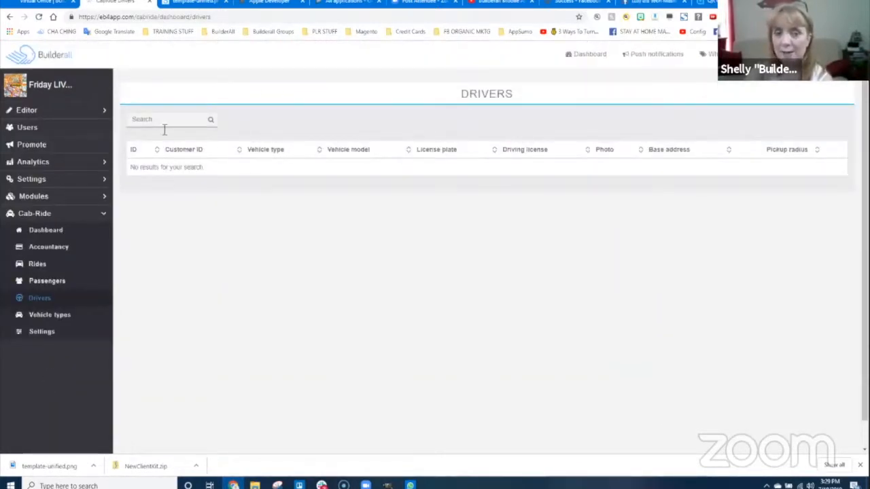
click(41, 323)
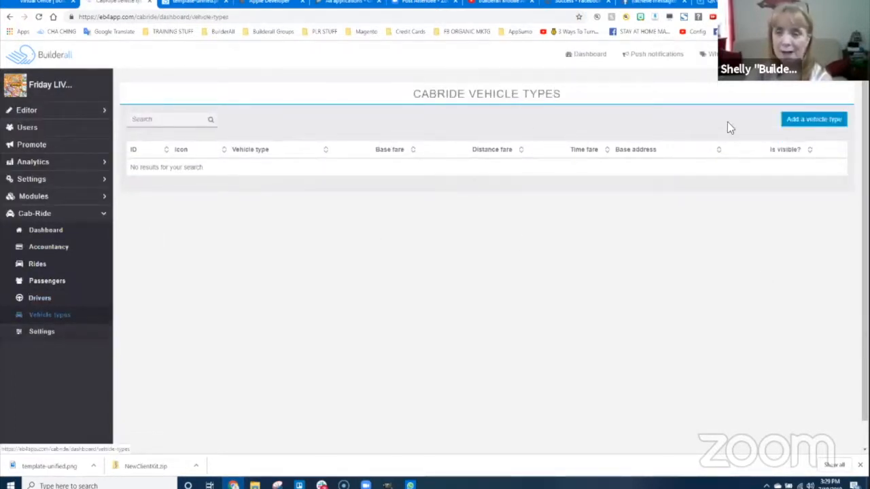
click(42, 332)
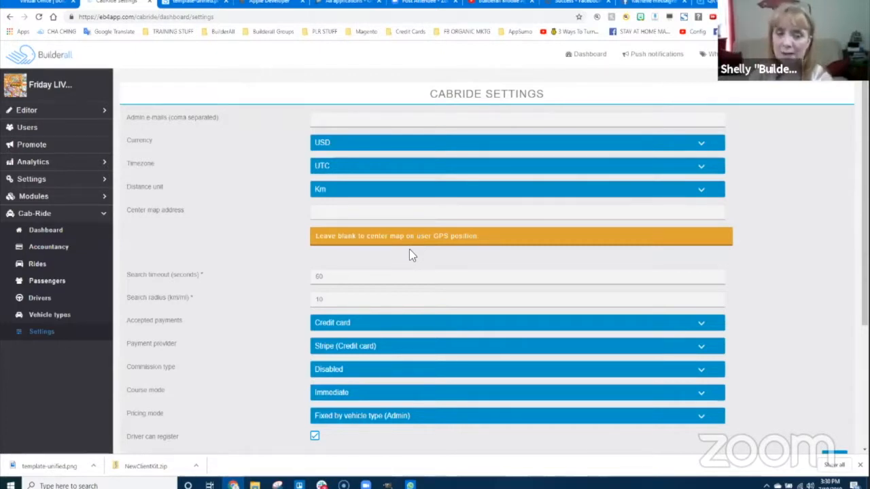
- Scroll down the Cabride Settings past currency USD, timezone UTC and distance in Km
scroll(184, 272, down, 1)
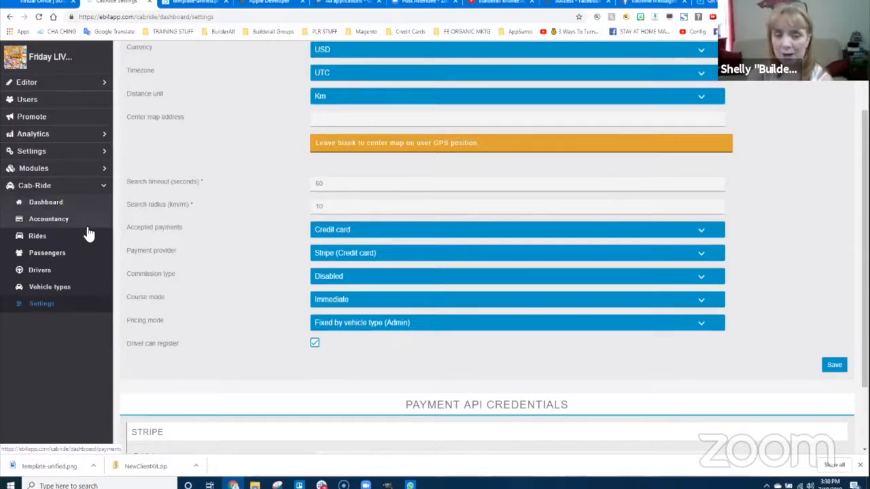
- Keep Credit card payments via Stripe and commission type Disabled in Cabride Settings
click(346, 231)
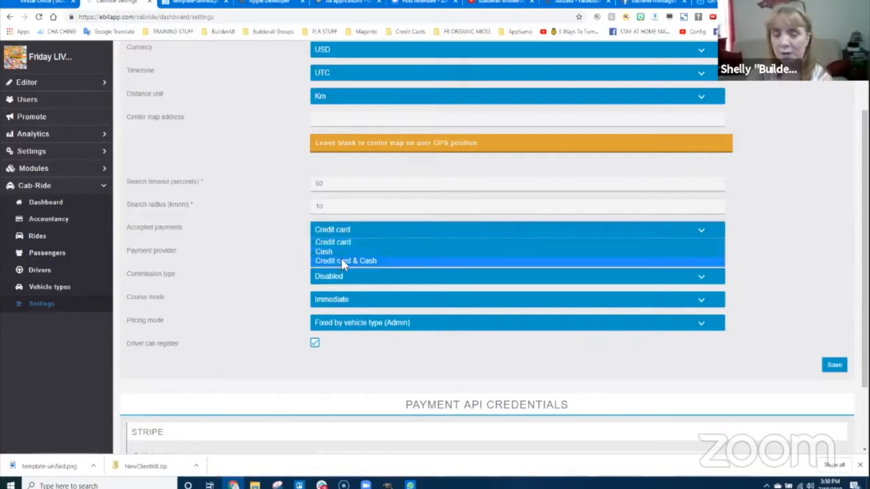
click(275, 244)
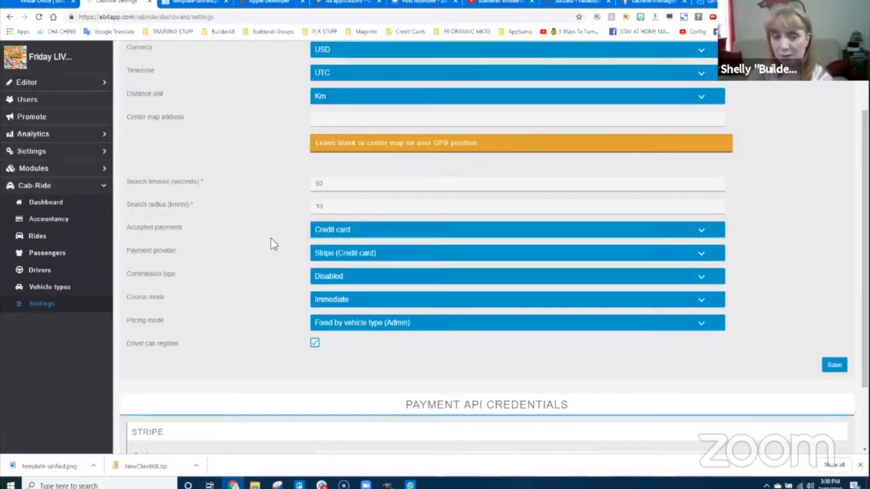
click(369, 254)
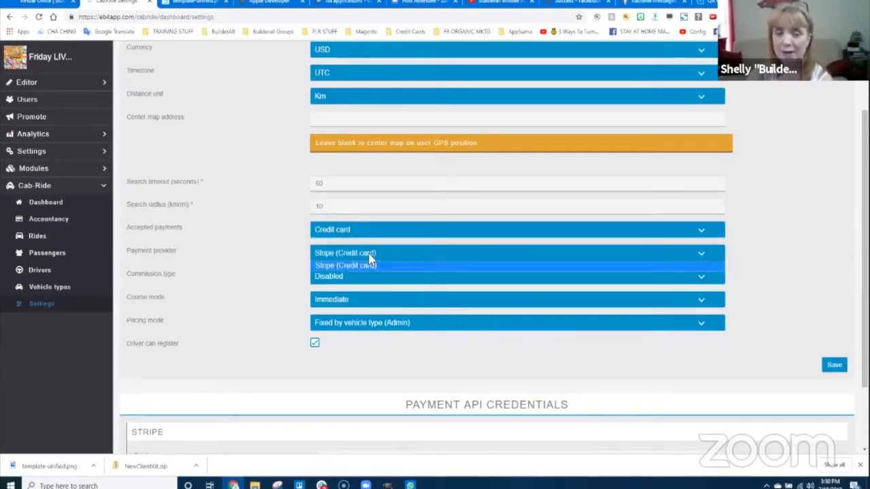
click(366, 267)
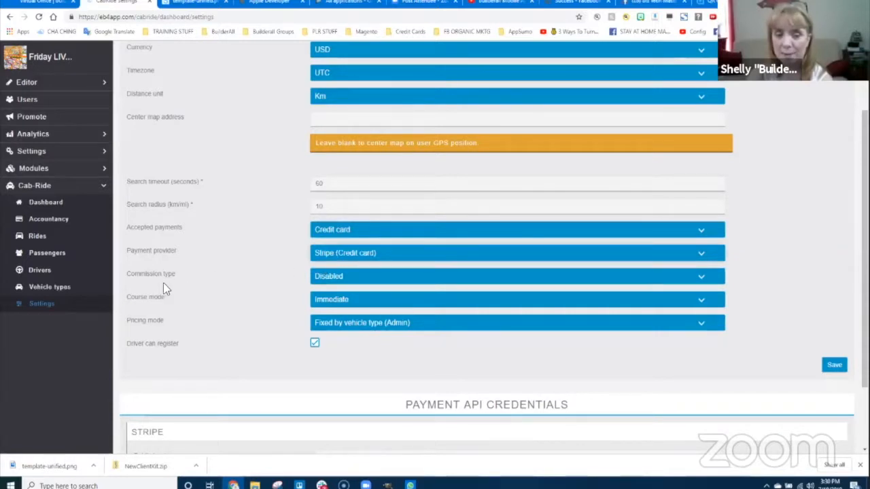
click(342, 277)
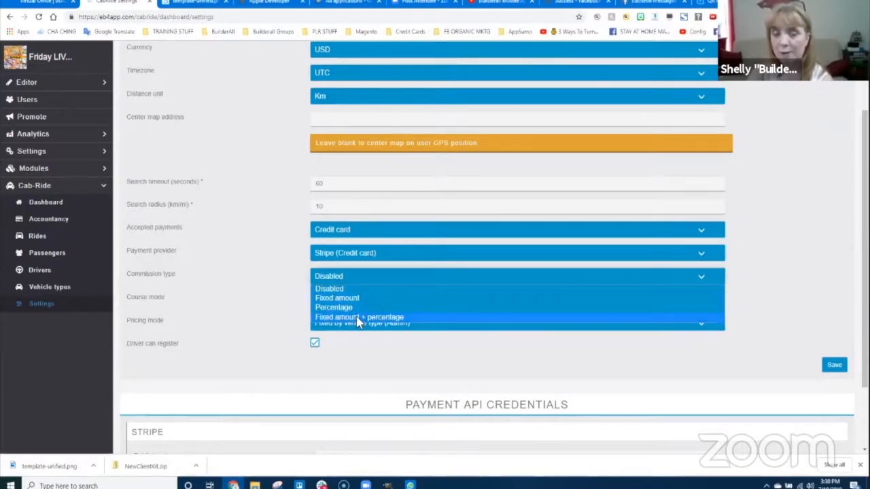
click(290, 286)
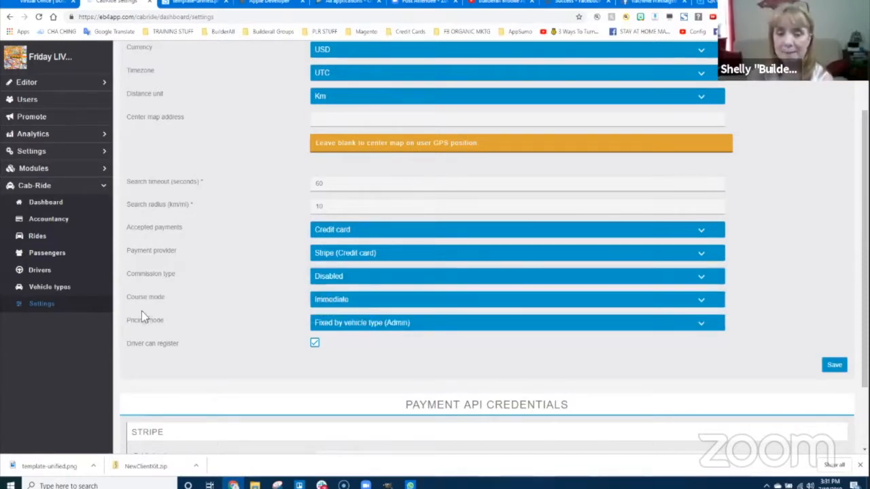
- Keep Immediate course mode and pricing fixed by vehicle type, then save the Cabride settings
click(353, 299)
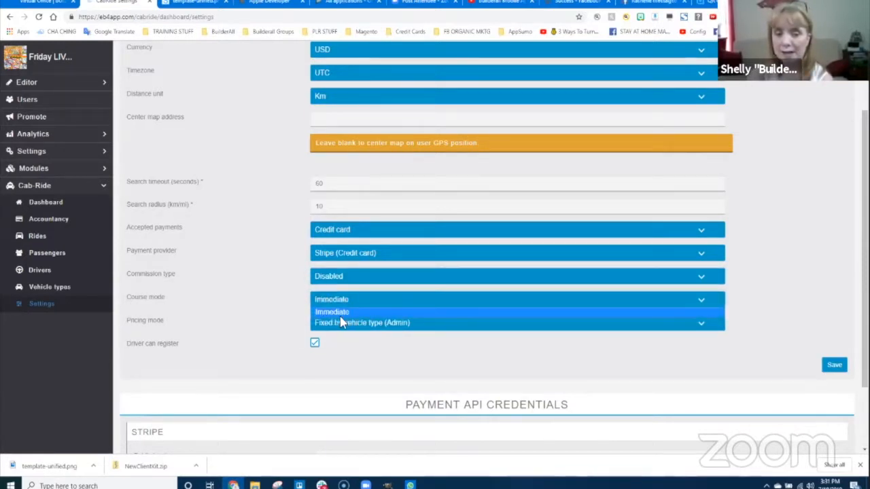
click(345, 309)
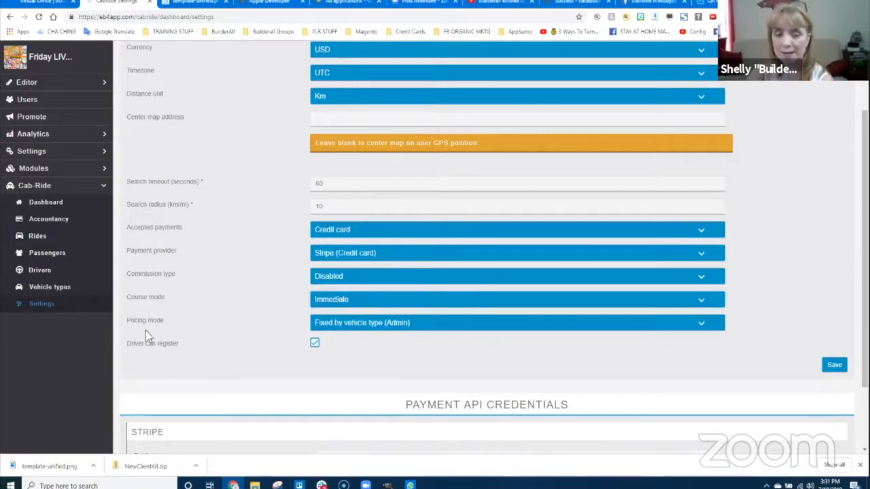
click(357, 327)
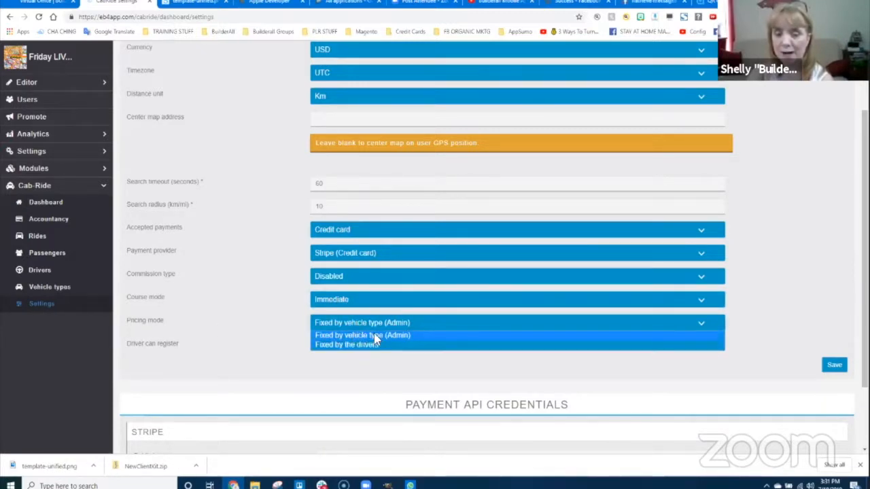
click(374, 335)
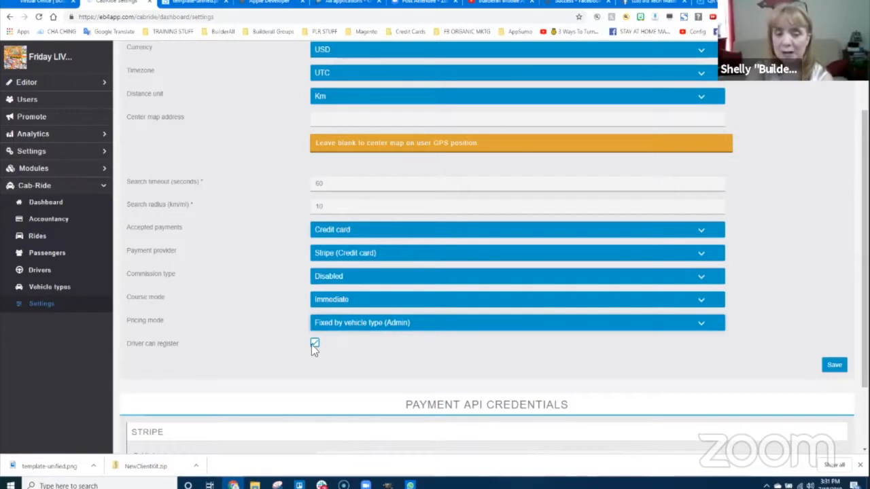
scroll(227, 333, down, 1)
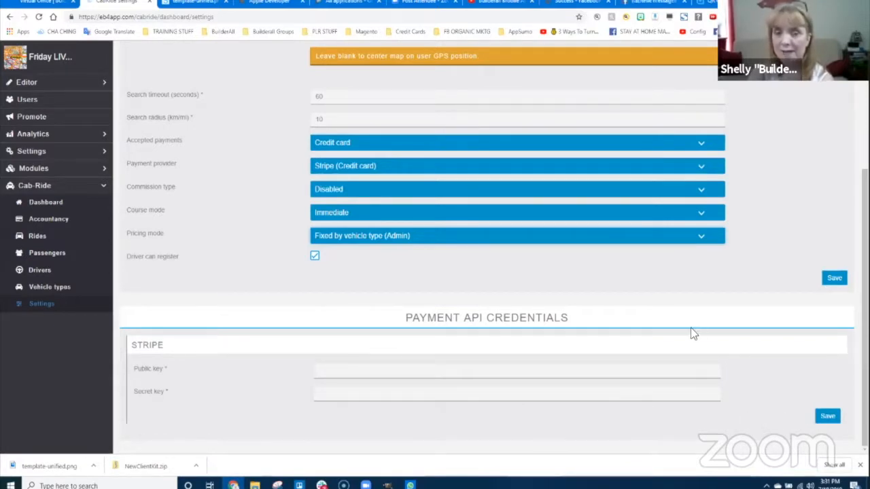
scroll(692, 333, up, 2)
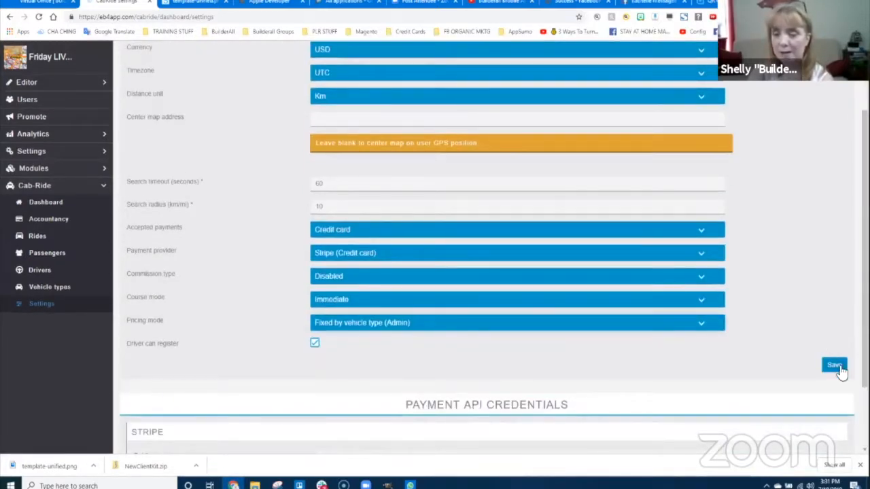
click(837, 367)
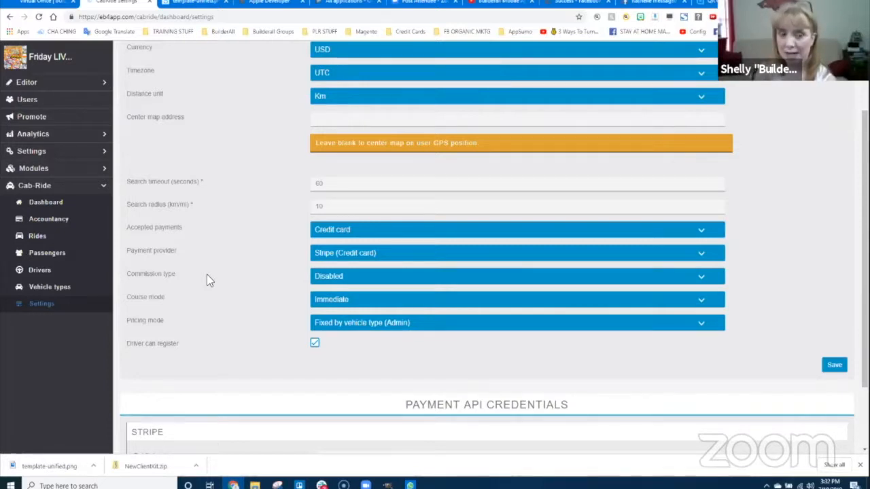
- Return to the Cab-Ride Drivers list, which has no drivers yet
click(62, 272)
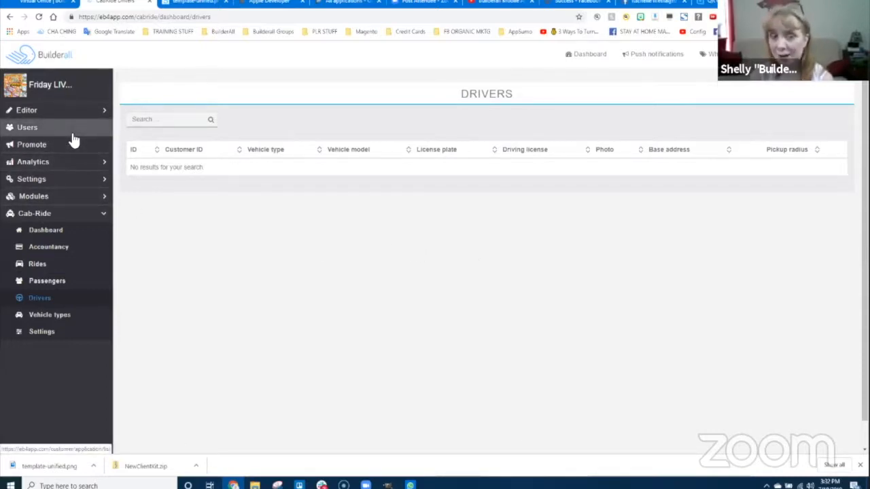
- Delete the Scratch Card page from the app's pages in the Features editor
click(73, 112)
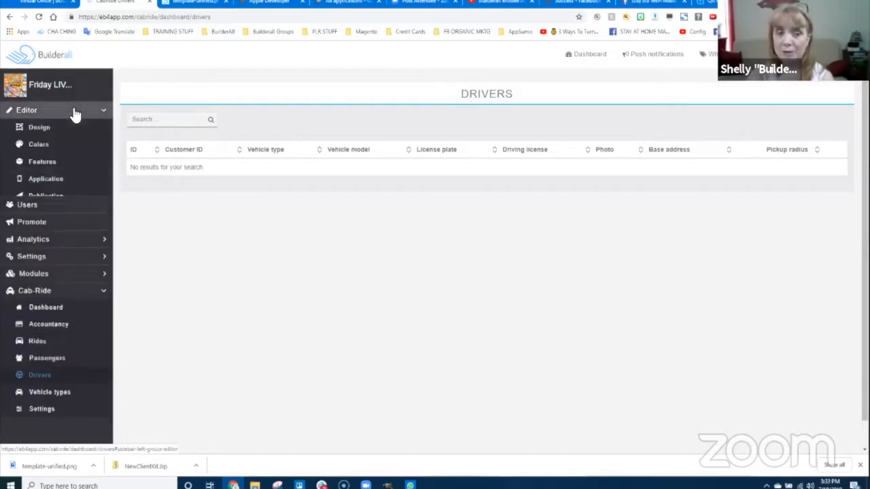
click(33, 165)
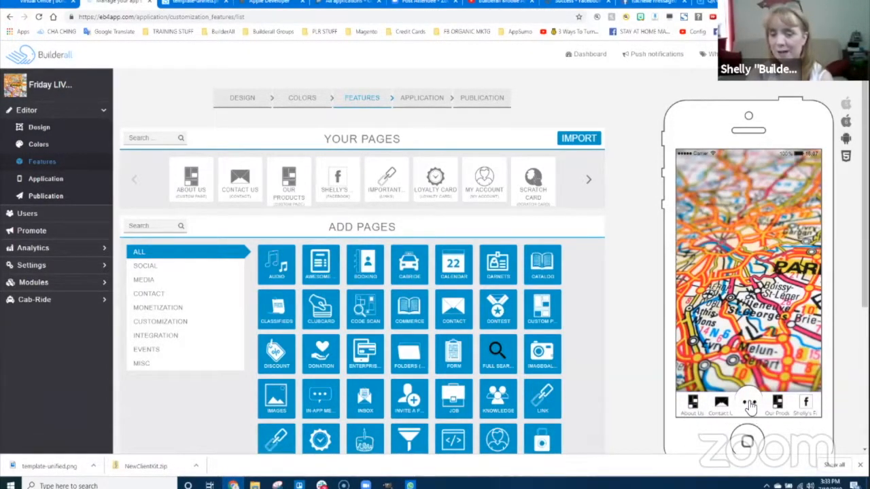
click(750, 405)
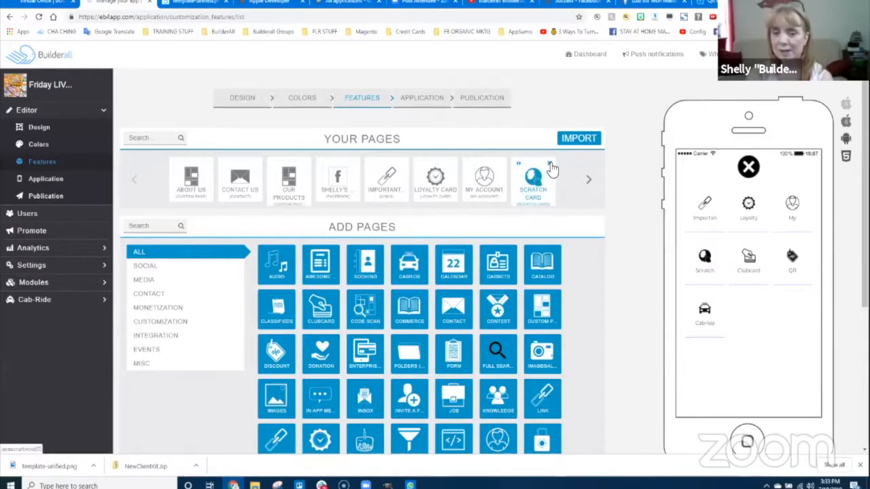
click(551, 165)
click(487, 72)
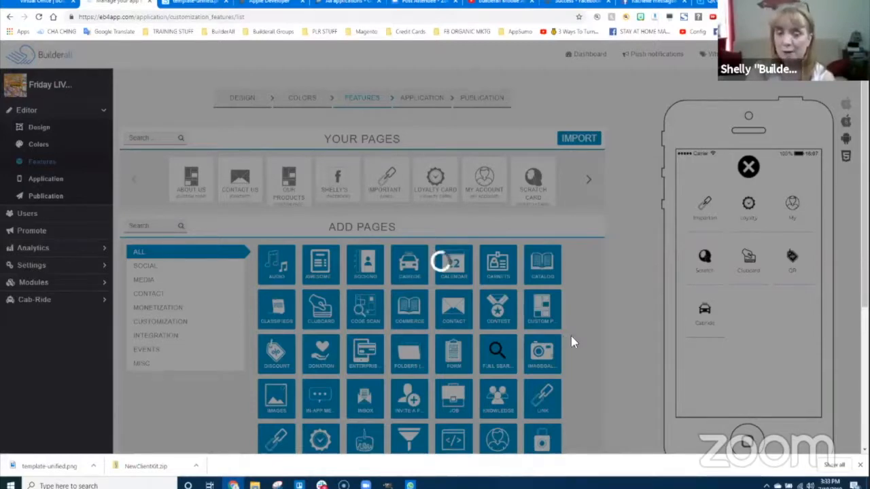
- Scroll through the Add Pages catalogue and back to the top of Features
scroll(575, 281, down, 2)
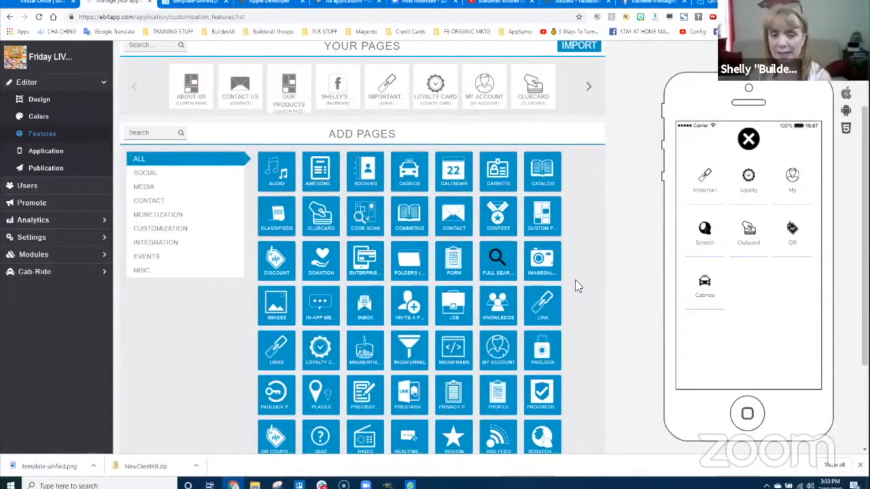
scroll(573, 329, down, 2)
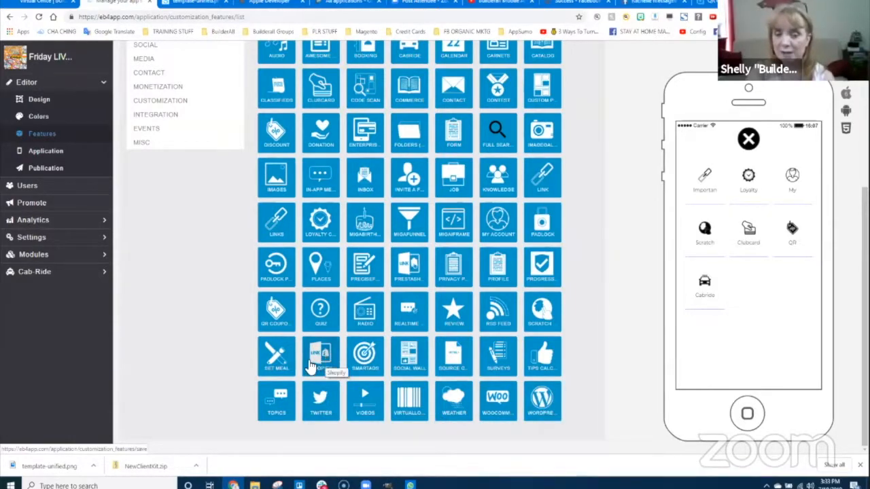
scroll(428, 347, up, 3)
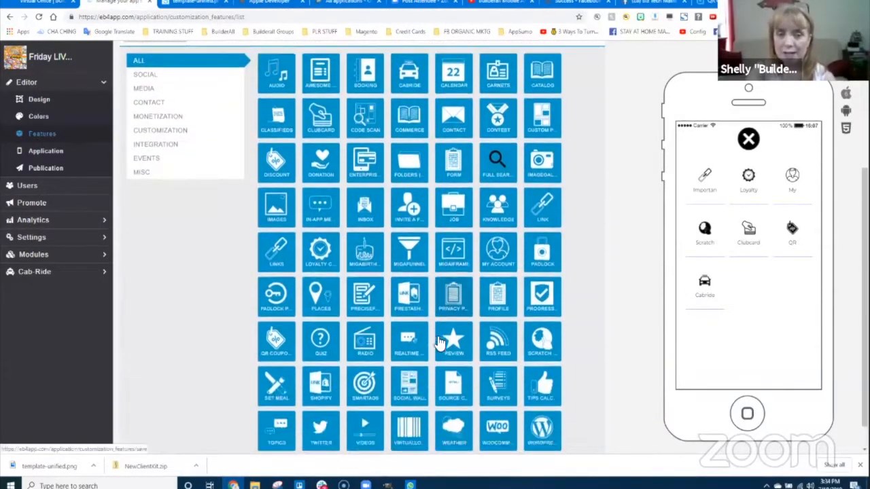
scroll(435, 347, down, 2)
scroll(449, 347, up, 2)
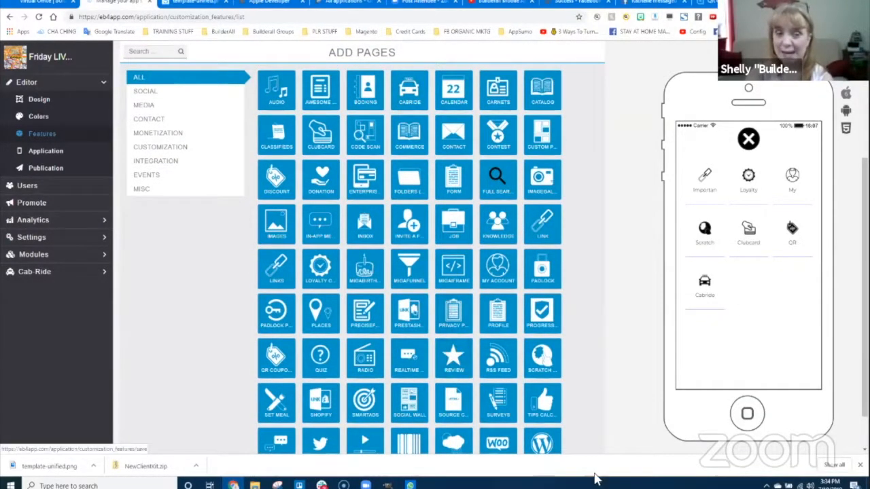
scroll(617, 347, up, 3)
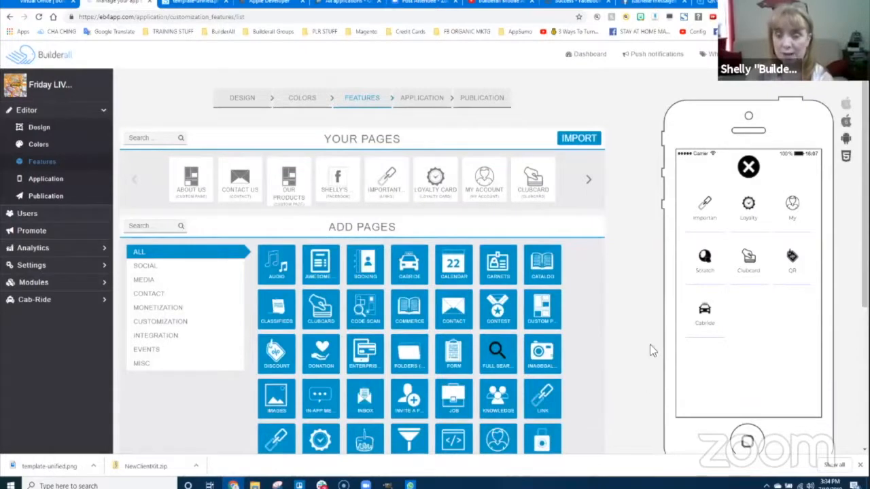
- In the Application step, replace the icon with Builderall_Diva-256.png from Training > Mobile App Training > sizes
click(34, 180)
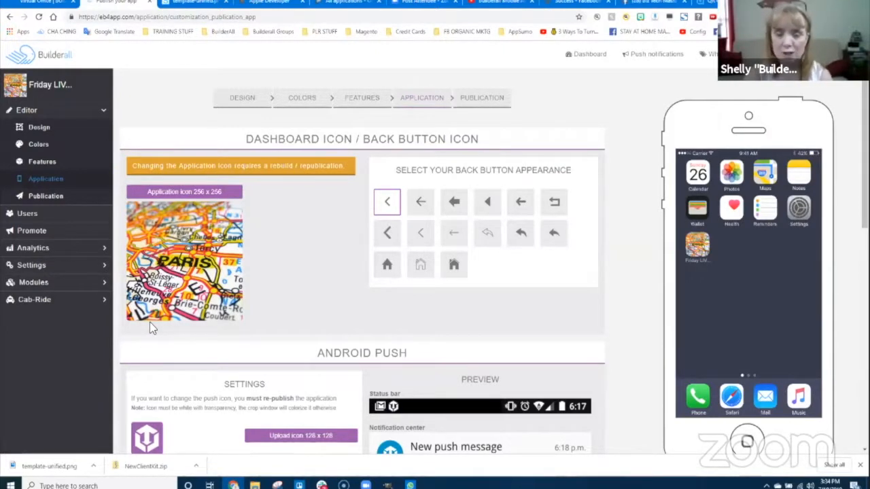
click(187, 204)
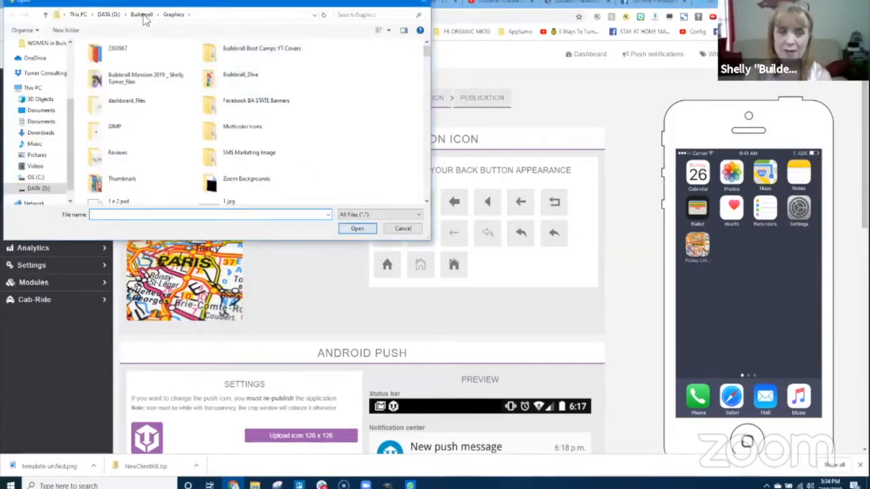
click(142, 14)
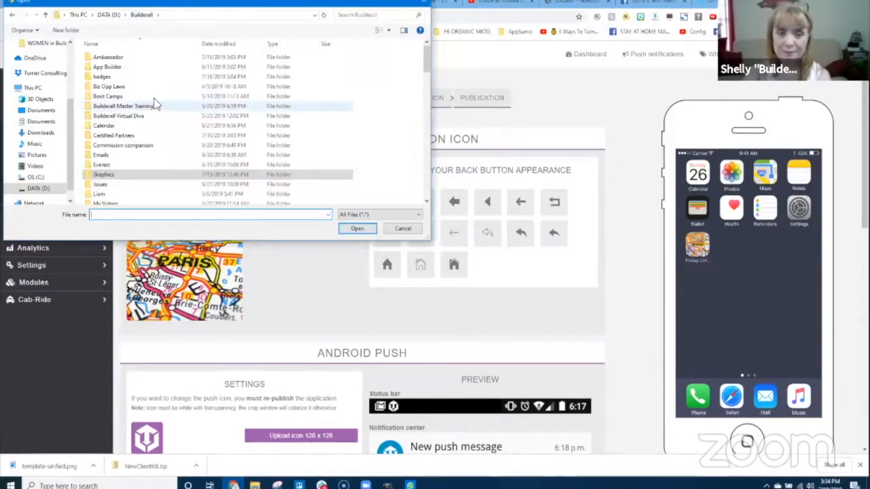
scroll(121, 165, down, 3)
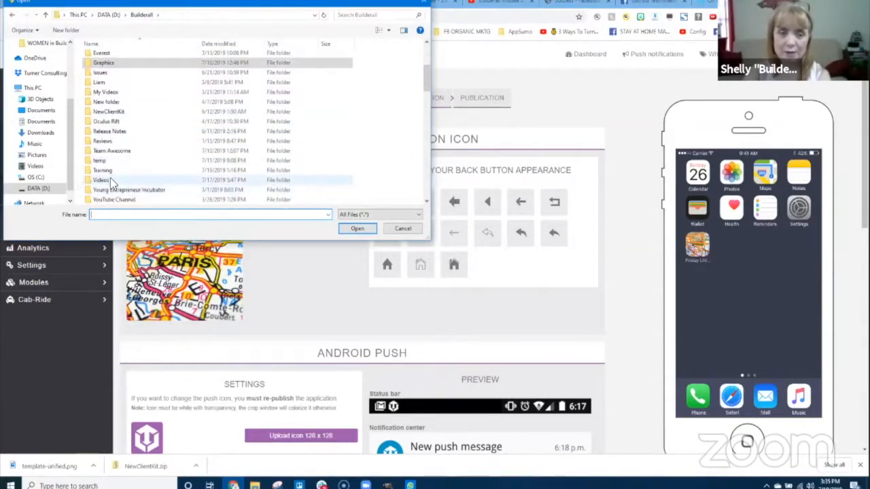
double_click(106, 171)
scroll(119, 130, down, 5)
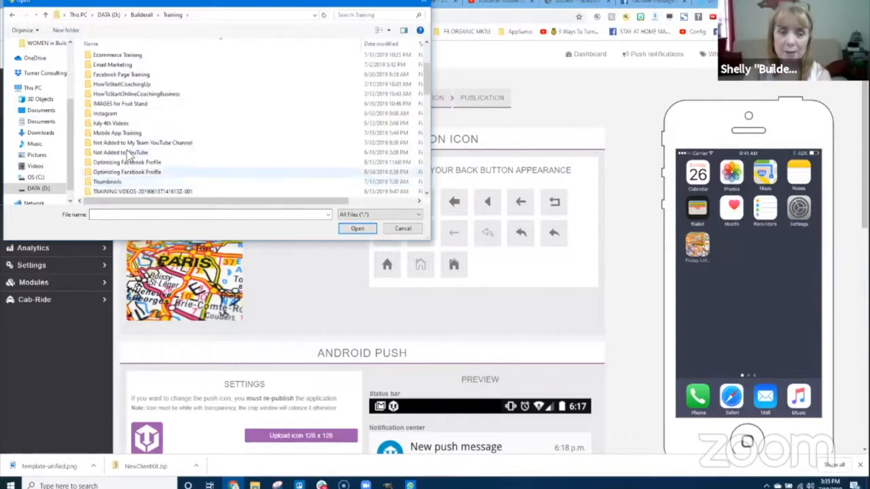
double_click(121, 133)
double_click(104, 67)
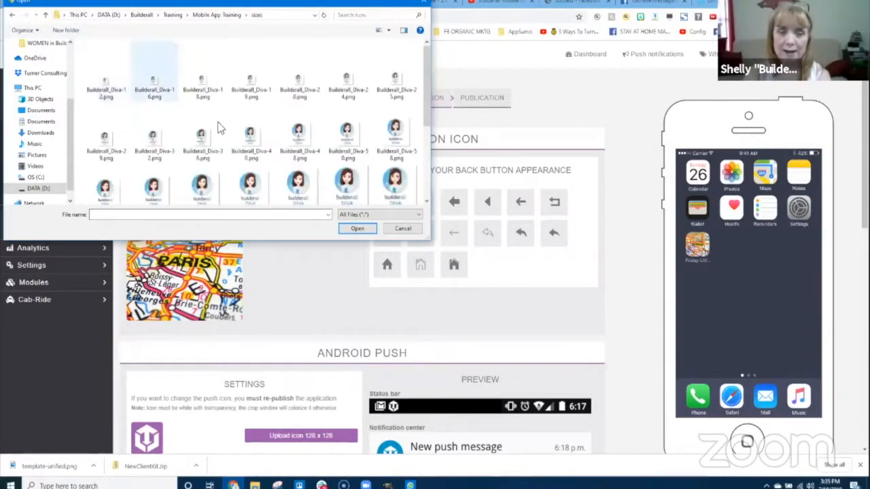
scroll(242, 148, down, 3)
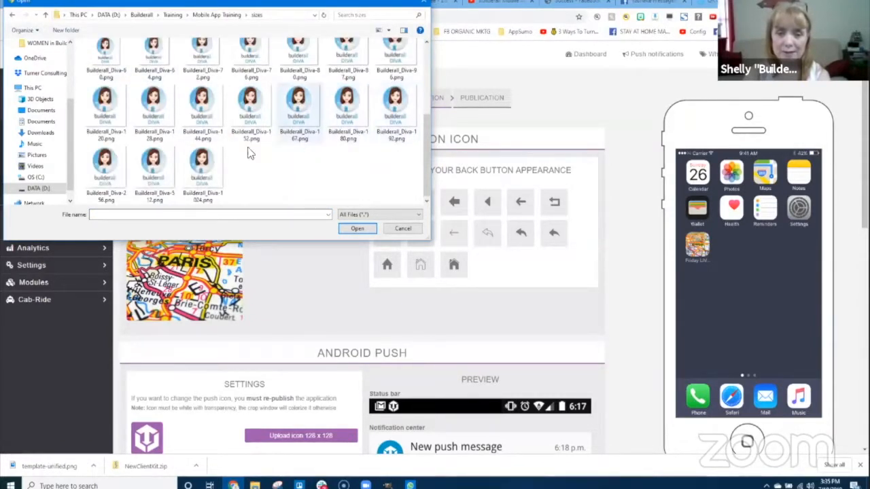
double_click(110, 169)
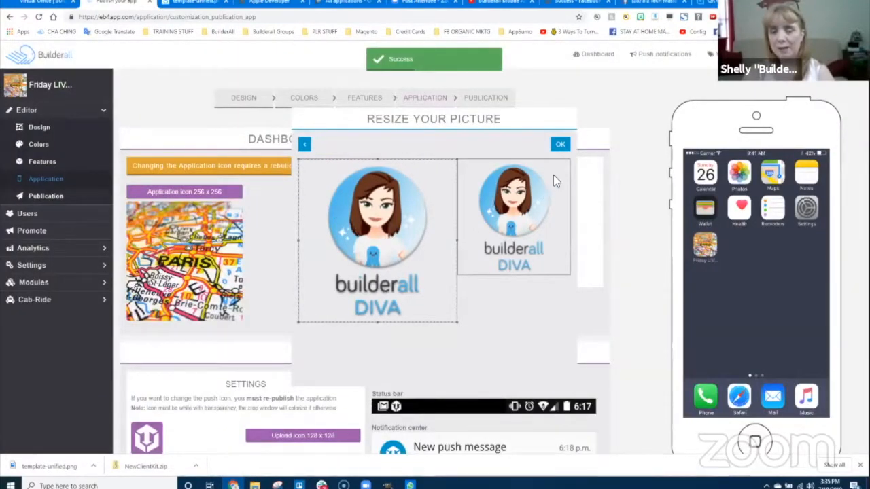
click(560, 144)
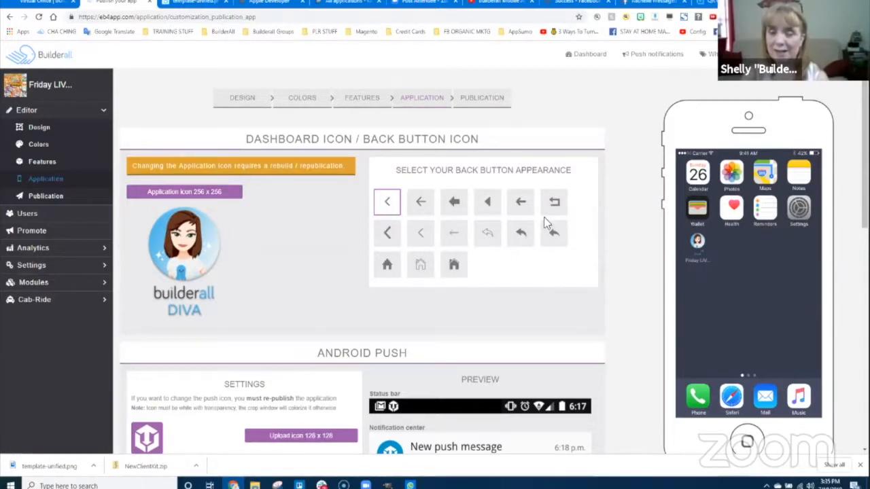
- Scroll through the Android Push and Unified Splashscreen sections to review the new Diva icon
scroll(422, 334, down, 3)
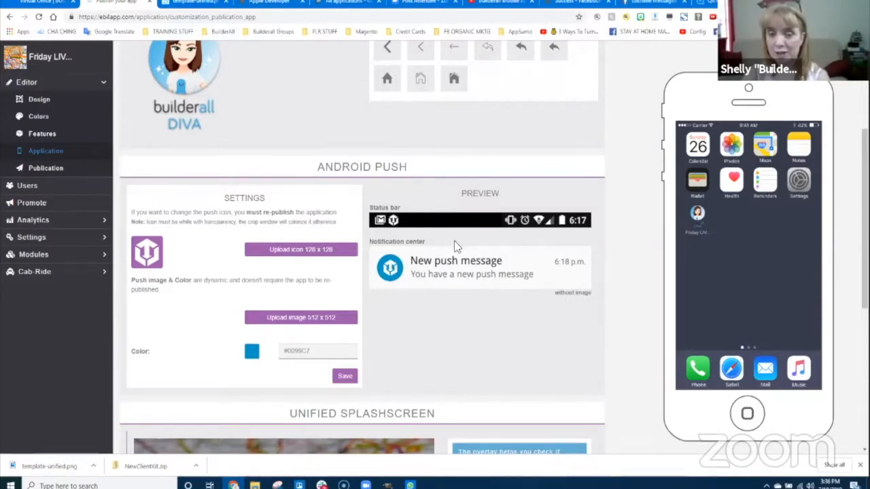
scroll(459, 311, down, 3)
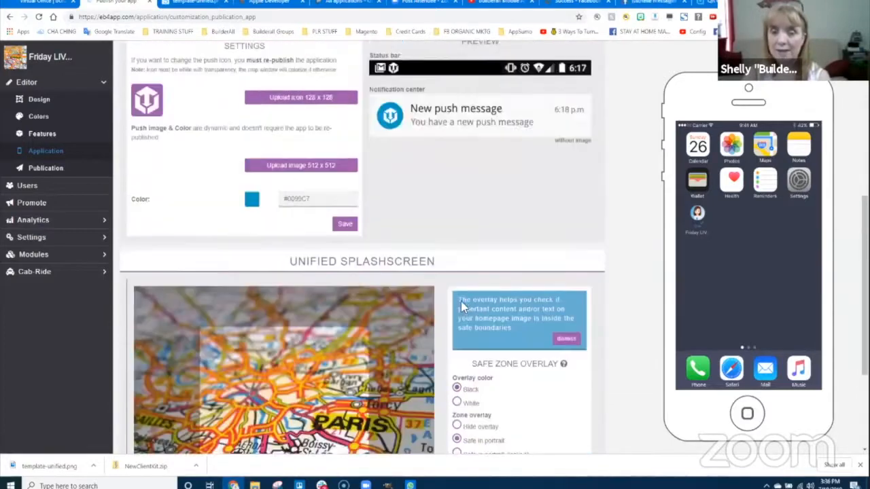
scroll(461, 304, up, 3)
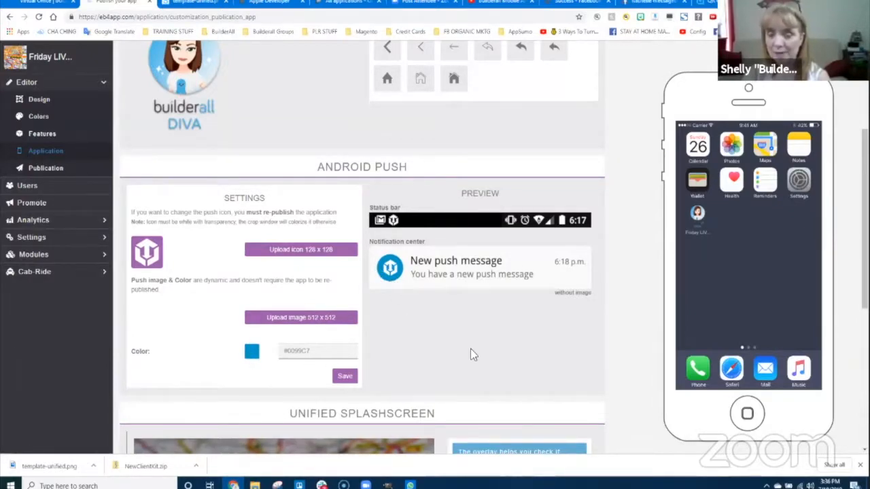
scroll(470, 349, down, 3)
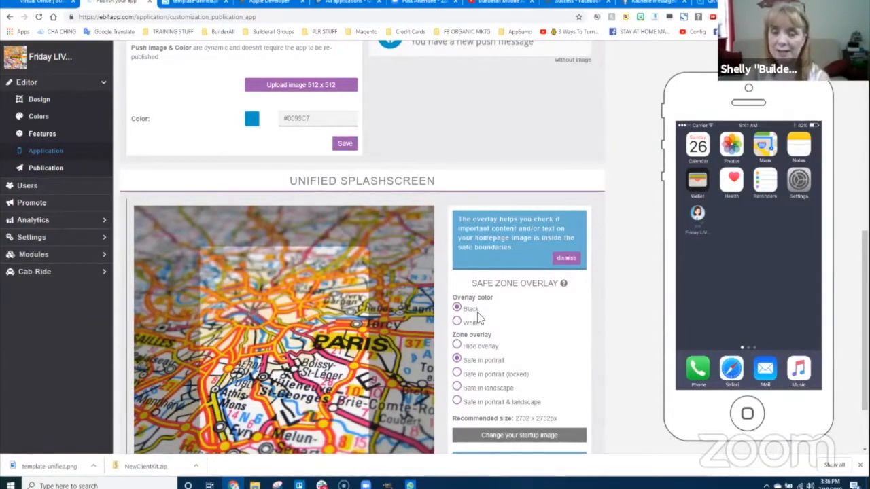
scroll(477, 312, down, 1)
scroll(478, 314, up, 1)
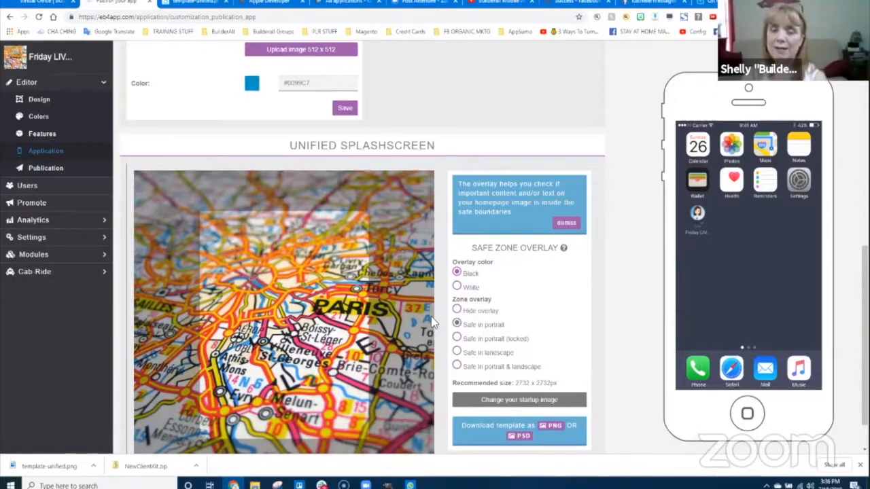
scroll(476, 321, down, 1)
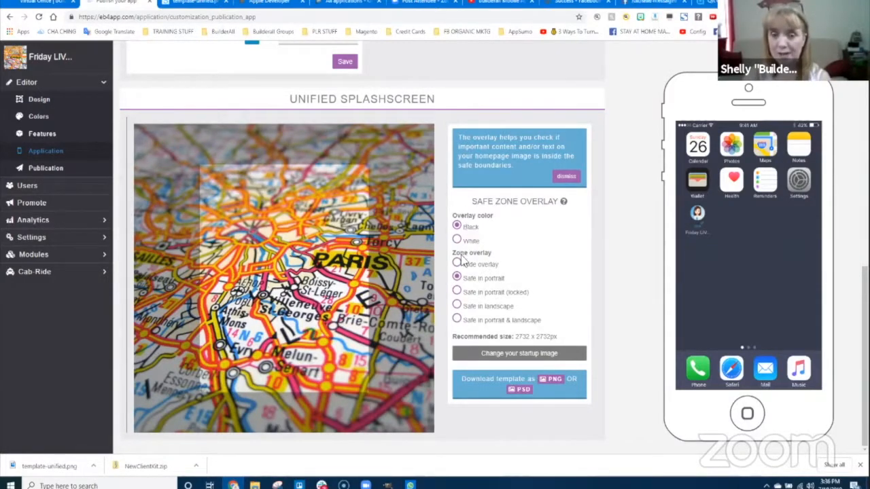
click(457, 291)
click(457, 306)
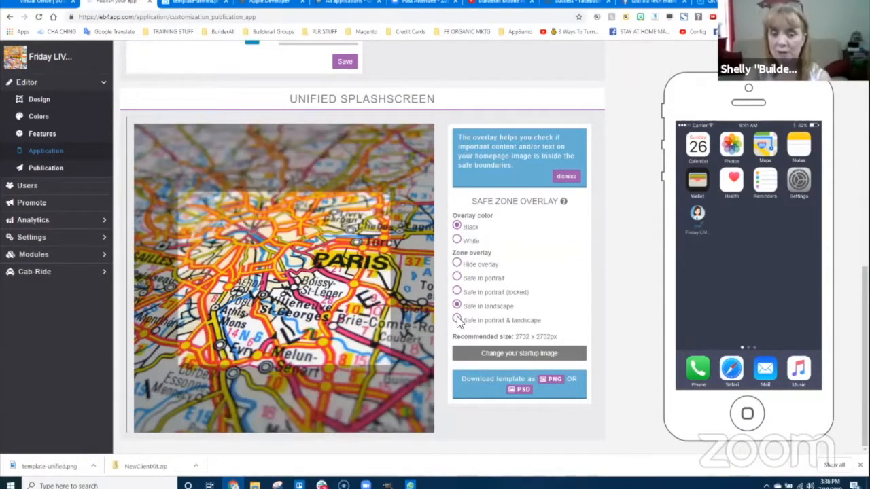
click(458, 319)
click(458, 279)
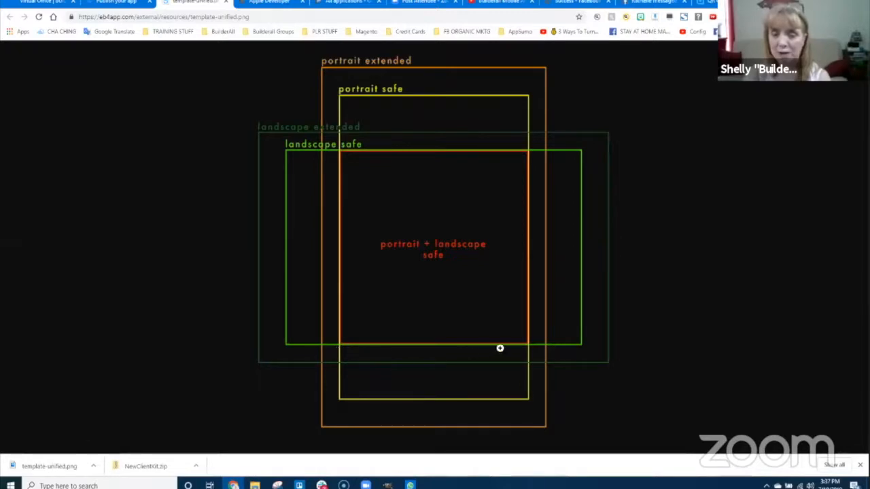
click(117, 3)
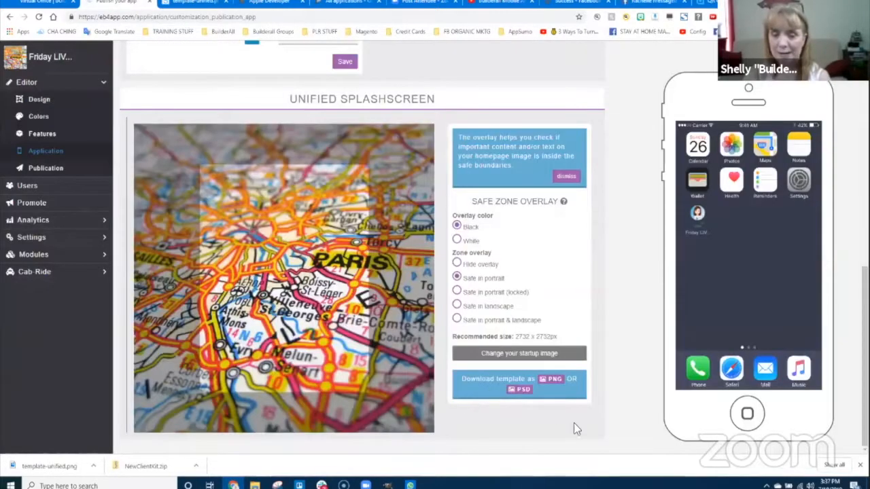
scroll(548, 286, up, 10)
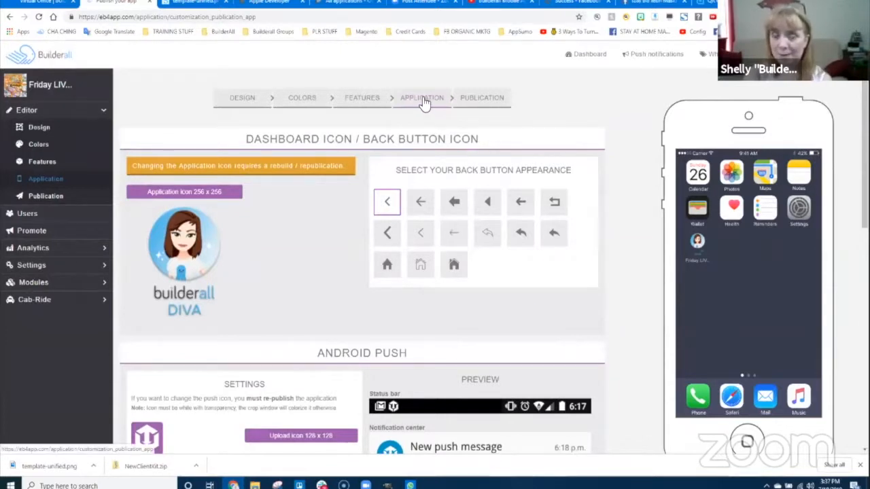
- Open Publication and scroll through General Information, Monetize Your App and Mobile Source Codes
click(41, 198)
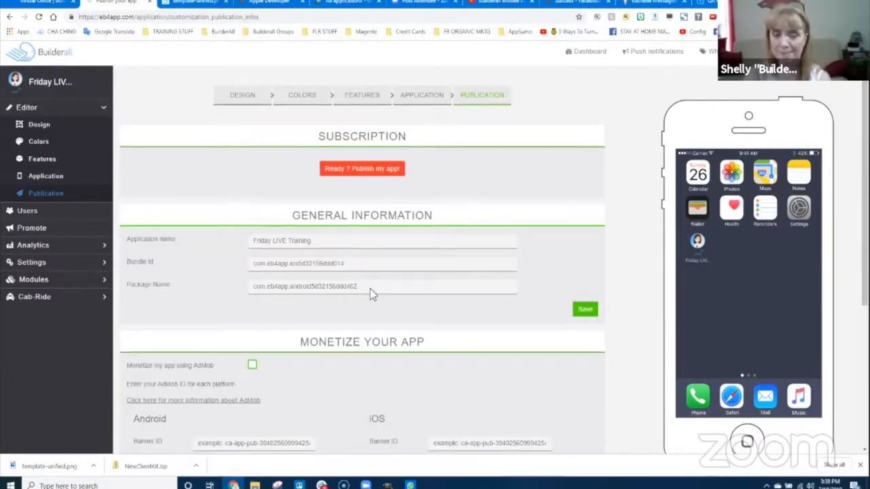
scroll(370, 288, down, 2)
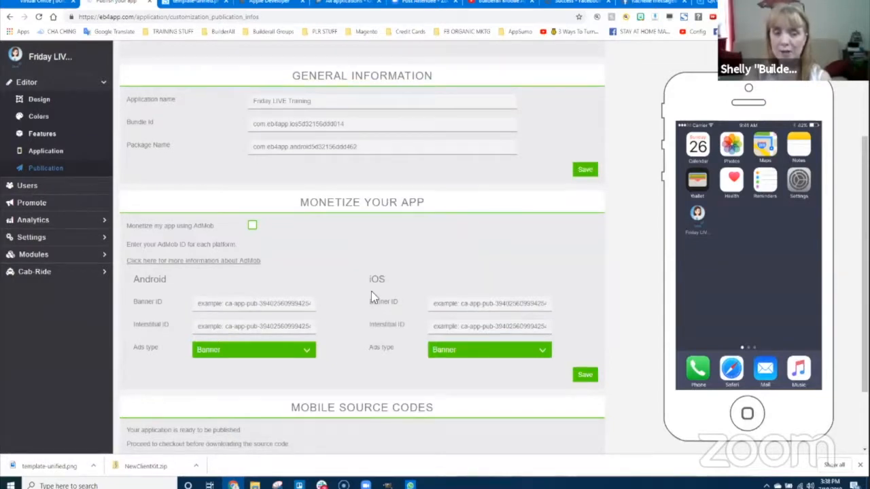
scroll(371, 291, down, 2)
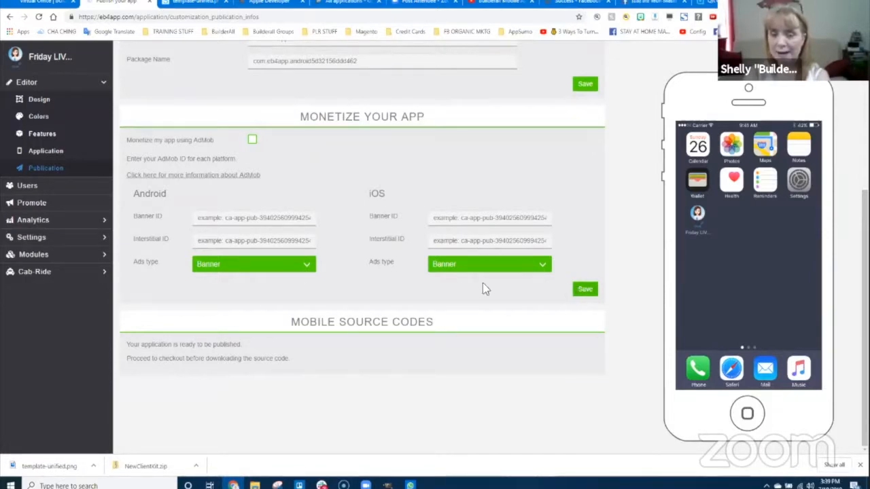
click(302, 265)
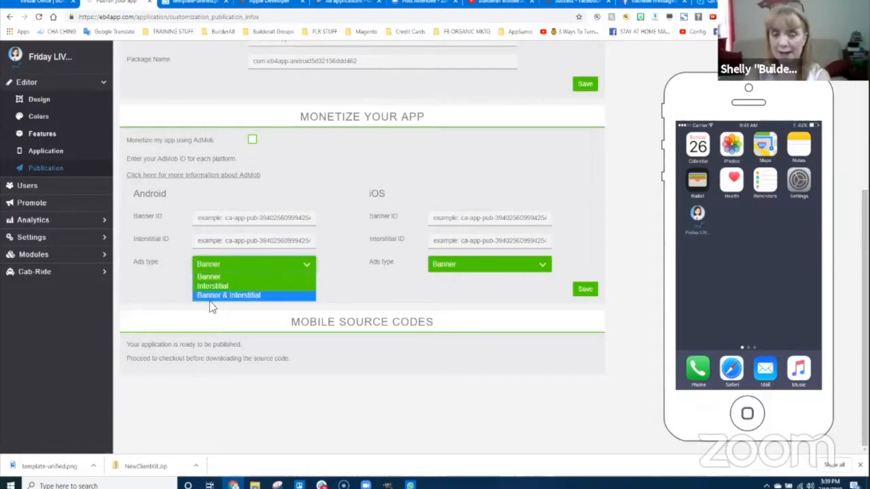
click(327, 300)
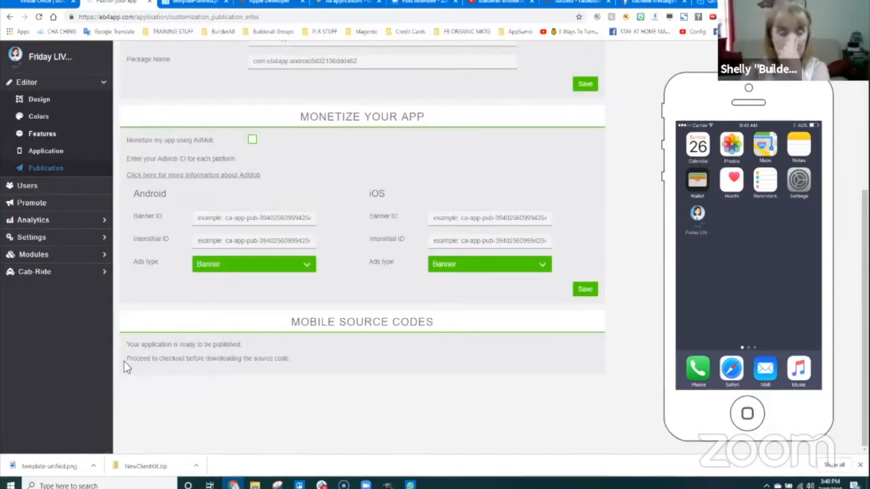
scroll(677, 266, up, 4)
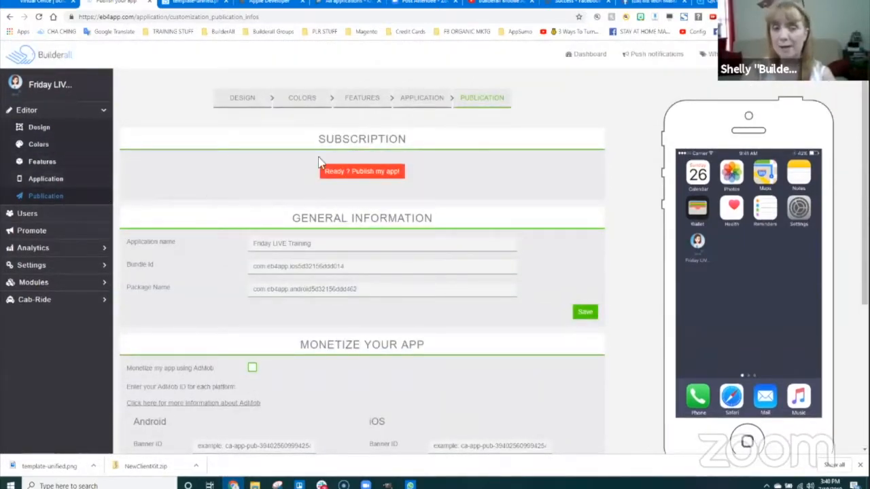
- Start publishing the app and enter billing company AppreneurPro, the last name and the street
click(362, 172)
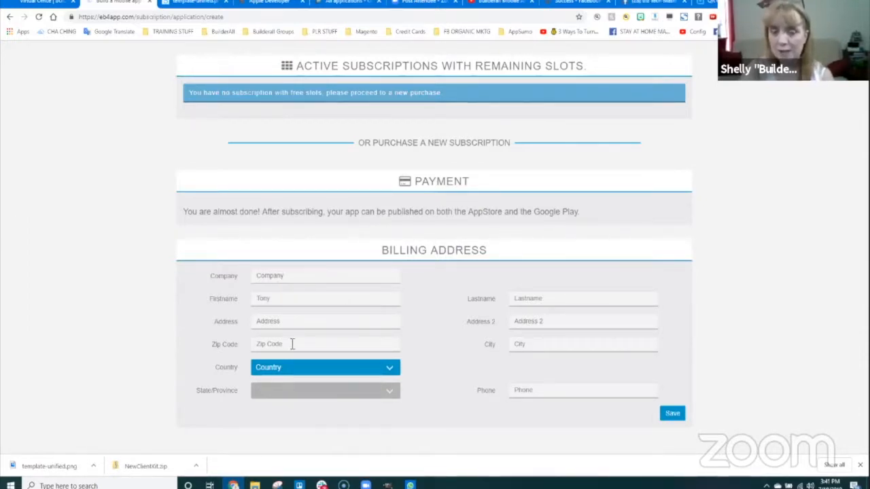
click(296, 278)
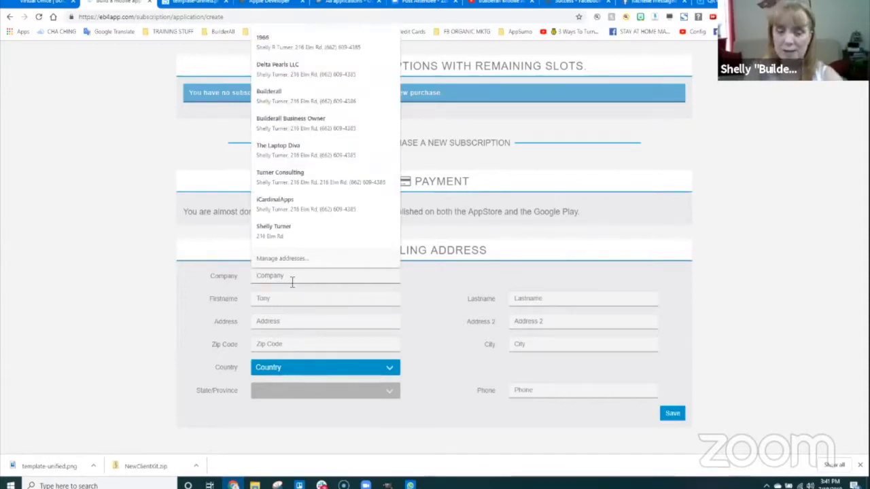
text(Ap)
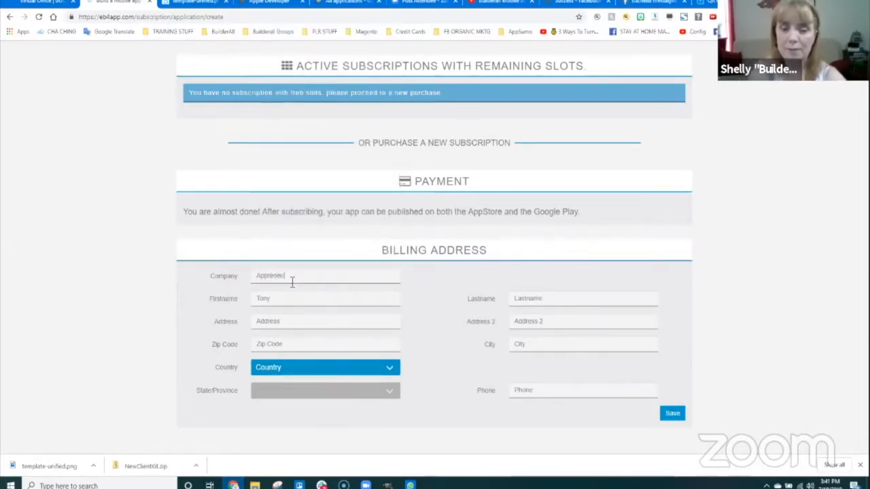
text(preneurPro)
key(Tab)
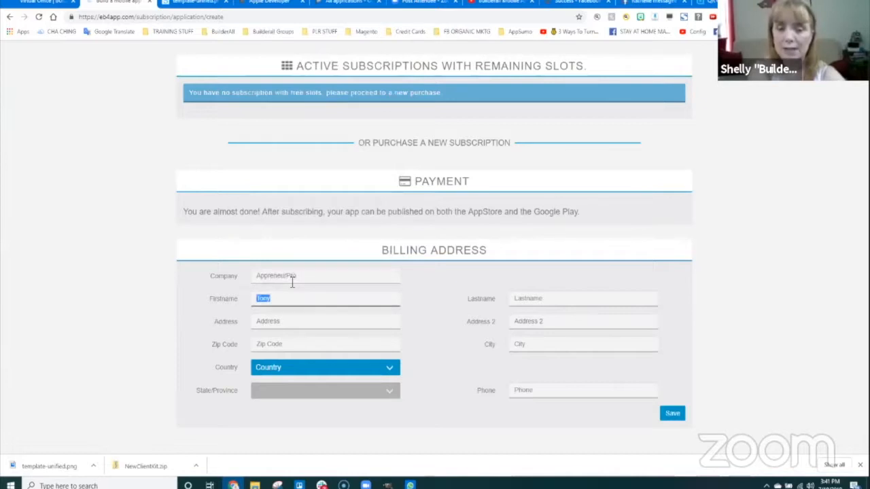
key(Tab)
text(Turner)
key(Tab)
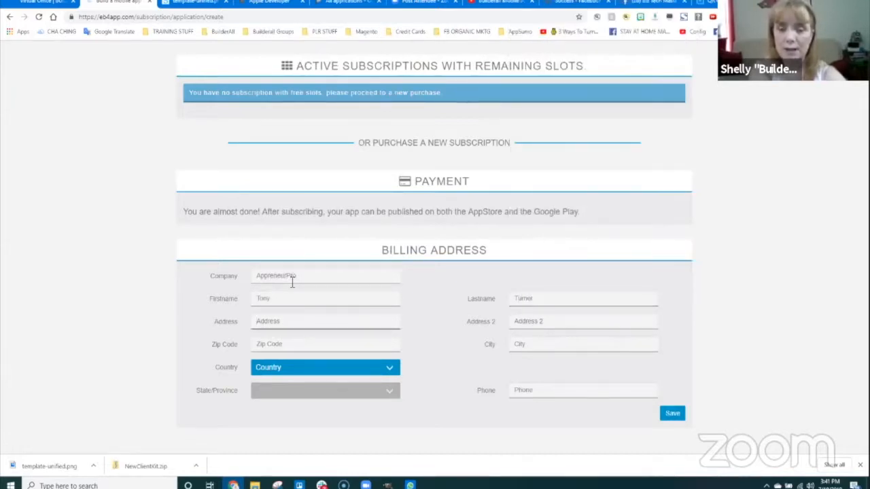
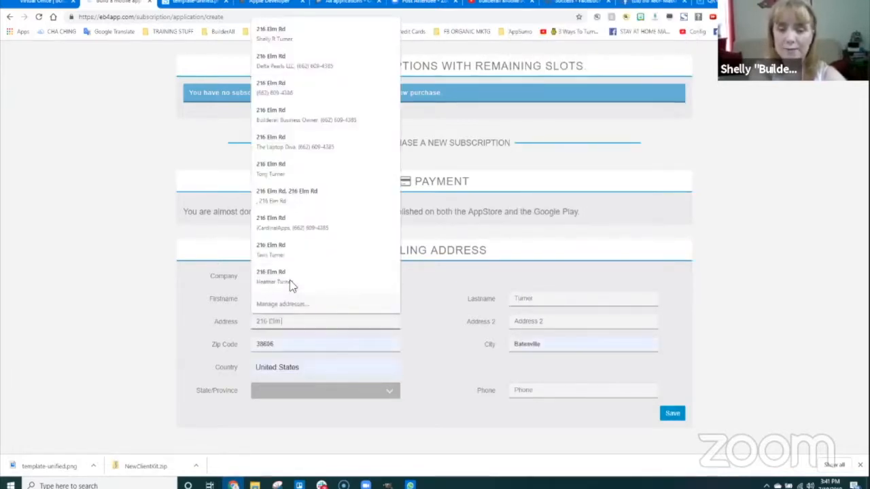
- Complete the billing street address, zip code and city fields
click(289, 280)
key(Tab)
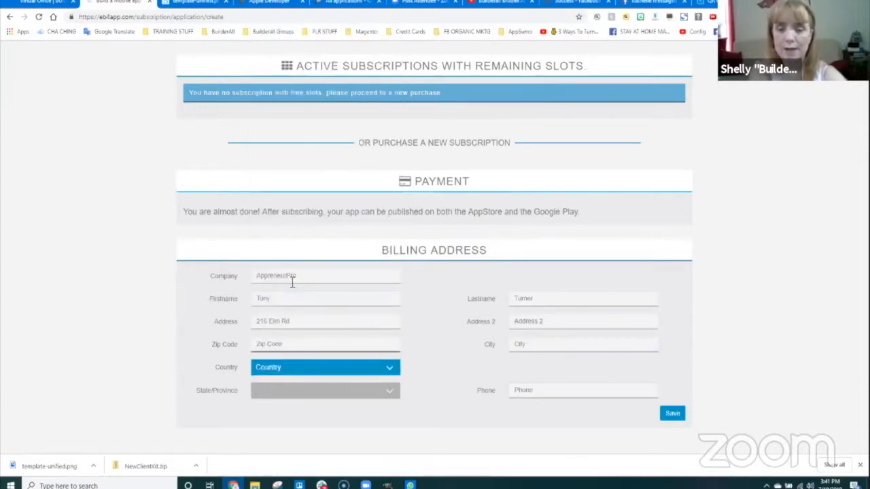
text(38606)
key(Tab)
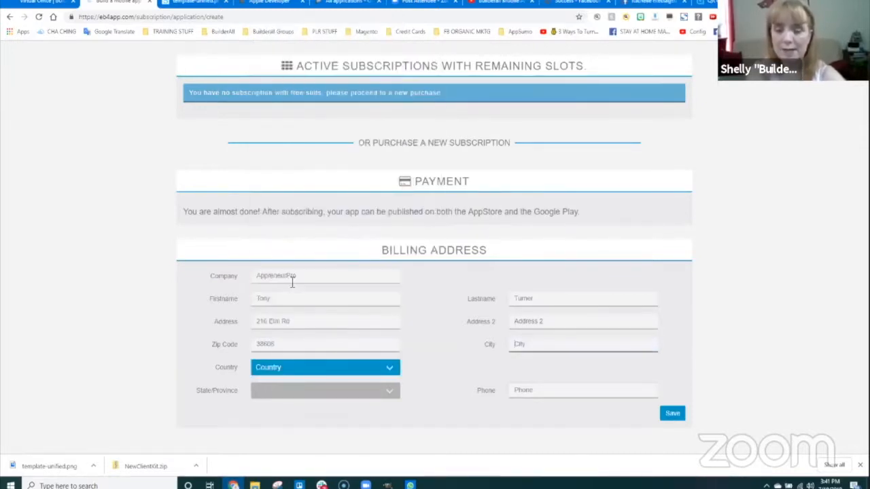
text(Batesville)
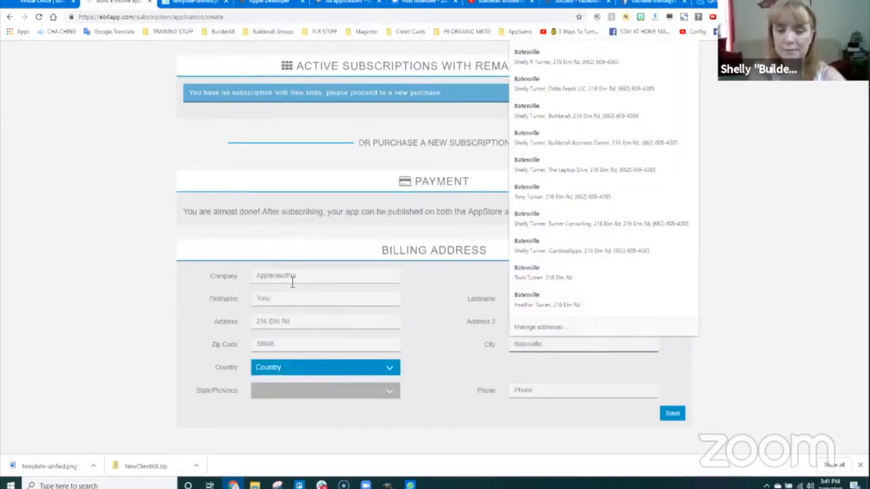
key(Tab)
- Choose United States, add the phone number, and save the billing address and the free Web Publishing plan
click(388, 369)
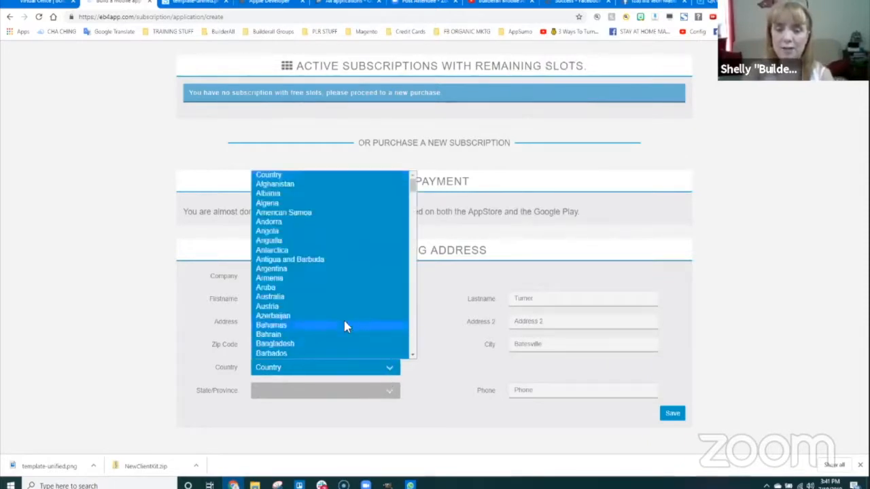
scroll(300, 299, down, 20)
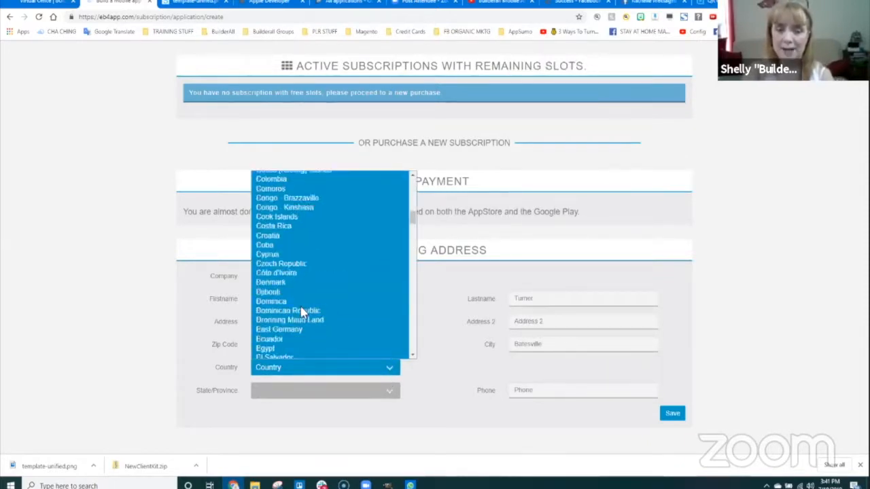
scroll(301, 317, down, 10)
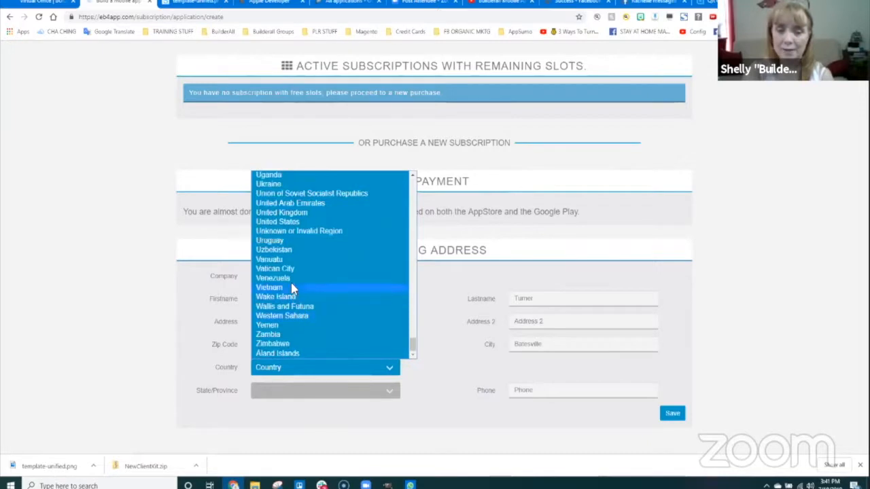
click(285, 224)
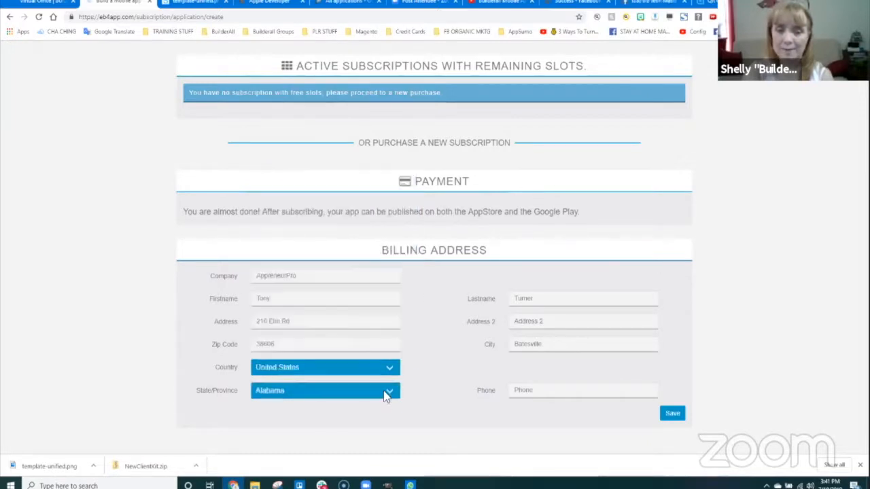
click(541, 392)
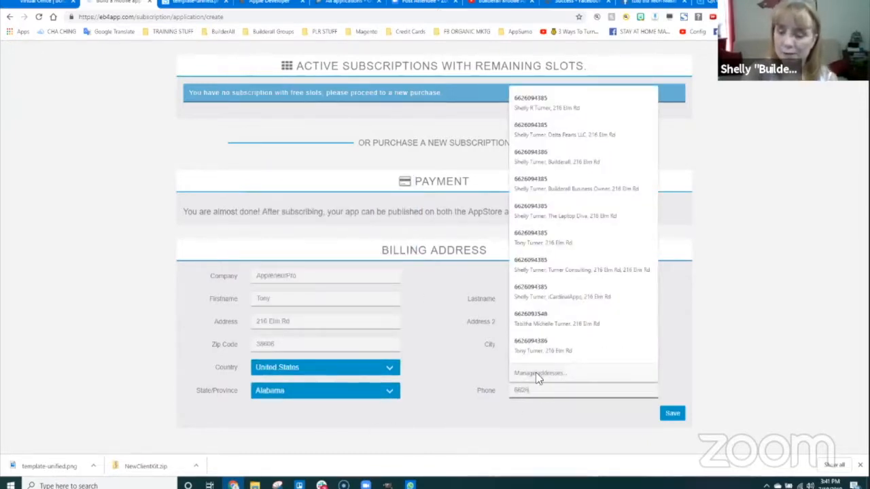
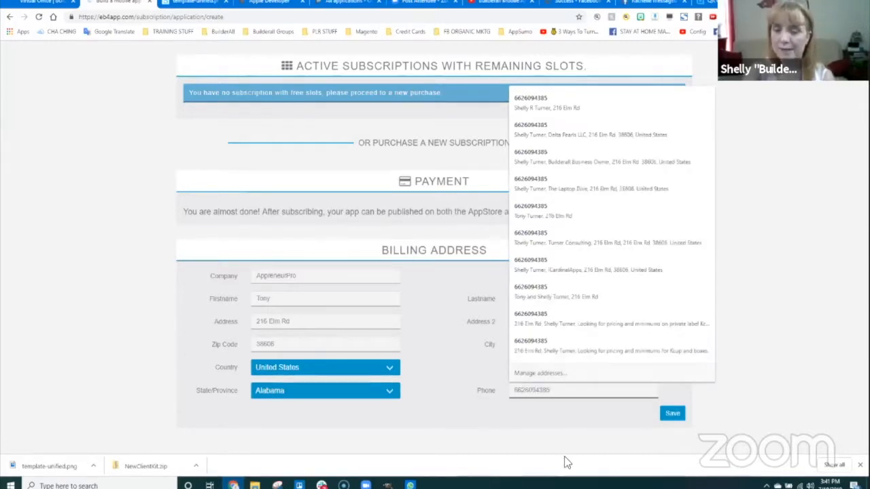
click(672, 413)
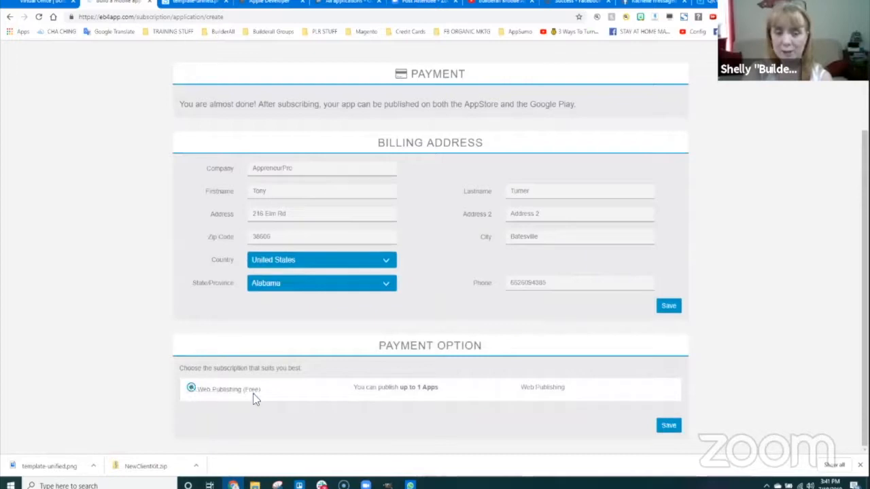
click(668, 425)
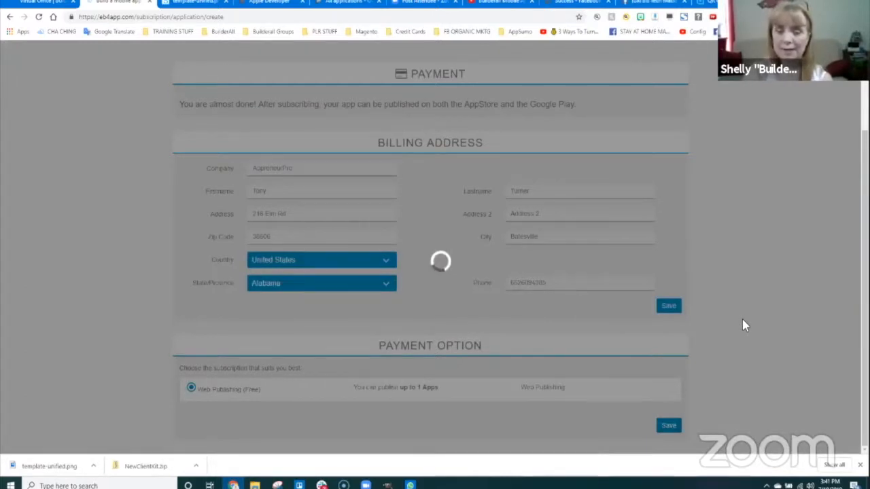
scroll(544, 353, down, 2)
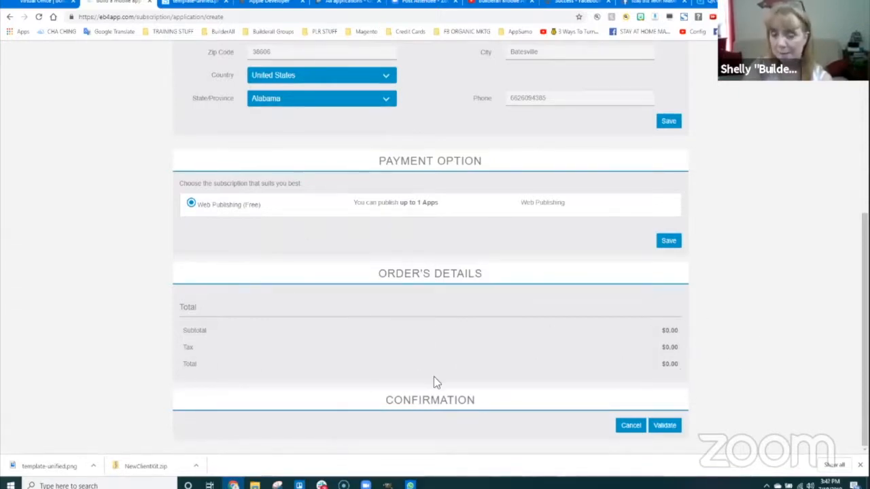
- Validate the $0.00 order at the Confirmation step
click(666, 426)
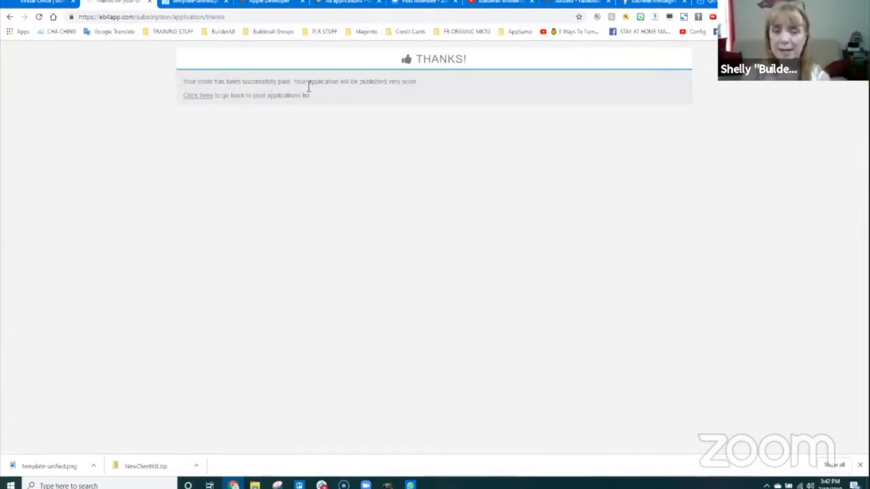
- Return to My Applications and reopen Friday LIVE Training for editing
click(199, 95)
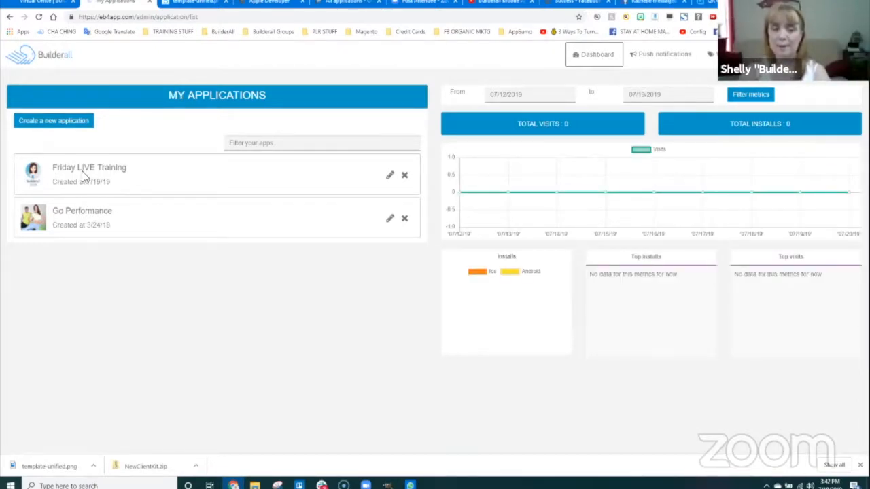
click(390, 176)
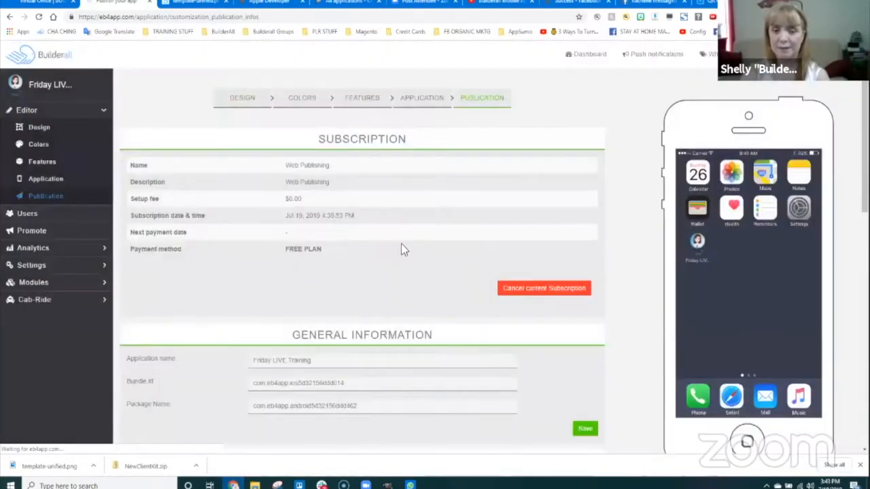
scroll(408, 272, down, 5)
scroll(411, 296, down, 3)
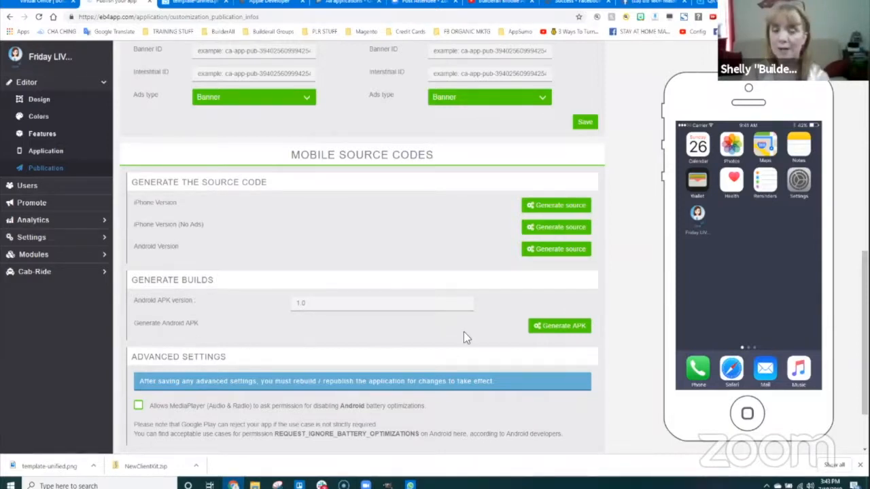
- Start the Android APK build, then generate source for the iPhone Version (No Ads)
click(564, 331)
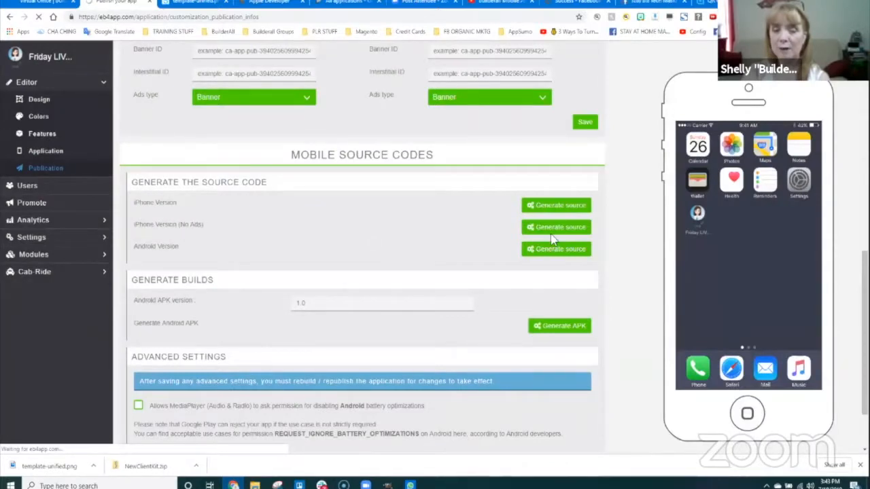
click(548, 323)
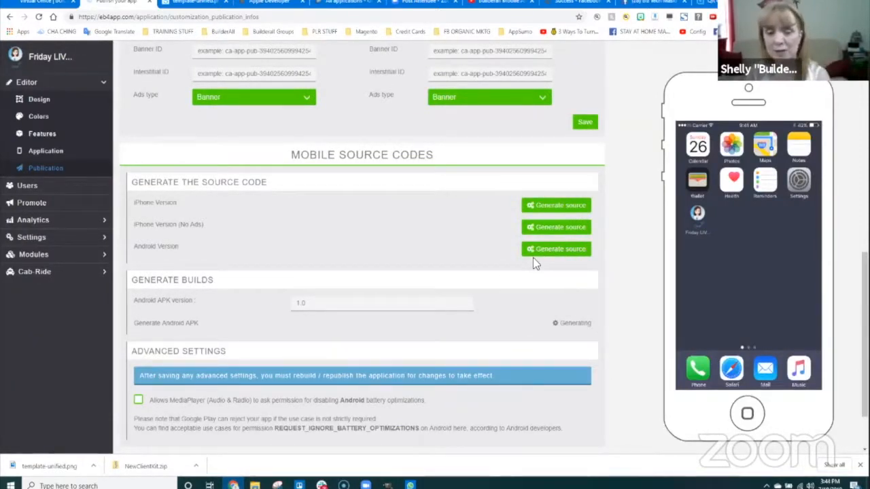
scroll(454, 286, down, 1)
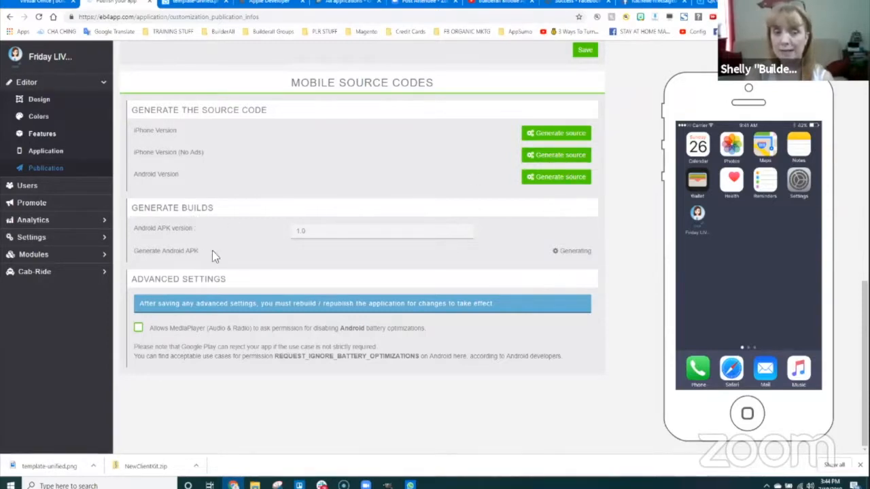
drag(311, 232, 287, 228)
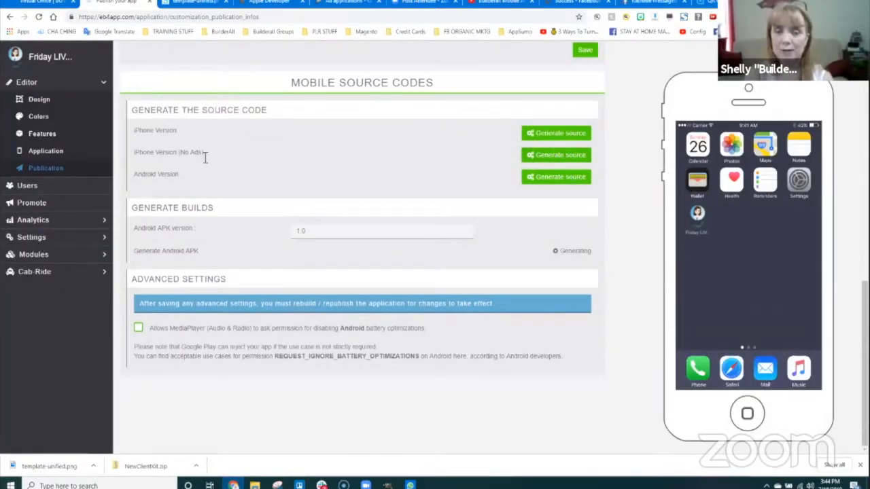
click(561, 156)
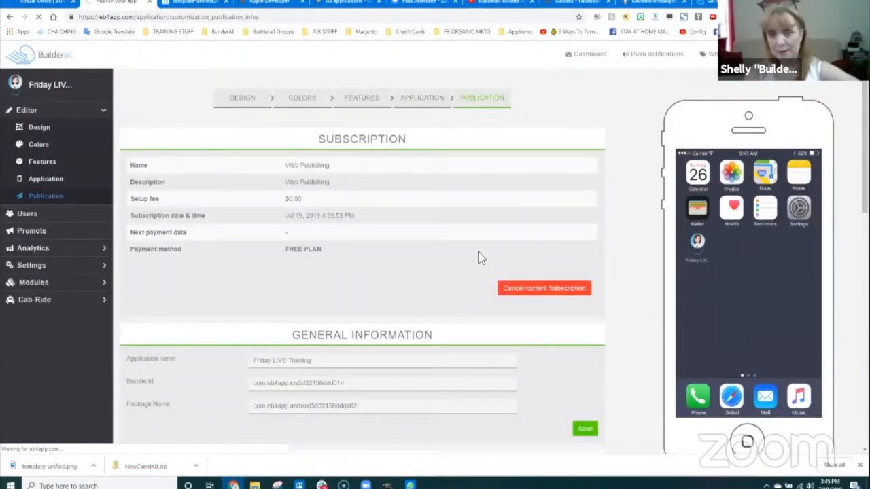
- Check Mobile Source Codes for the iPhone generating status and the Download latest APK button
scroll(405, 280, down, 8)
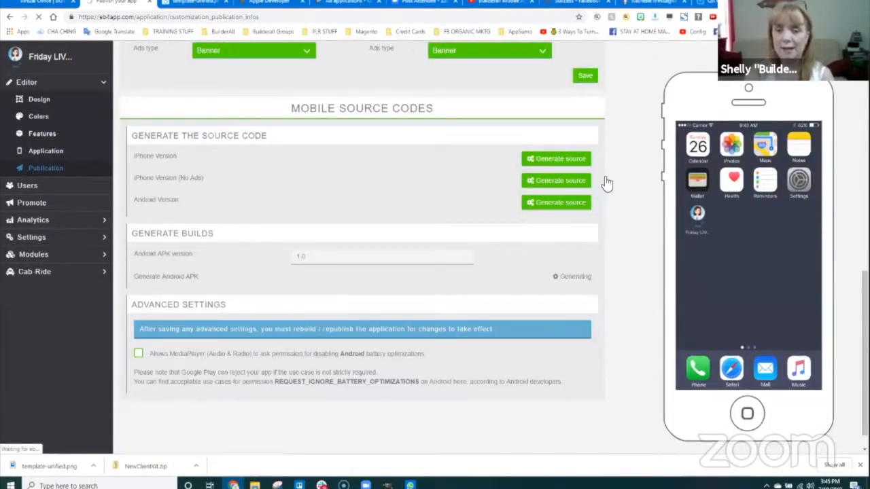
click(548, 185)
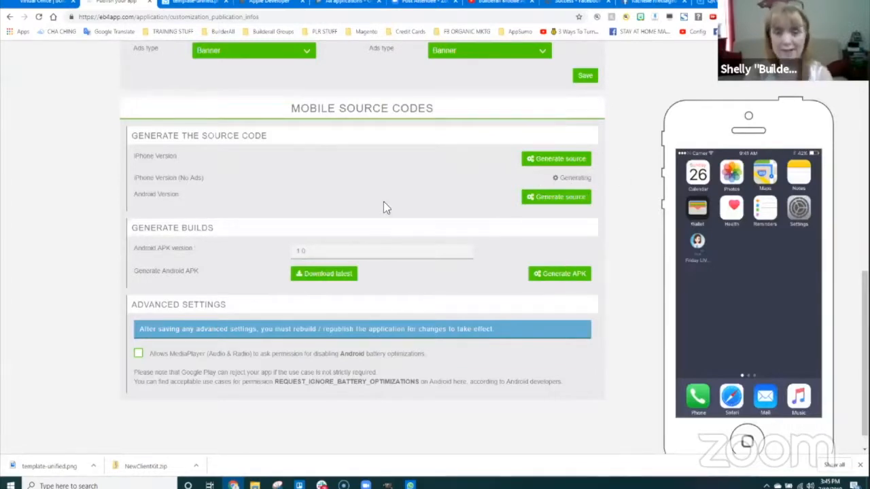
scroll(476, 272, up, 5)
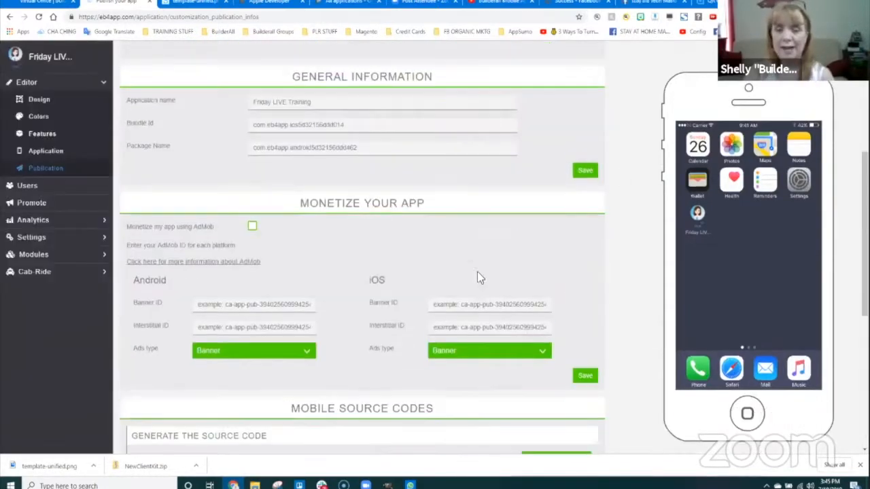
- View the app's Users list, then open the Promote page with its store URLs and QR code
click(28, 188)
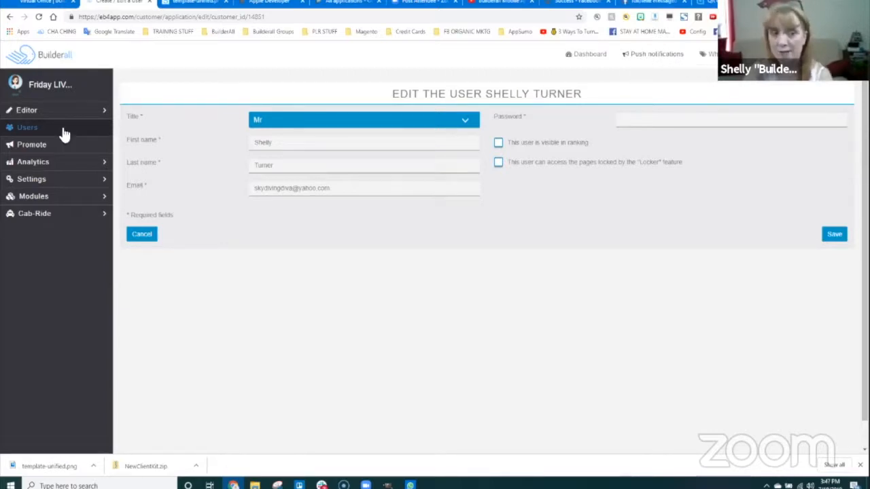
click(30, 144)
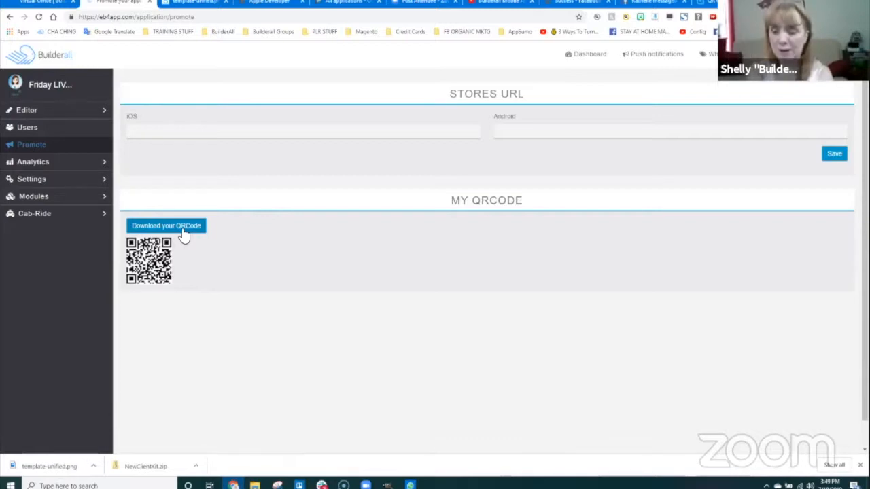
- Expand Analytics in the sidebar to reveal App analytics and Feature Analytics
click(38, 163)
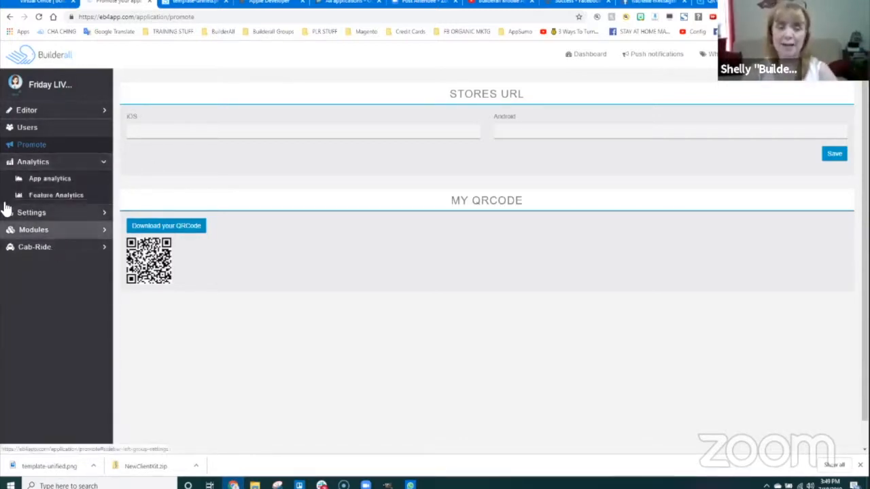
- Review App Analytics for 07/12/2019–07/19/2019 (zero visits and installs), then move to Feature Analytics
click(38, 179)
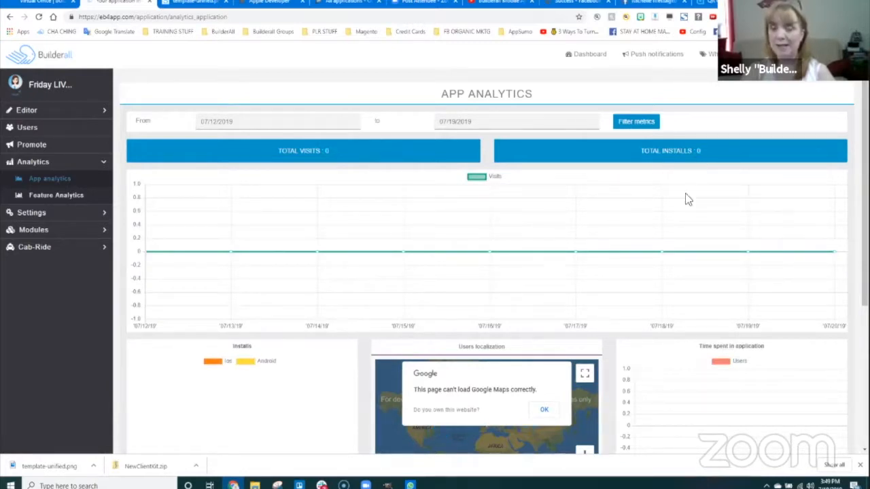
scroll(686, 247, down, 1)
scroll(685, 247, down, 2)
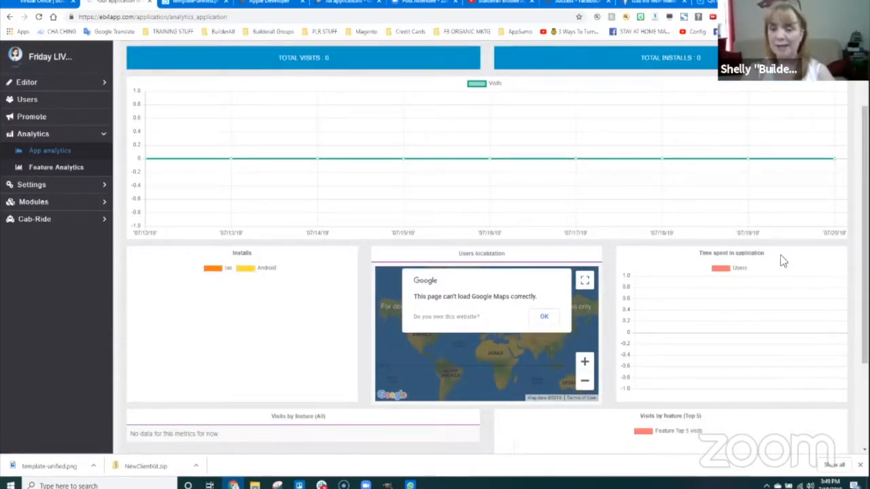
scroll(751, 309, down, 1)
scroll(750, 305, down, 3)
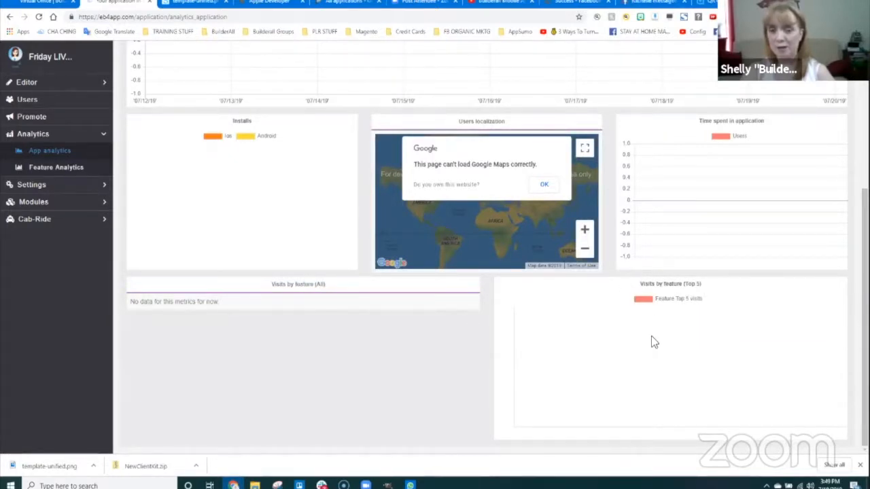
scroll(651, 336, up, 2)
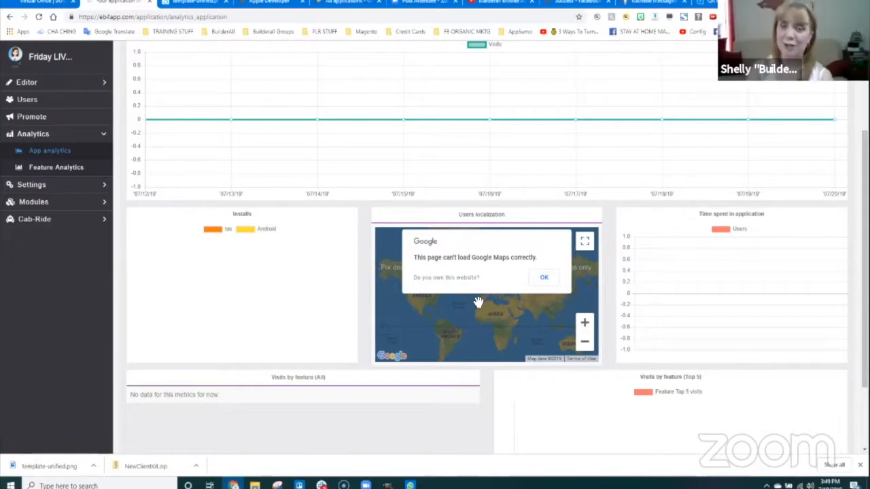
scroll(511, 199, up, 3)
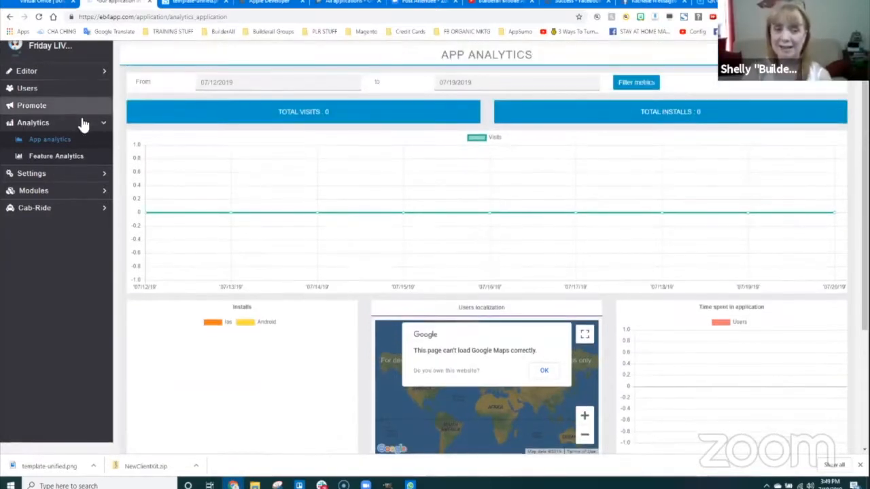
click(66, 158)
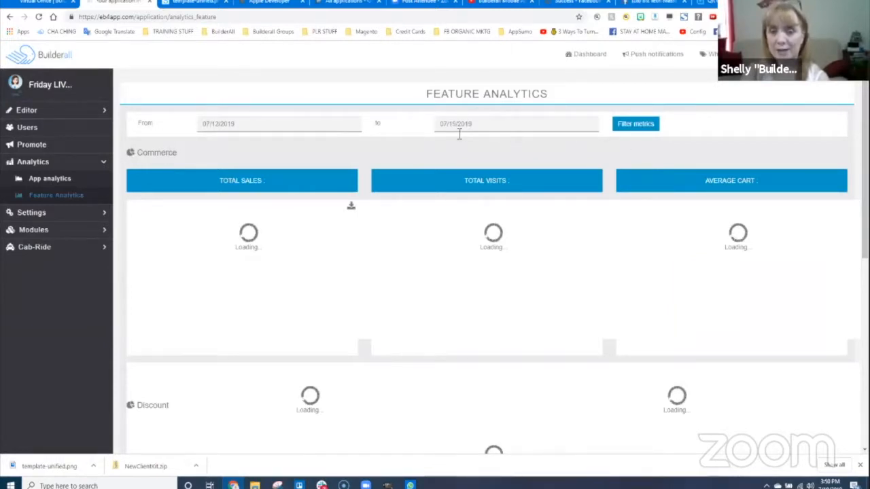
- Scroll through Feature Analytics: 0 sales, 0 visits, 0 average cart, no Discount, Loyalty Card or Scratchcard data
scroll(452, 248, down, 1)
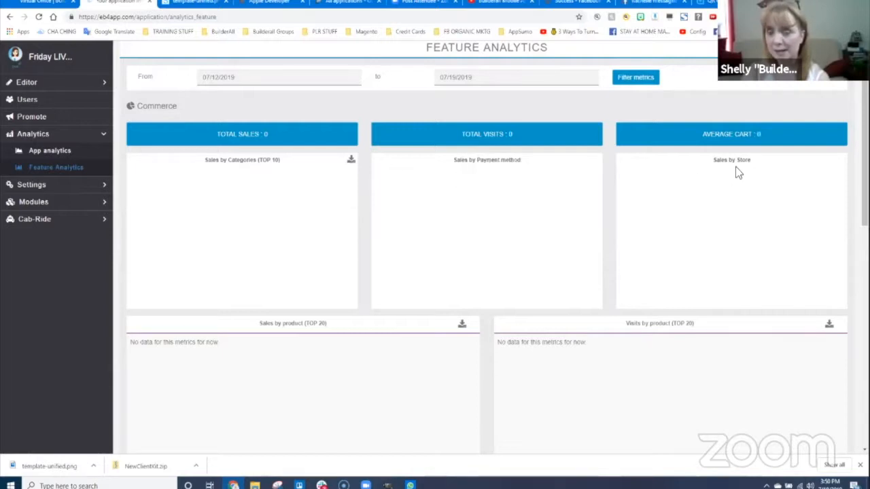
scroll(229, 265, down, 2)
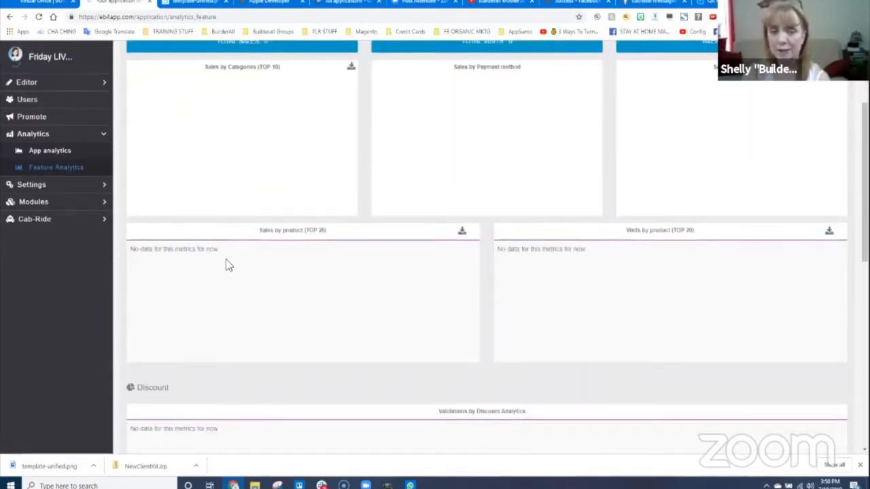
scroll(620, 353, down, 3)
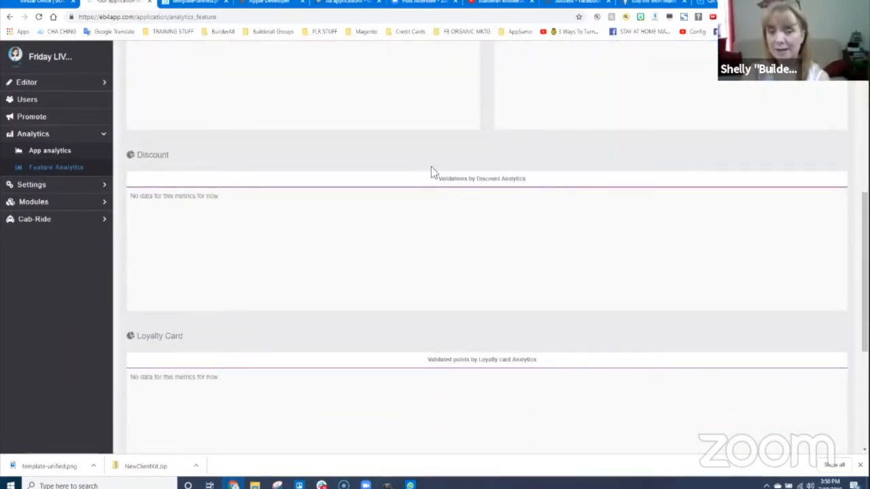
scroll(392, 244, down, 2)
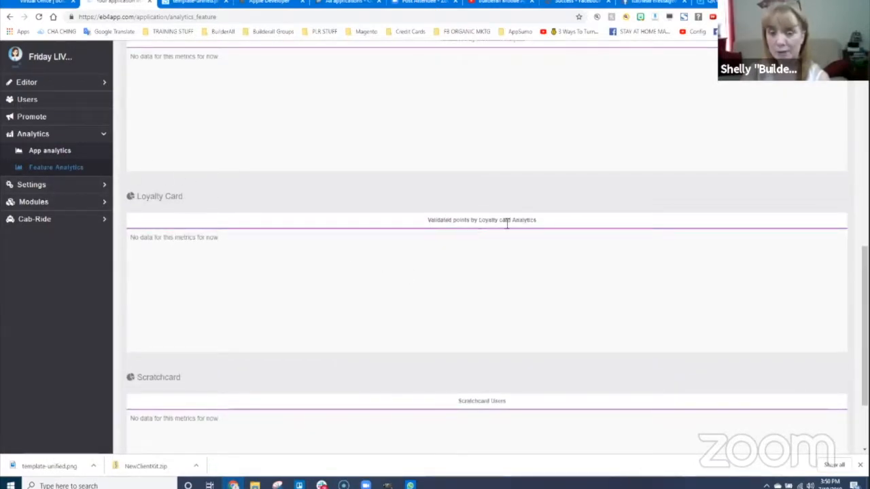
scroll(437, 268, down, 2)
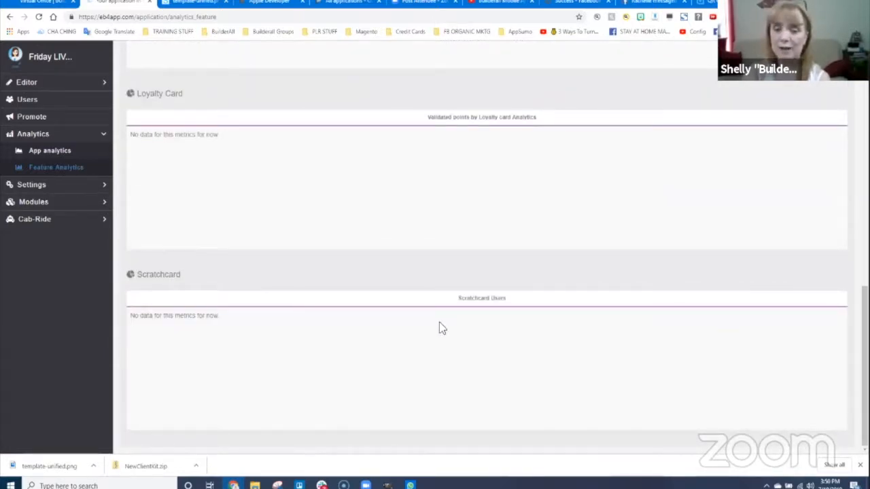
scroll(316, 330, up, 1)
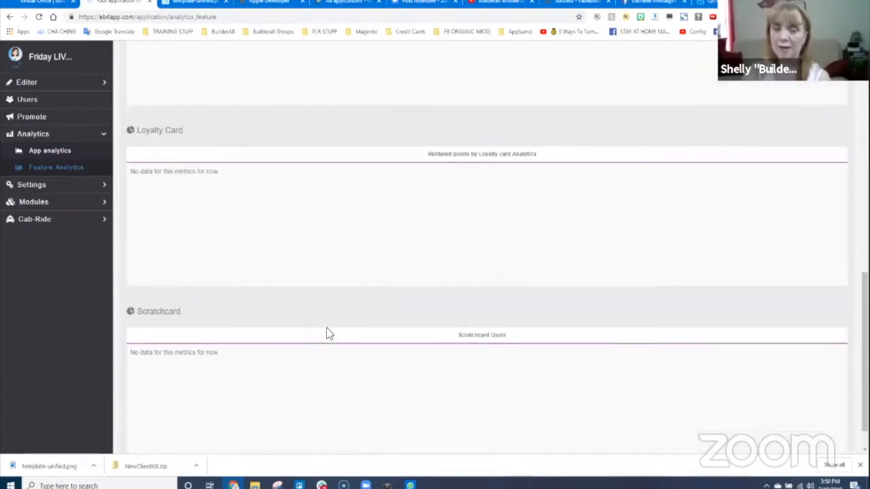
scroll(329, 333, up, 6)
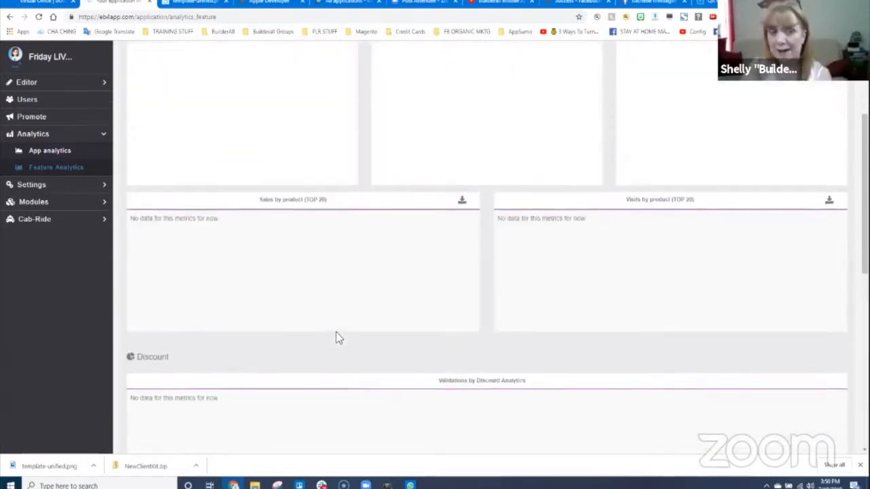
scroll(336, 333, up, 1)
scroll(200, 335, down, 2)
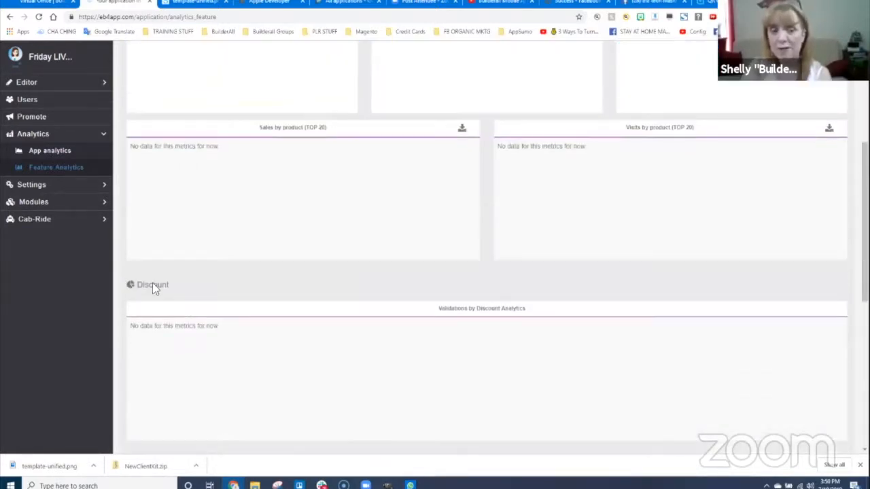
scroll(153, 285, down, 3)
scroll(199, 240, down, 2)
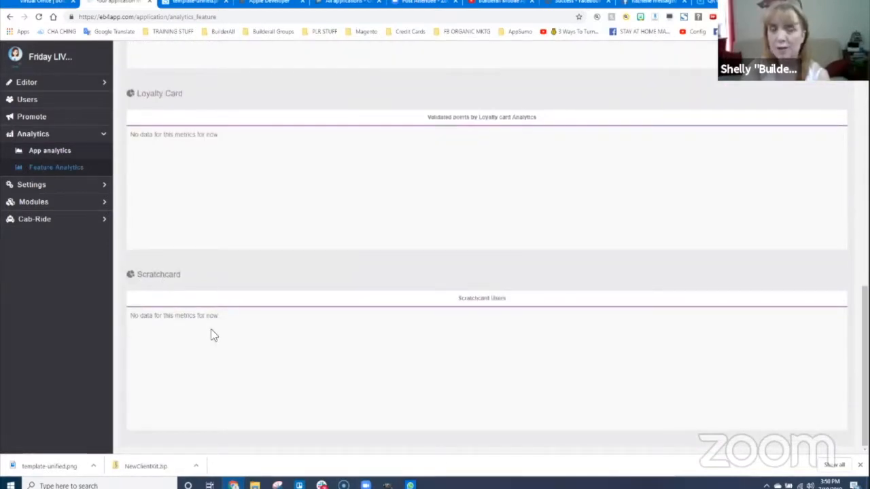
scroll(227, 345, up, 10)
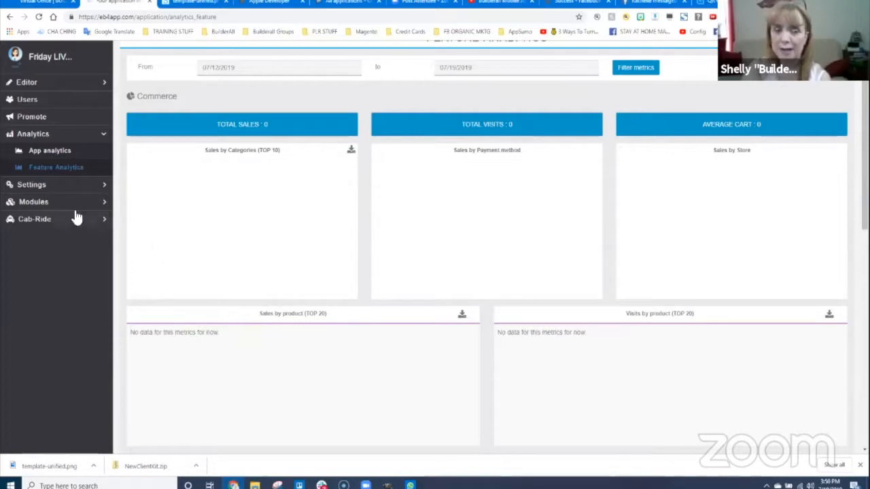
click(23, 185)
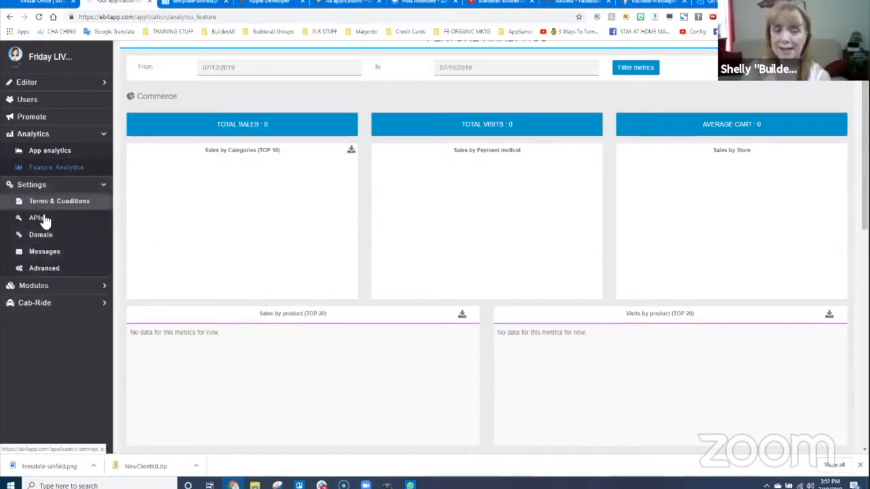
click(37, 204)
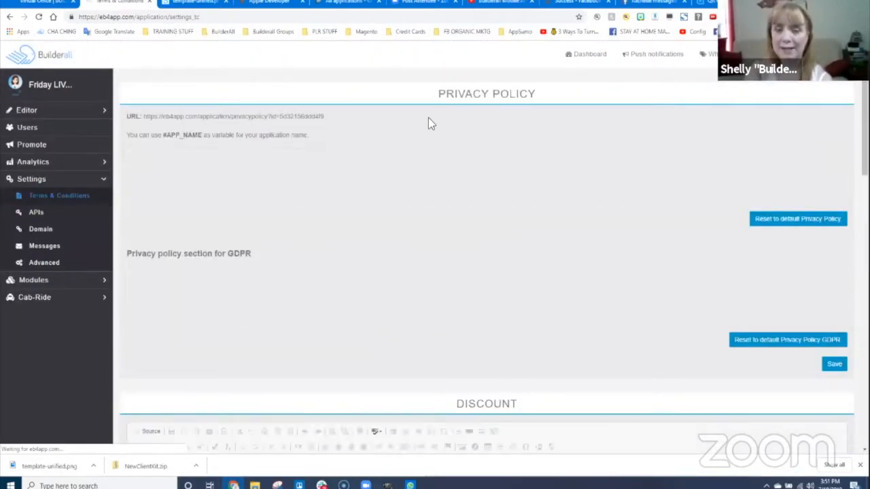
scroll(469, 315, down, 1)
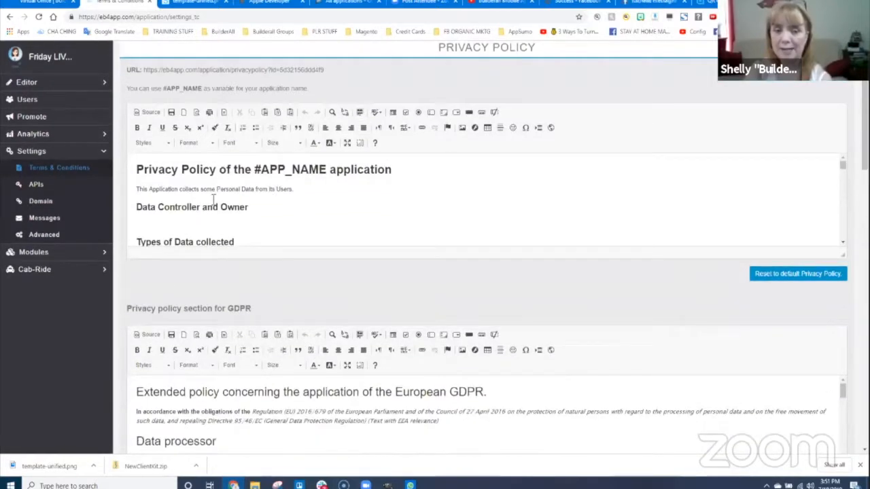
scroll(210, 202, down, 5)
scroll(390, 317, down, 4)
scroll(278, 195, up, 1)
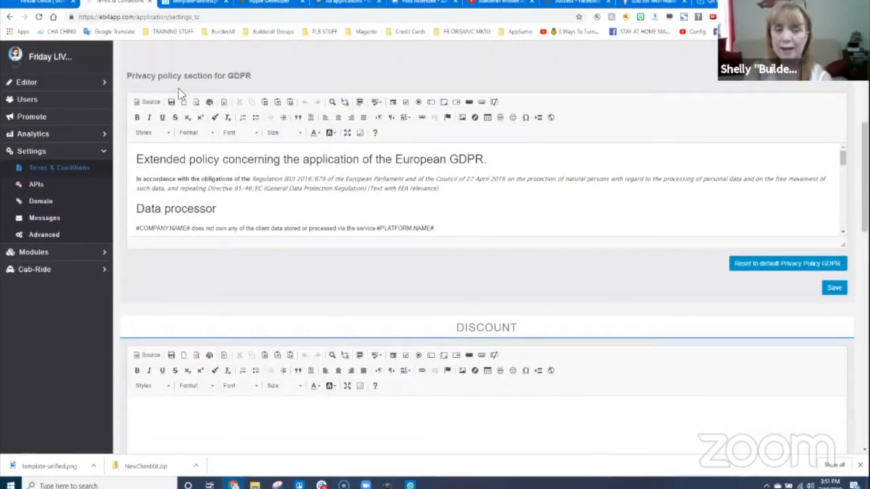
scroll(250, 133, down, 1)
scroll(240, 116, up, 2)
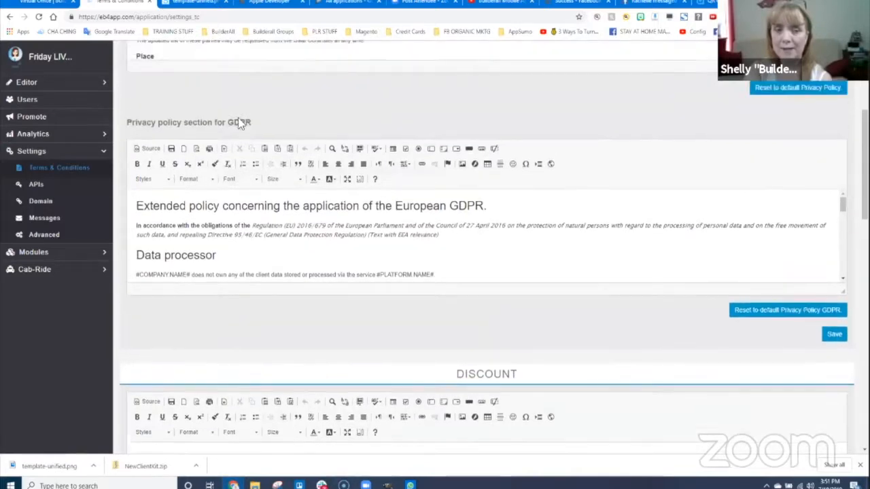
scroll(360, 208, down, 8)
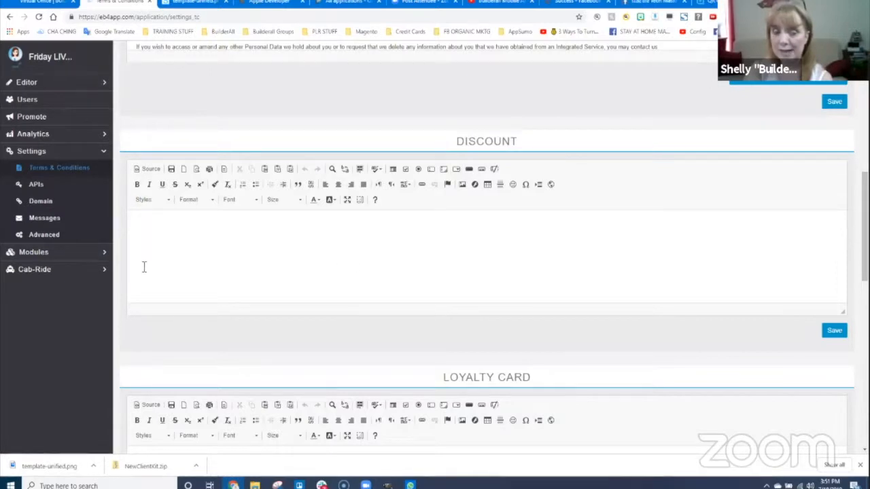
scroll(224, 265, down, 3)
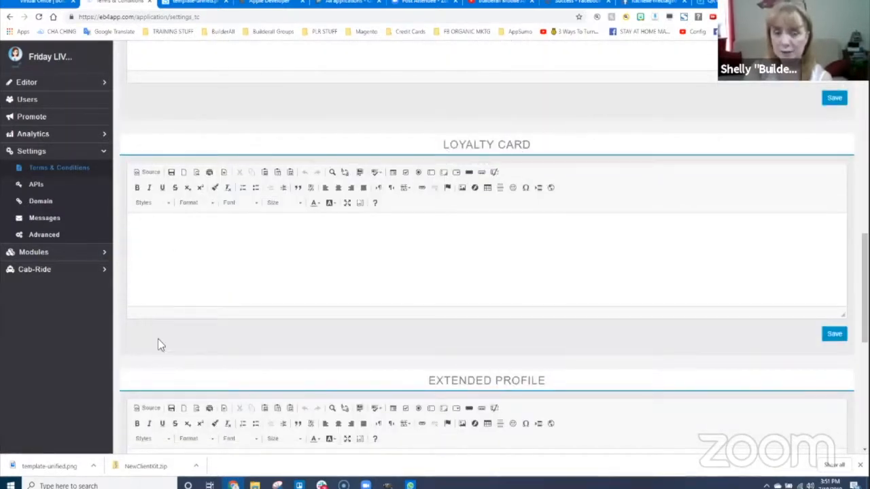
scroll(272, 286, down, 3)
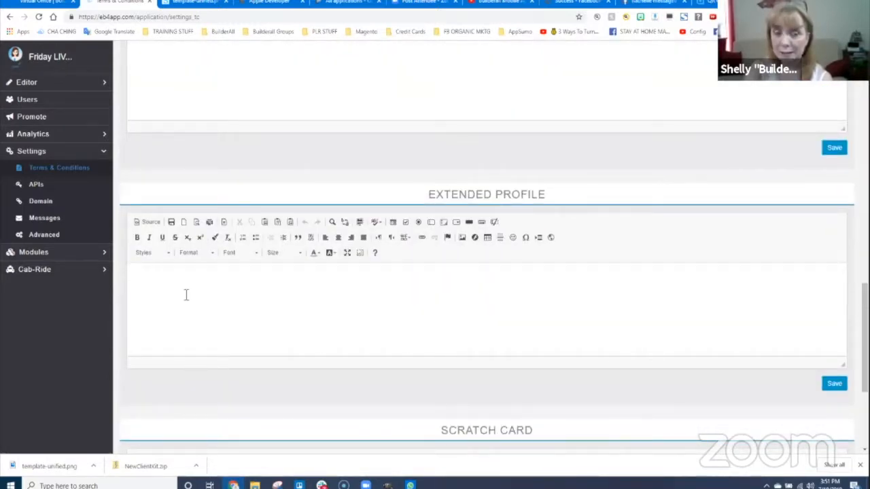
scroll(191, 327, down, 3)
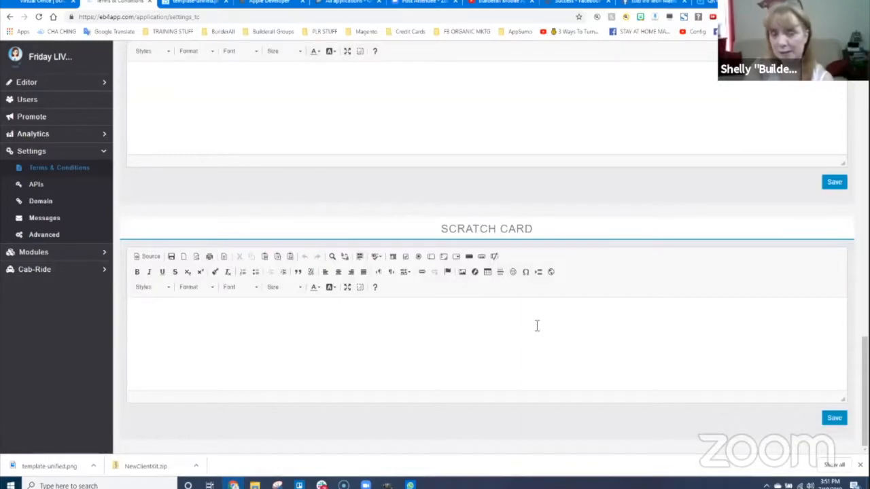
scroll(563, 321, up, 15)
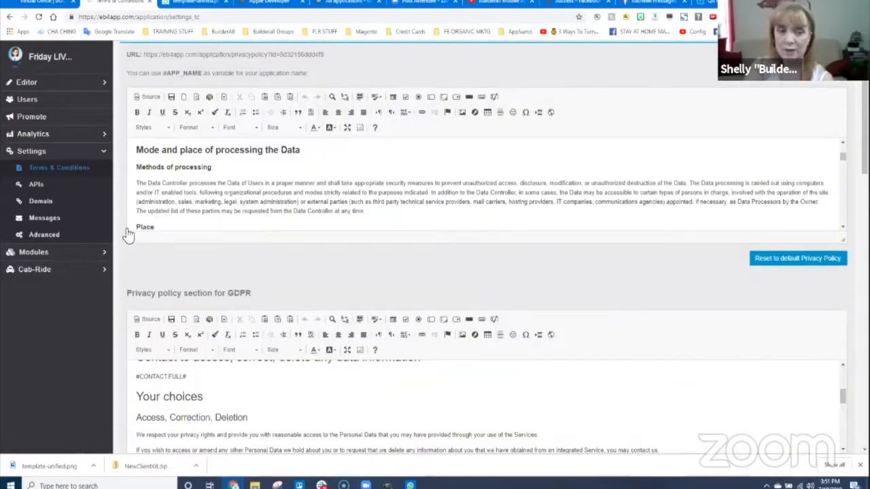
- Browse the empty Facebook, Twitter, Instagram, Flickr, Google Maps and OpenWeatherMap key fields, selecting the Facebook callback URI
click(91, 246)
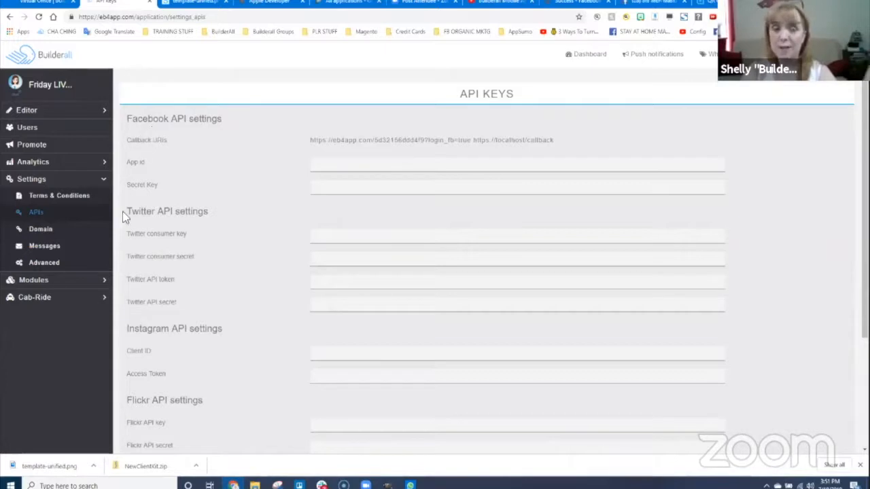
scroll(185, 282, down, 1)
scroll(178, 359, down, 2)
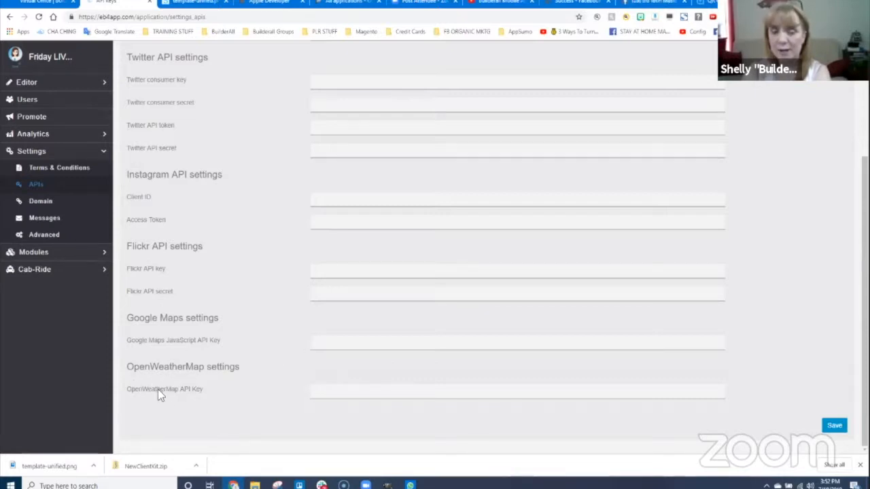
scroll(234, 278, up, 3)
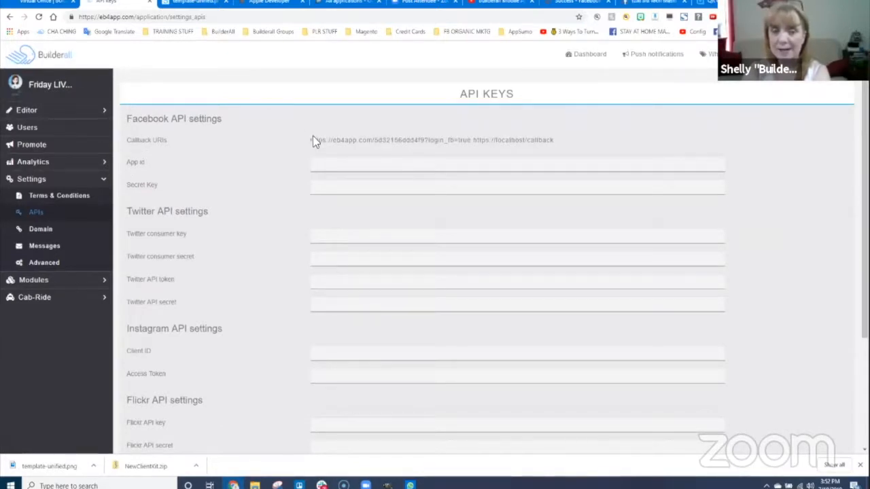
mouse_move(314, 140)
mouse_down()
mouse_move(577, 143)
mouse_move(310, 144)
mouse_up()
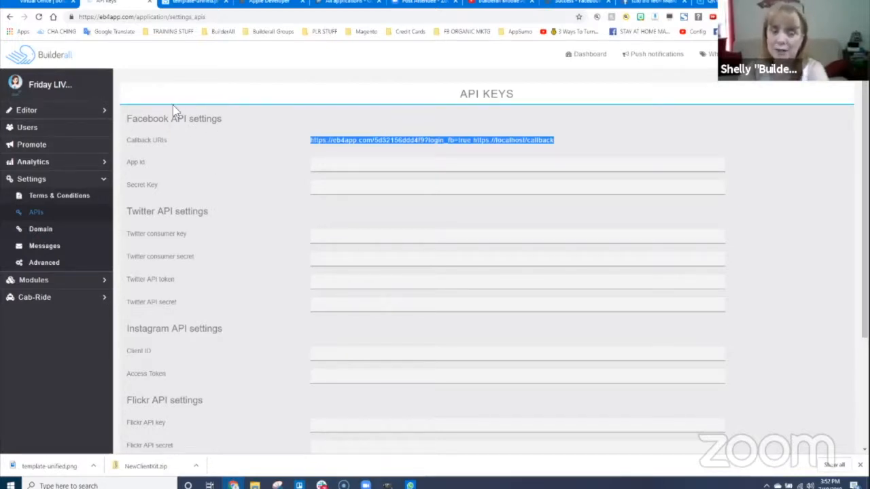
scroll(189, 166, down, 2)
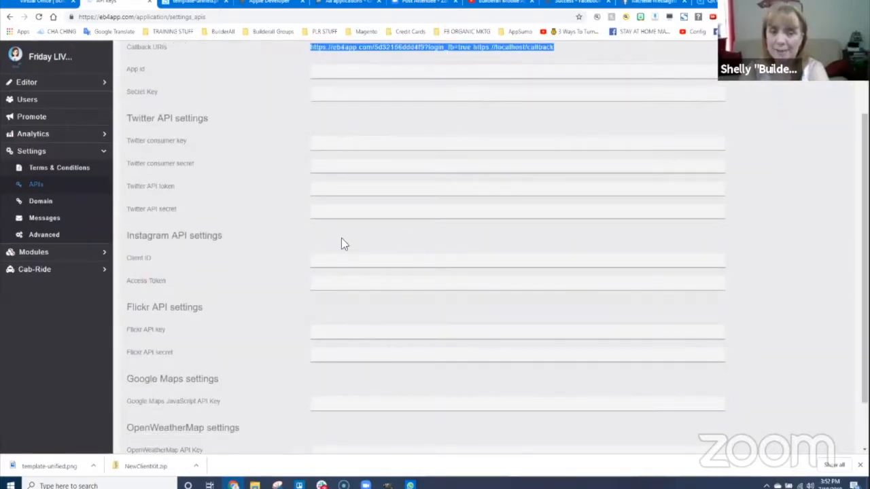
scroll(265, 300, down, 1)
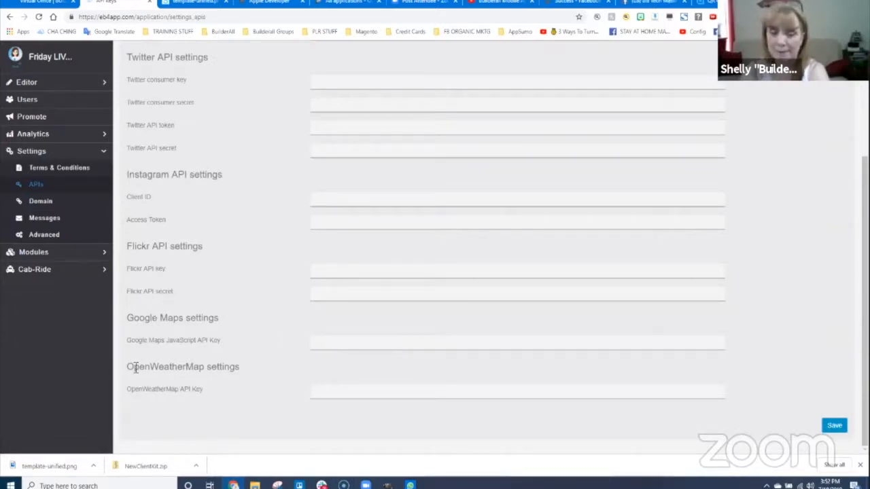
scroll(222, 314, up, 3)
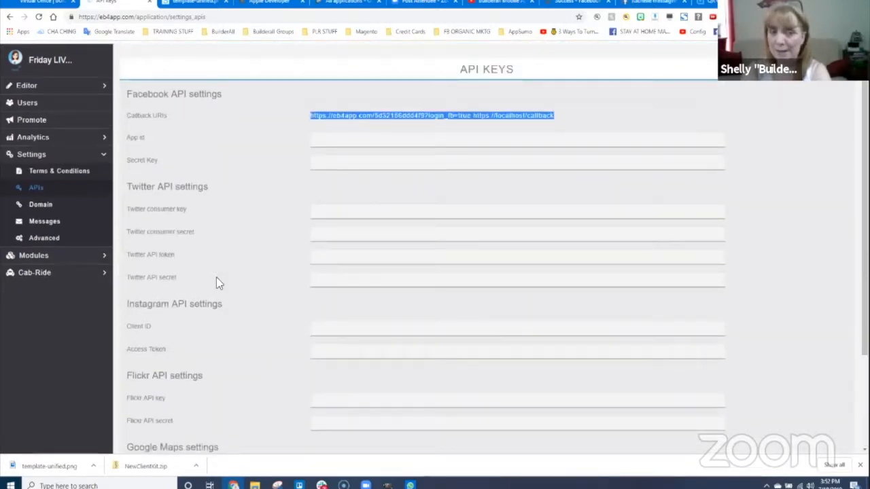
scroll(216, 277, up, 1)
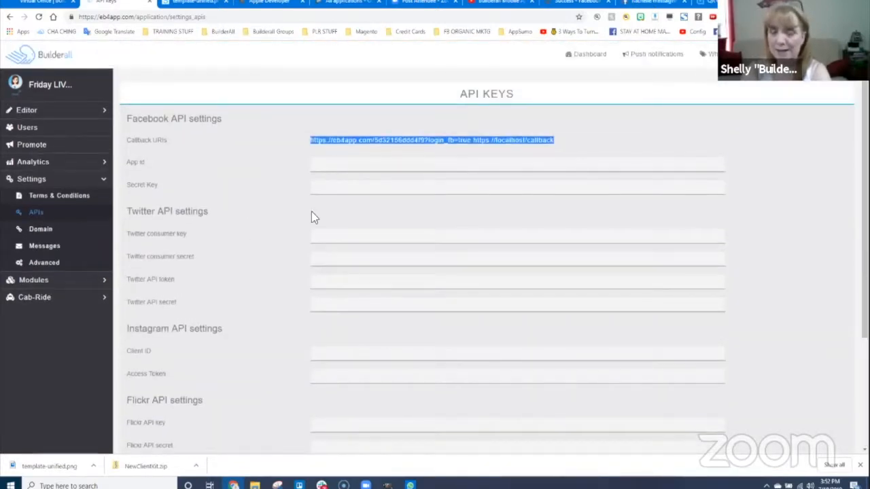
- Select the app's mobile website address in Domain settings and open a blank new tab
click(102, 266)
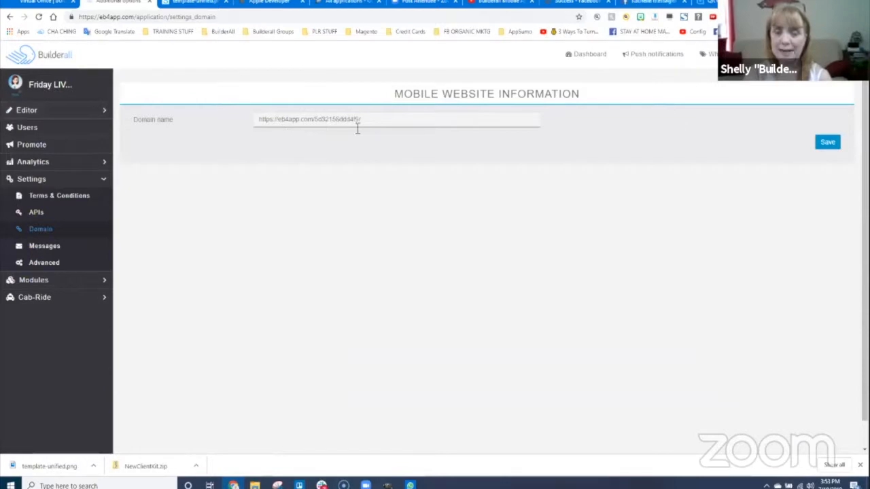
drag(344, 118, 262, 118)
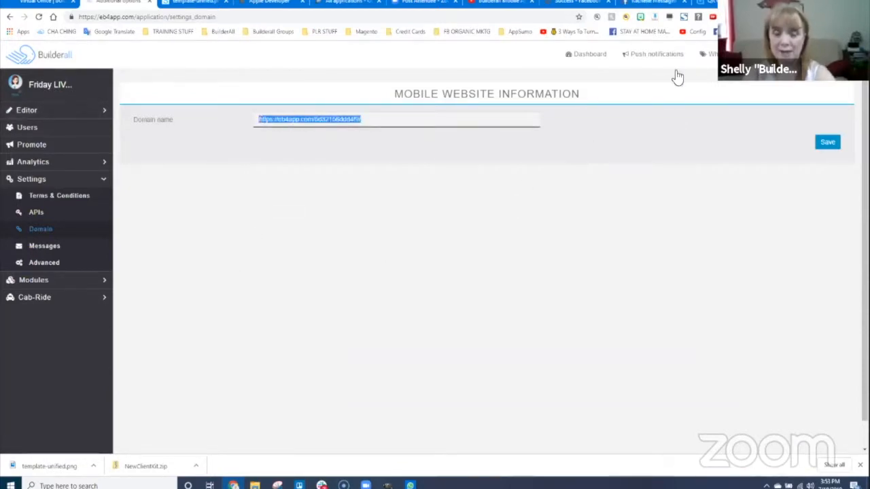
key(ctrl+t)
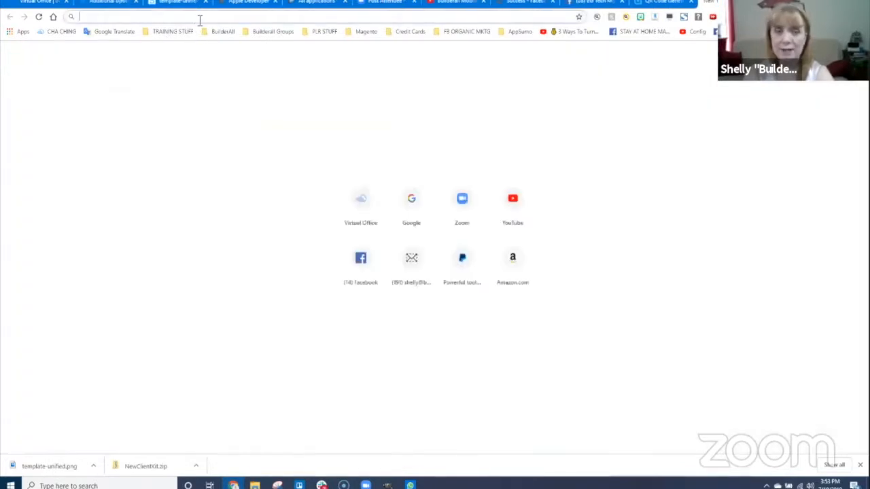
- Load the copied mobile website address in the new tab, then return to eb4app's Messages settings
text(https://eb4app.com/5d2156ebd4f5)
key(Return)
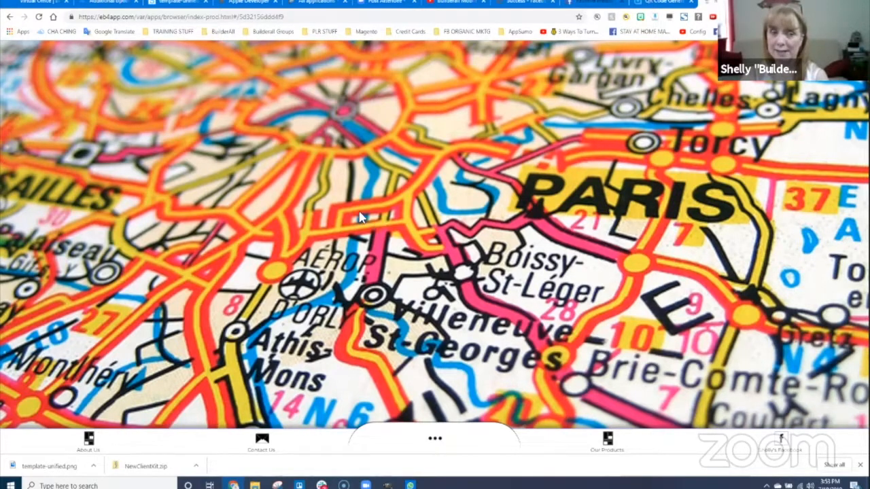
click(109, 2)
click(41, 247)
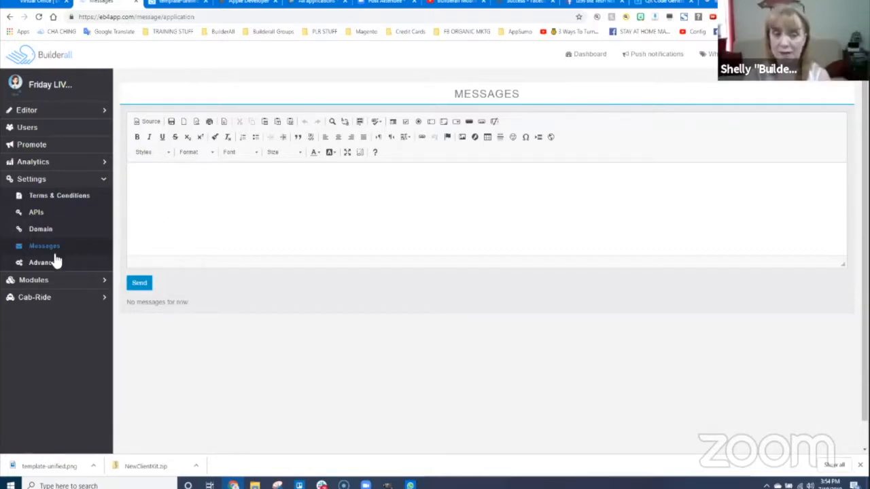
- Show Advanced Application Options down to the iOS NS descriptions section
click(57, 301)
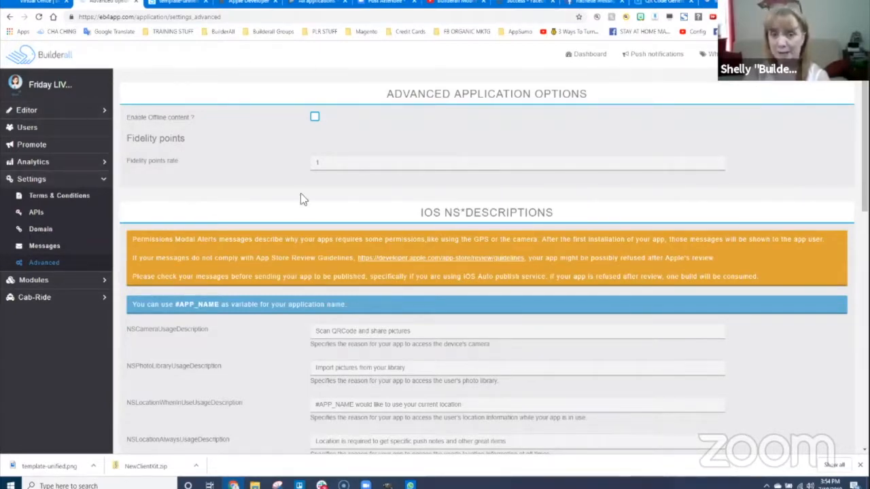
scroll(333, 189, down, 2)
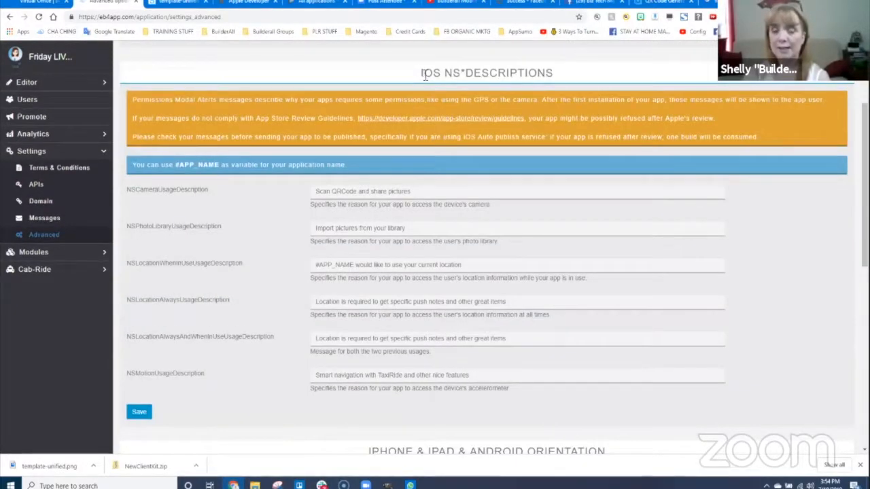
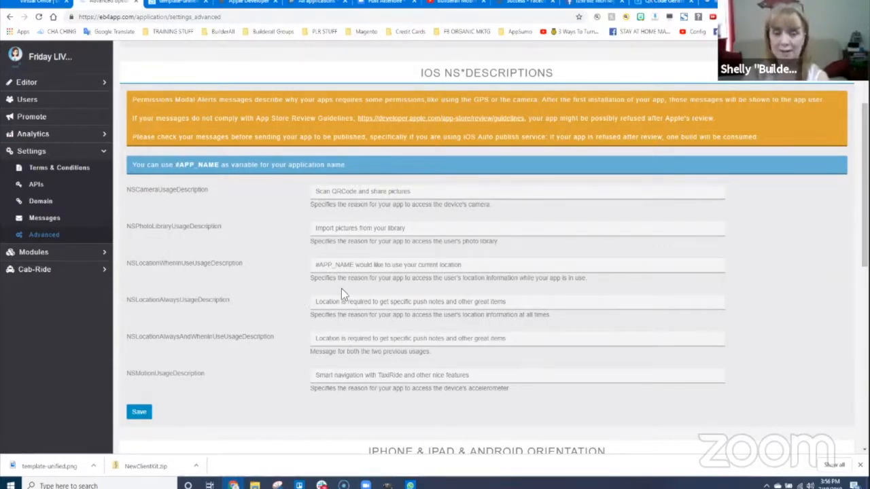
- Expand the Modules list and scroll the Advanced settings down to the orientation options
click(37, 252)
scroll(121, 280, down, 2)
scroll(121, 280, down, 2)
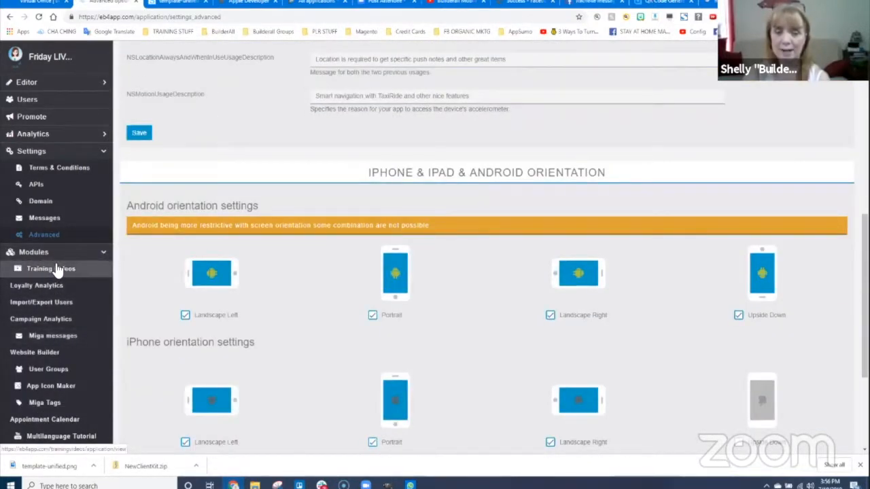
scroll(495, 218, down, 1)
scroll(494, 216, up, 5)
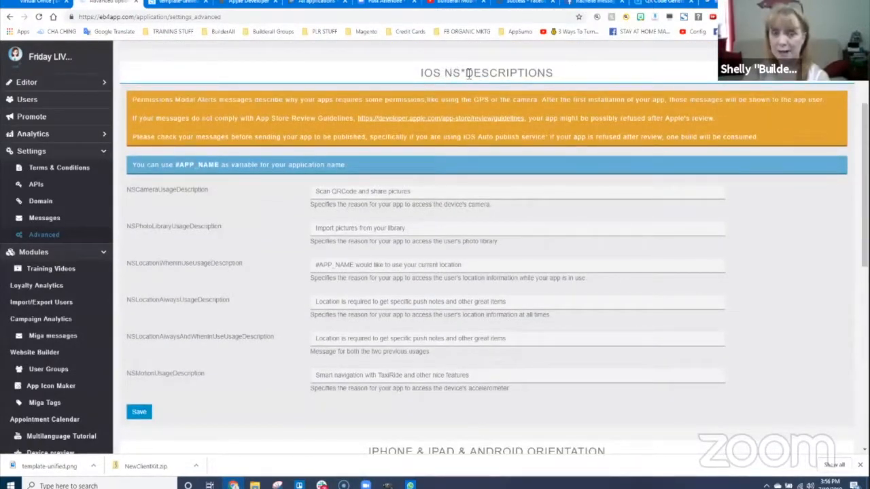
scroll(394, 232, down, 5)
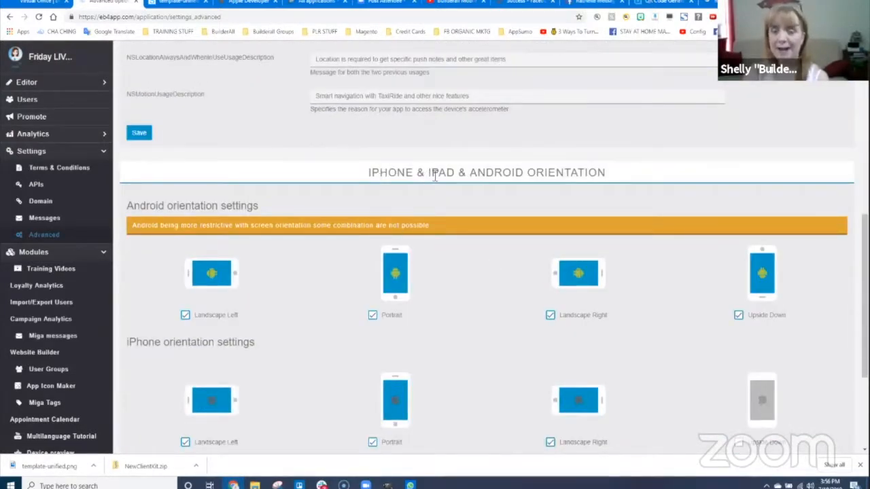
scroll(534, 286, down, 2)
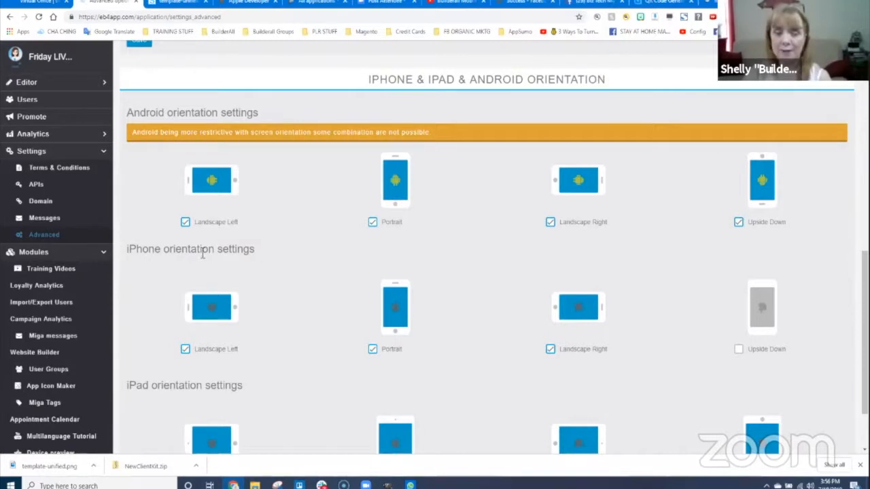
- Uncheck Landscape Left and Landscape Right for both Android and iPhone
click(185, 223)
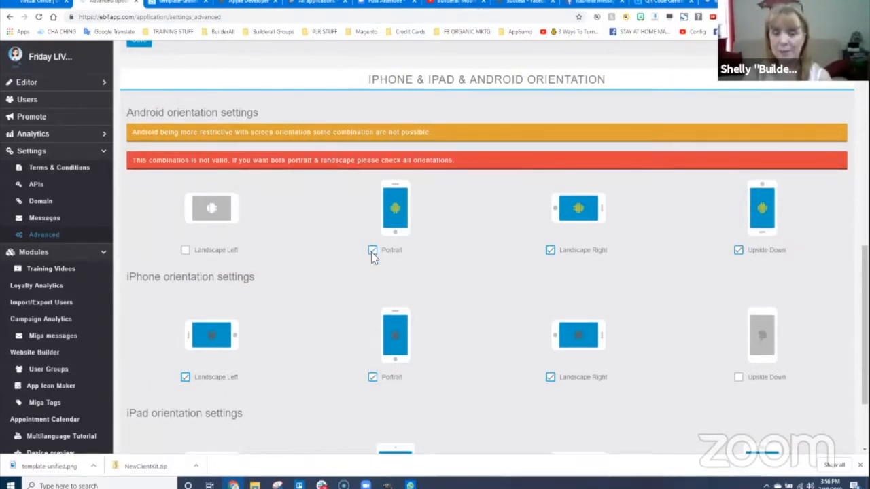
click(550, 251)
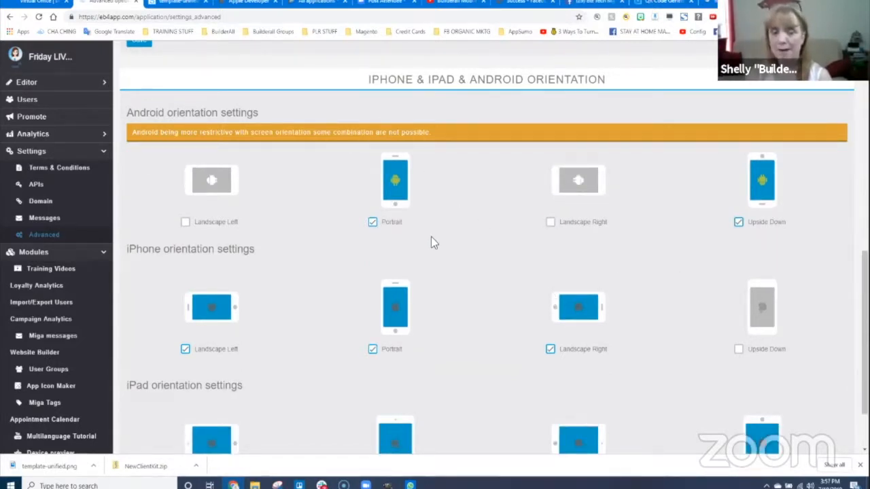
scroll(310, 366, down, 2)
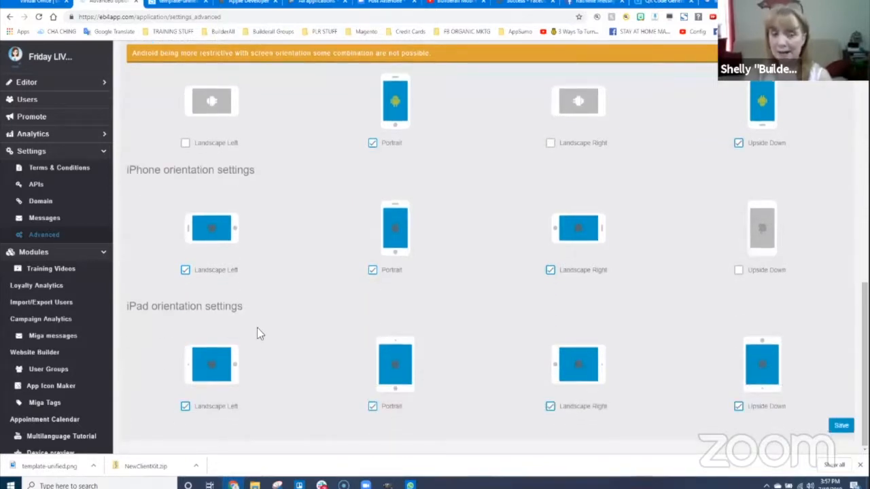
click(185, 270)
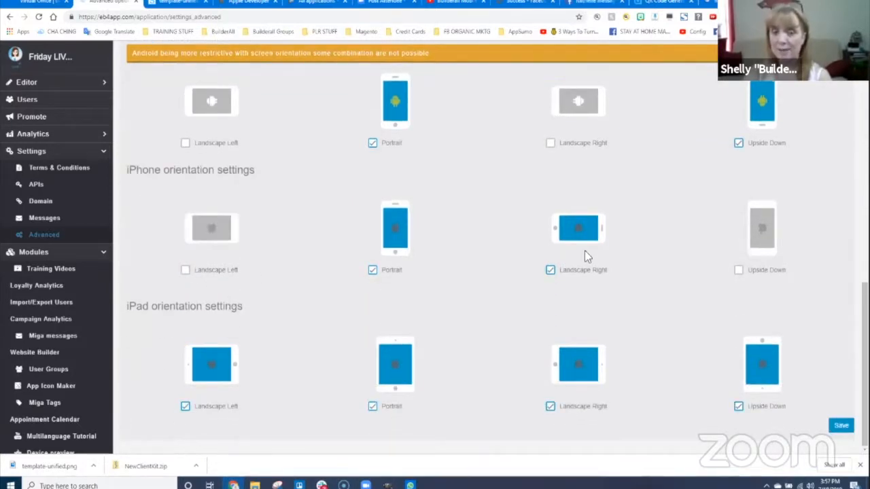
click(548, 271)
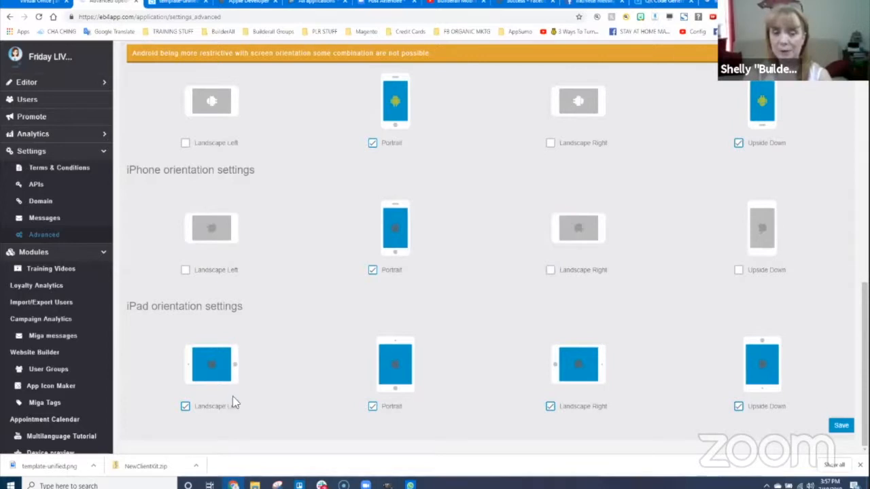
- Uncheck iPad Landscape Left and Right plus Android and iPad Upside Down, leaving Portrait only
click(186, 406)
click(551, 407)
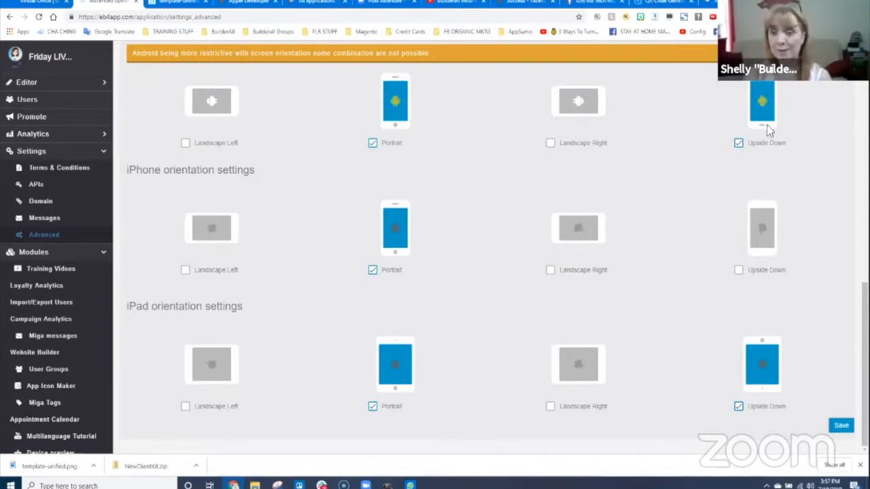
click(739, 142)
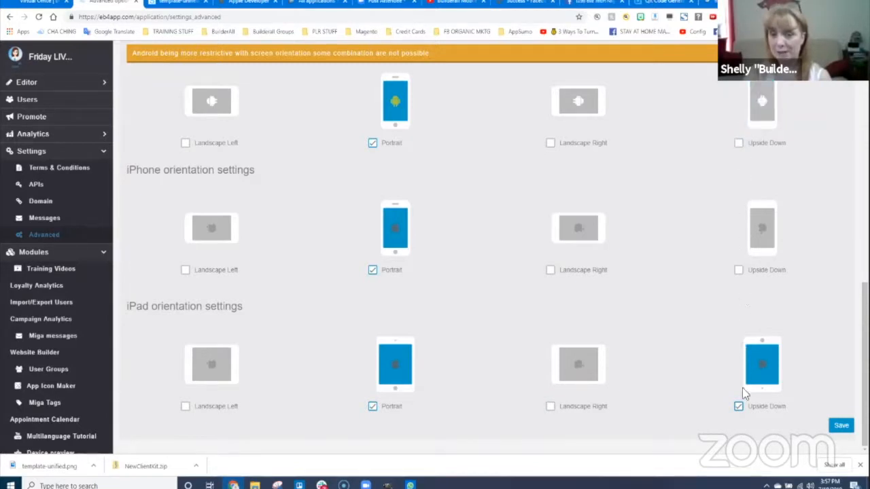
click(739, 406)
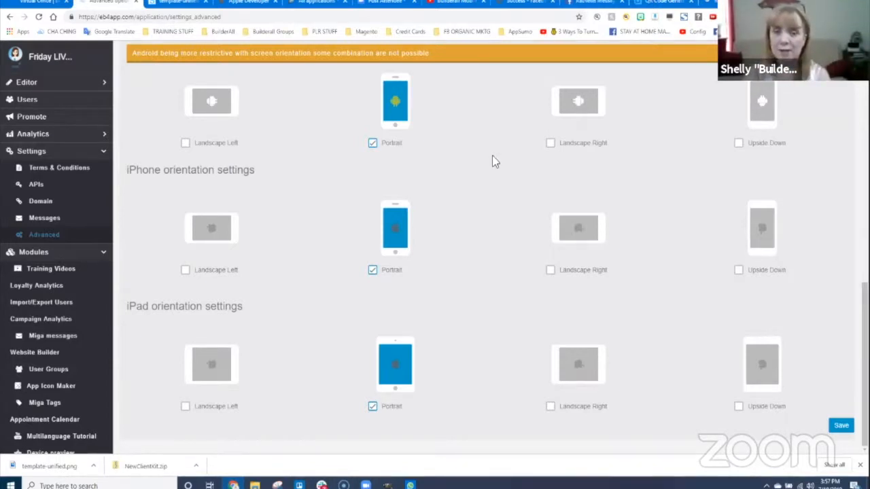
scroll(493, 156, up, 1)
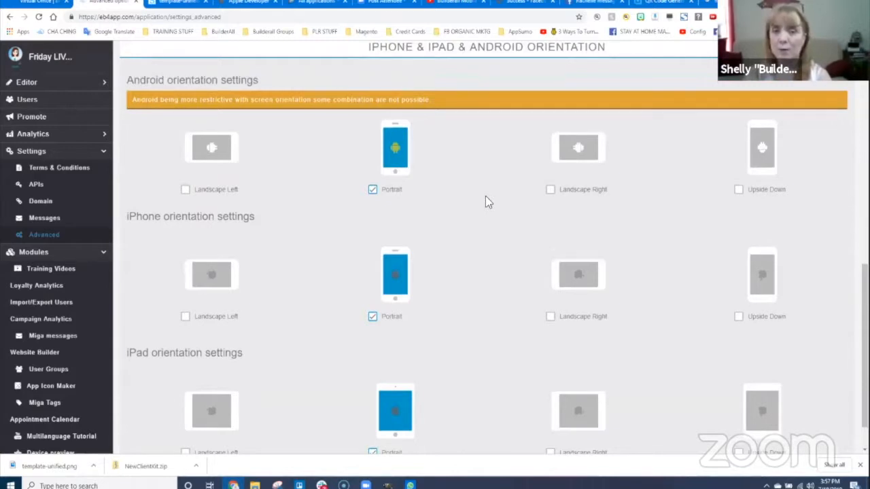
scroll(485, 197, up, 2)
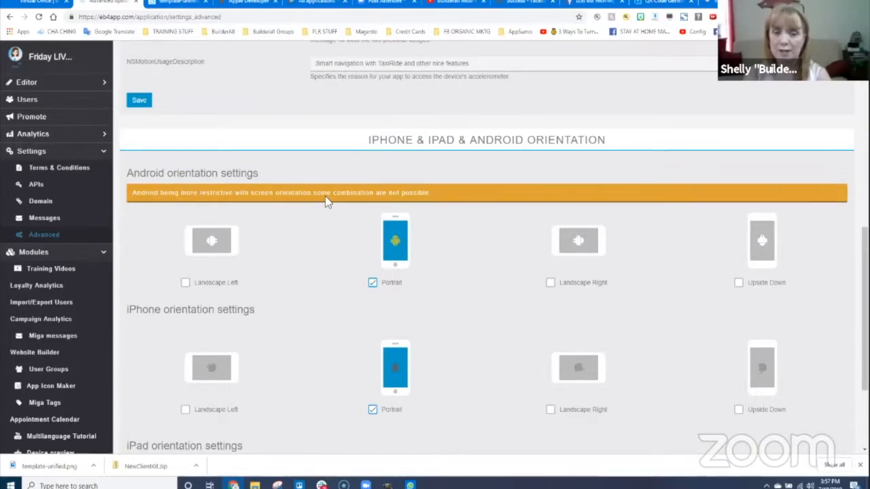
scroll(440, 251, down, 2)
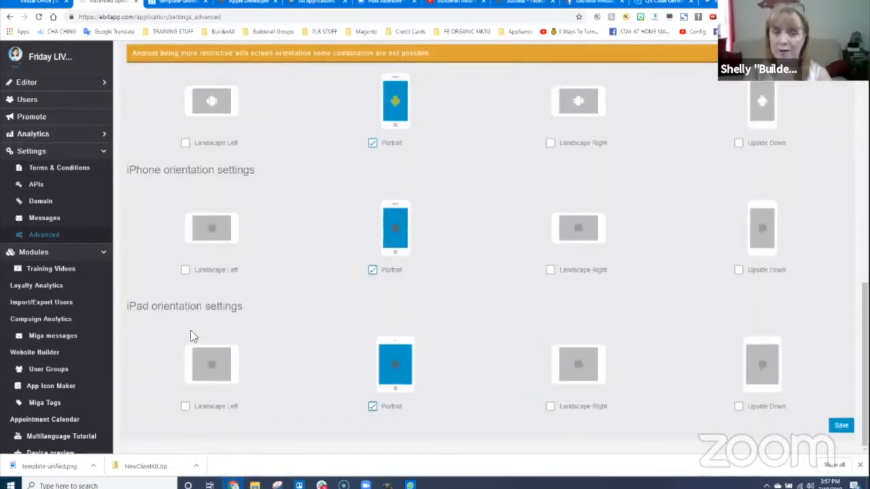
- Save the portrait-only orientation settings and open the App Icon Maker module
click(842, 426)
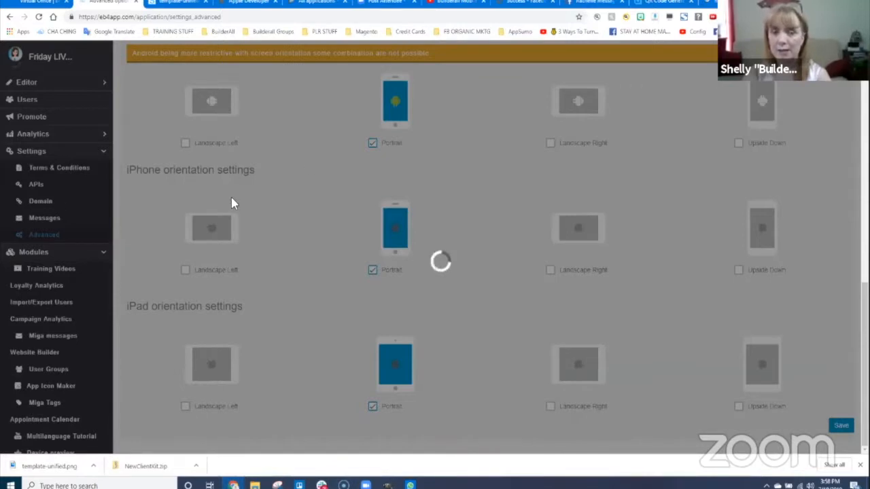
scroll(285, 185, up, 4)
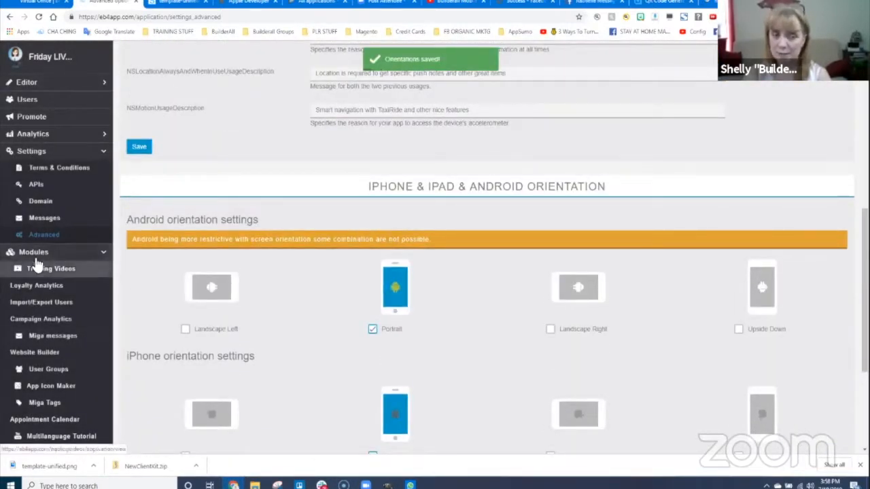
scroll(38, 264, down, 2)
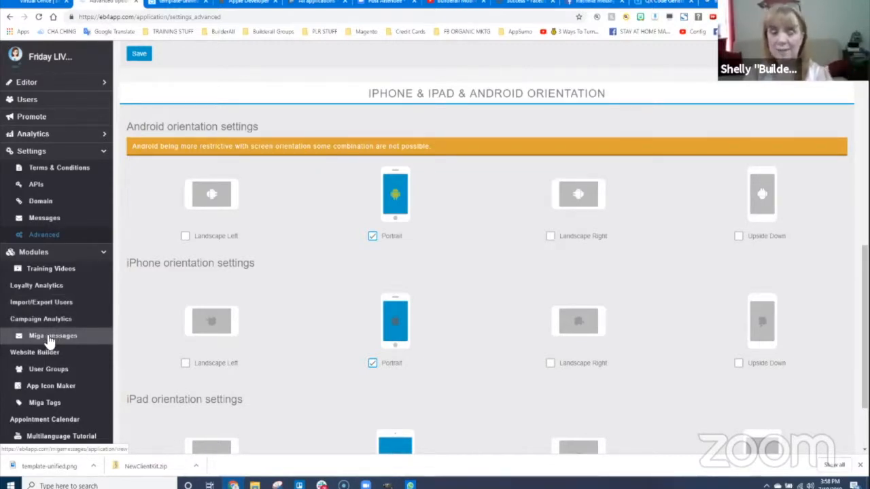
click(94, 383)
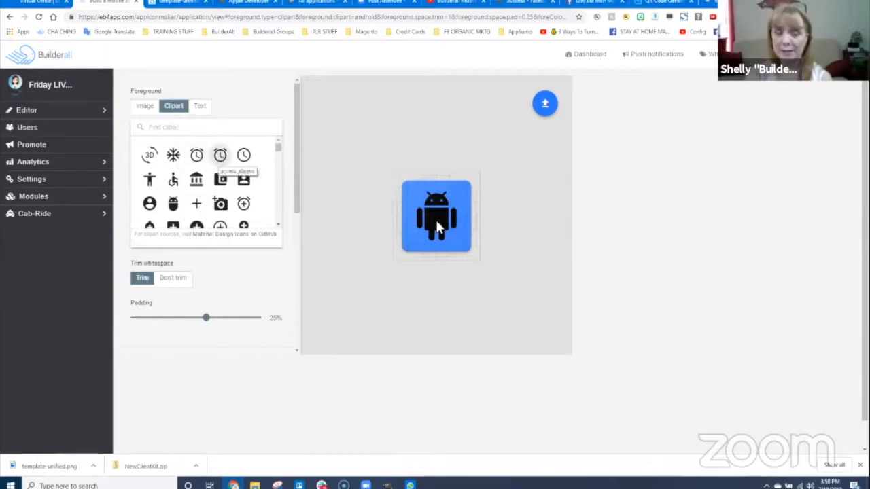
- Load Builderall_Diva-76.png as the icon's foreground image, dismissing the invalid-file alert
click(143, 107)
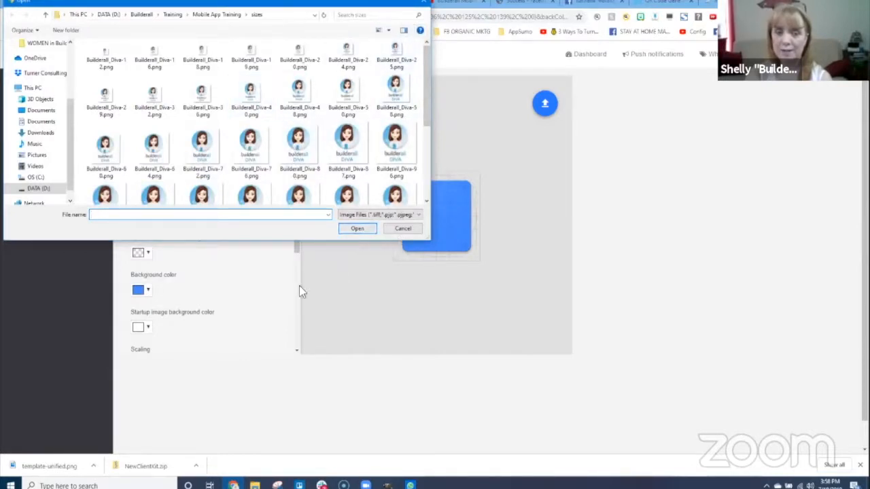
click(406, 228)
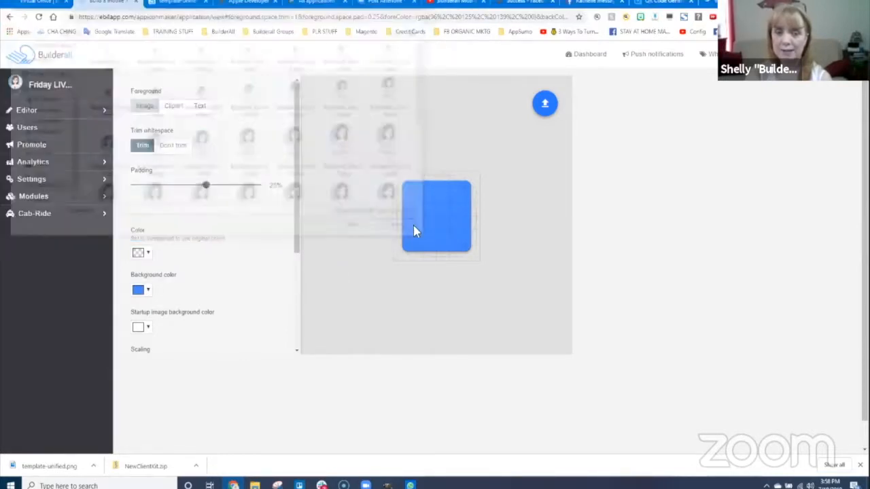
click(150, 108)
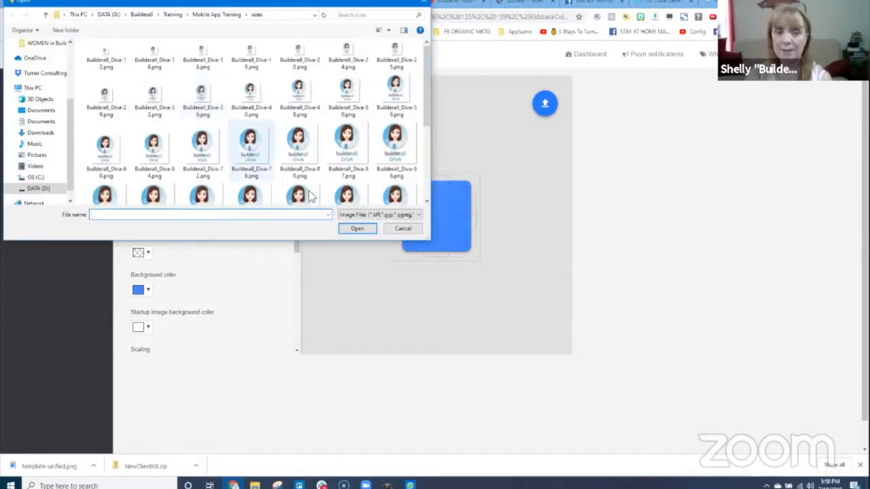
click(249, 147)
key(Return)
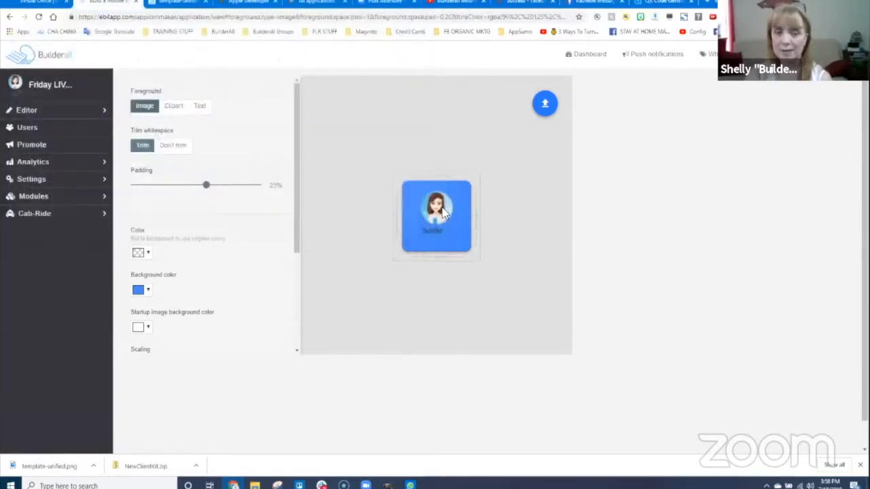
mouse_move(438, 220)
mouse_down()
mouse_move(424, 208)
mouse_move(435, 217)
mouse_up()
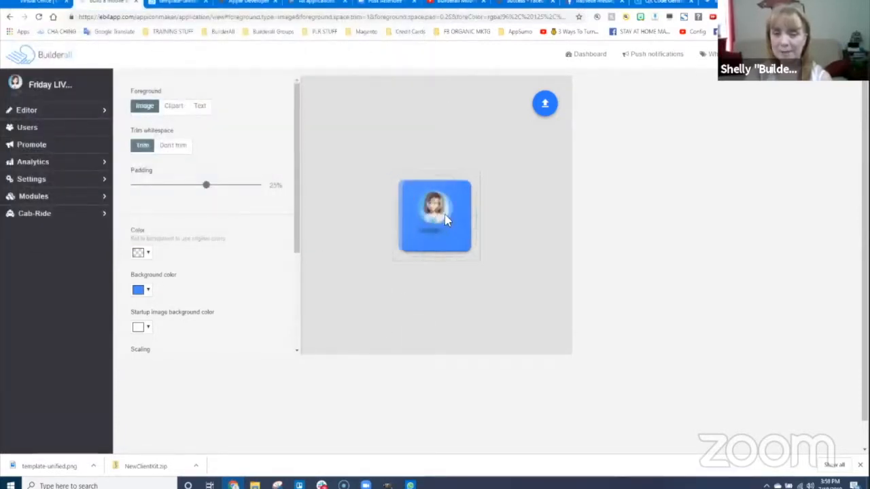
click(514, 71)
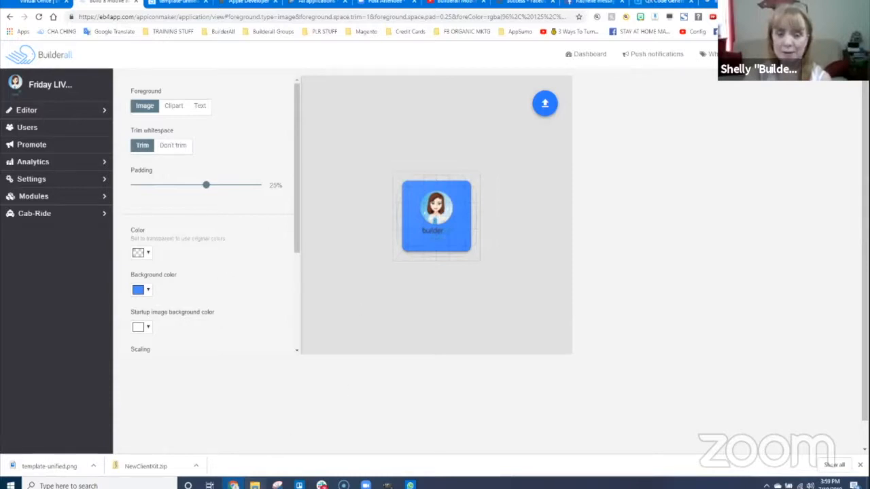
click(254, 486)
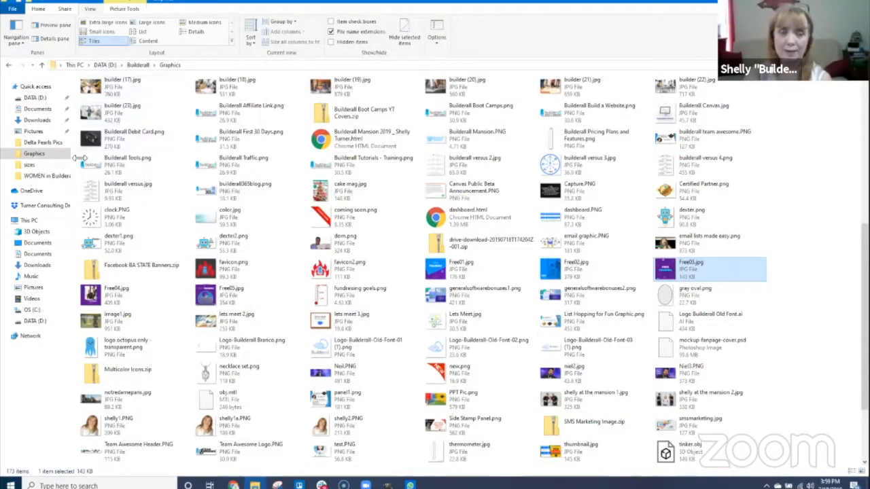
- Preview Builderall_Diva-512.png from the sizes folder, close it, and return to the browser's icon editor
click(33, 165)
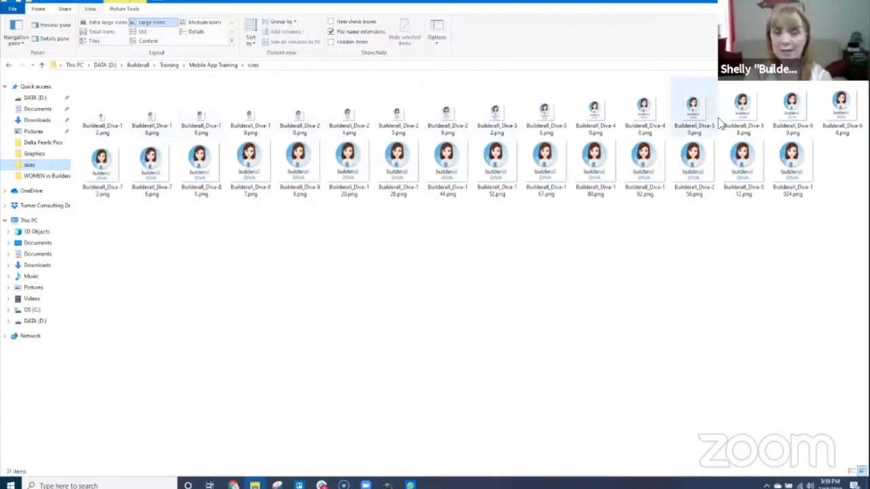
click(743, 166)
double_click(741, 171)
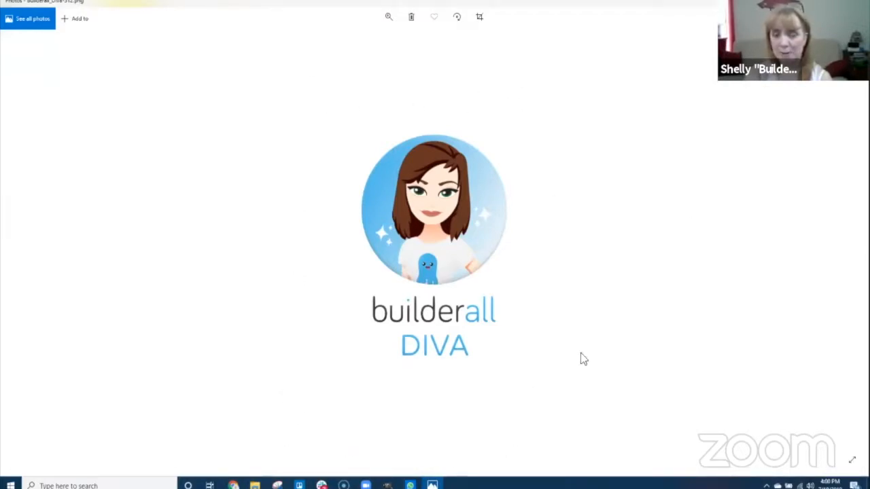
click(858, 2)
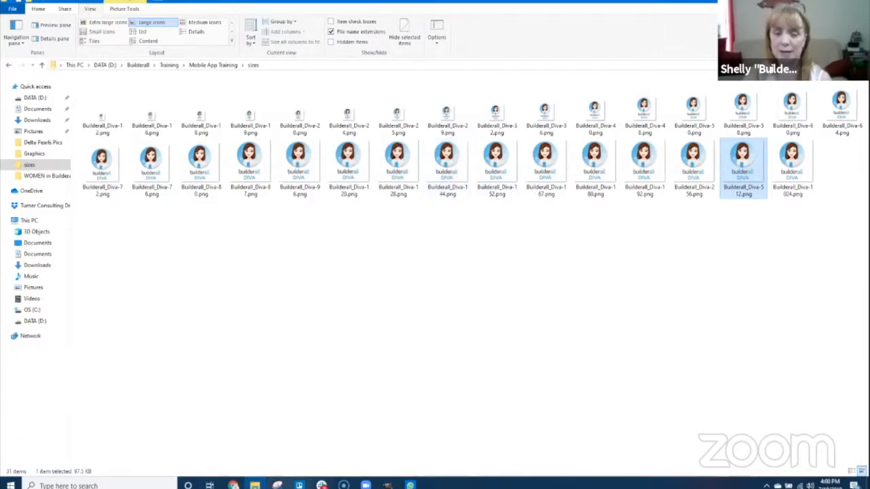
mouse_move(234, 486)
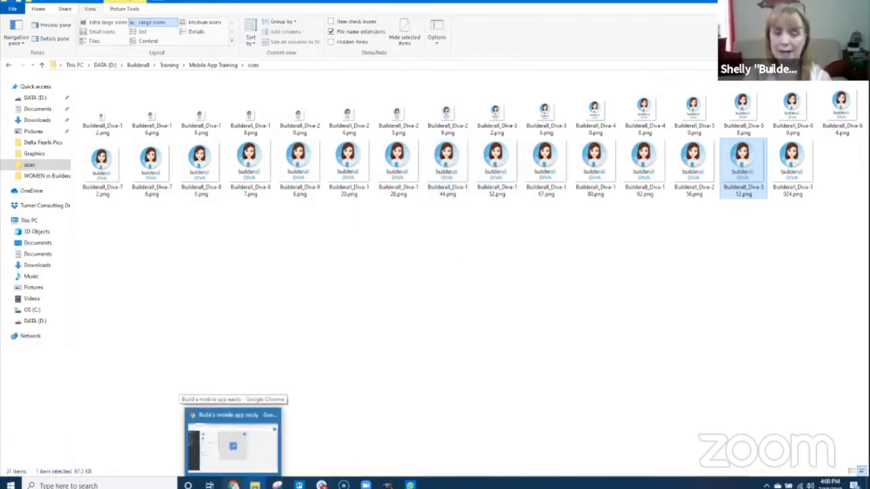
click(232, 442)
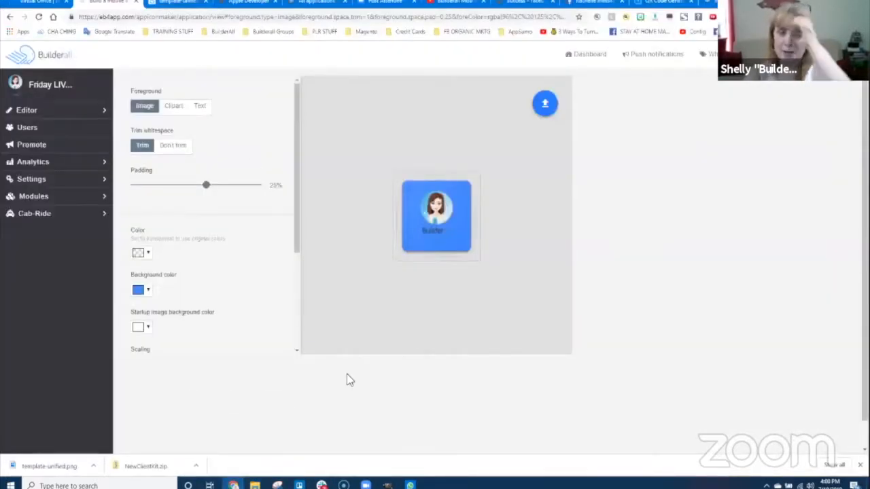
- Expand the Modules list, then expand the Editor section to reach Publication
click(33, 196)
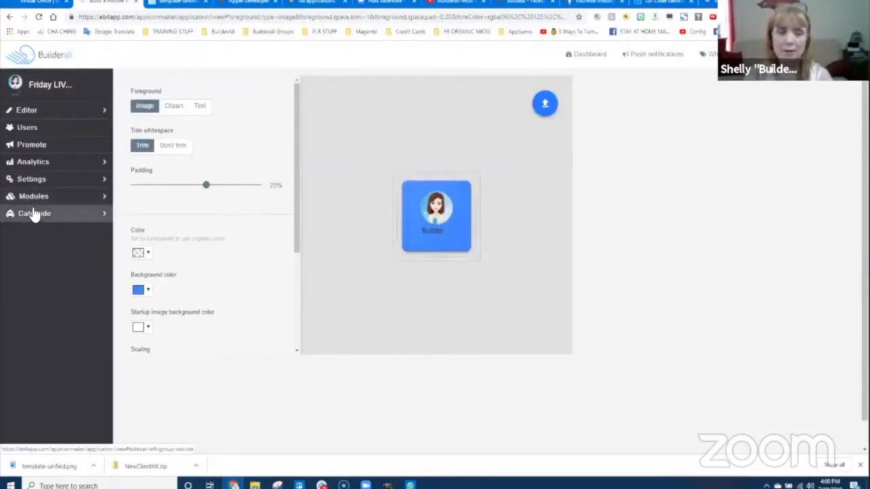
scroll(54, 378, down, 1)
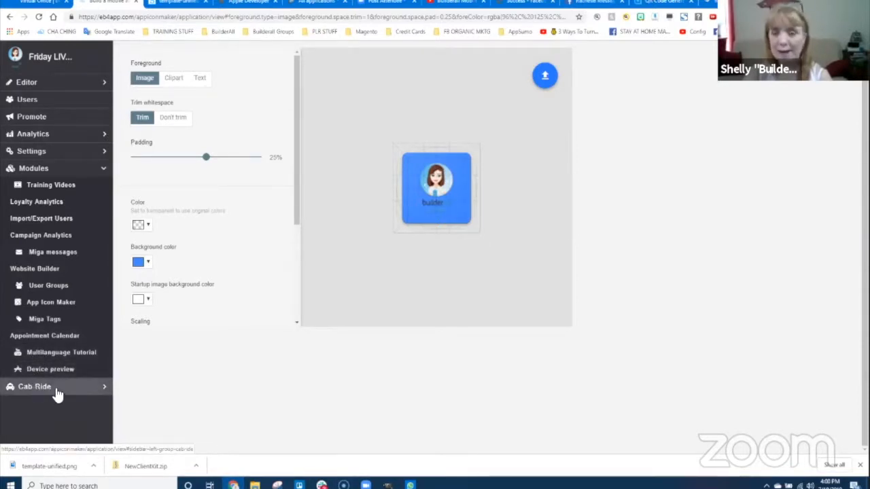
scroll(53, 286, up, 1)
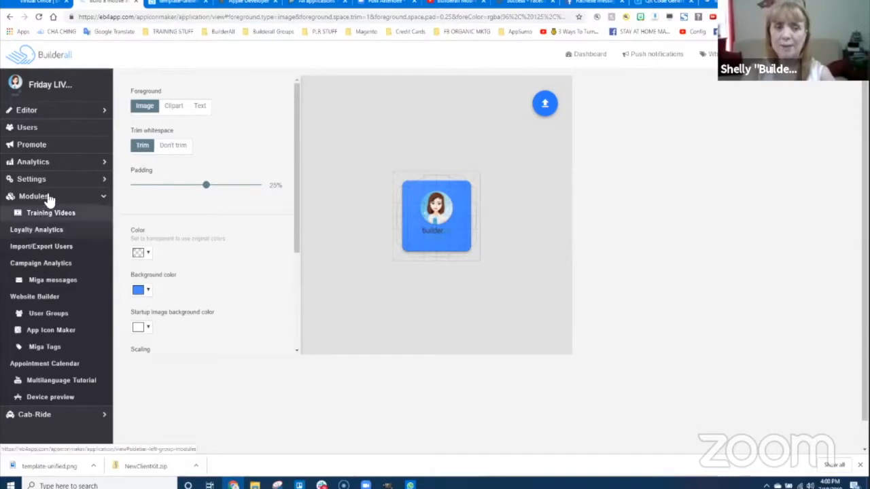
click(34, 111)
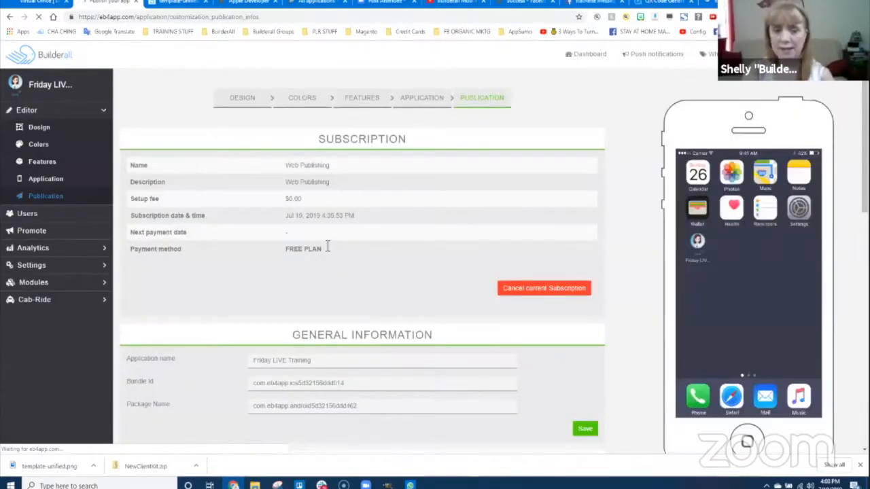
- Download the latest iPhone (No Ads) source code and the latest Android APK build
scroll(408, 334, down, 10)
scroll(500, 330, down, 3)
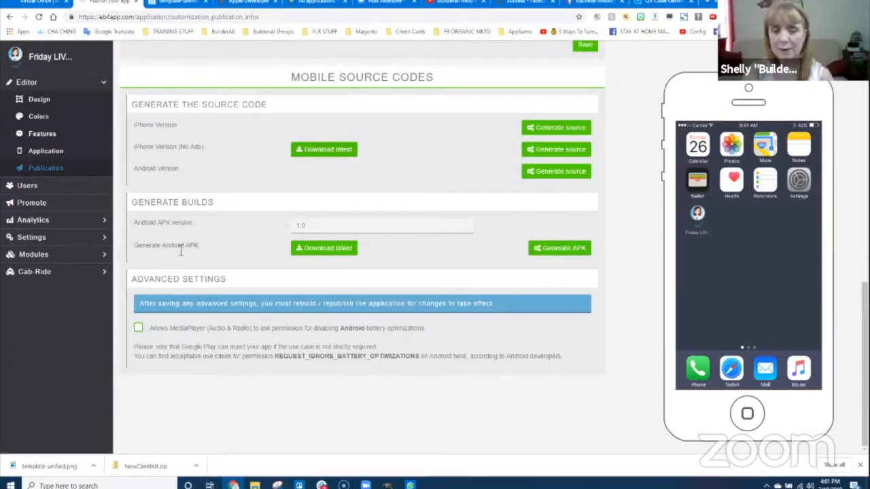
click(325, 153)
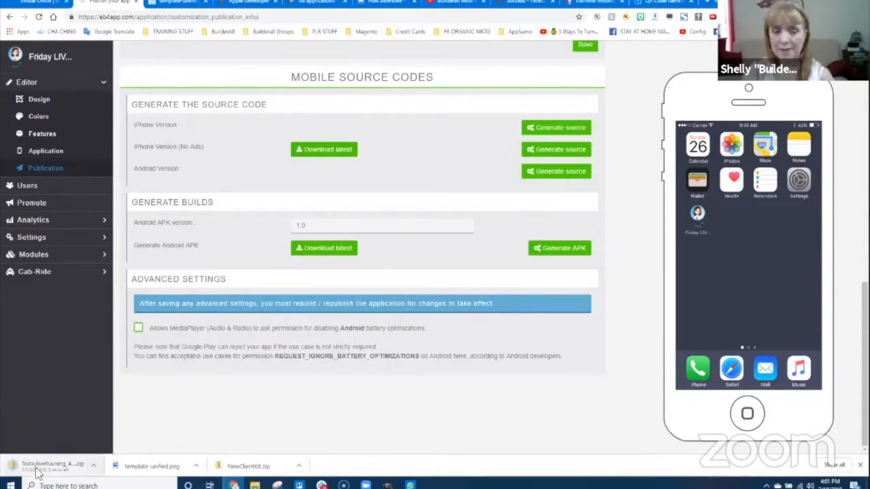
click(328, 249)
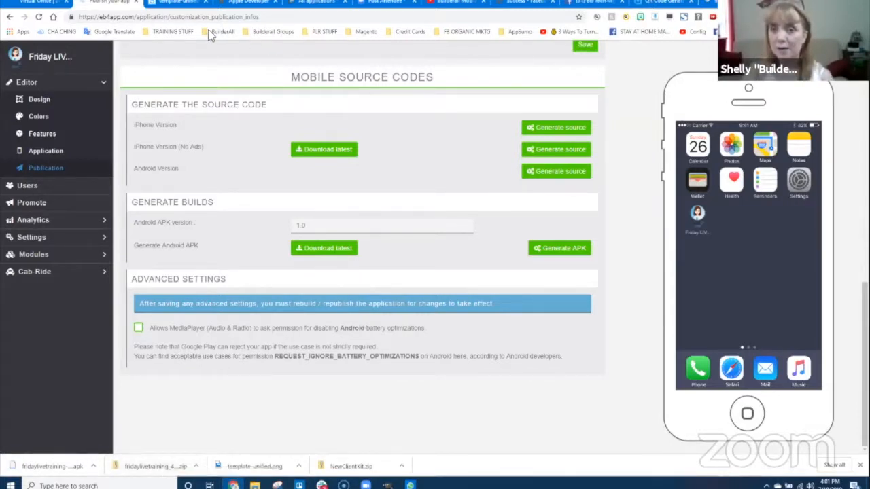
click(245, 4)
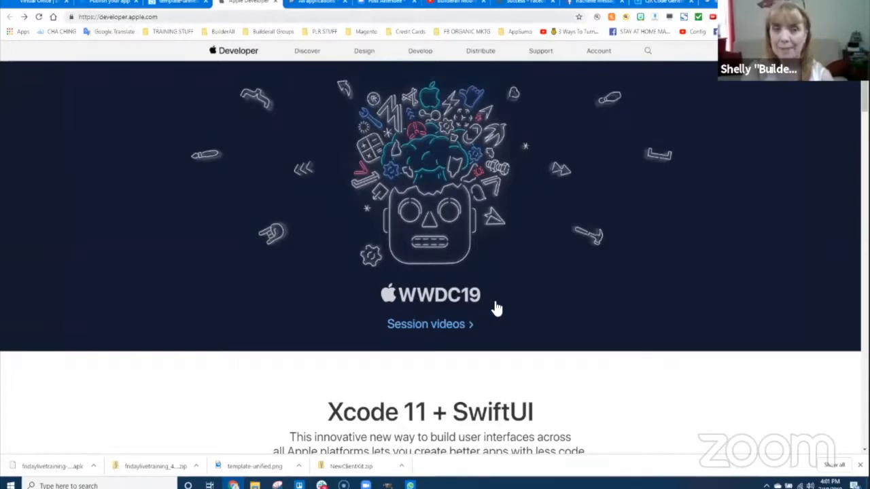
- Scroll to the bottom of the Apple Developer homepage and open the Developer Program page
scroll(516, 378, down, 5)
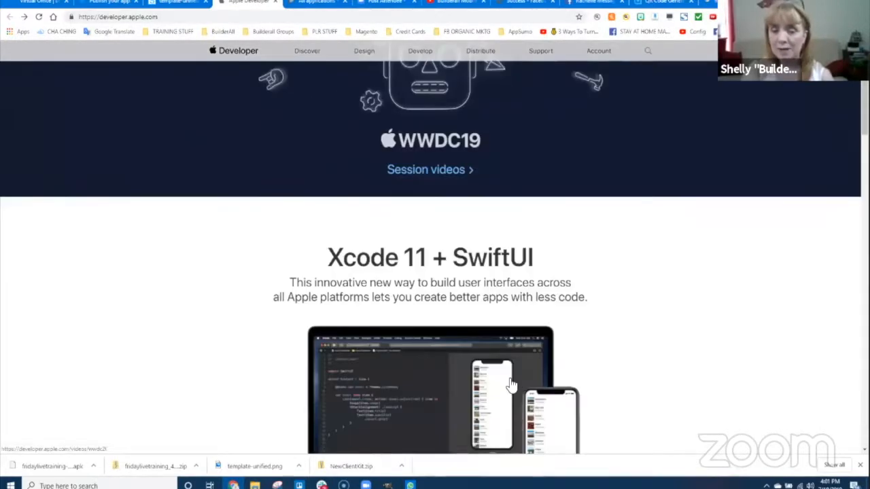
scroll(515, 378, down, 15)
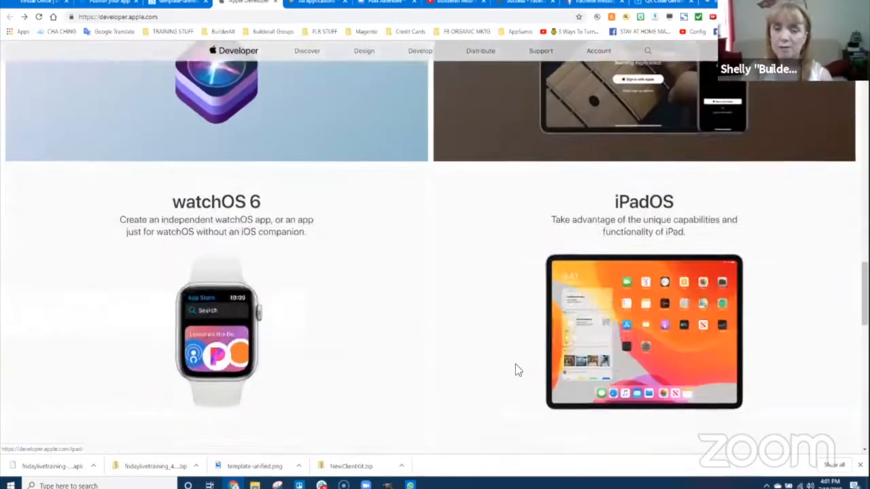
scroll(488, 311, down, 3)
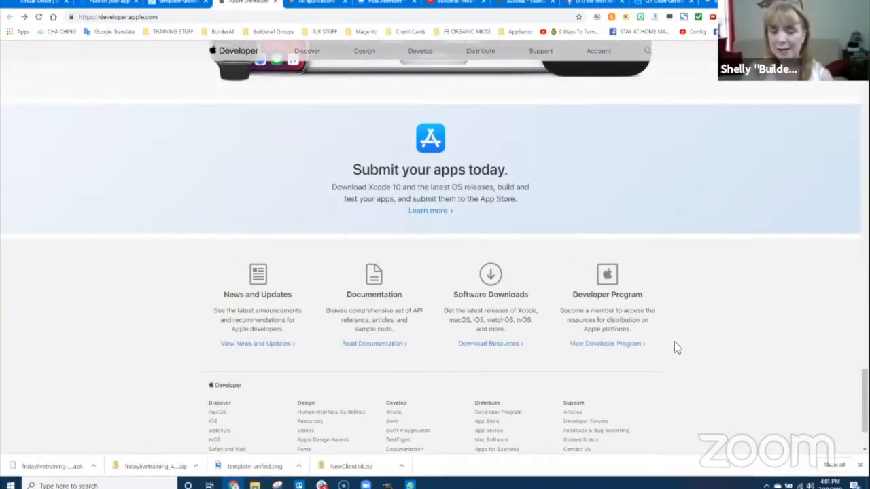
click(623, 358)
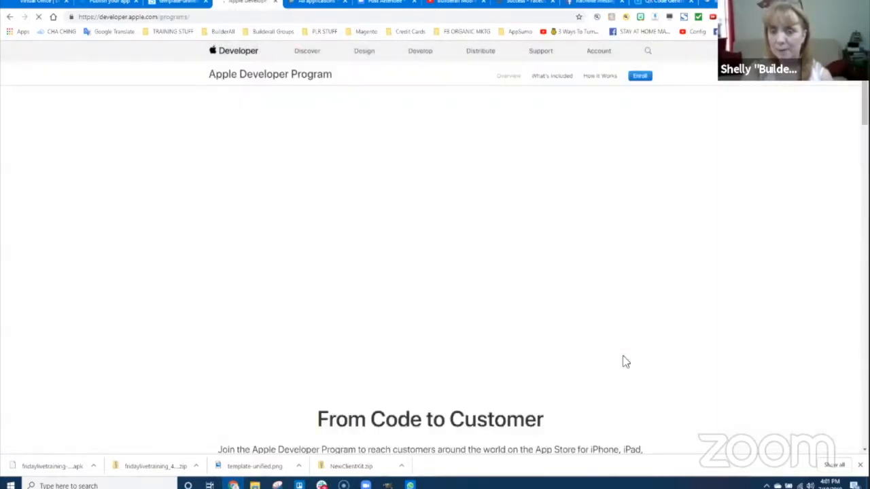
- Open the Enroll page and scroll through the individual and organization requirements
click(639, 76)
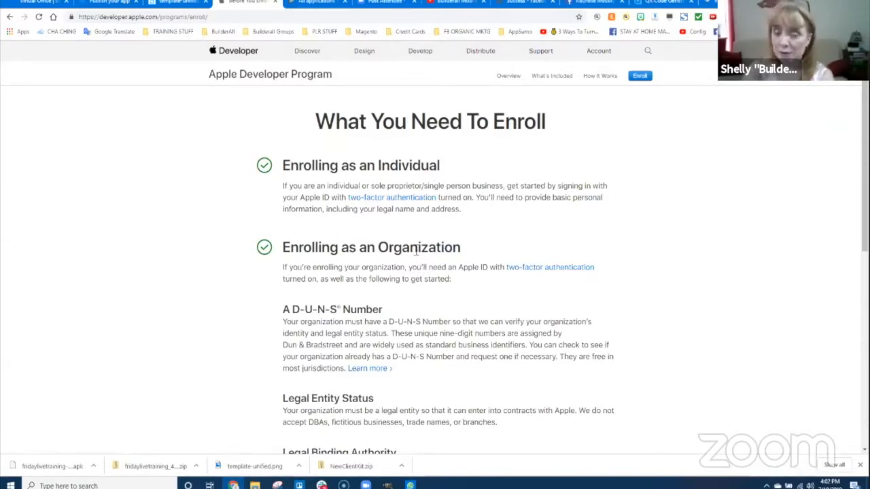
scroll(437, 306, down, 2)
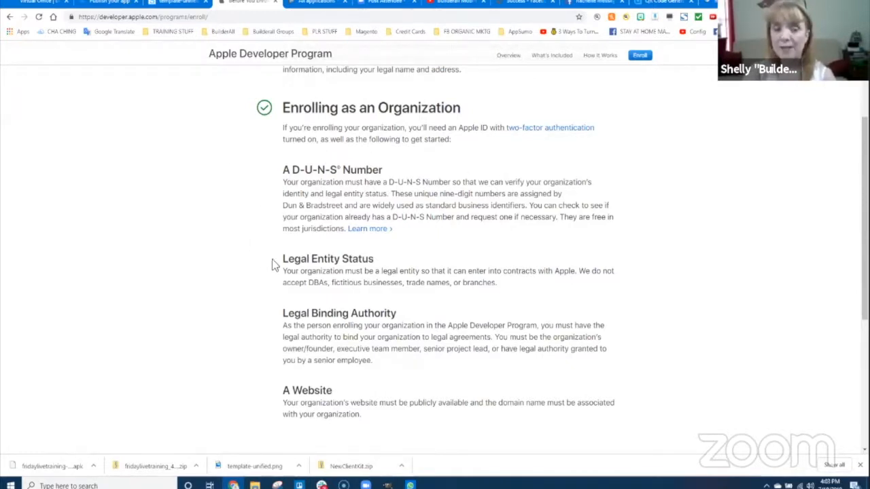
scroll(274, 264, down, 3)
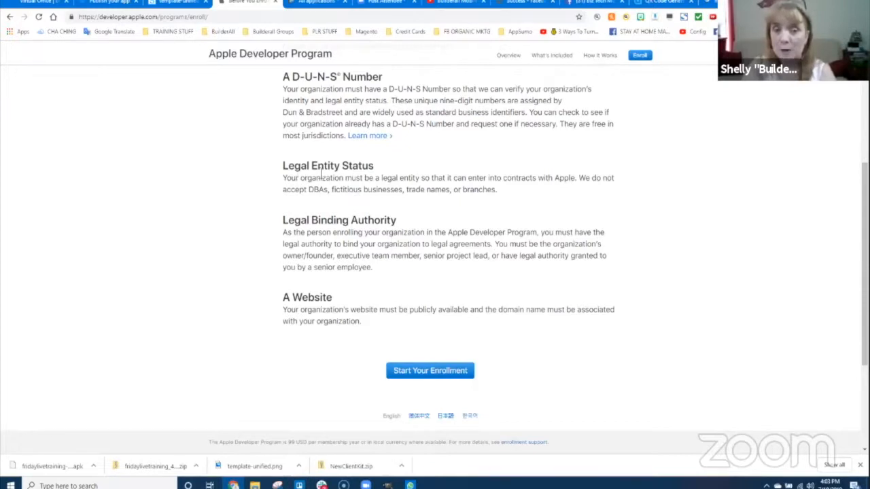
- Highlight the Legal Entity Status requirement while scrolling the Before You Enroll list
drag(283, 166, 376, 170)
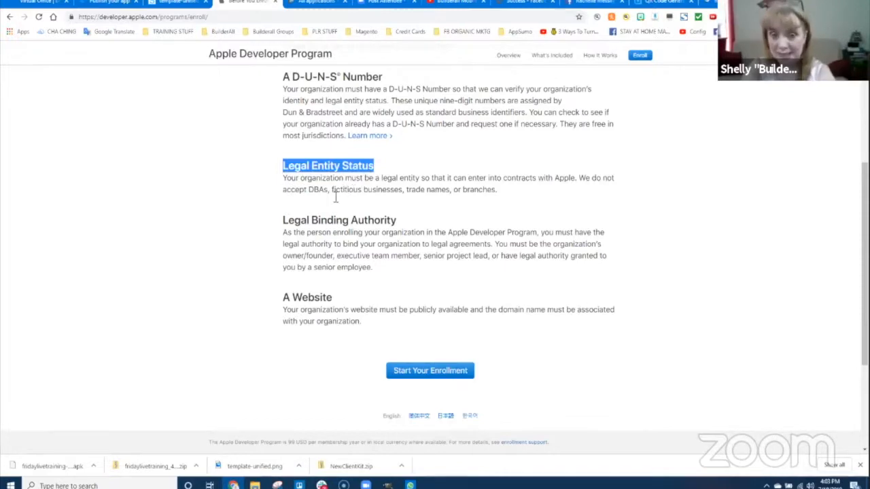
scroll(438, 292, down, 1)
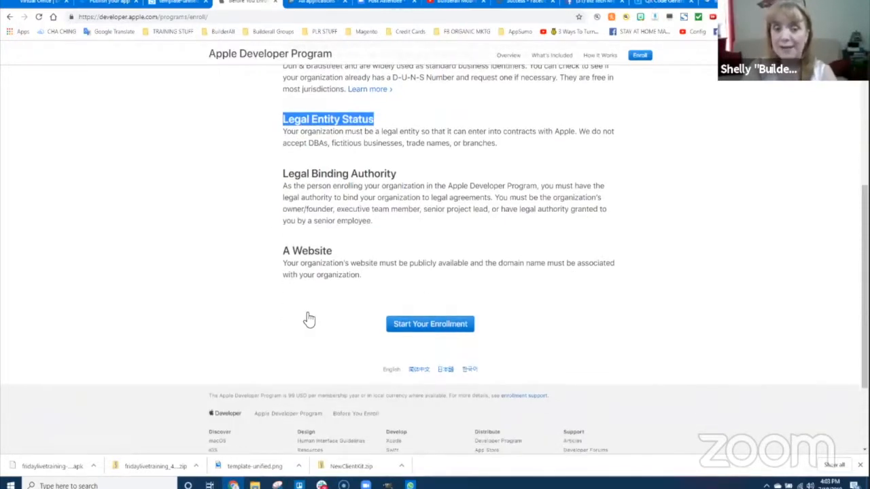
scroll(480, 329, up, 2)
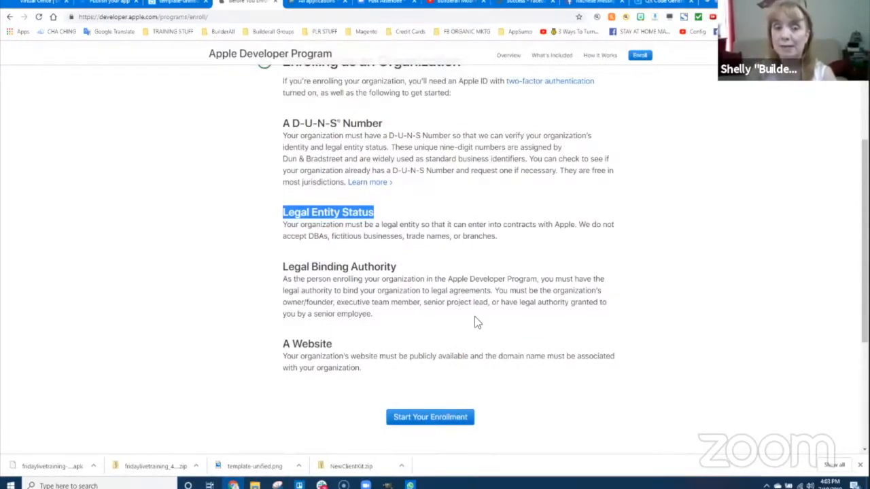
scroll(482, 280, up, 3)
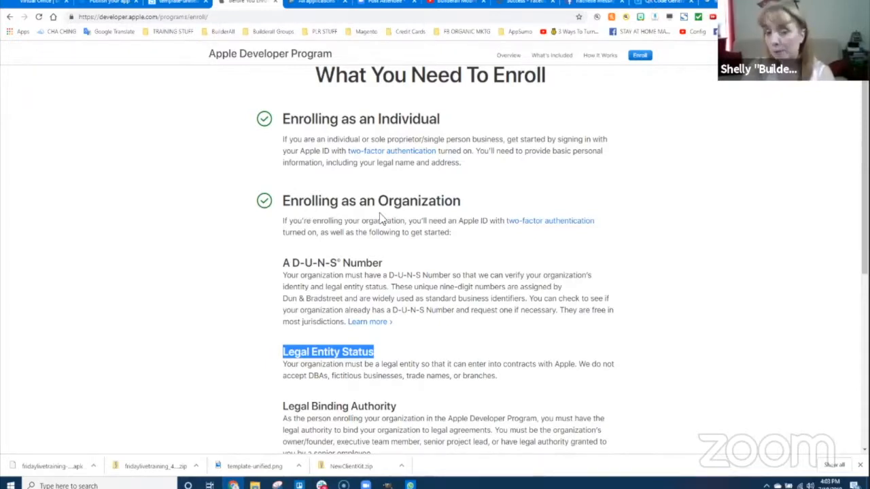
scroll(415, 299, down, 1)
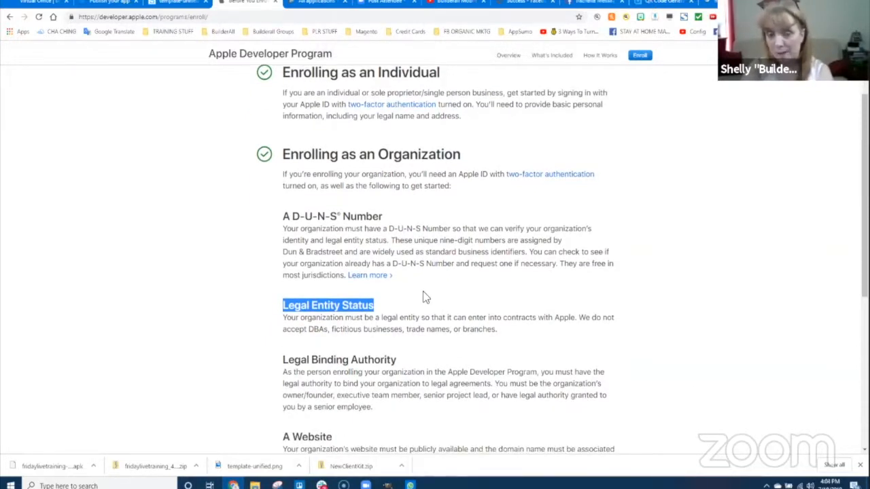
scroll(423, 293, down, 3)
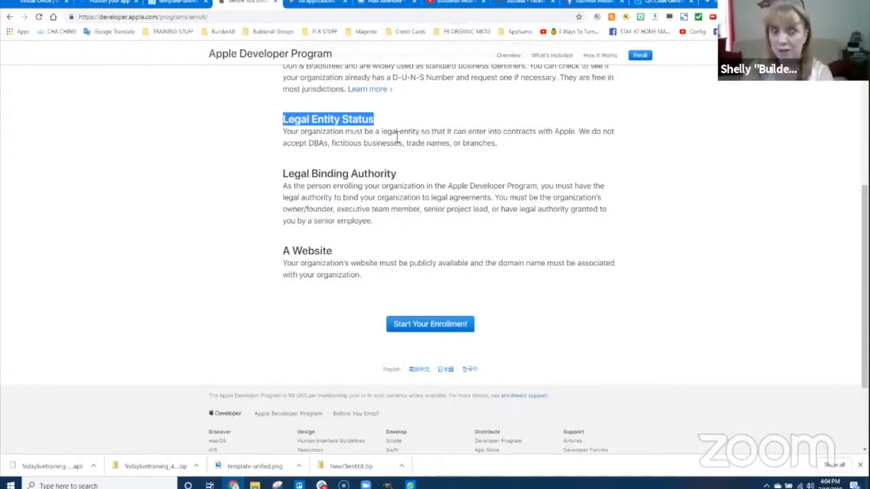
- Highlight the Legal Binding Authority and A Website requirements, then return to eb4app's Publication page
drag(288, 175, 395, 175)
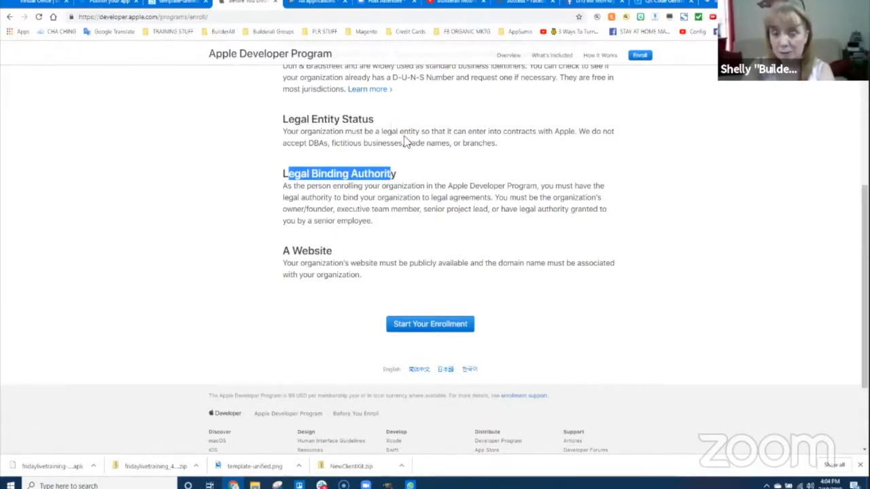
drag(282, 251, 347, 253)
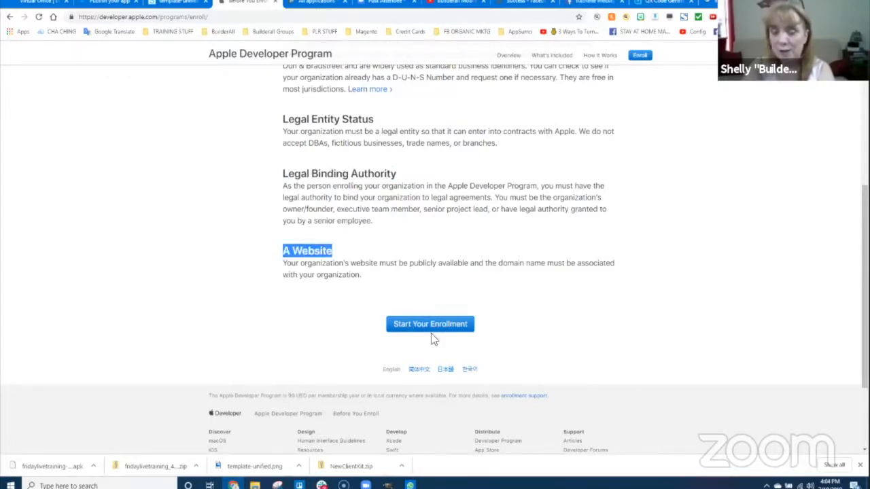
scroll(422, 245, up, 2)
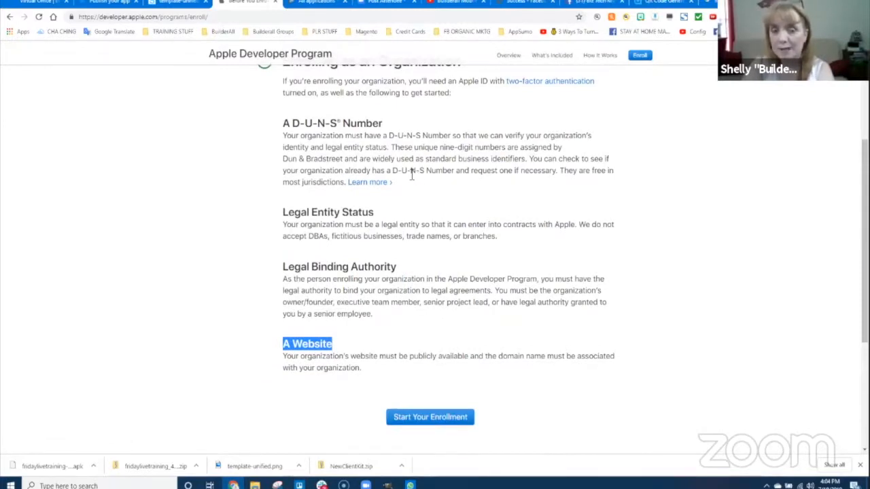
scroll(444, 267, down, 3)
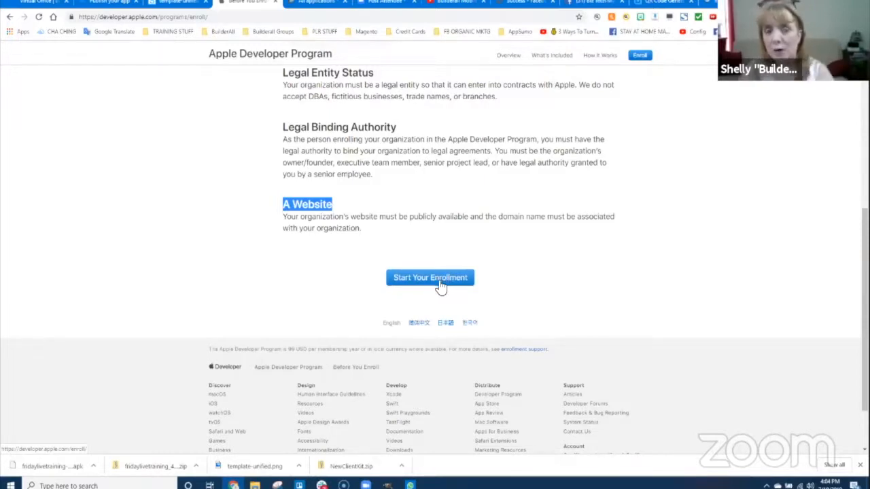
scroll(501, 245, up, 3)
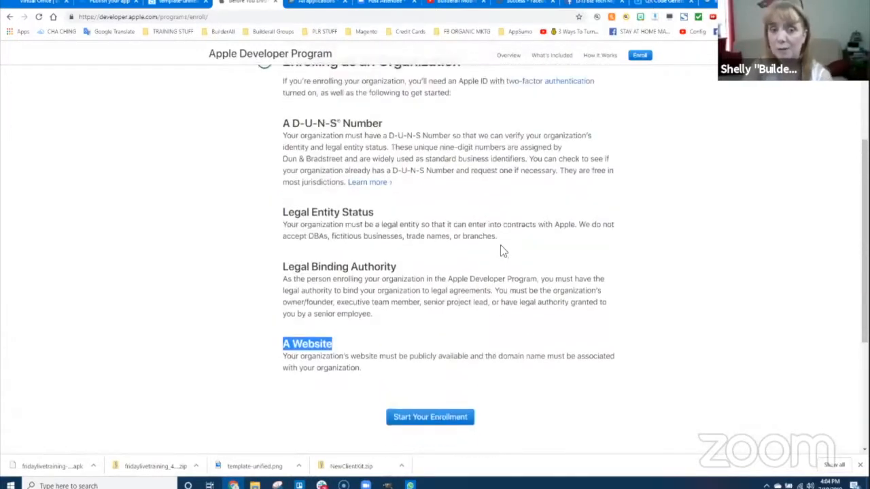
scroll(500, 254, up, 2)
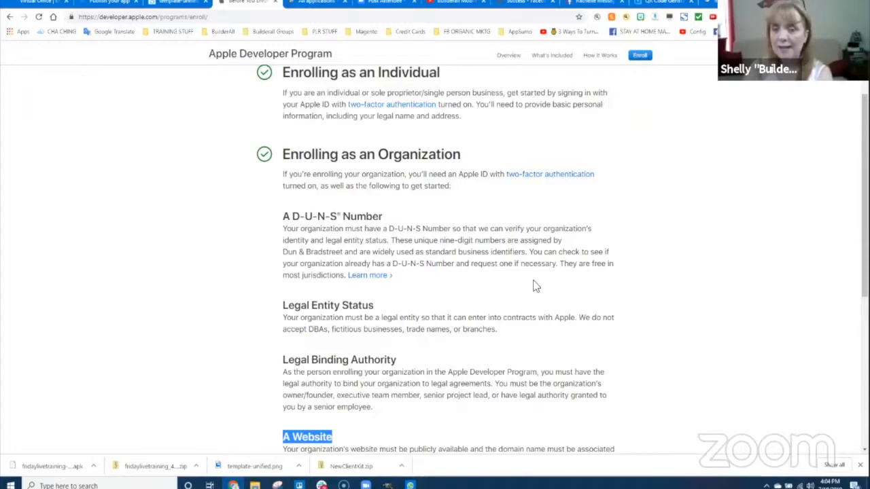
scroll(535, 286, down, 2)
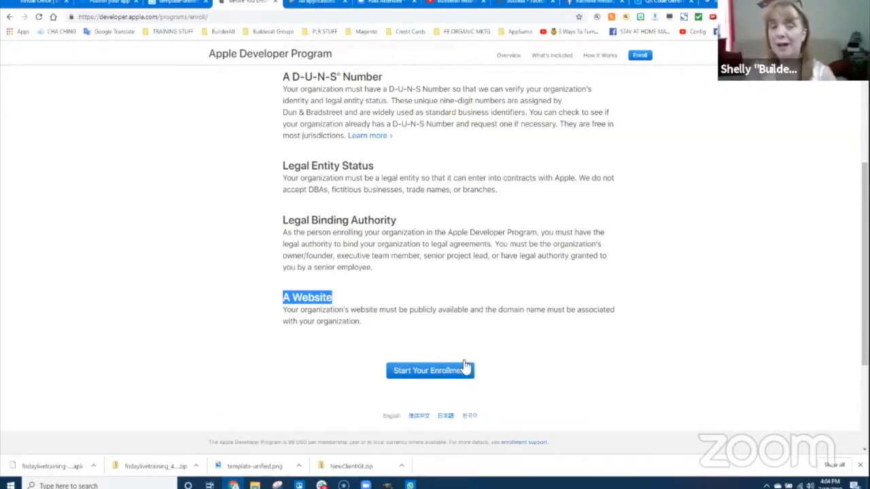
click(109, 3)
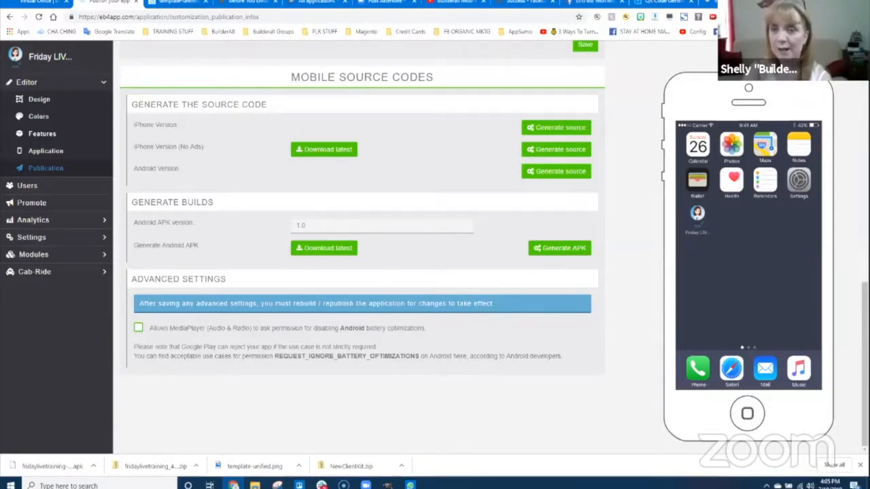
- Switch from eb4app's Publication page back to the Apple Developer enrollment requirements tab
click(307, 2)
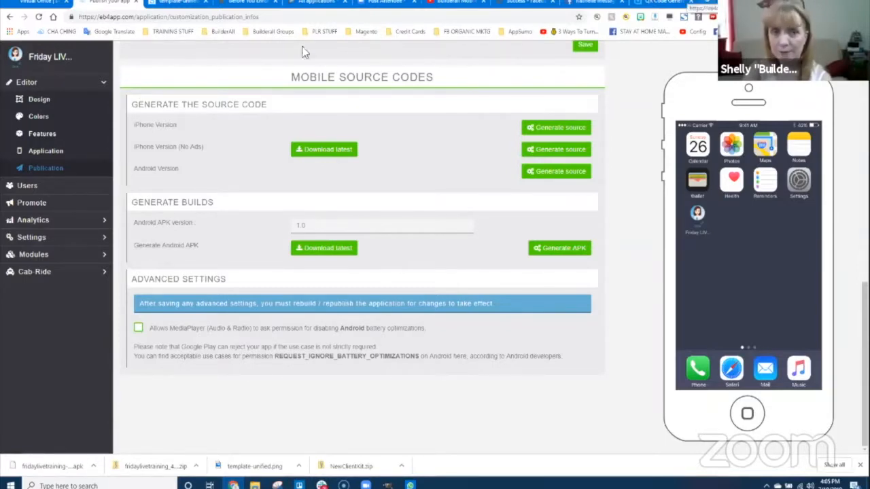
click(246, 3)
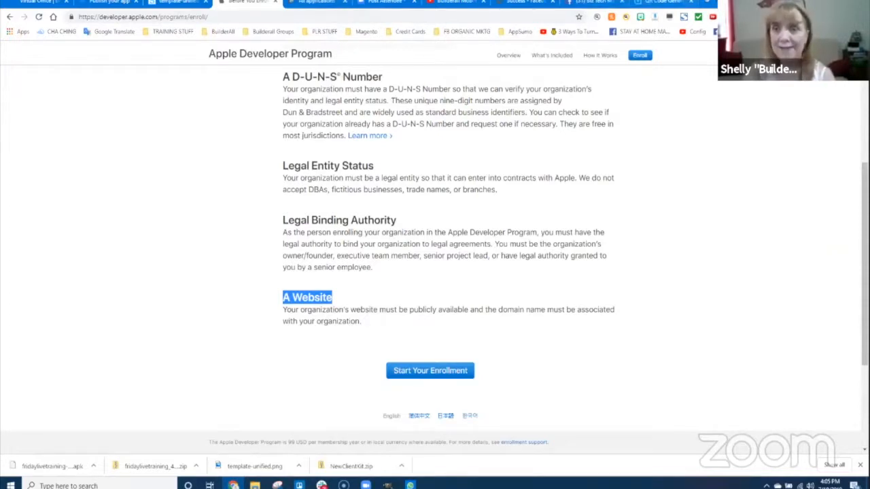
- Load macincloud.com in a new browser tab
key(ctrl+t)
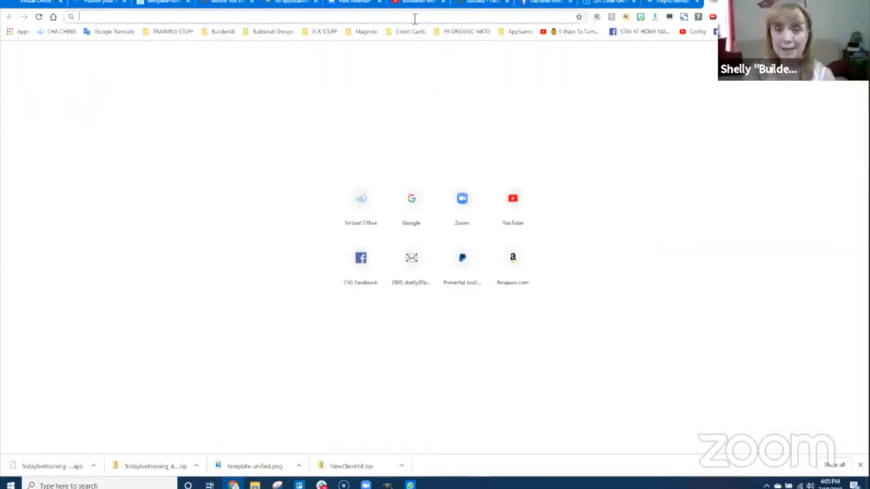
text(macincloud.co)
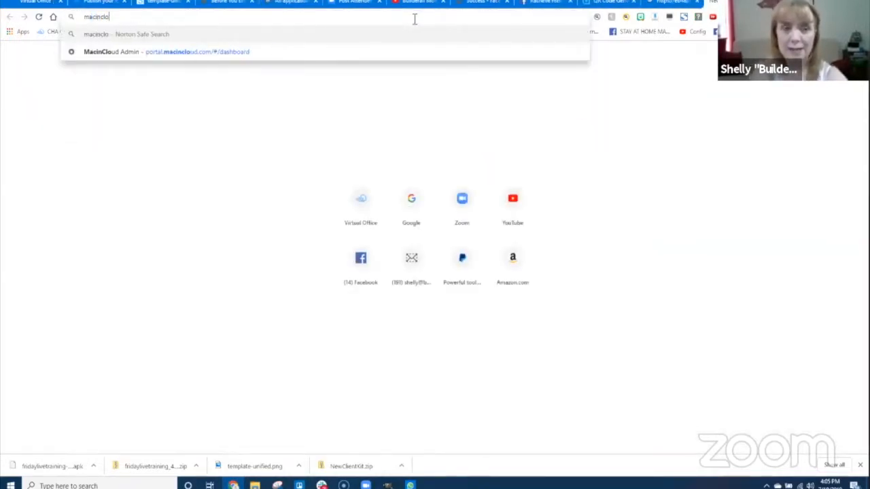
text(m)
key(Return)
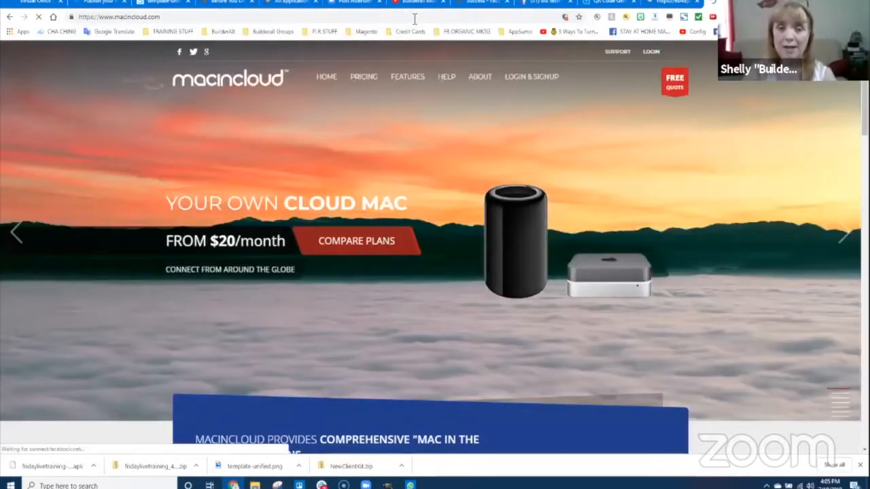
scroll(220, 203, down, 5)
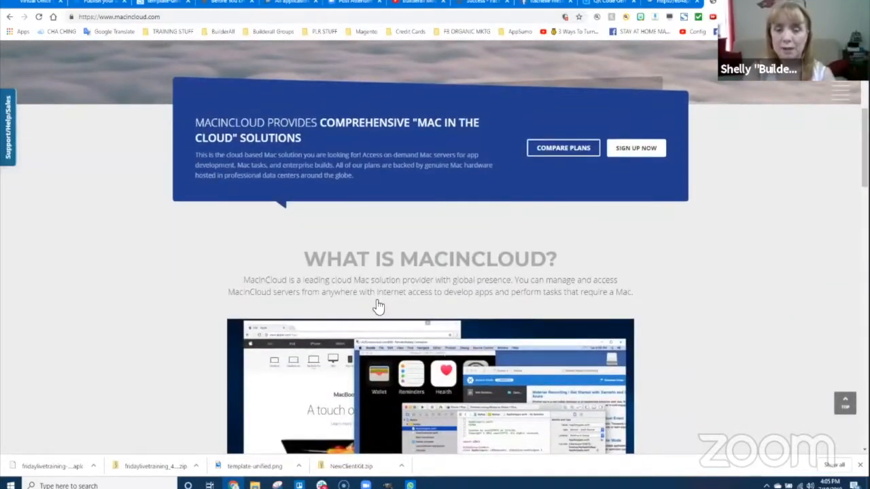
scroll(381, 299, down, 3)
scroll(473, 308, down, 1)
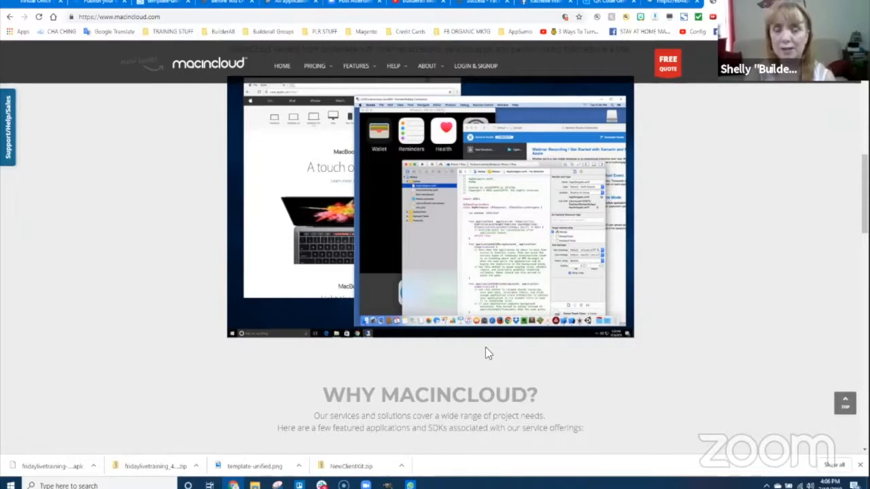
scroll(471, 332, down, 1)
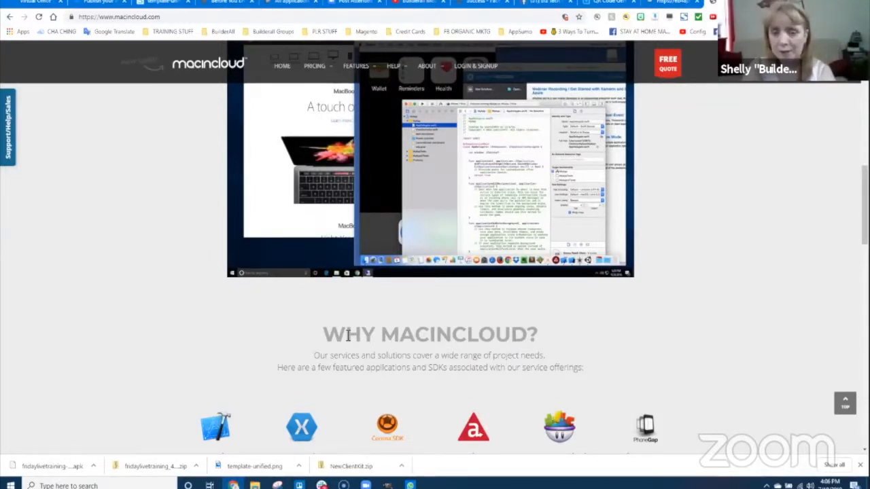
scroll(625, 267, down, 3)
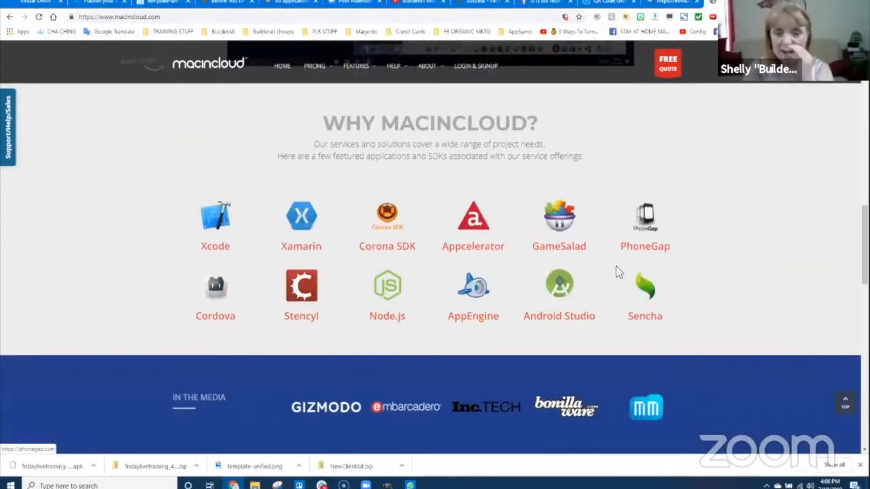
scroll(677, 284, down, 2)
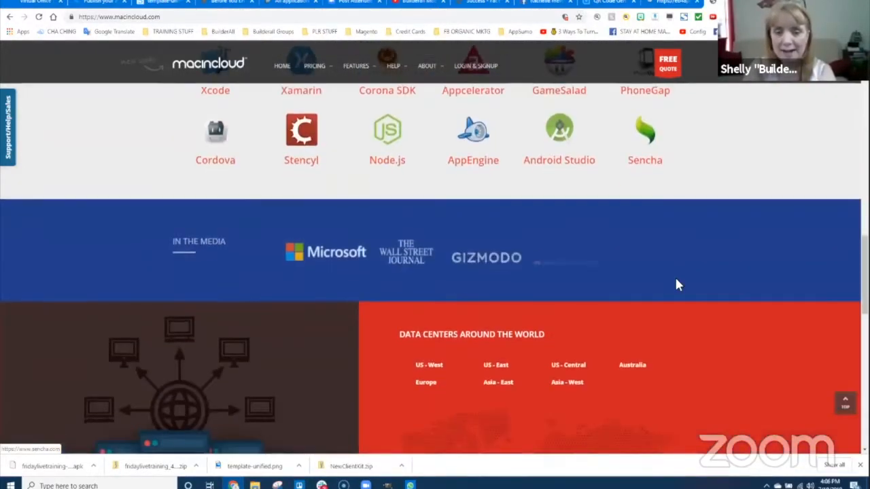
scroll(677, 286, down, 2)
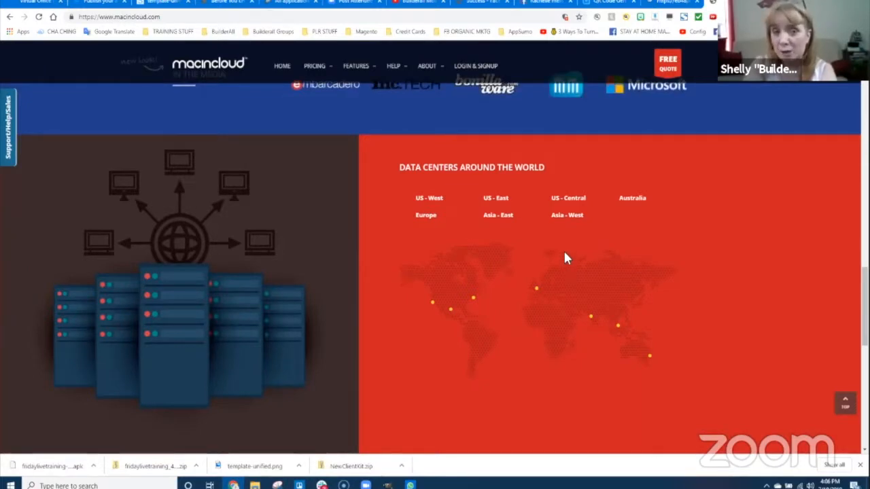
scroll(568, 252, up, 2)
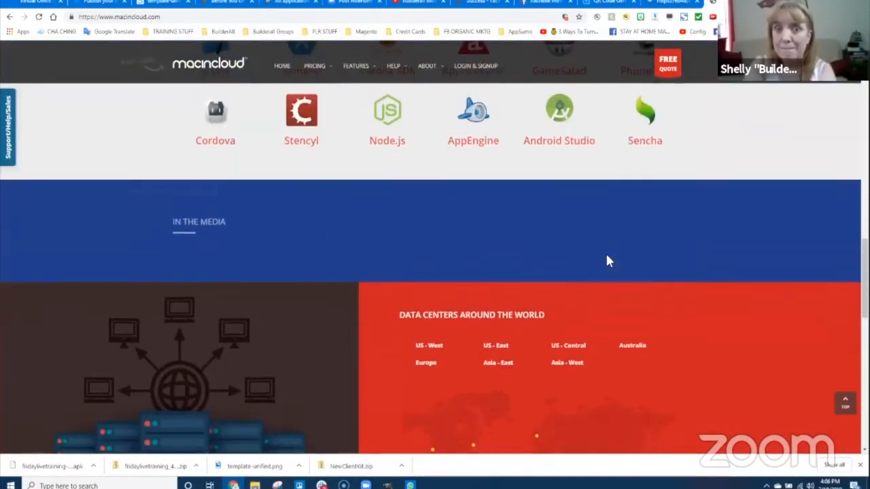
scroll(609, 262, up, 10)
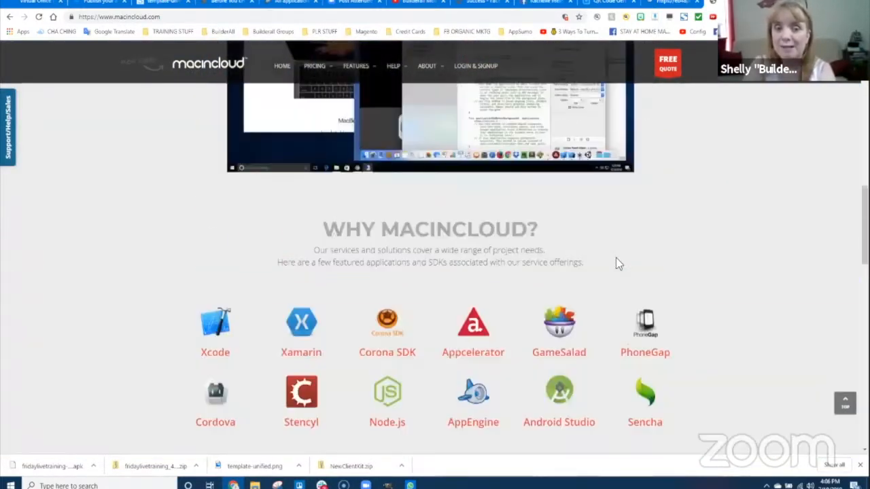
- Search 'mac in cloud', open the MacinCloud homepage result, then return to the eb4app publication tab
scroll(617, 258, up, 3)
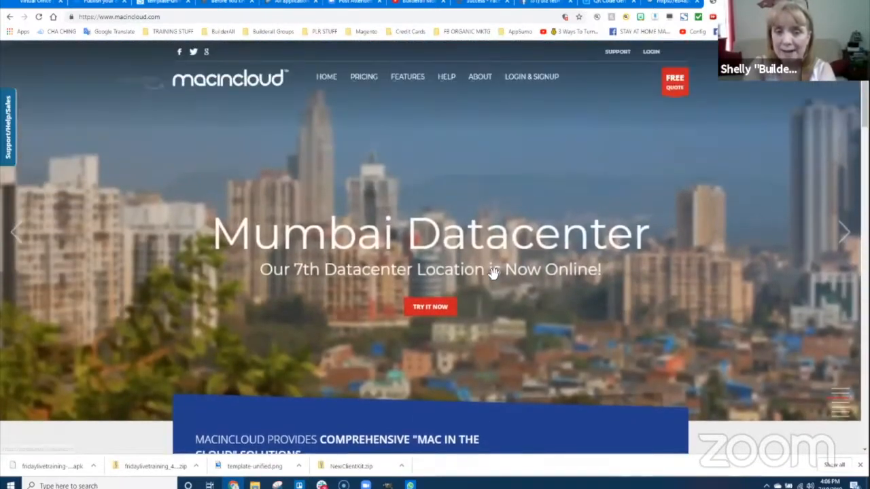
mouse_move(363, 85)
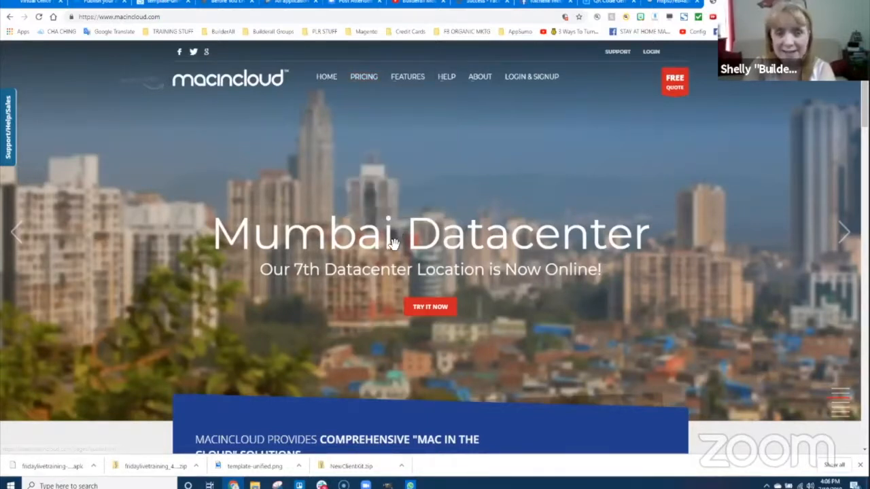
click(176, 17)
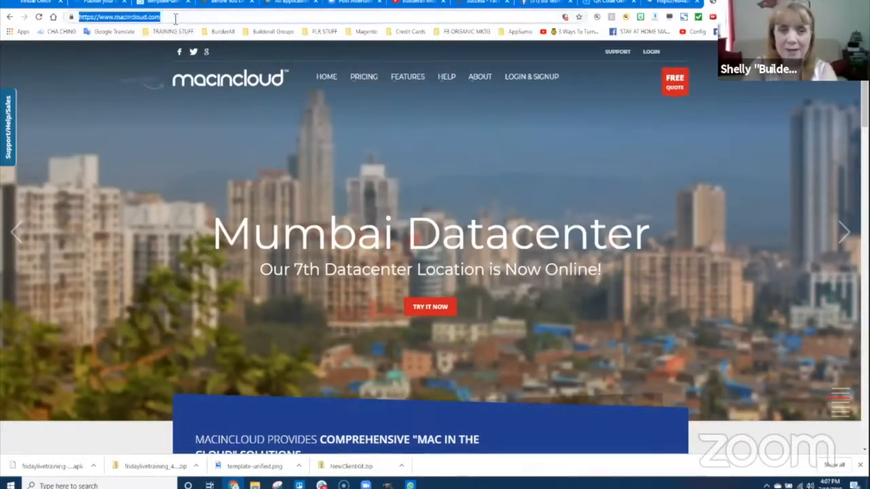
text(mac in cloud)
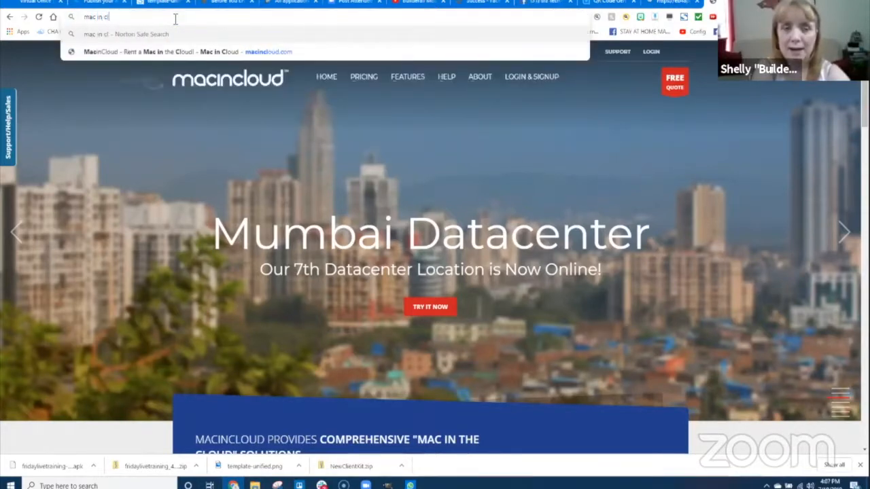
key(Return)
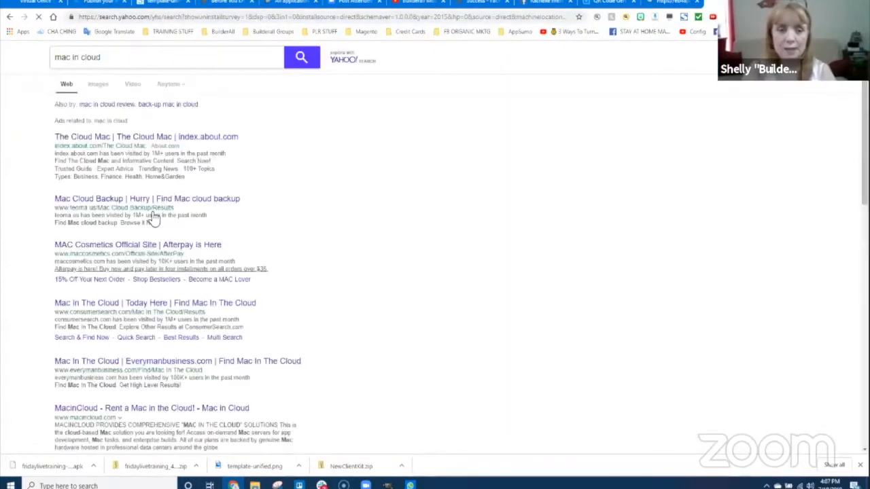
scroll(143, 320, down, 2)
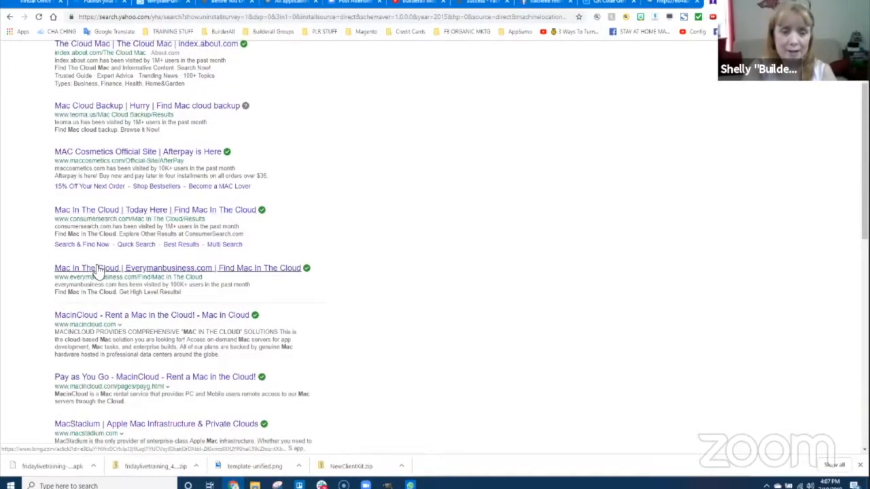
scroll(151, 336, down, 2)
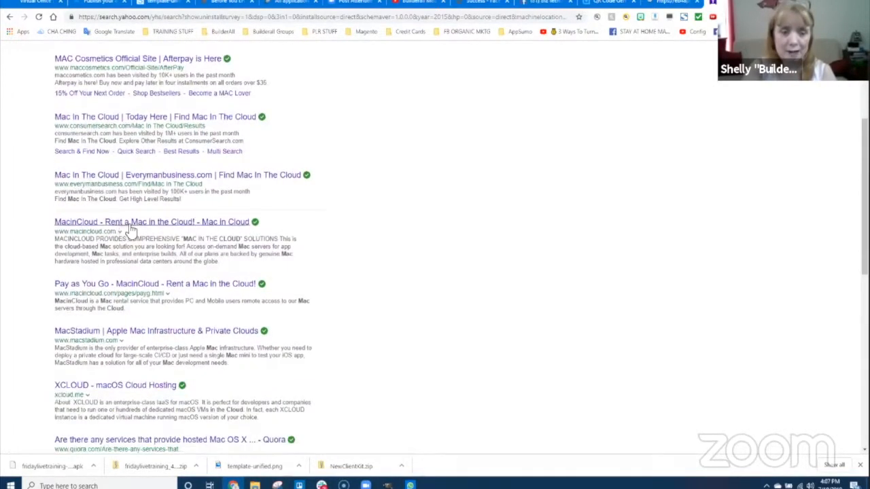
click(136, 223)
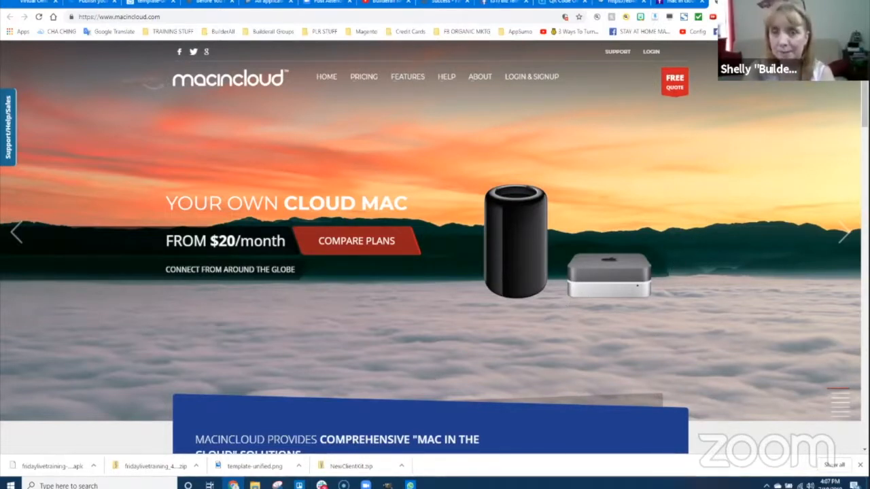
click(102, 5)
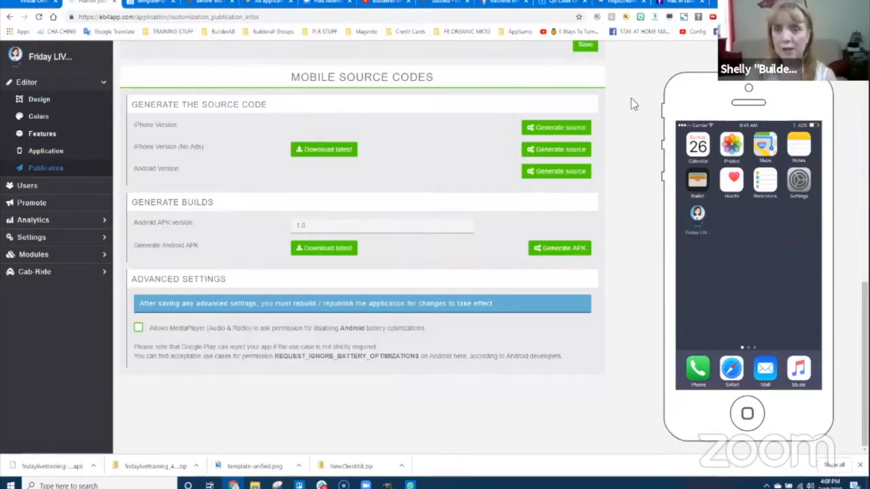
- From the MacinCloud tab, search 'google play developer' and browse the results toward Google Play Console
click(731, 2)
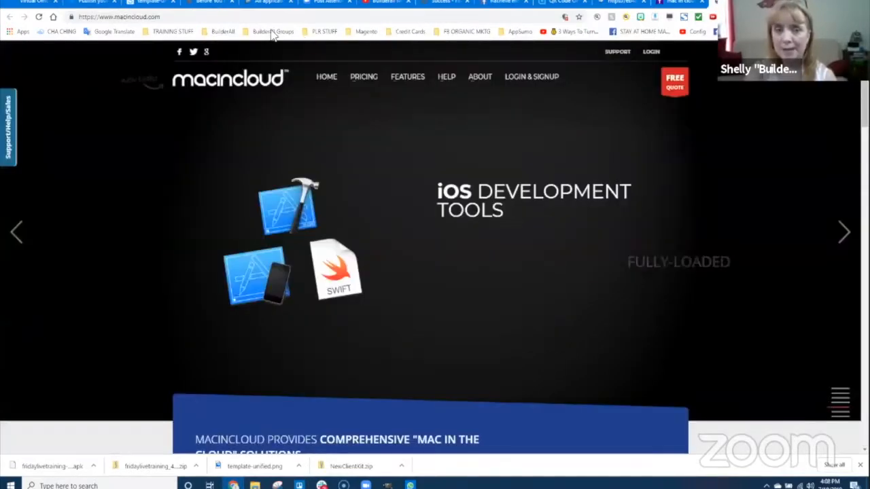
click(233, 17)
text(google play)
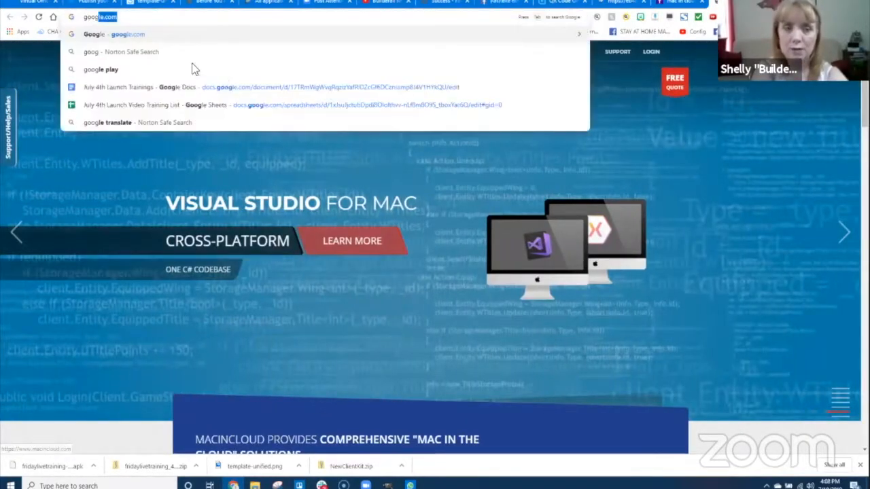
text( developer)
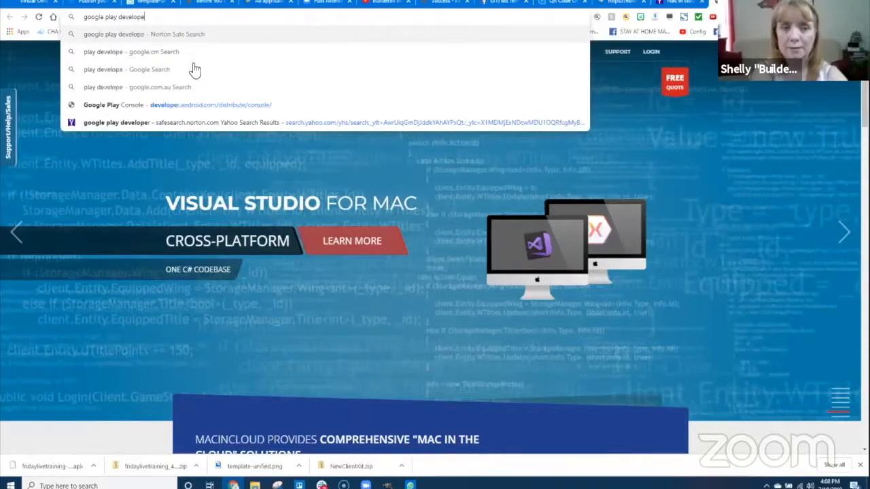
key(Return)
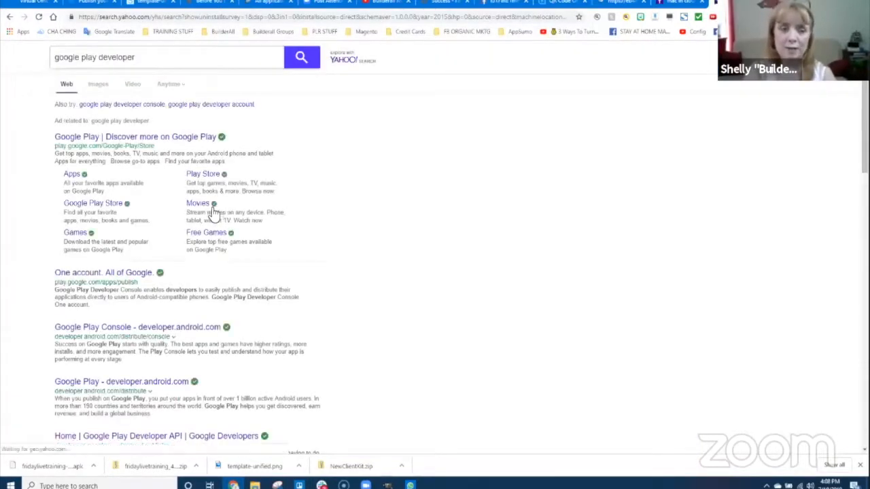
scroll(218, 225, down, 1)
scroll(219, 287, down, 3)
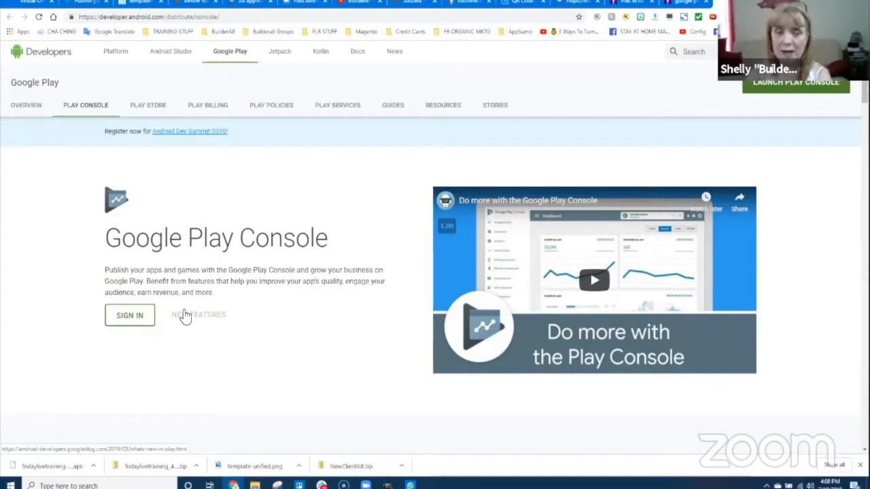
- Return to the eb4app tab with the Mobile Source Codes and build downloads
click(85, 3)
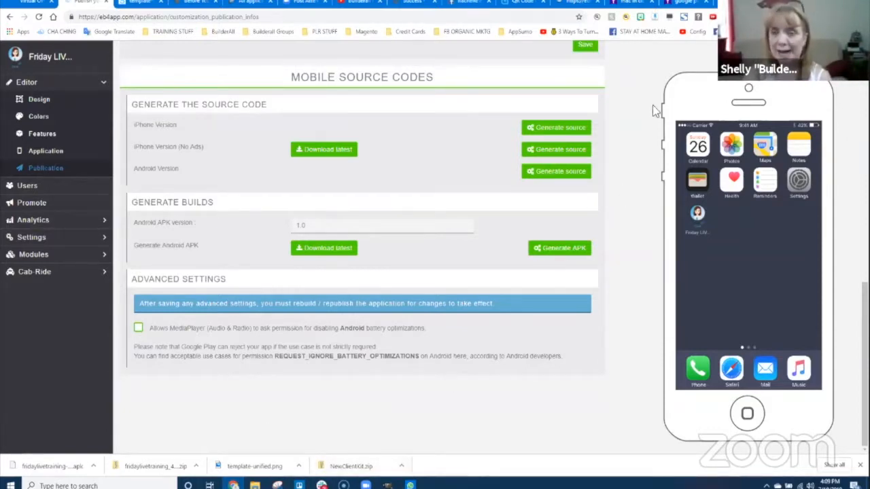
- Search 'amazon developer' in a new tab and open the Amazon Developer Services site
click(776, 3)
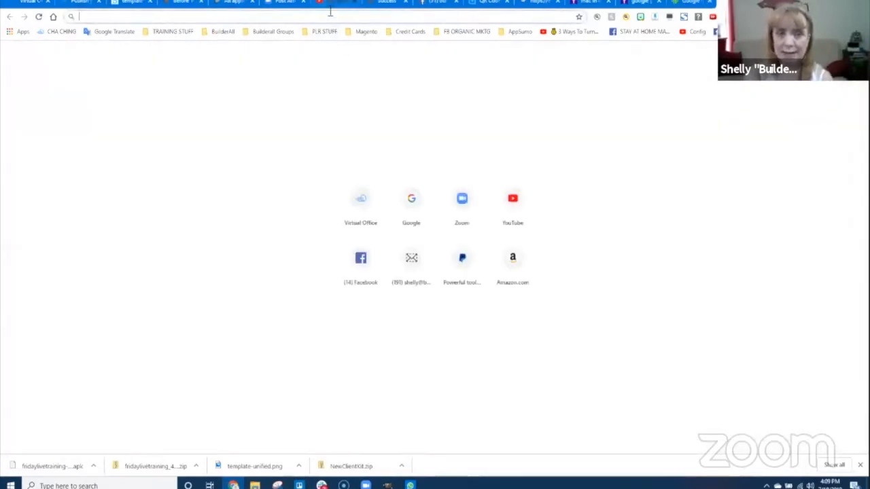
text(amad)
key(BackSpace)
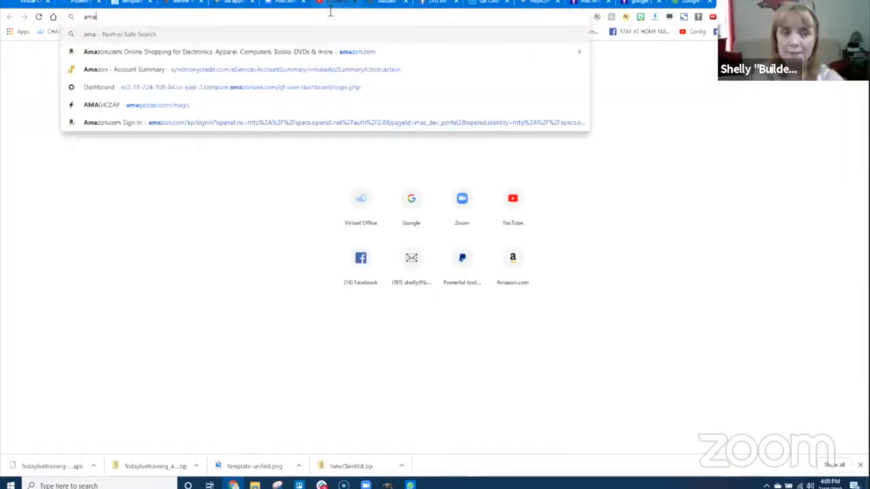
text(zon developer)
key(Return)
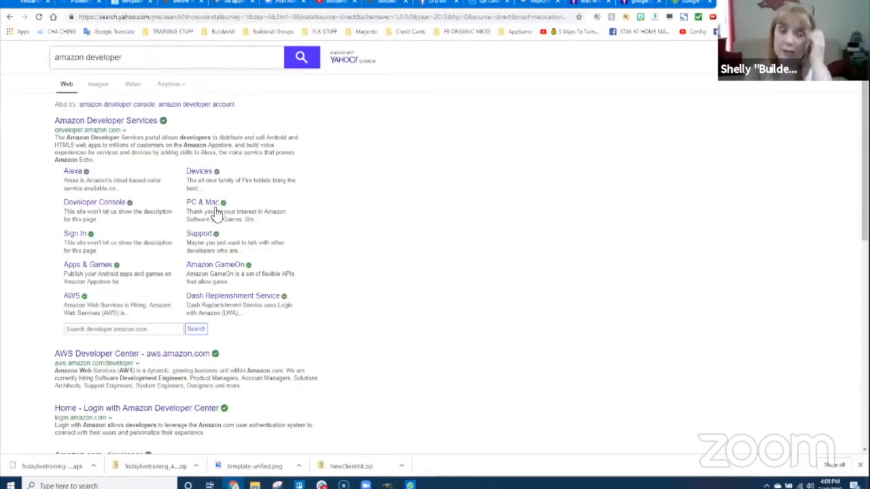
click(93, 121)
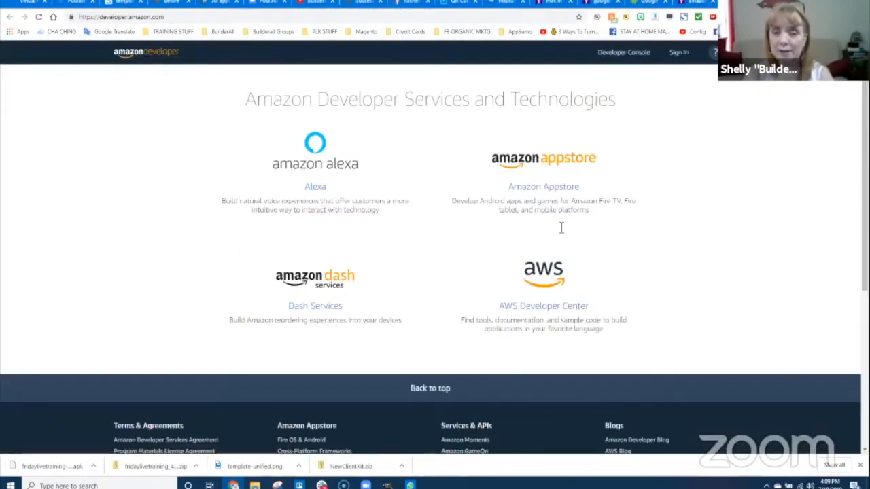
- Open the Amazon Appstore developer page and scroll to why developers choose Amazon Appstore
click(538, 160)
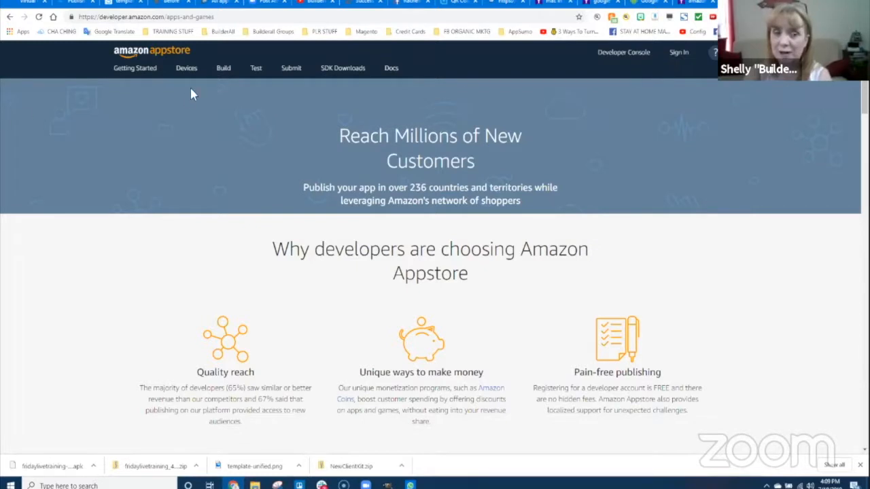
mouse_move(160, 75)
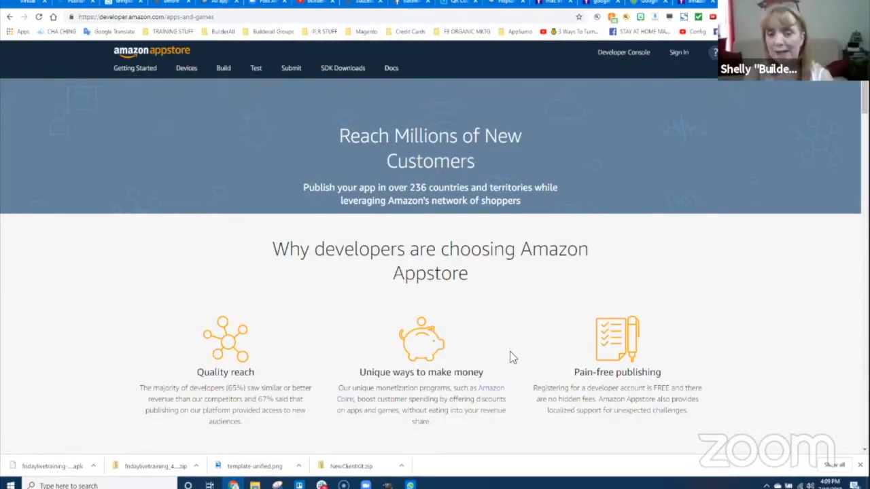
scroll(509, 352, down, 2)
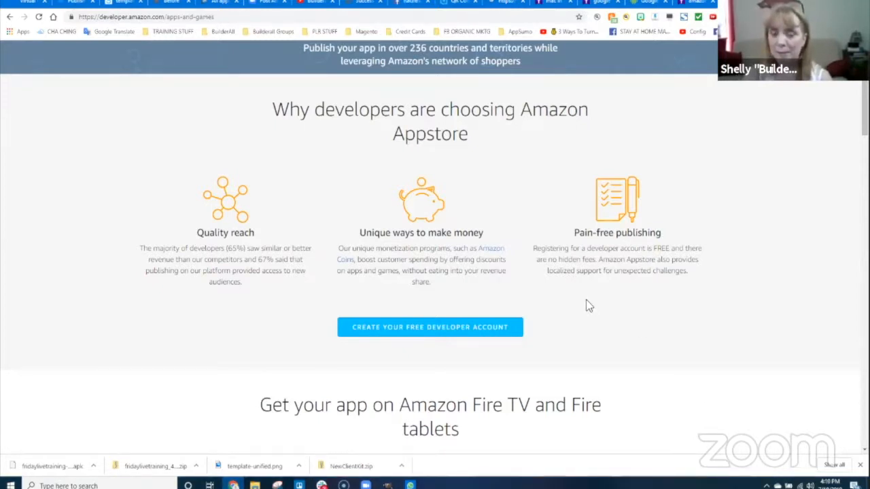
scroll(430, 217, up, 1)
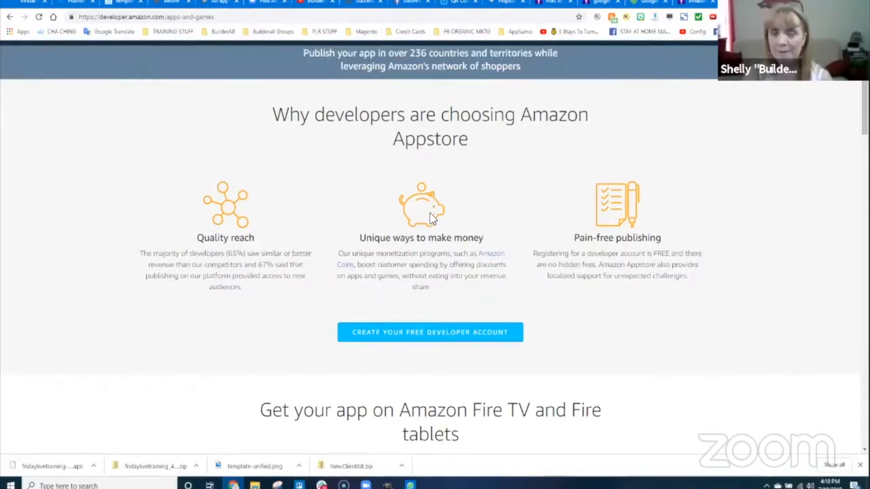
scroll(430, 217, up, 2)
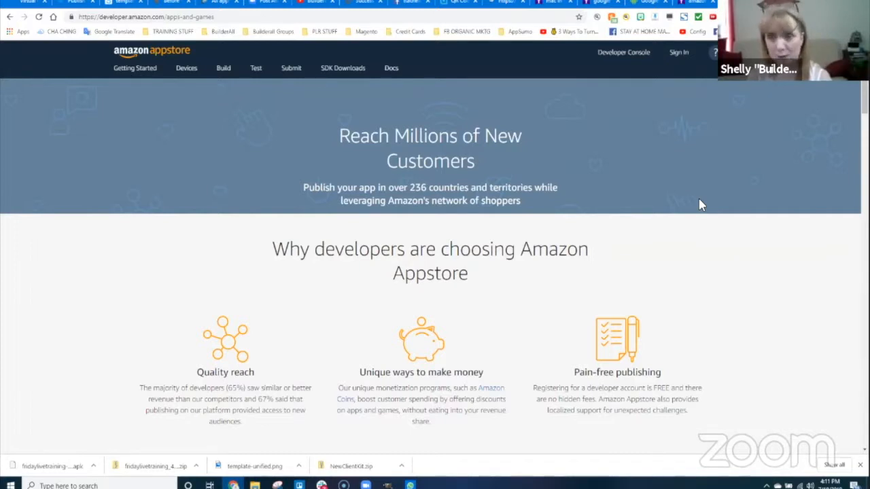
- Load gloriafood.com in a new tab and scroll through its free online ordering homepage
key(ctrl+t)
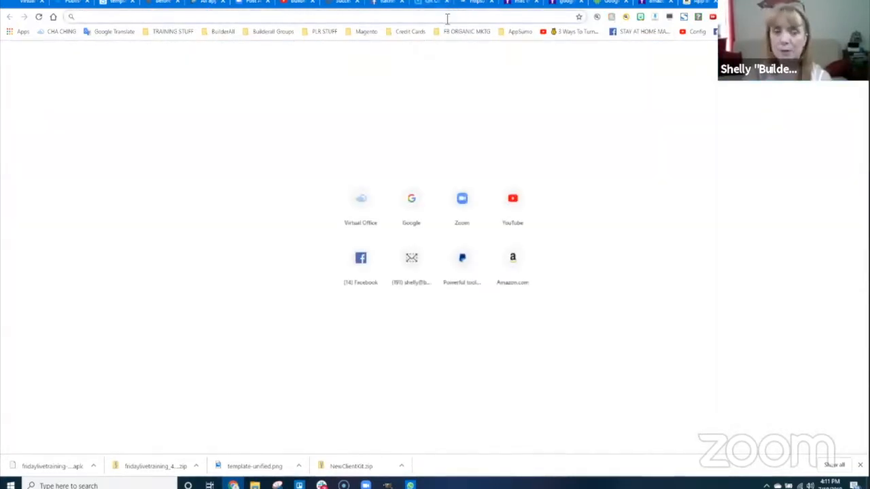
text(glori)
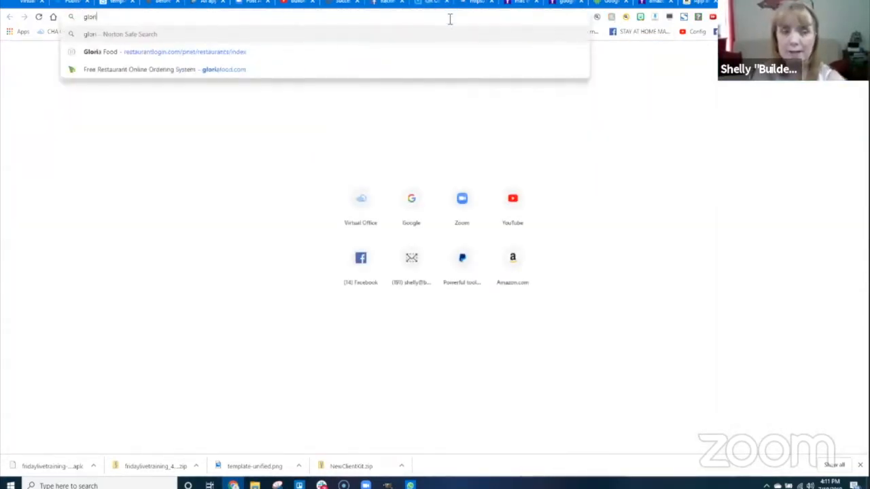
text(afood.com)
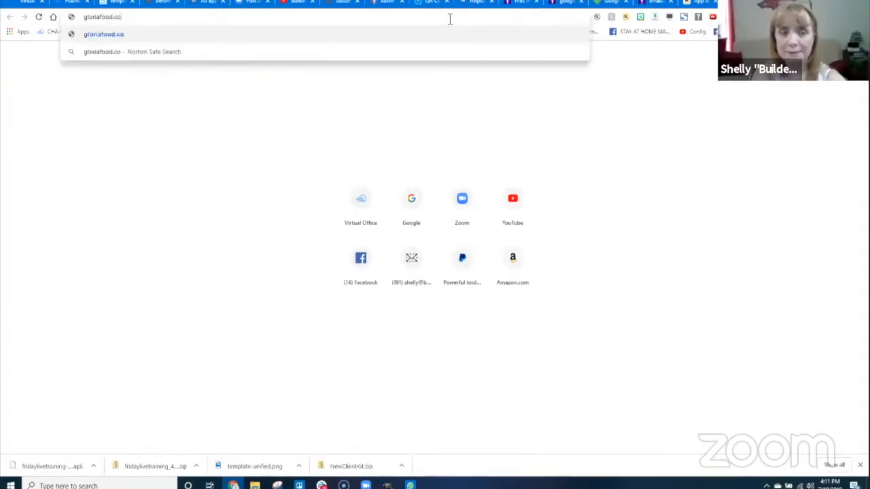
key(Return)
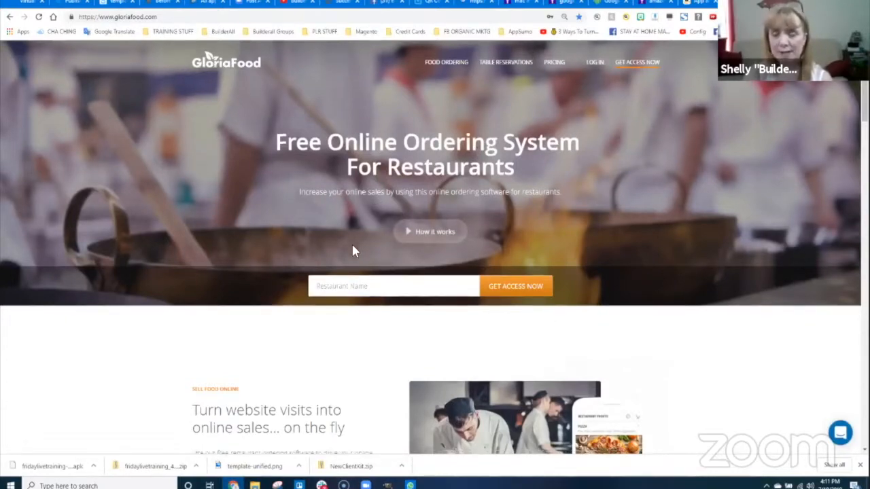
scroll(352, 242, down, 4)
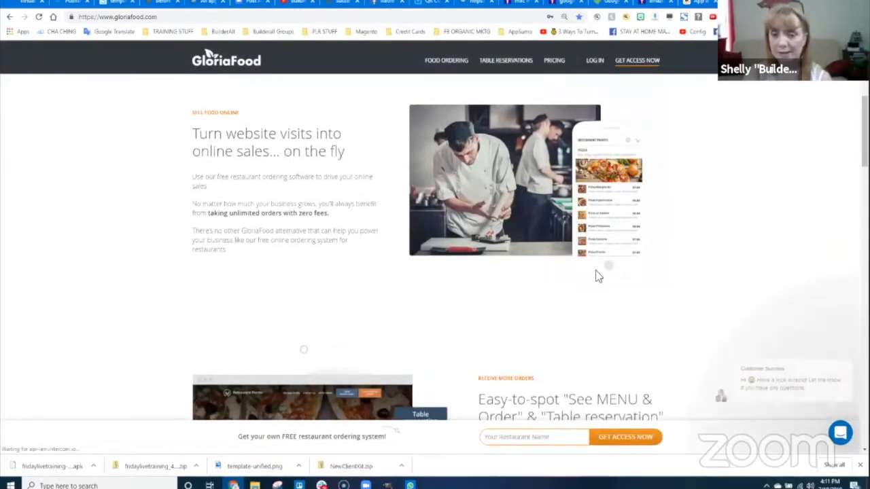
scroll(606, 238, down, 8)
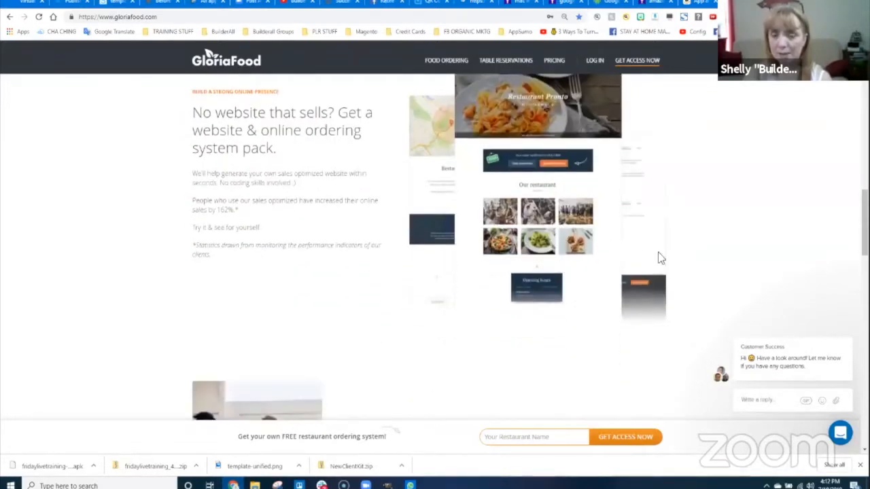
scroll(594, 329, down, 3)
scroll(594, 329, down, 2)
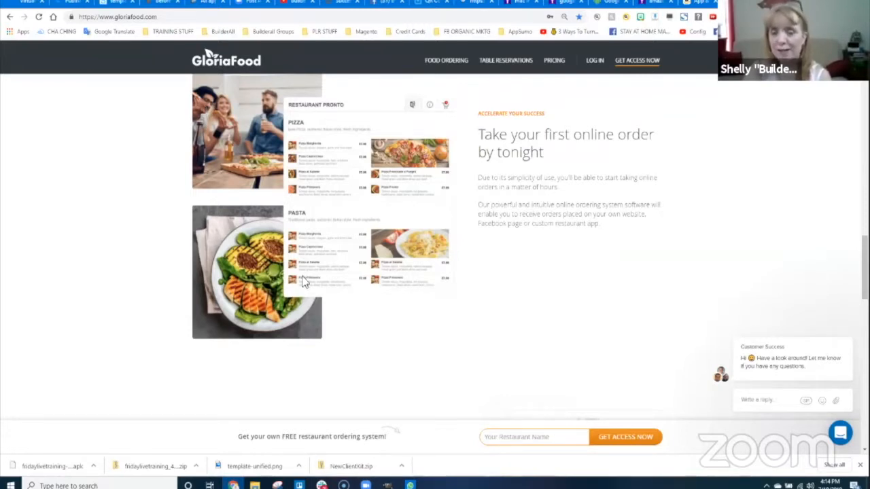
scroll(391, 288, up, 3)
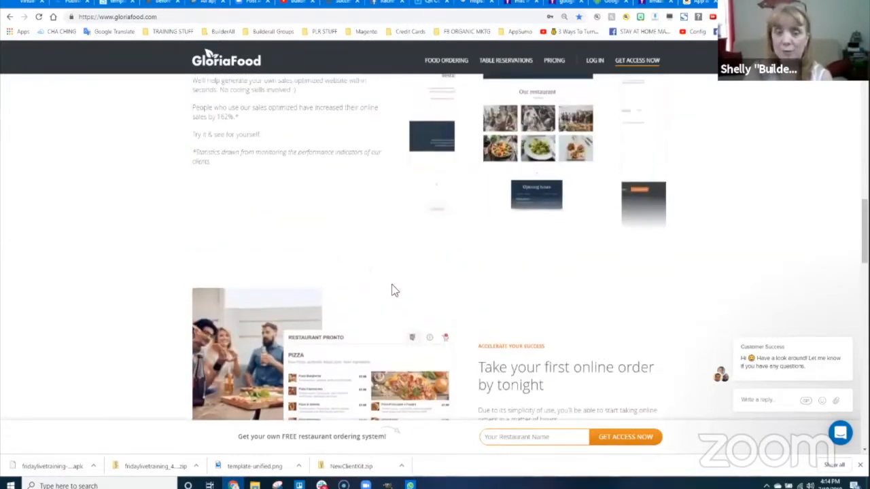
scroll(393, 285, up, 10)
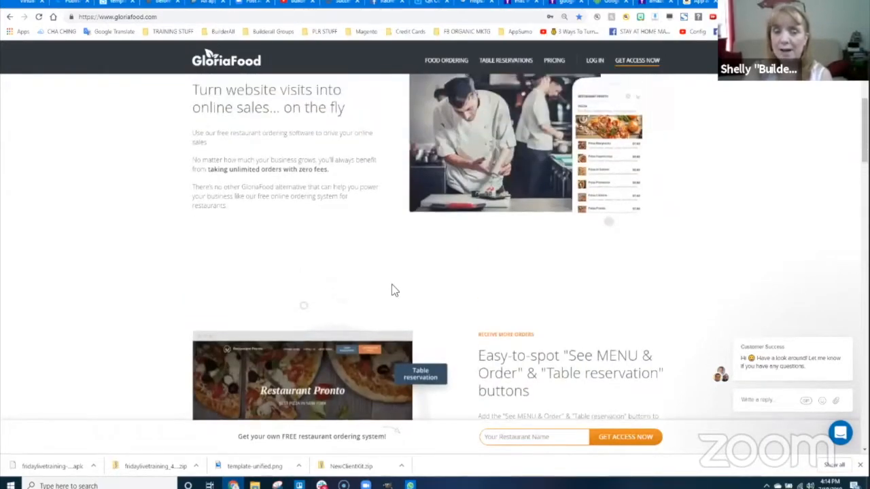
scroll(391, 291, up, 3)
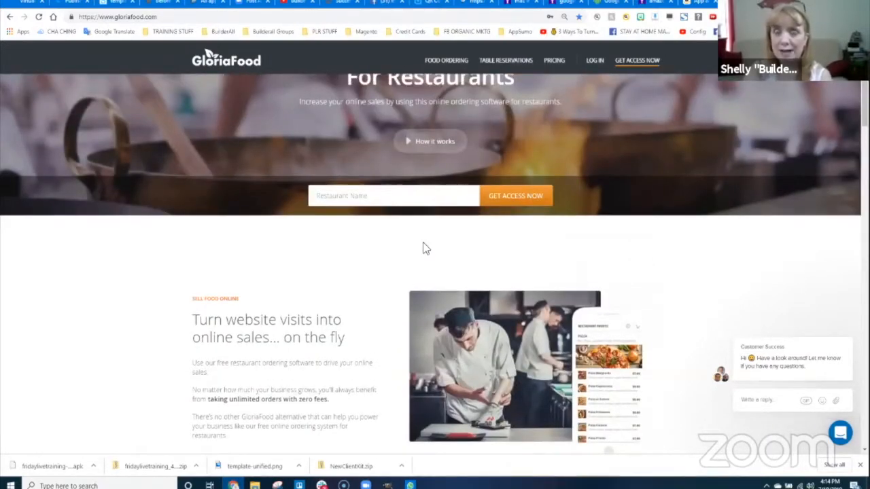
scroll(412, 227, down, 1)
scroll(412, 229, up, 2)
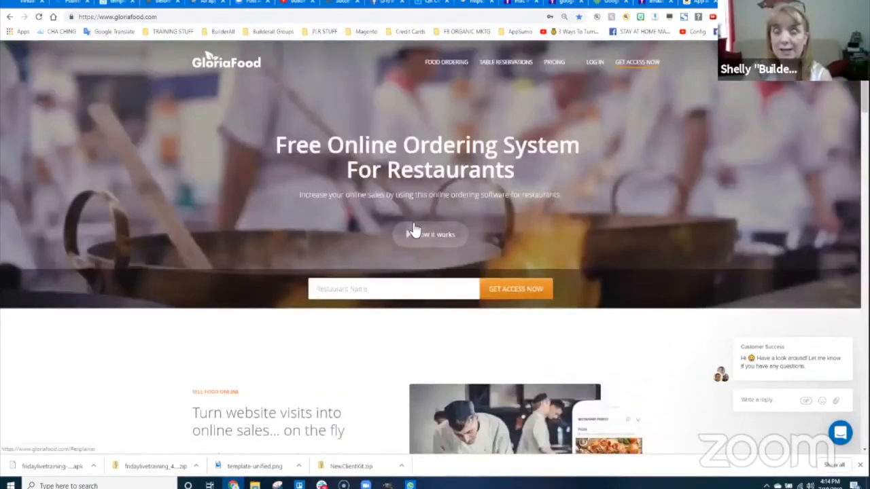